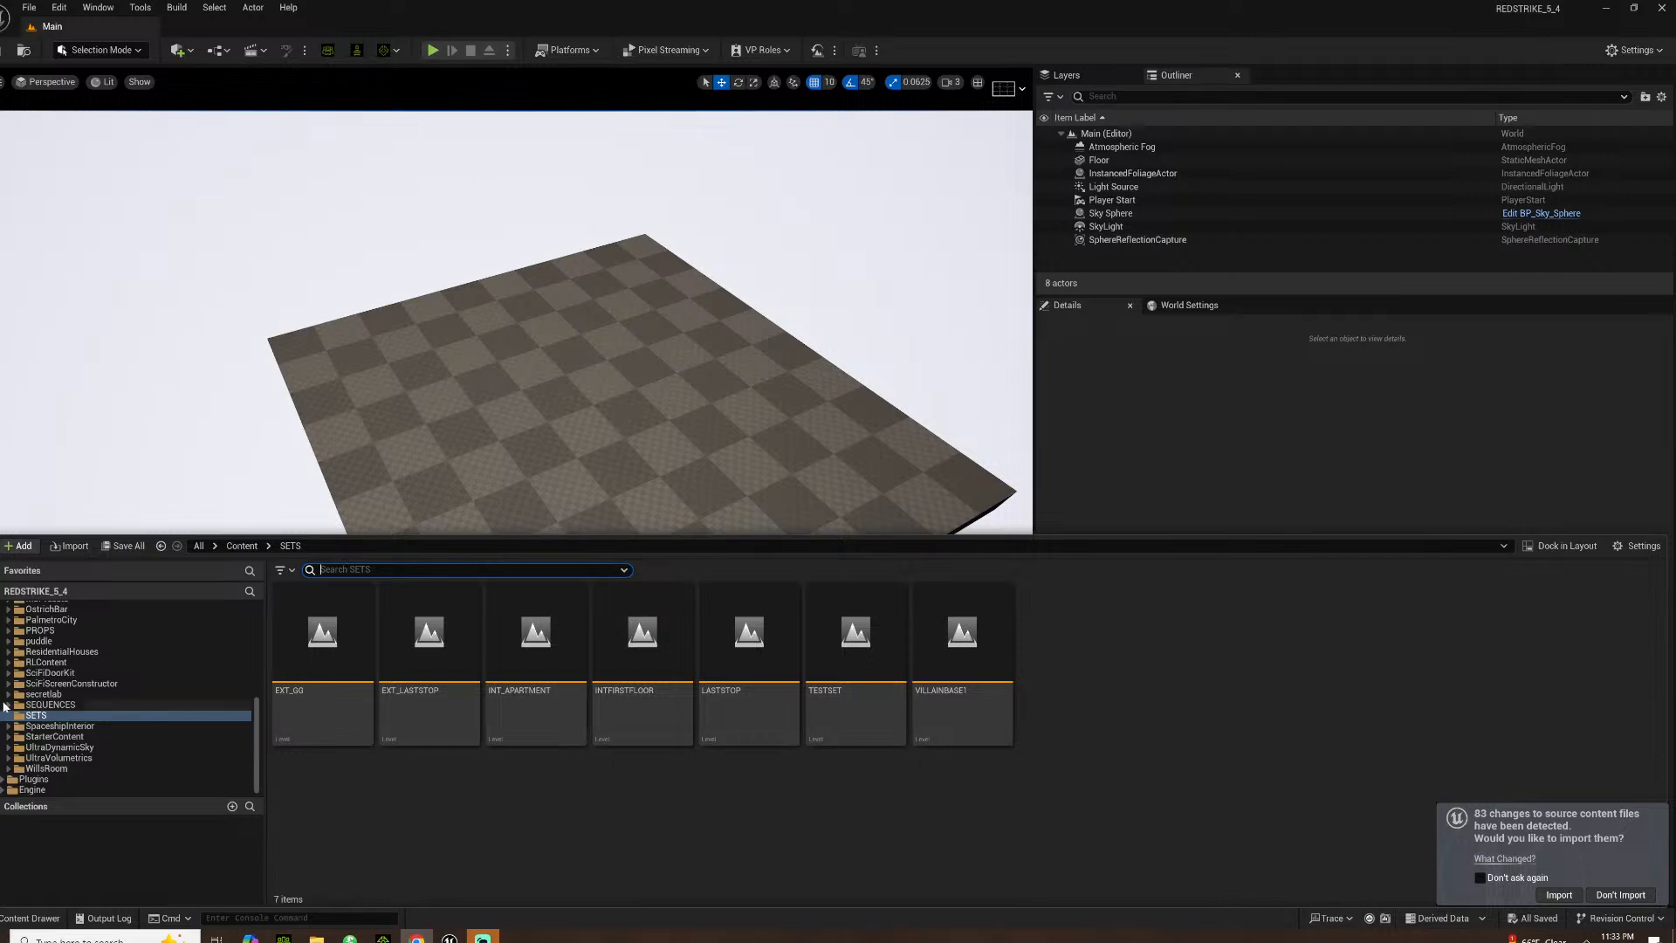
Open the INTFIRSTFLOOR level from the SETS folder and dismiss the message log
click(36, 705)
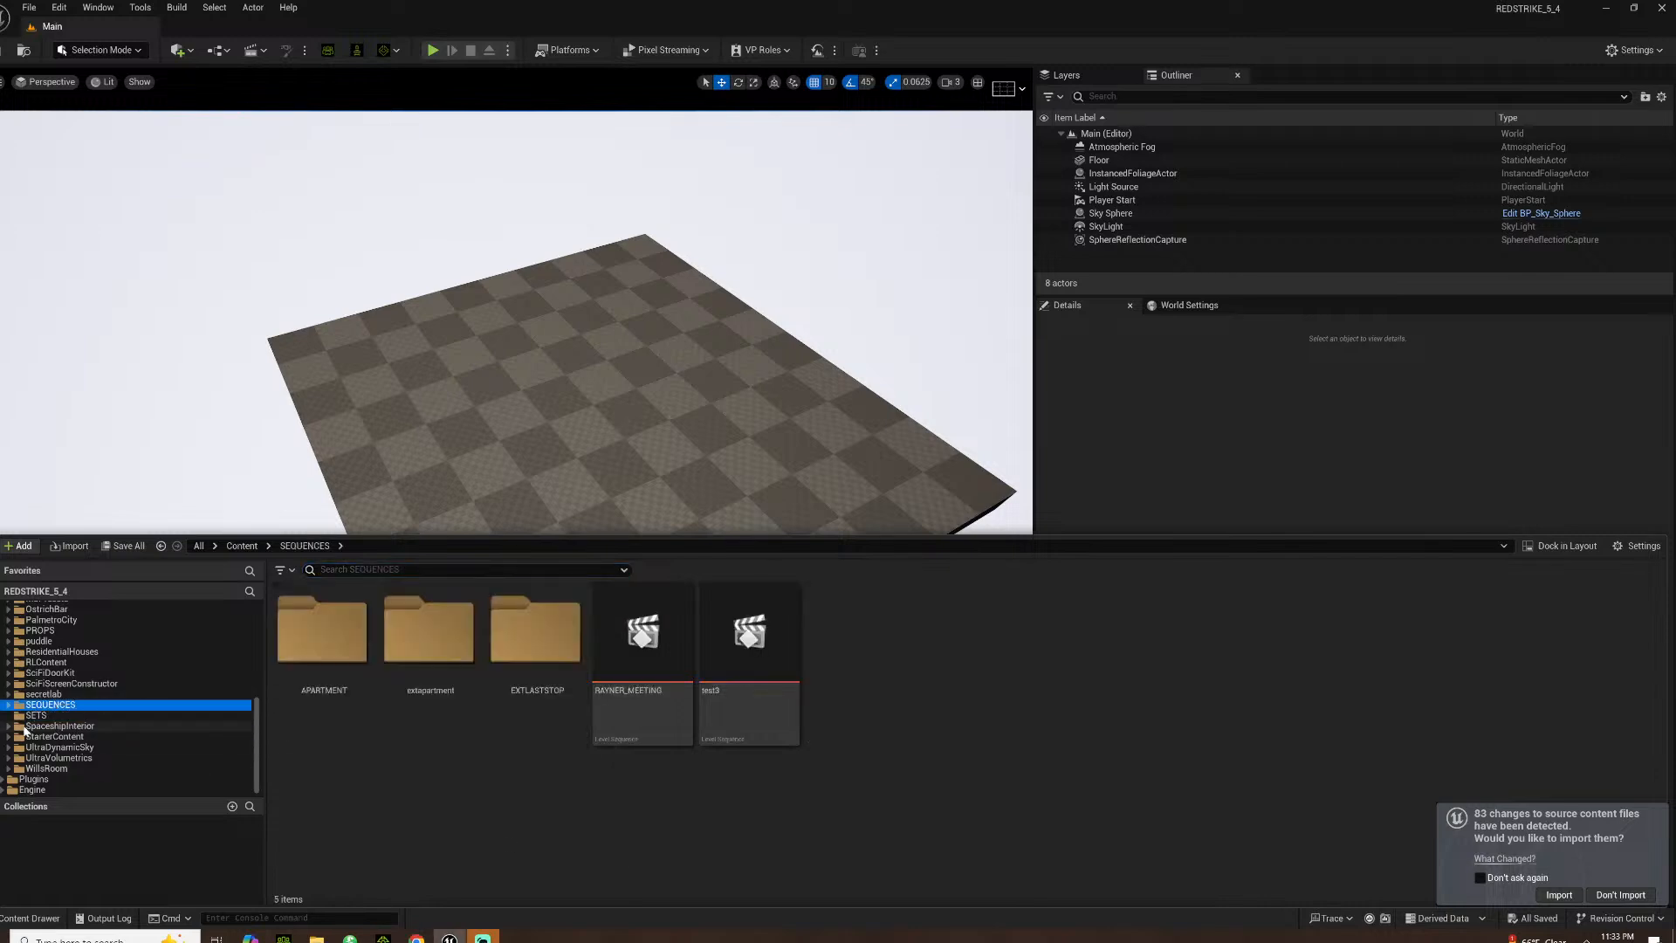
click(35, 715)
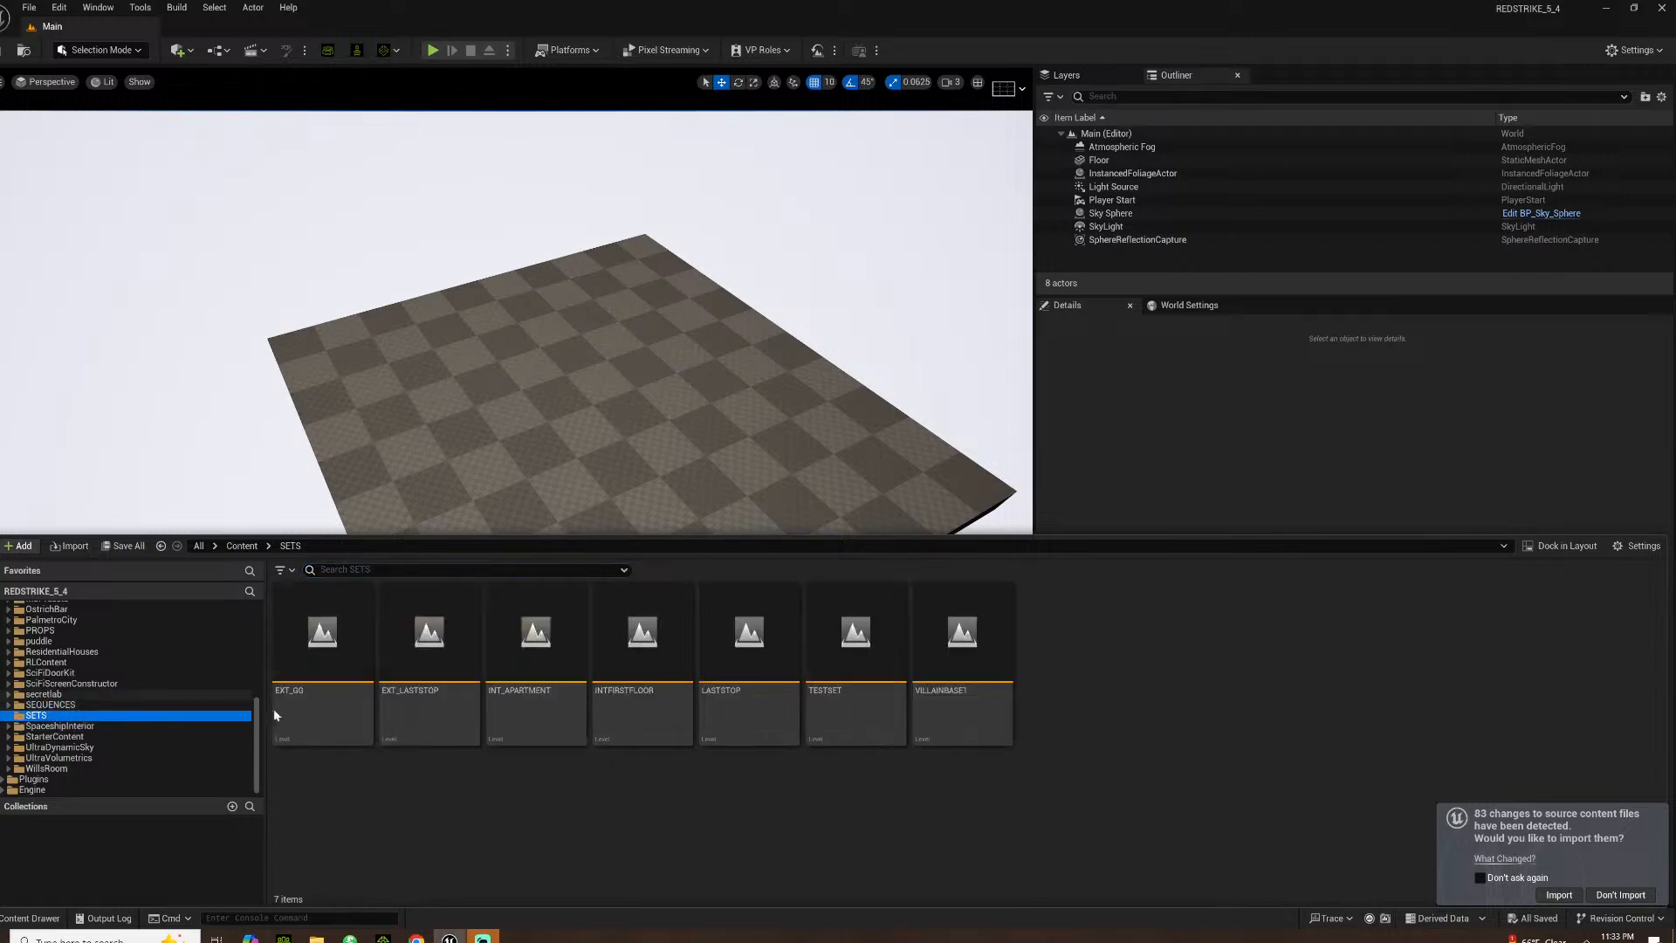
double_click(660, 707)
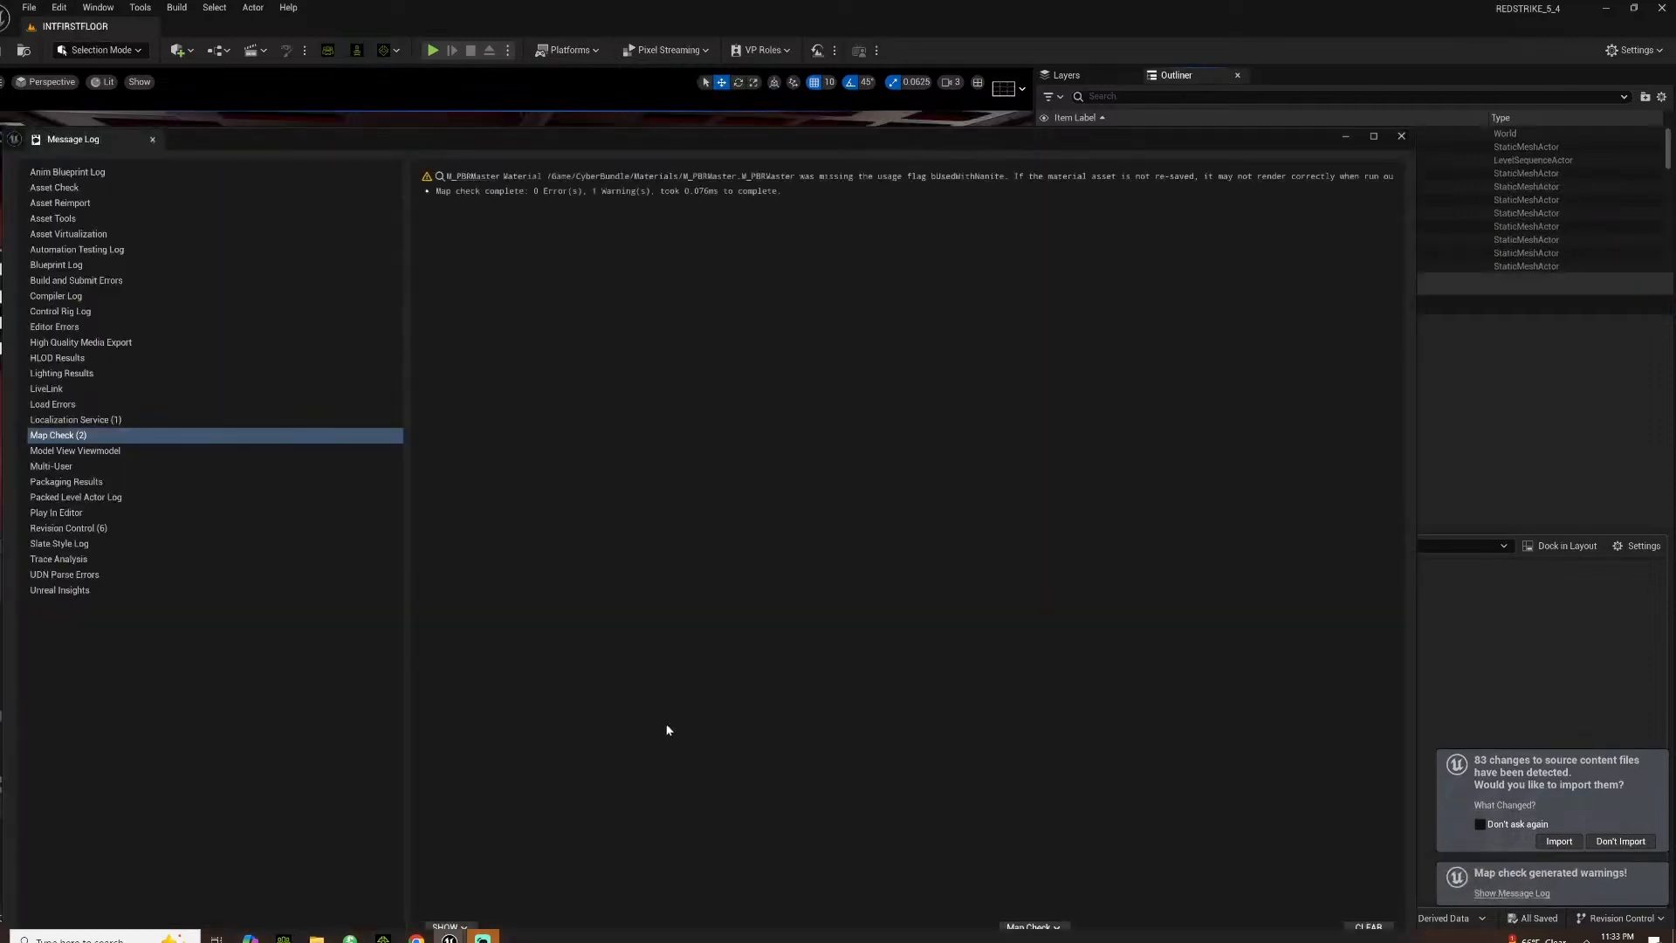
click(1401, 135)
Locate the lobby interior by focusing on Plane4 and set the viewport camera speed to 0.1
right_drag(102, 463, 611, 463)
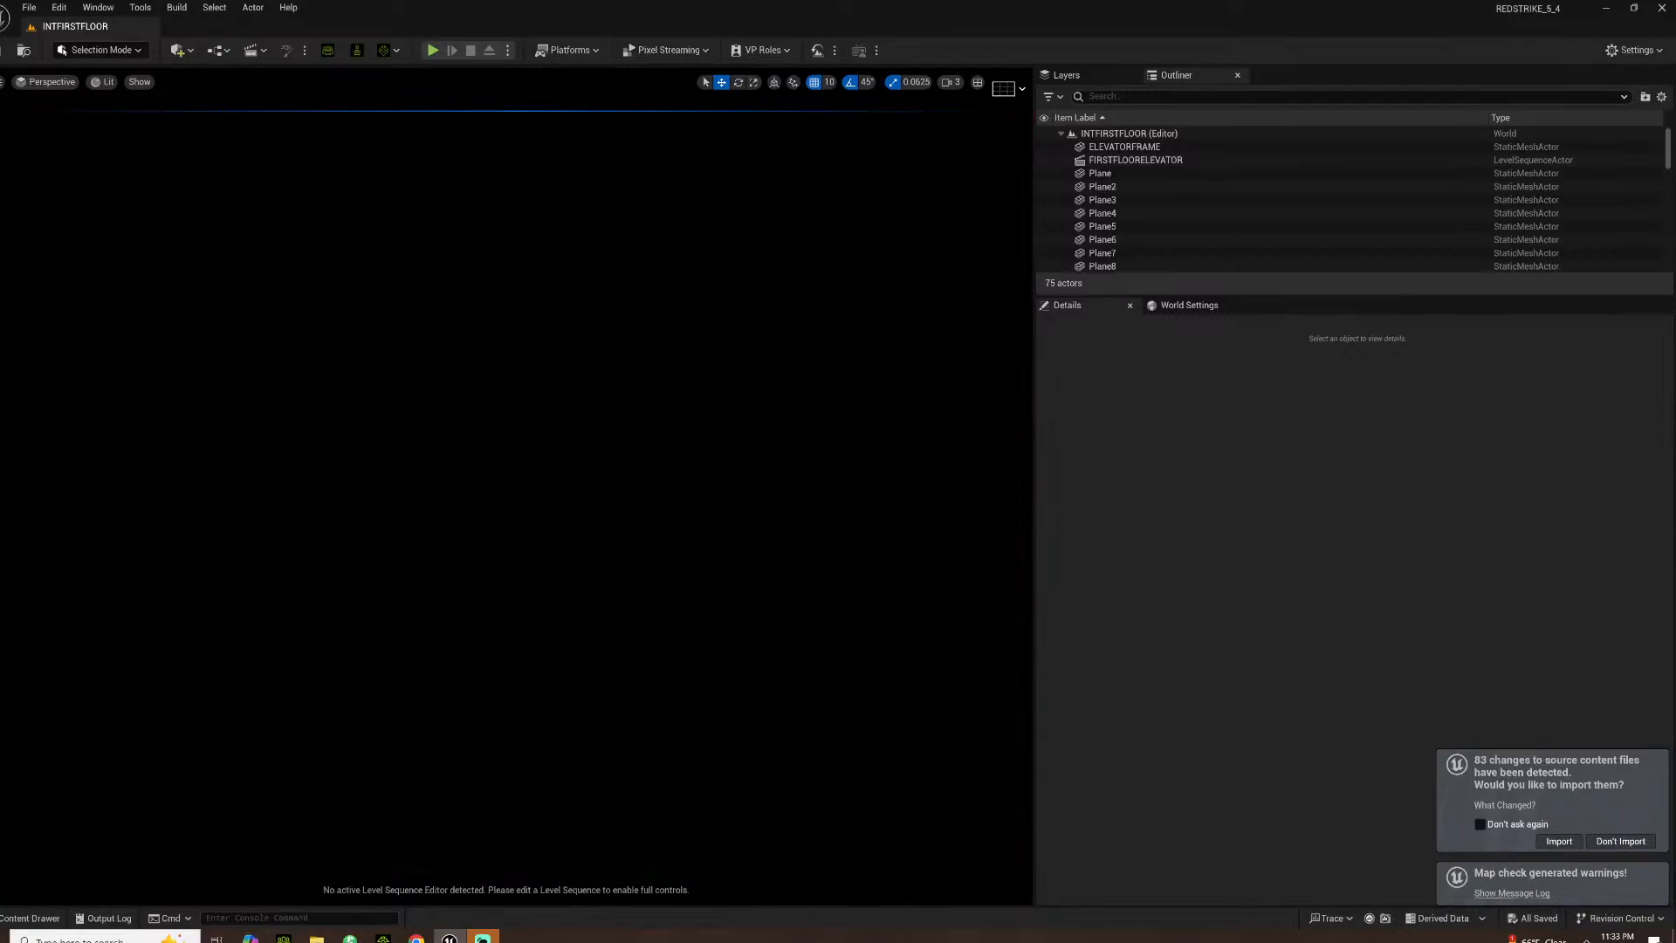
click(1102, 214)
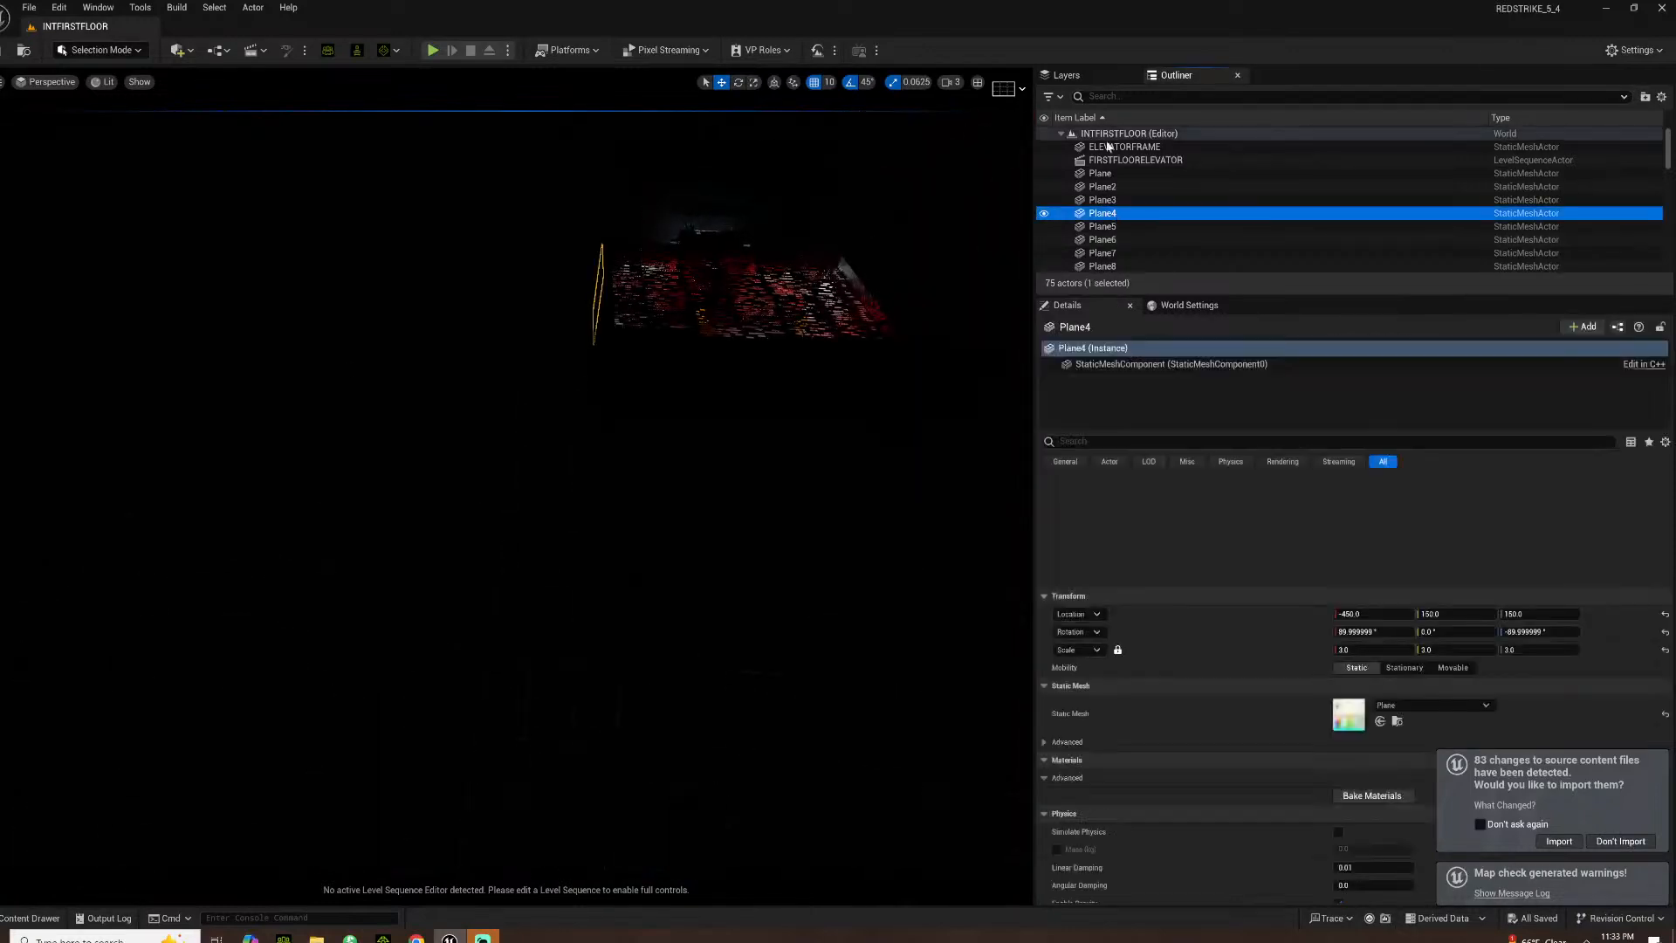
click(952, 82)
click(814, 115)
right_drag(650, 563, 715, 419)
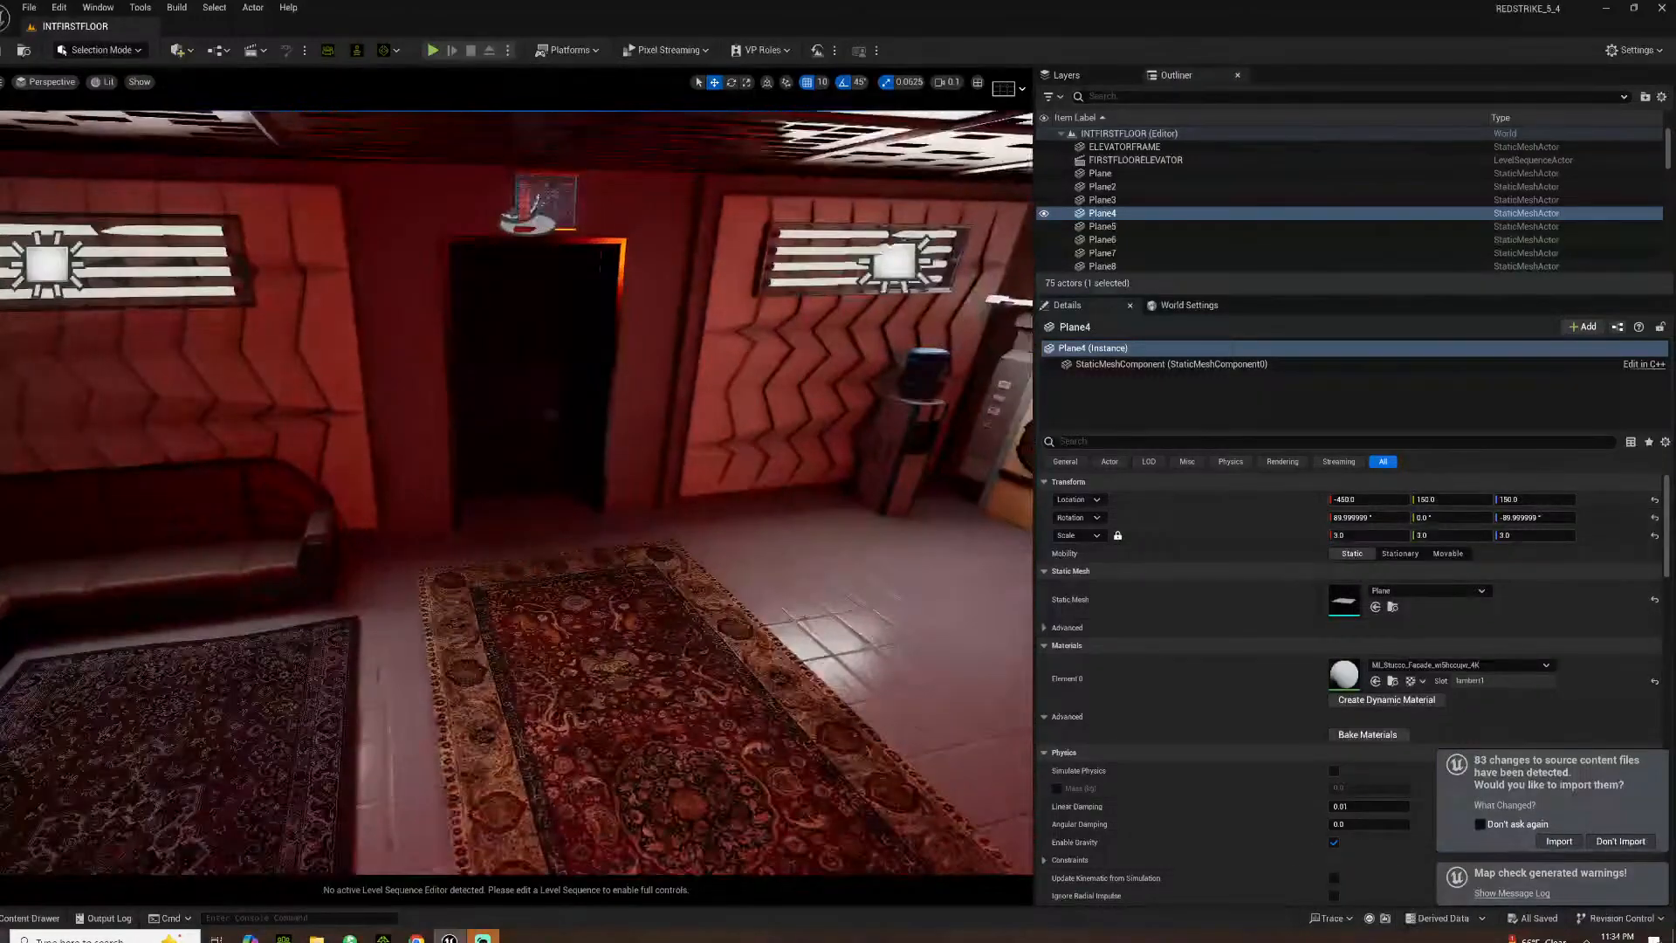
Create a folder named getinelevator inside ANIMATION/REDSTRIKE/firstscene and open it
click(30, 918)
scroll(82, 721, up, 15)
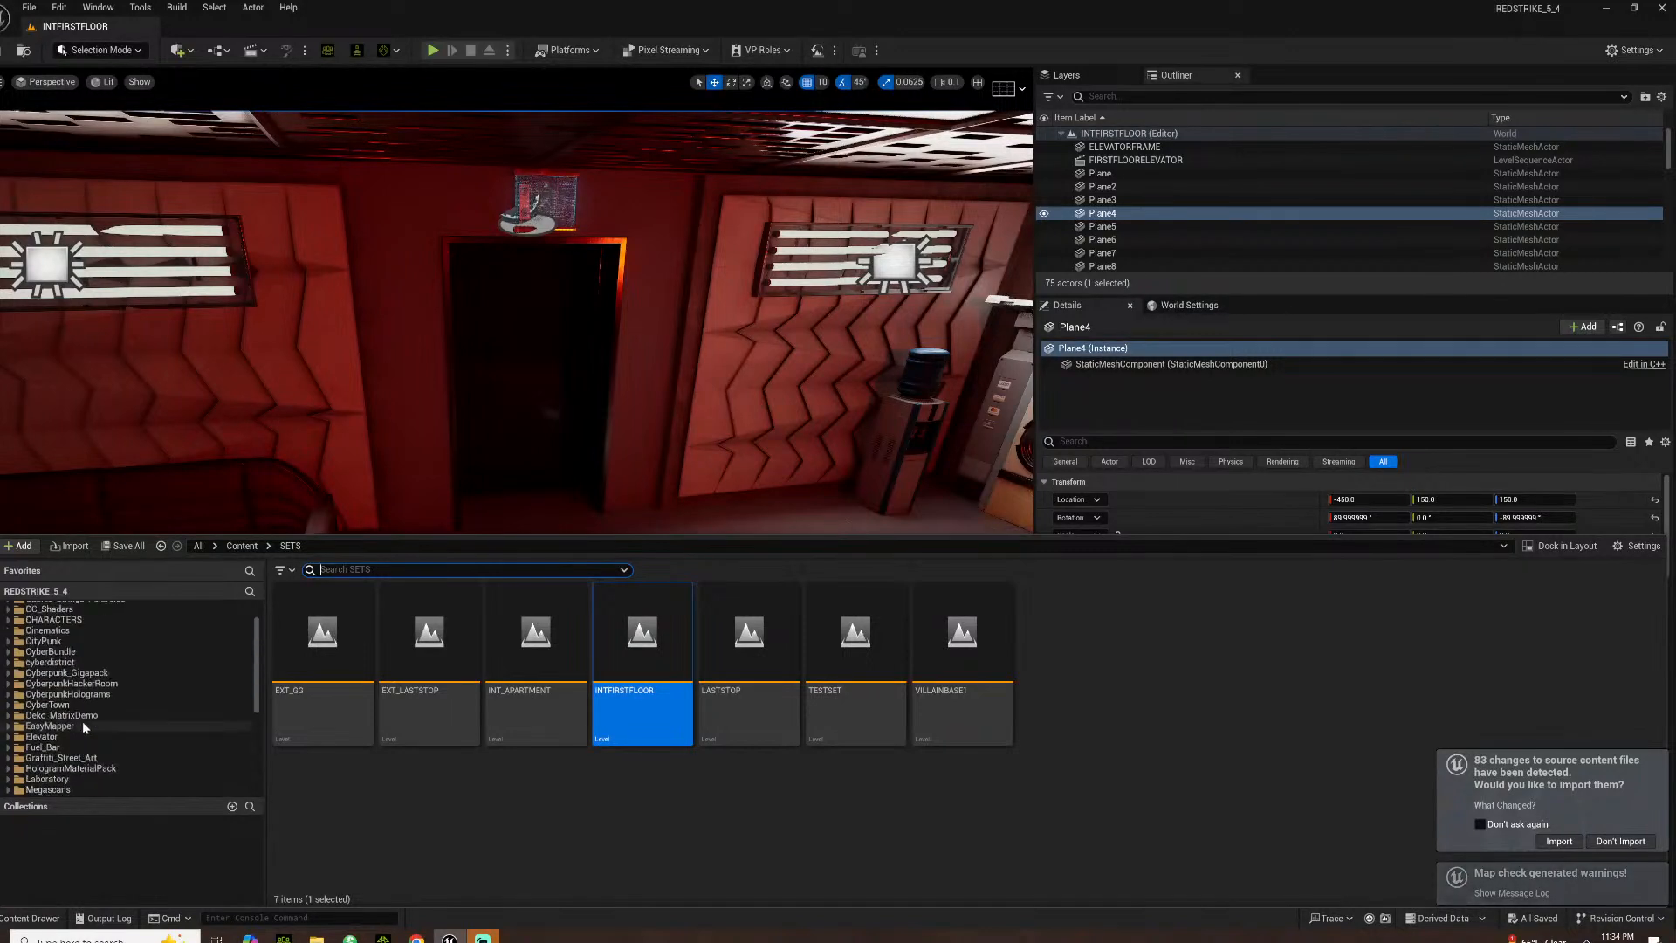
click(51, 628)
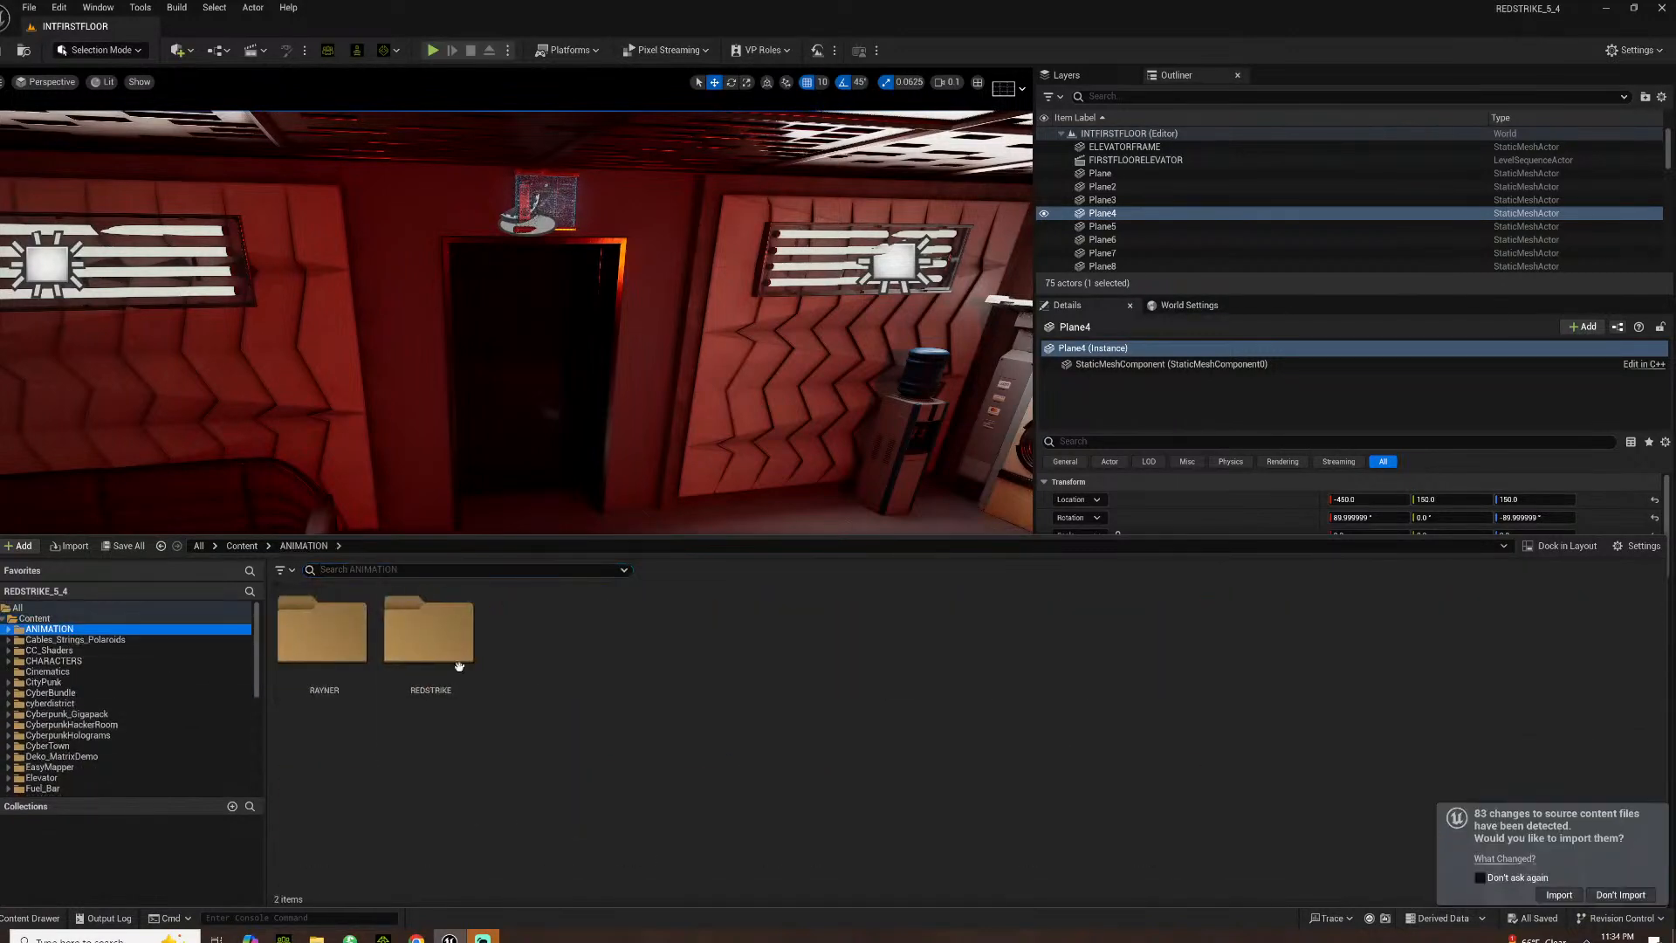
double_click(428, 631)
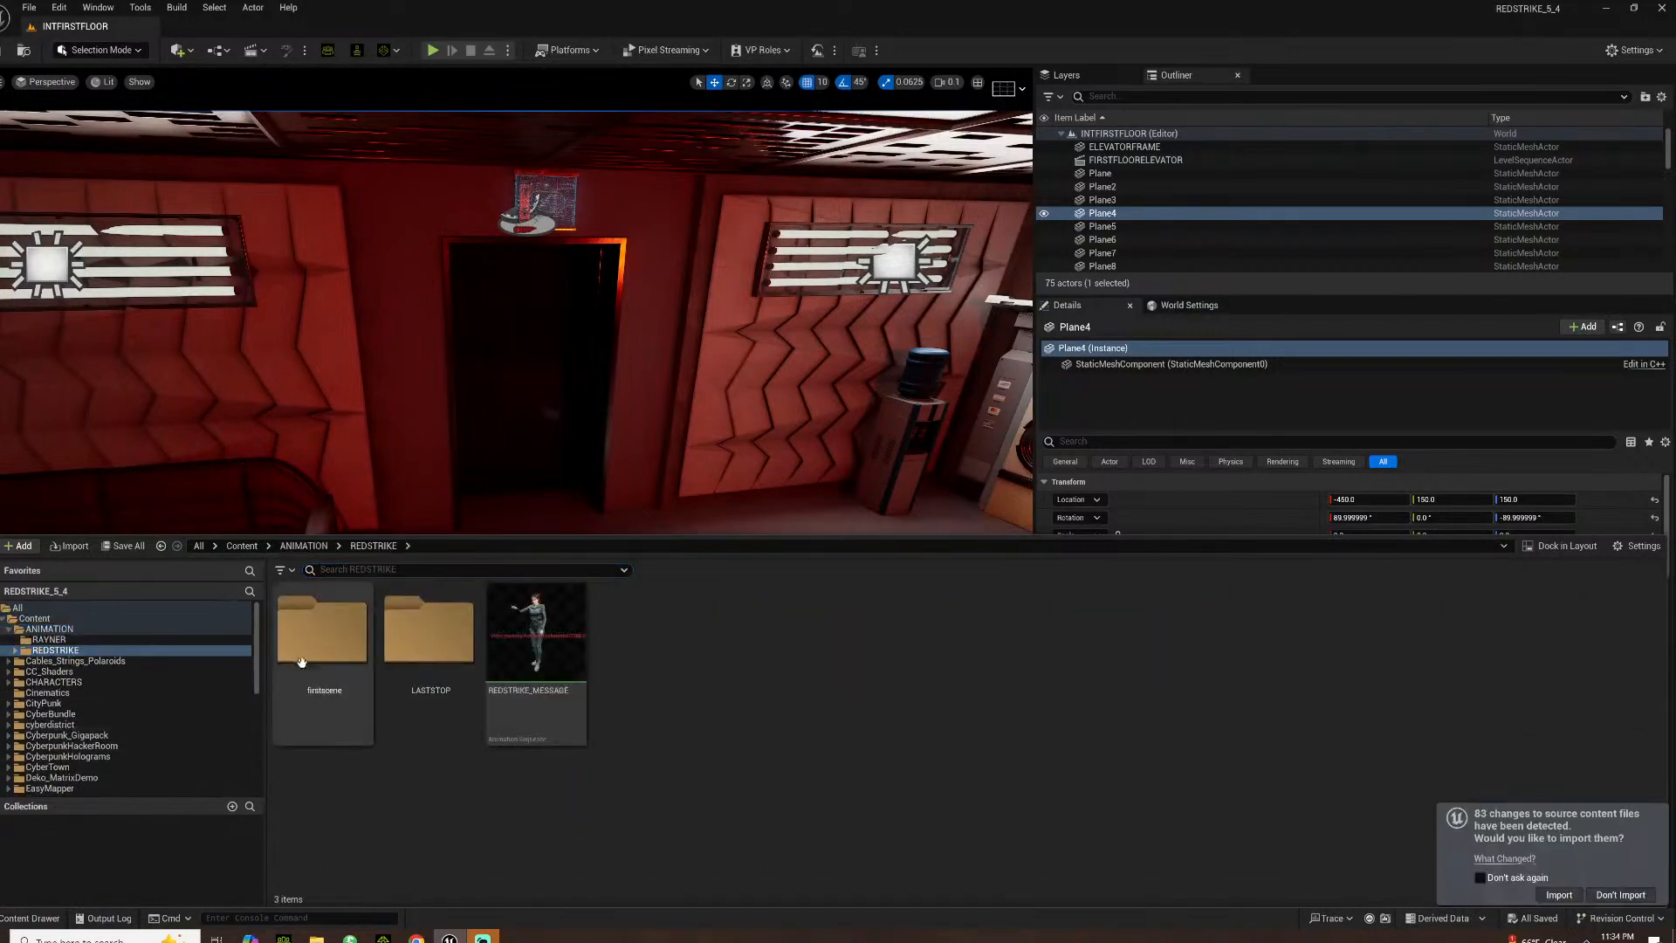
double_click(322, 631)
right_click(579, 678)
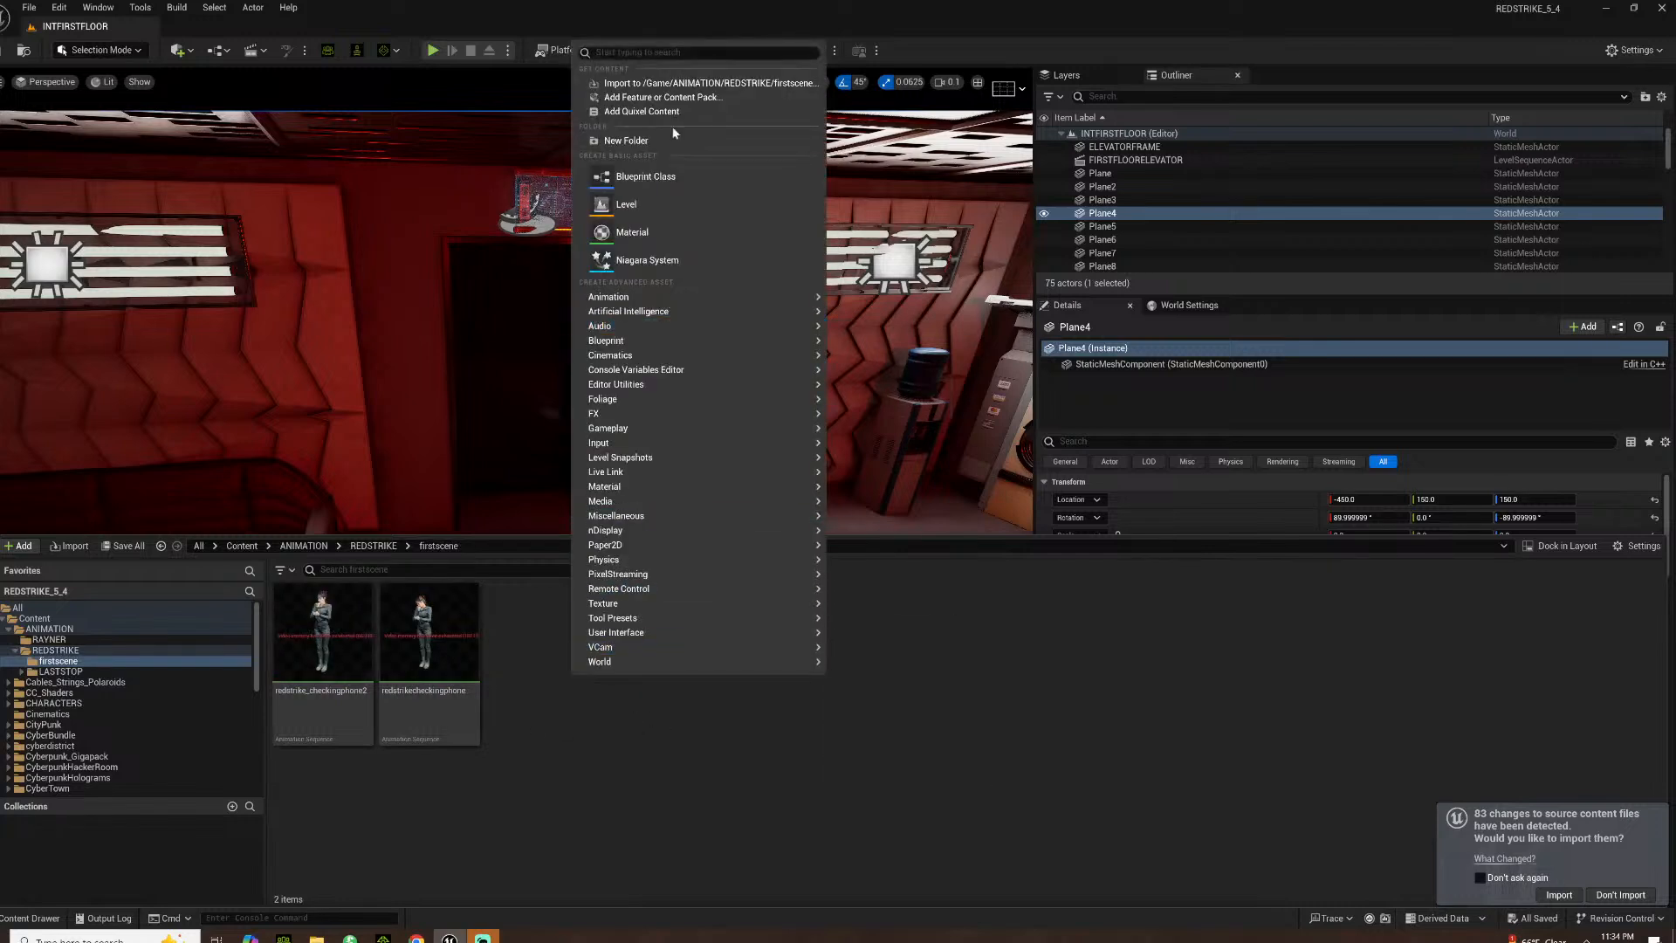
click(665, 138)
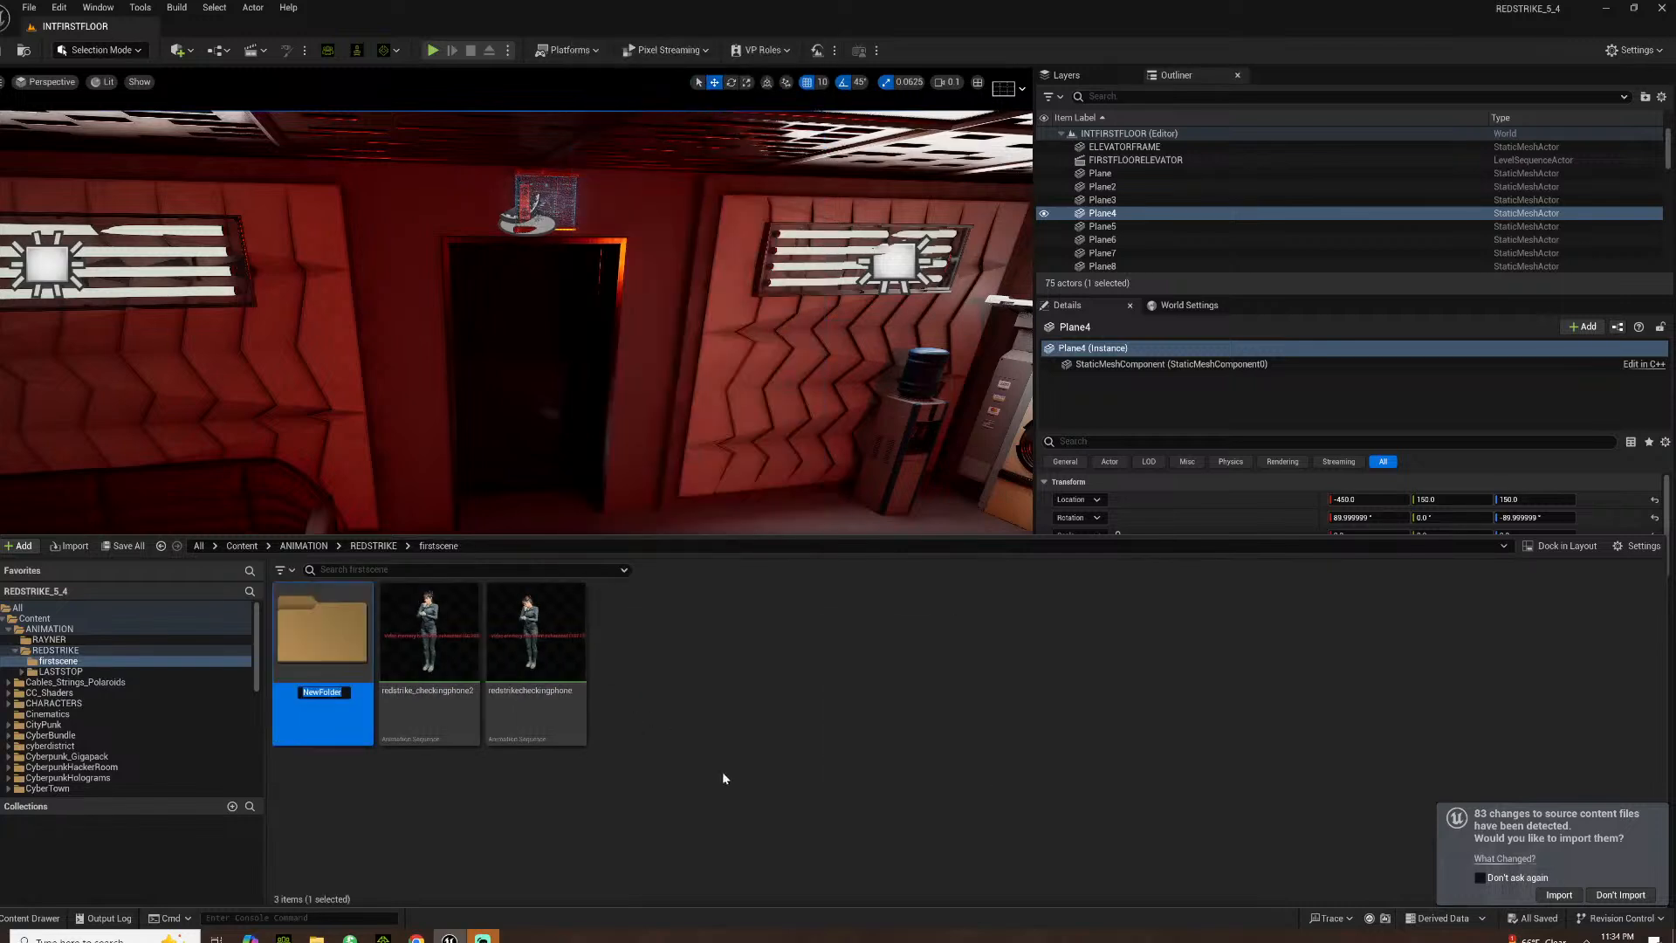
text(getinelevator)
key(Return)
double_click(356, 613)
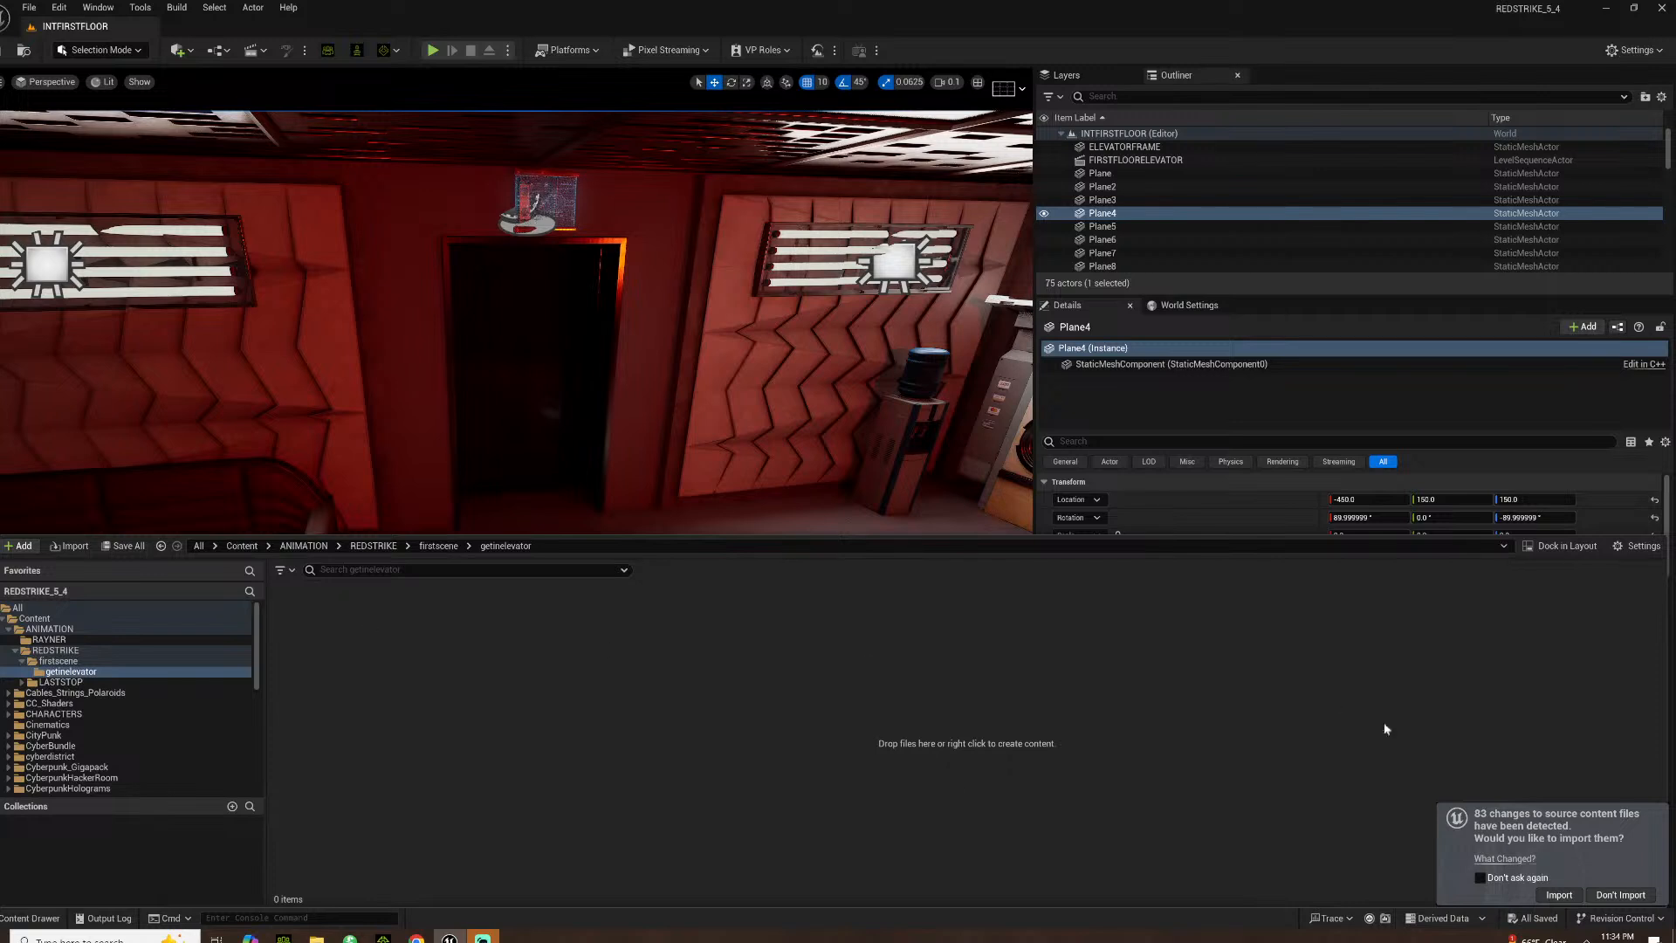
Bring the recent Redstrike_getsinelevator file from File Explorer into the getinelevator folder, using the HQ Shader auto setup option
click(316, 939)
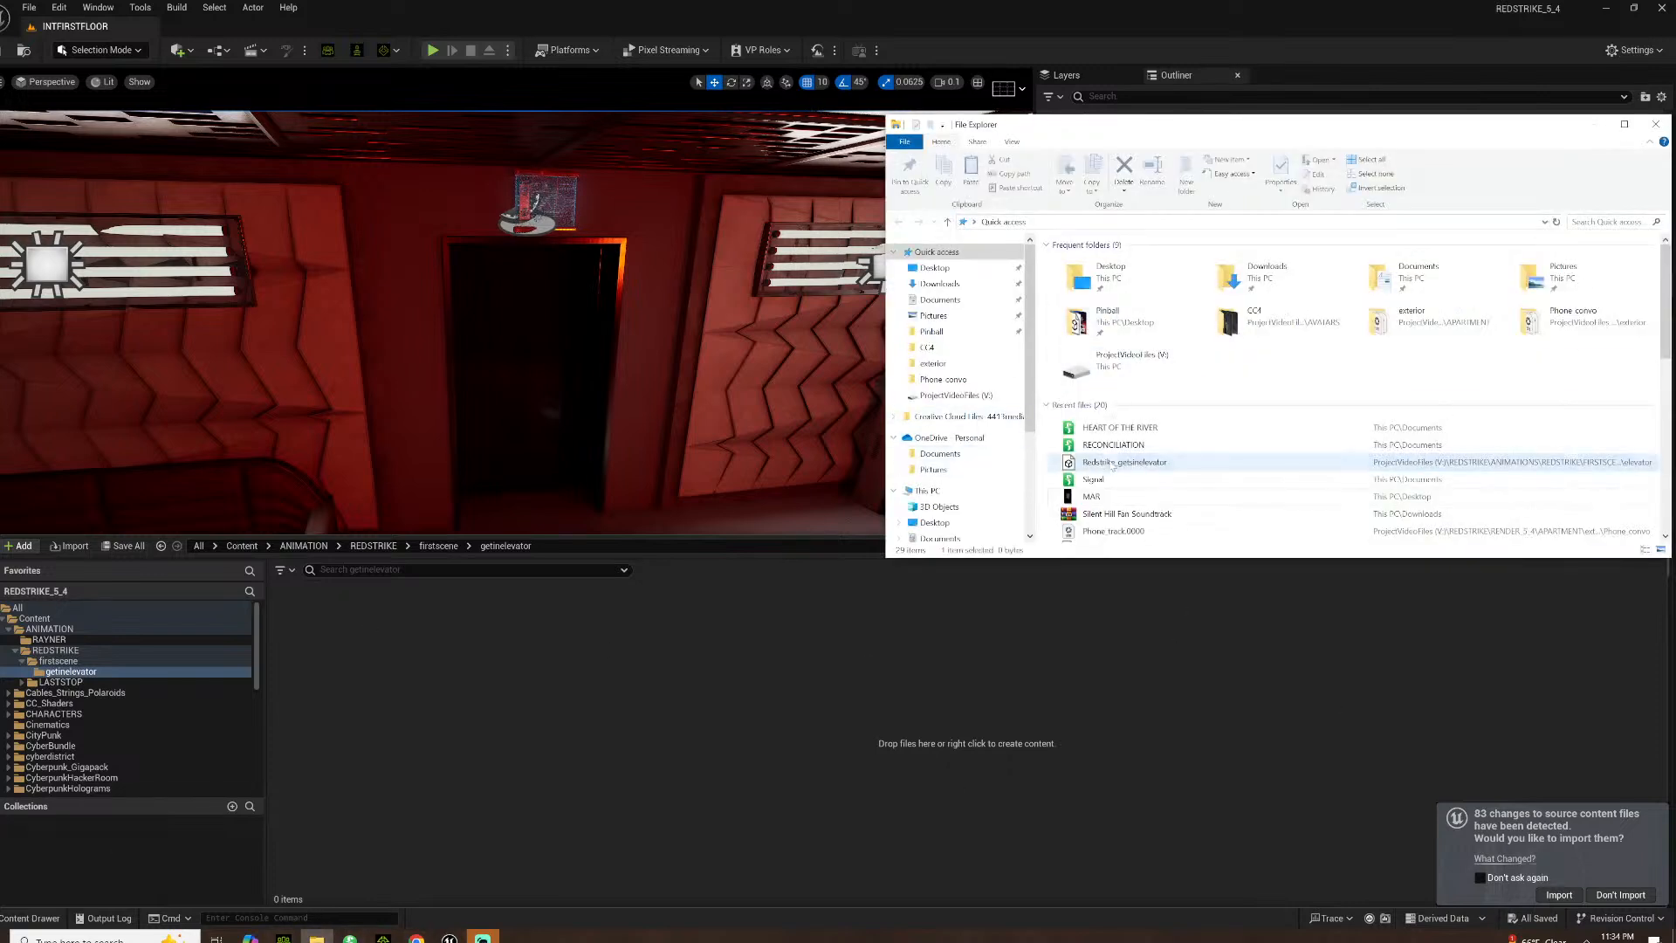
drag(1111, 462, 852, 801)
drag(883, 727, 883, 726)
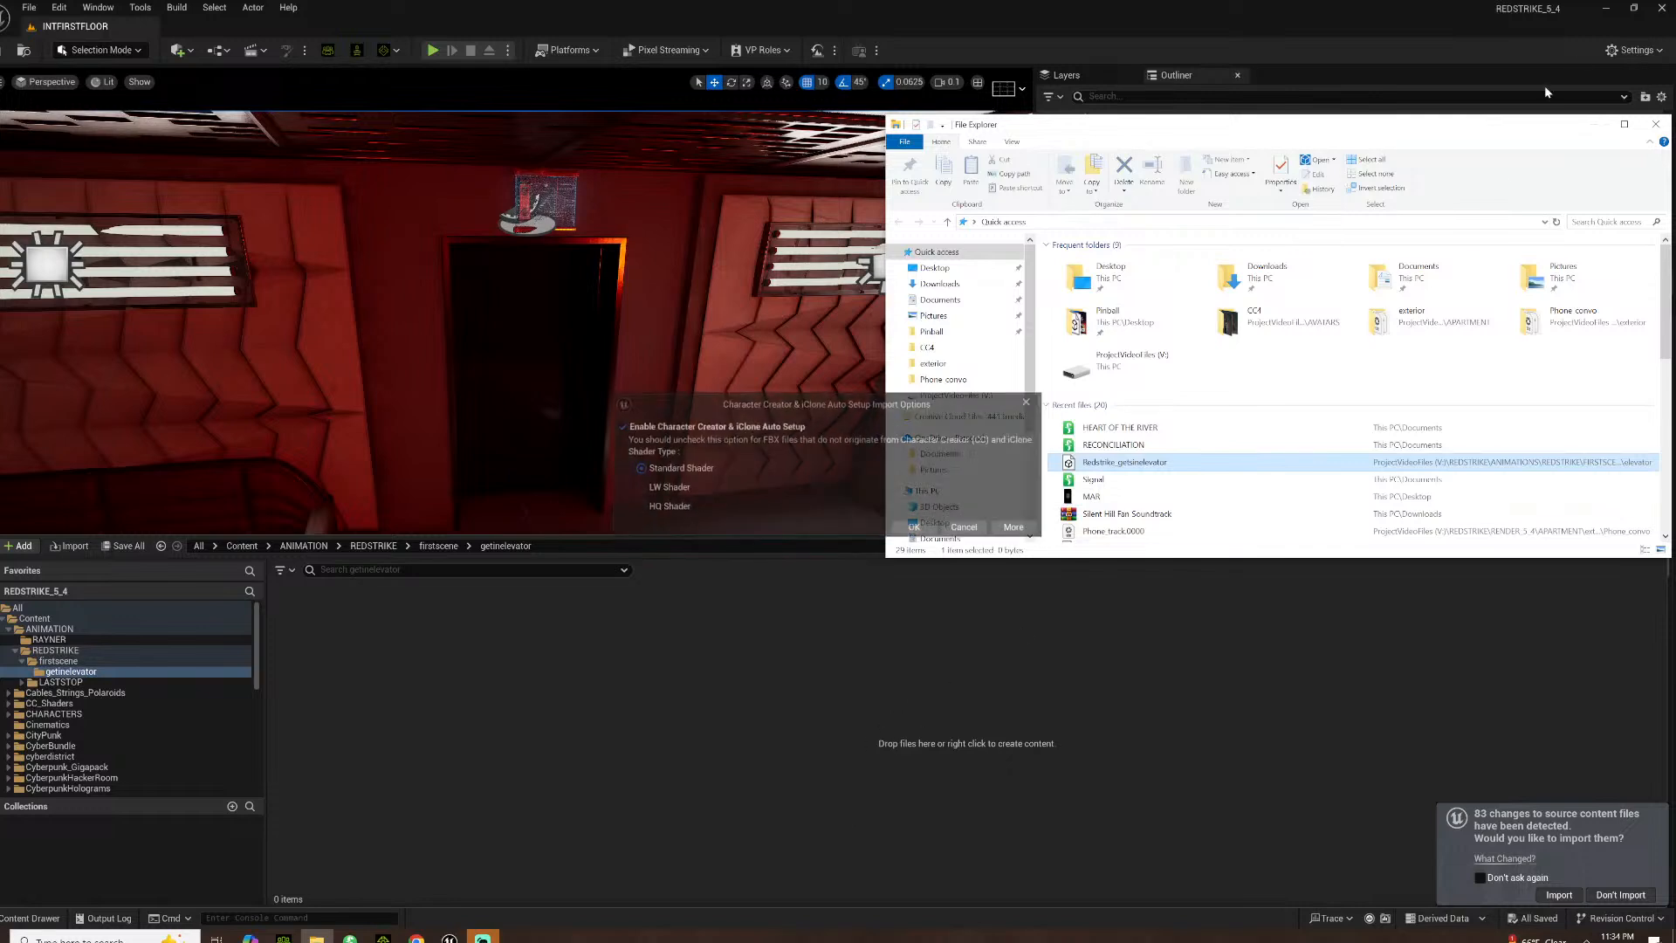
click(1595, 124)
click(640, 508)
click(915, 529)
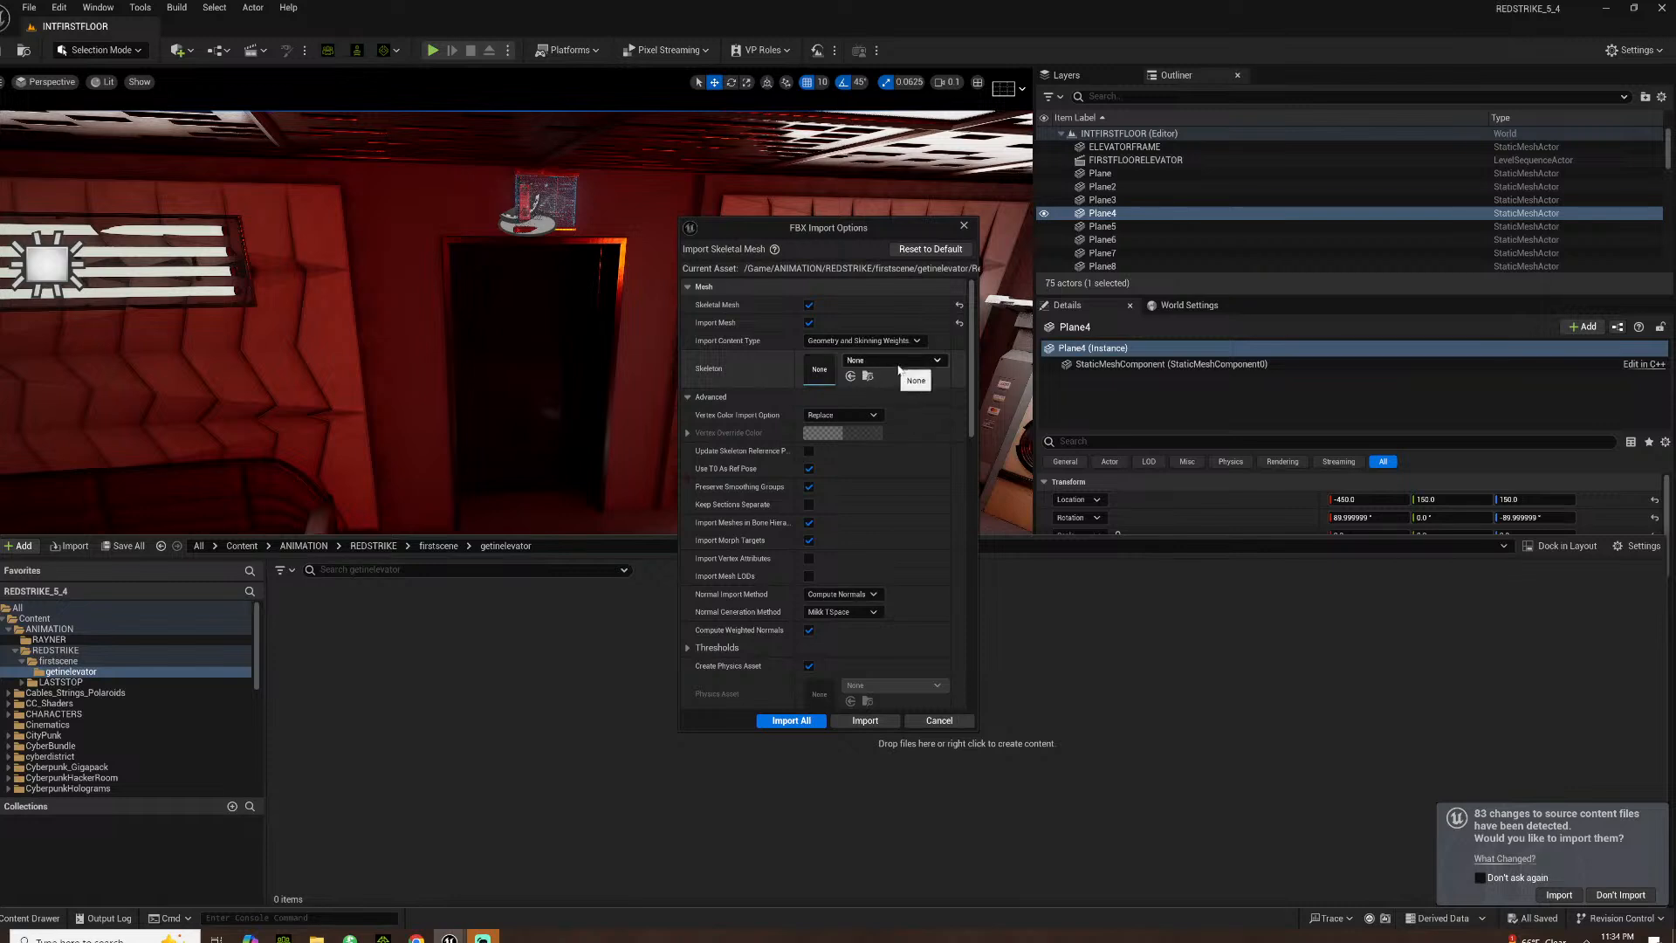
Import the FBX without its mesh, assigning REDSTRIKE_Skeleton as the skeleton, and dismiss the message log
click(809, 323)
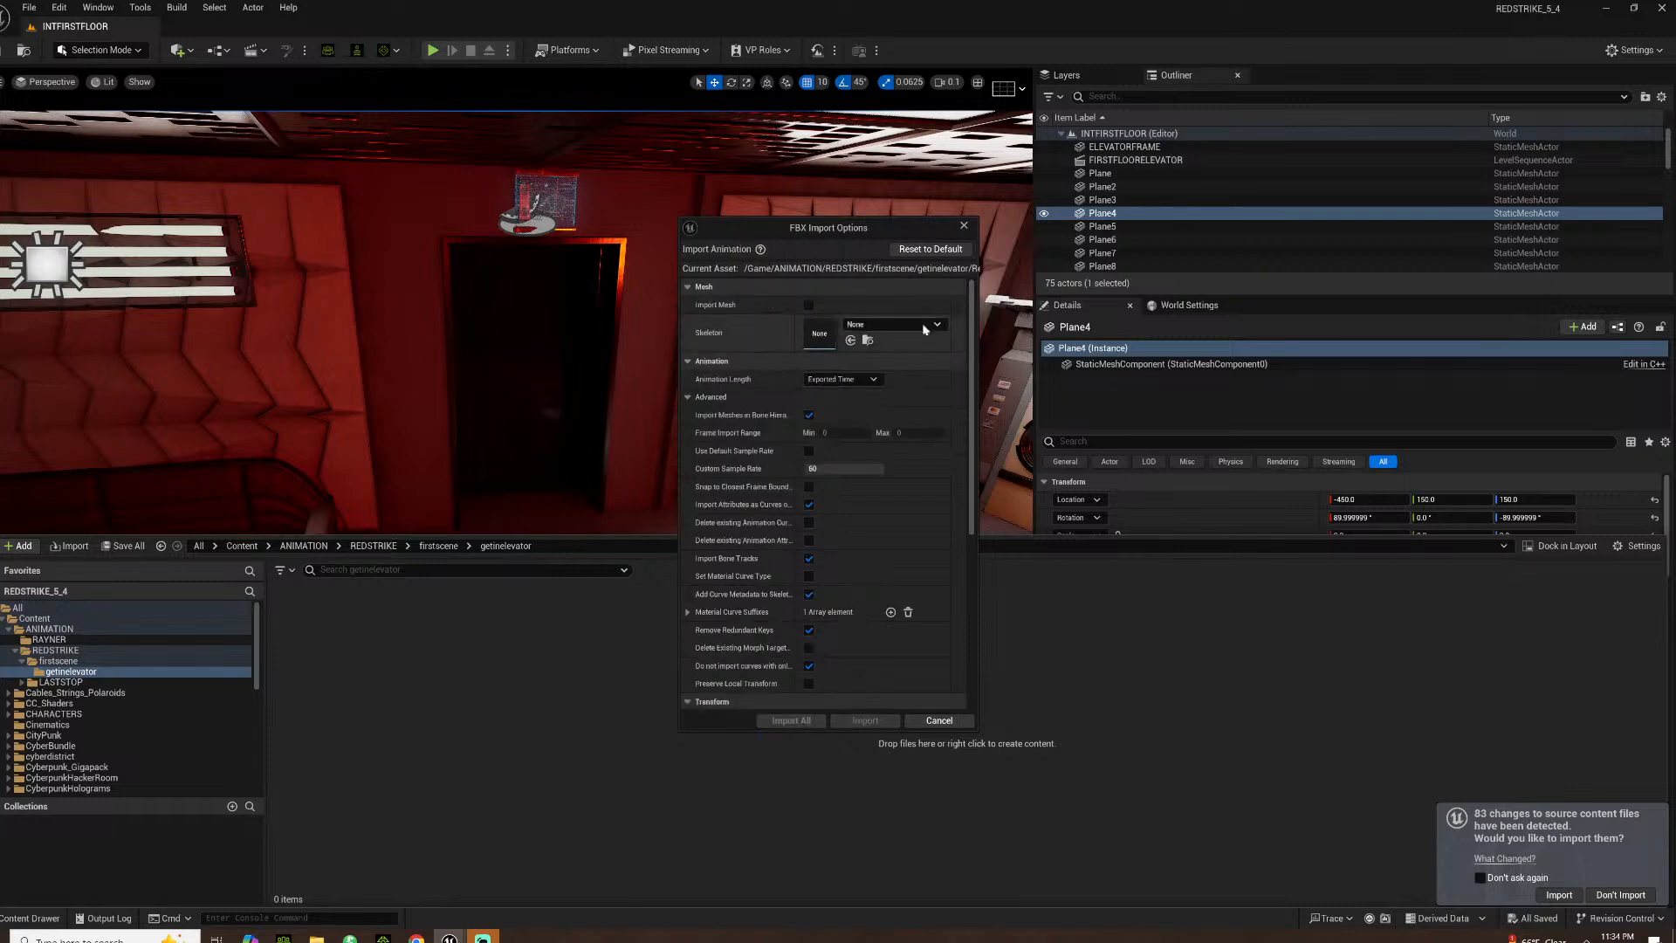
click(906, 324)
text(r)
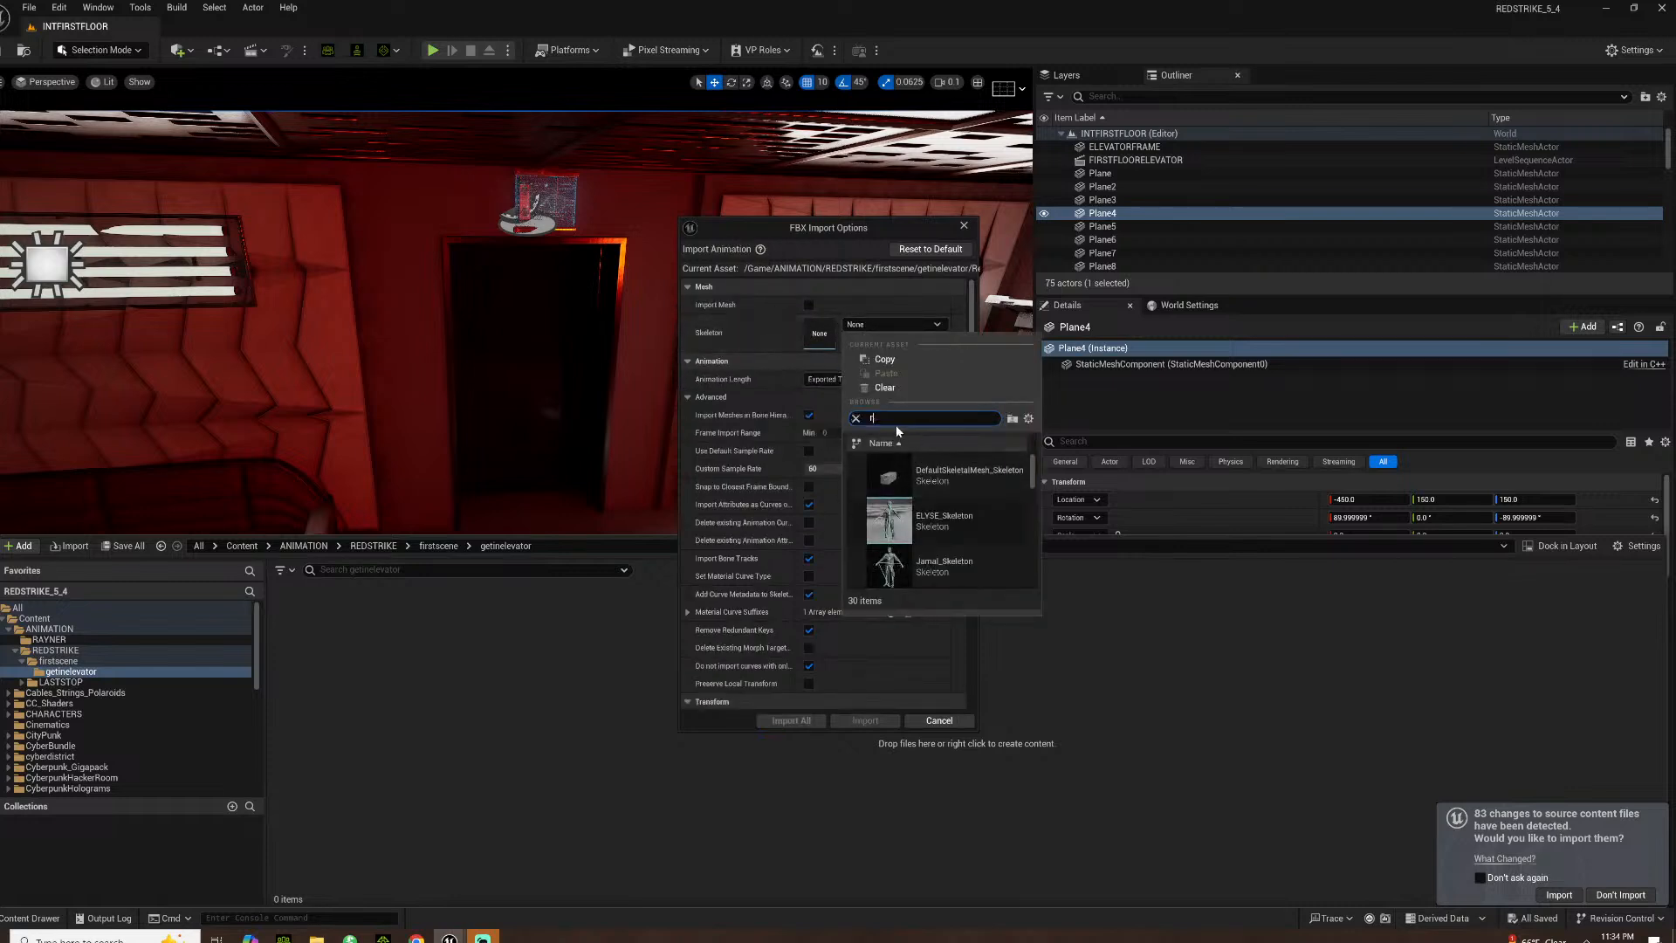
text(edstr)
click(933, 471)
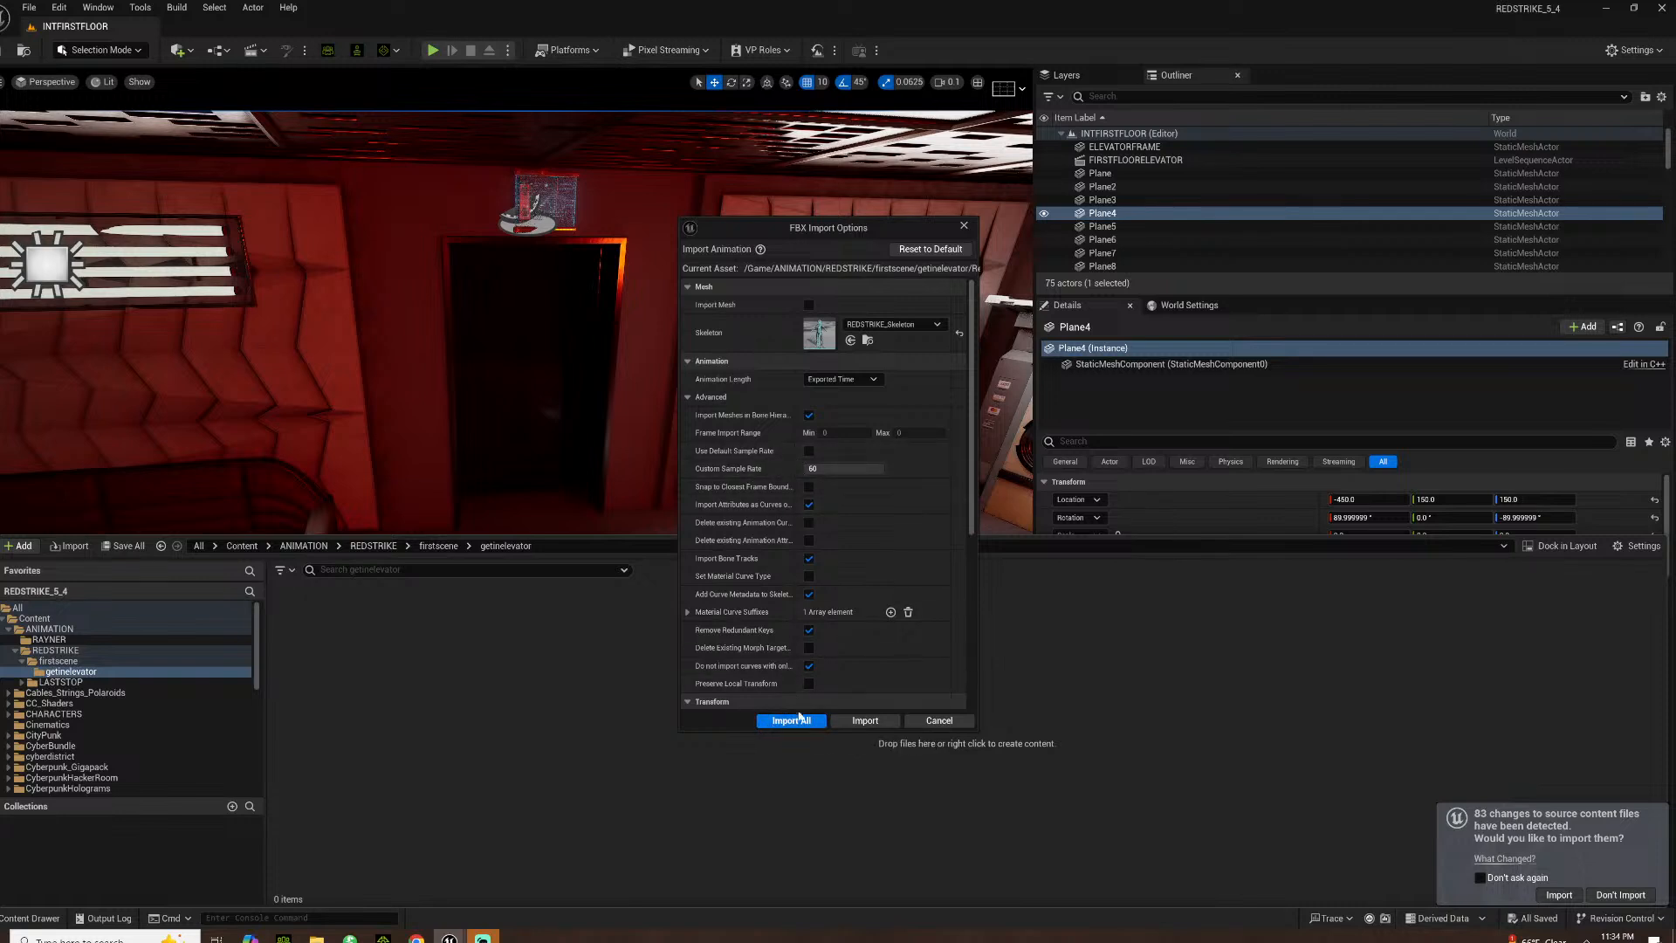
click(796, 719)
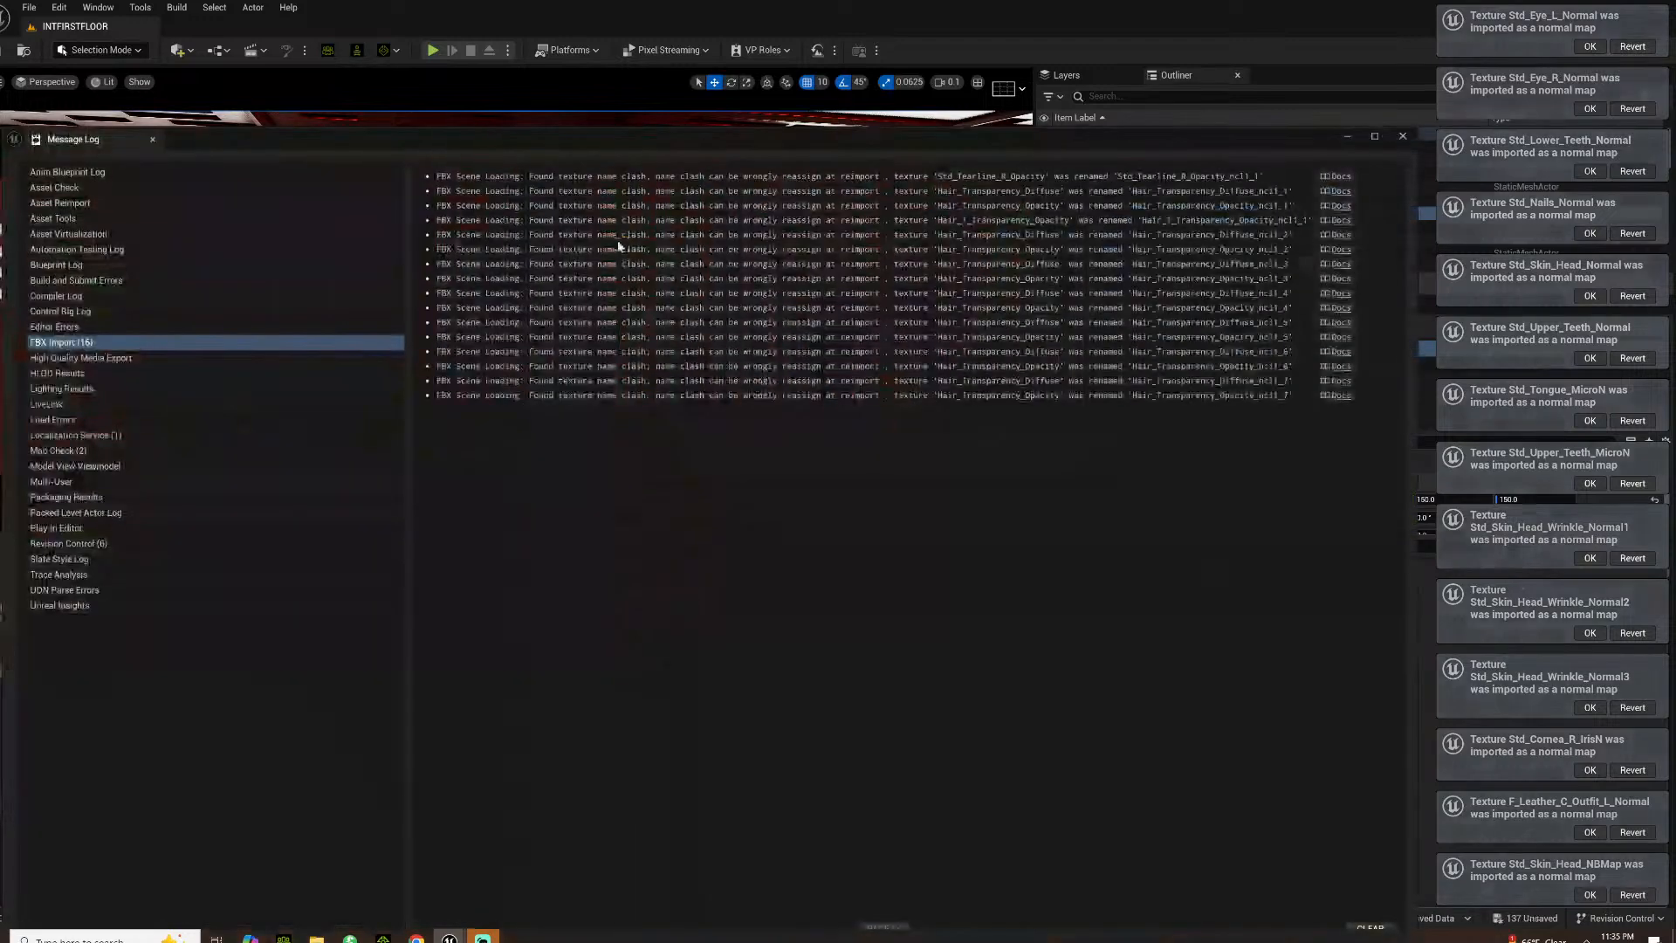
click(1402, 137)
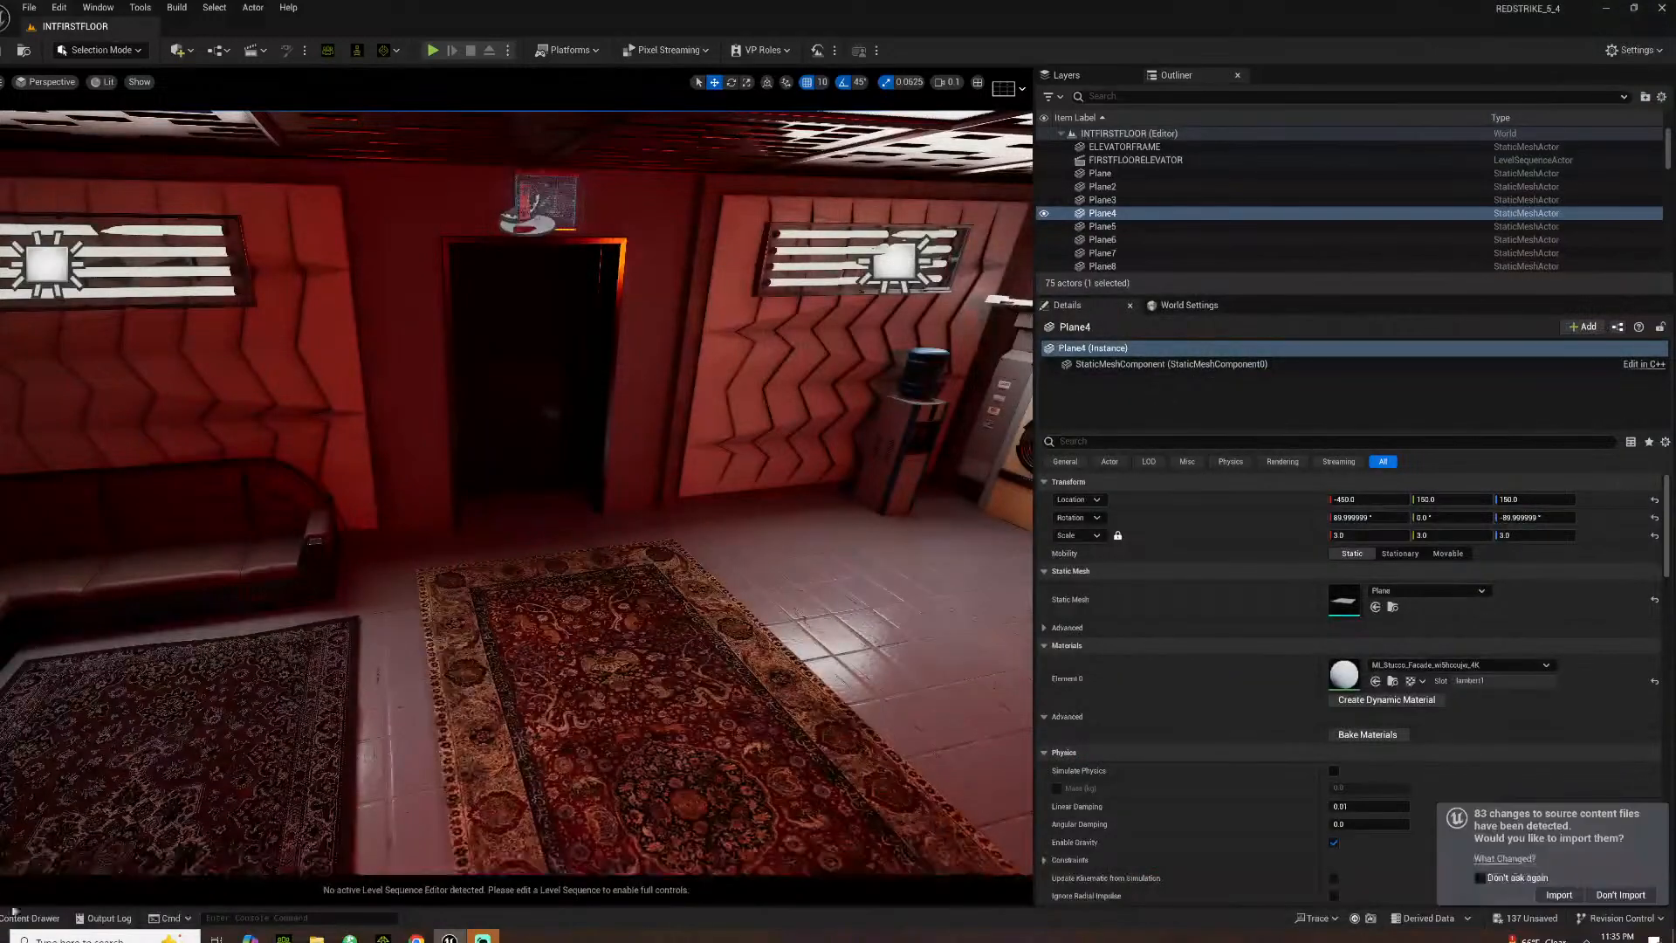
Rename the imported TempMotion animation to REDSTRIKE_GETSINELEVATOR and move it into the firstscene folder
click(26, 920)
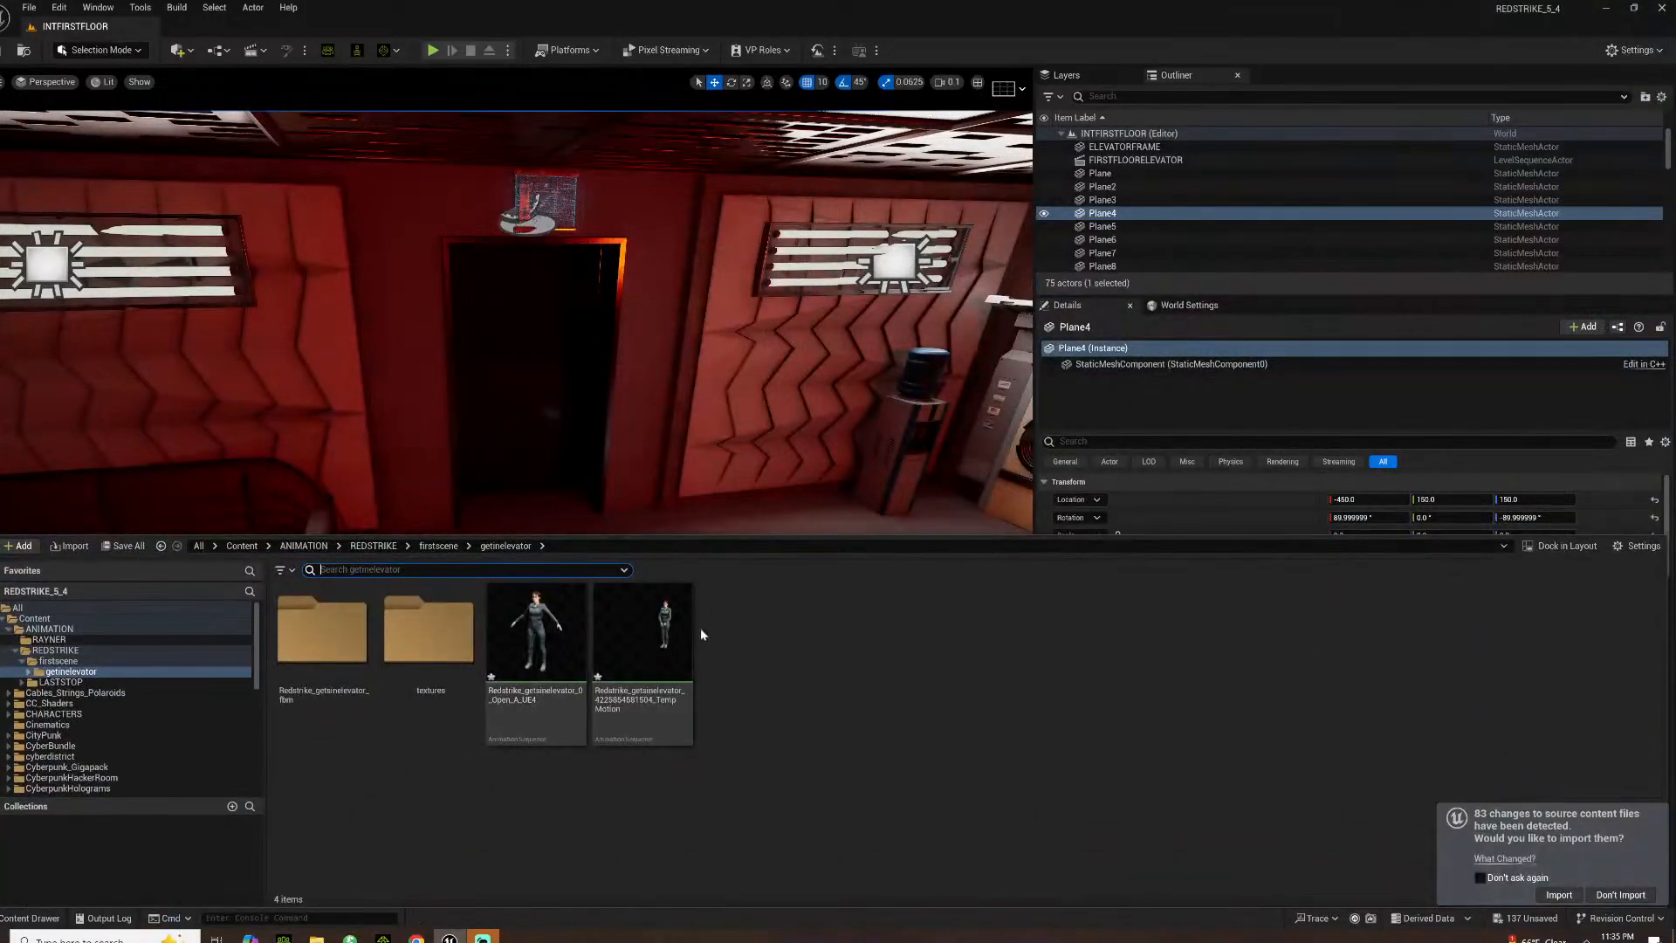
click(644, 650)
key(F2)
text(Redstrike_gets)
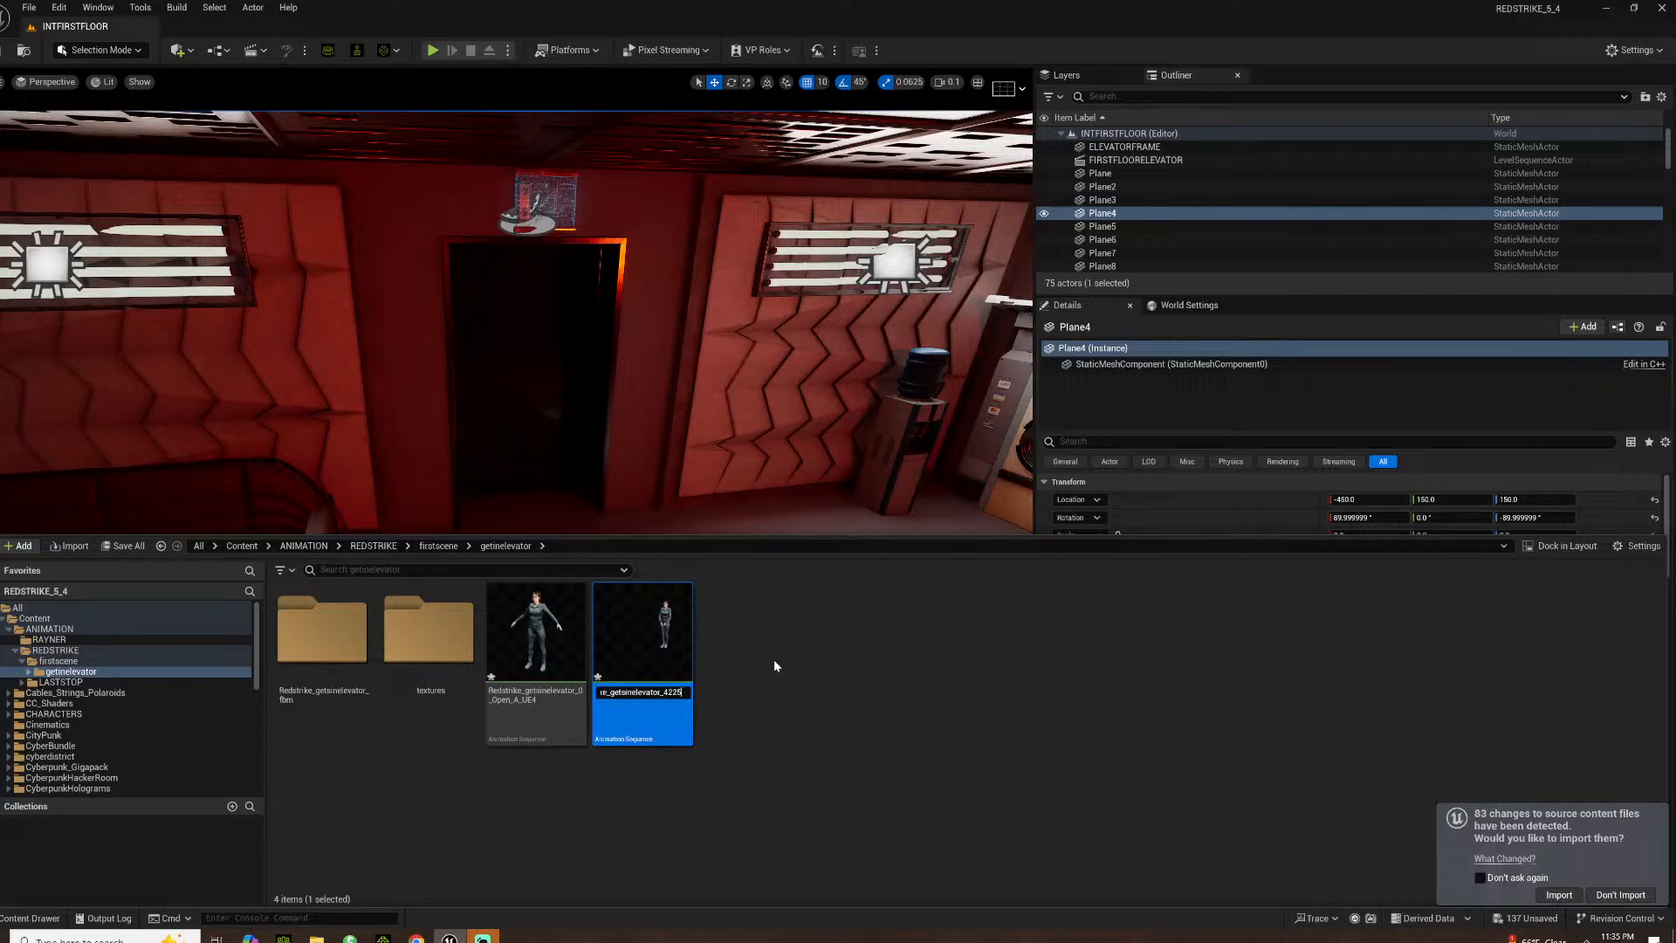
key(ctrl+a)
text(REDS)
text(TRIKE)
text(_)
text(GETSINELE)
text(VATOR)
key(Return)
drag(538, 611, 62, 662)
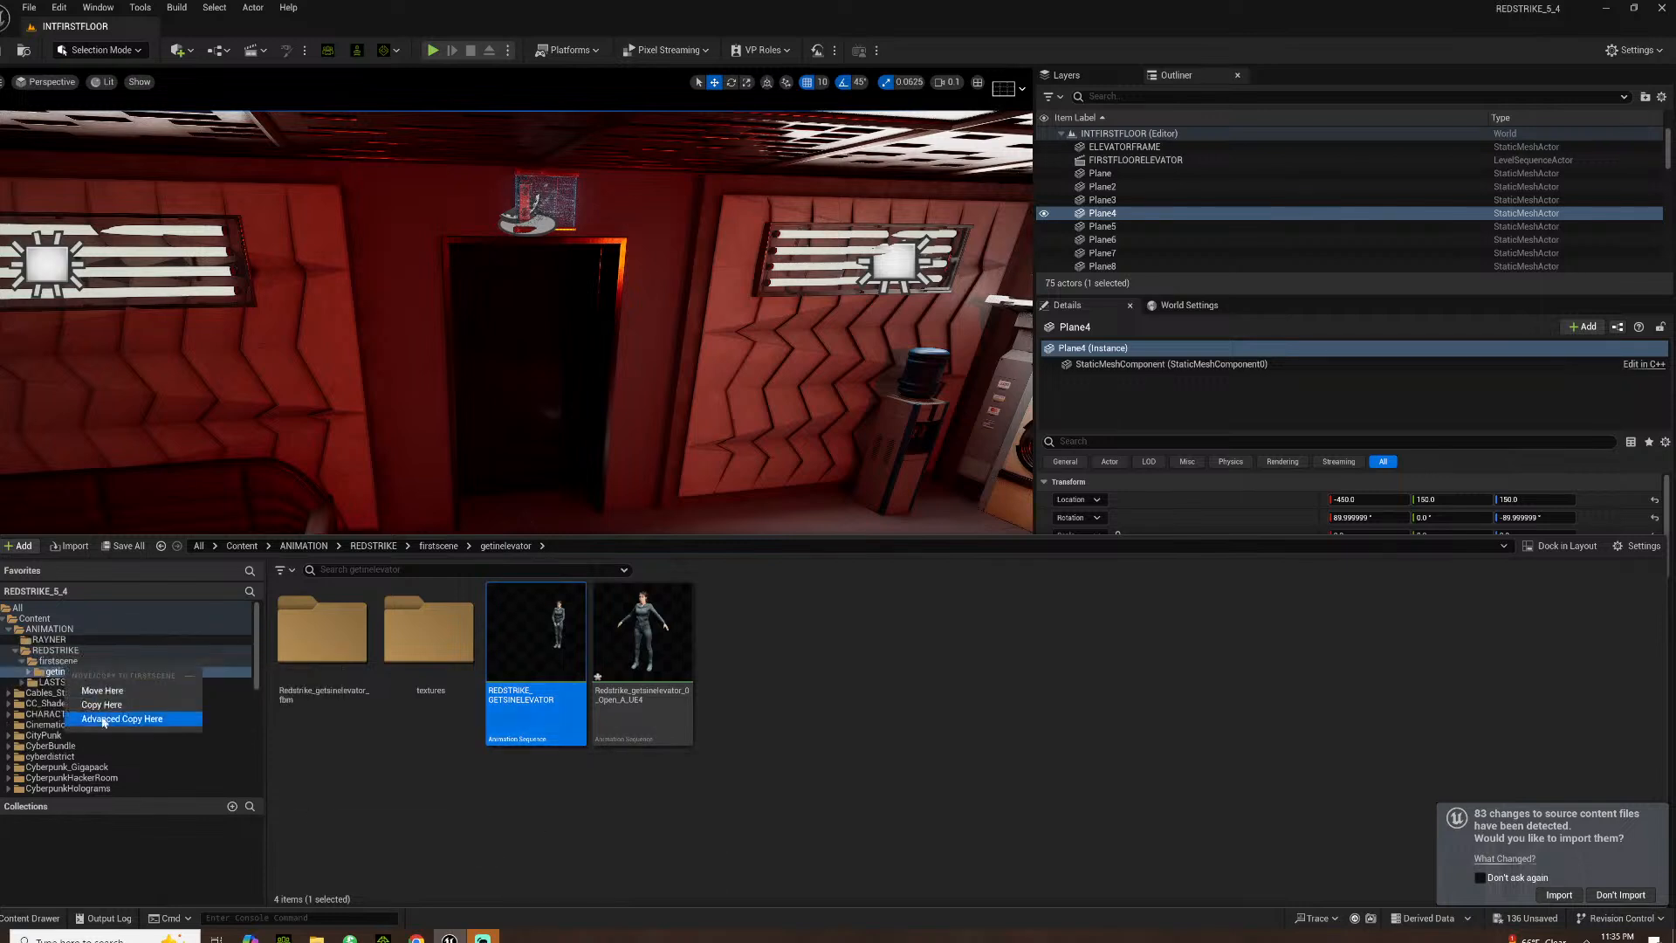
click(102, 690)
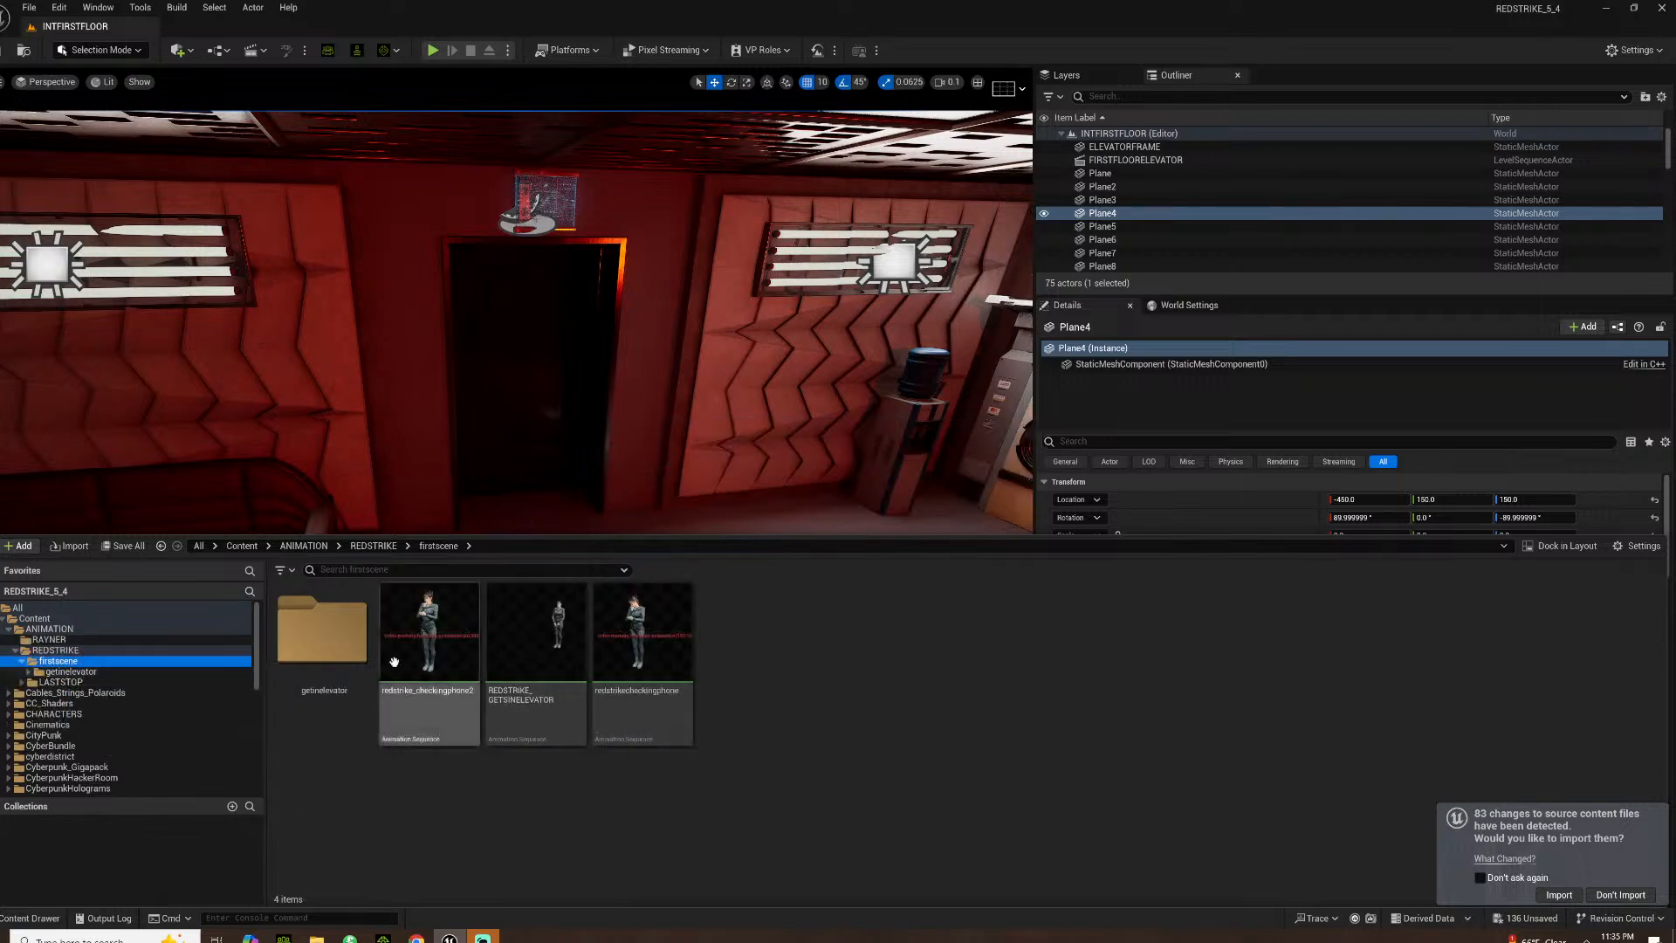
Try to delete the getinelevator folder from the firstscene folder
click(332, 650)
key(Delete)
click(367, 676)
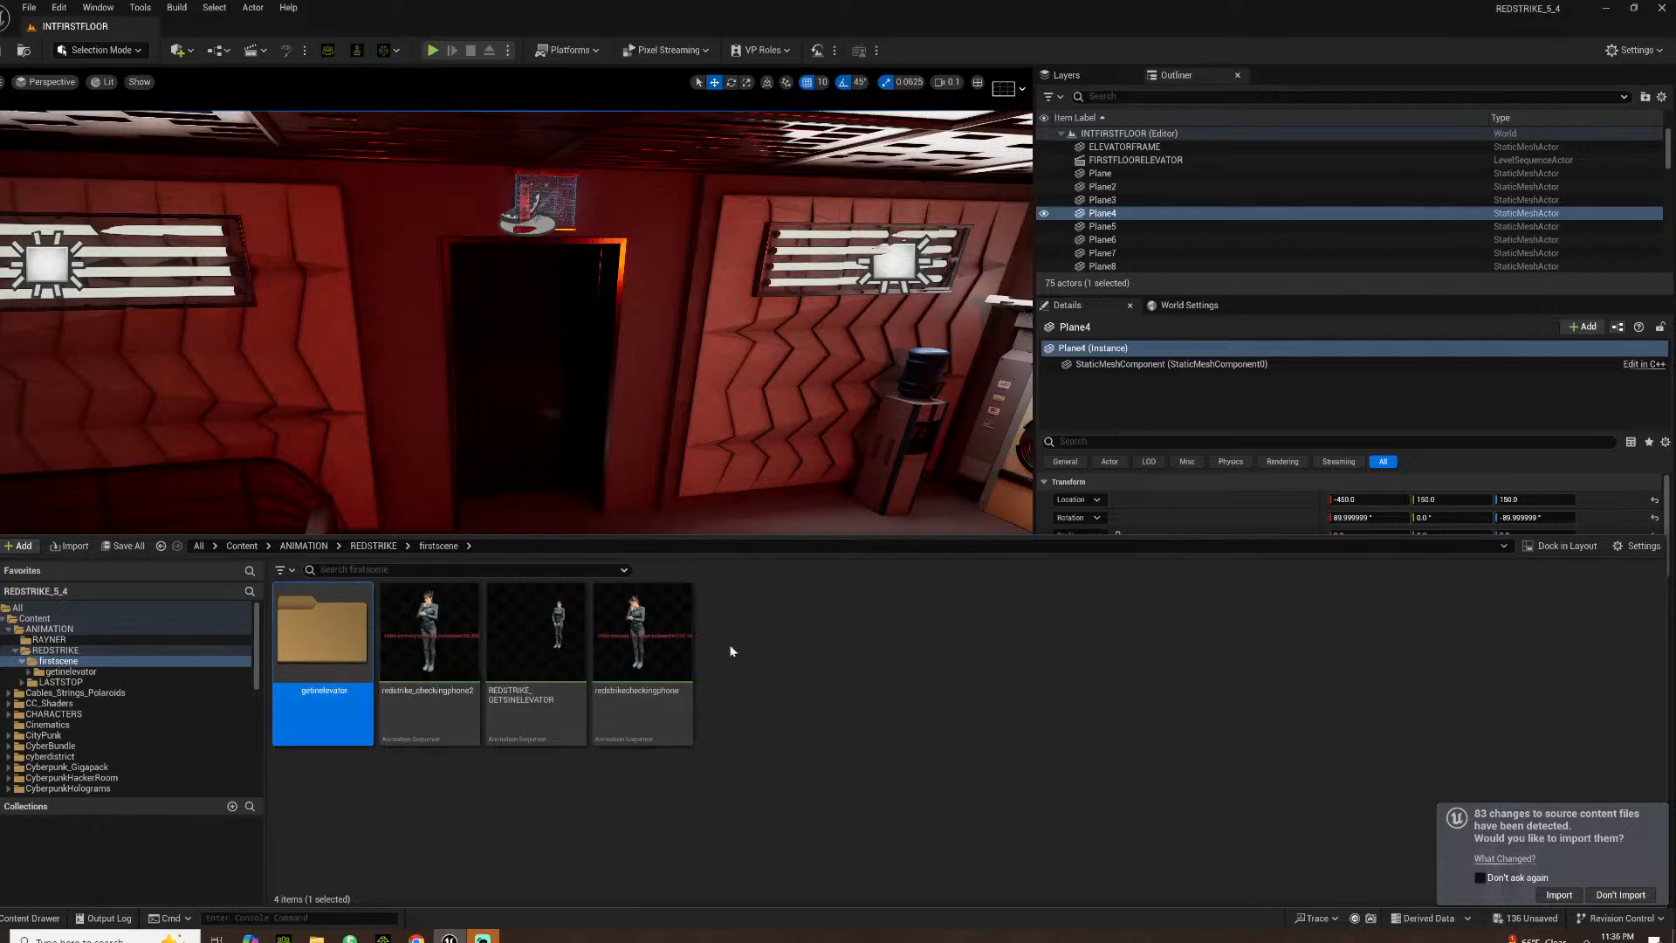
click(805, 688)
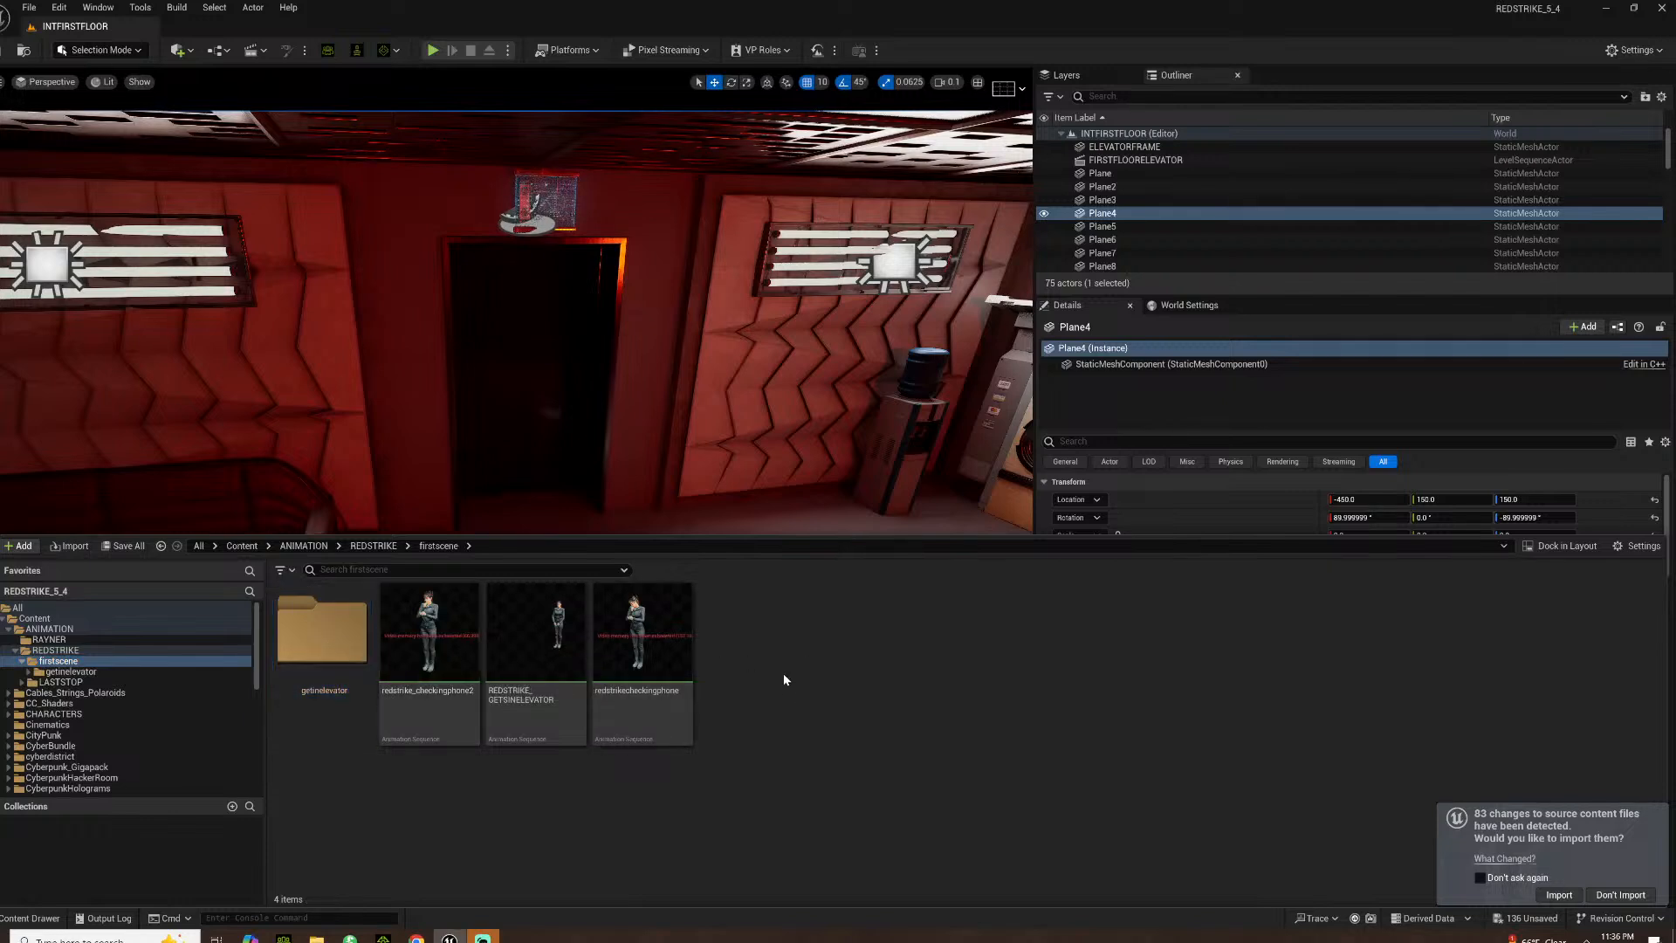
Add a level sequence named LOBBY_SEQUENCE to the level, saved in SEQUENCES/APARTMENT
right_drag(649, 342, 690, 344)
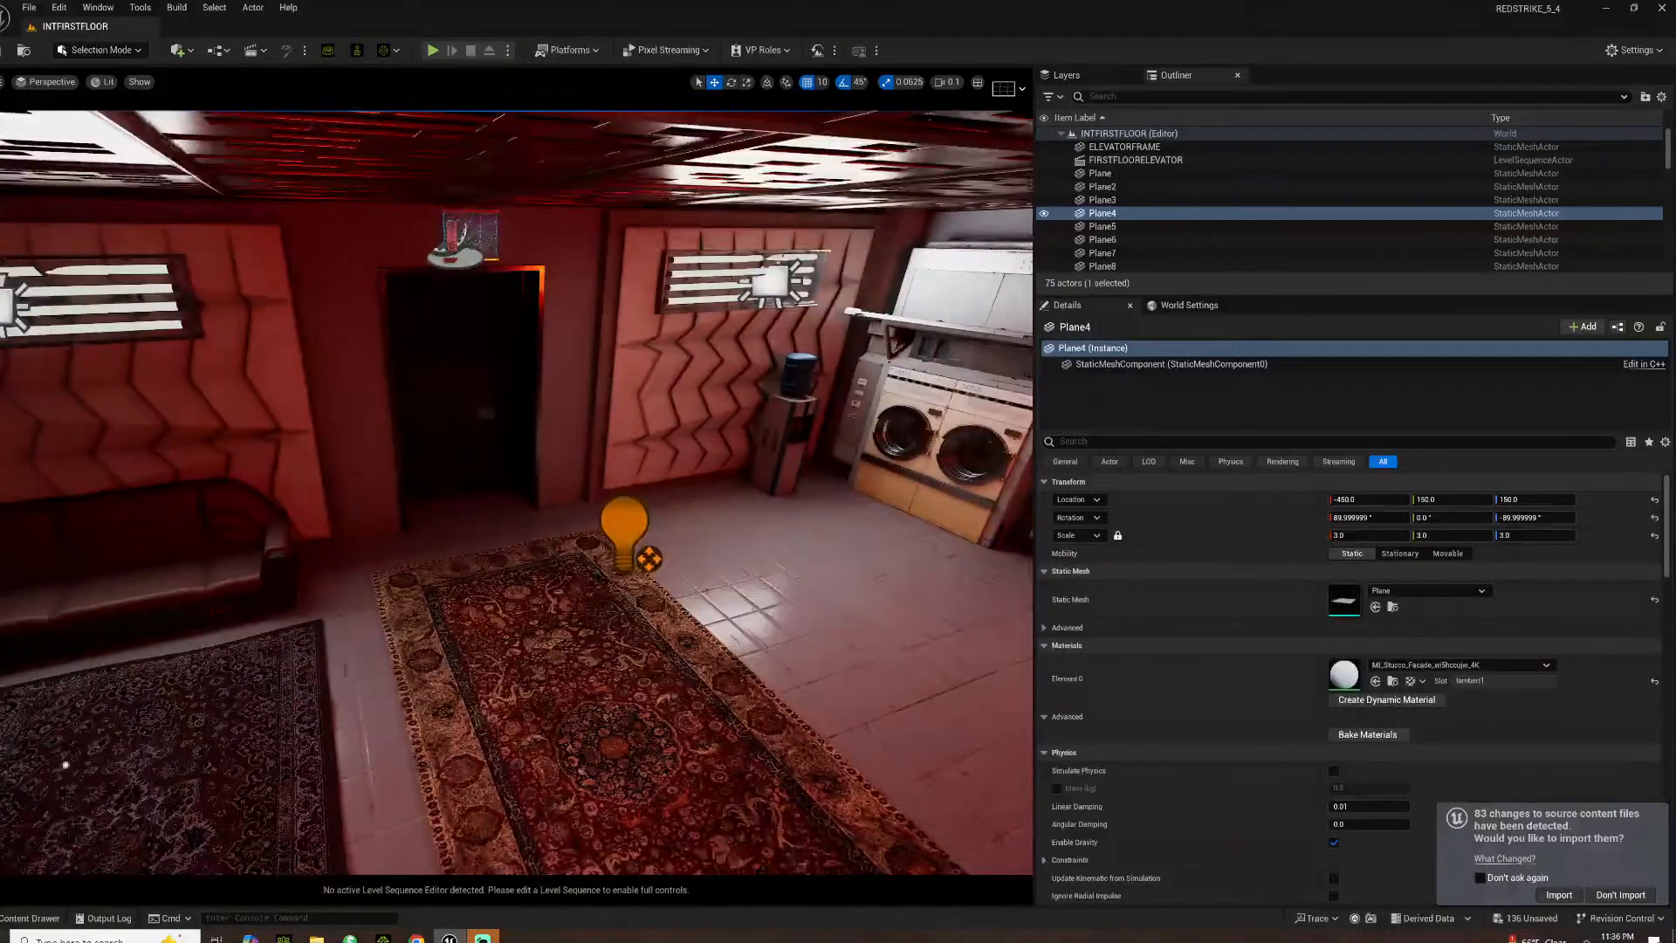
click(255, 50)
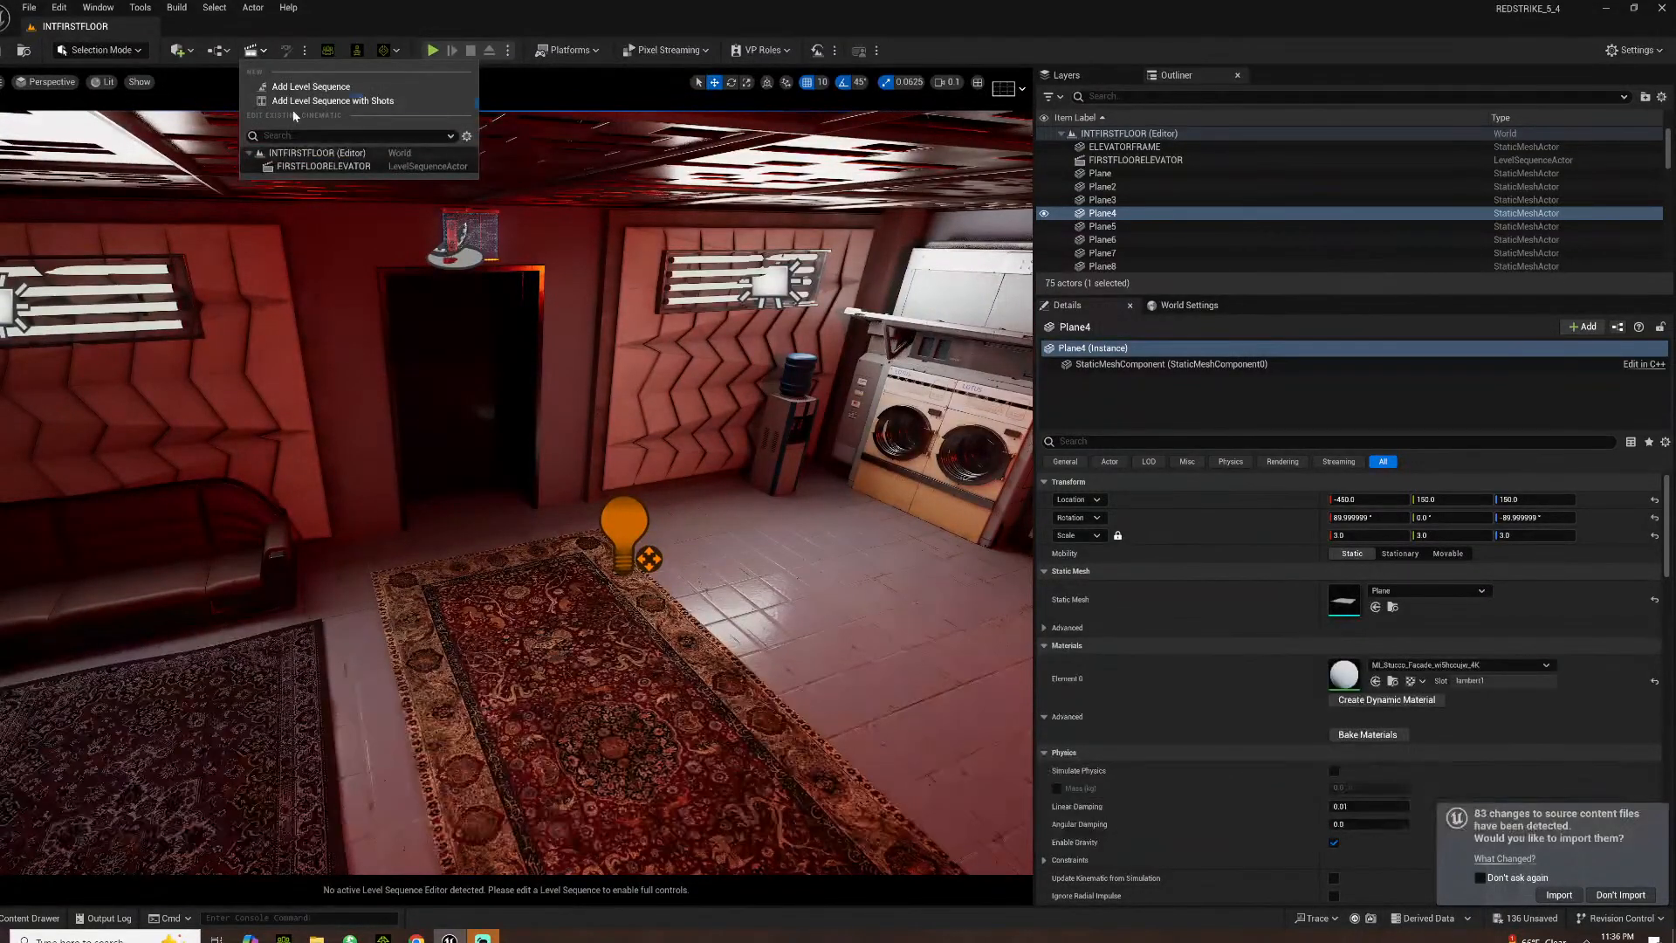
click(321, 88)
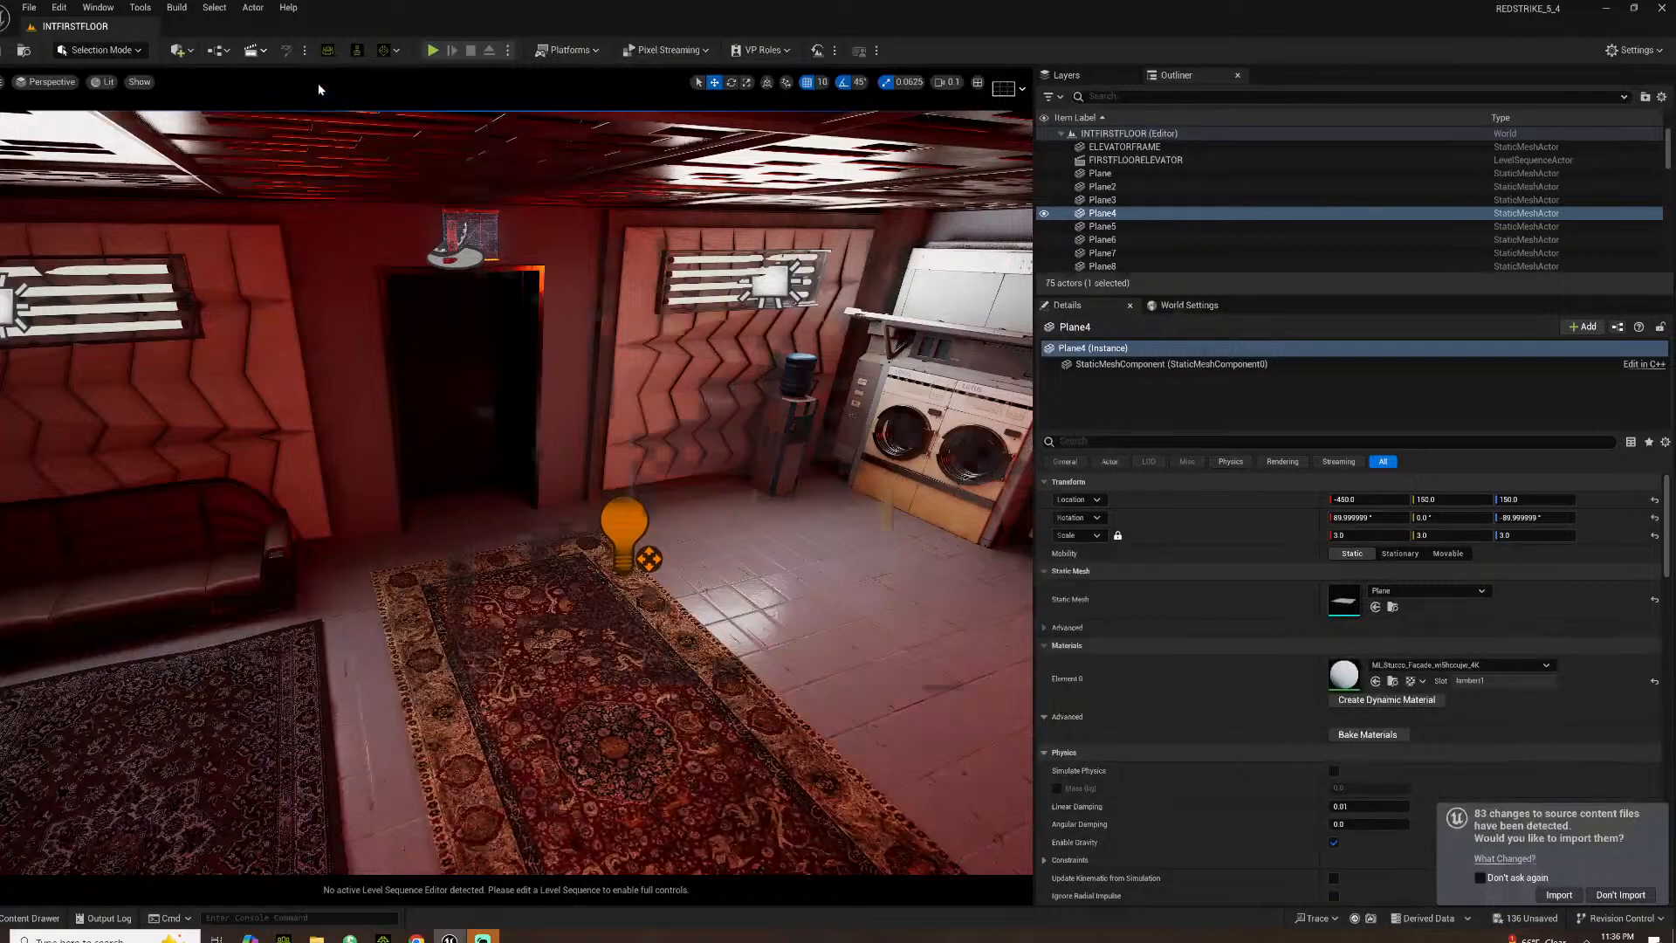
scroll(490, 587, down, 3)
scroll(490, 586, down, 1)
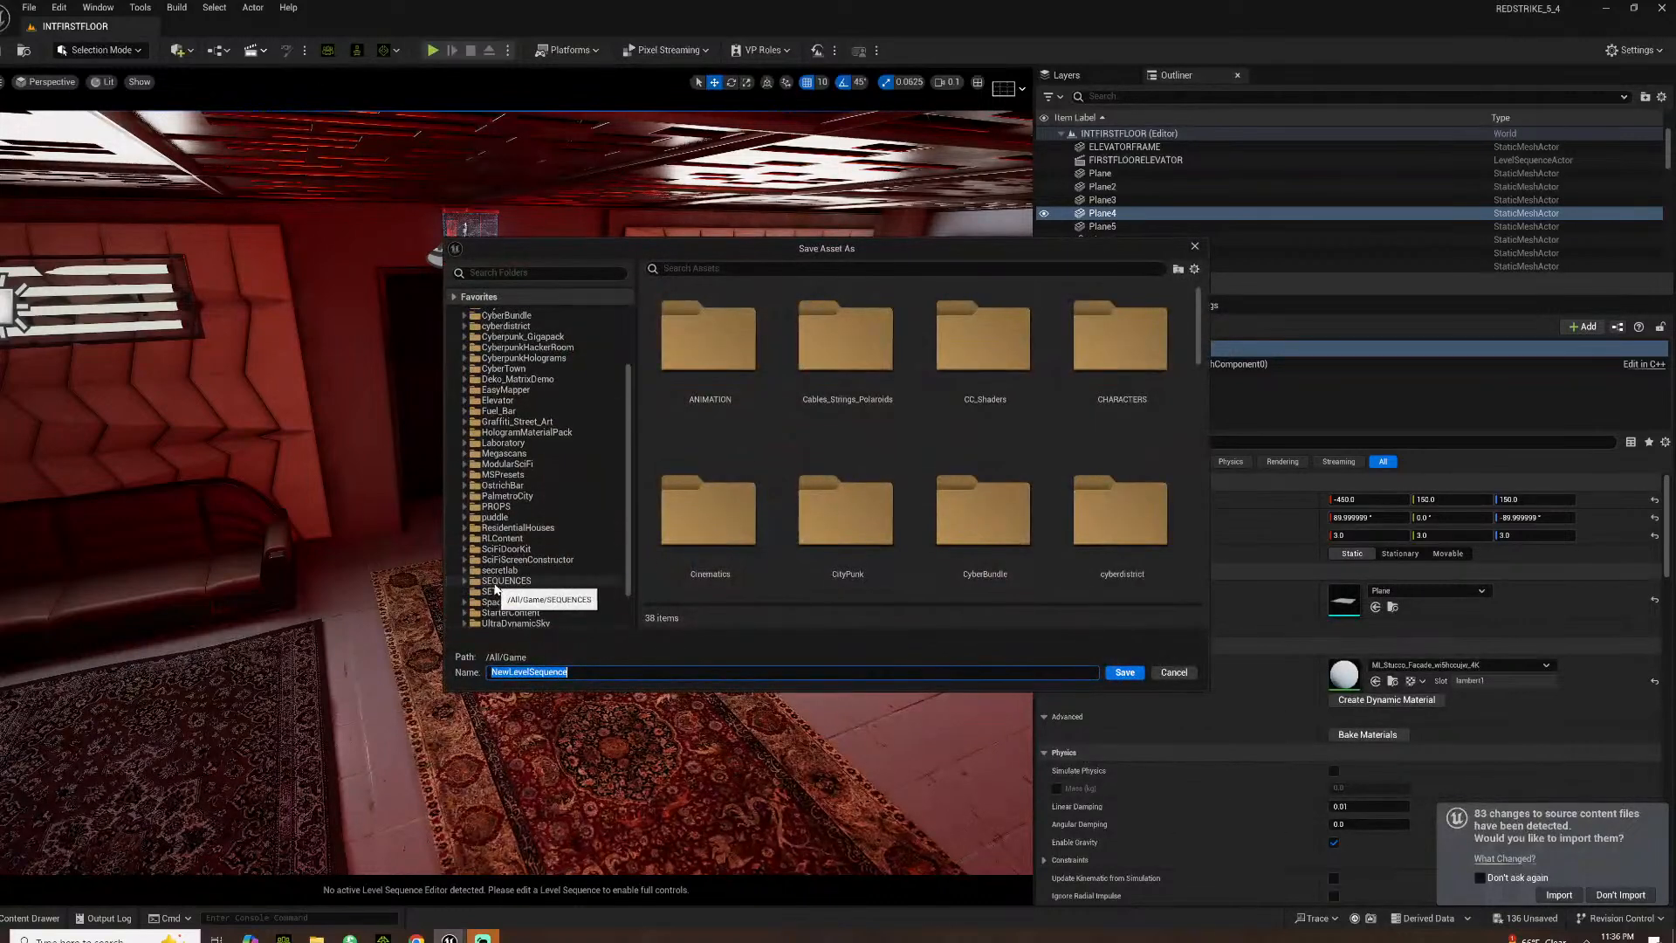
click(502, 580)
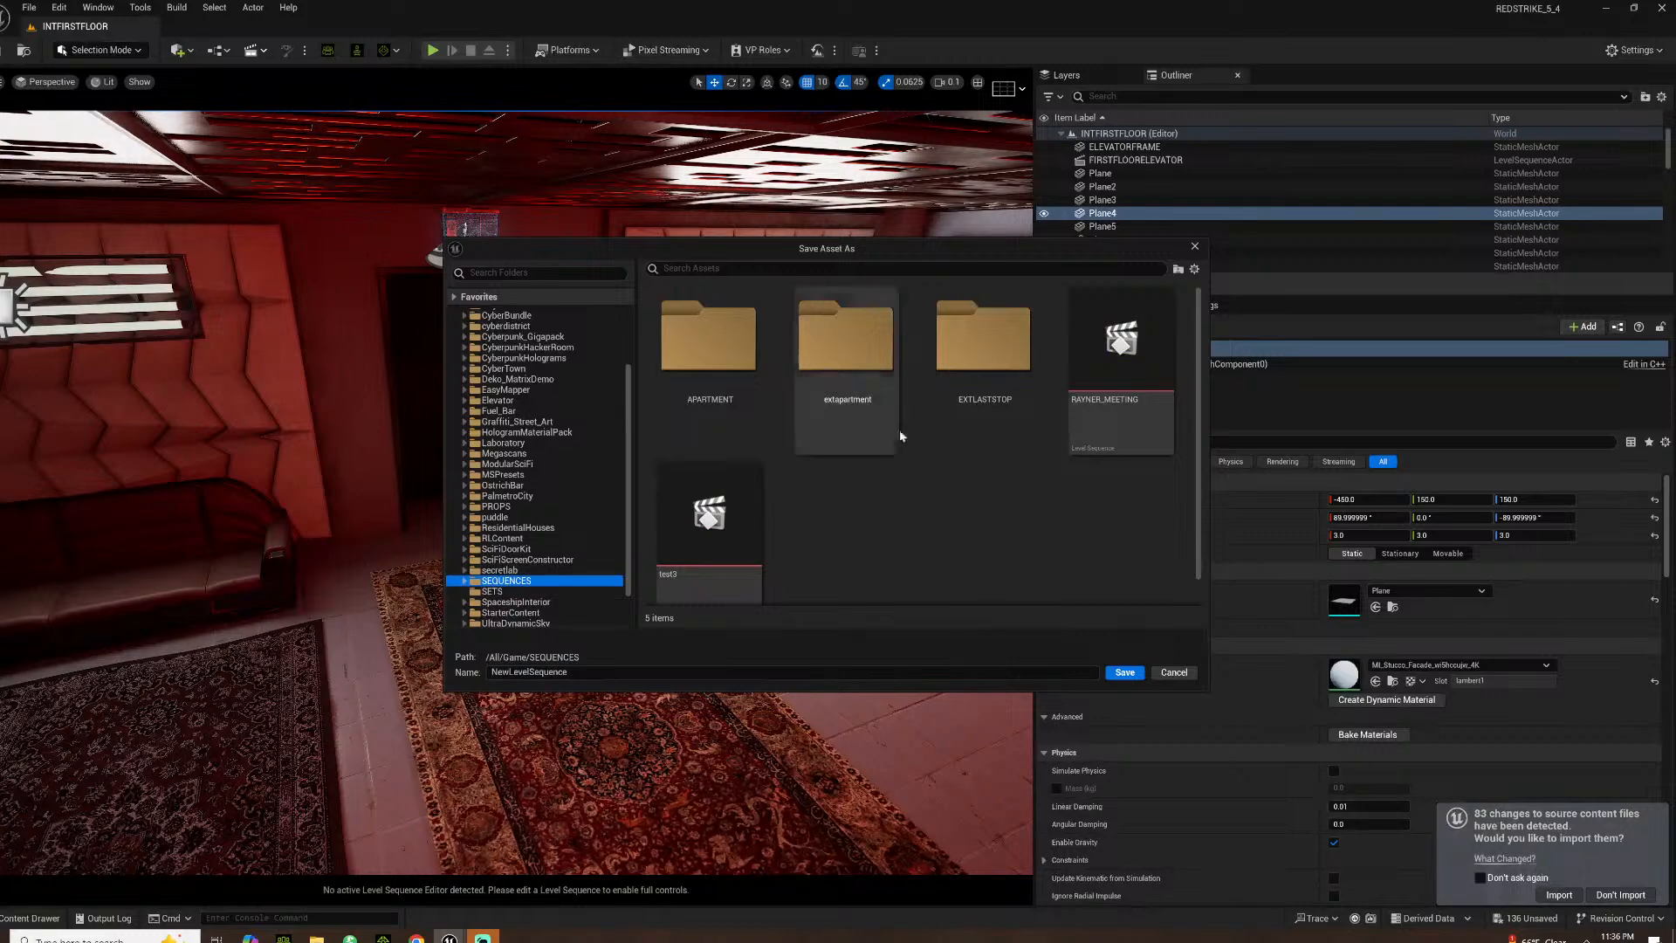
double_click(727, 328)
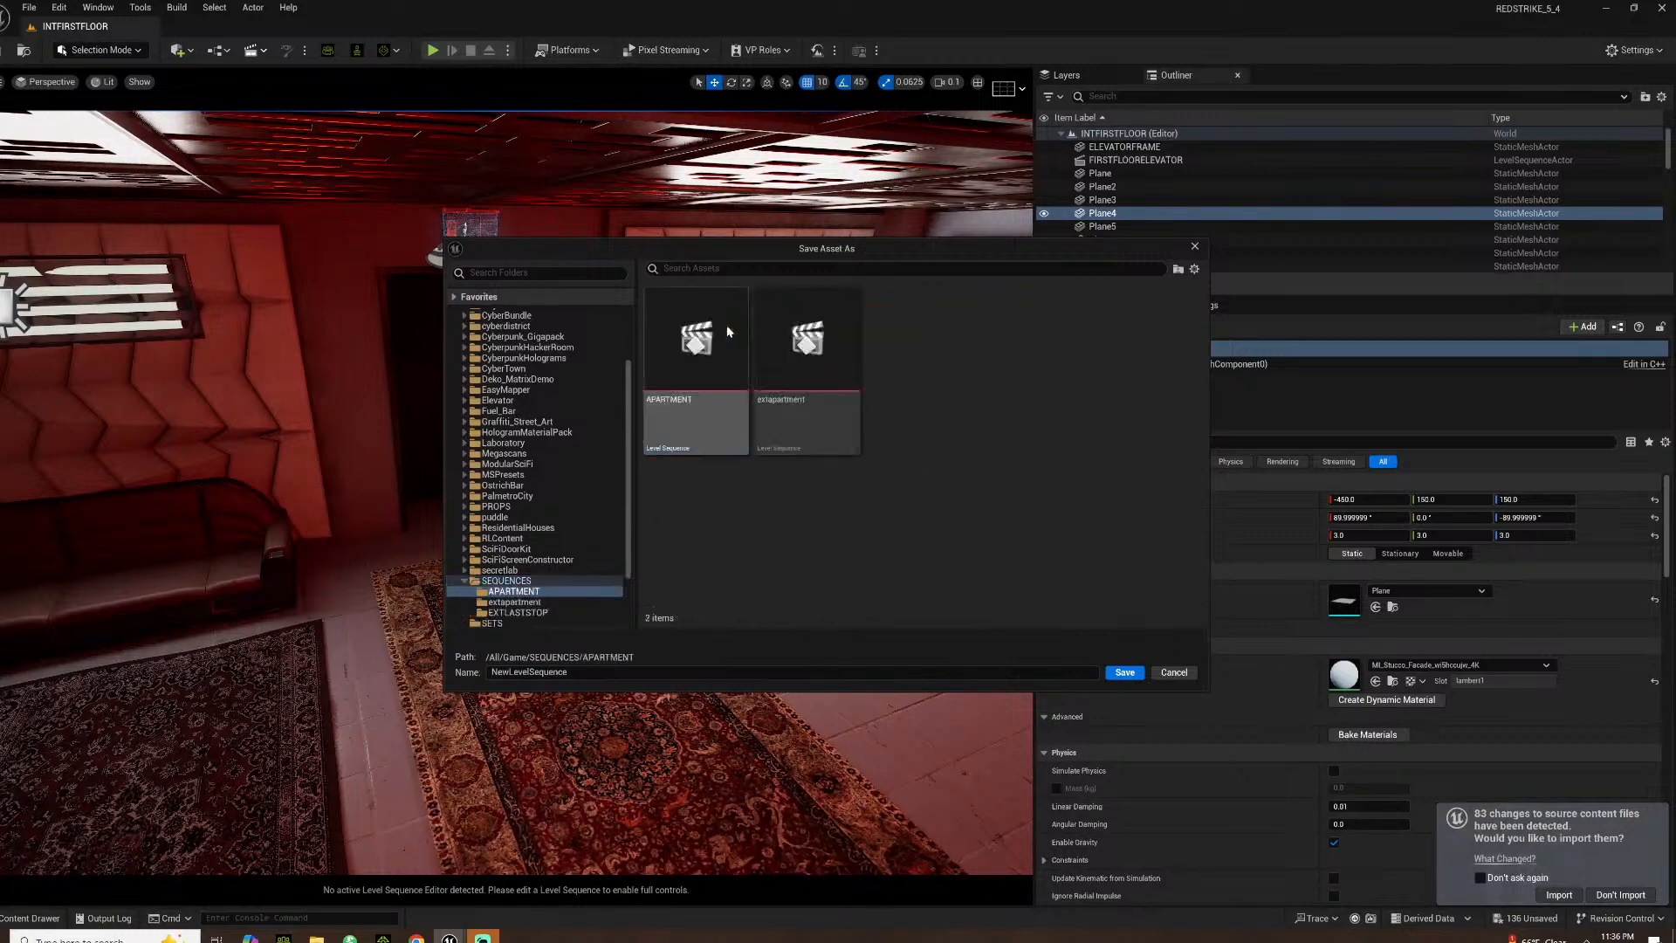
click(611, 668)
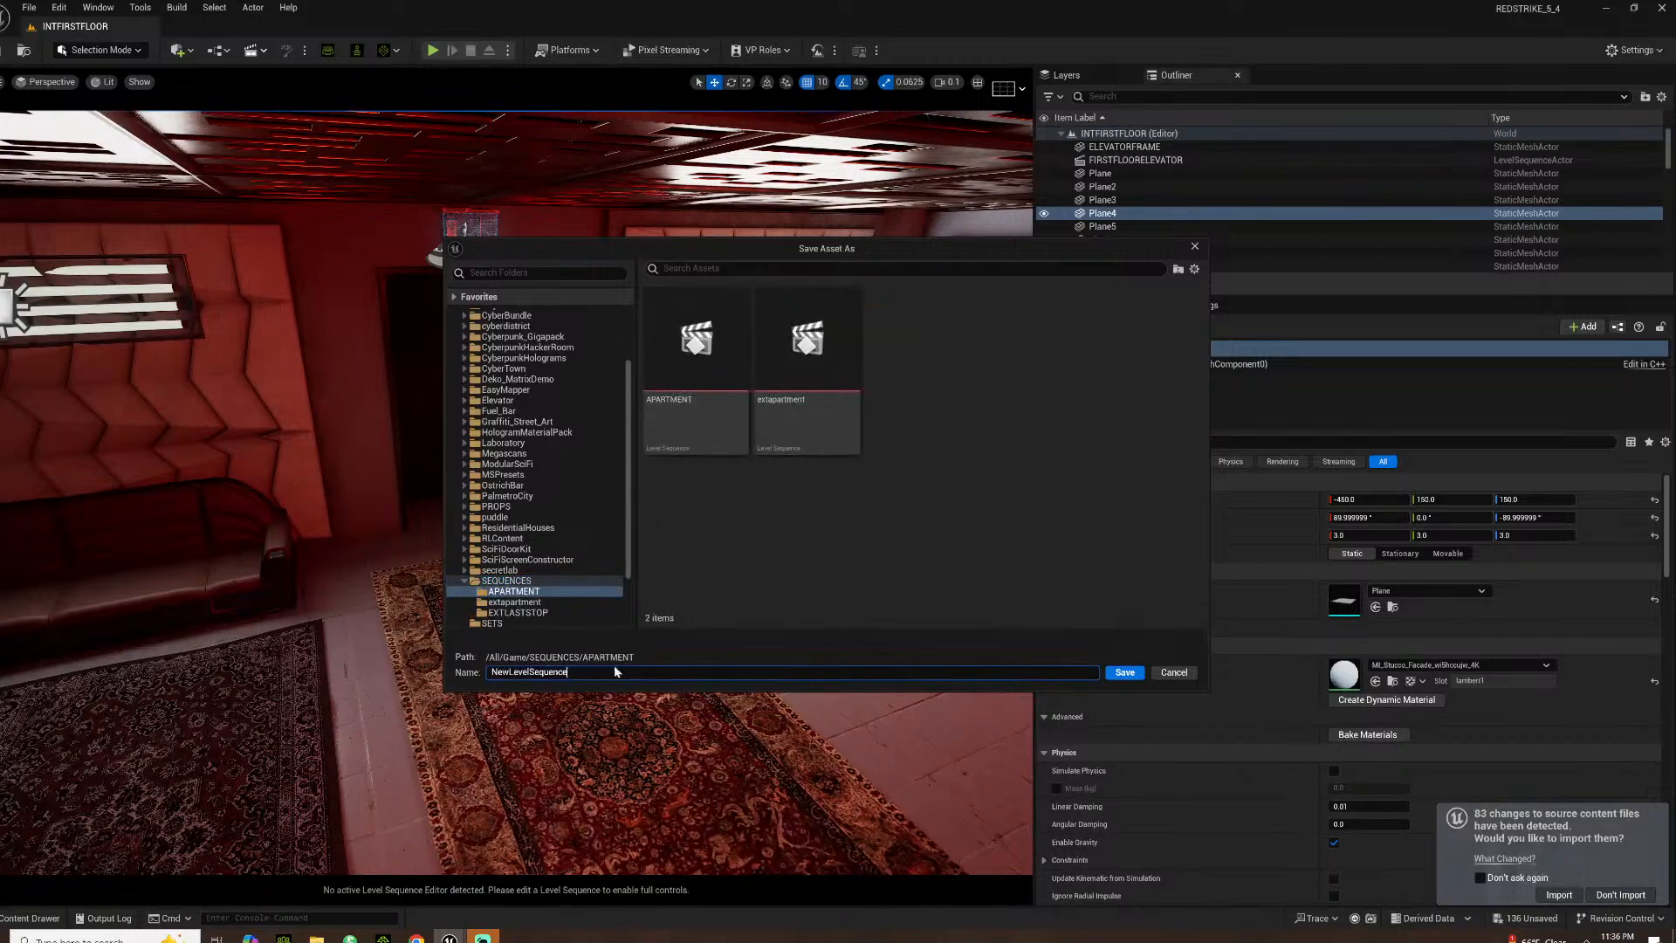
key(ctrl+a)
key(BackSpace)
text(LOBBY_SEQUENCE)
key(Return)
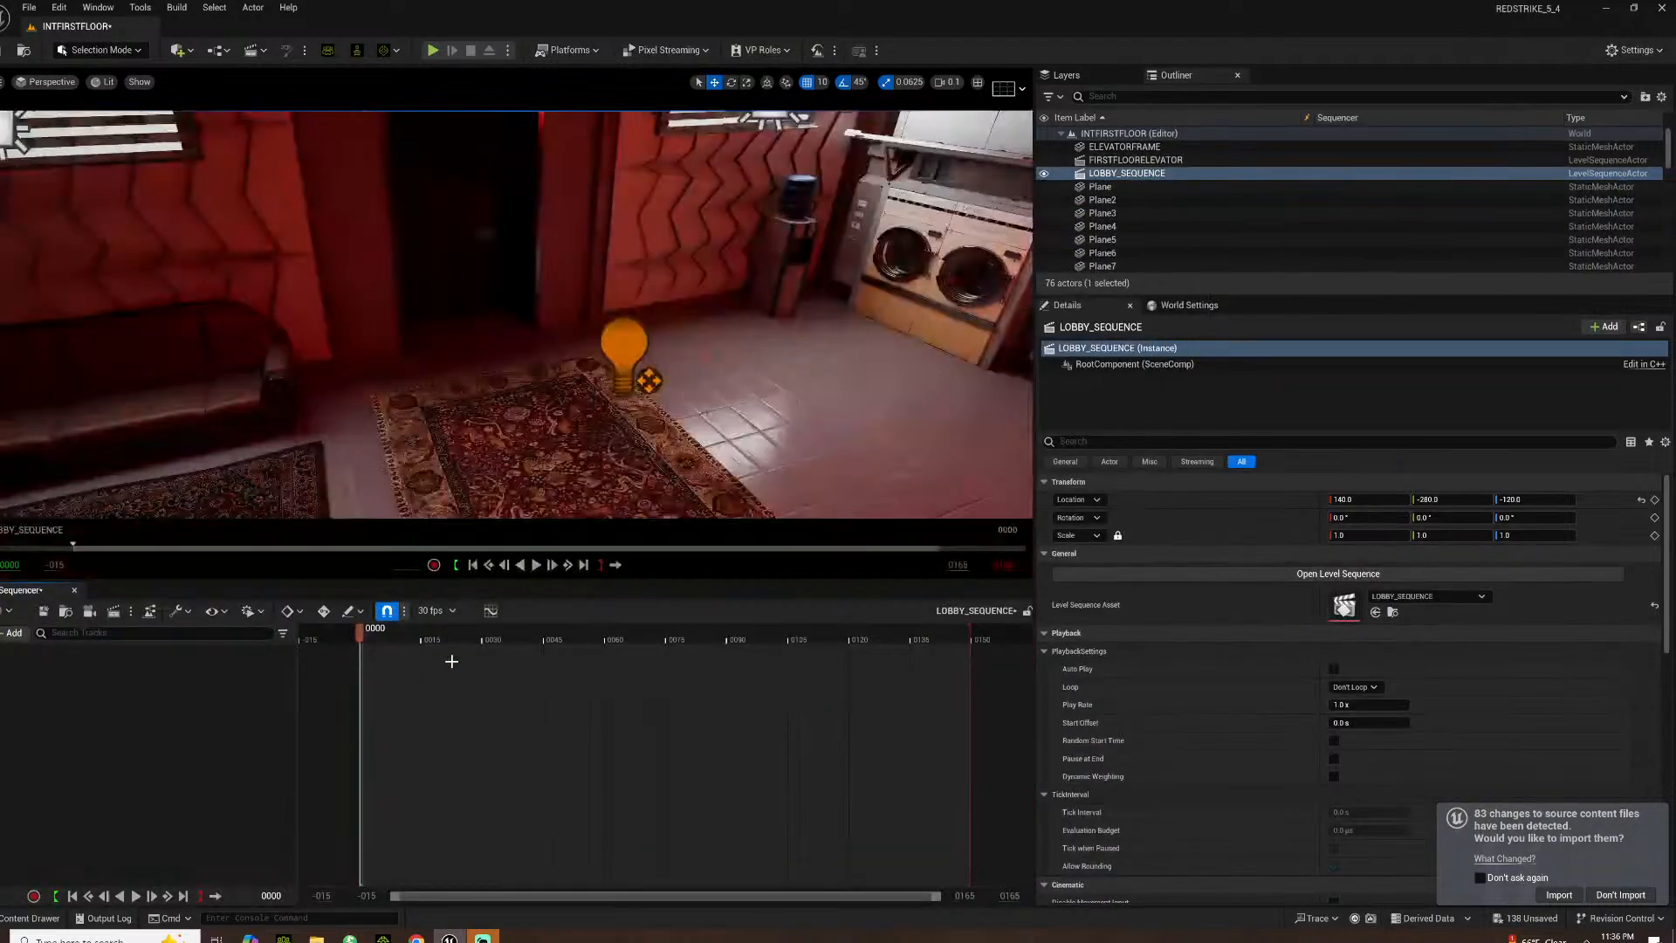
Set the sequence's display rate to 24 fps and place the REDSTRIKE skeletal mesh from CHARACTERS/REDSTRIKE on the lobby rug
click(434, 610)
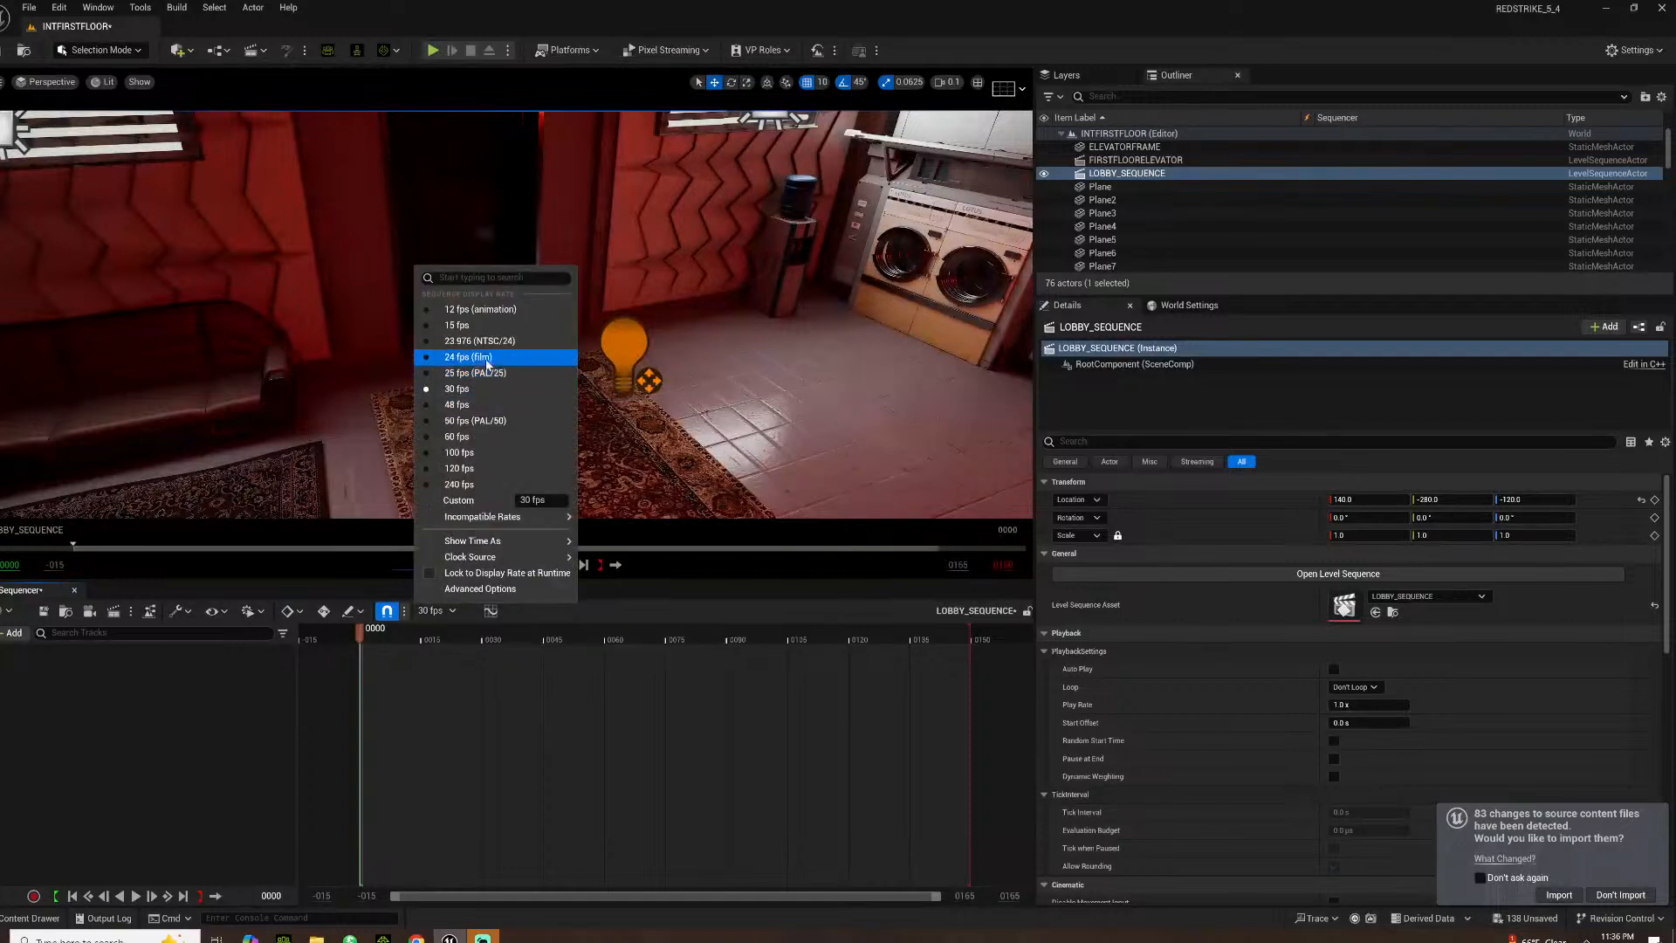
click(459, 357)
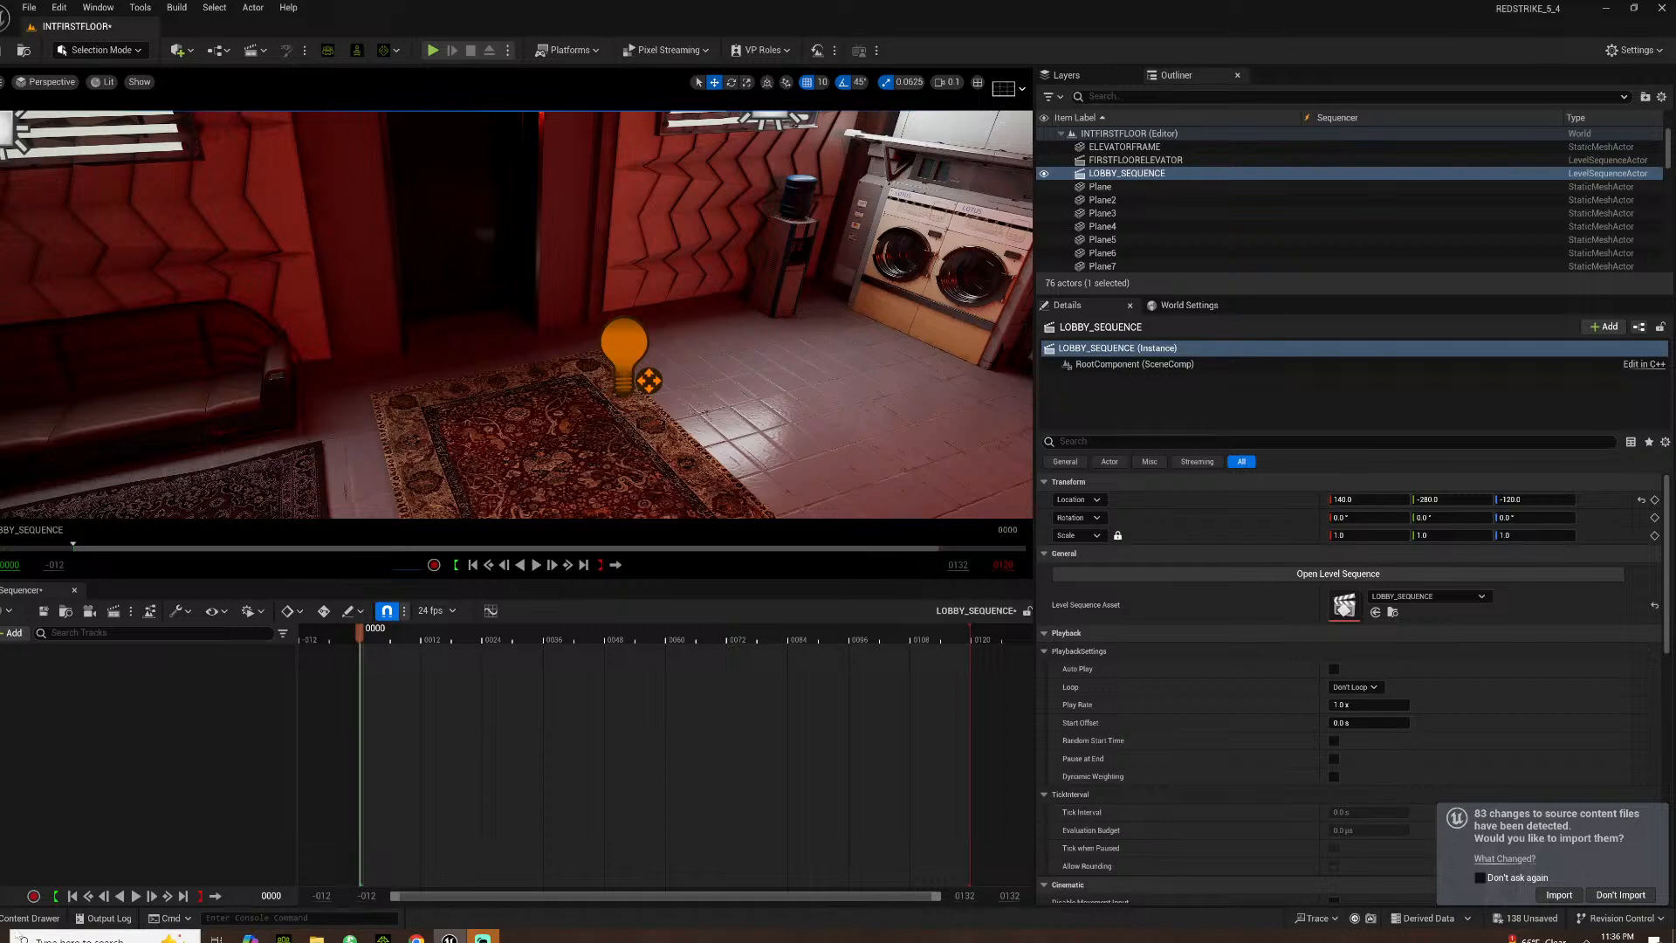
click(26, 918)
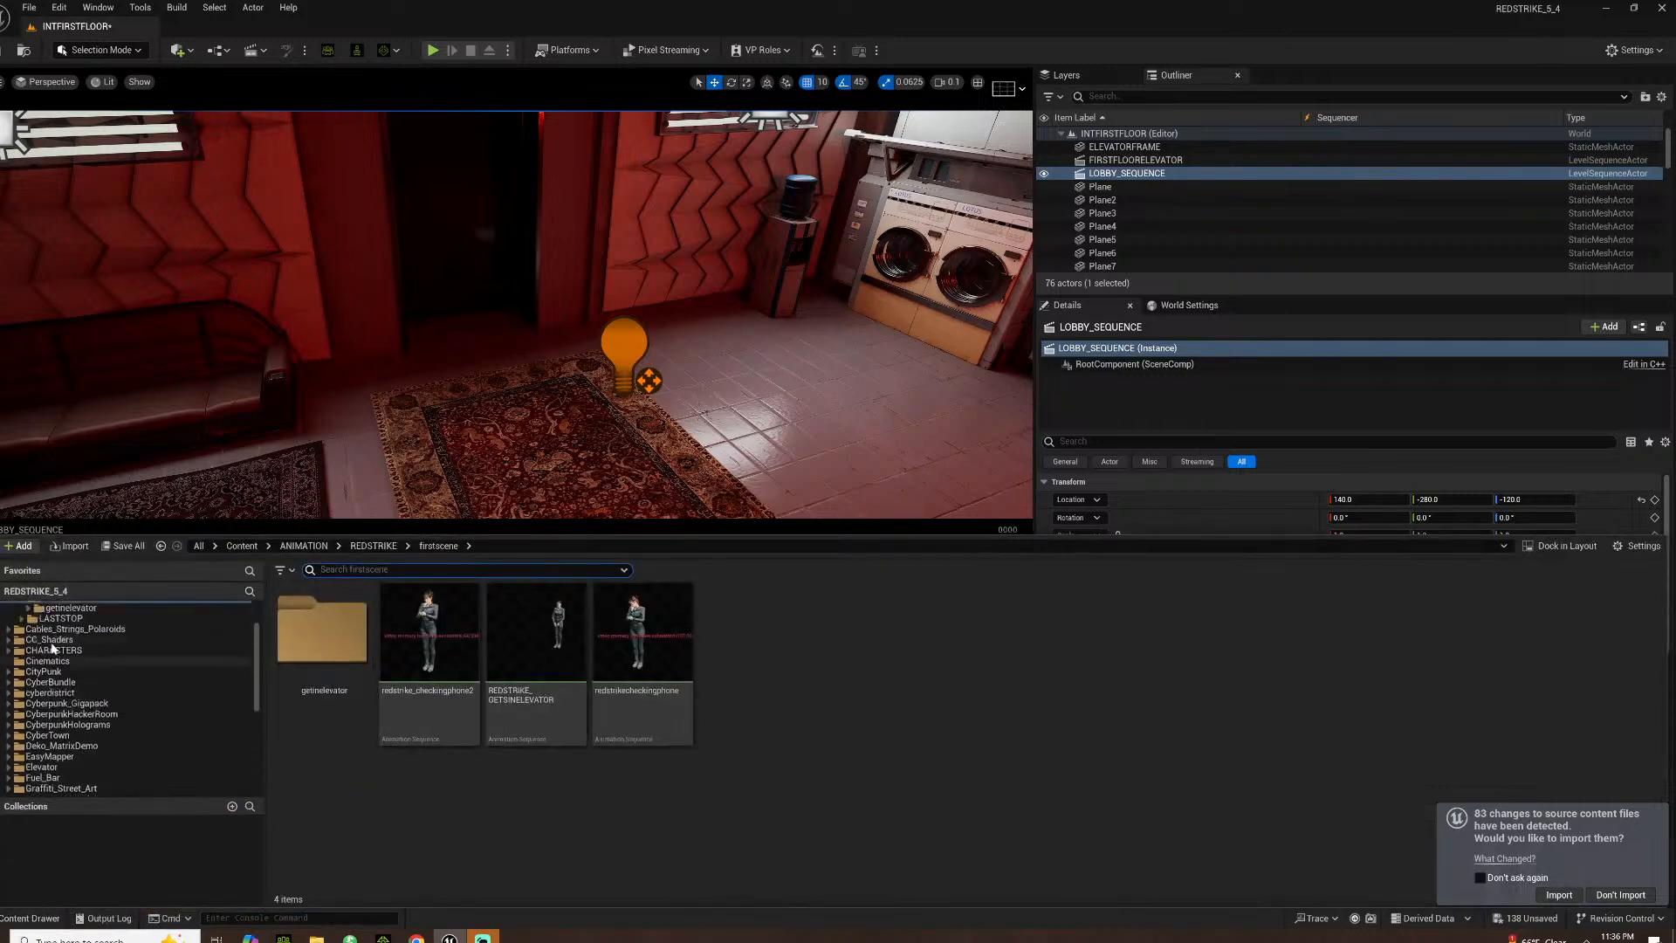
click(52, 650)
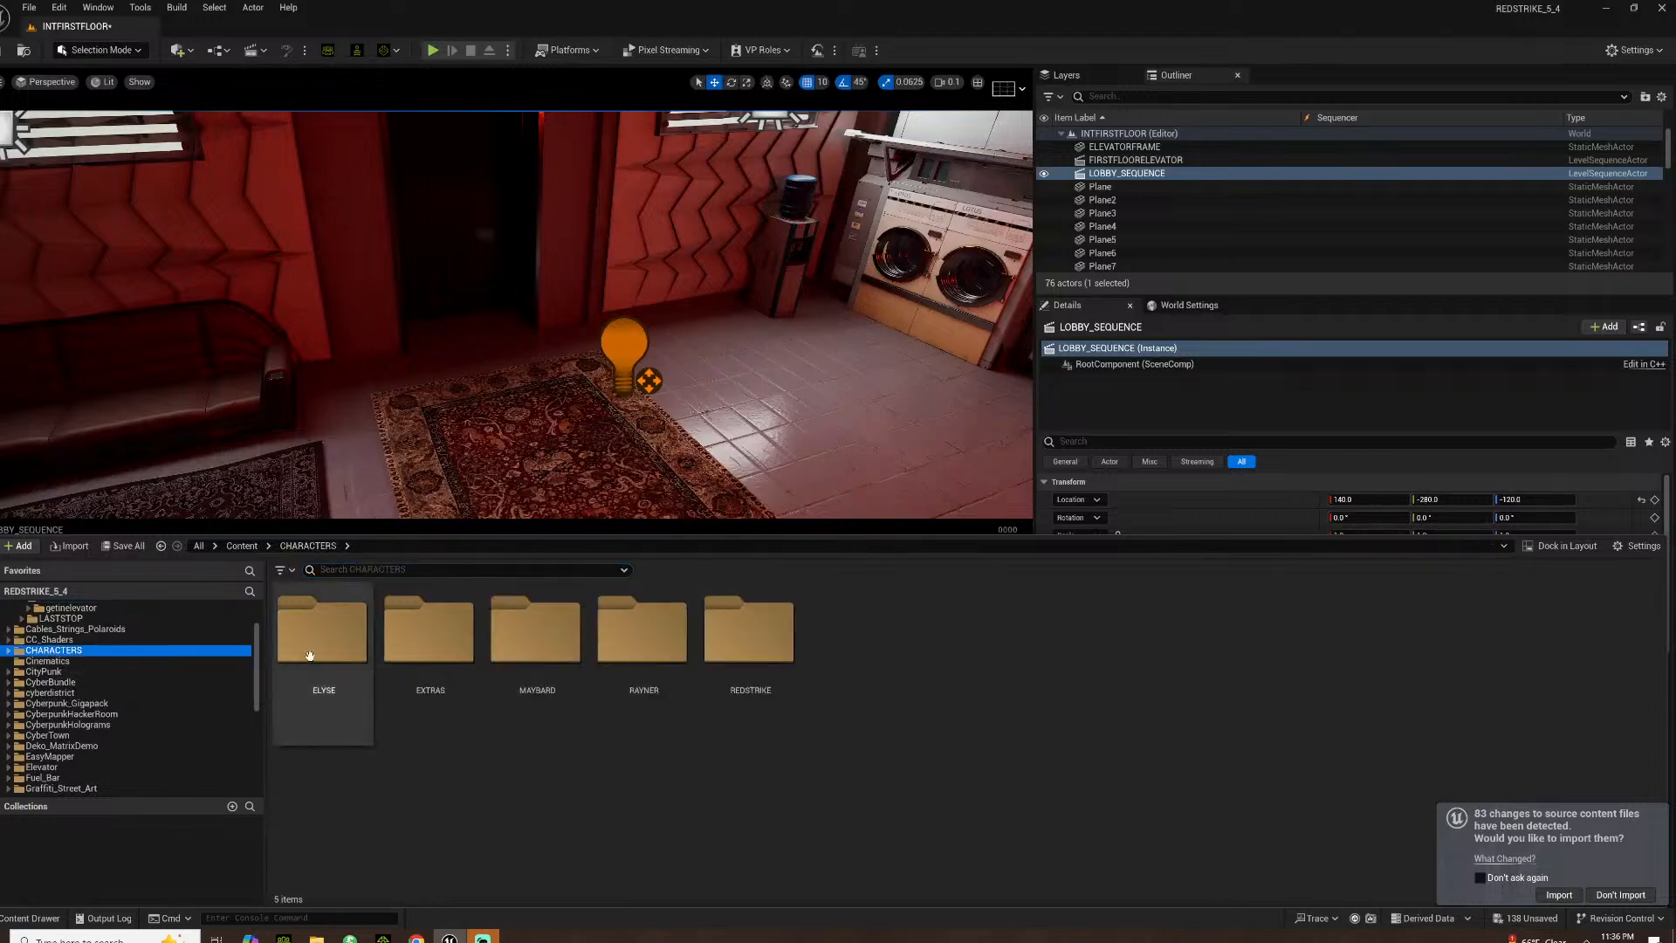
double_click(749, 633)
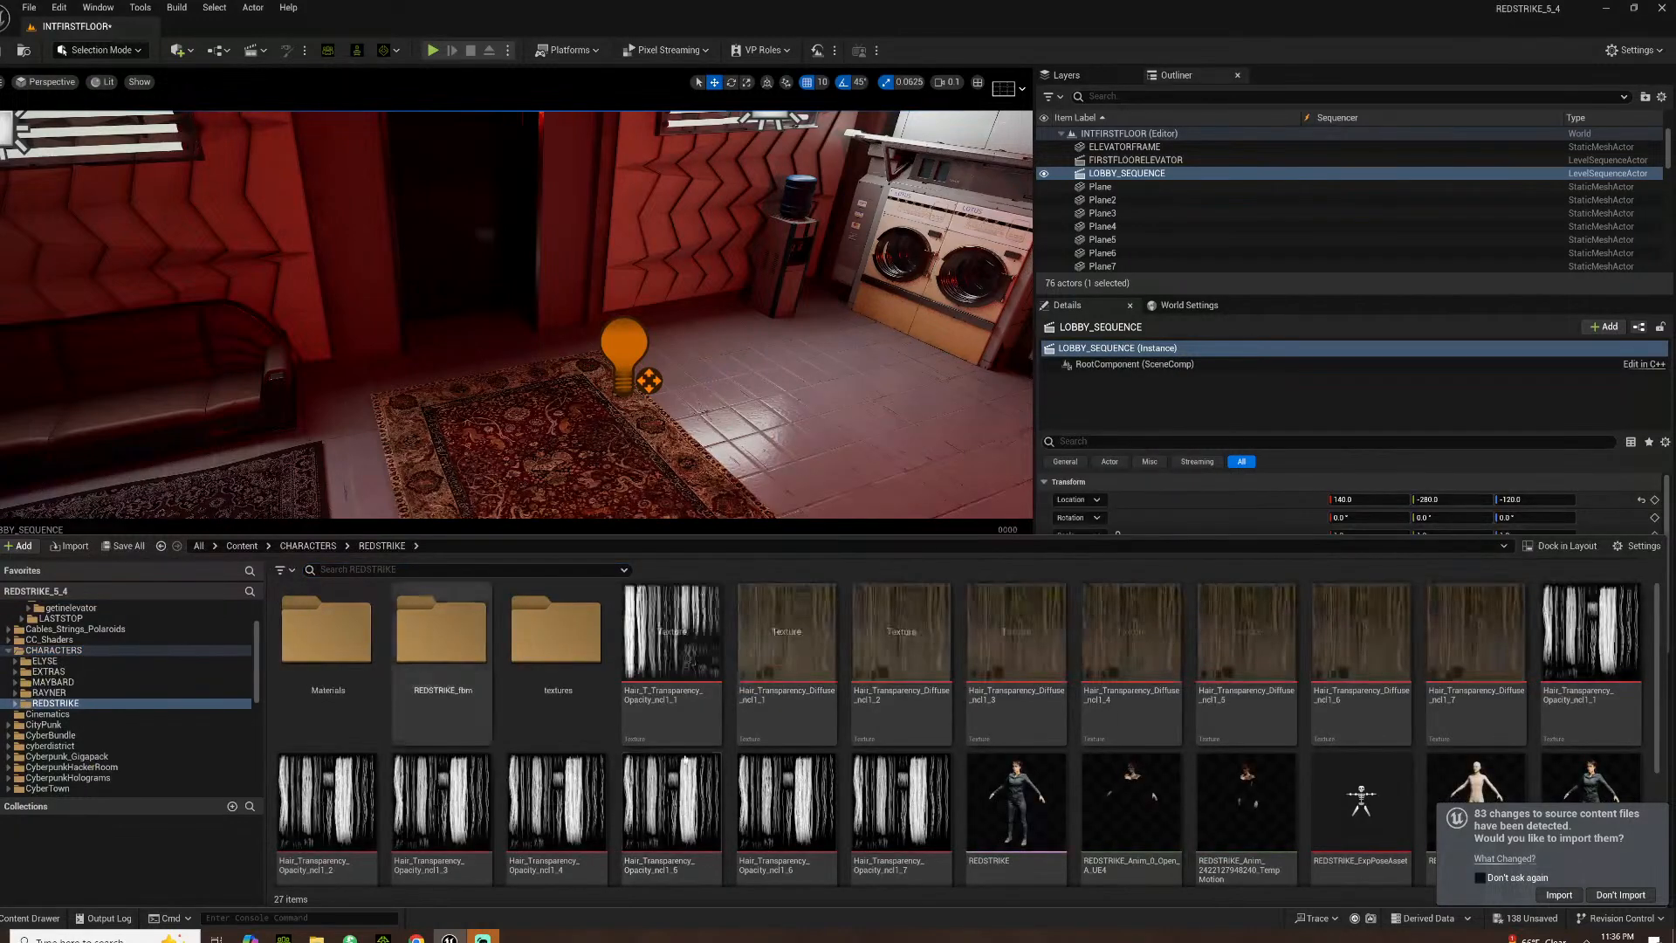
click(1051, 808)
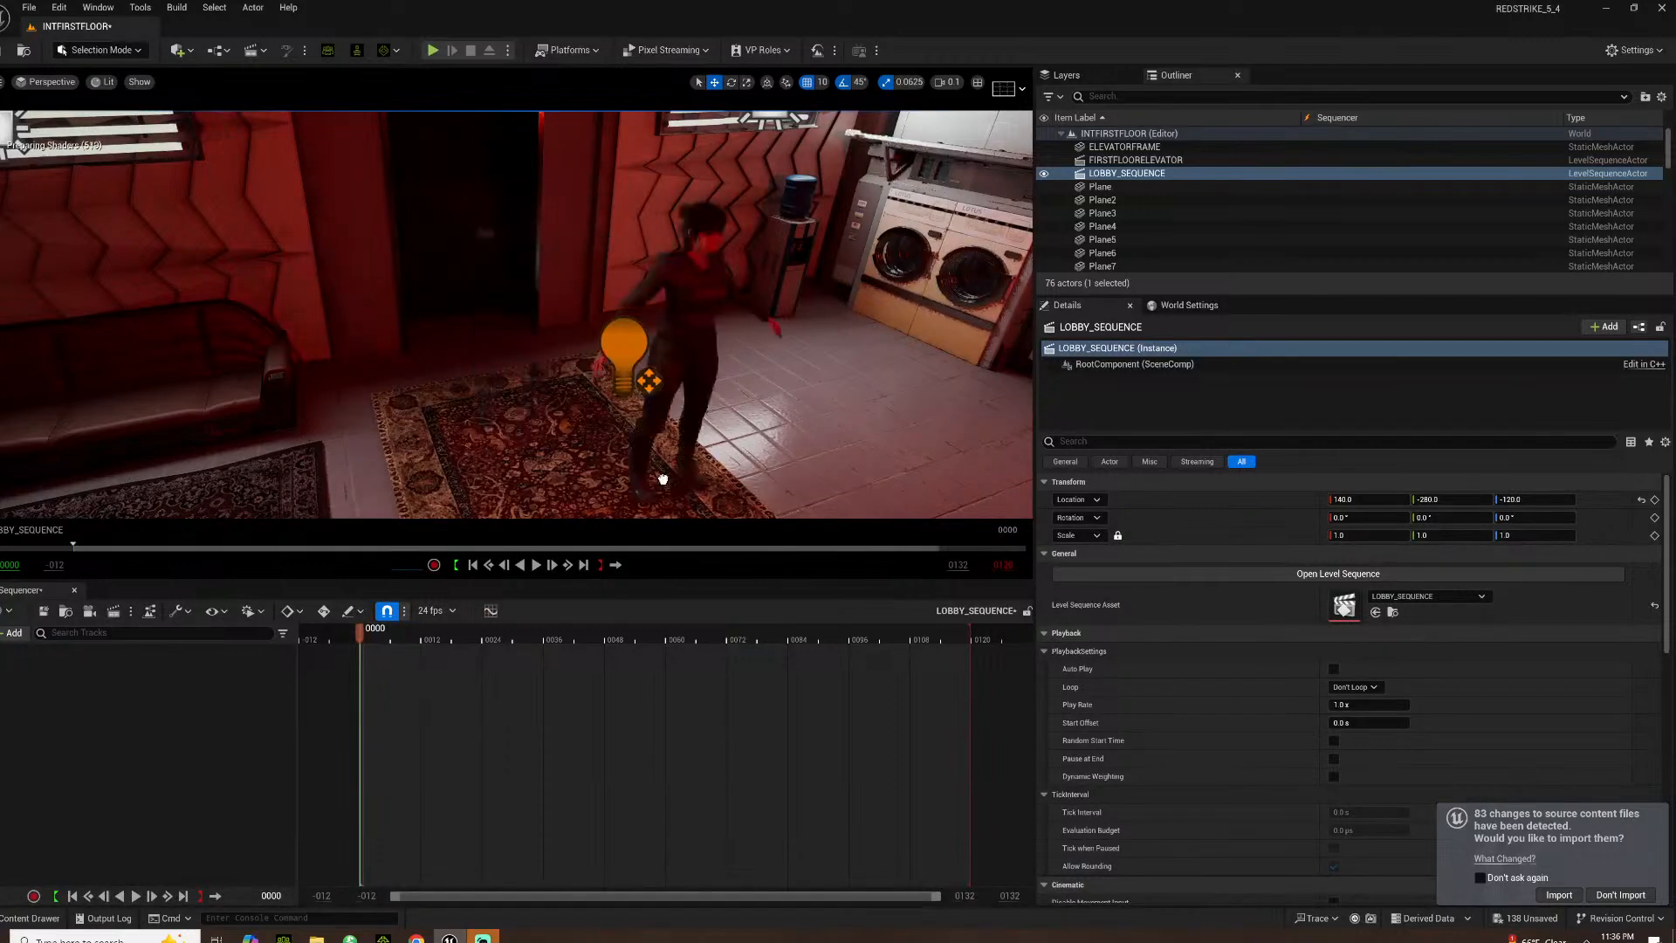
click(639, 499)
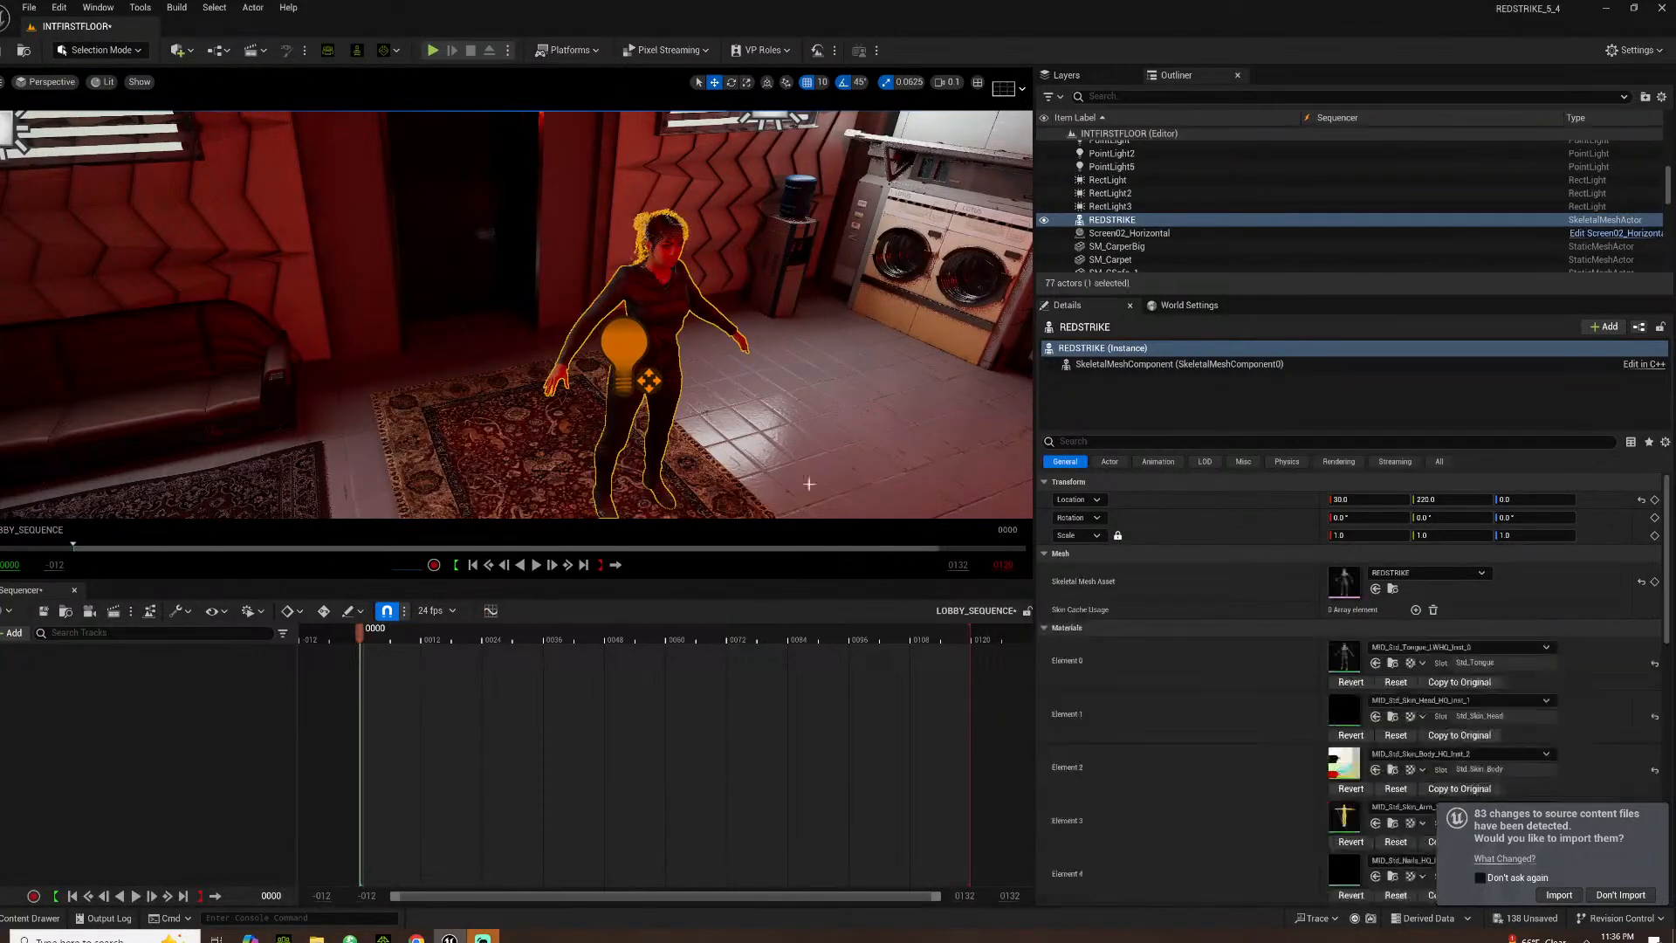
Add the REDSTRIKE actor from the level to LOBBY_SEQUENCE as a track
click(799, 468)
right_drag(799, 468, 724, 498)
click(692, 184)
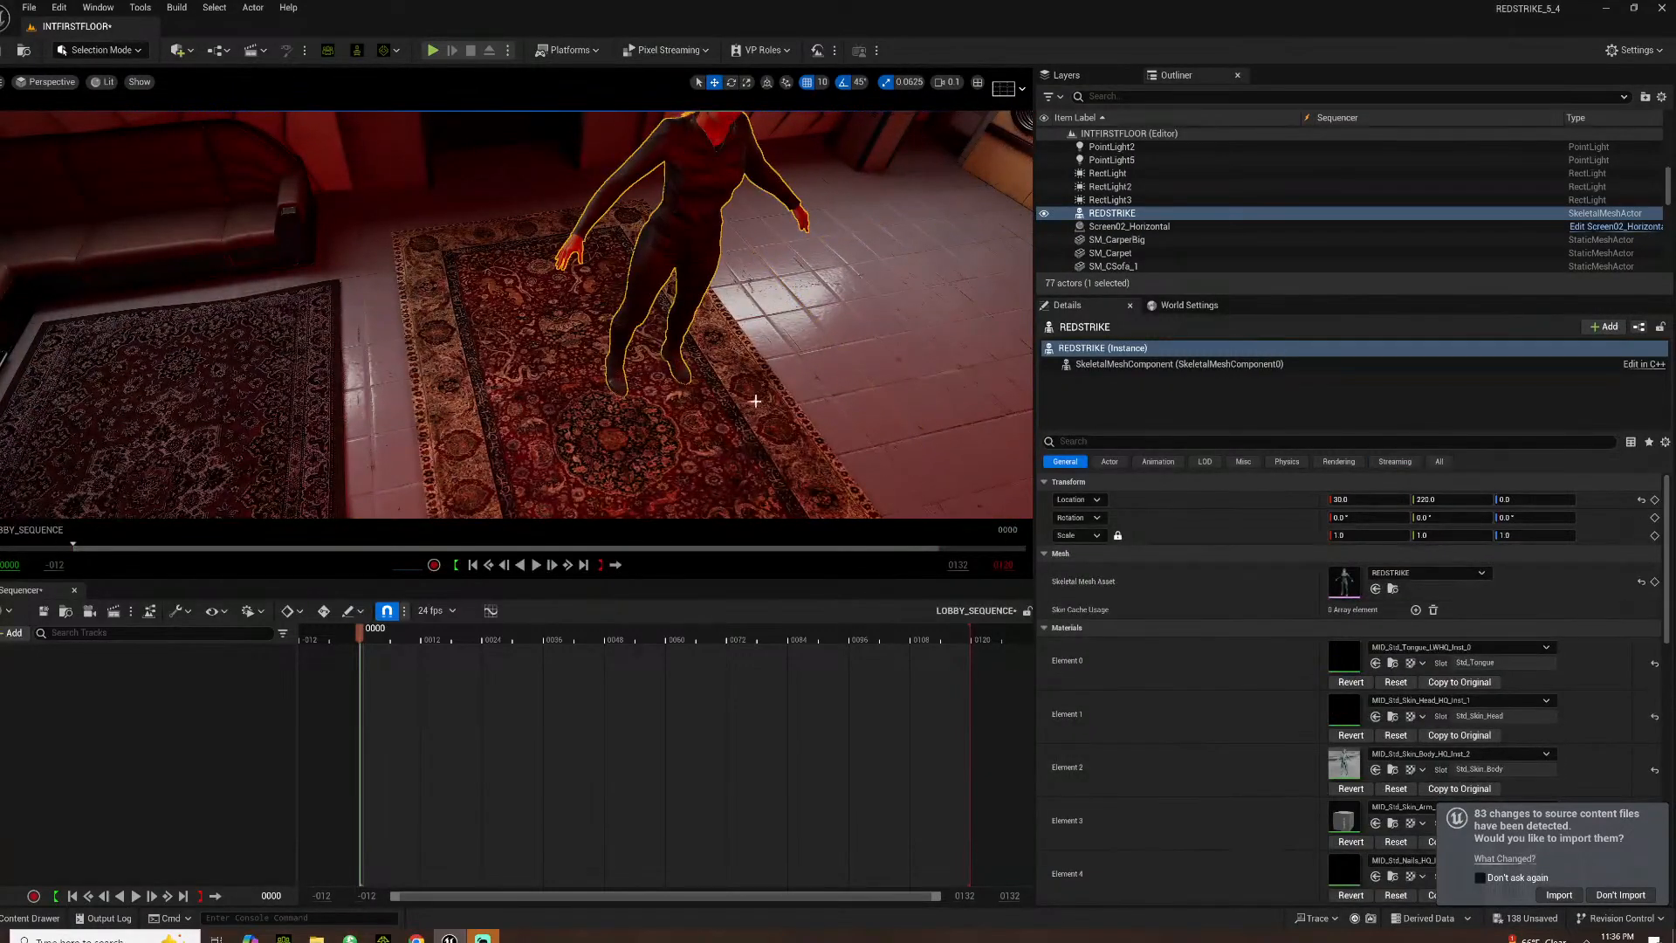
drag(1088, 214, 4, 913)
drag(199, 730, 203, 727)
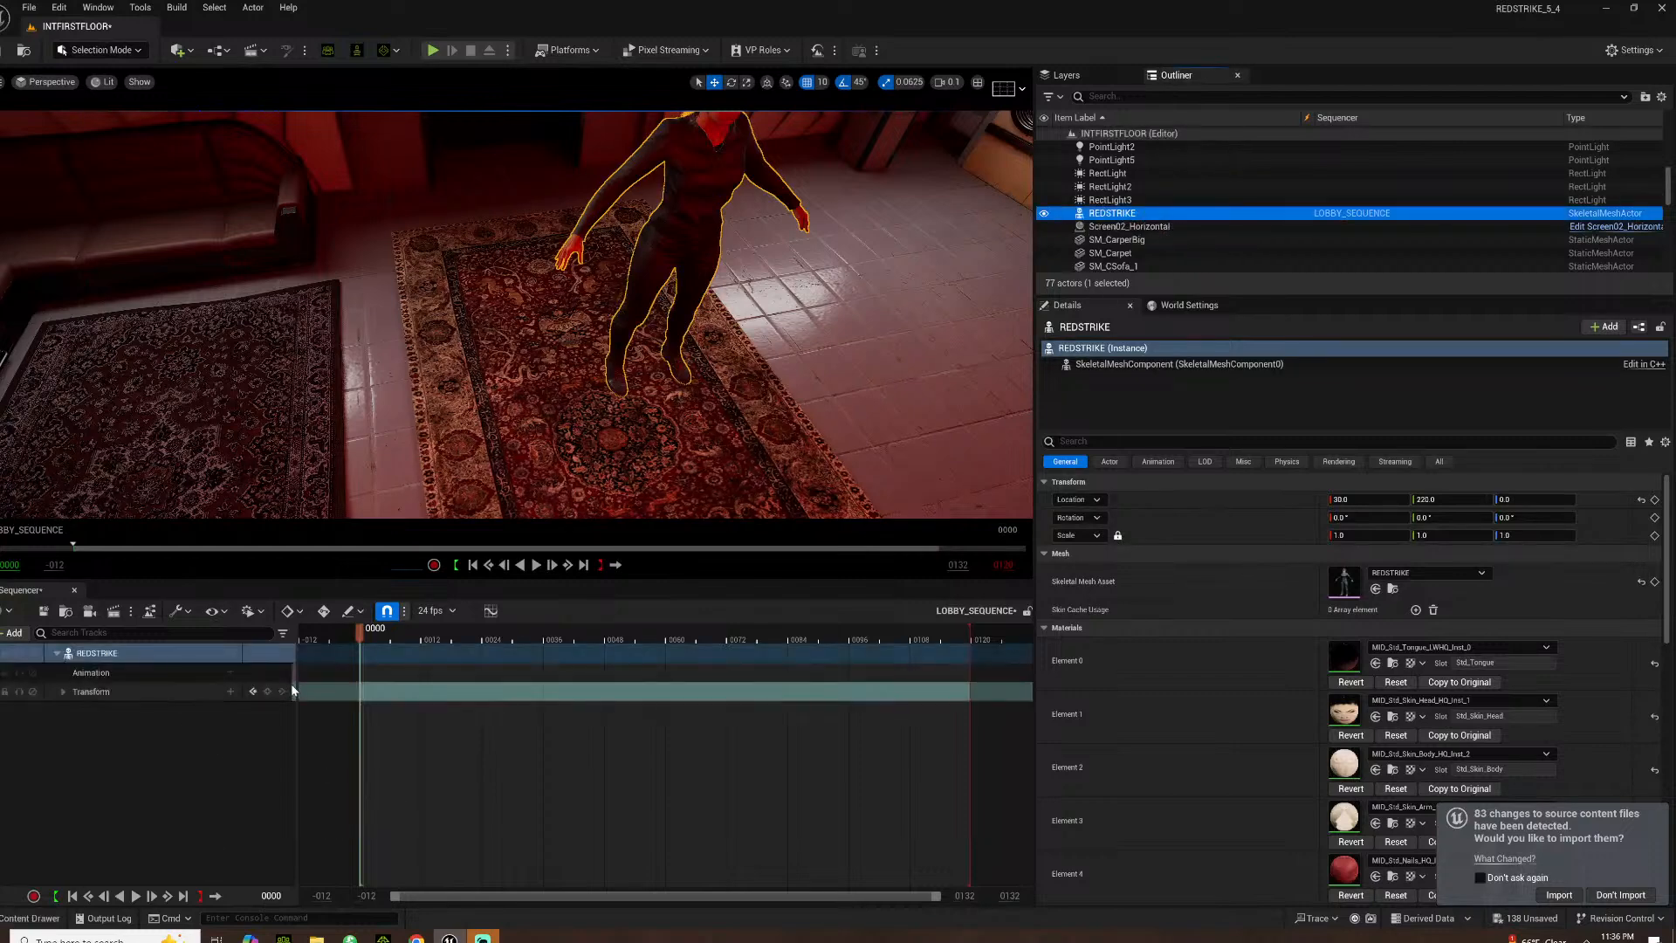
Add the REDSTRIKE_GETSINELEVATOR animation to the REDSTRIKE actor's Animation track
click(229, 673)
scroll(332, 786, down, 5)
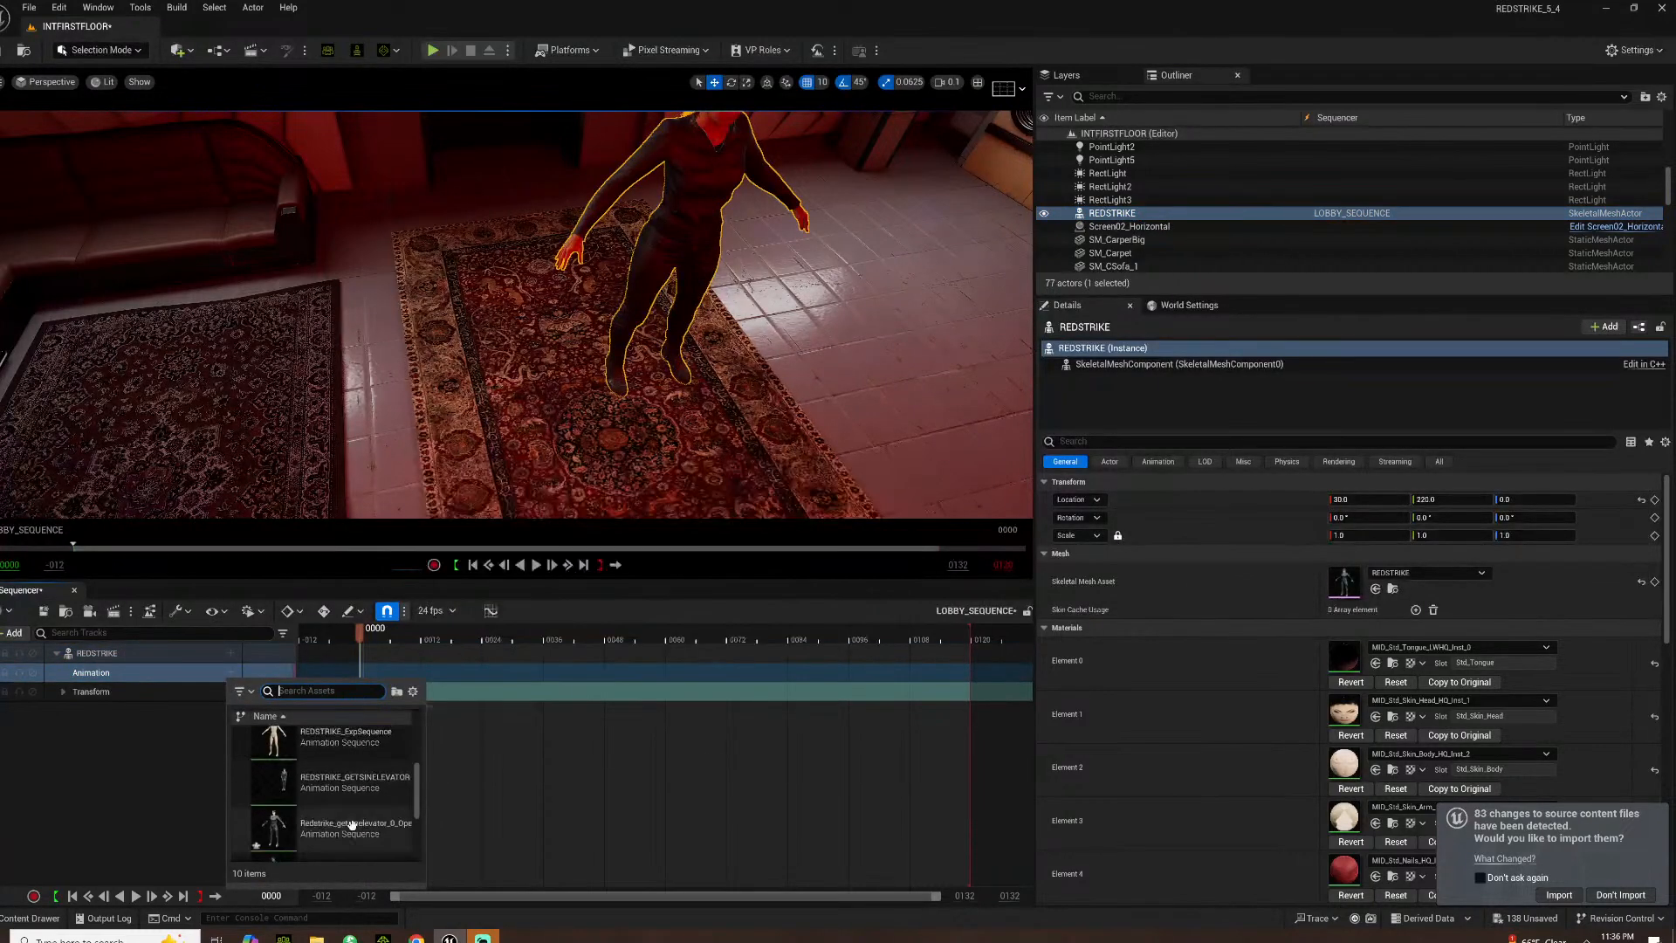
scroll(354, 823, down, 3)
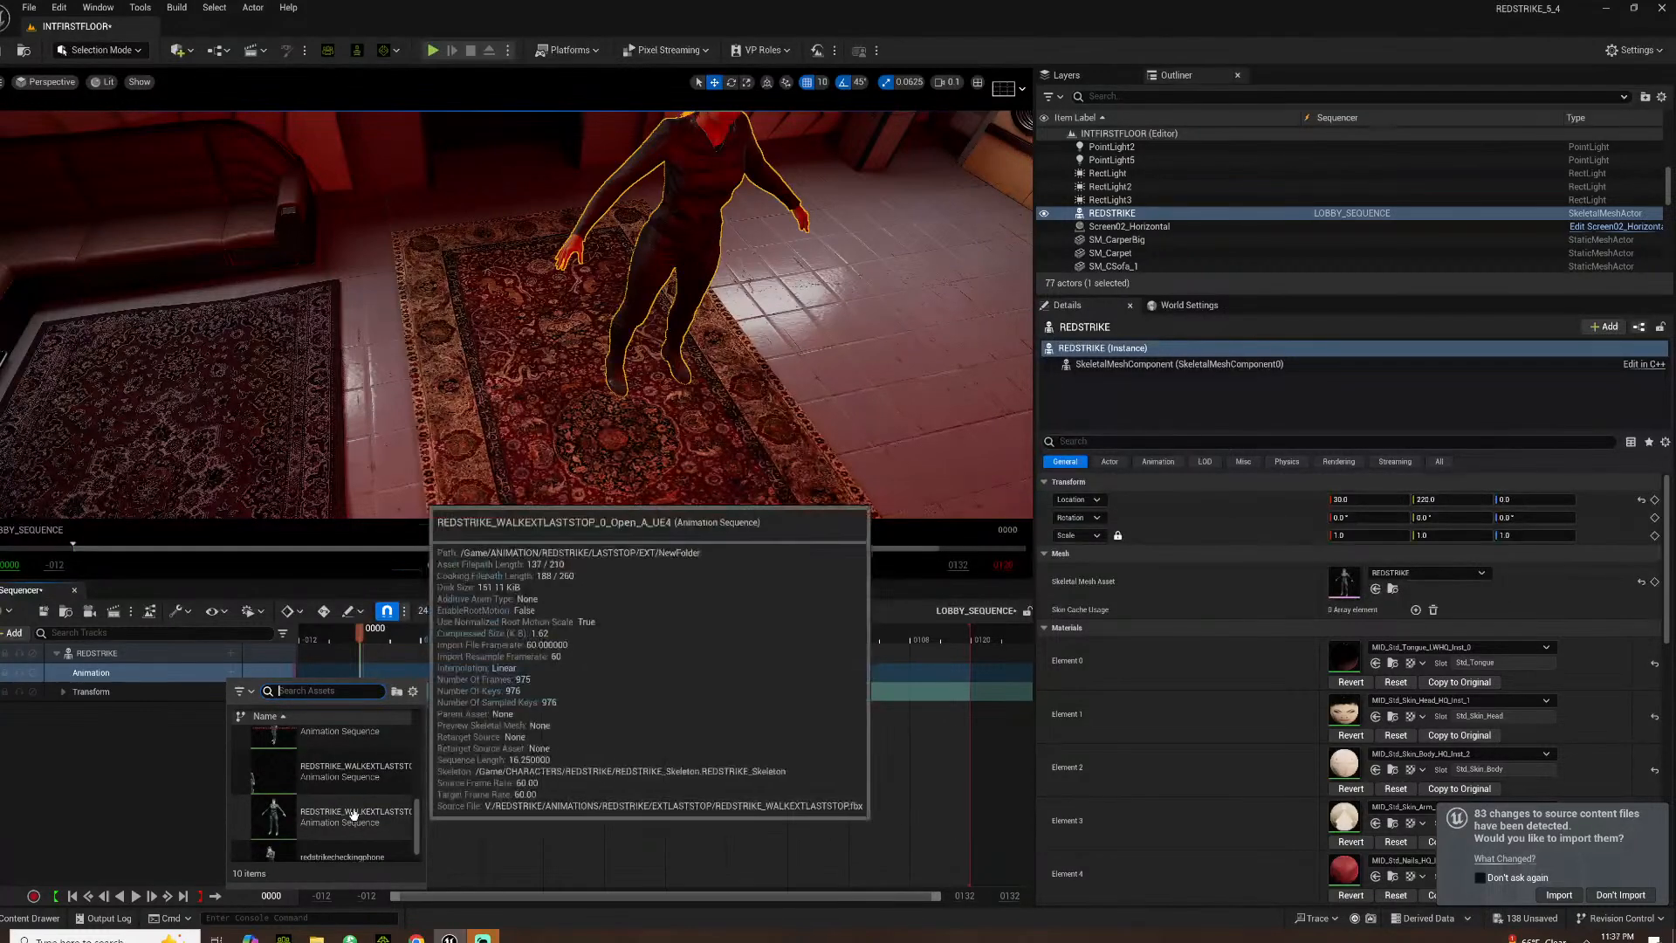
scroll(354, 825, up, 4)
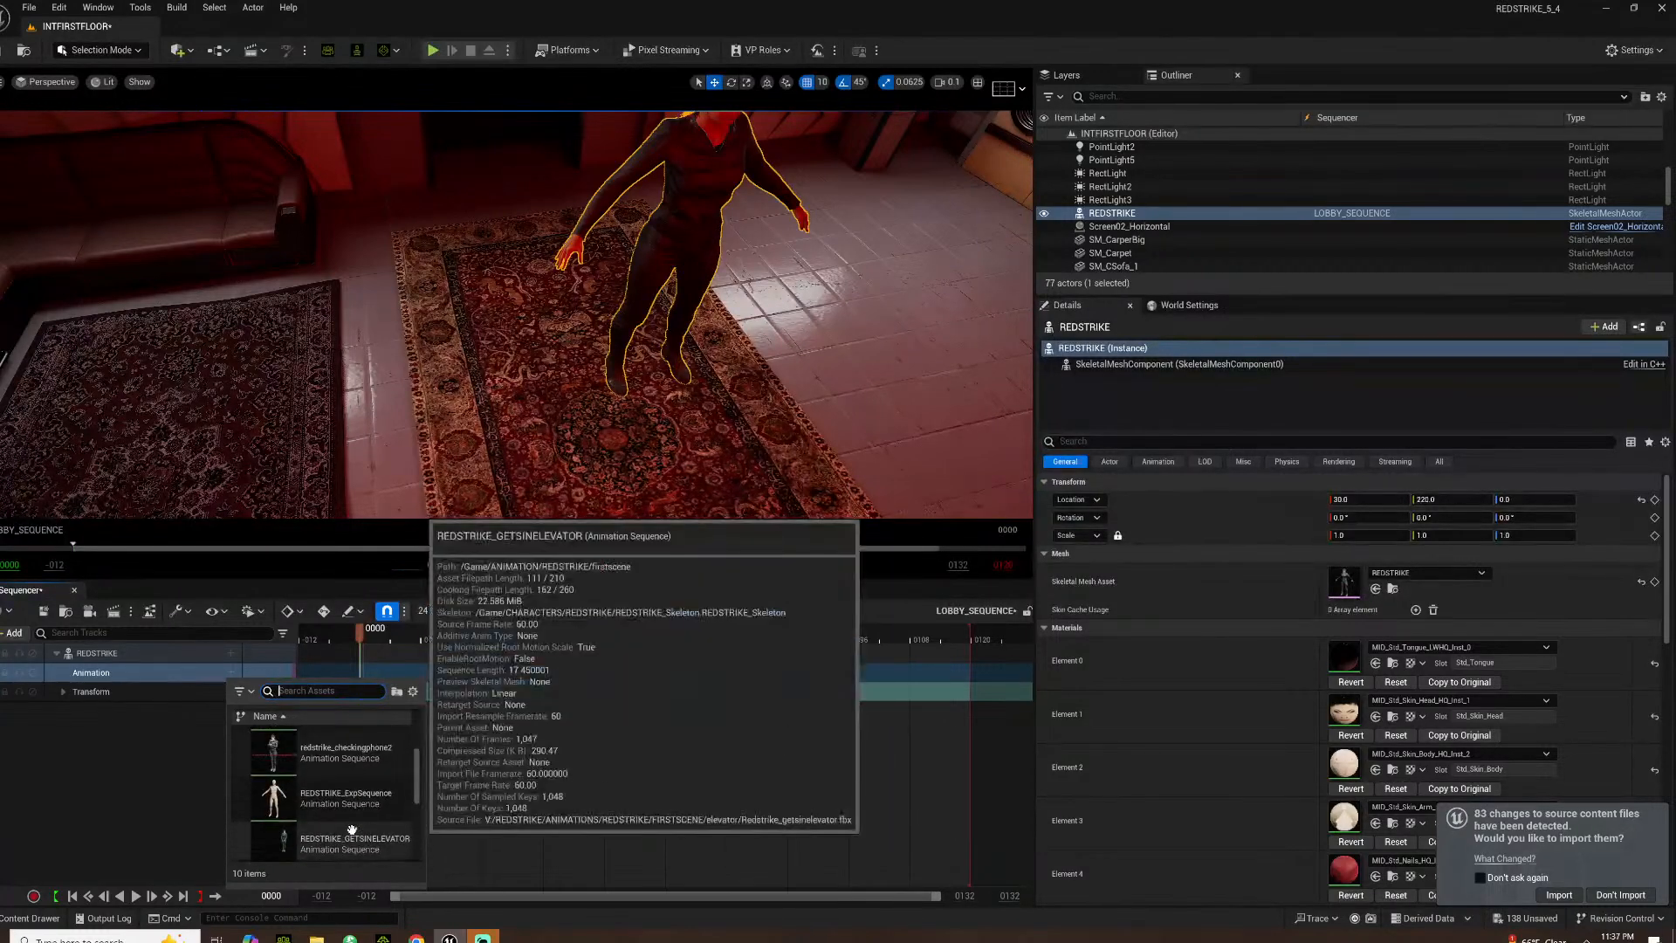
click(375, 849)
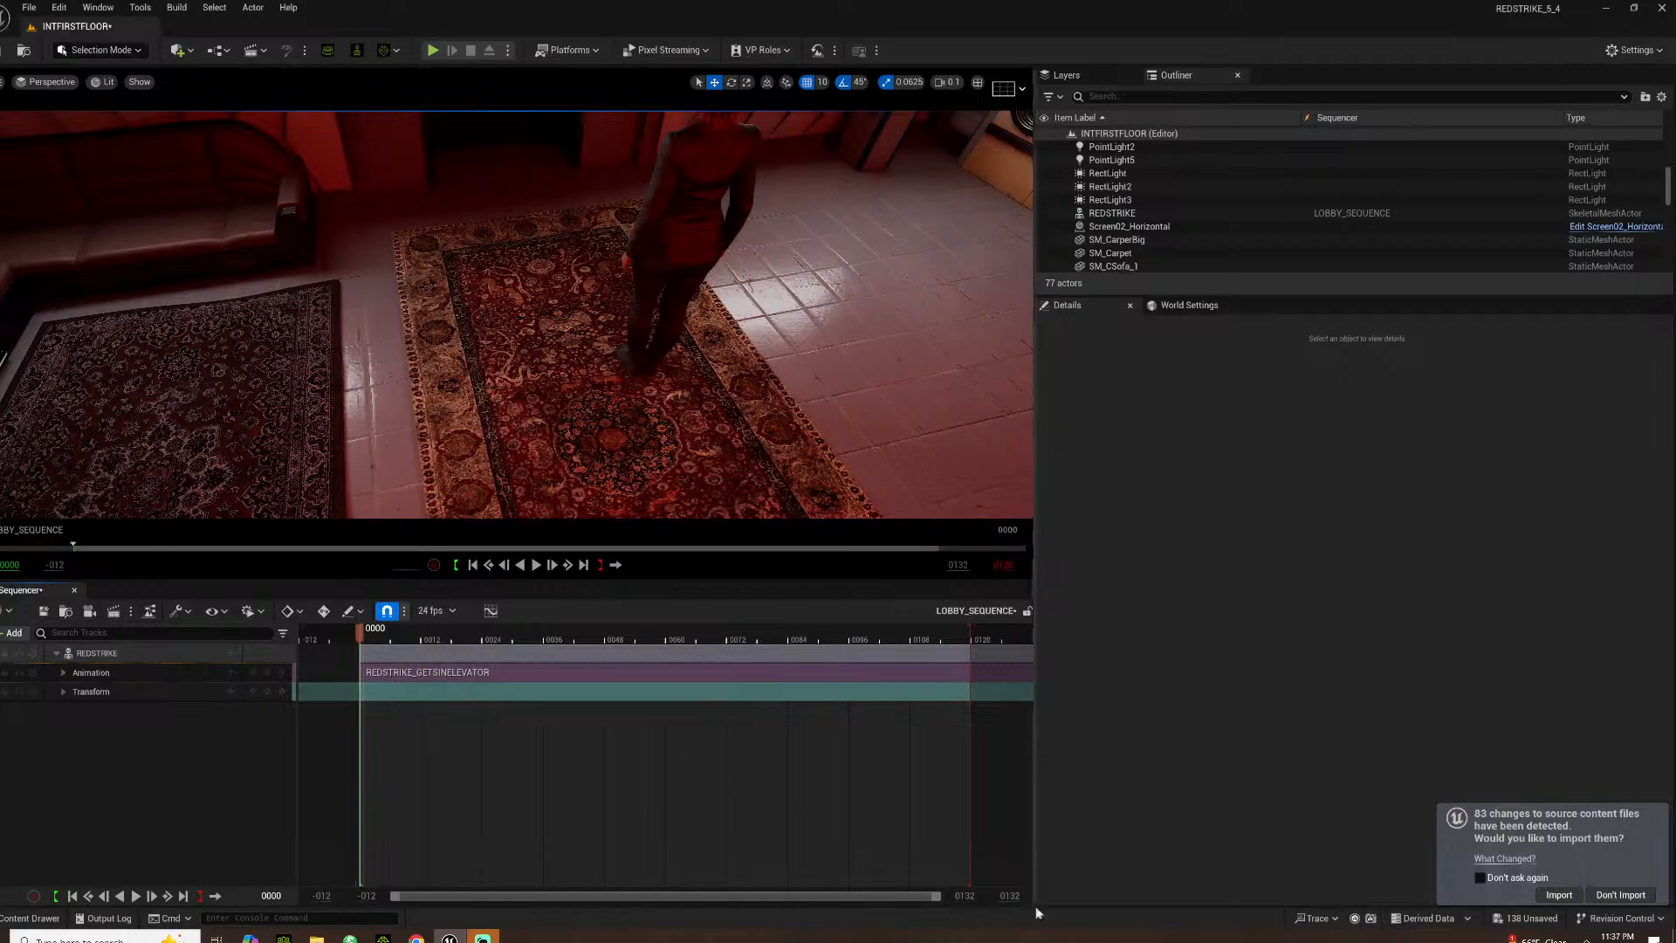
Extend the timeline range to frame 500 and move the playback end to the end of the REDSTRIKE_GETSINELEVATOR clip
text(500)
key(Return)
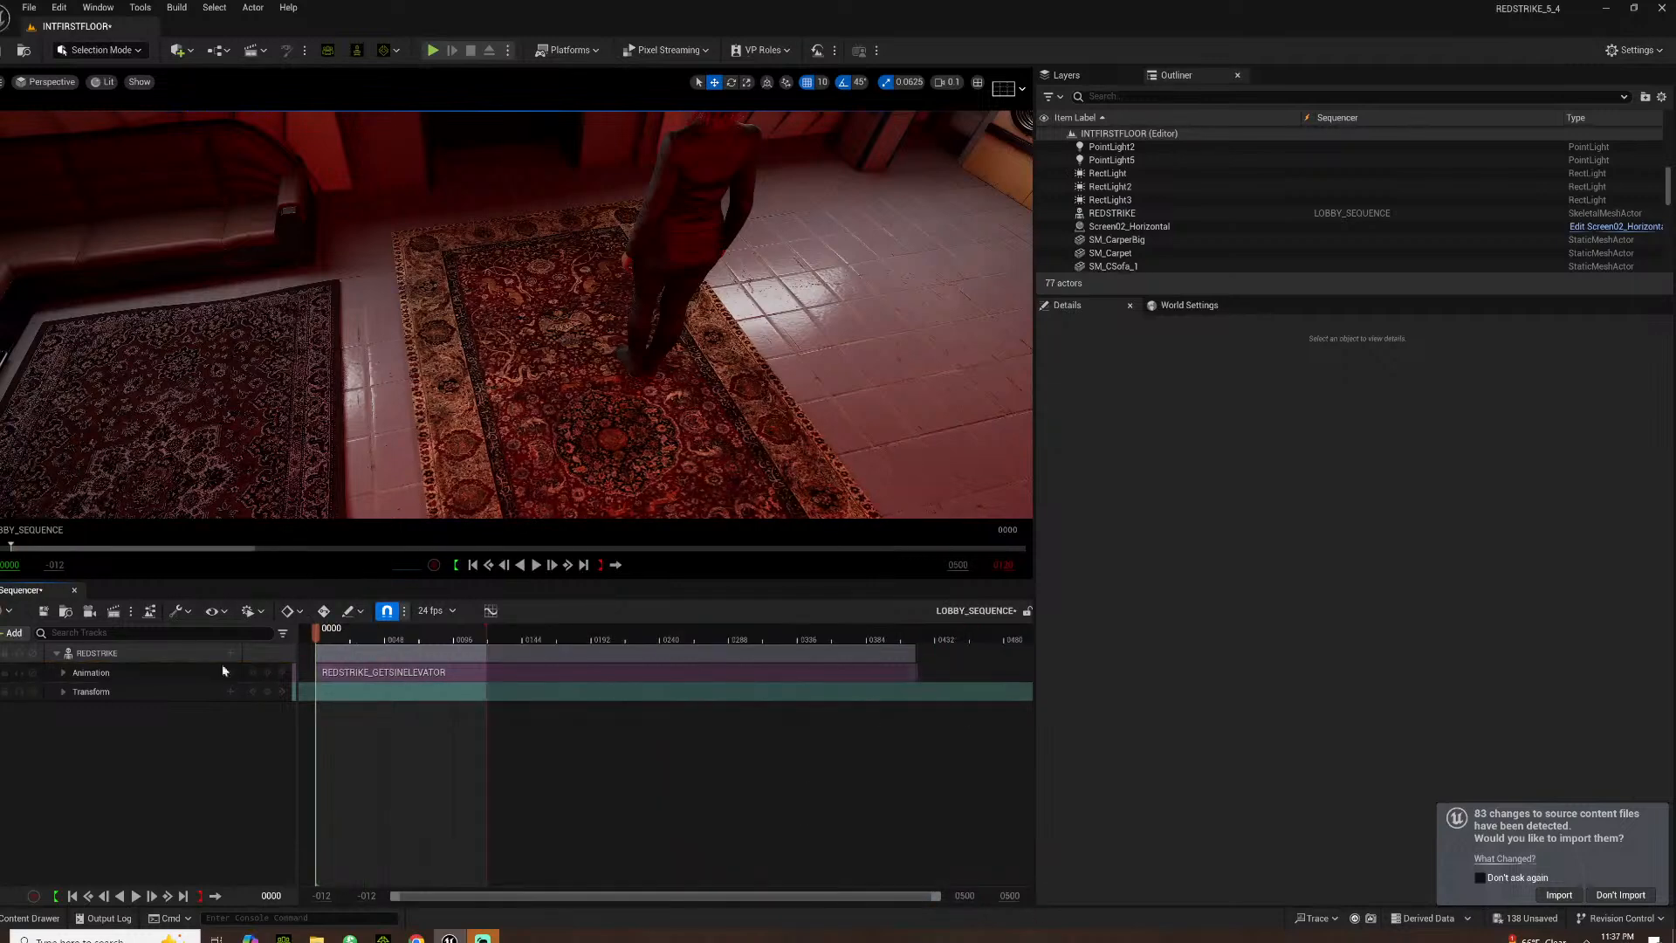
mouse_move(614, 630)
mouse_down()
mouse_move(943, 627)
mouse_move(916, 624)
mouse_up()
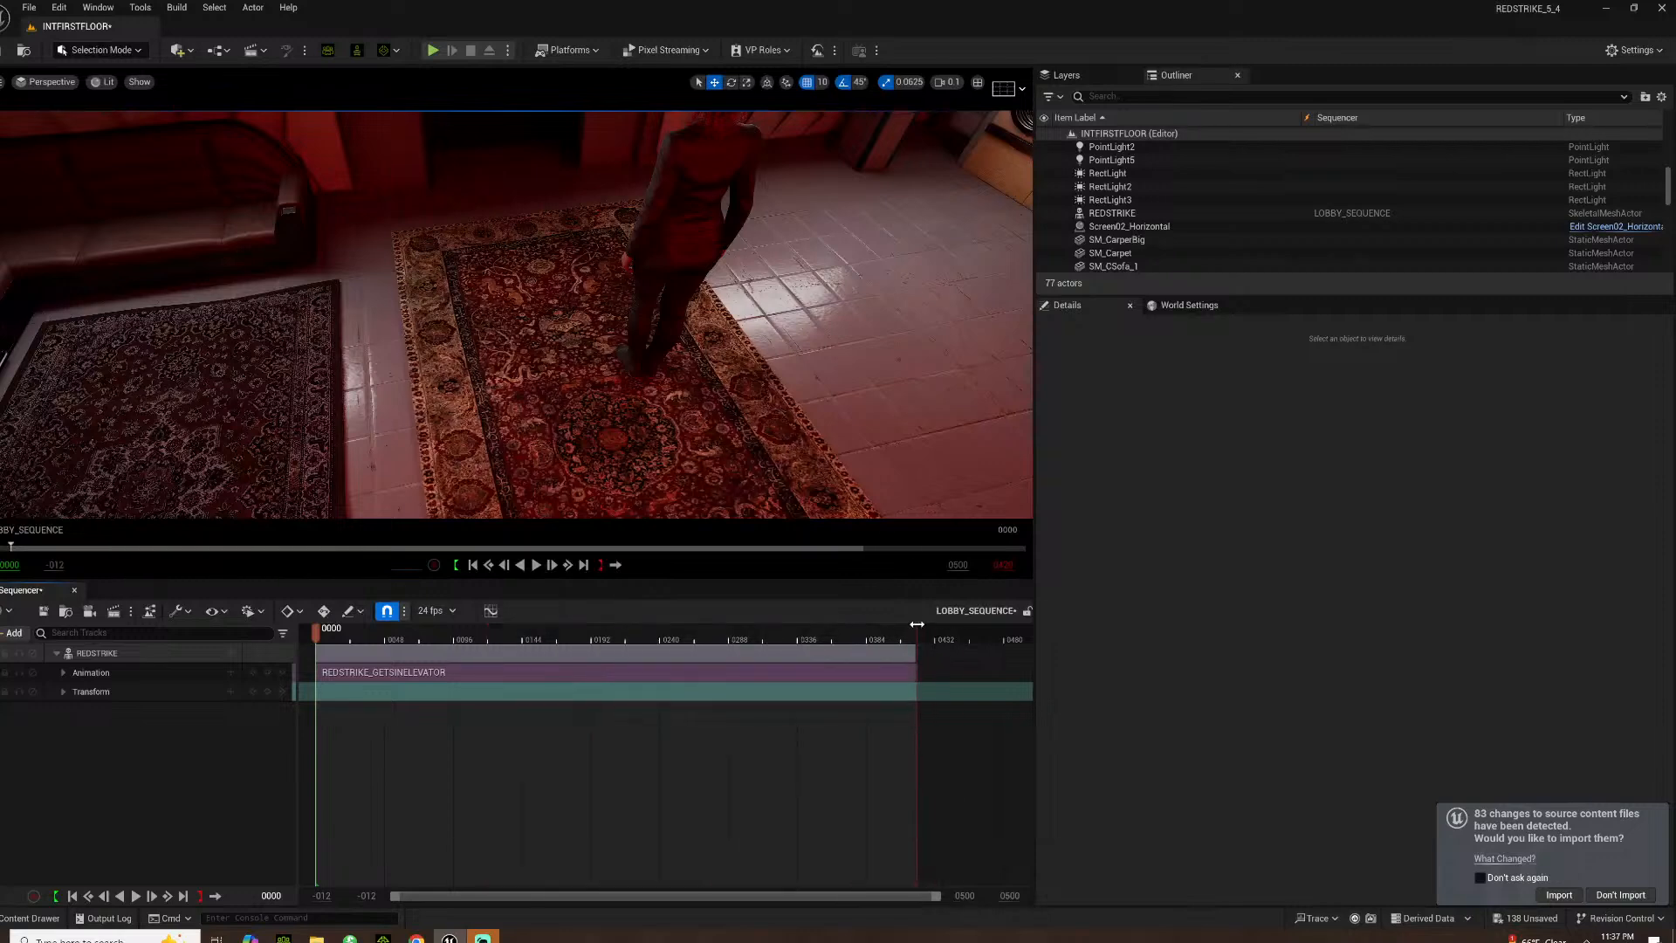
Set REDSTRIKE's transform location to X -21 and Y 173, checking her position inside the elevator at frame 210
right_drag(615, 508, 615, 463)
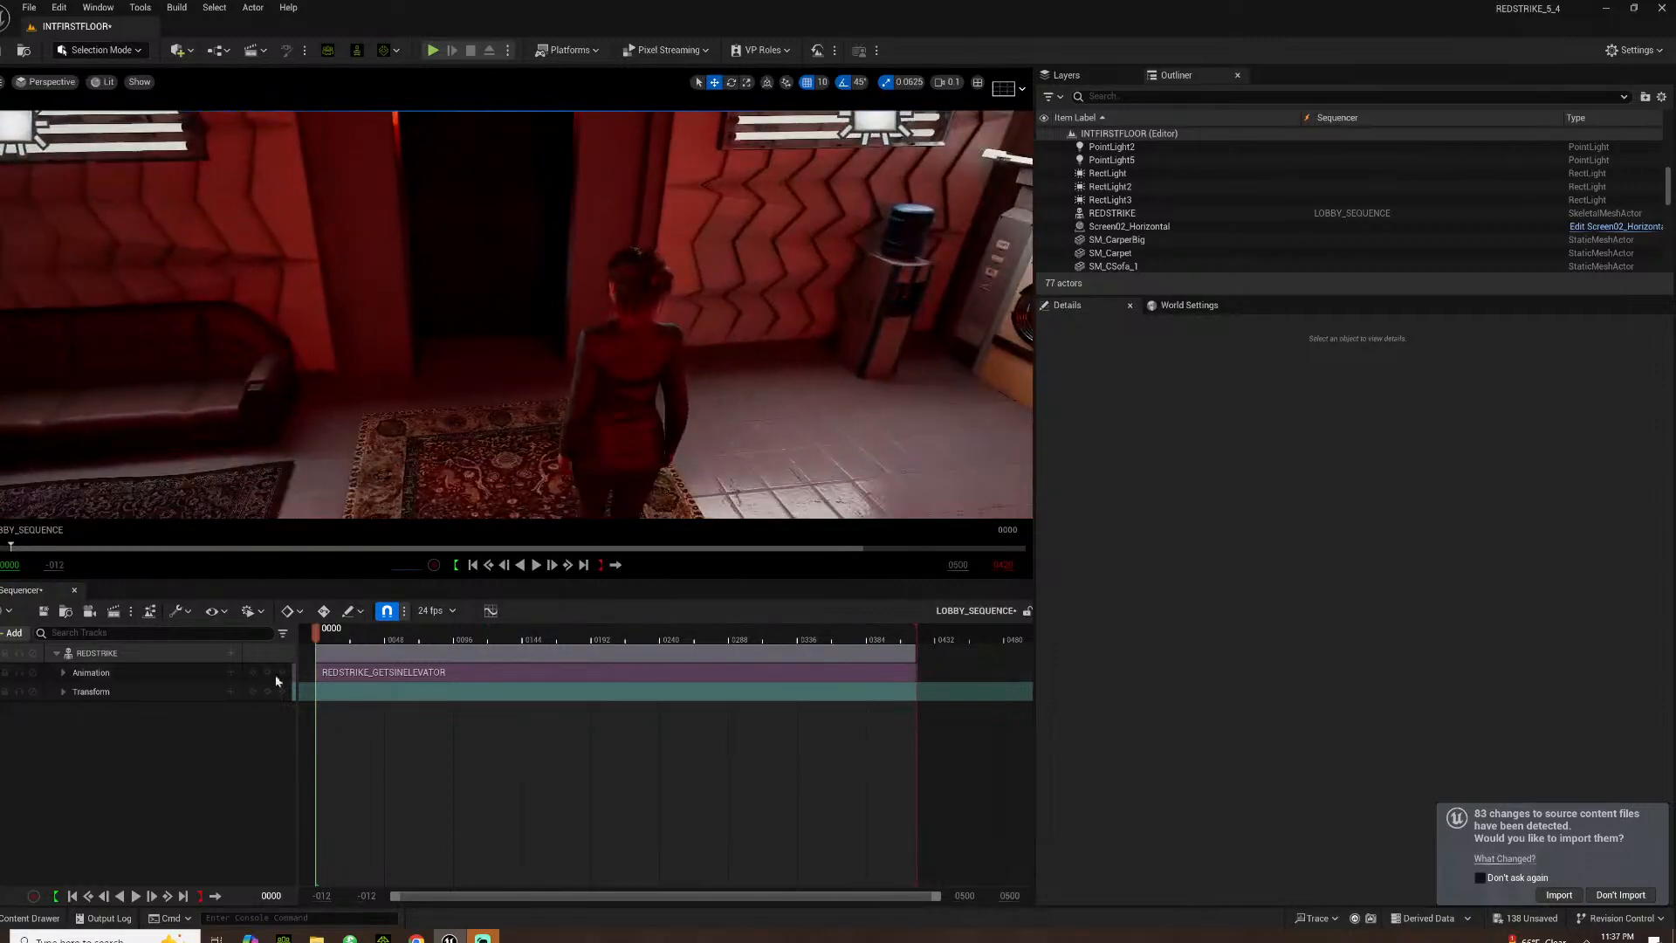
drag(340, 642, 534, 642)
right_drag(550, 480, 558, 419)
click(476, 328)
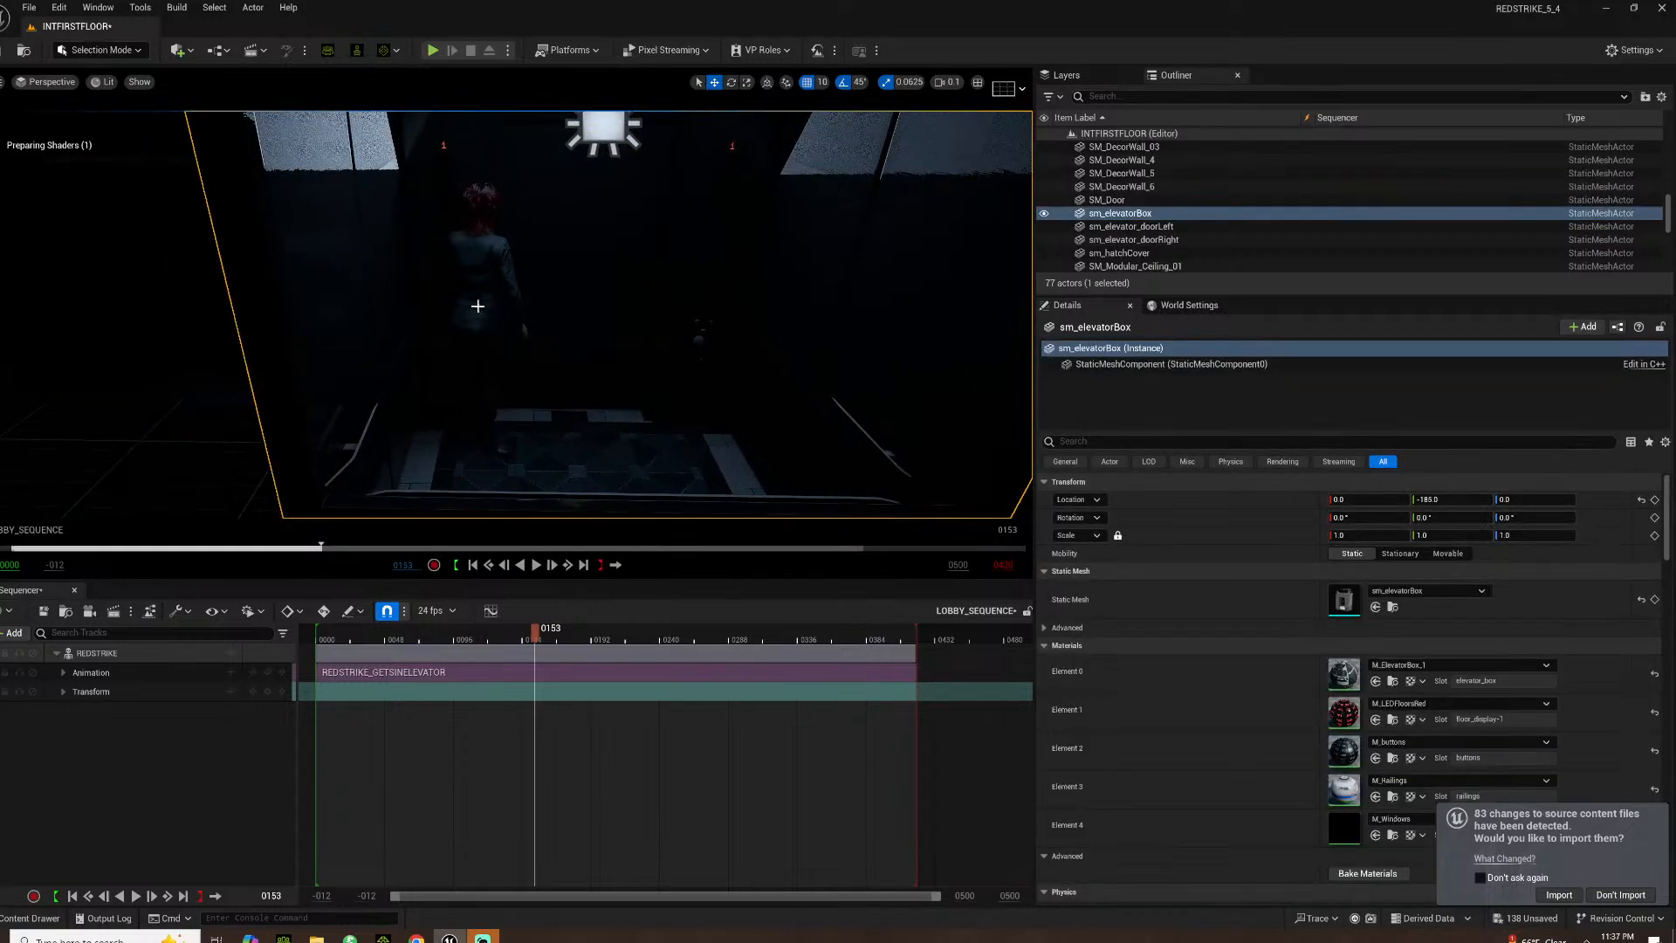
click(63, 691)
click(69, 711)
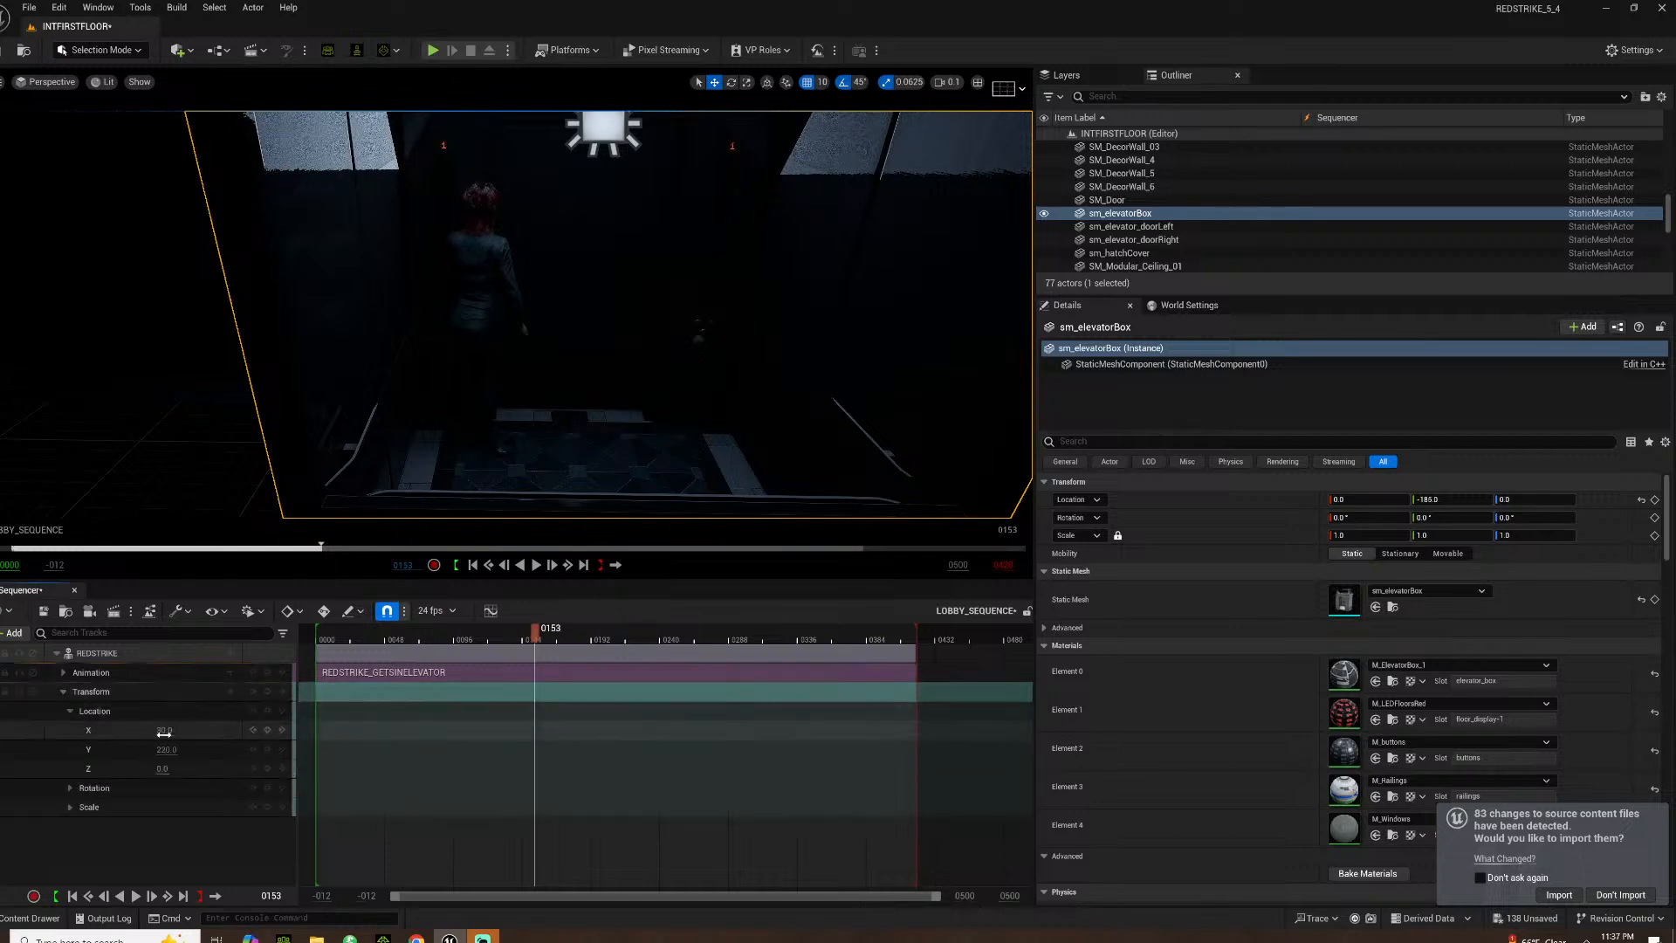
text(0)
key(Return)
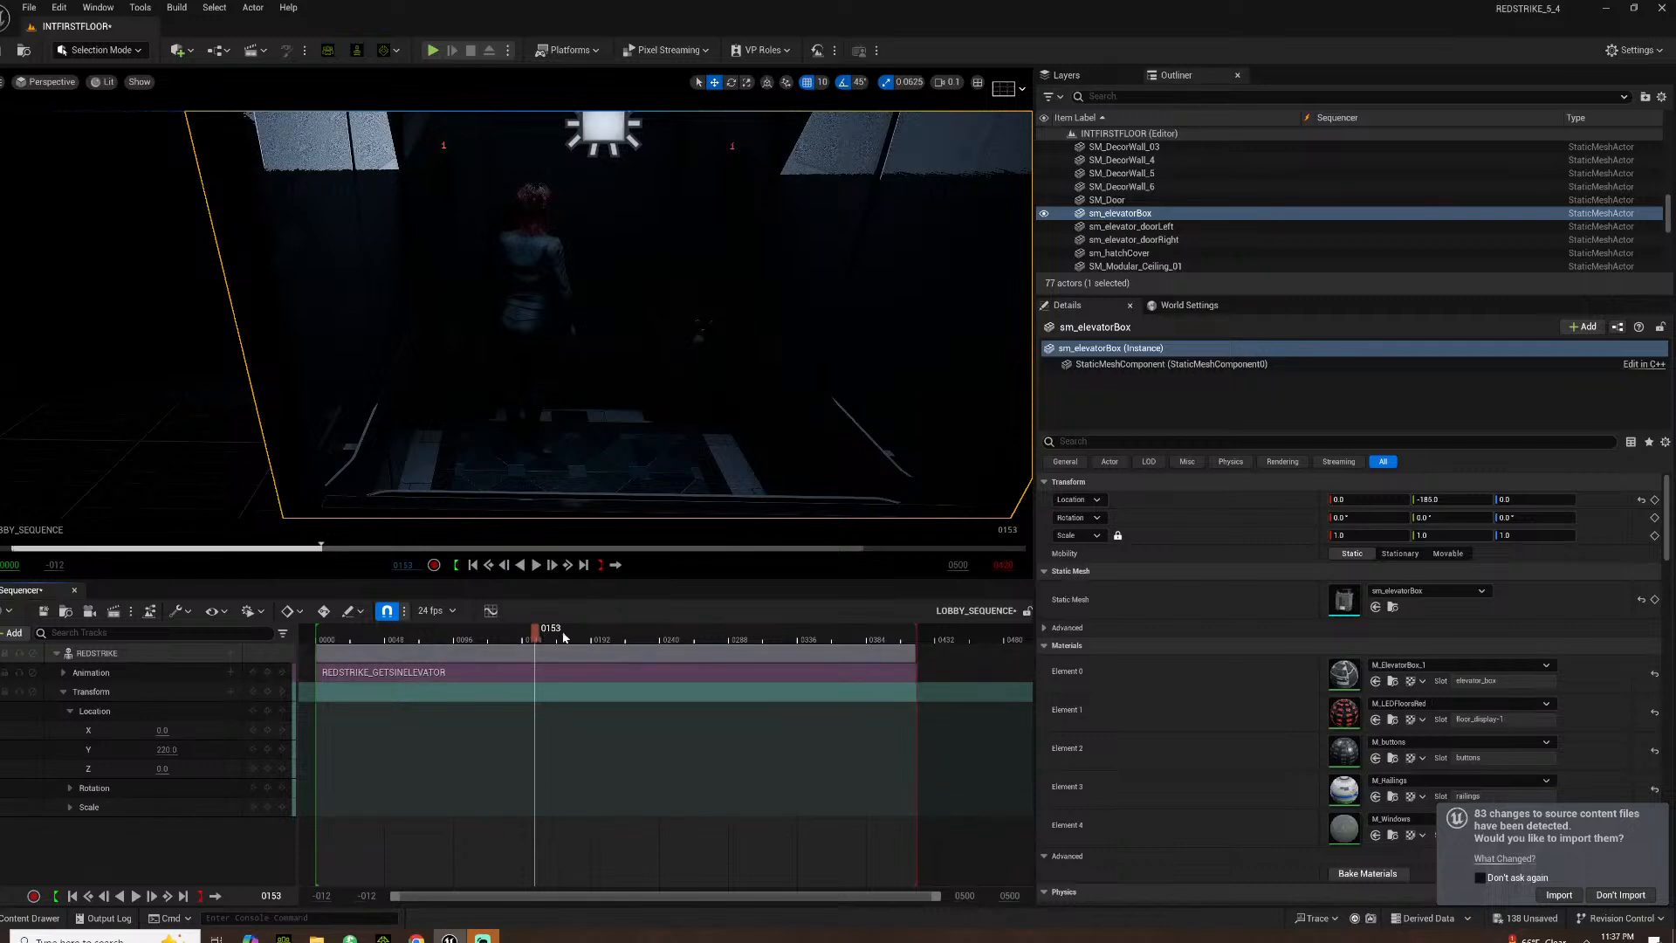
drag(552, 636, 628, 649)
mouse_move(161, 730)
mouse_down()
mouse_move(143, 730)
mouse_move(149, 749)
mouse_up()
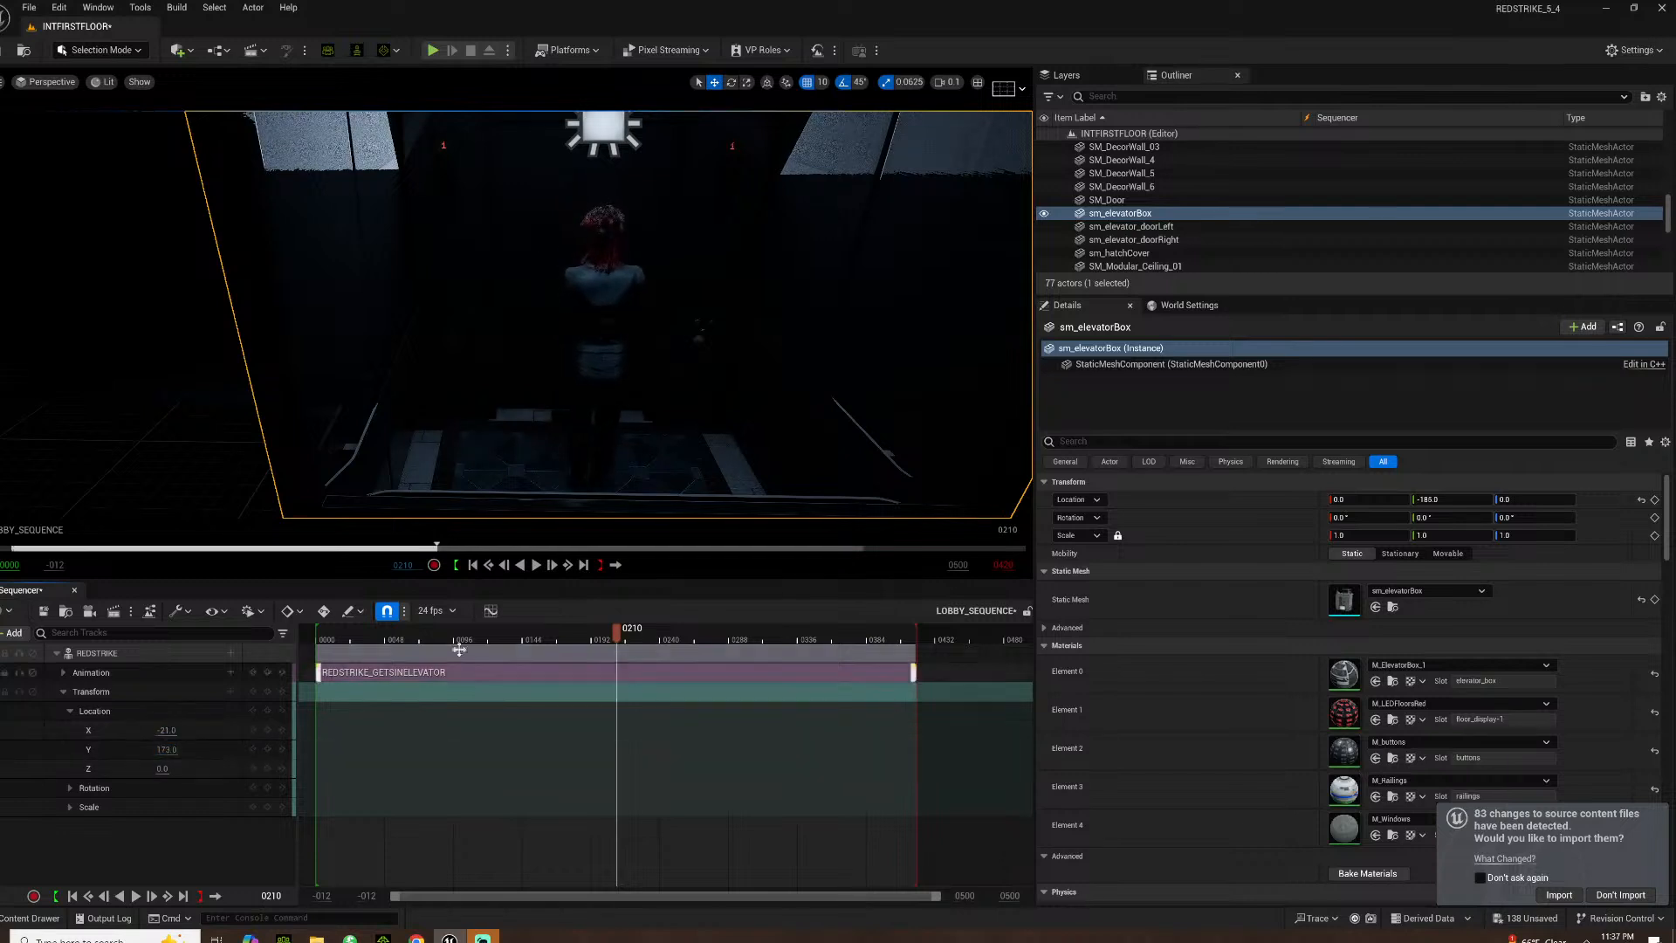
Play the sequence to review the walk into the elevator, return to frame 10 and collapse the REDSTRIKE track
key(Up)
key(space)
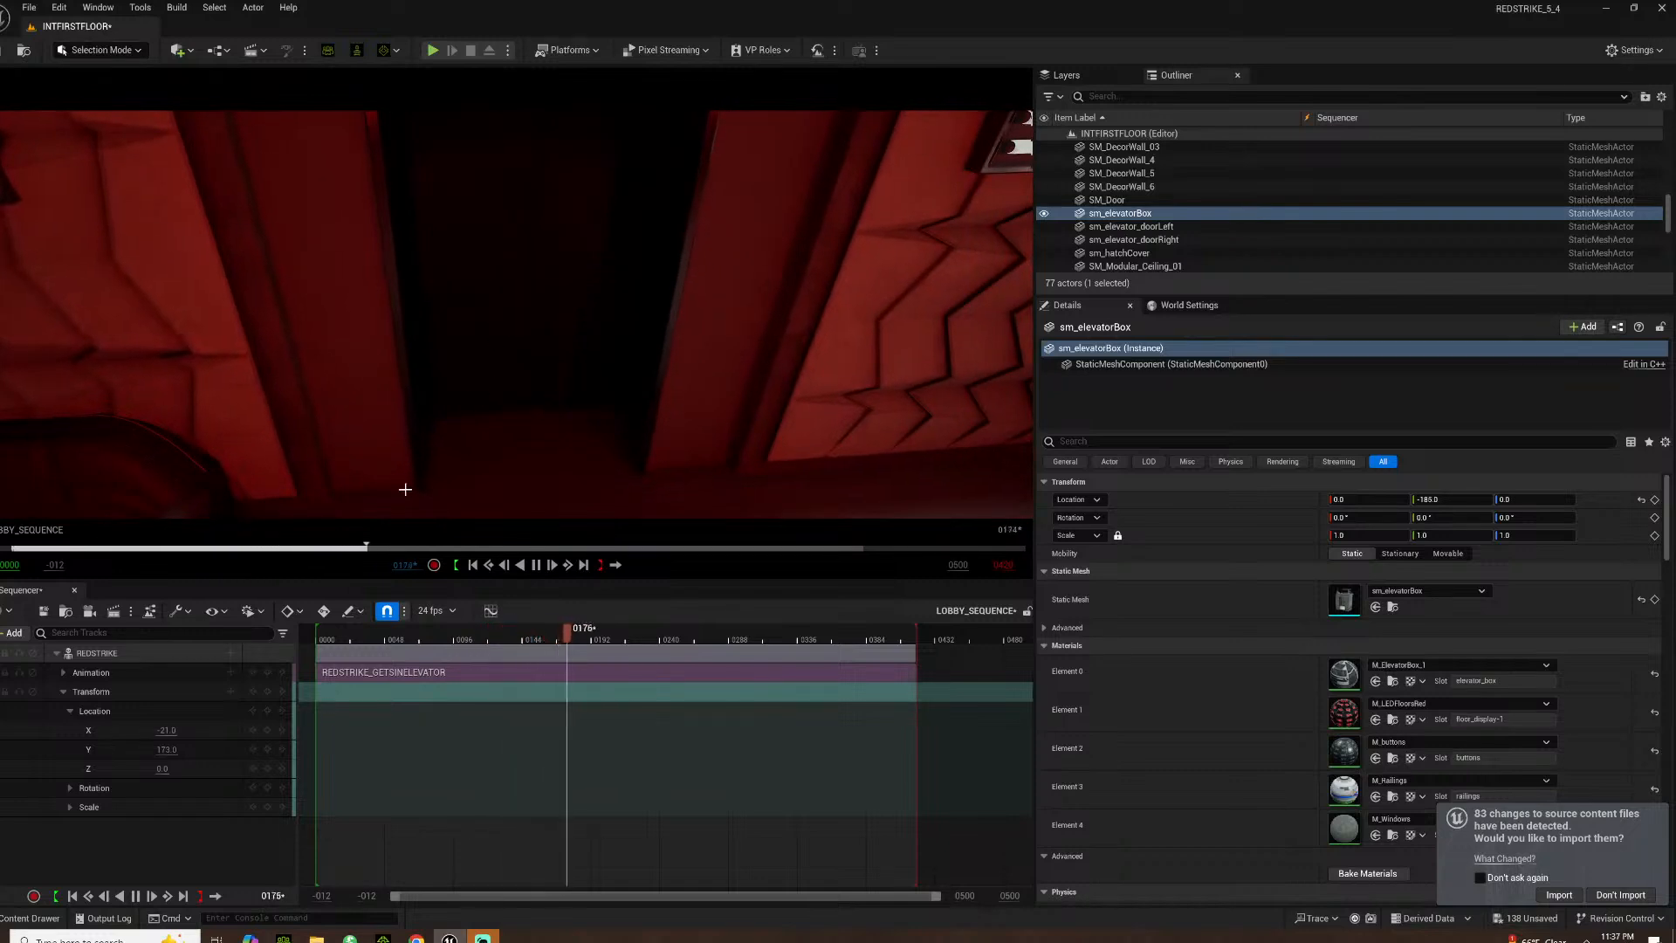
click(329, 628)
click(55, 654)
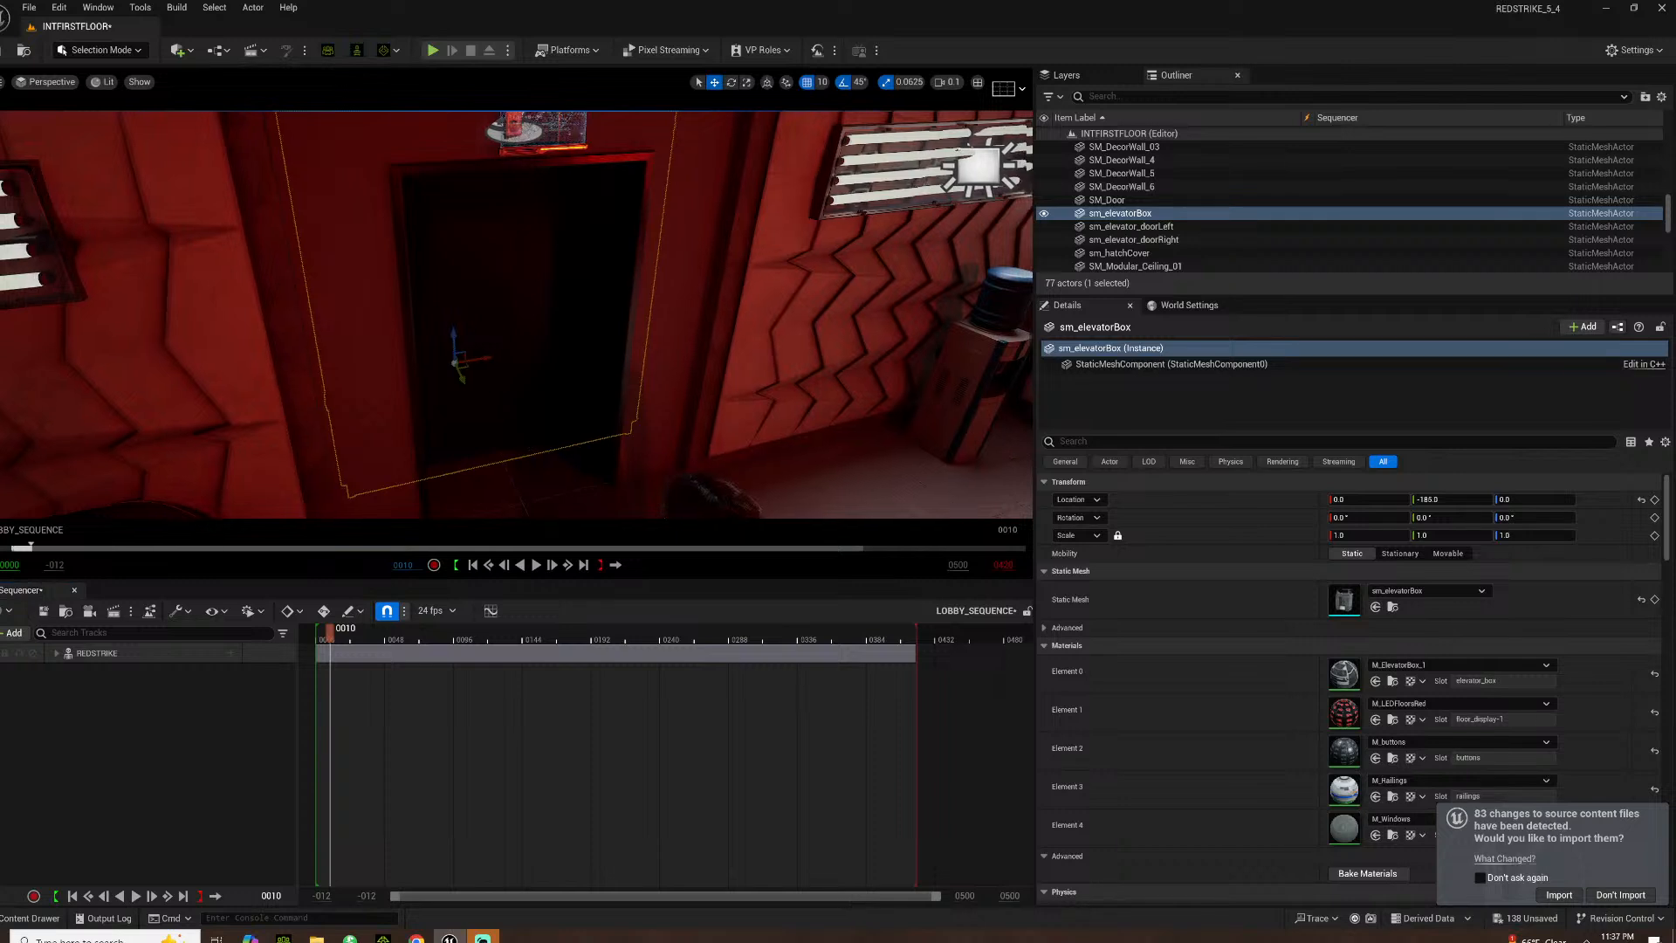
Set the position grid snap to 100 and add sm_elevator_doorLeft and sm_elevator_doorRight to LOBBY_SEQUENCE
click(547, 325)
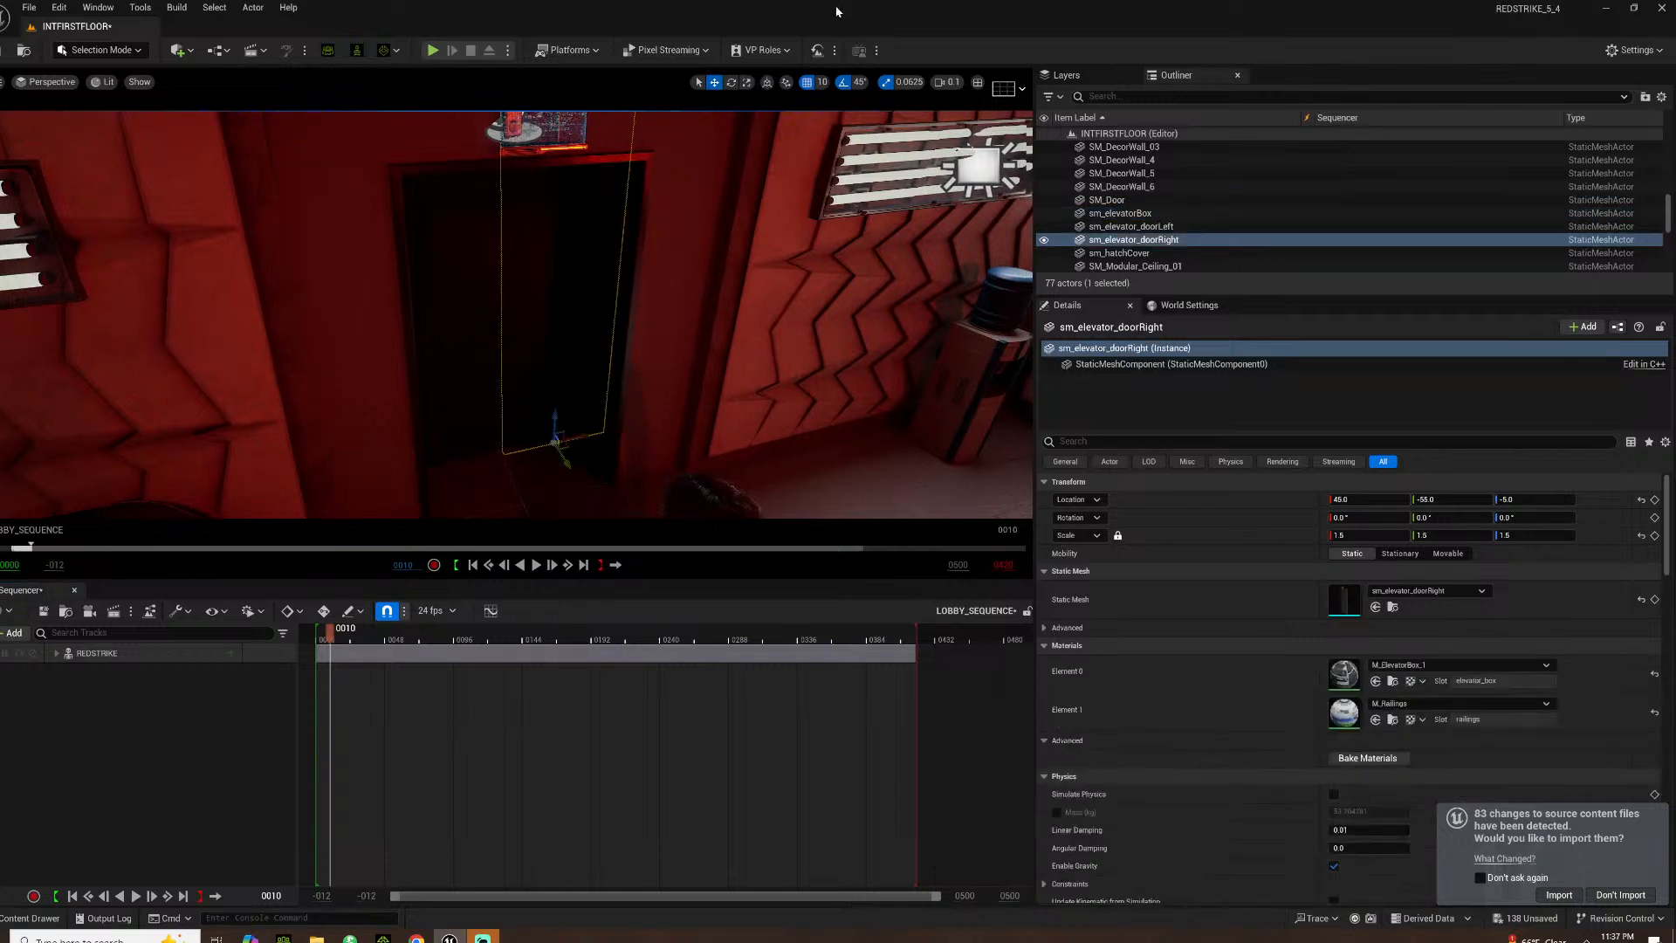
click(832, 83)
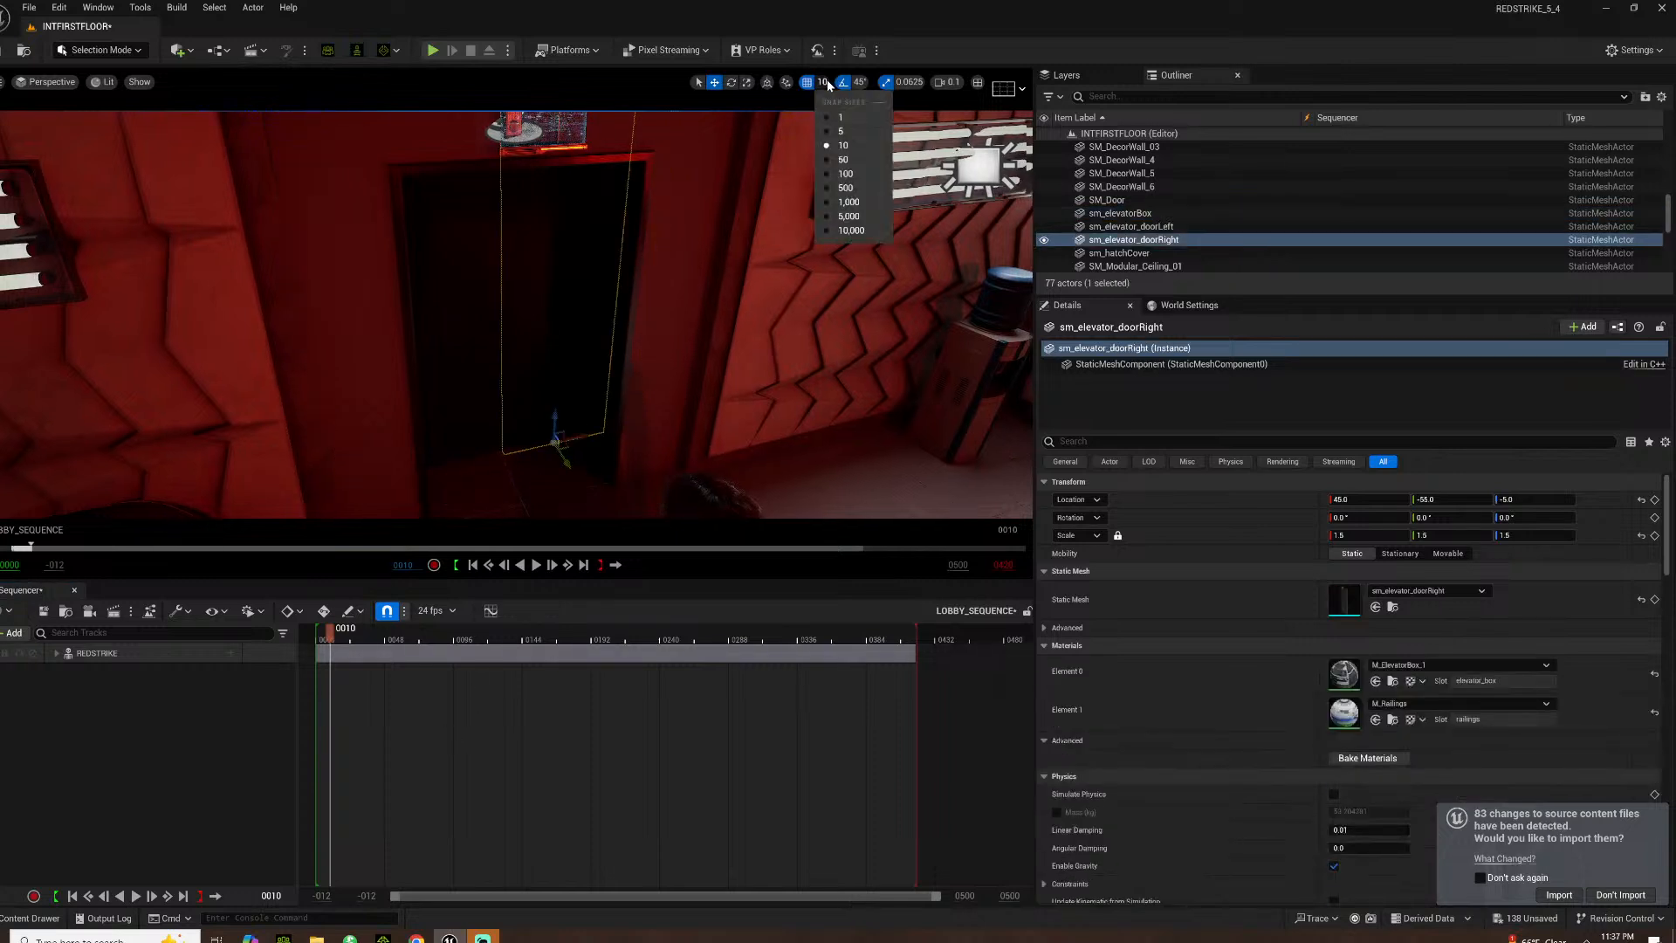
click(842, 175)
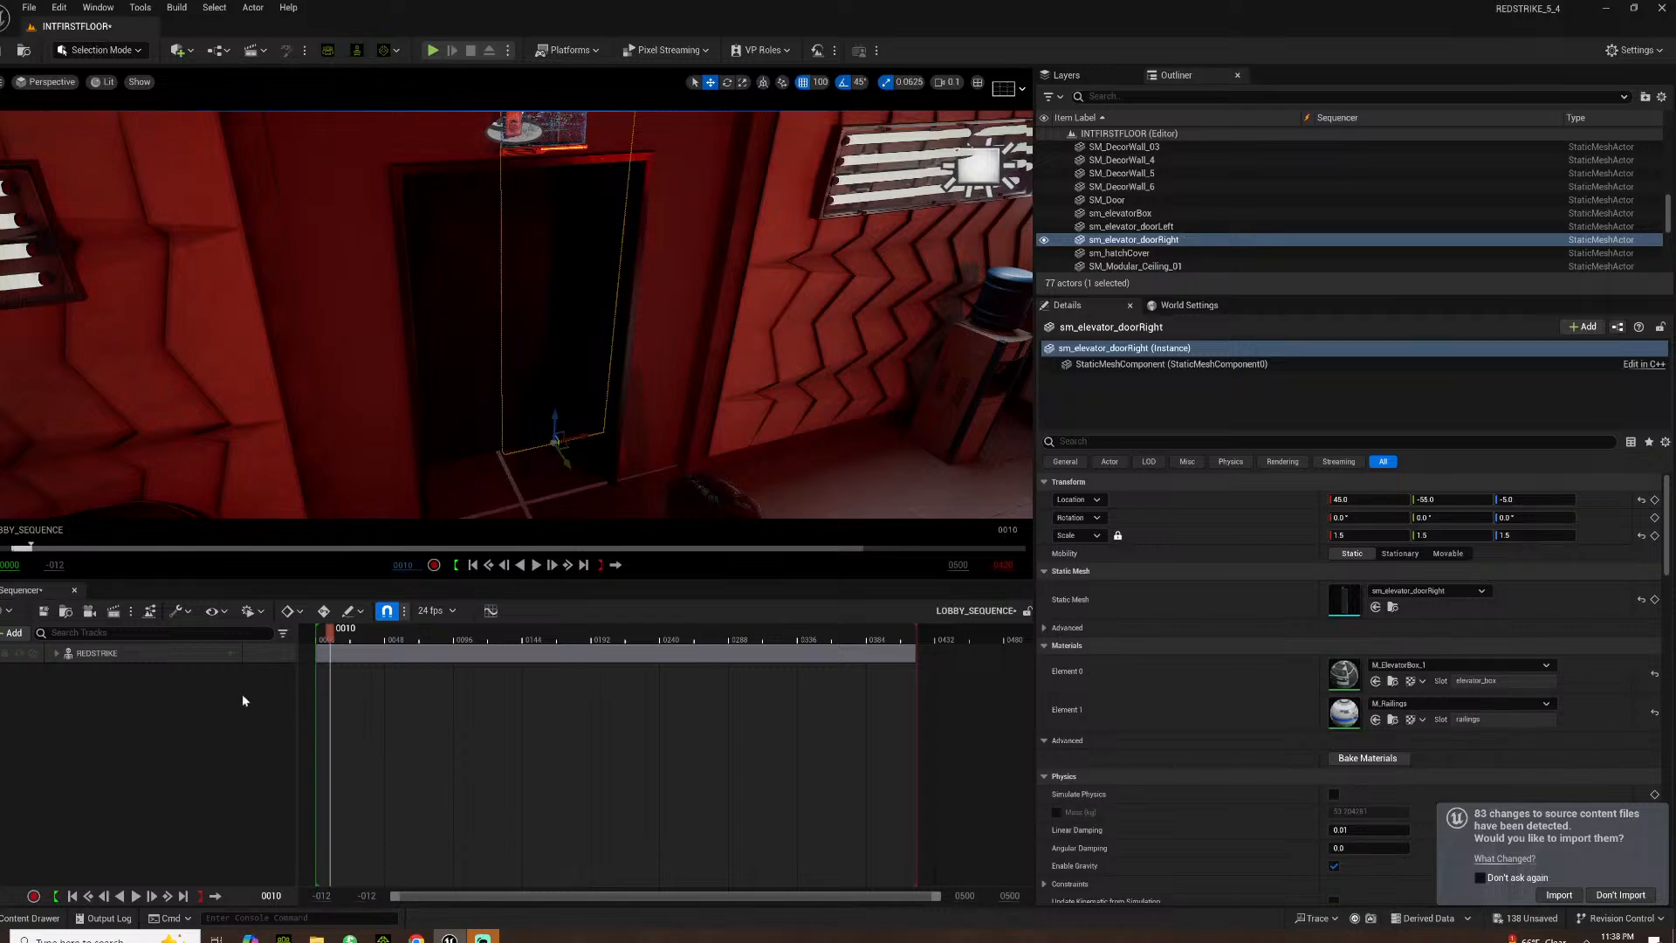
ctrl+click(1120, 229)
drag(1120, 232, 131, 768)
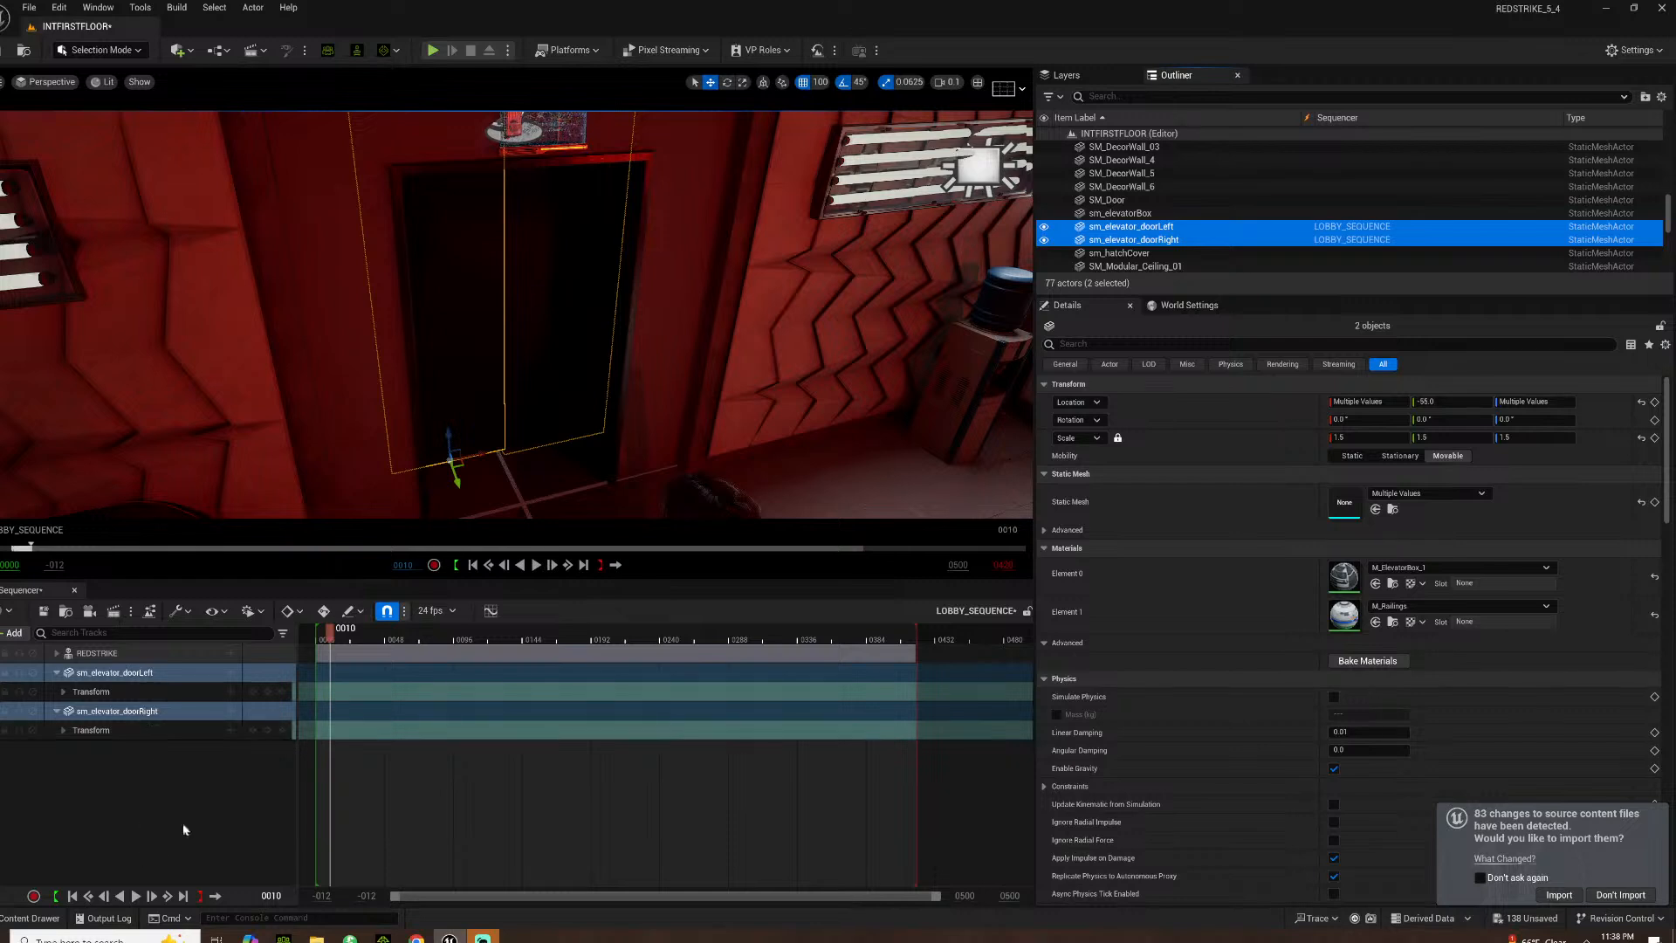
click(402, 779)
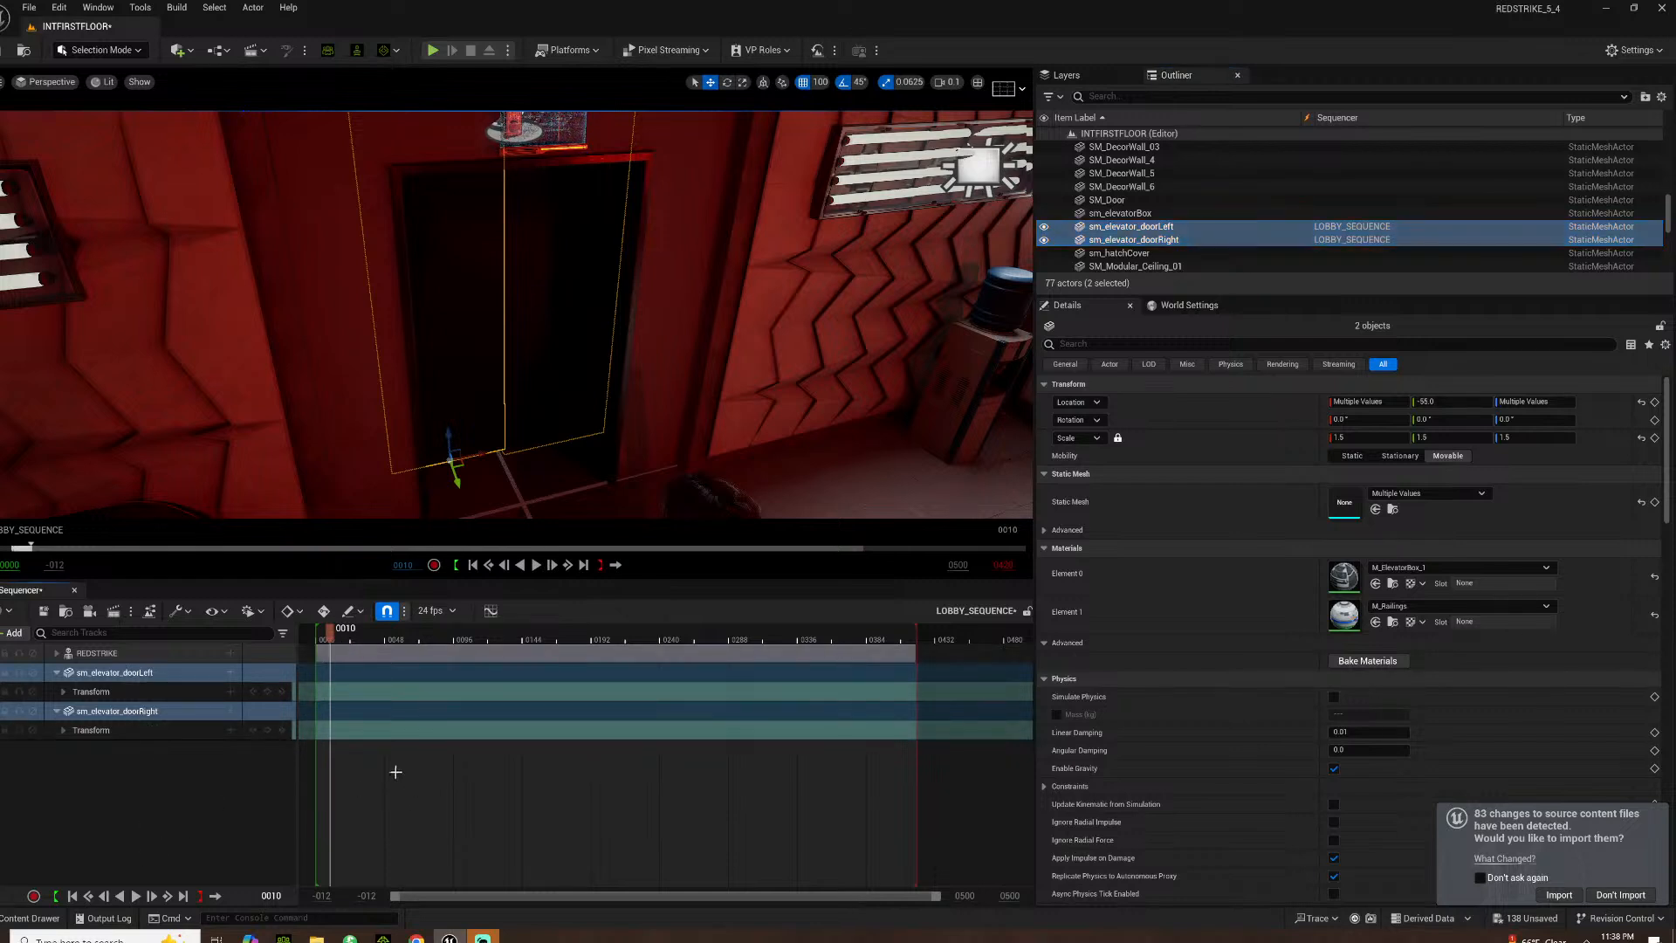
Add Transform keyframes for both closed elevator doors at frame 20
drag(332, 627, 387, 638)
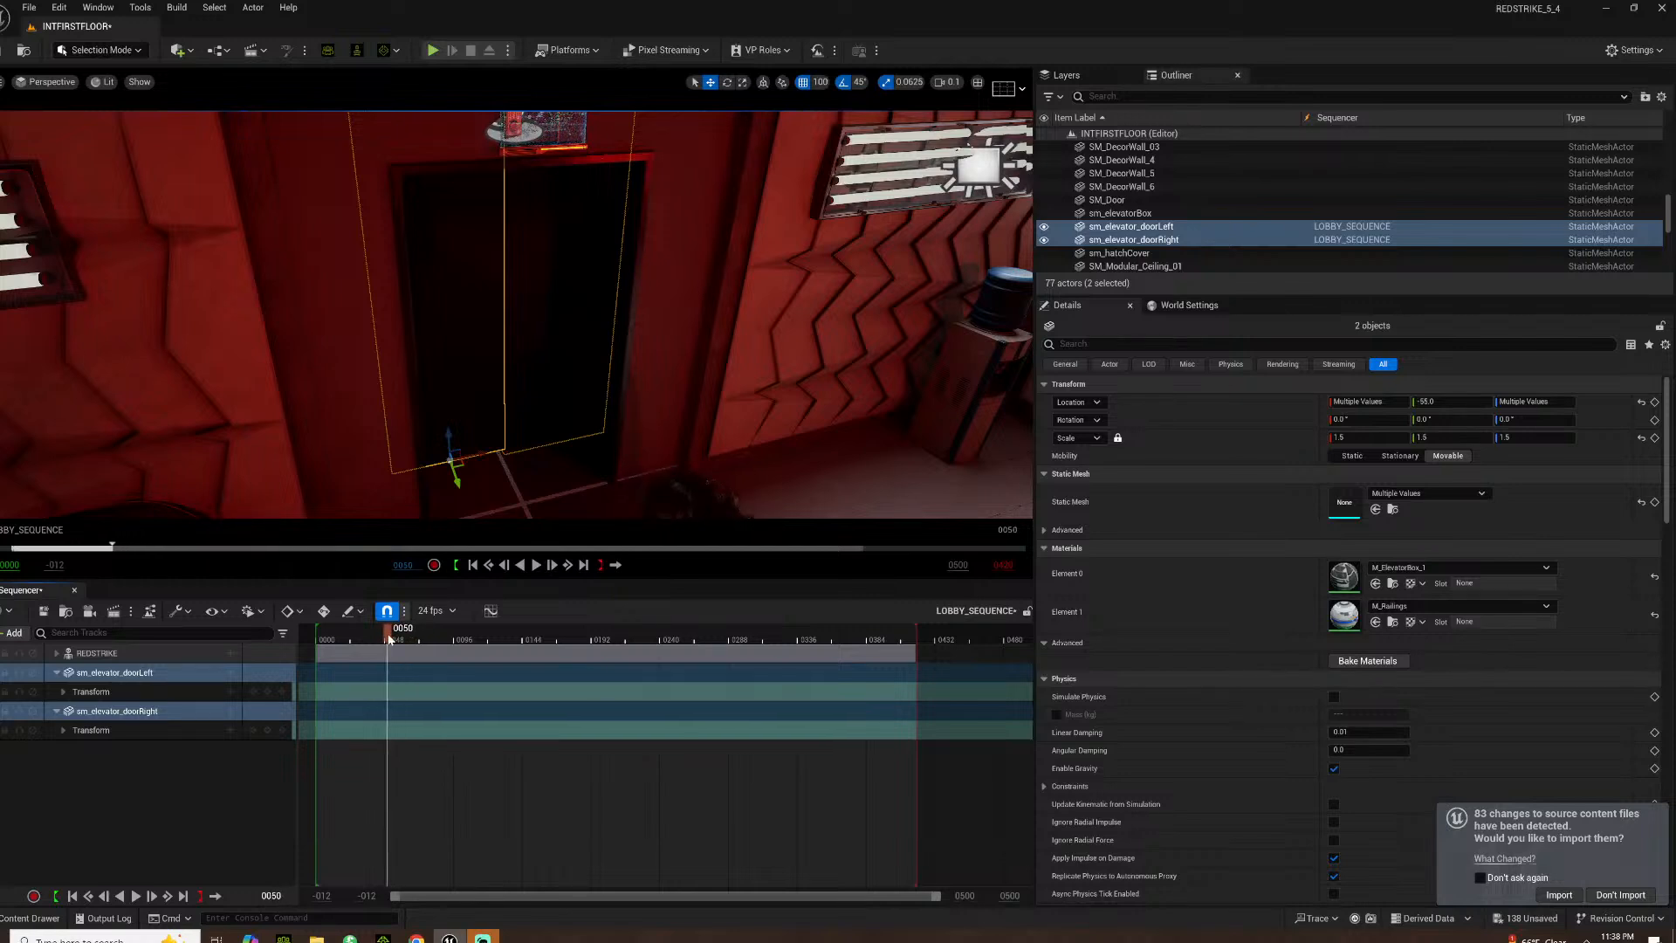
click(258, 691)
click(351, 645)
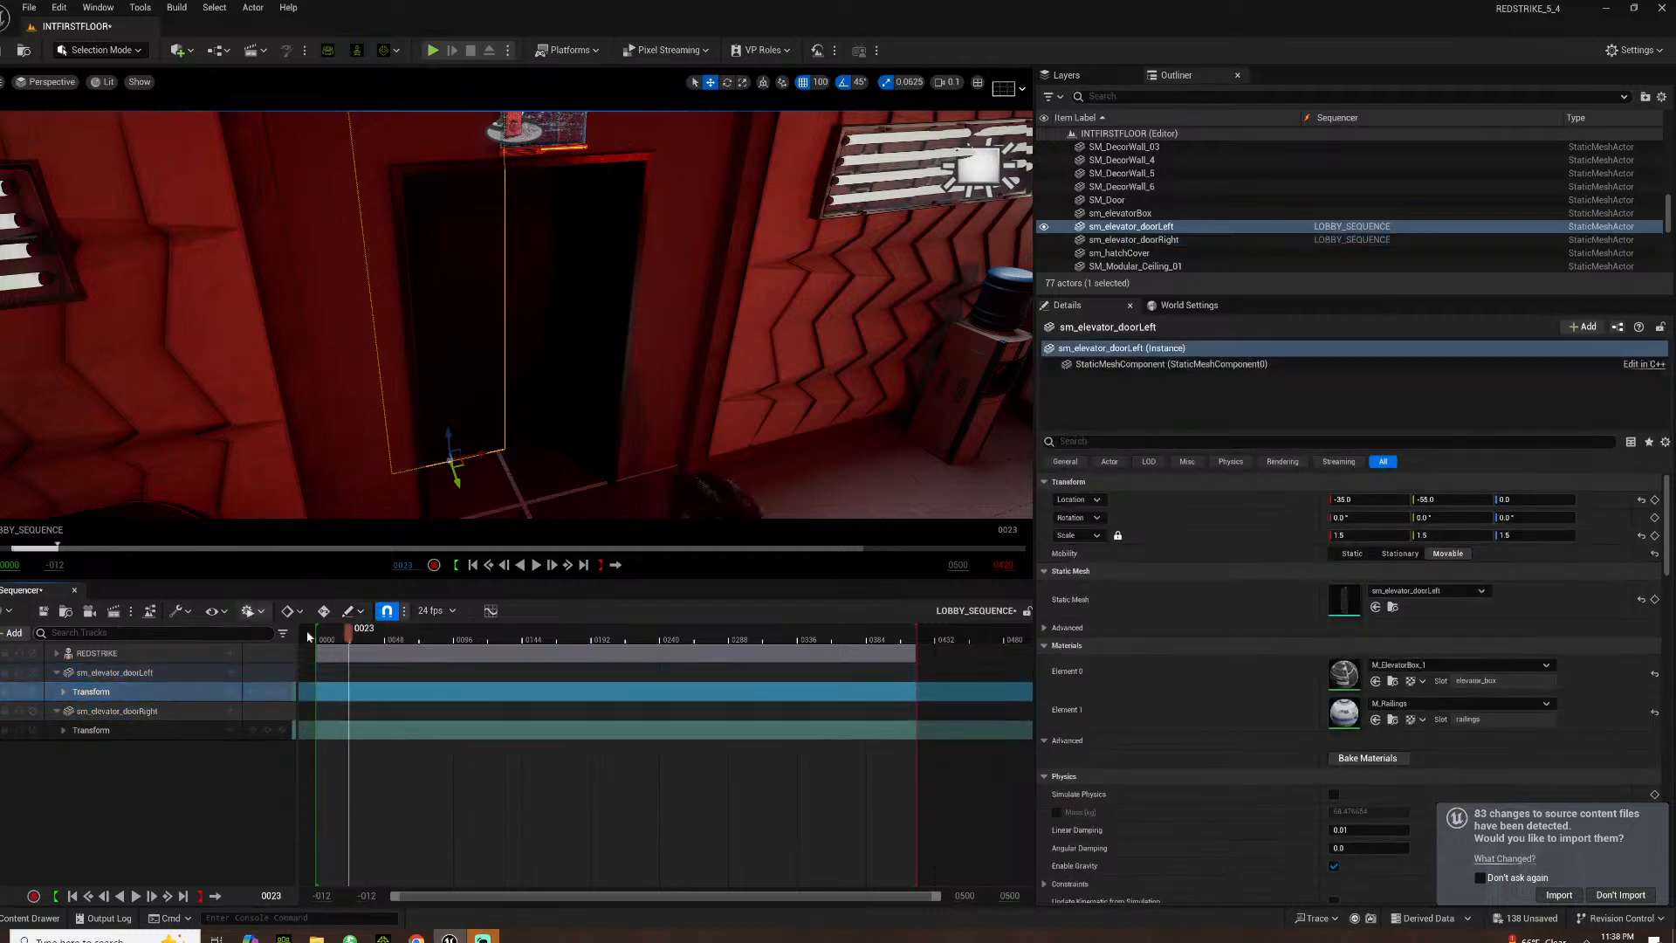
click(267, 692)
click(268, 729)
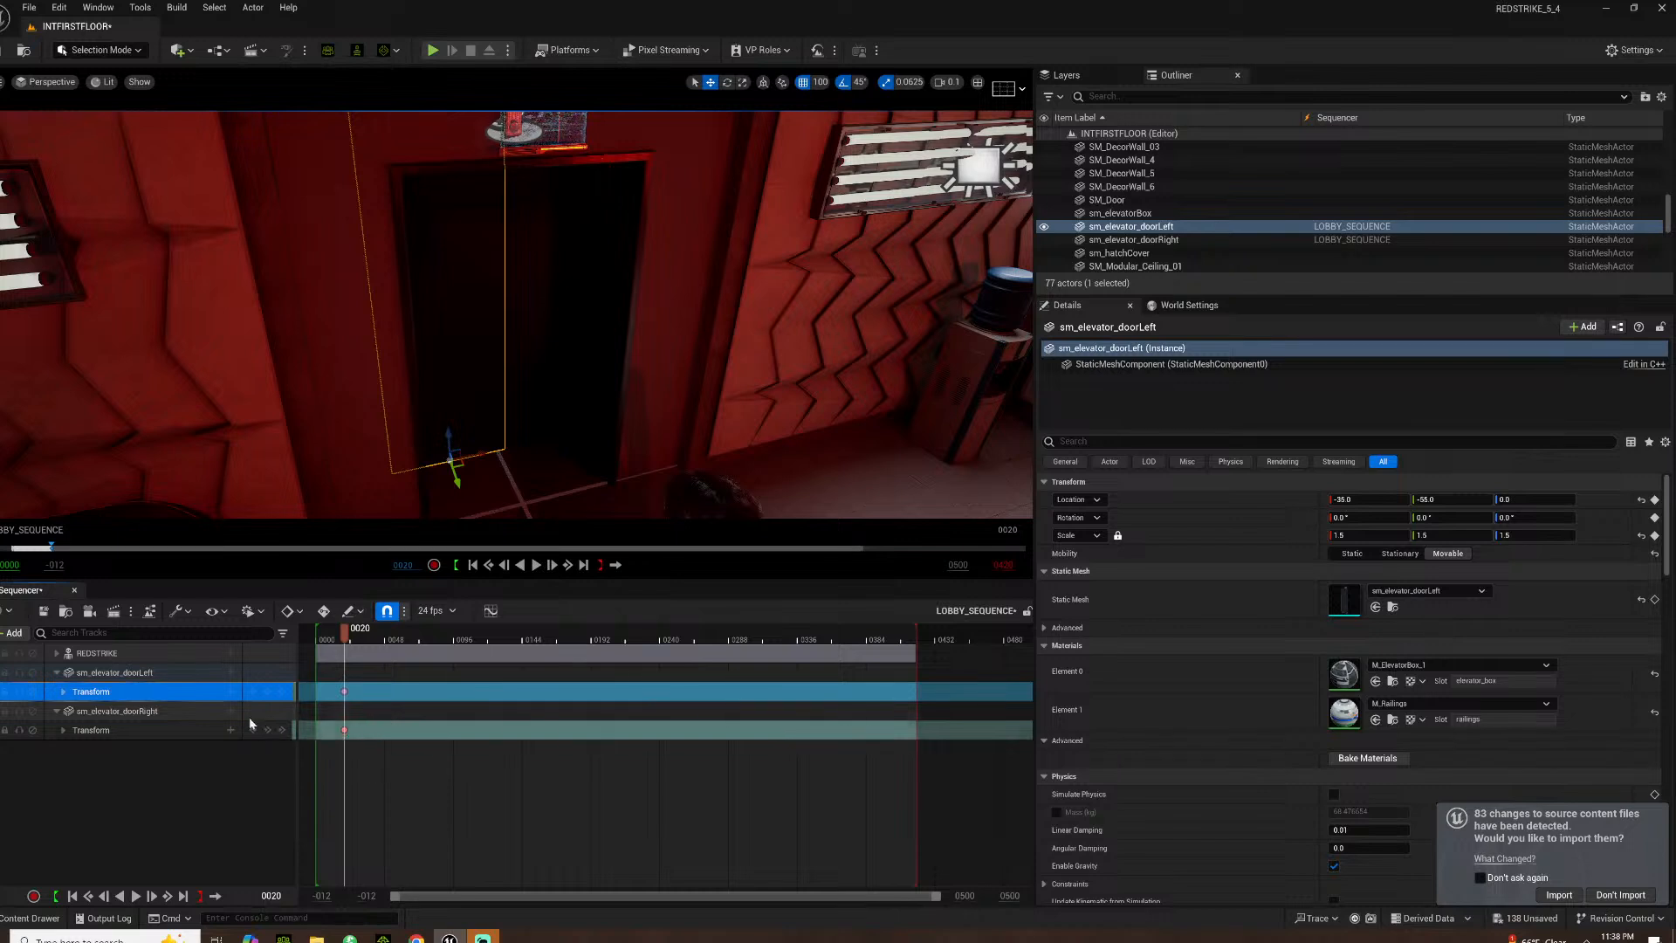
Set the position grid snap to 50 and slide sm_elevator_doorLeft open along X at frame 50
click(272, 896)
text(50)
key(Return)
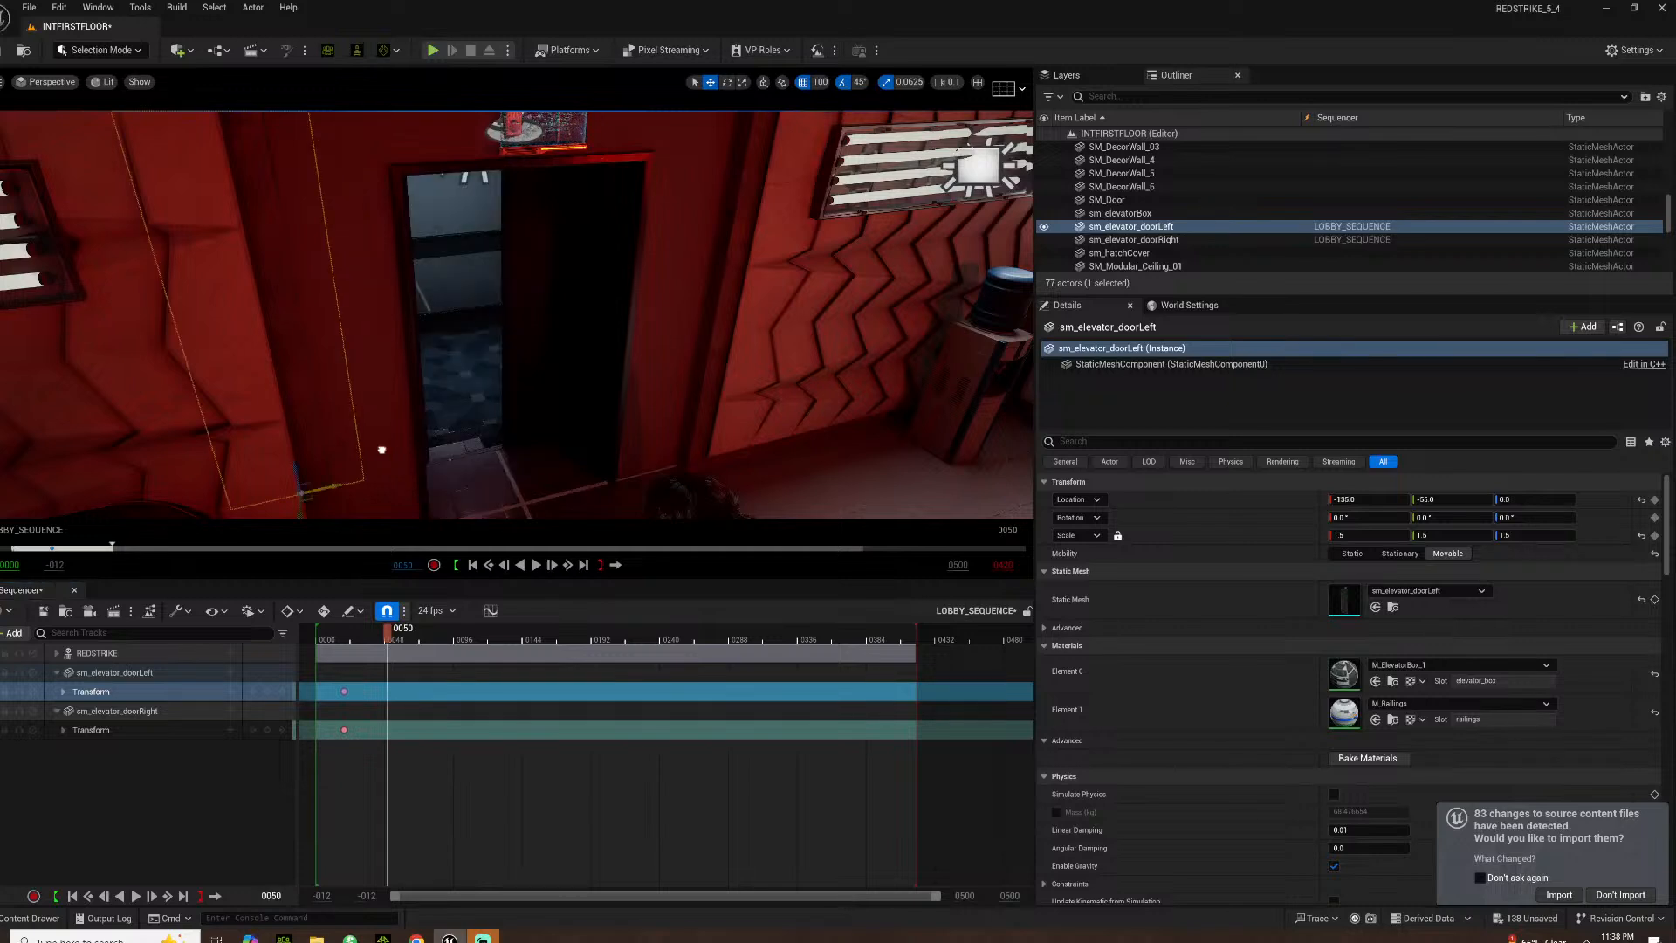
click(816, 83)
click(829, 164)
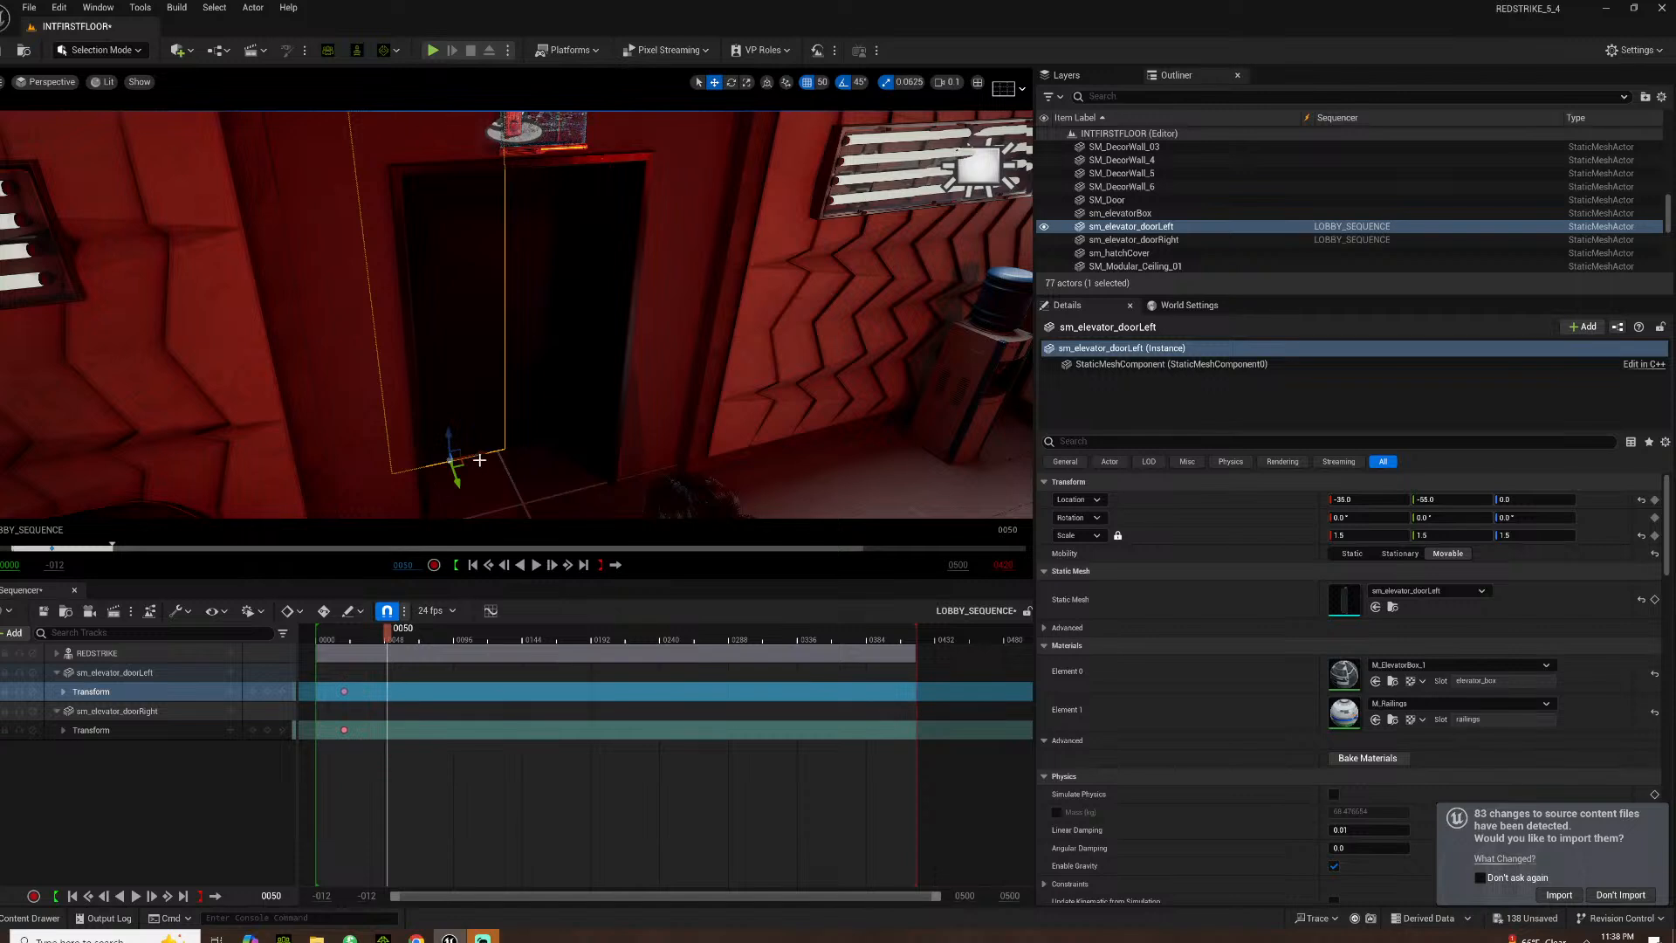
drag(468, 456, 438, 457)
Slide sm_elevator_doorRight open to X 95 at frame 50, and set the position grid snap to 10
right_drag(438, 457, 463, 489)
key(w)
click(608, 389)
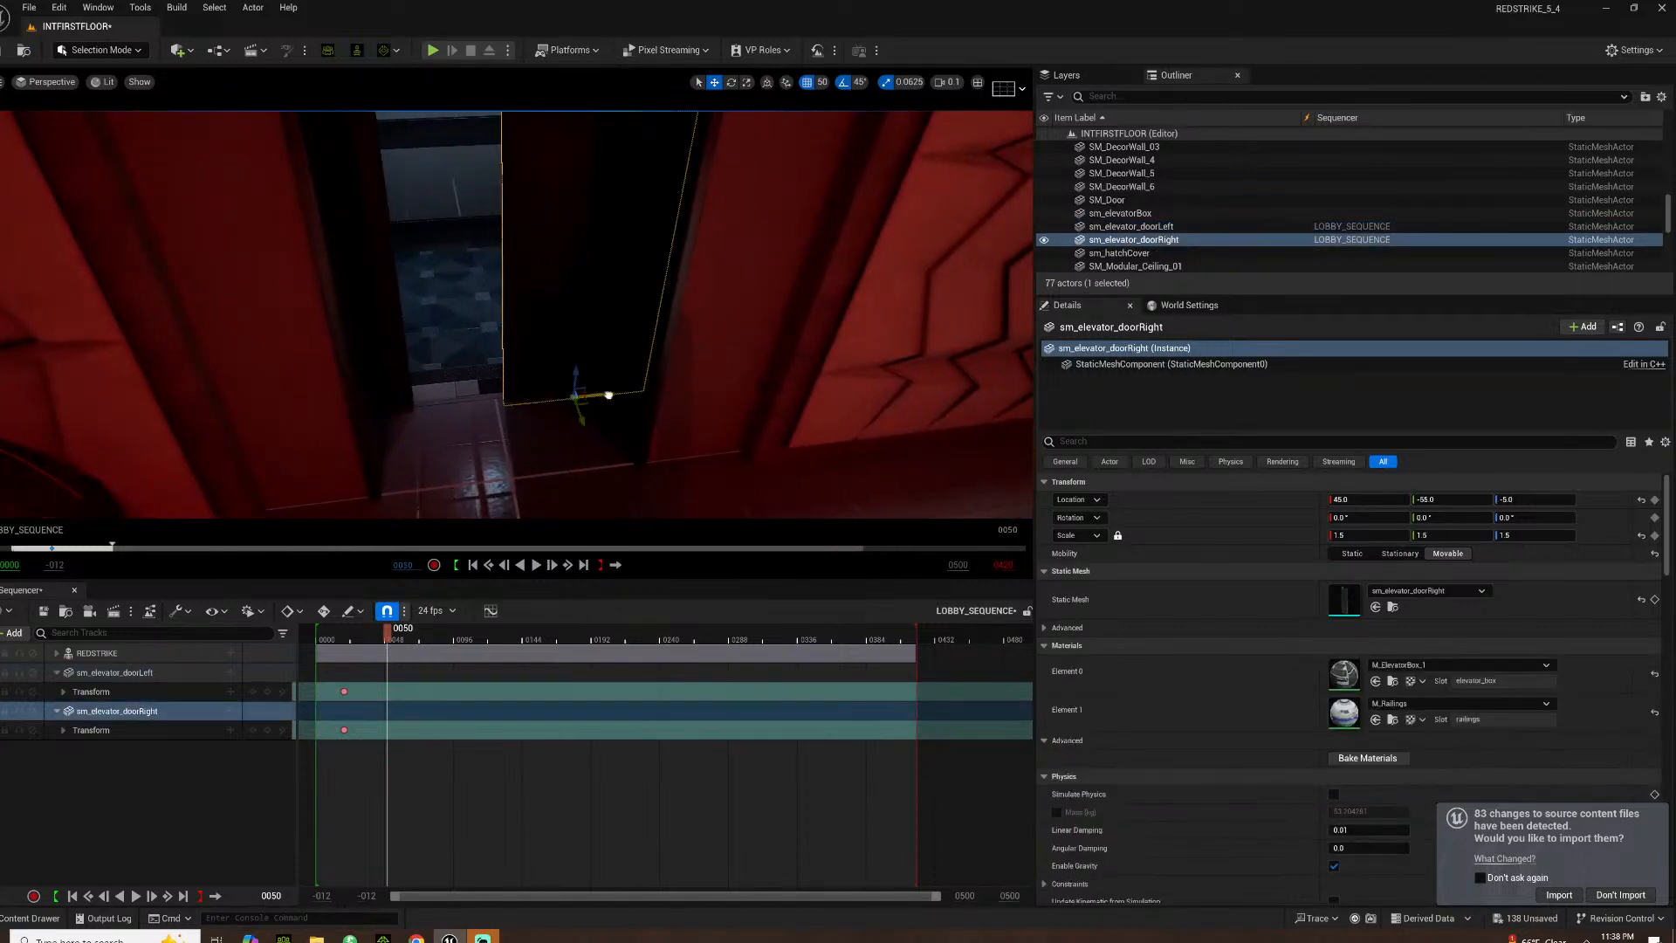
drag(644, 390, 674, 386)
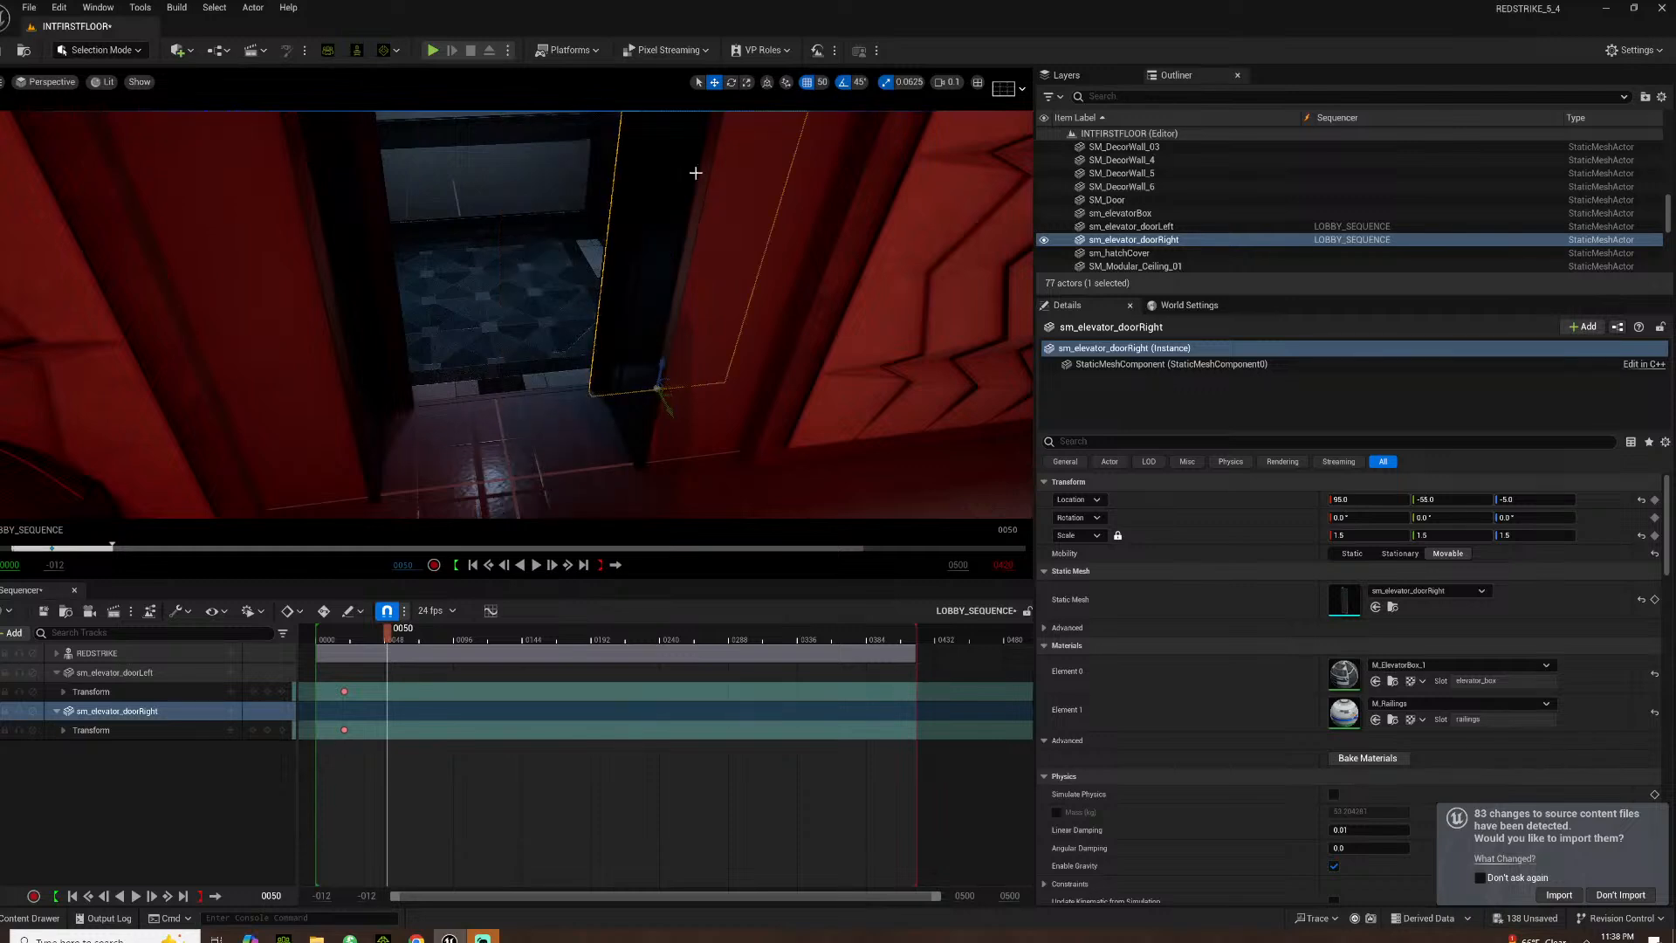
click(822, 82)
click(843, 145)
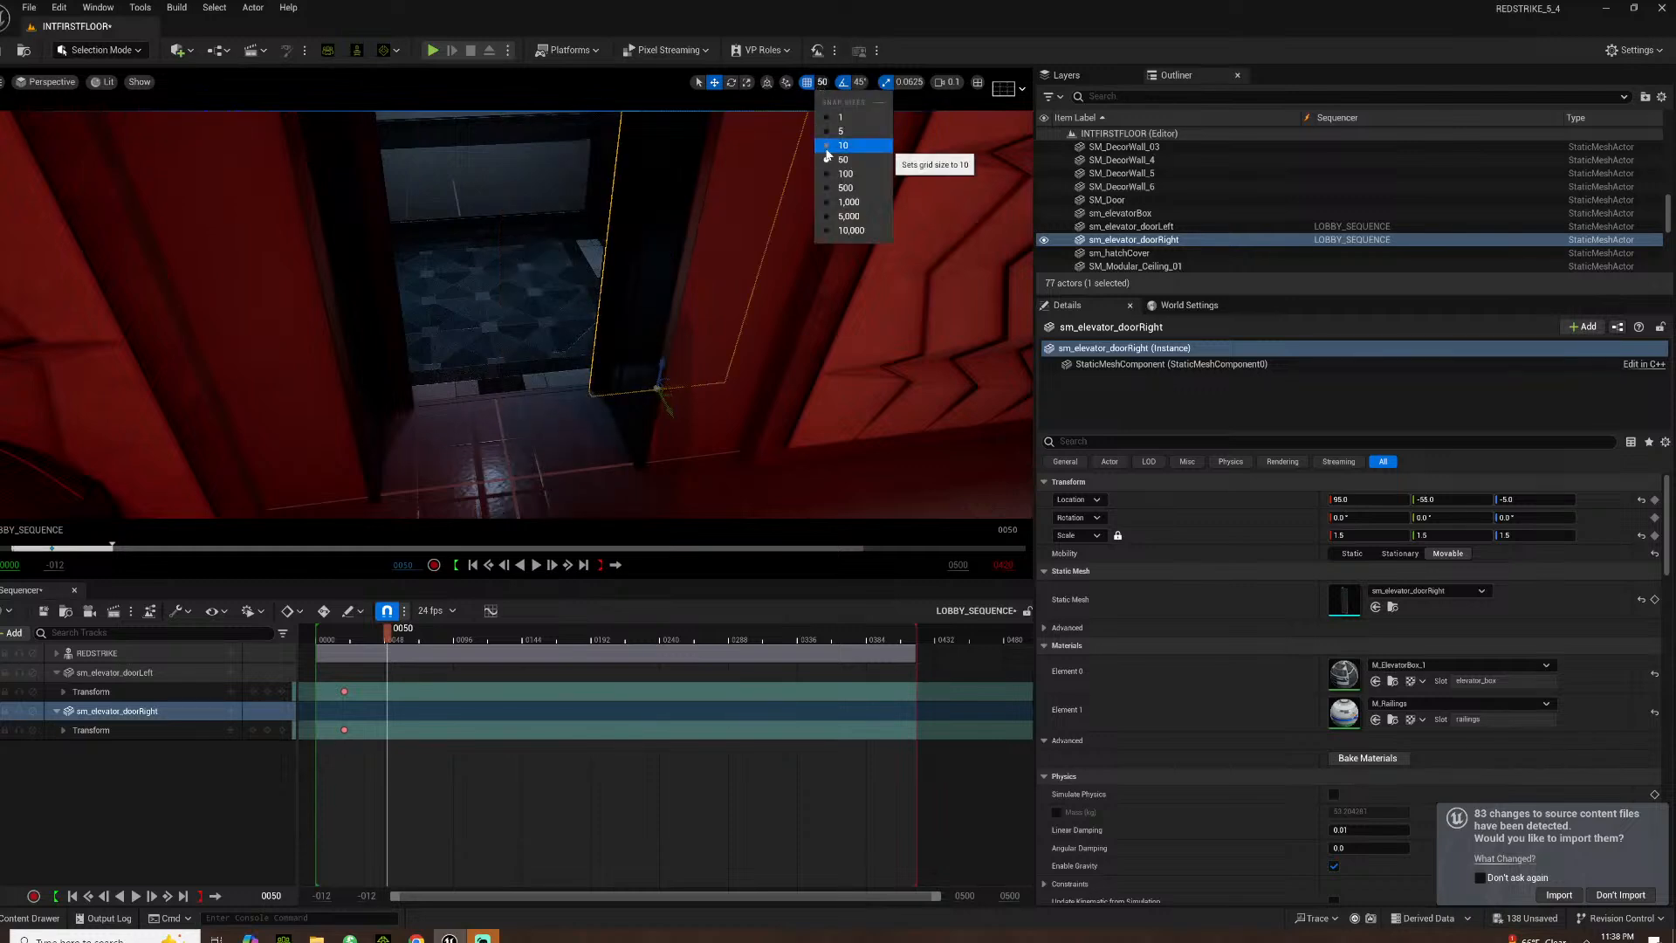
At frame 50, slide sm_elevator_doorRight to X 105 and sm_elevator_doorLeft to X -95
click(684, 394)
drag(685, 393, 699, 382)
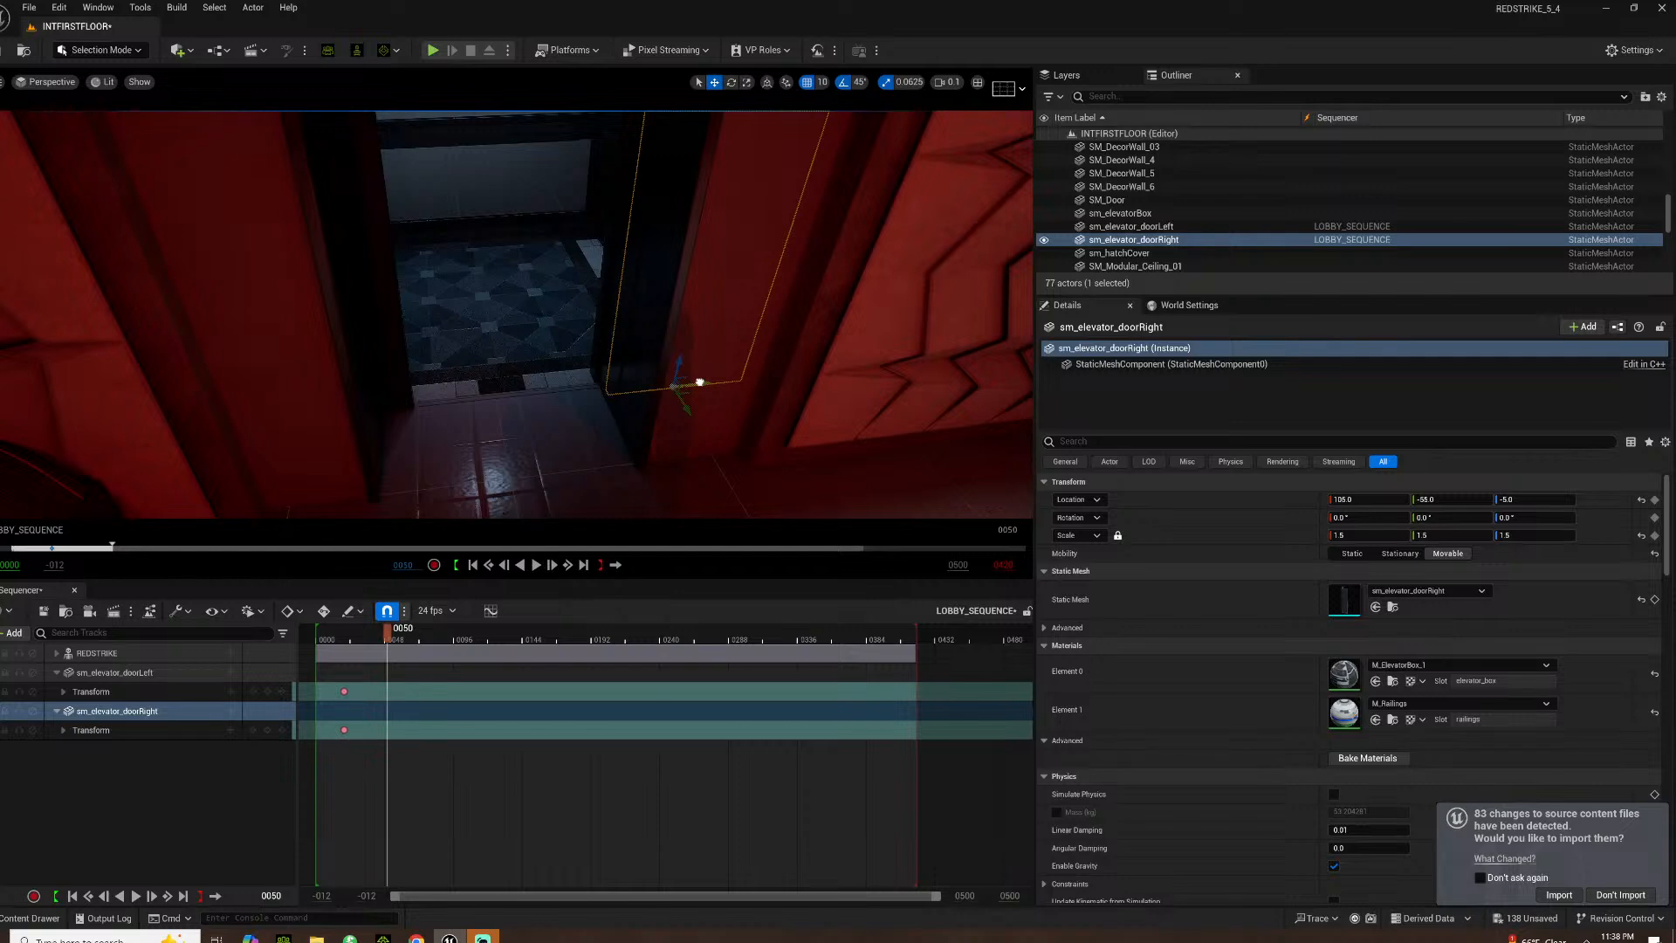
click(396, 369)
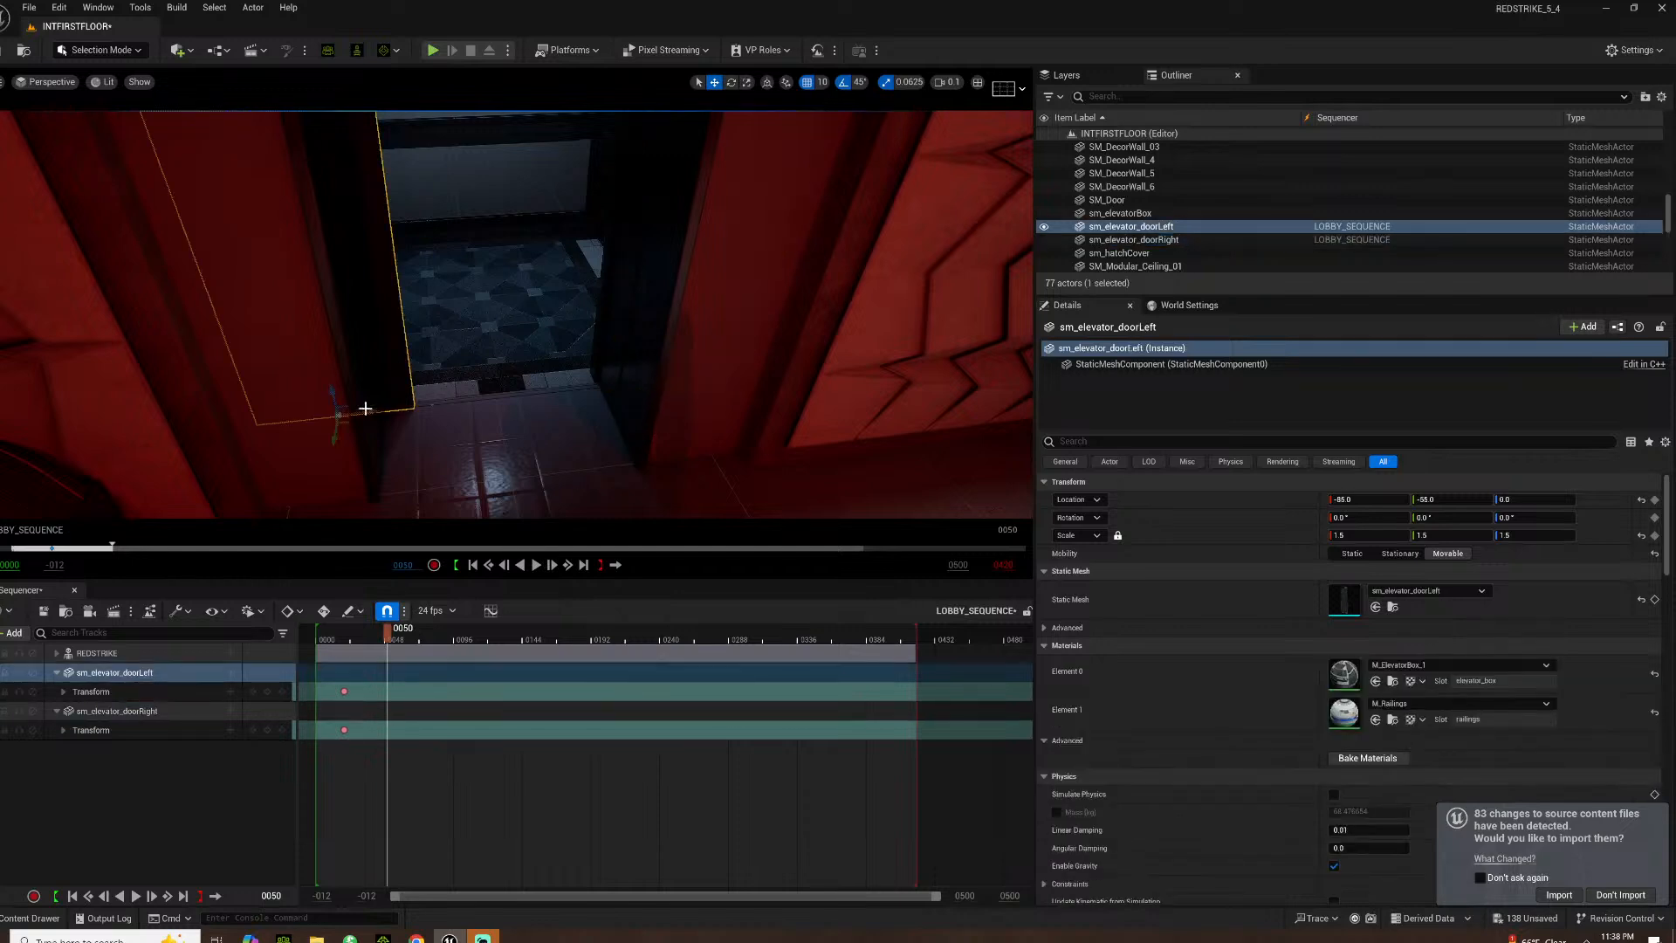
drag(374, 410, 346, 406)
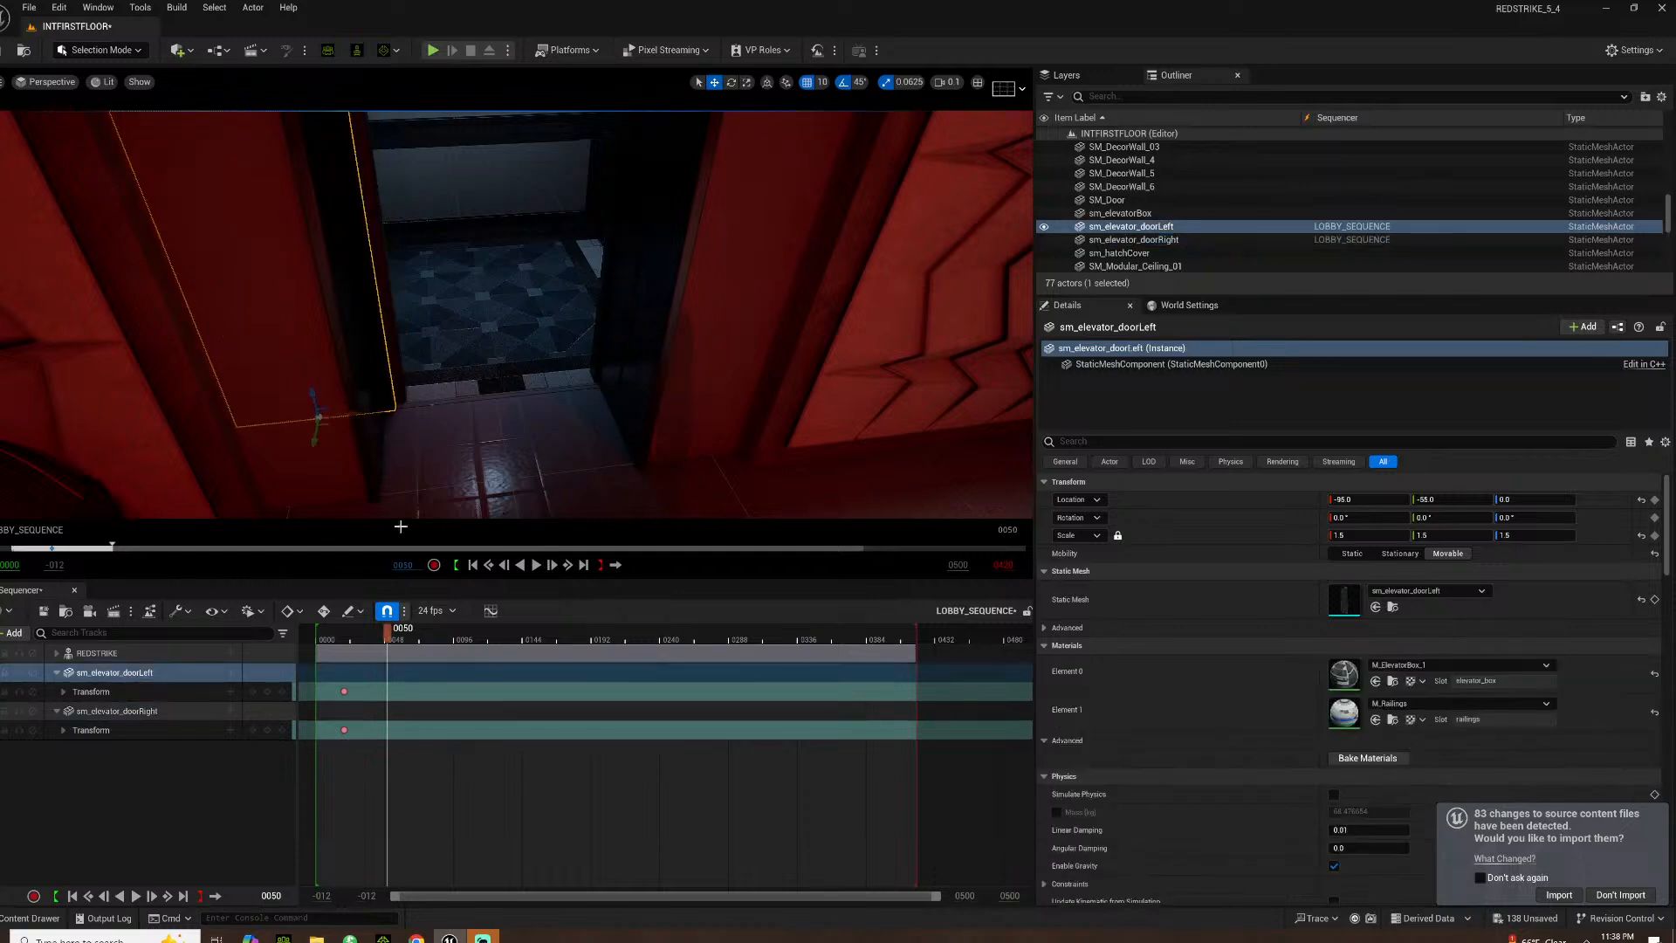
Add Transform keyframes for both elevator doors at frame 50
click(303, 790)
click(131, 692)
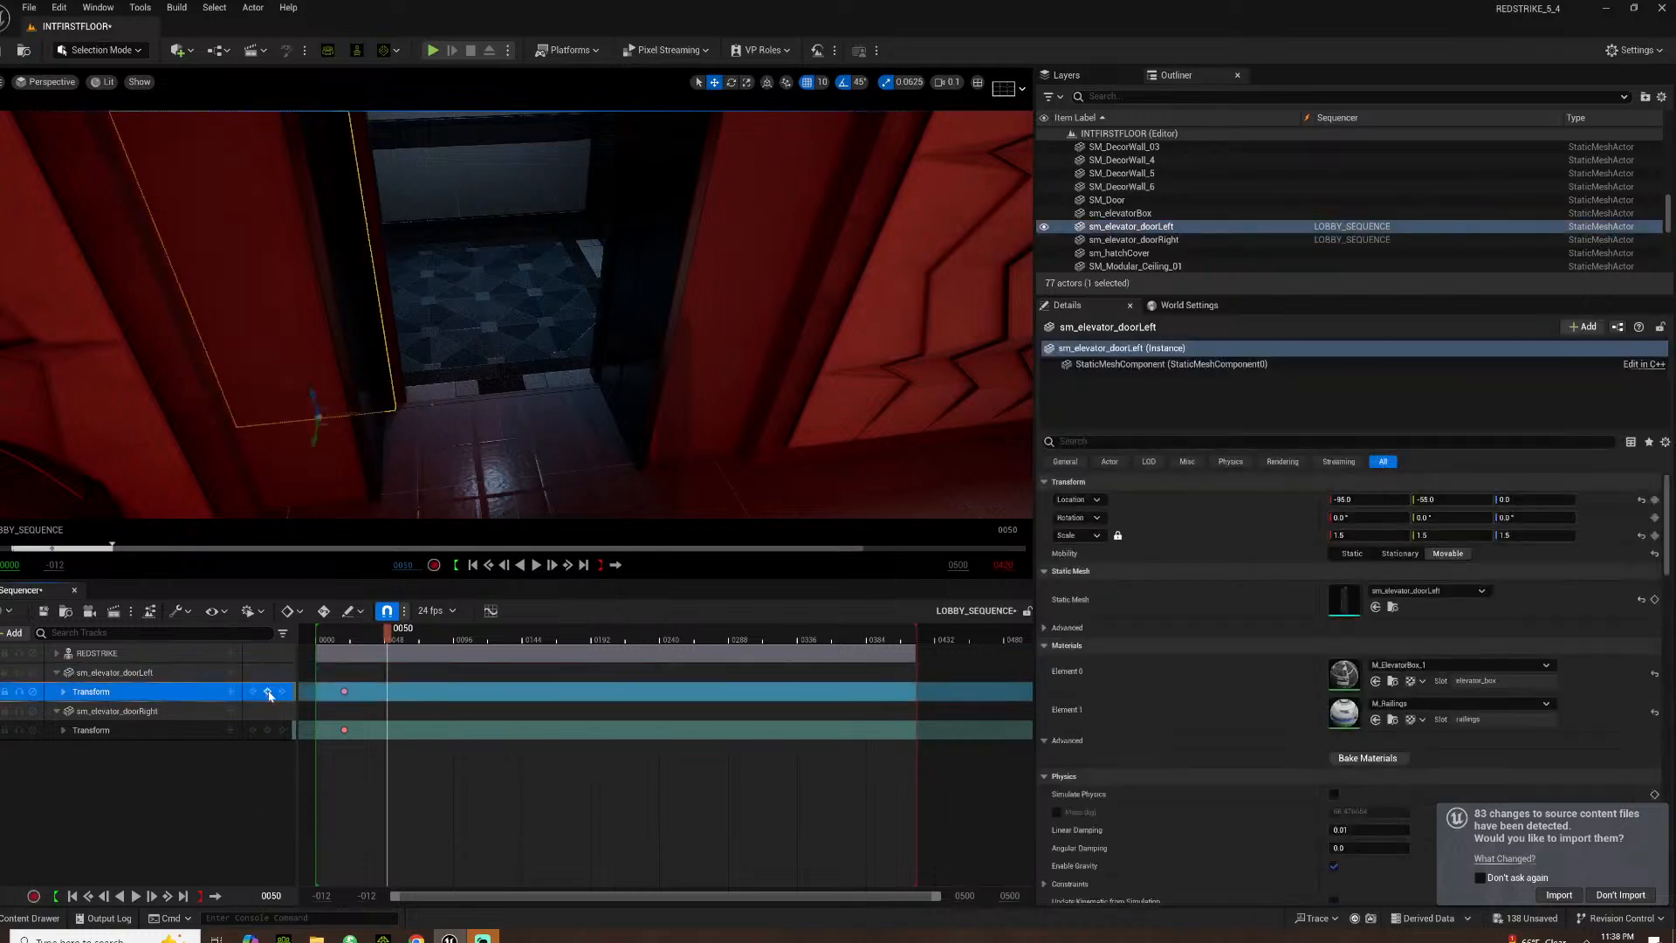
click(267, 692)
click(267, 730)
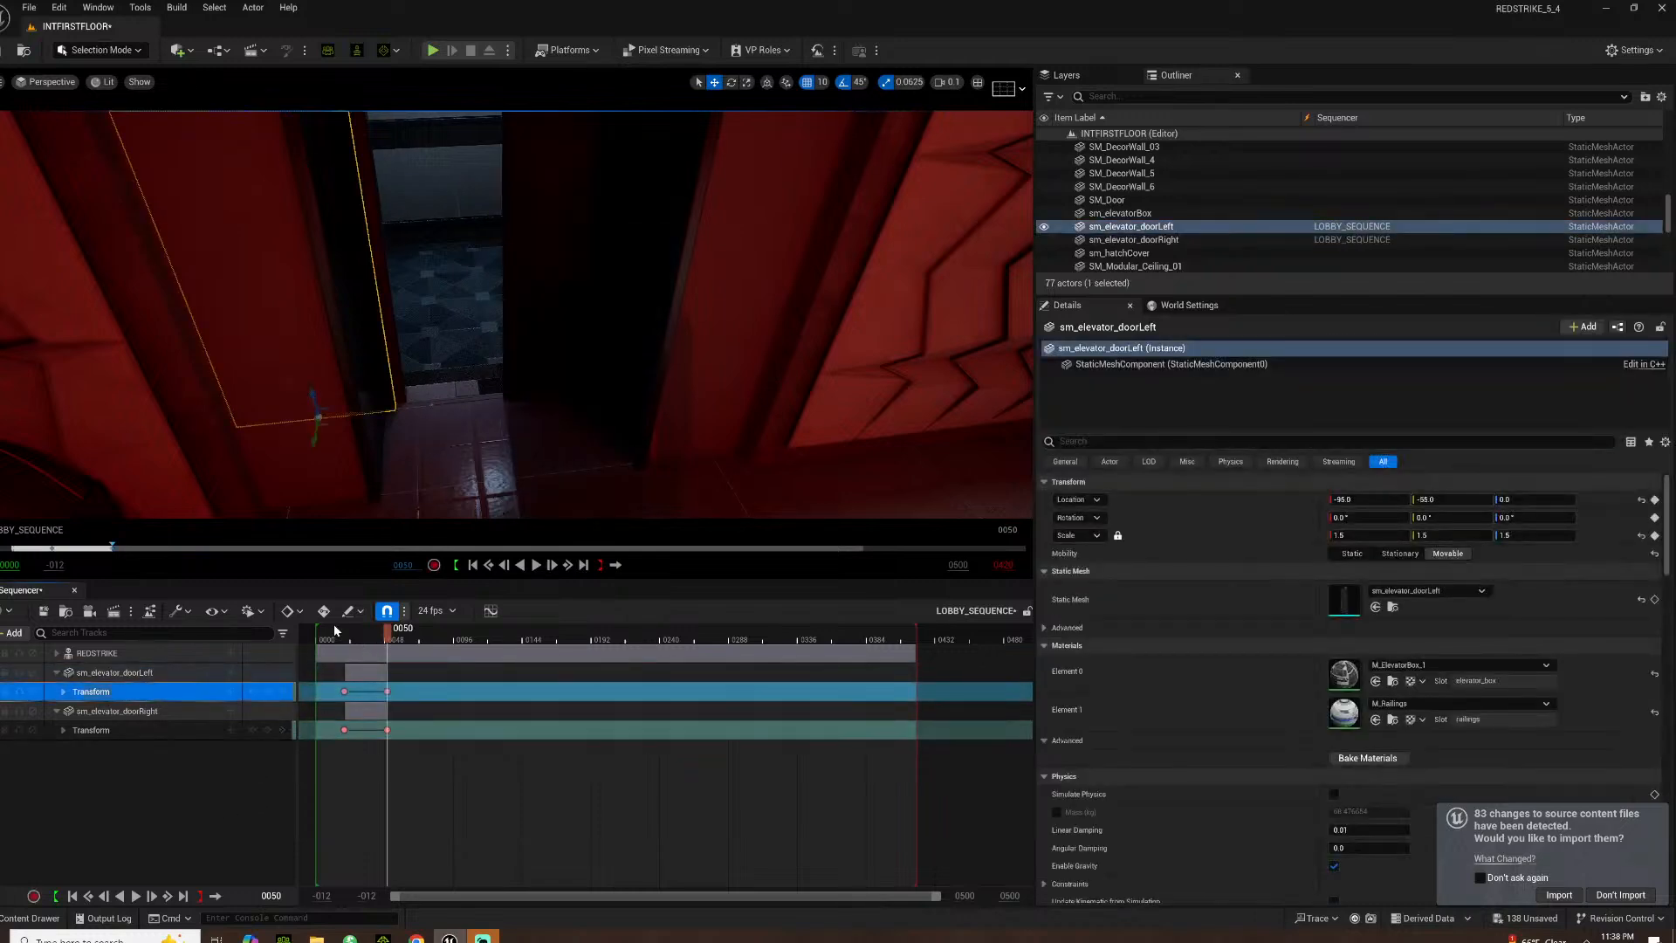
Play back the door opening and correct sm_elevator_doorRight to X 95 at its frame 50 keyframe
click(334, 629)
key(space)
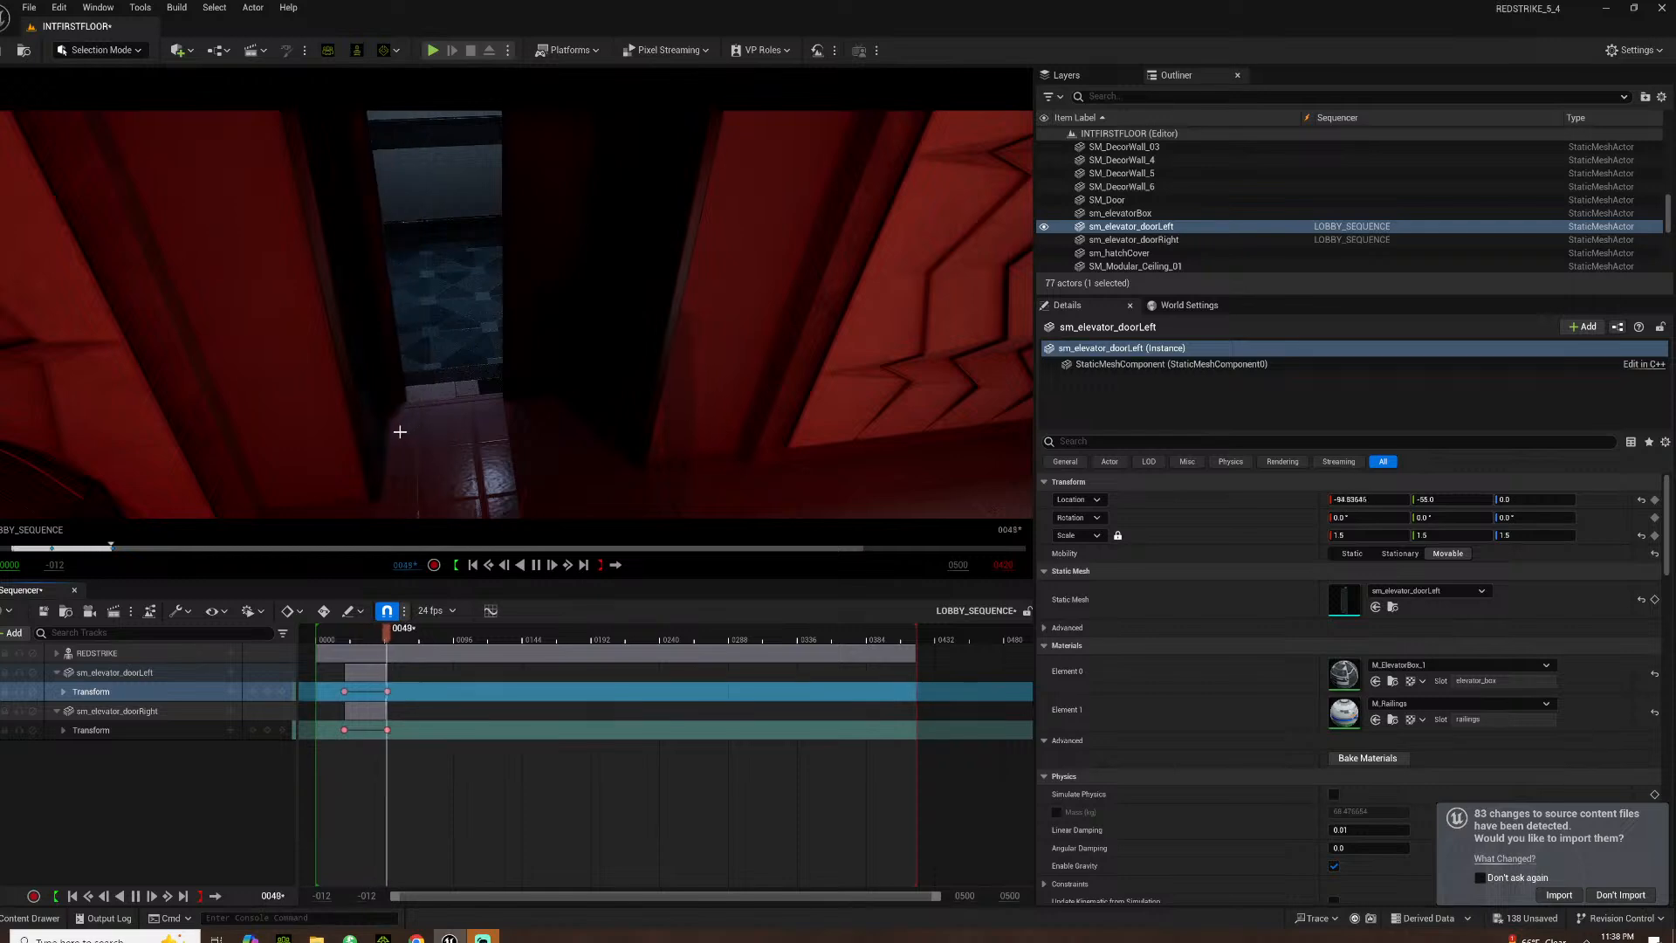
key(space)
click(183, 709)
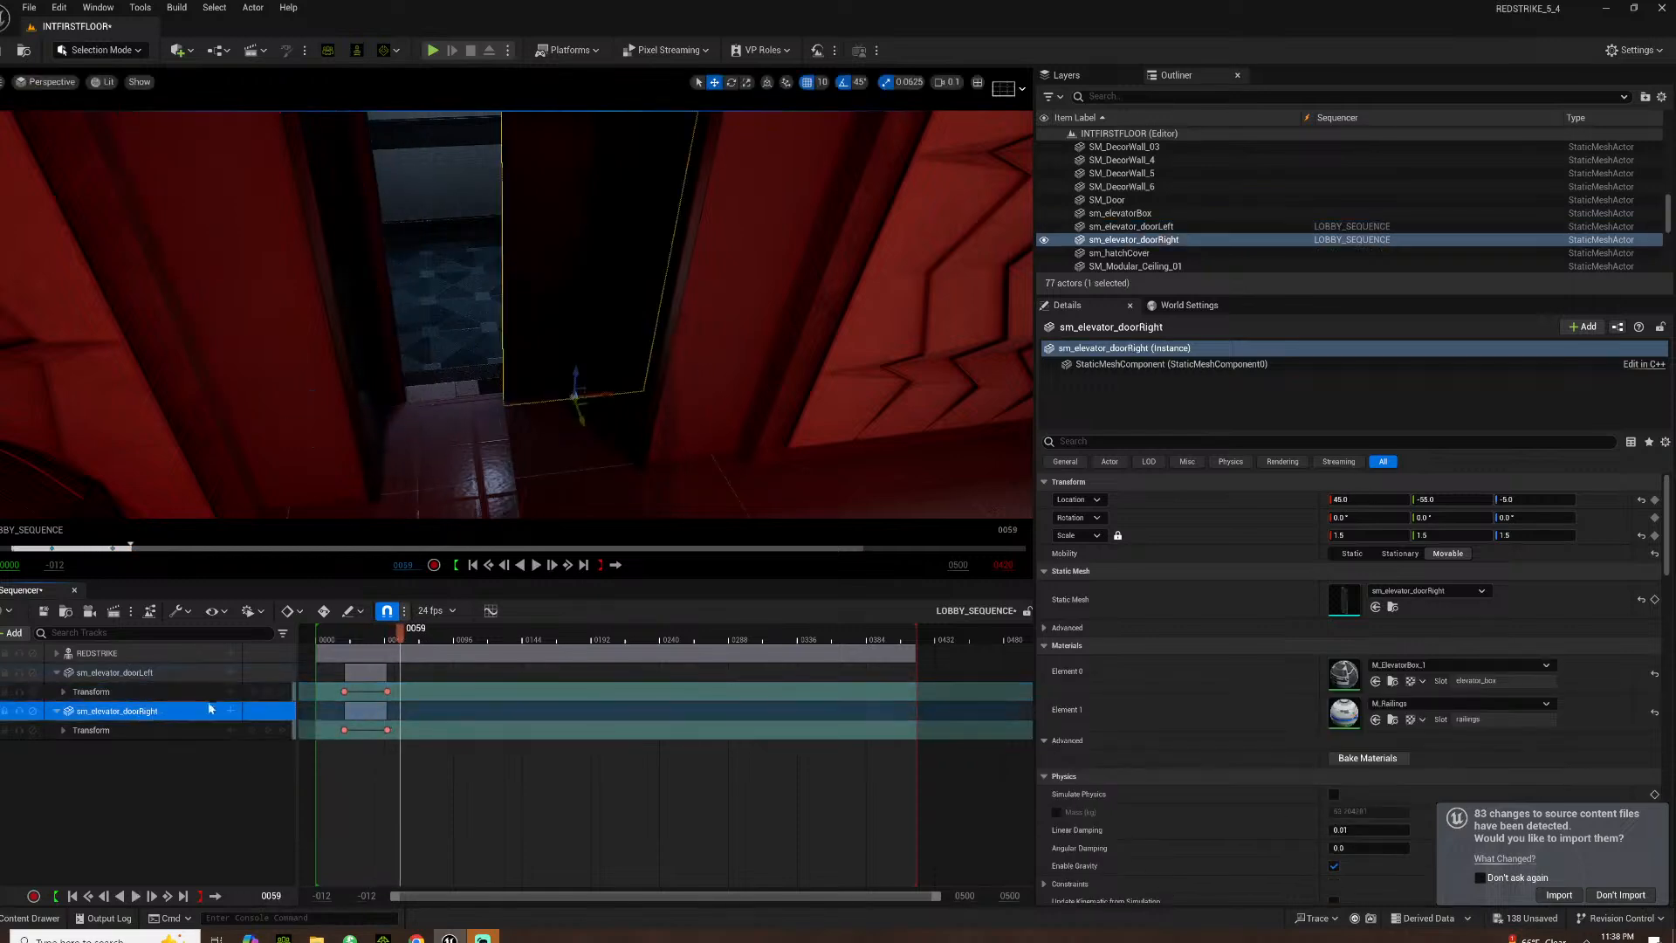
click(253, 730)
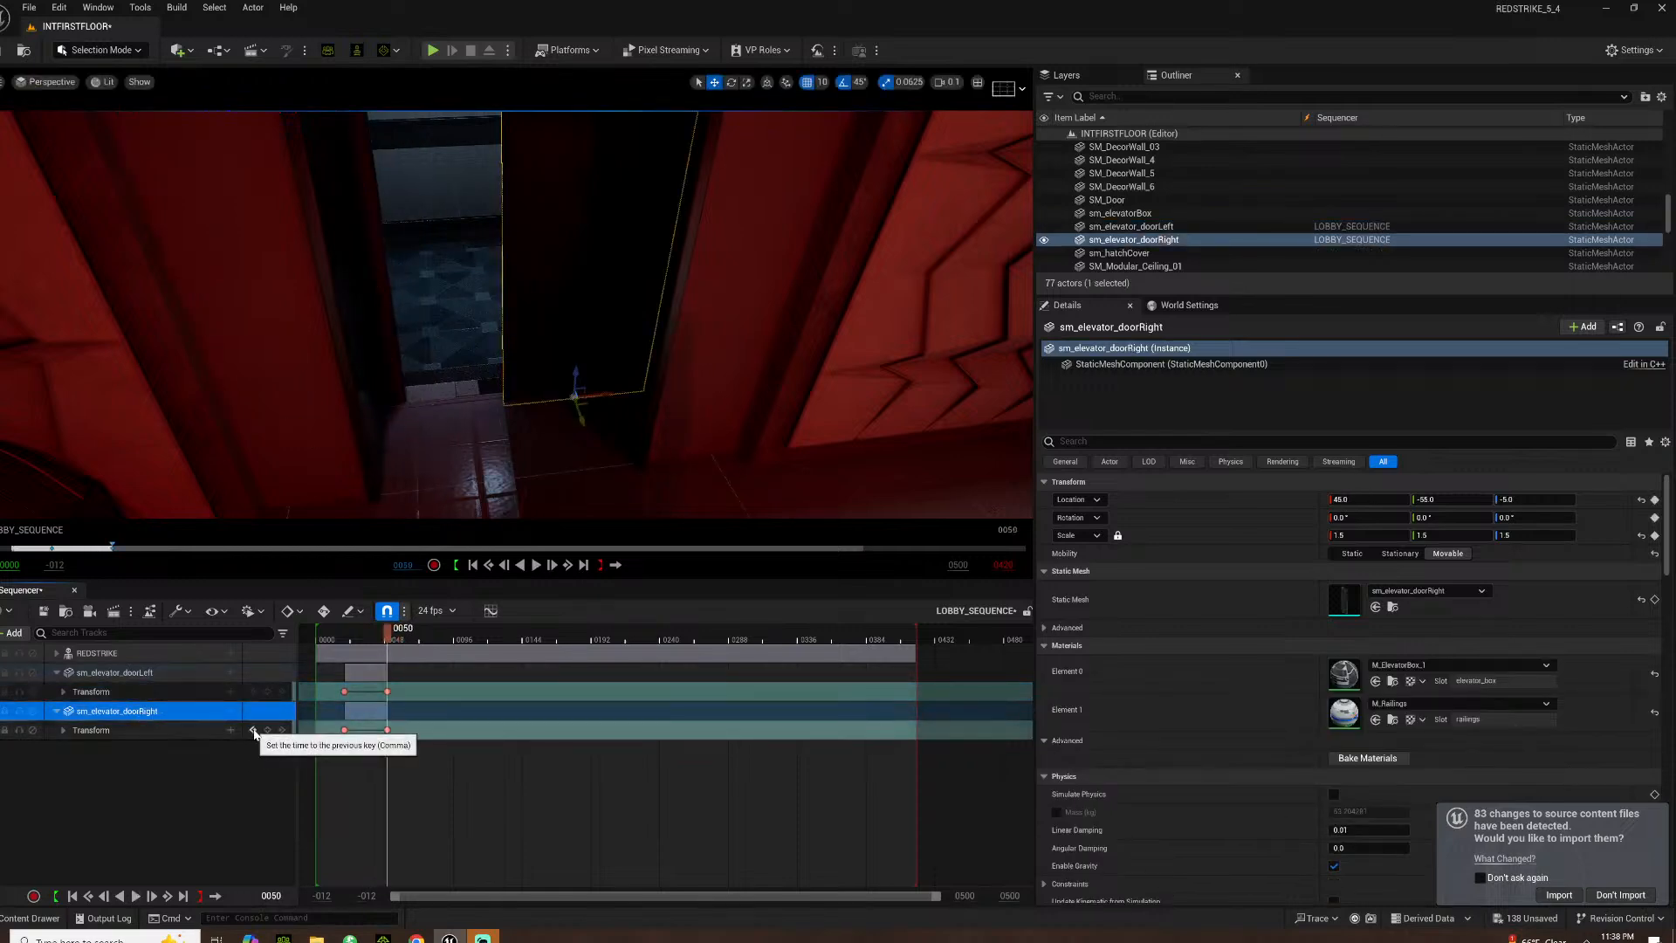
drag(608, 394, 701, 385)
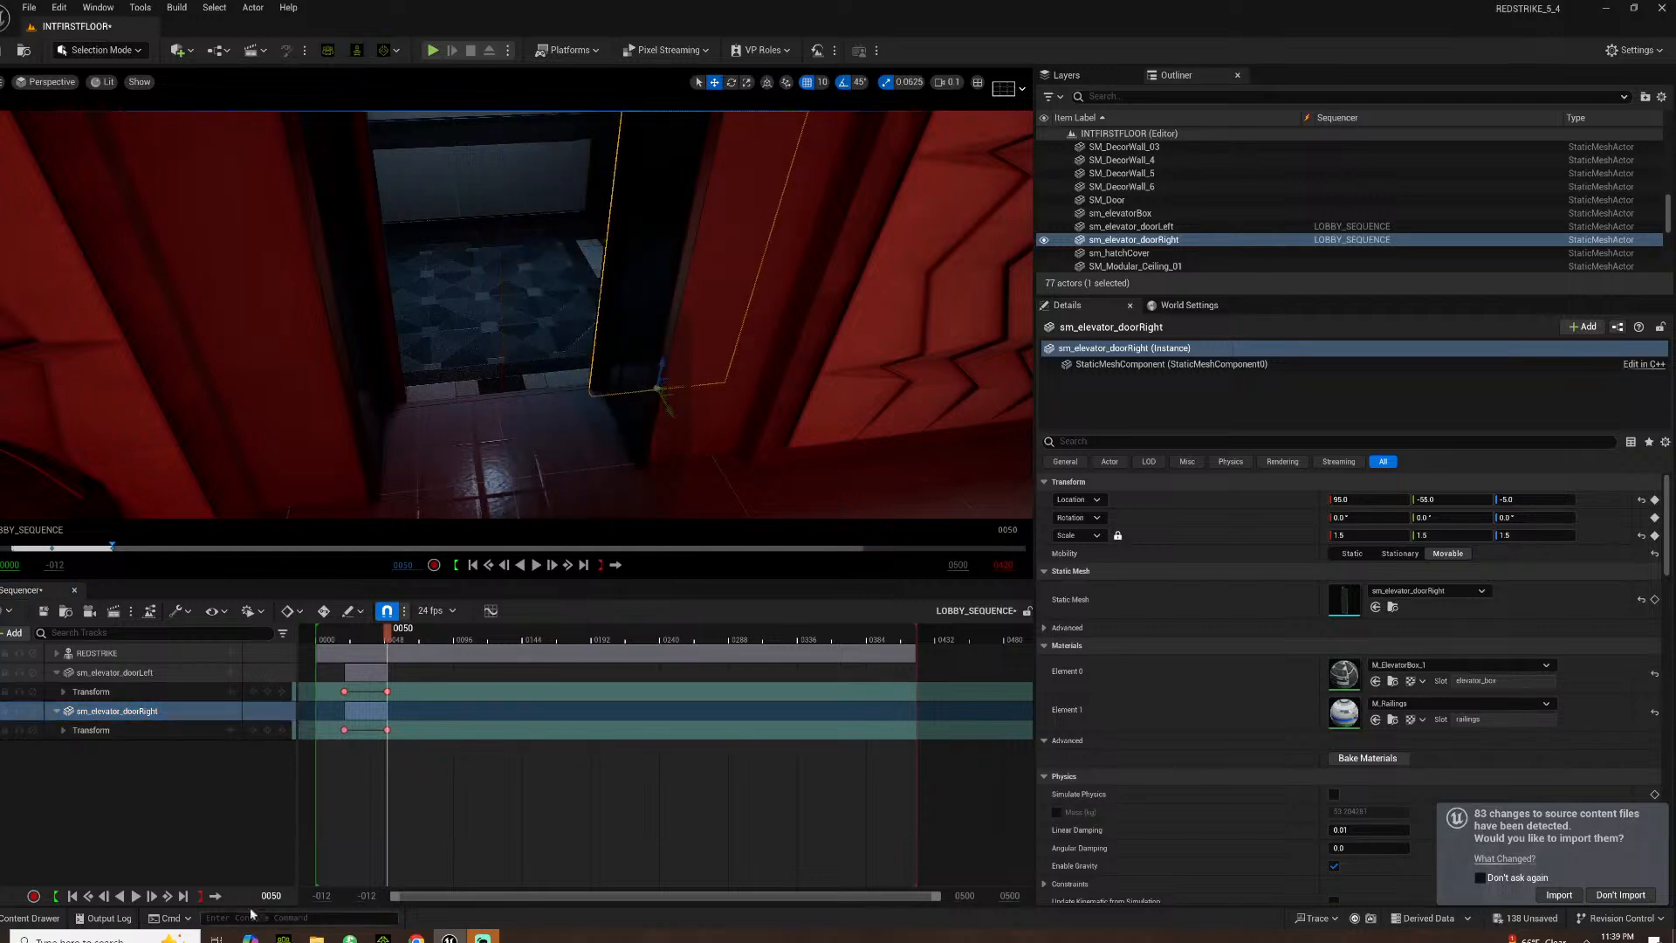
Play the sequence through to frame 192 and add Transform keyframes there for both open elevator doors
click(181, 815)
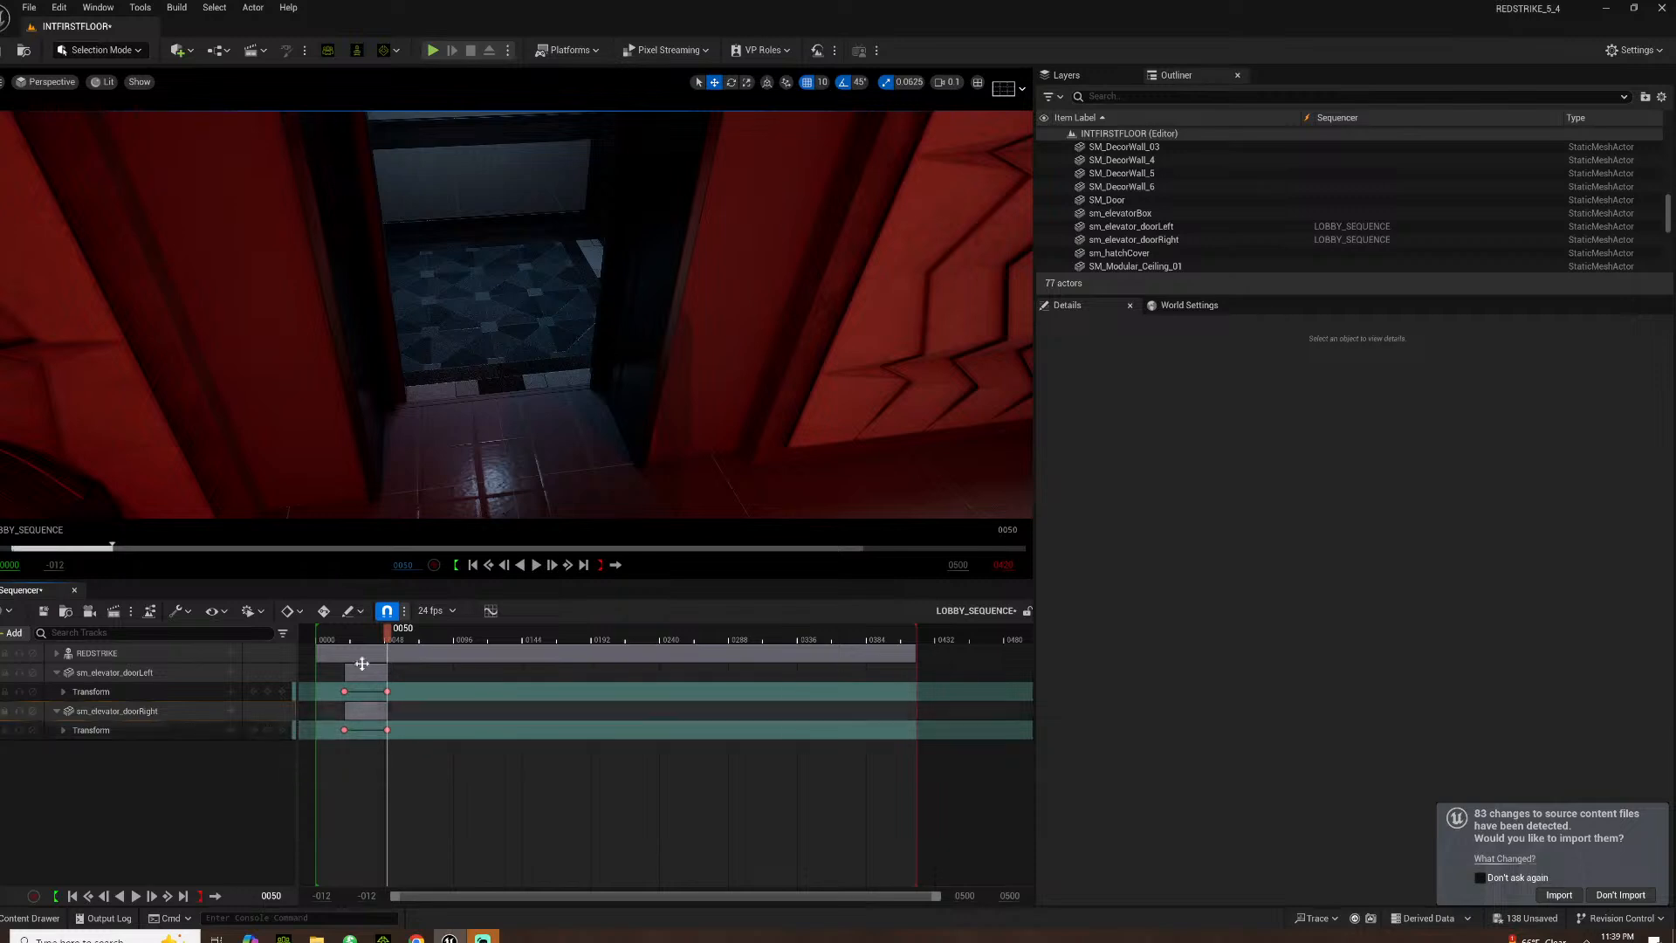
click(338, 632)
key(space)
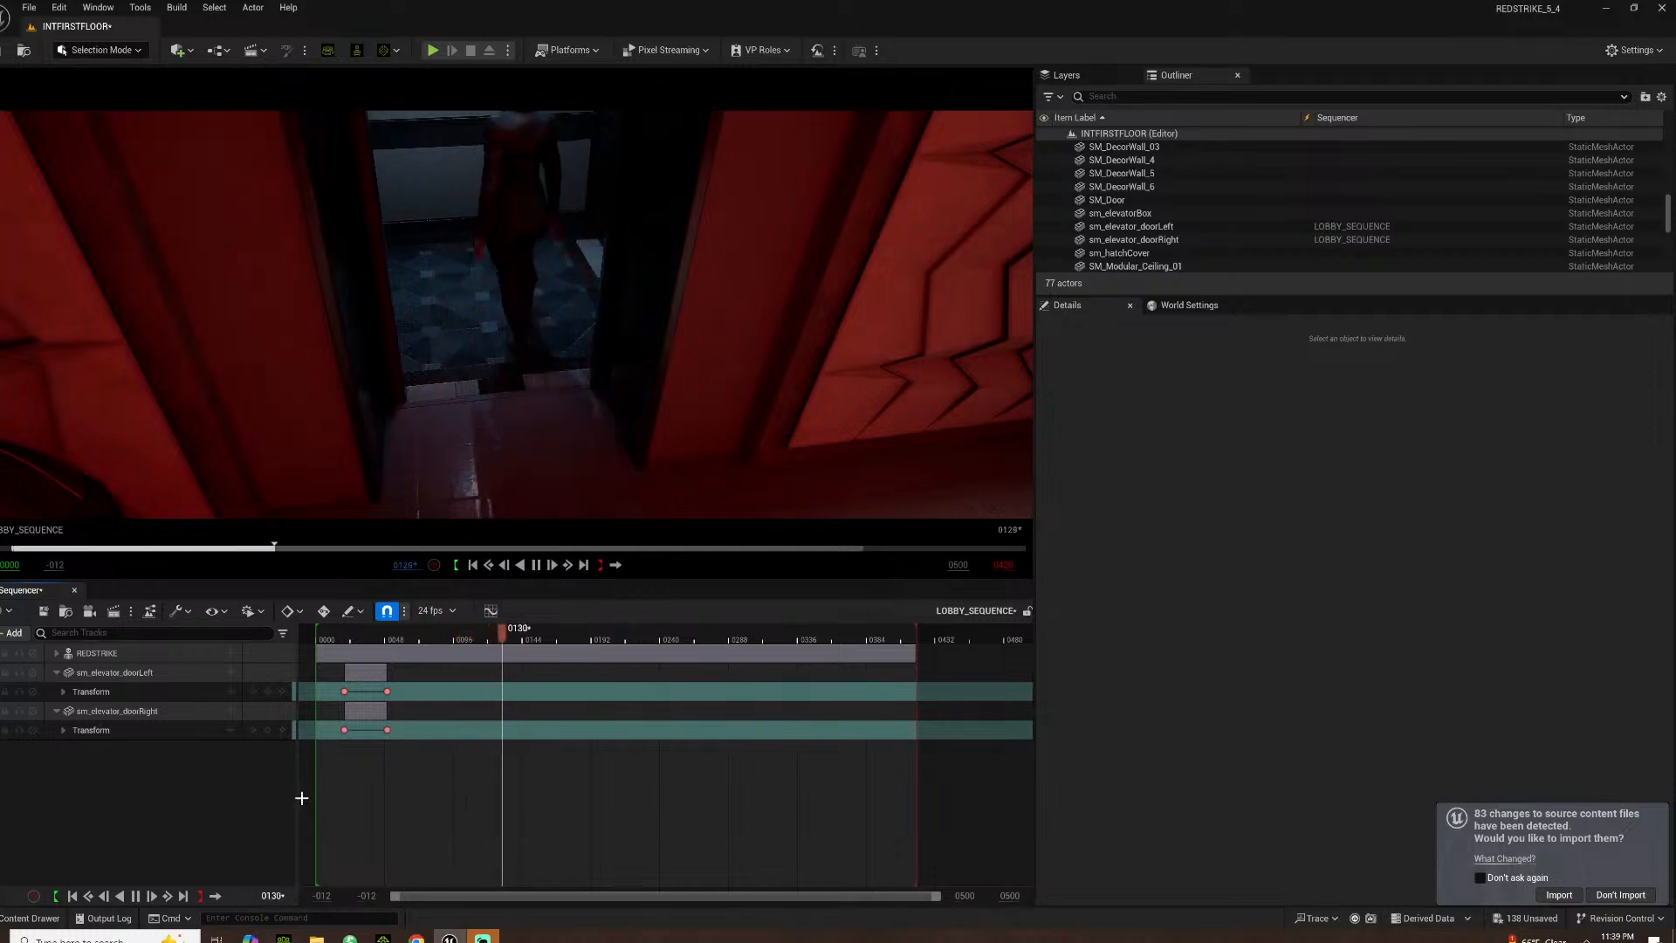
key(space)
key(space)
key(space)
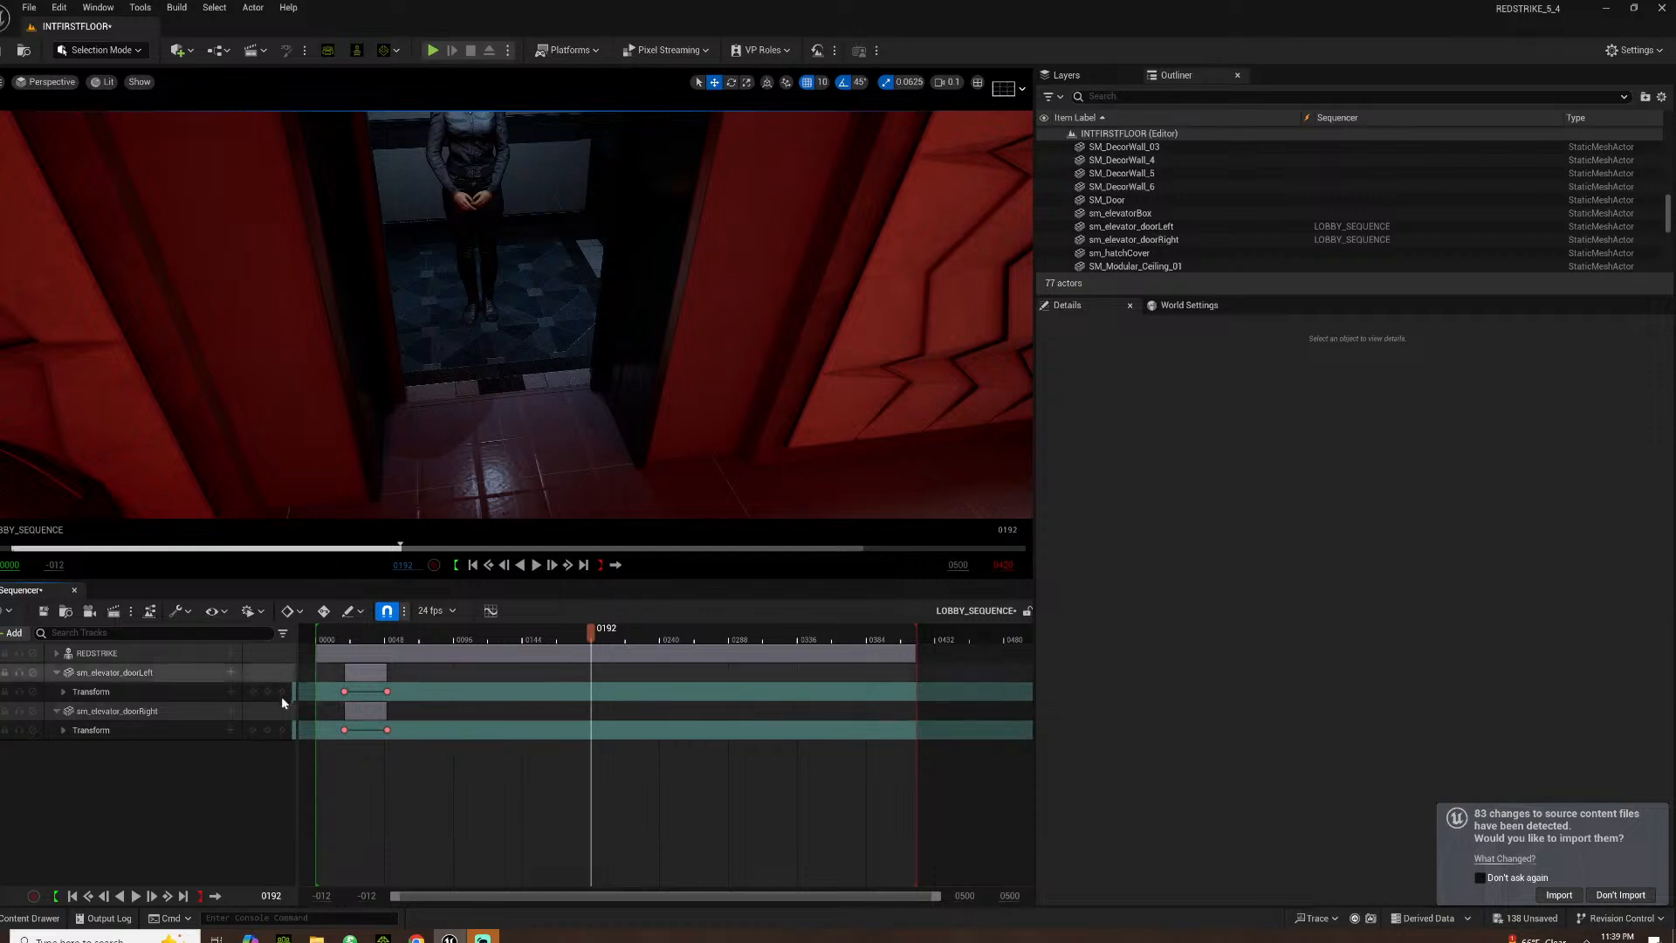
click(267, 692)
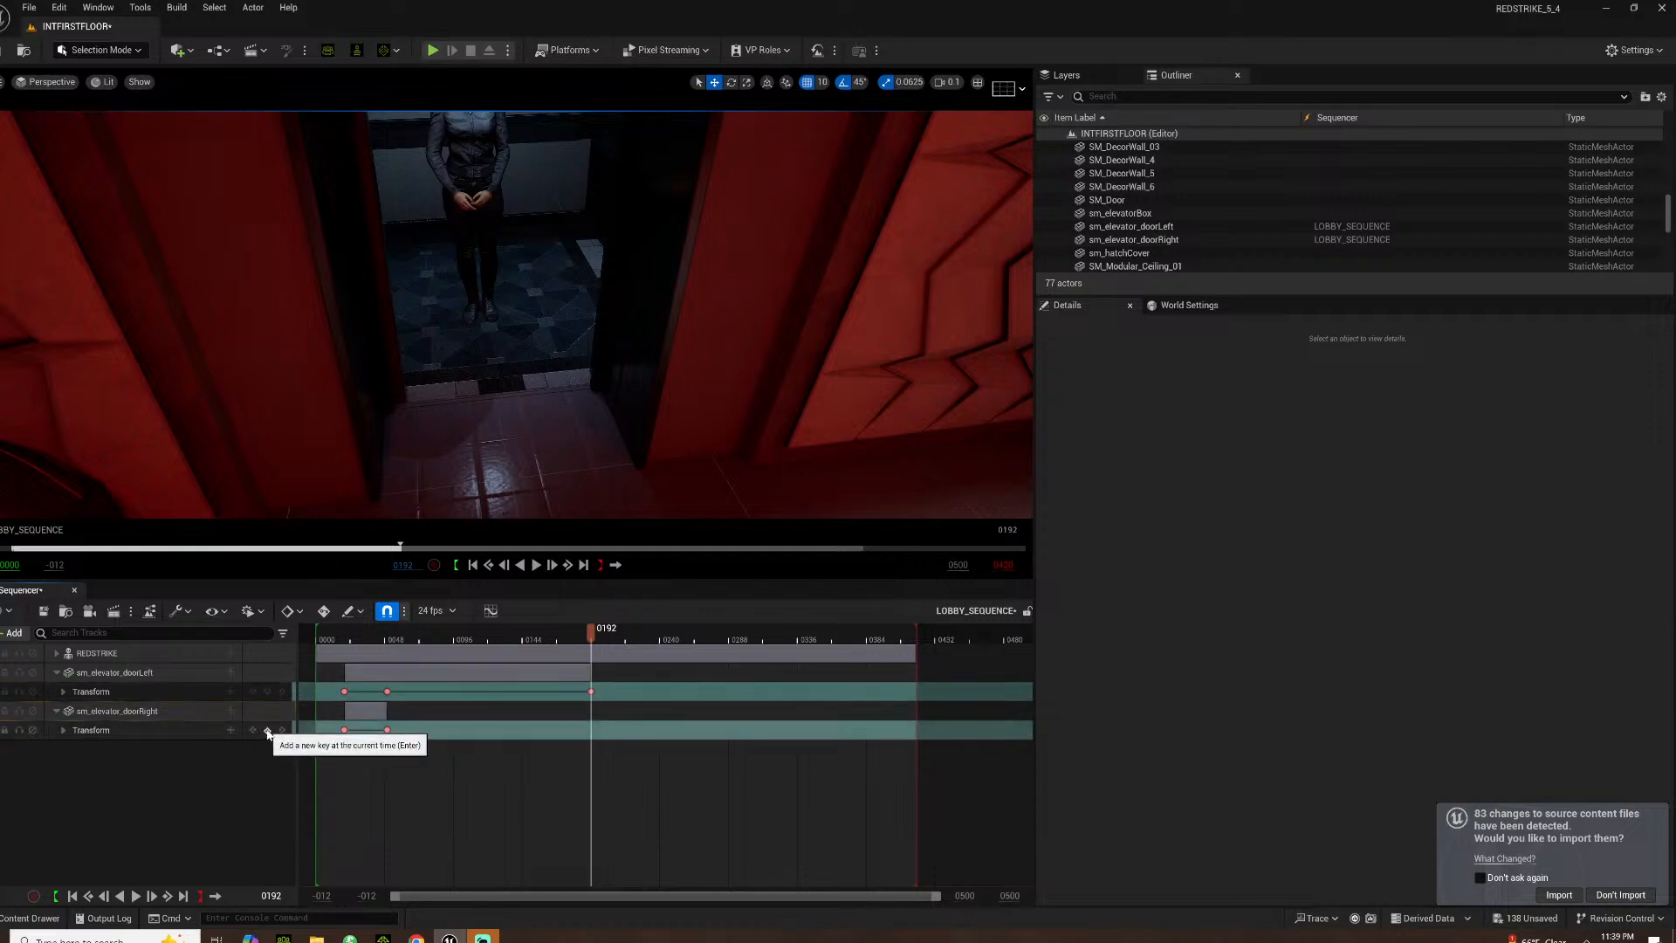
click(267, 730)
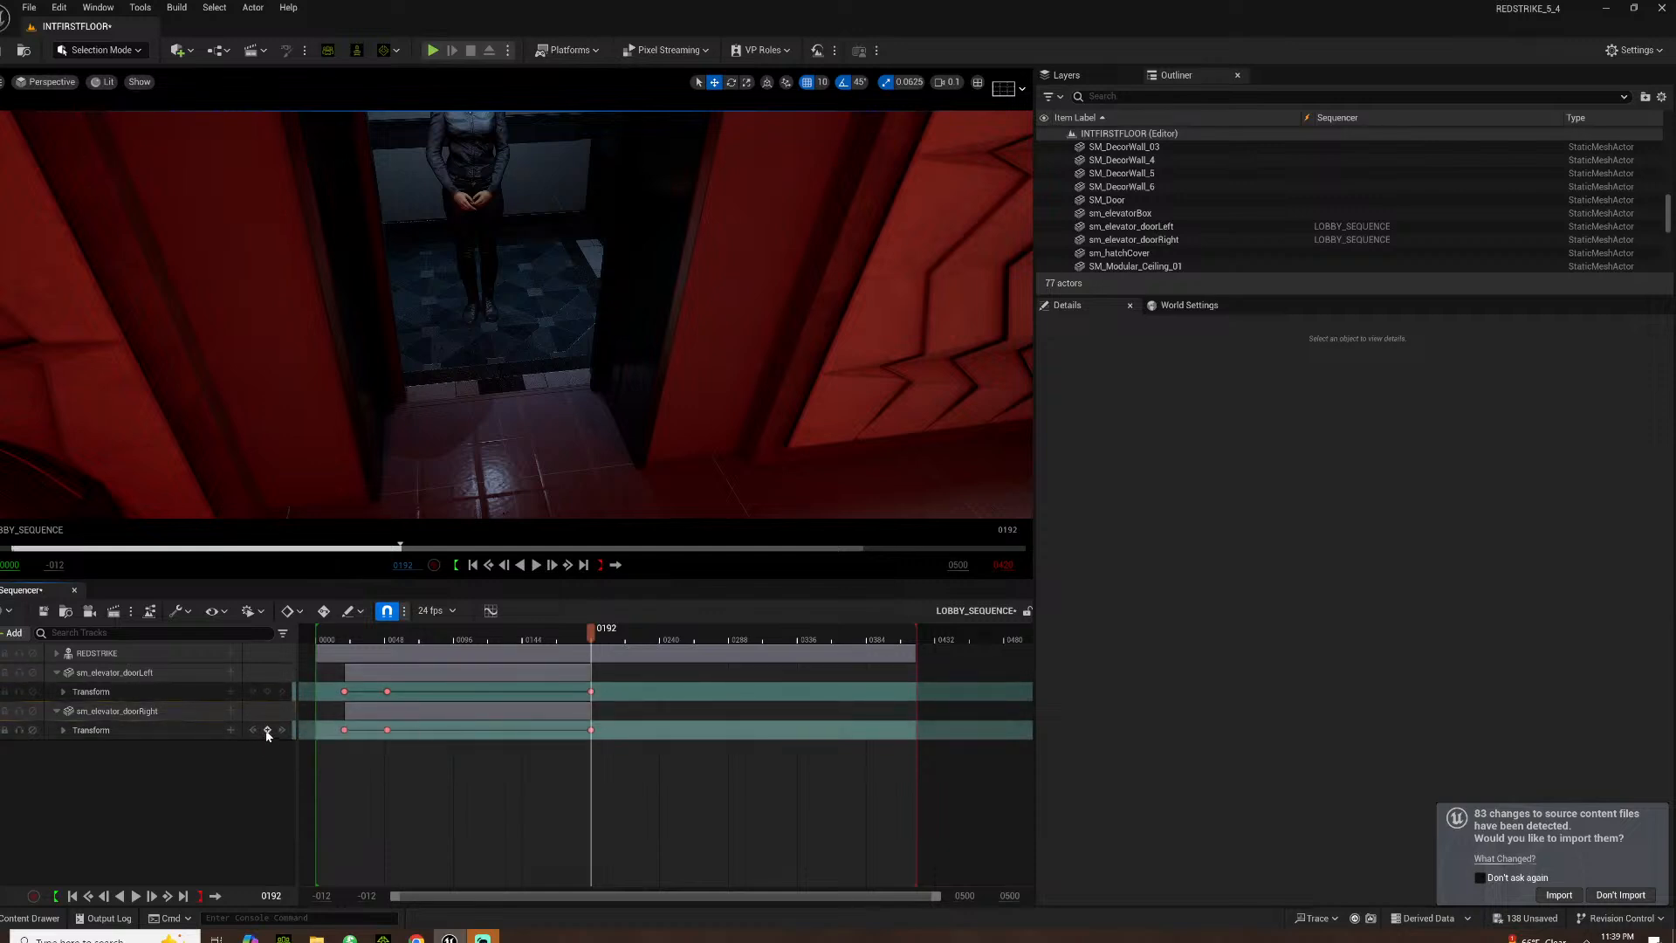
At frame 222, slide the elevator doors closed, with sm_elevator_doorLeft at X -35 and sm_elevator_doorRight at X 45
drag(592, 630, 642, 640)
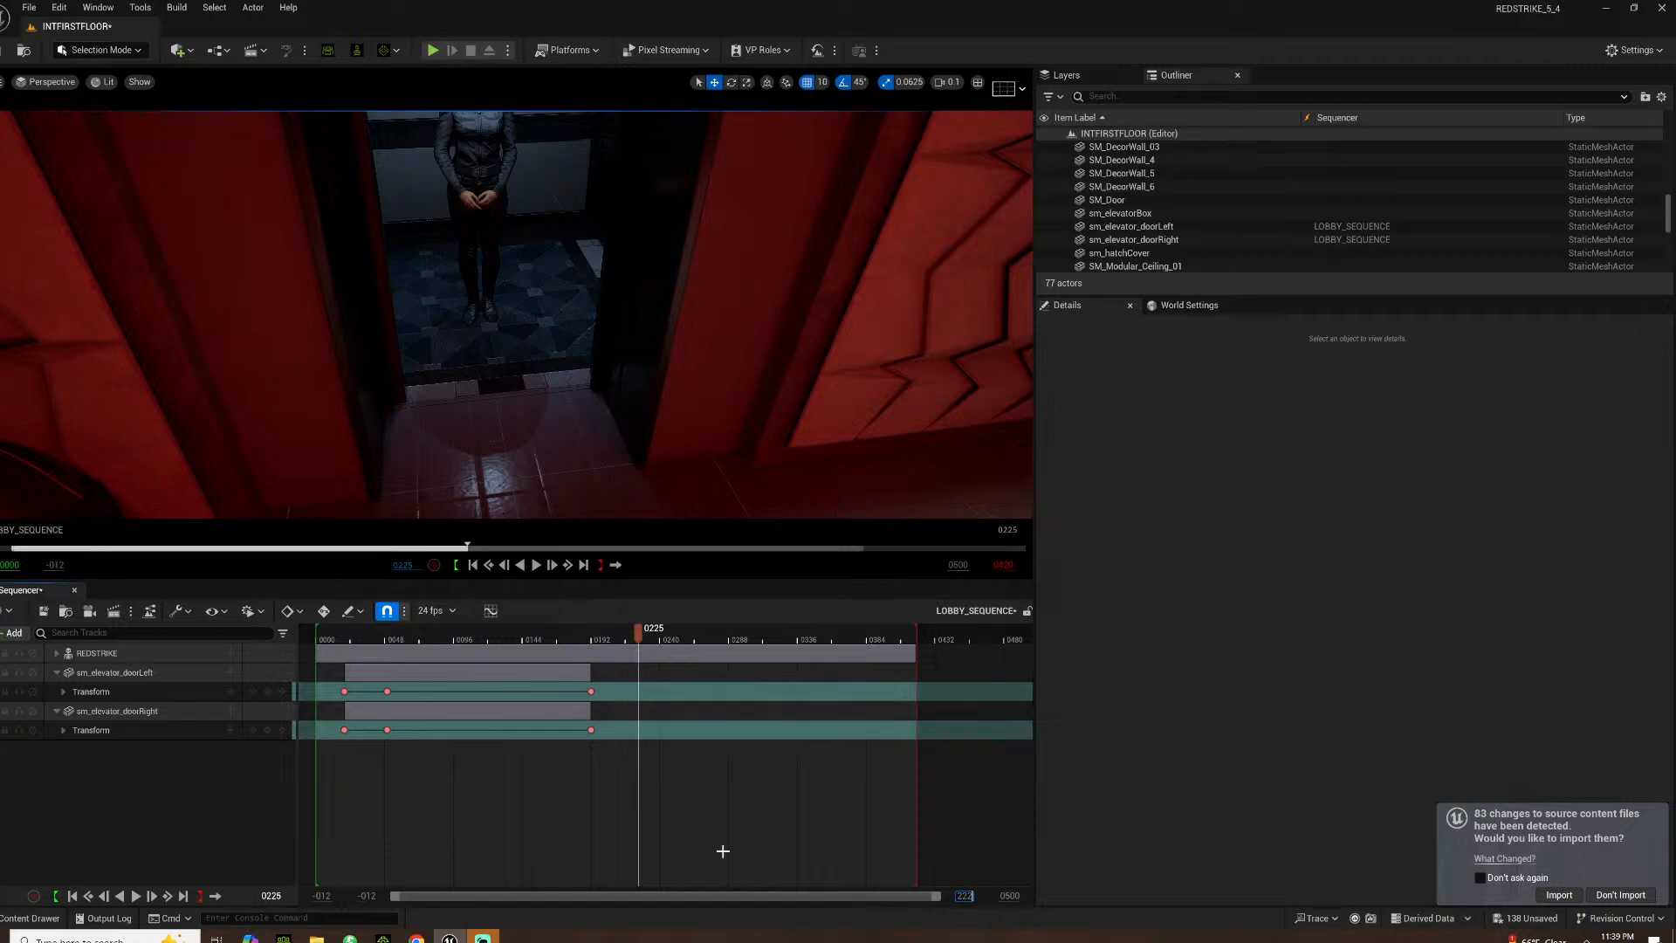
key(Return)
drag(491, 892, 568, 892)
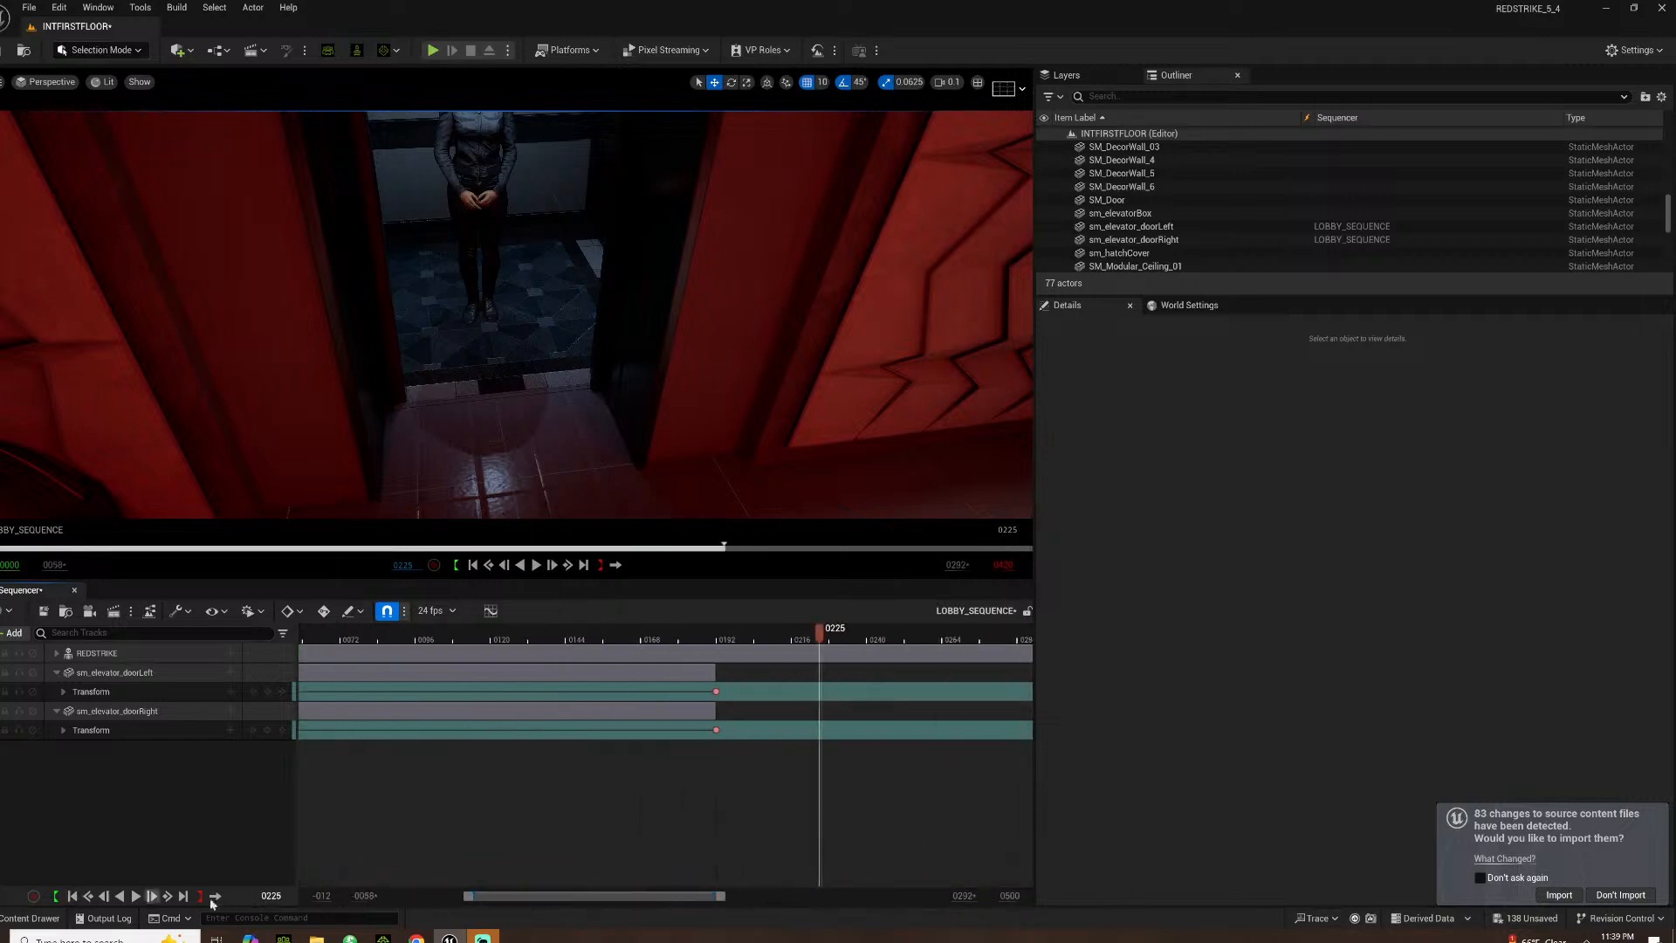
text(222)
key(Return)
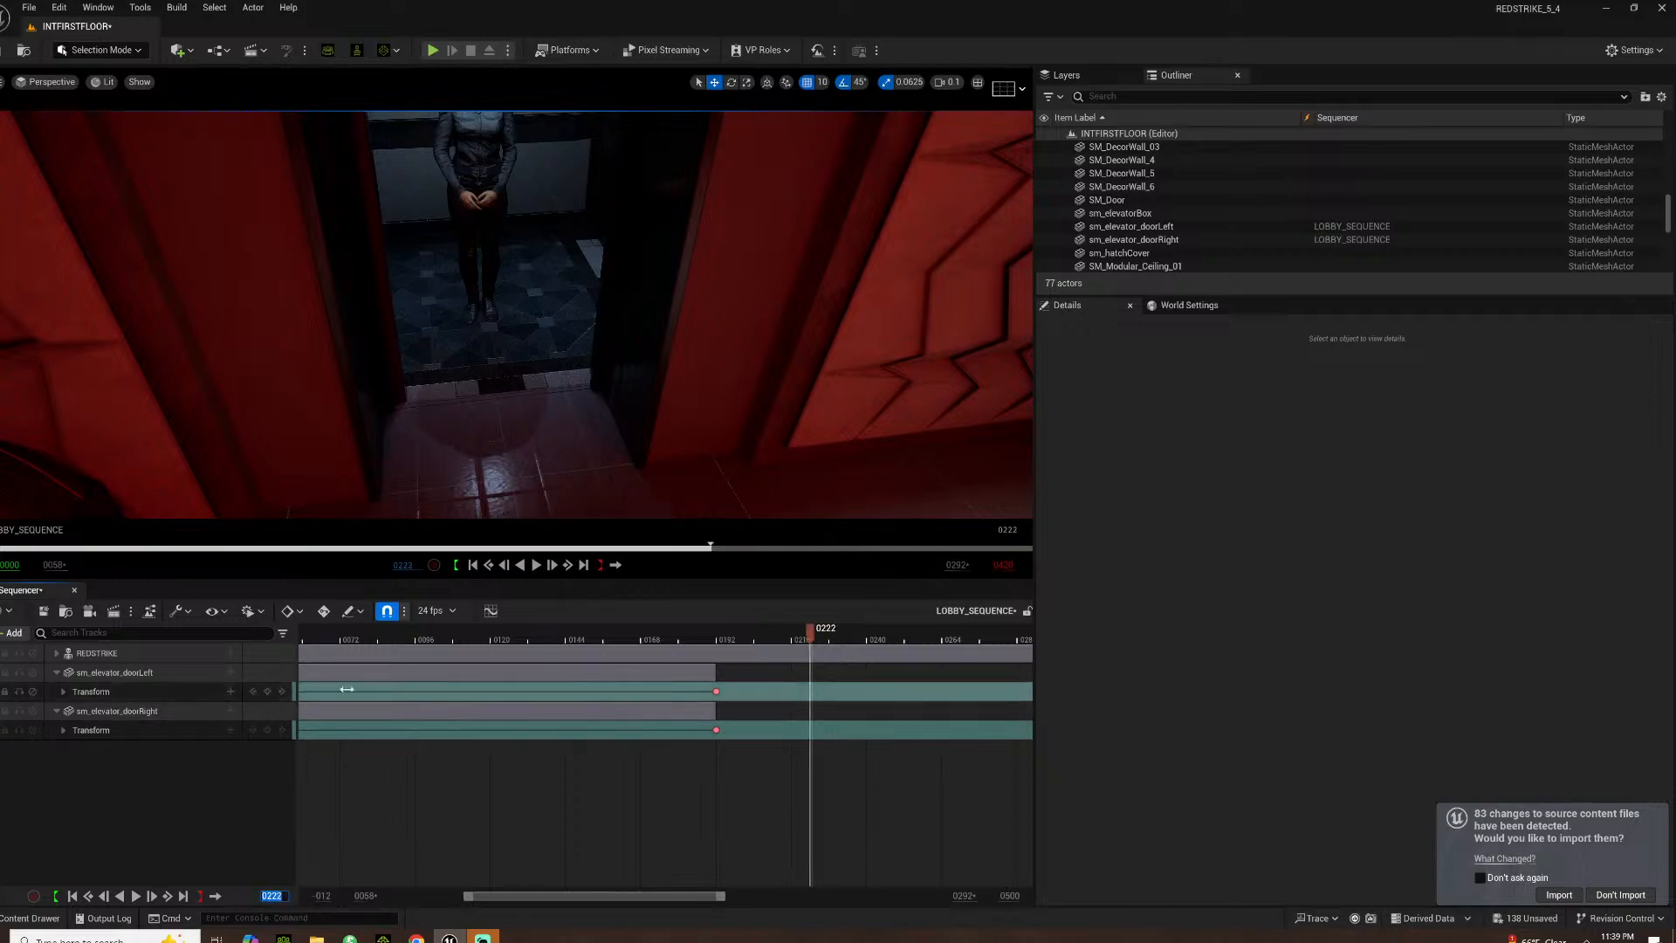
click(388, 390)
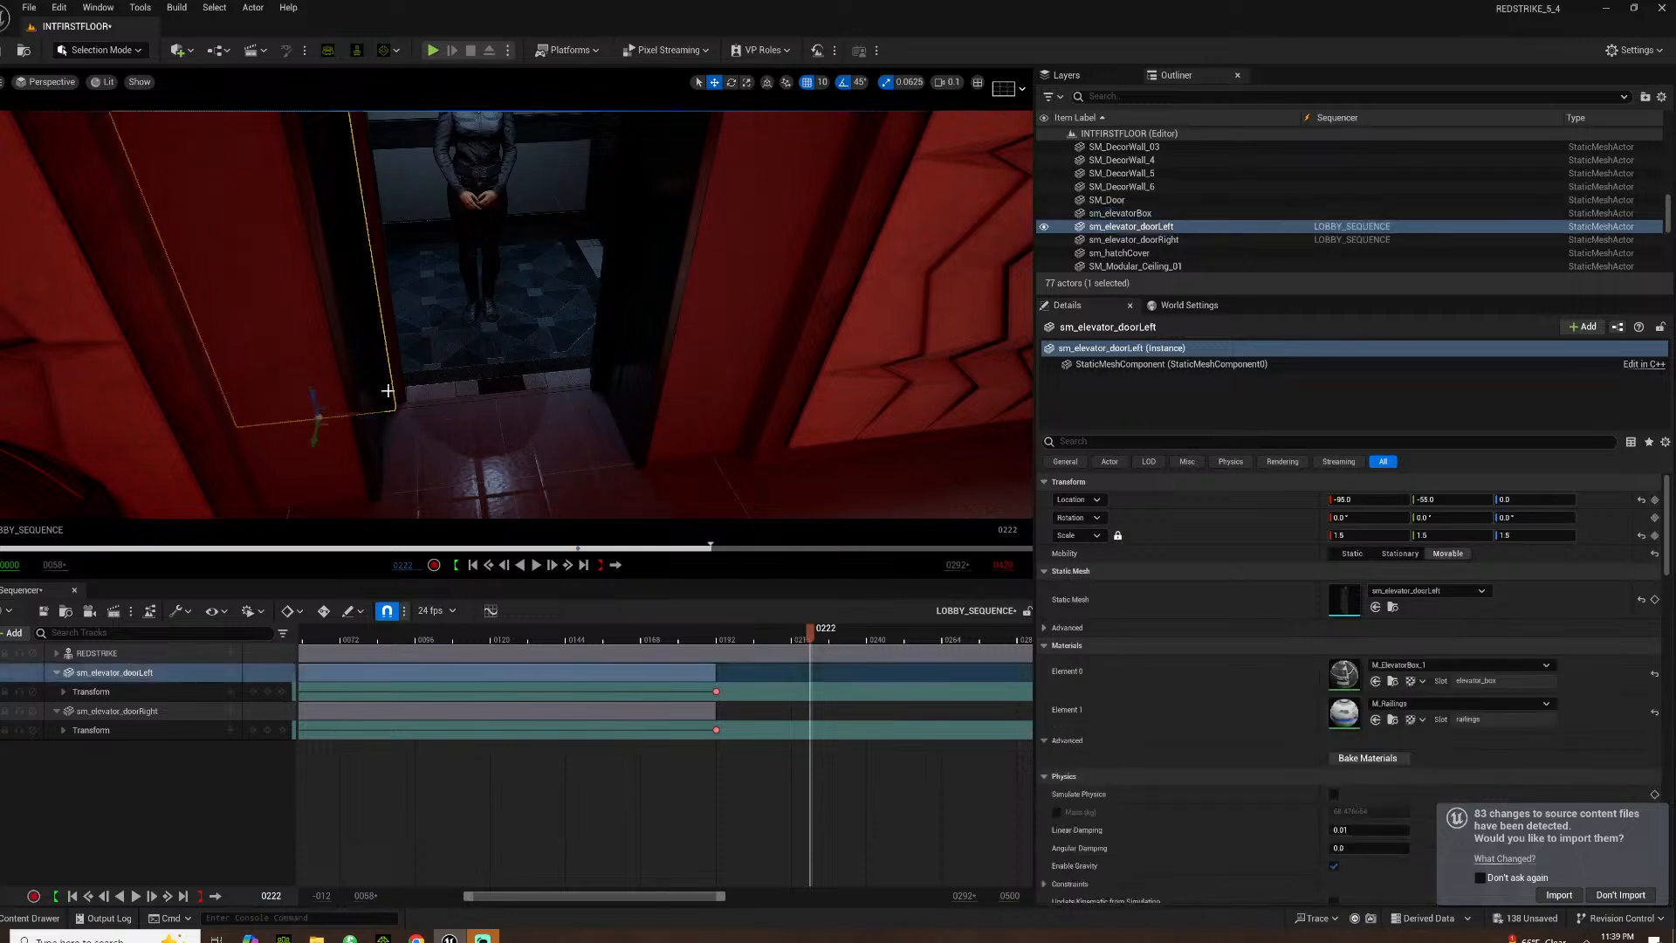
drag(361, 415, 453, 417)
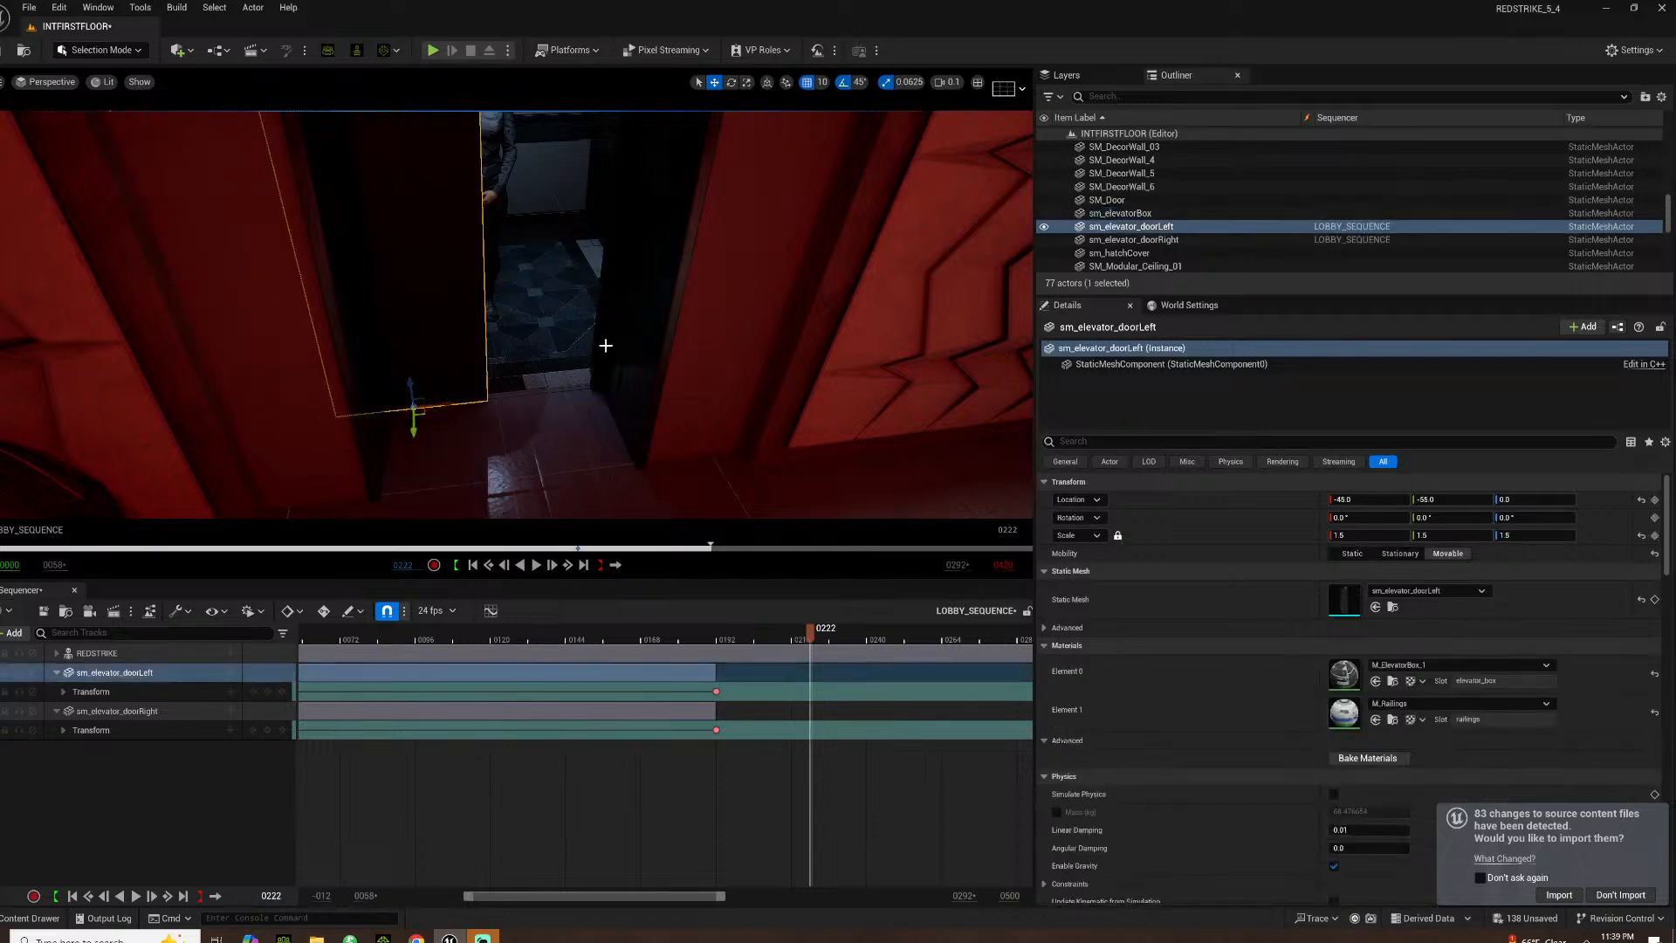
click(604, 372)
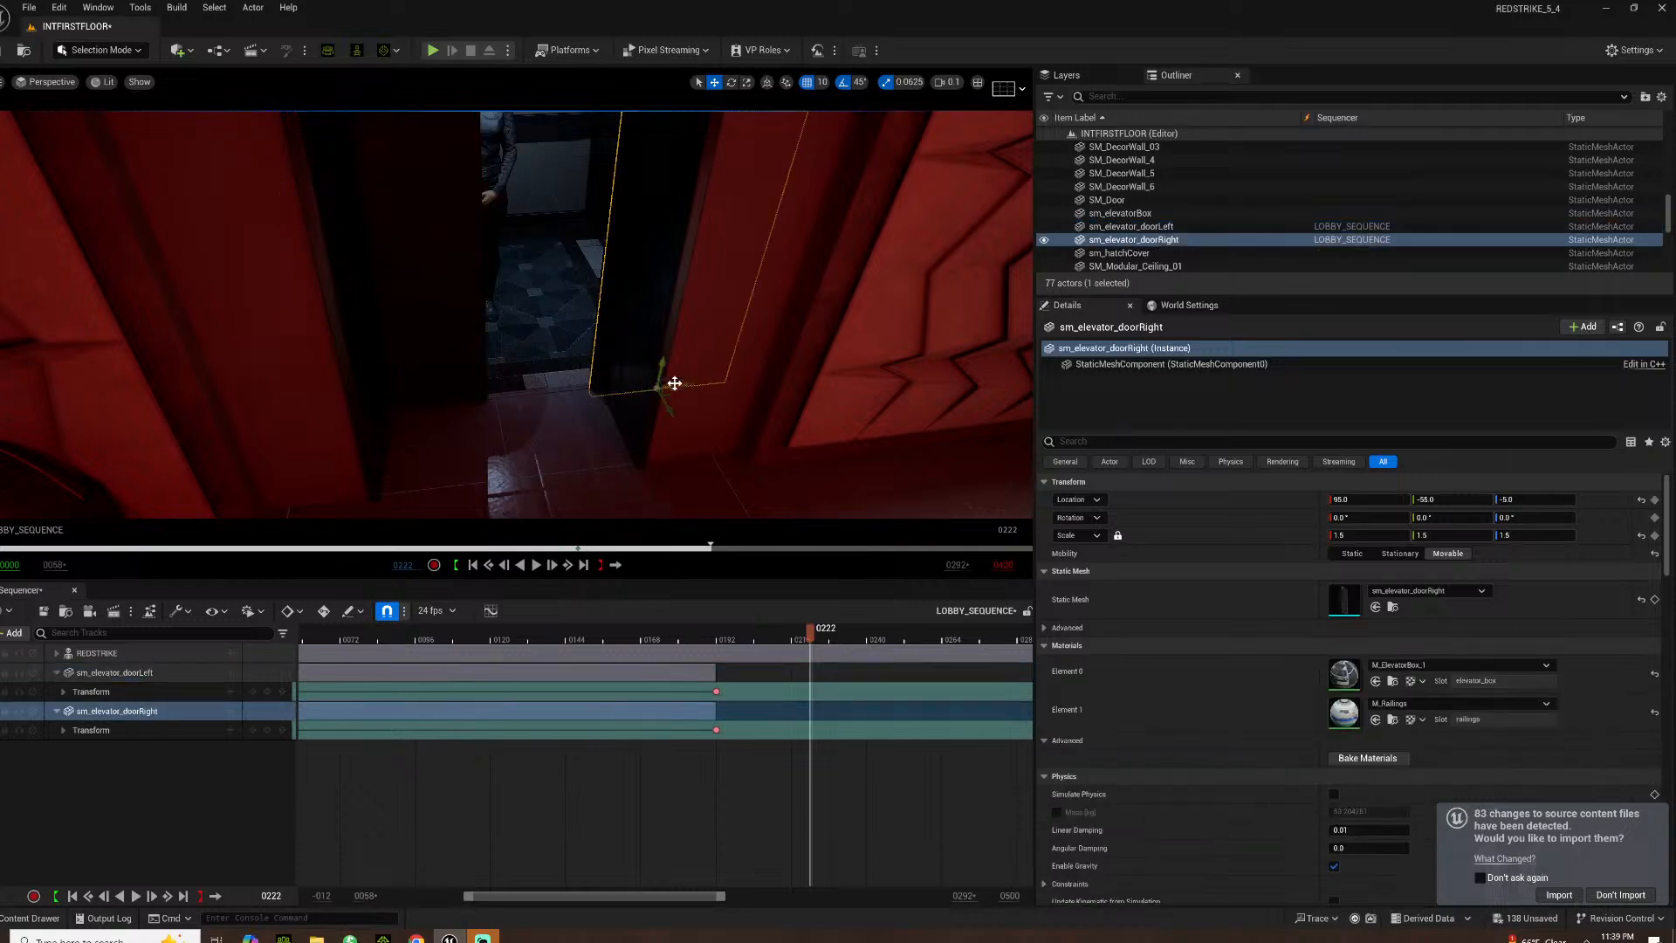
drag(676, 386, 600, 394)
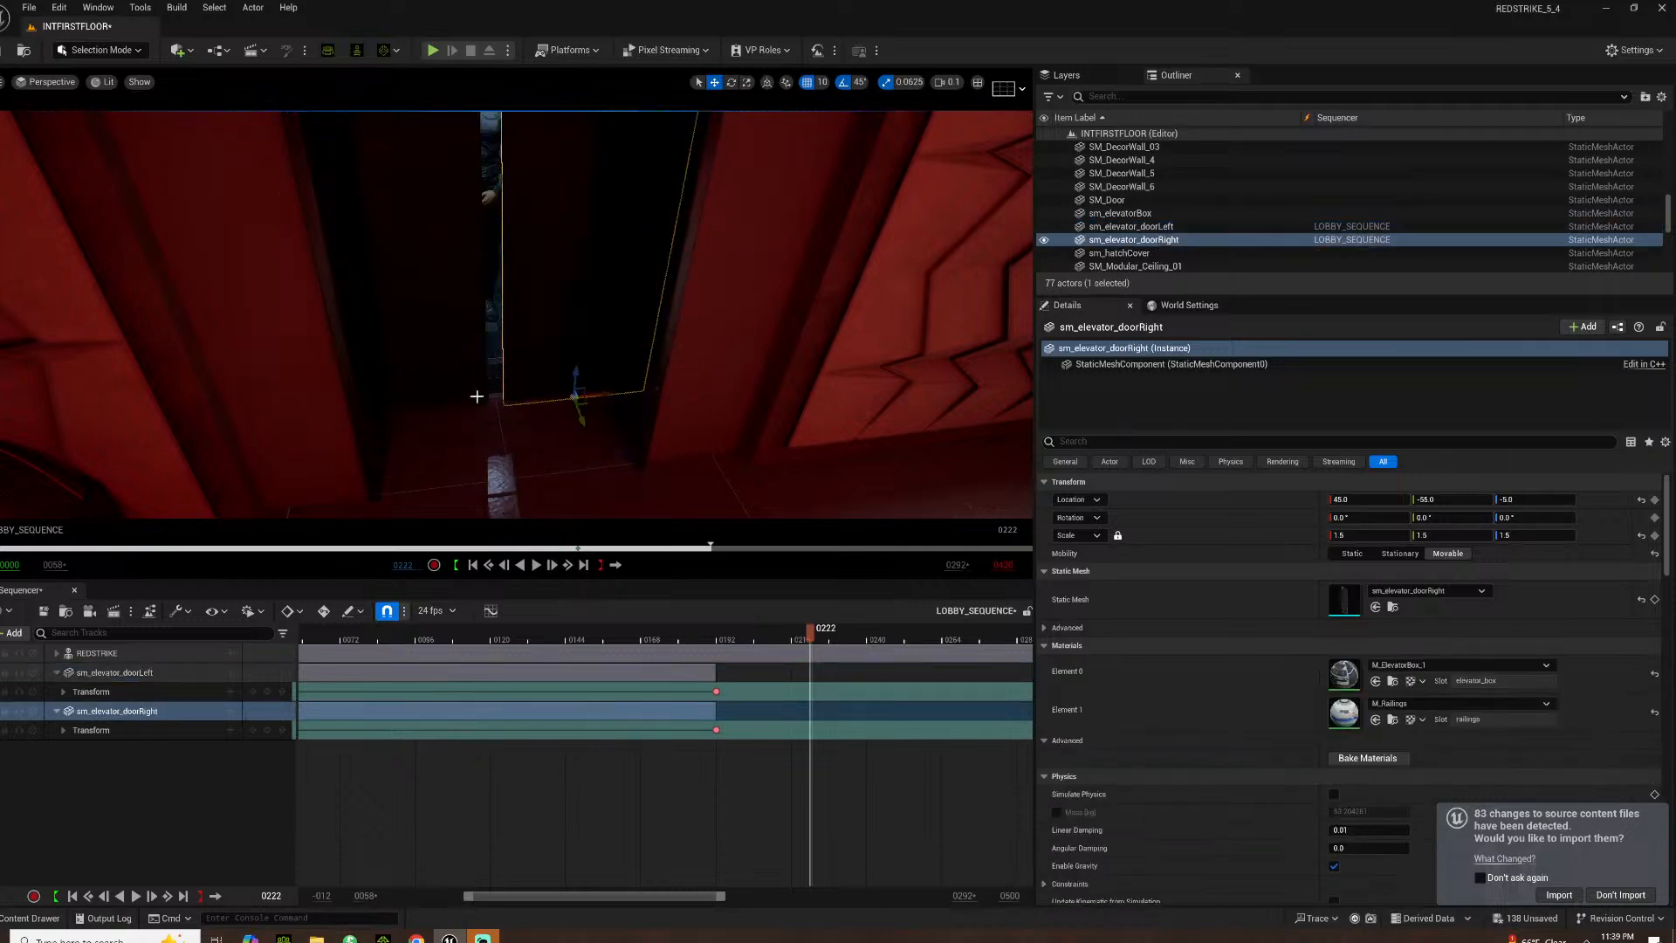
click(441, 409)
drag(453, 406, 466, 402)
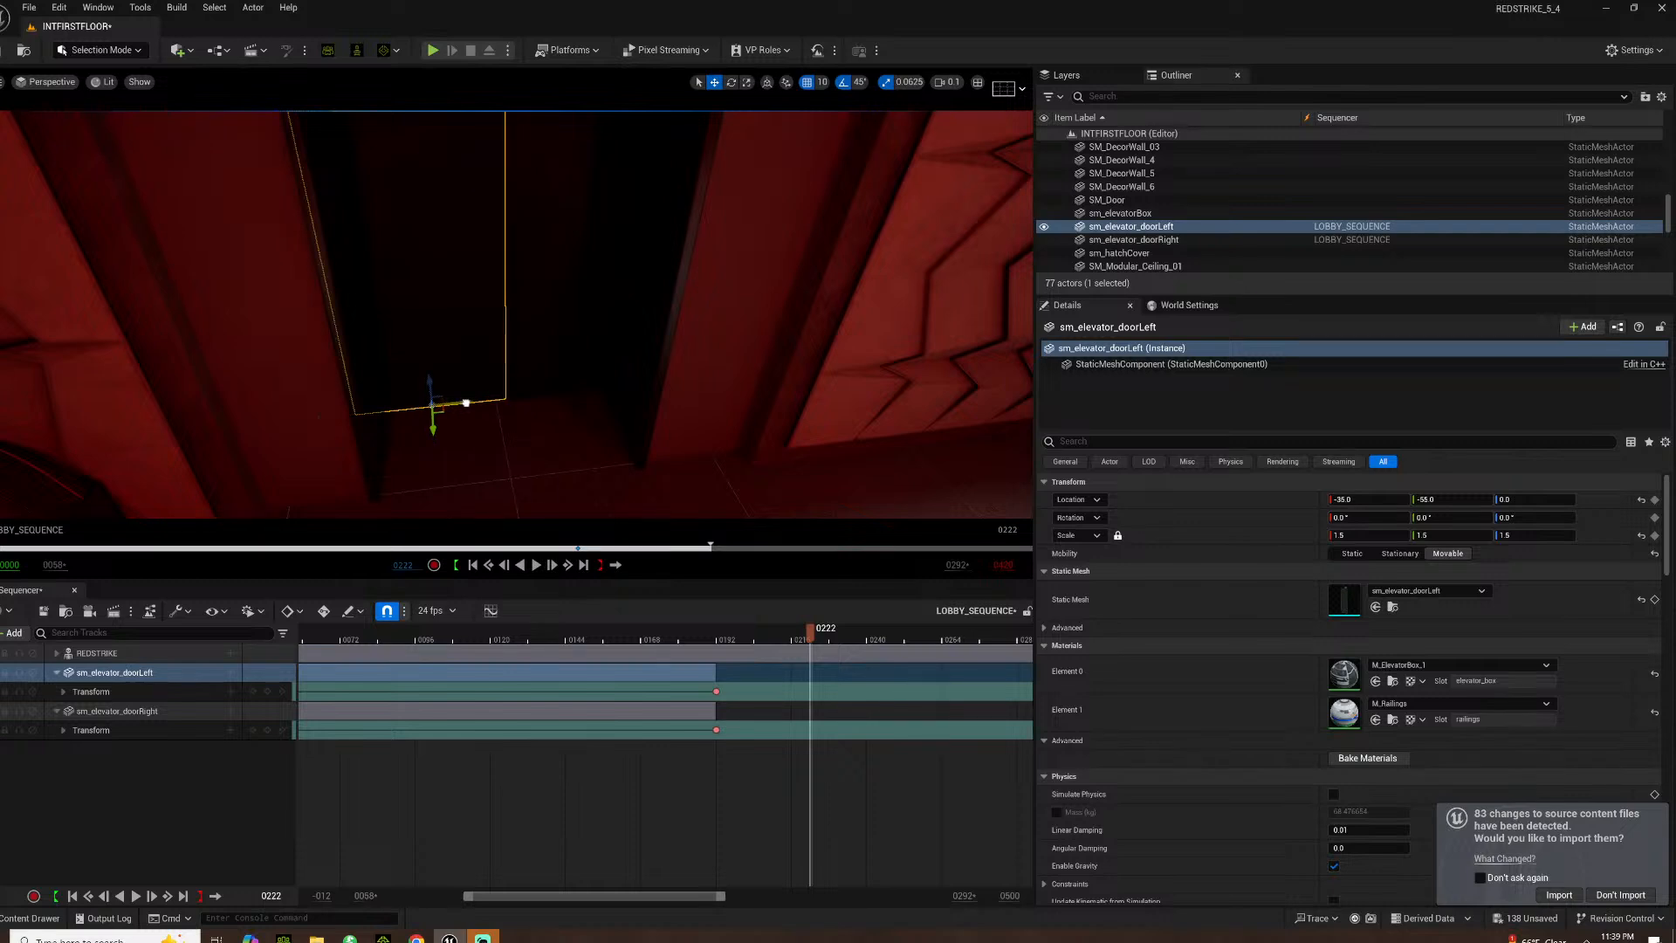
Add Transform keyframes for both elevator doors at frame 222
click(216, 786)
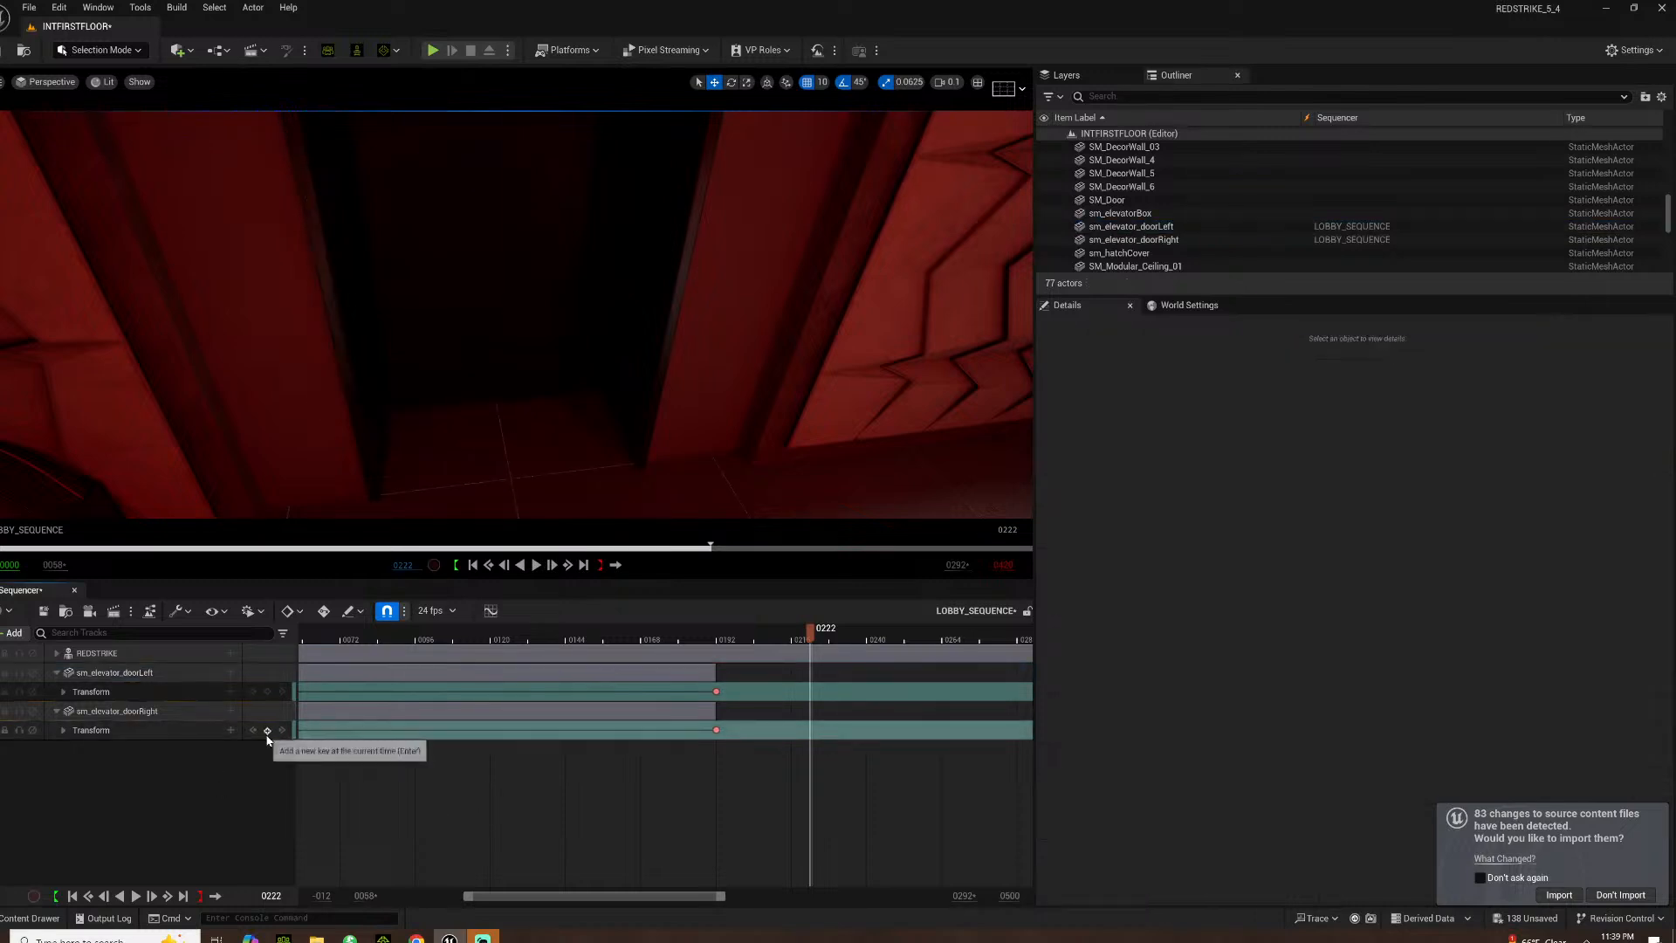
click(267, 730)
click(268, 692)
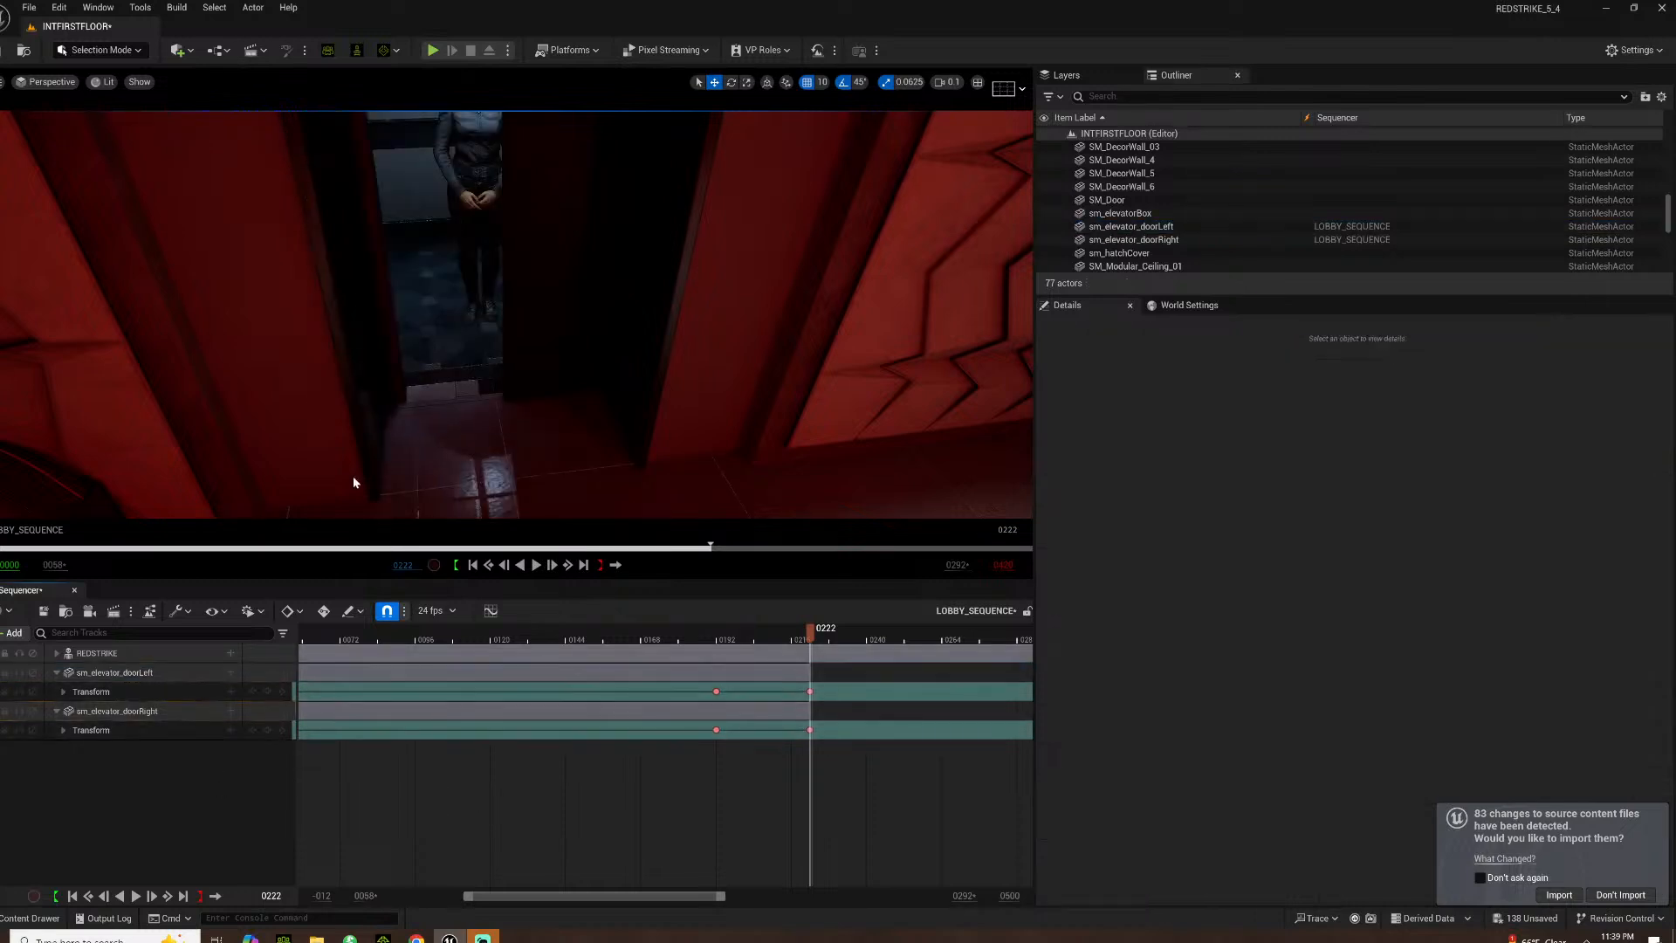
Slide sm_elevator_doorLeft to its closed position at X -35 on the frame 222 keyframe
click(386, 361)
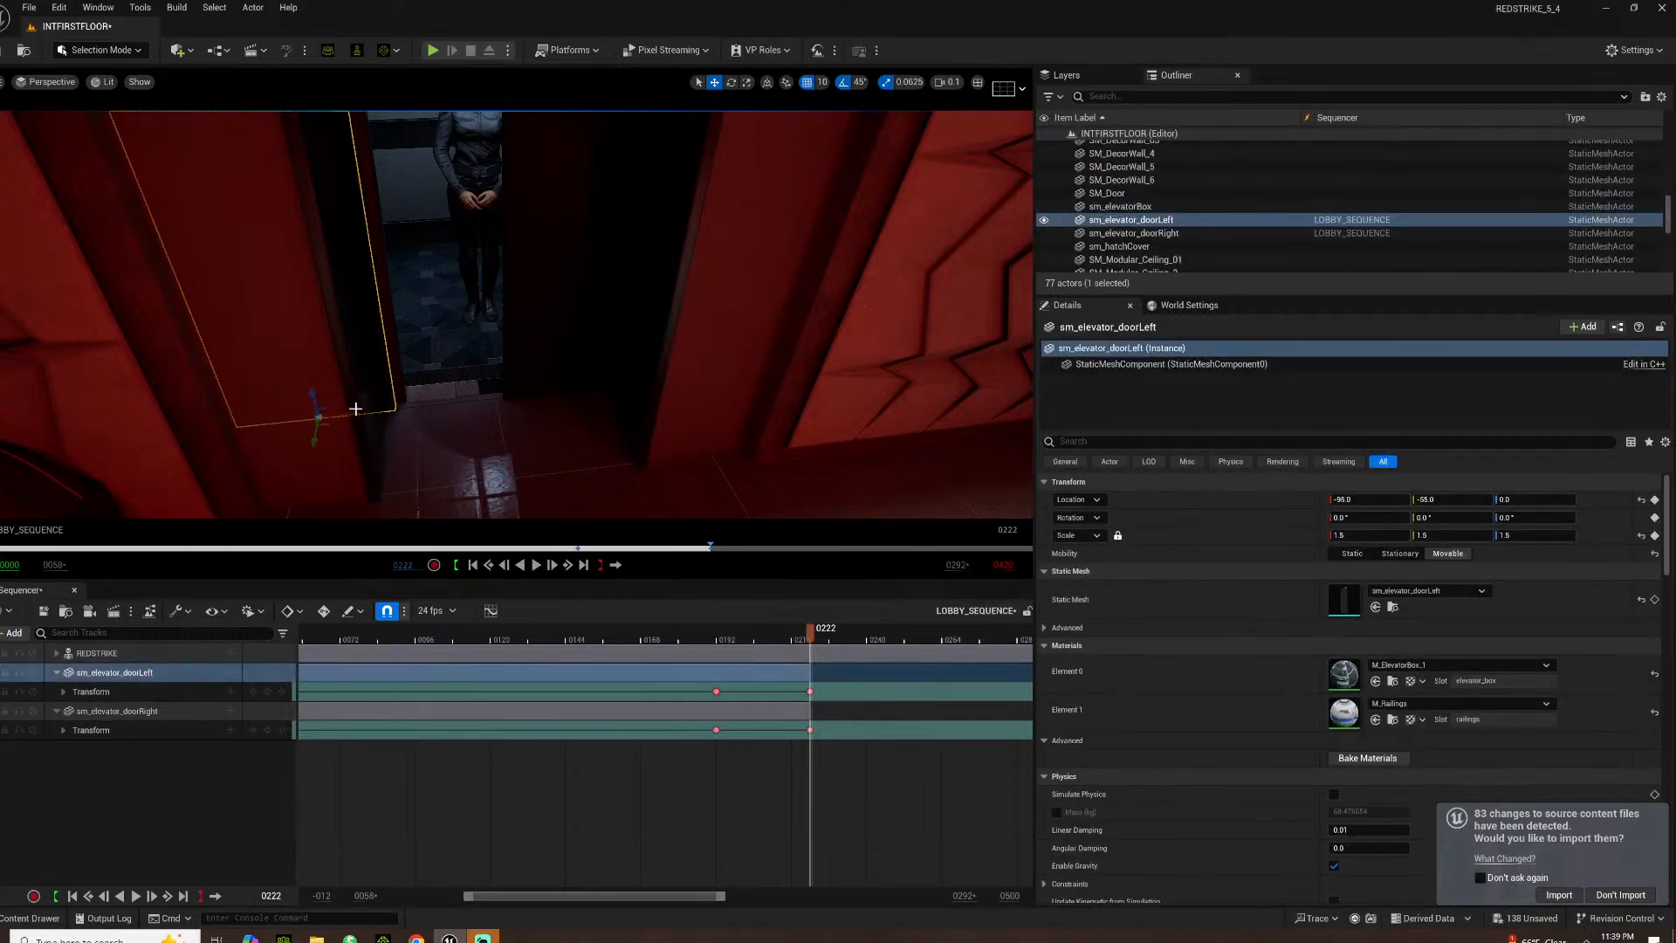
drag(352, 417, 467, 413)
click(268, 693)
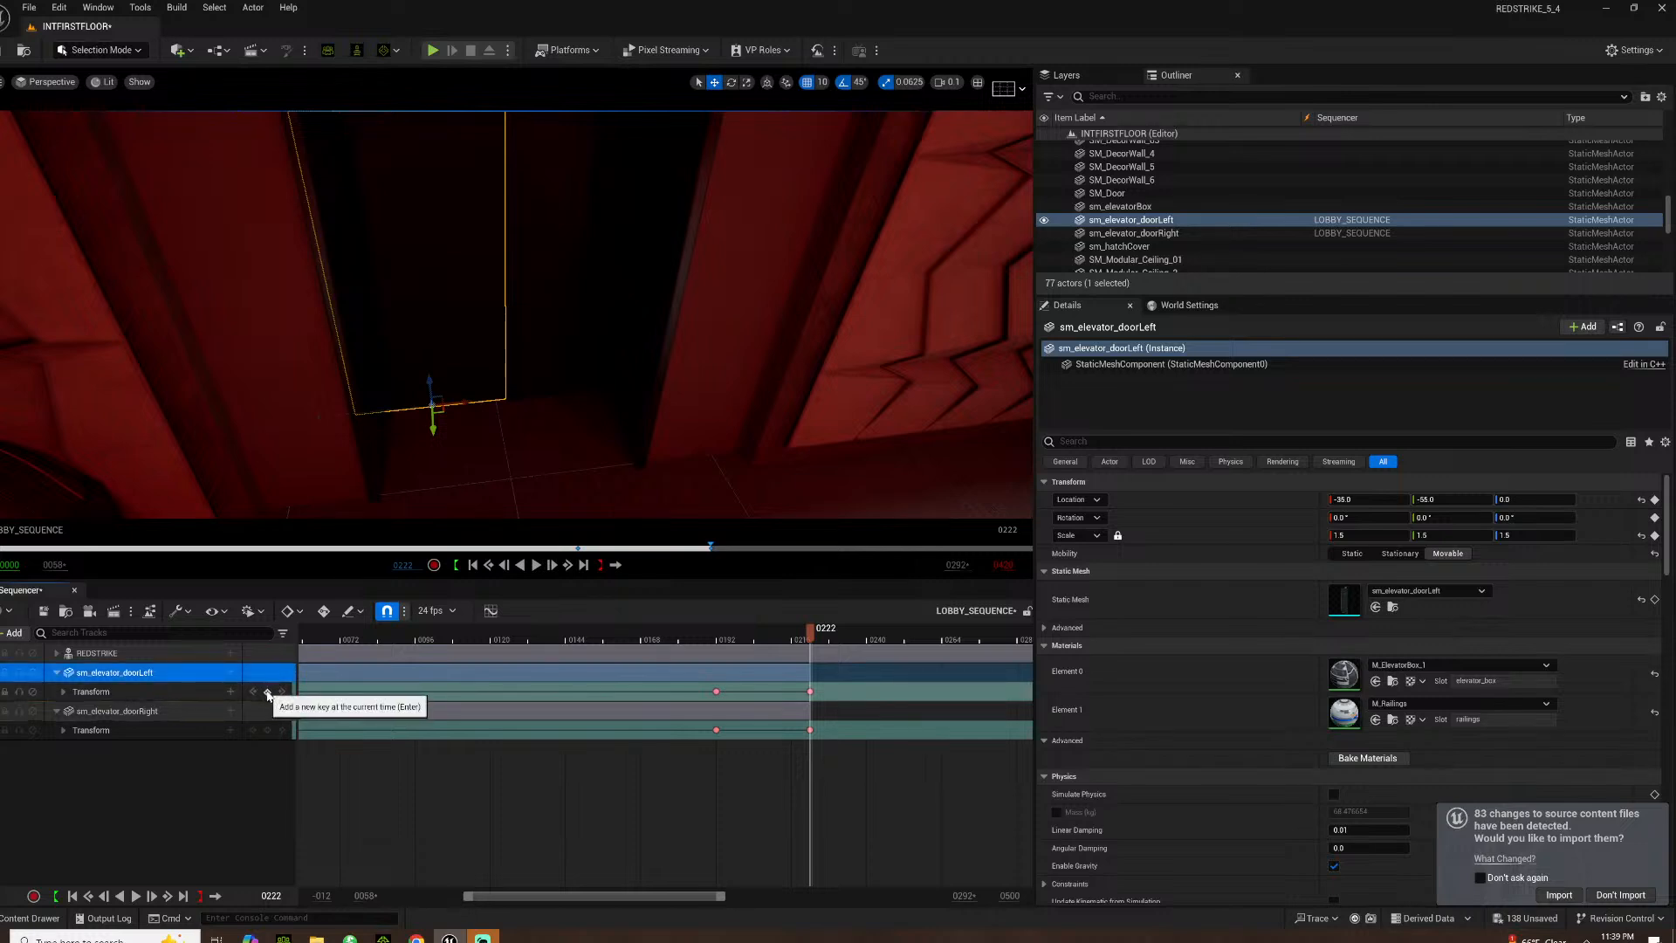
Play back the elevator doors closing and show all of the door keyframes in the timeline
click(687, 640)
key(space)
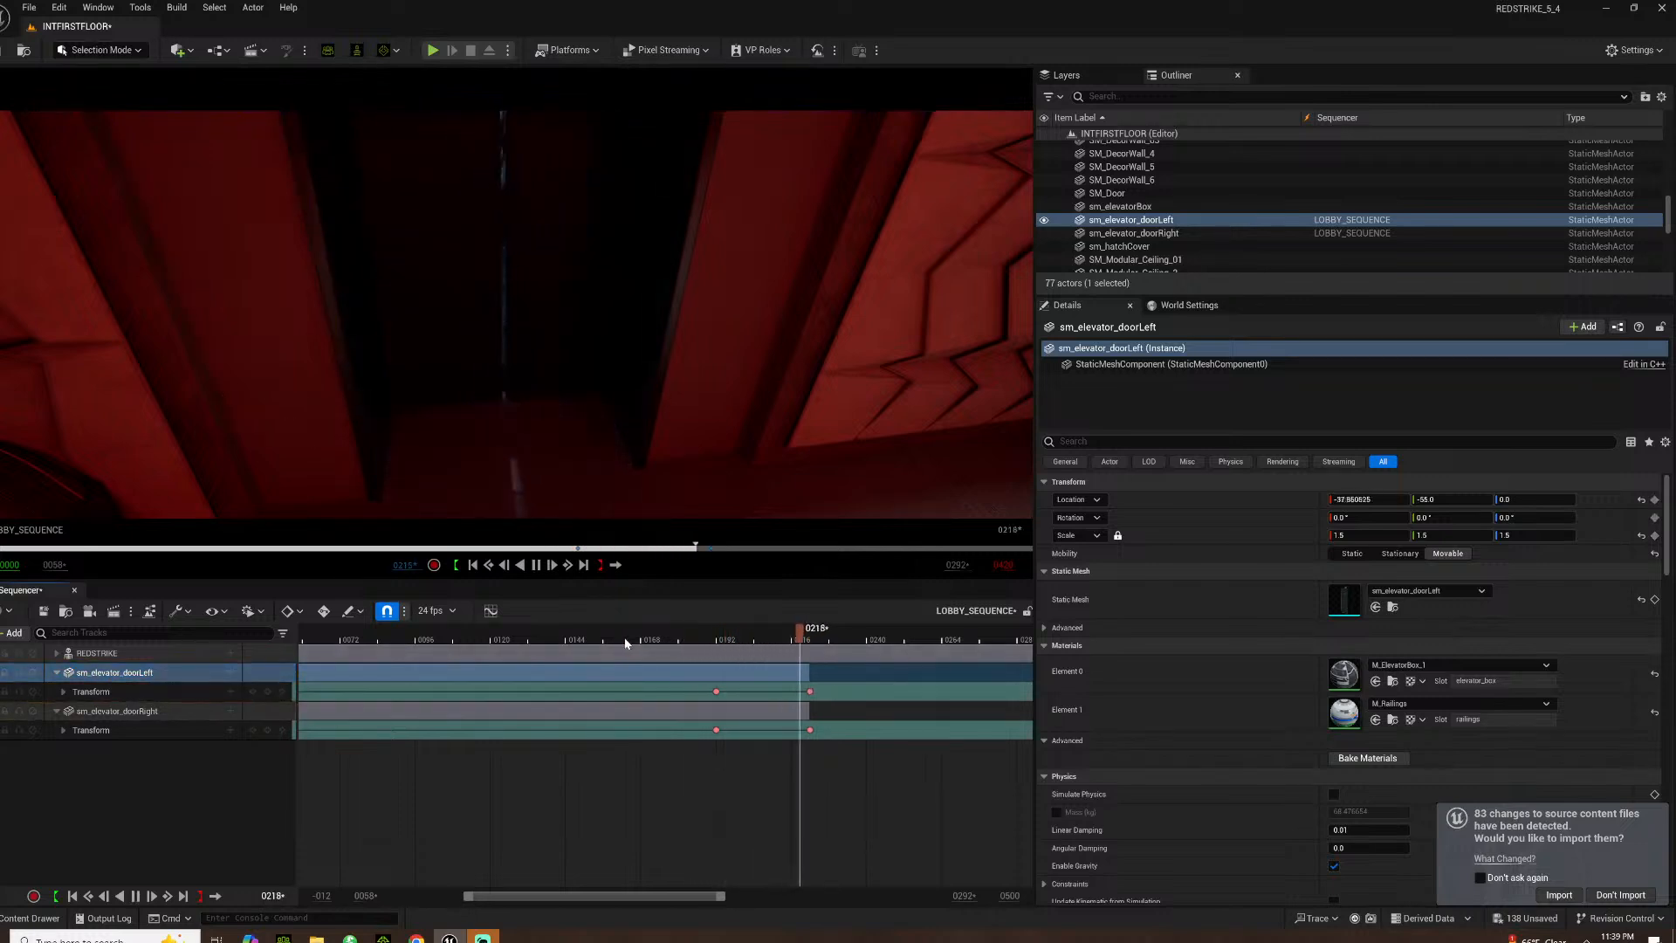
key(space)
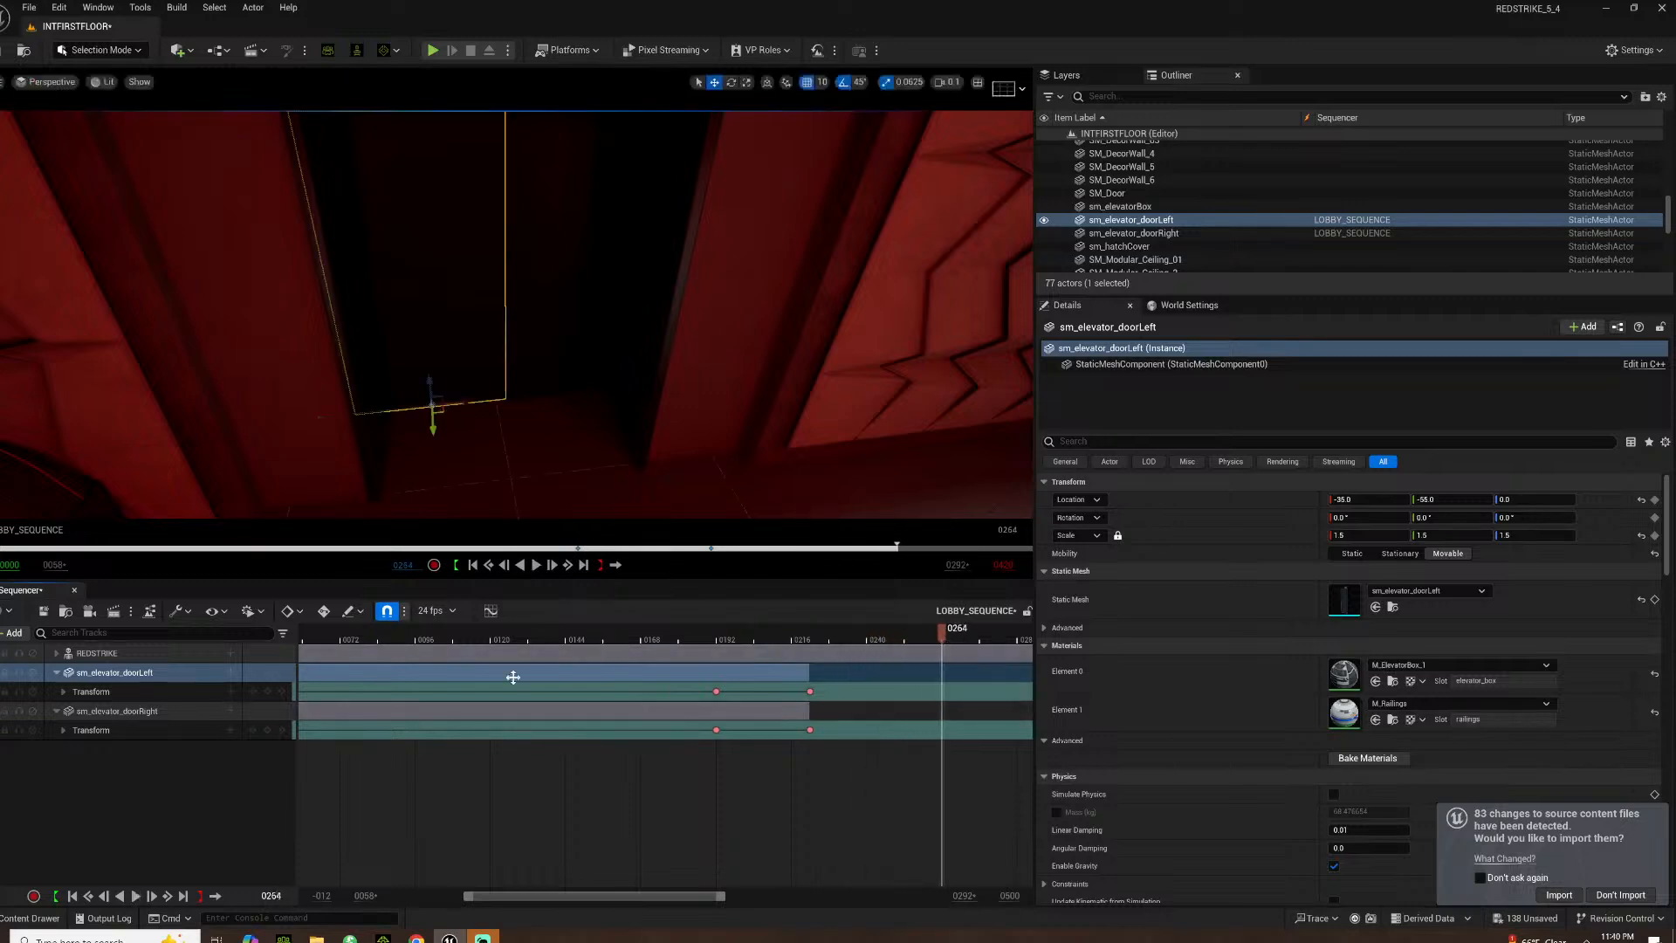
drag(704, 899, 856, 899)
drag(624, 900, 388, 886)
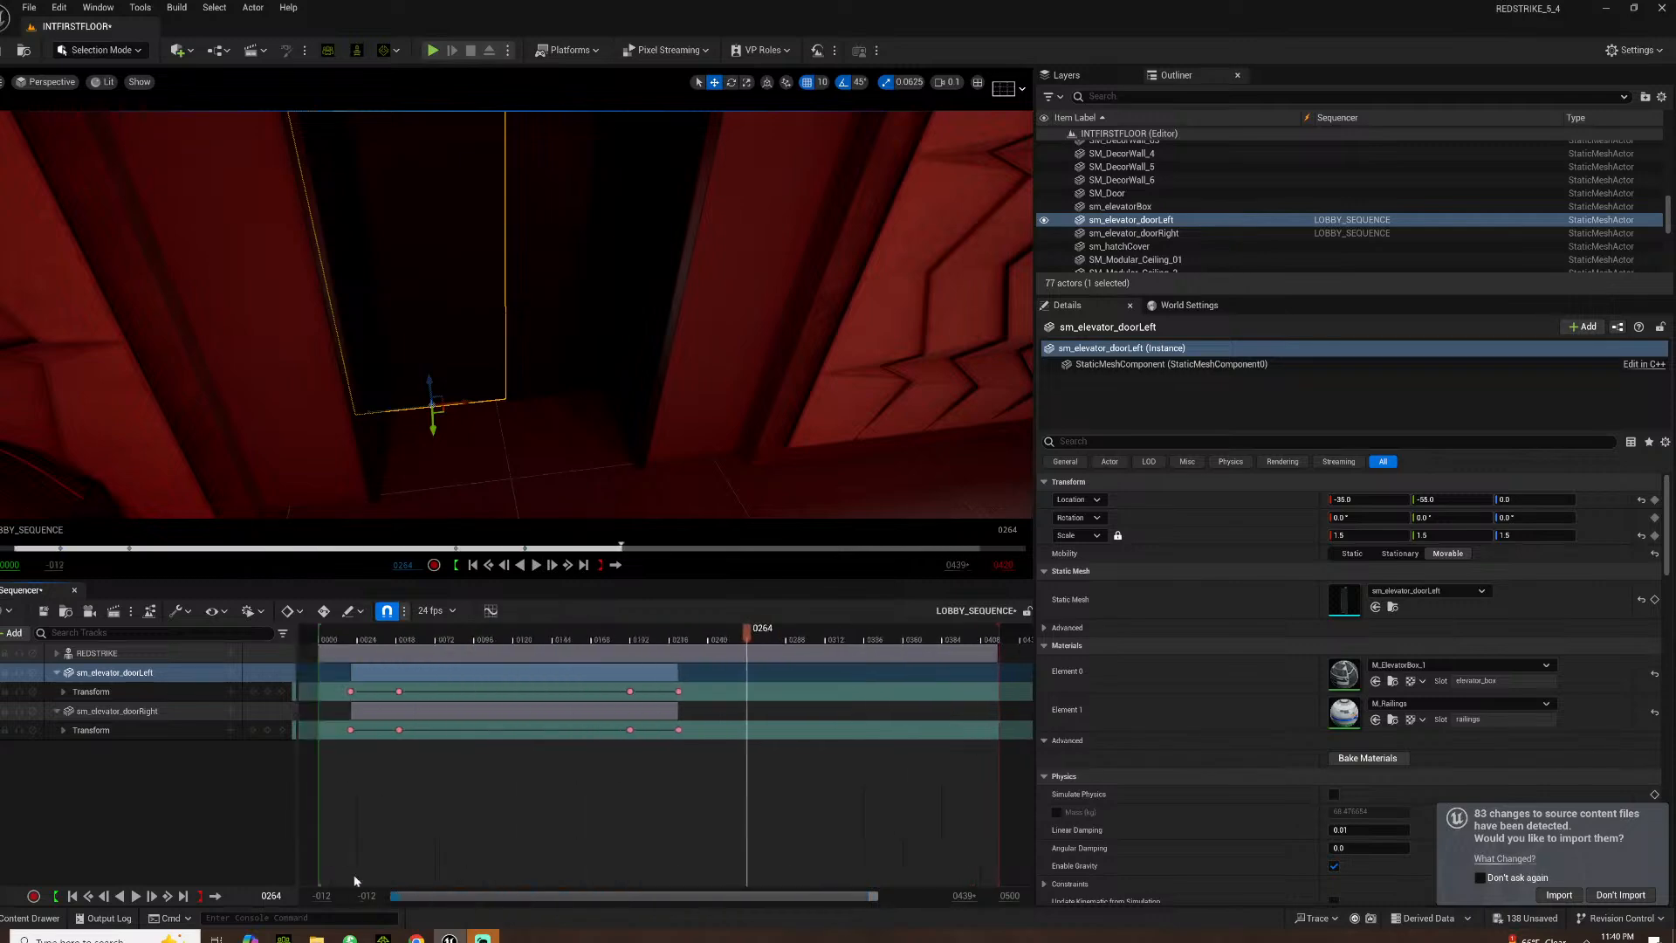
Save all changes to the INTFIRSTFLOOR level and LOBBY_SEQUENCE
right_drag(479, 445, 489, 392)
key(s)
key(w)
key(s)
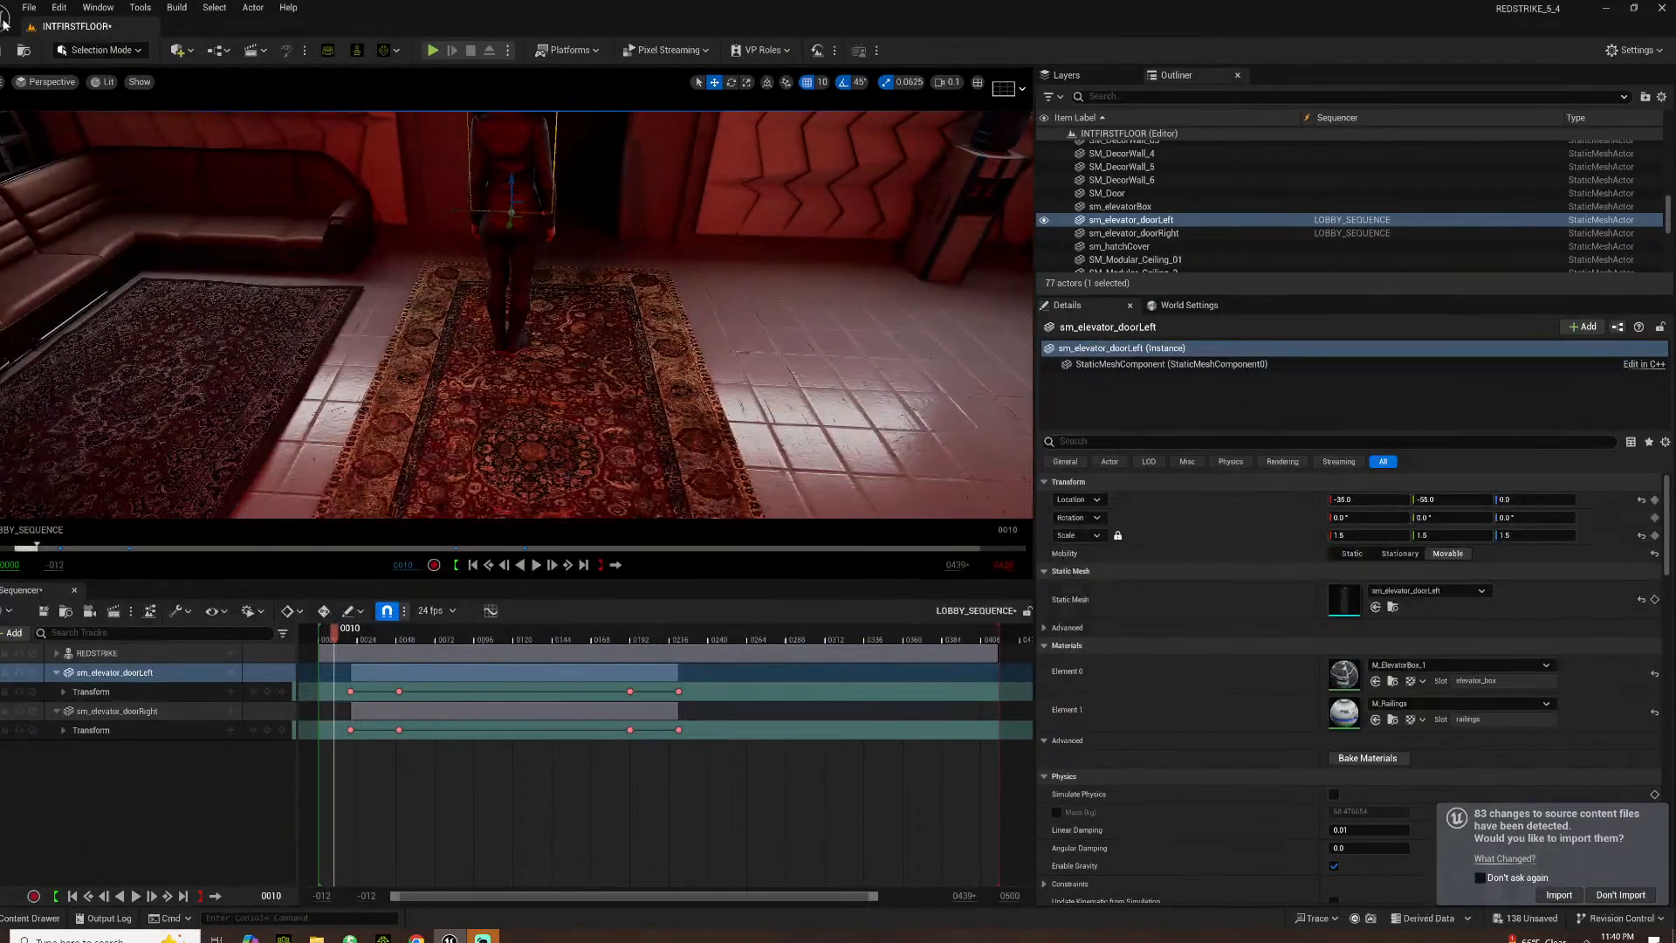
click(29, 8)
click(78, 199)
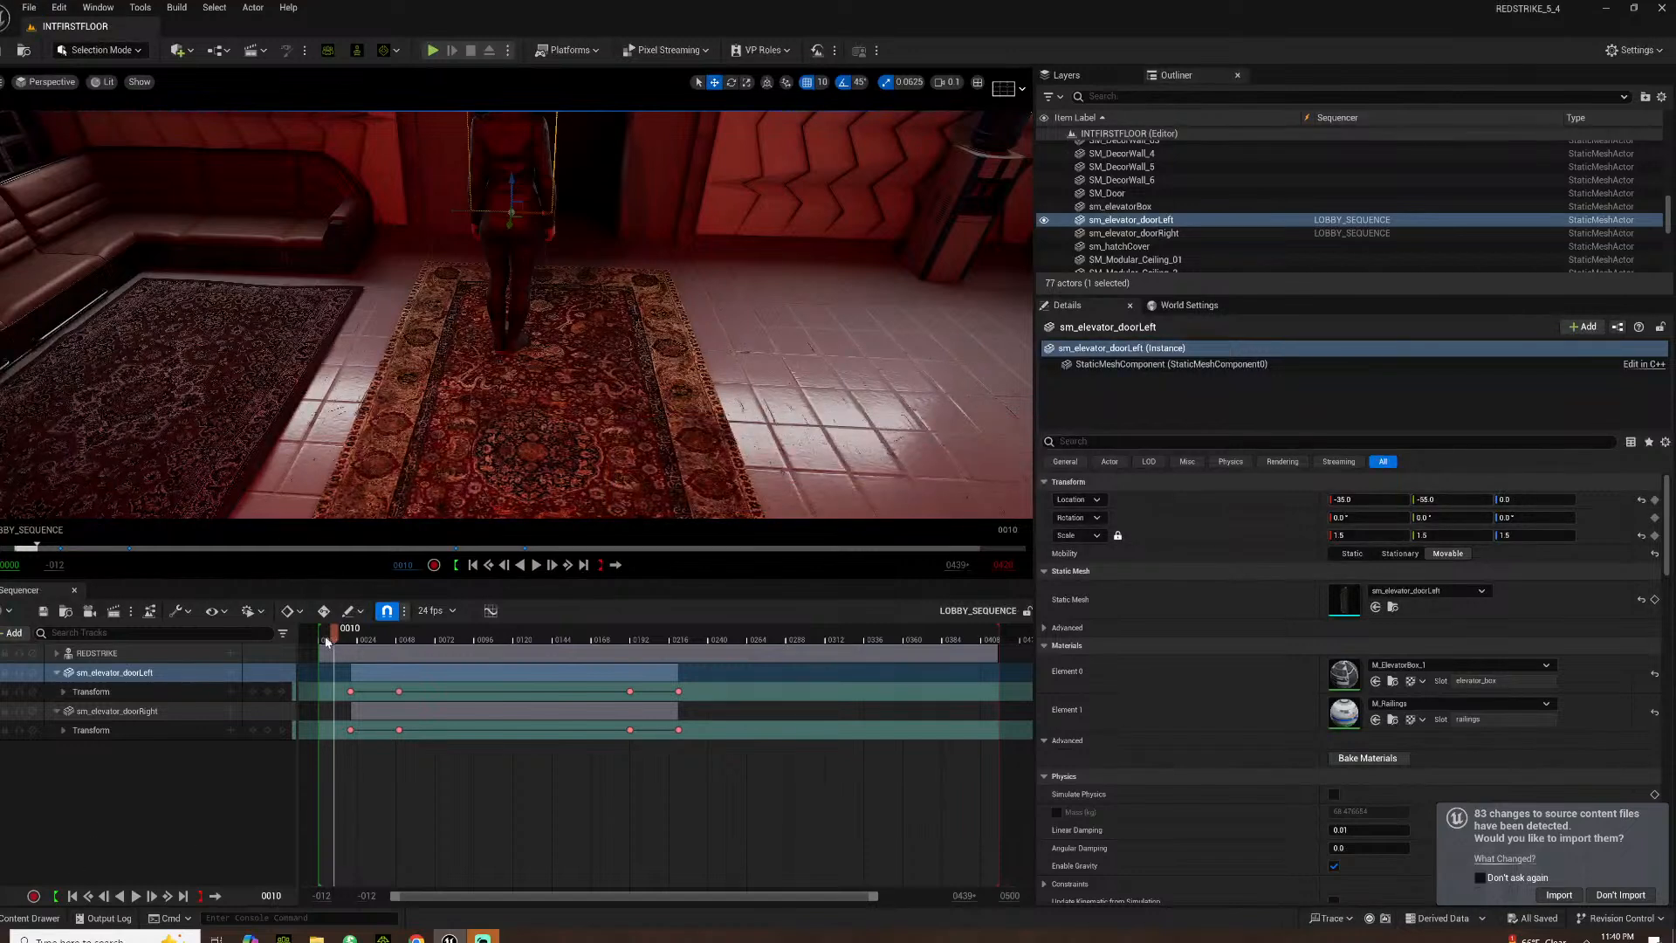
Play LOBBY_SEQUENCE from near its start to review the character and door animation, and return to frame 4
drag(331, 643, 328, 642)
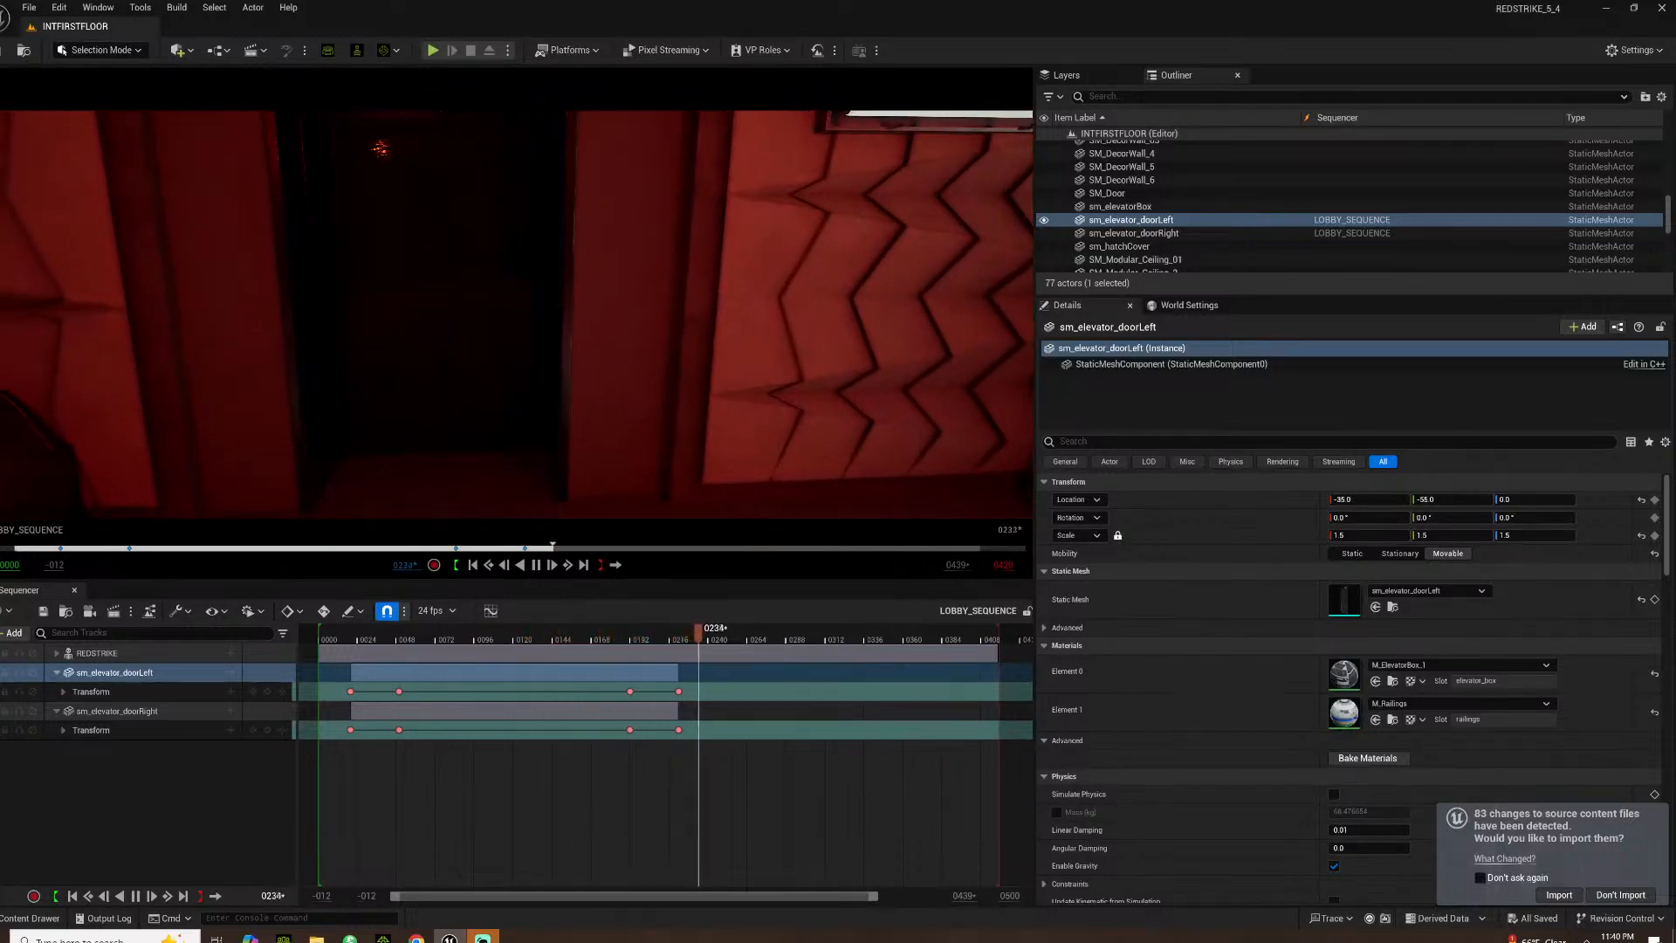
click(326, 636)
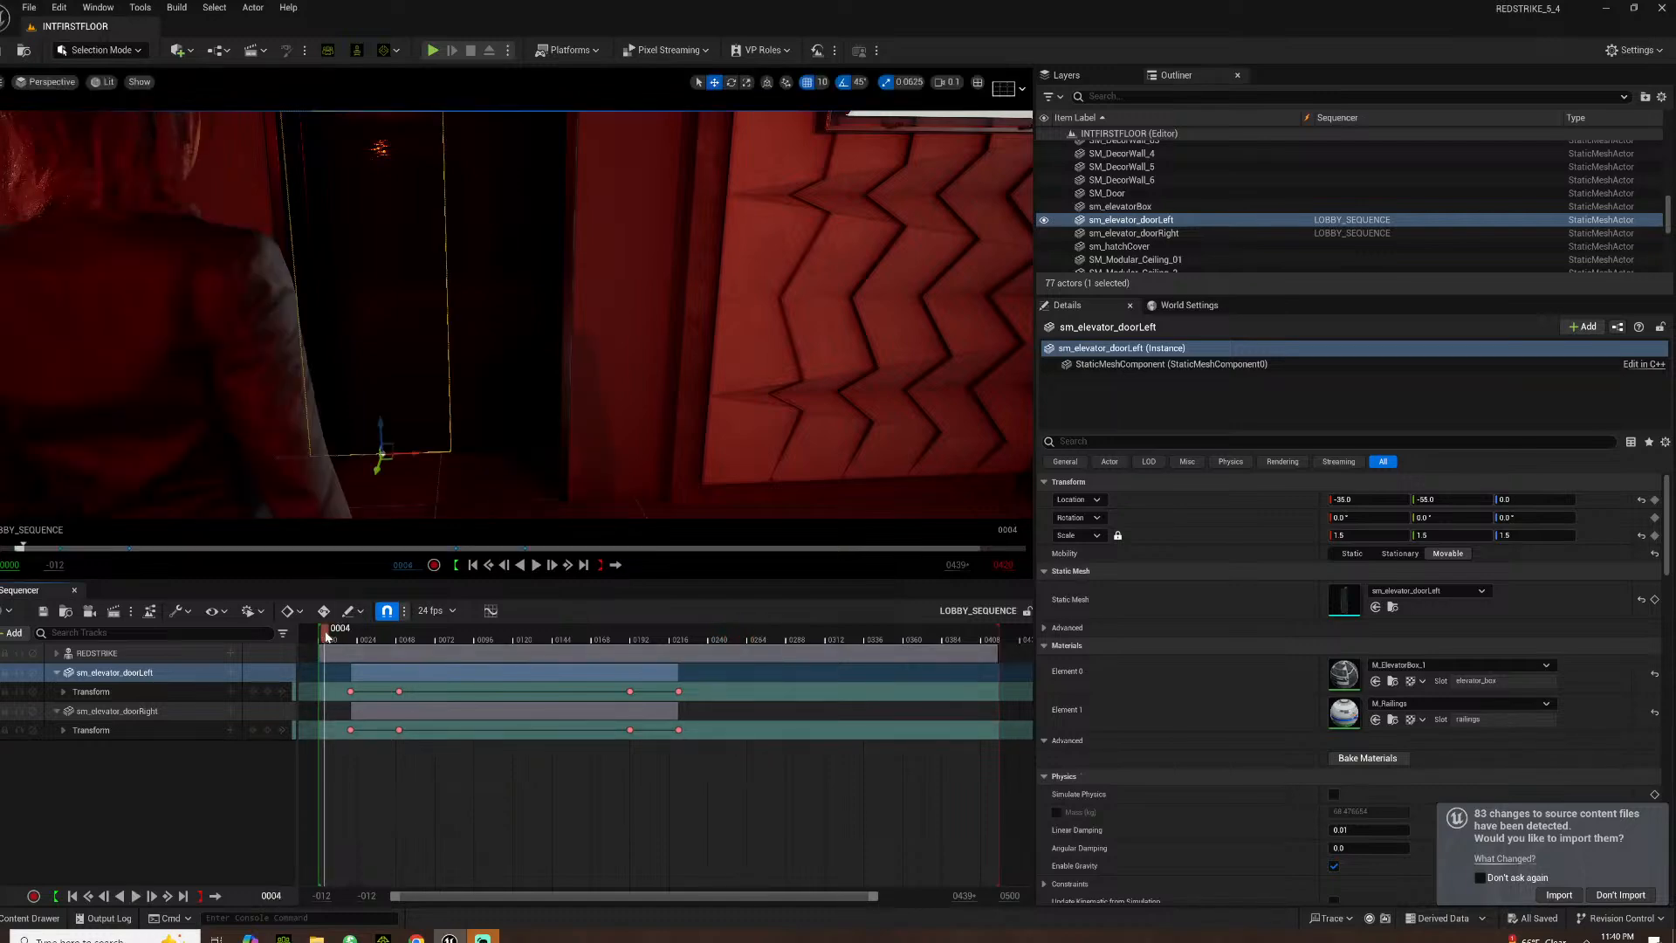
key(s)
right_drag(515, 314, 567, 347)
Browse the Engine plugin content to locate the Cinematographer Lite Content folder with its camera presets
click(29, 919)
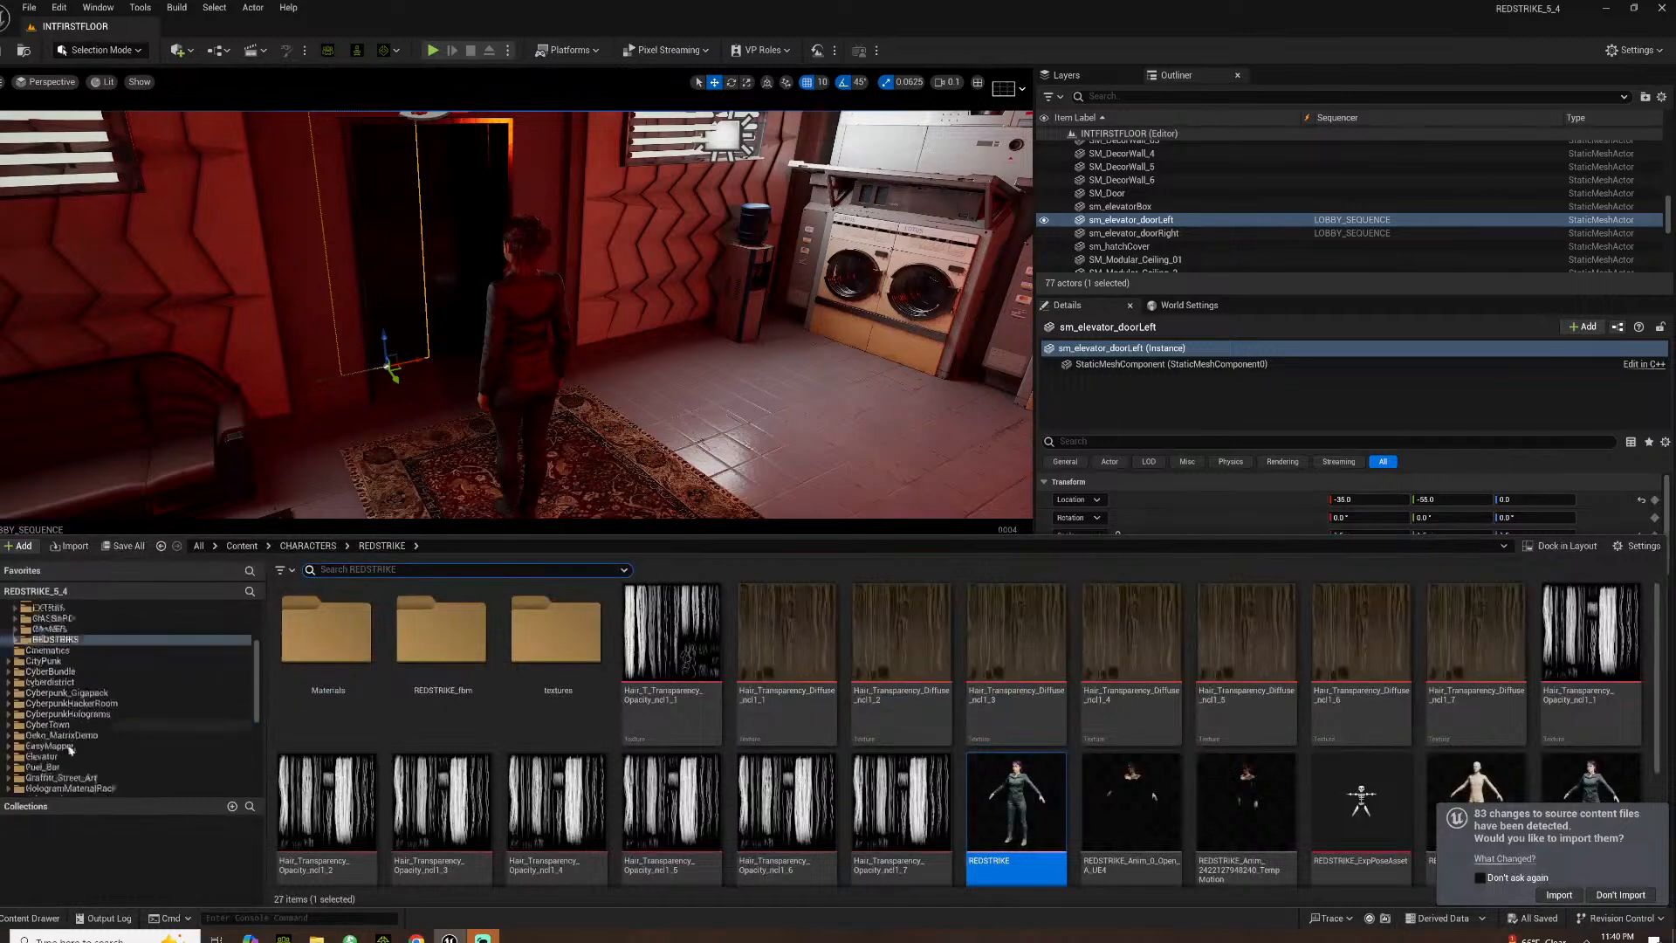
scroll(13, 748, down, 5)
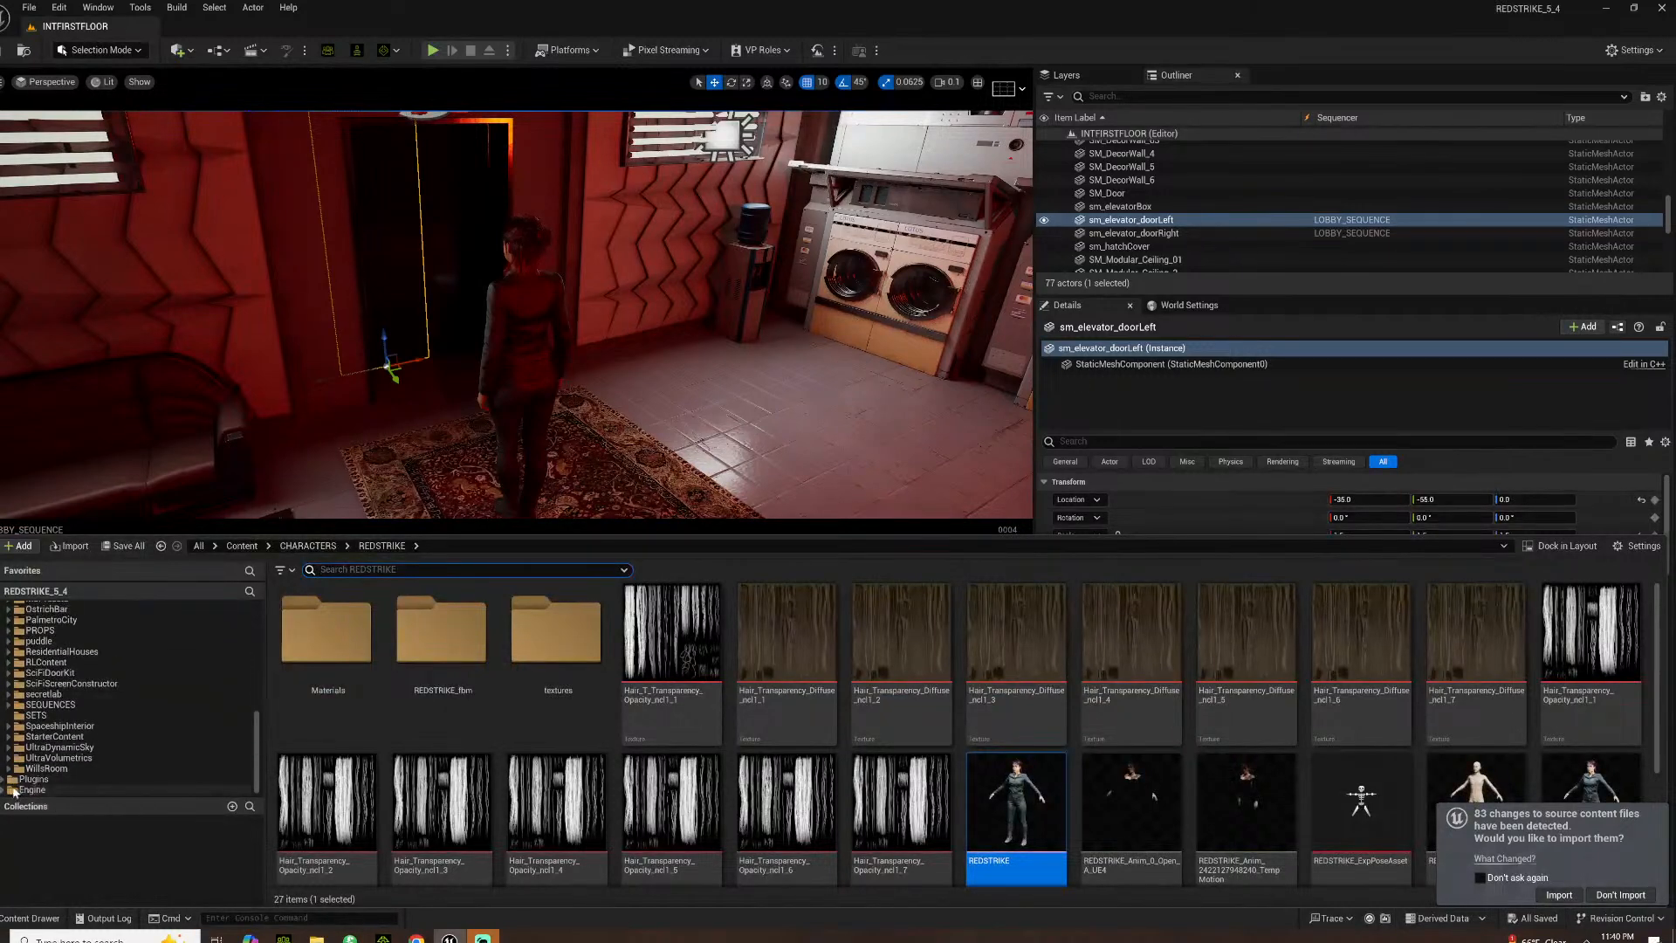
click(7, 790)
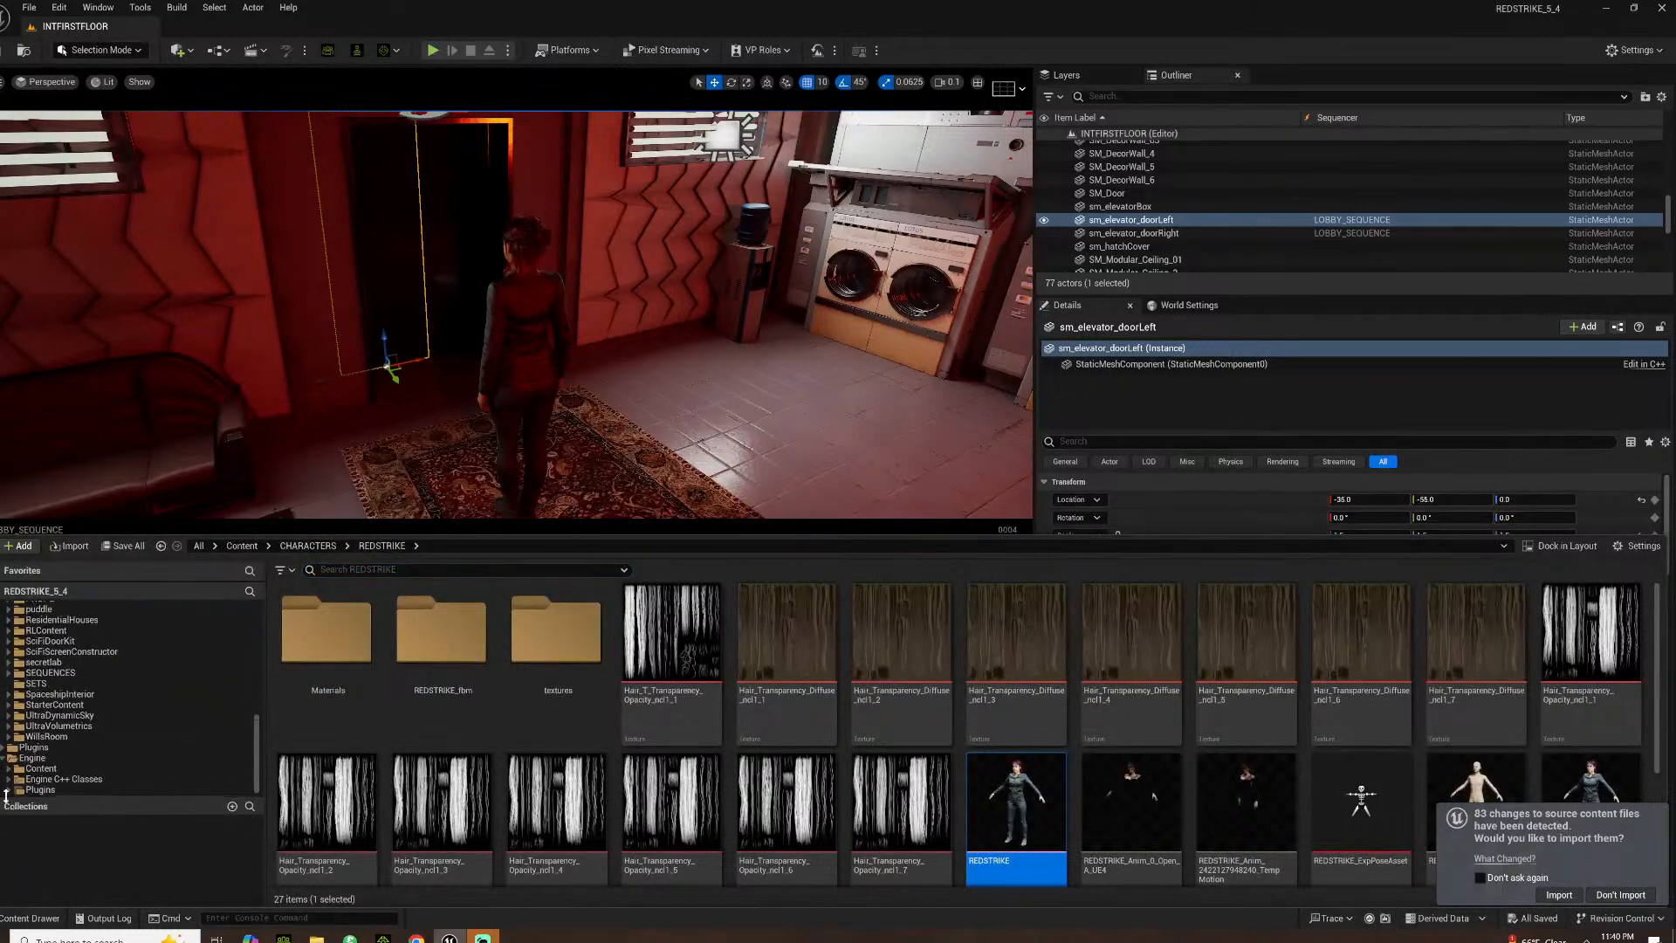
scroll(65, 748, down, 15)
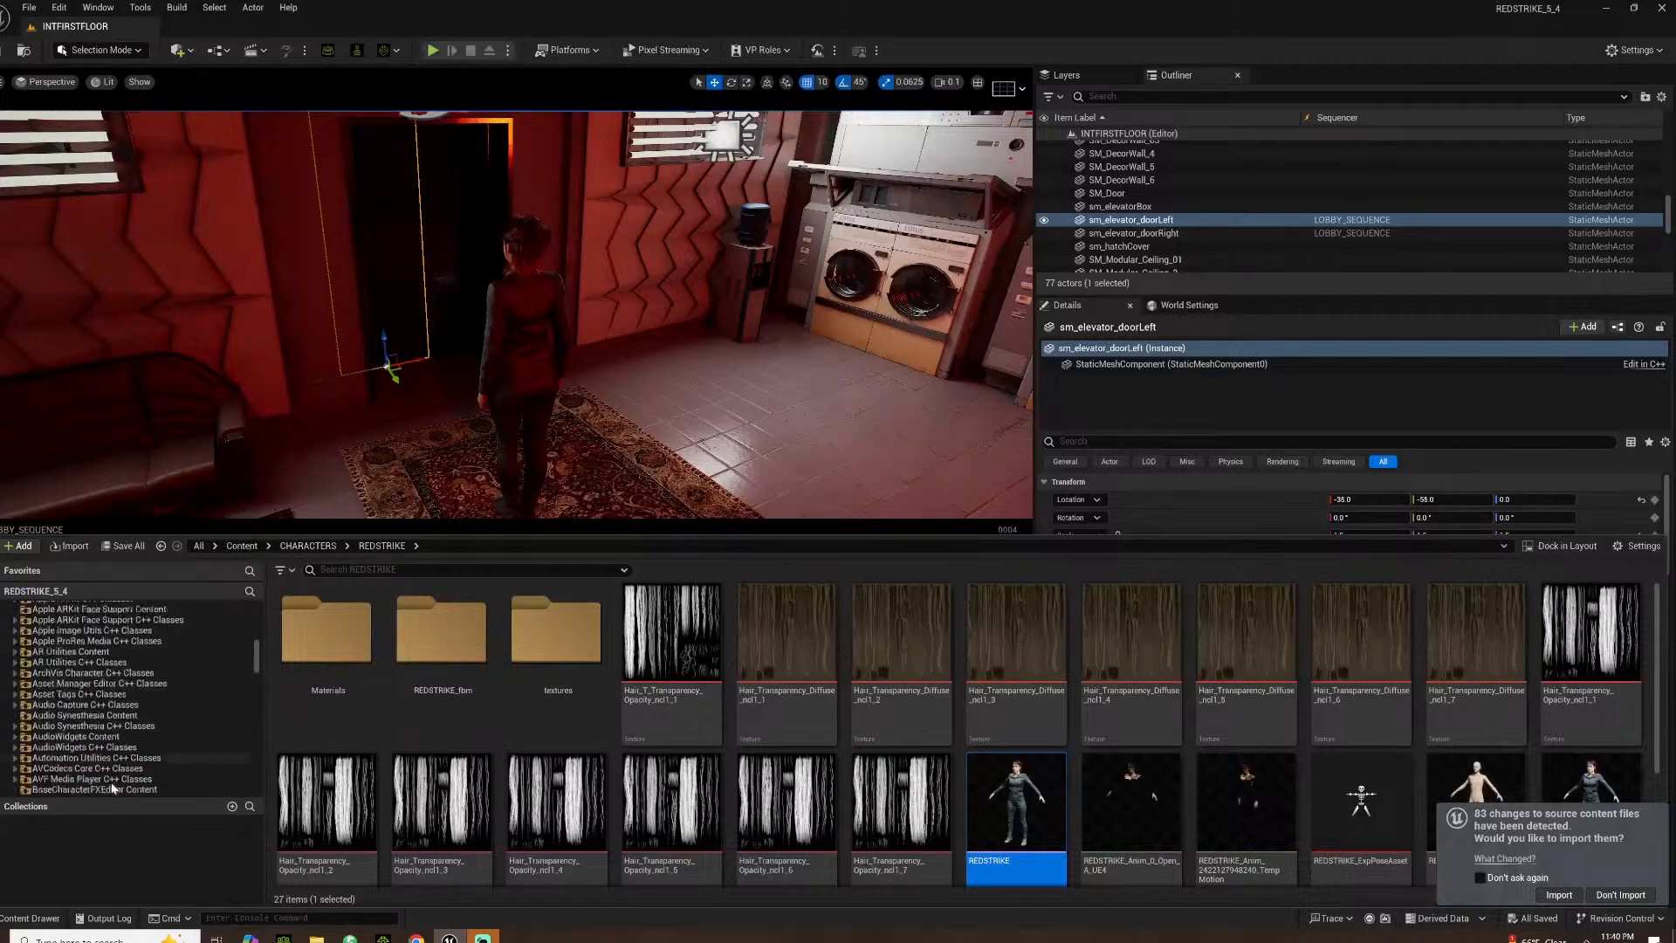
scroll(96, 795, down, 2)
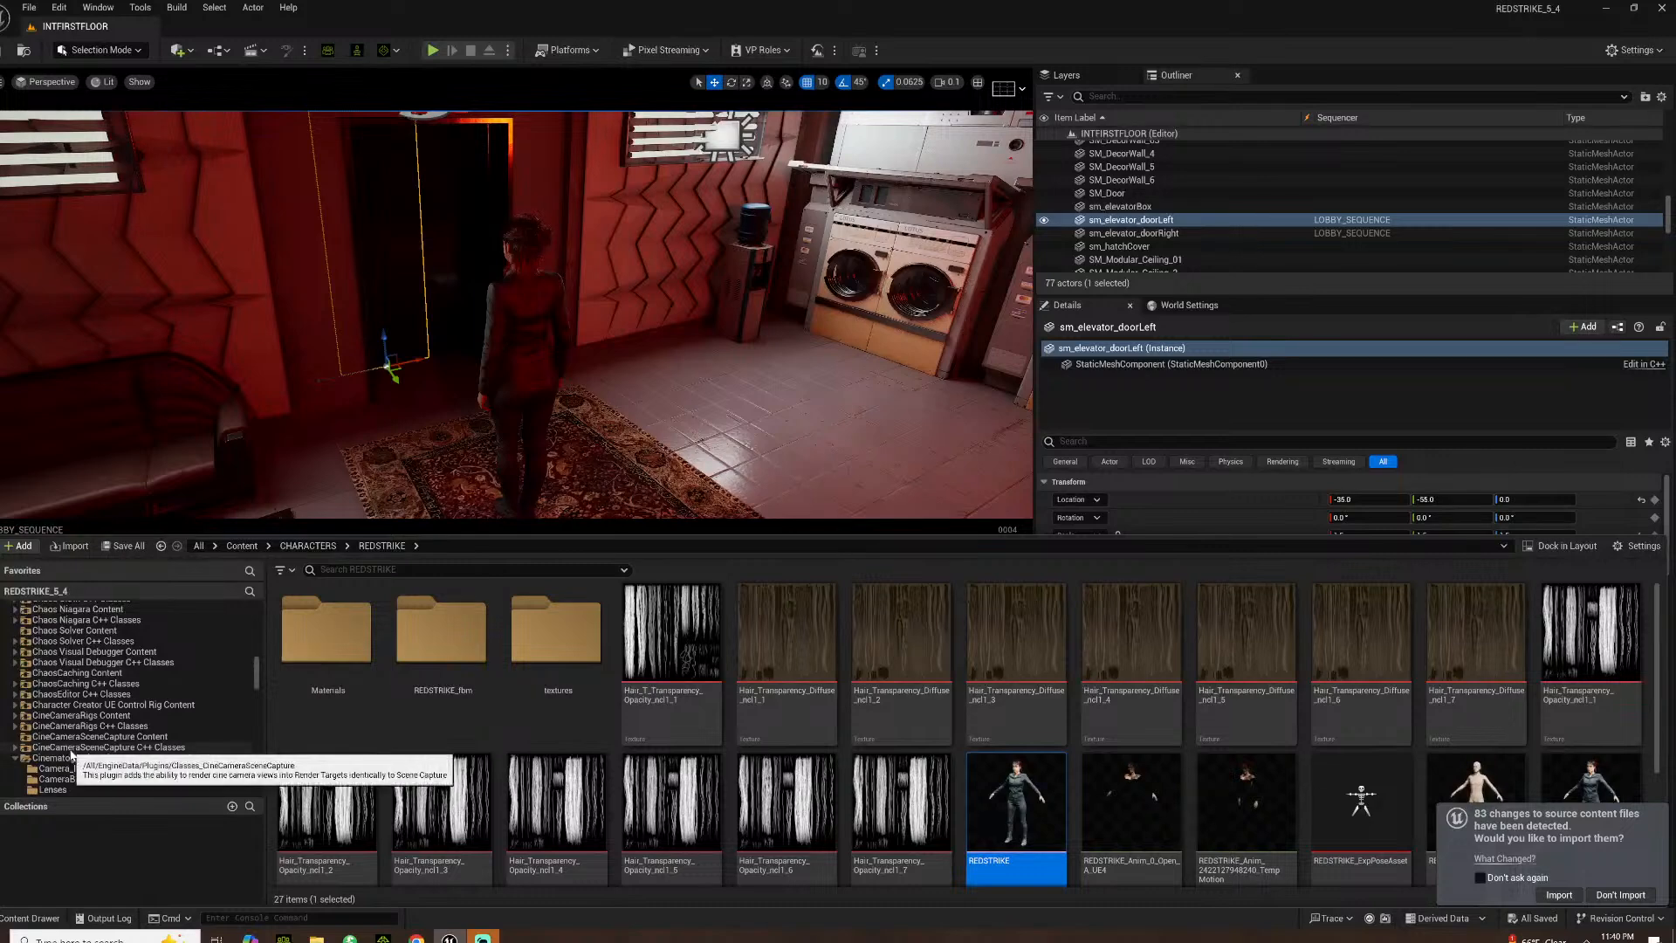
scroll(46, 790, down, 1)
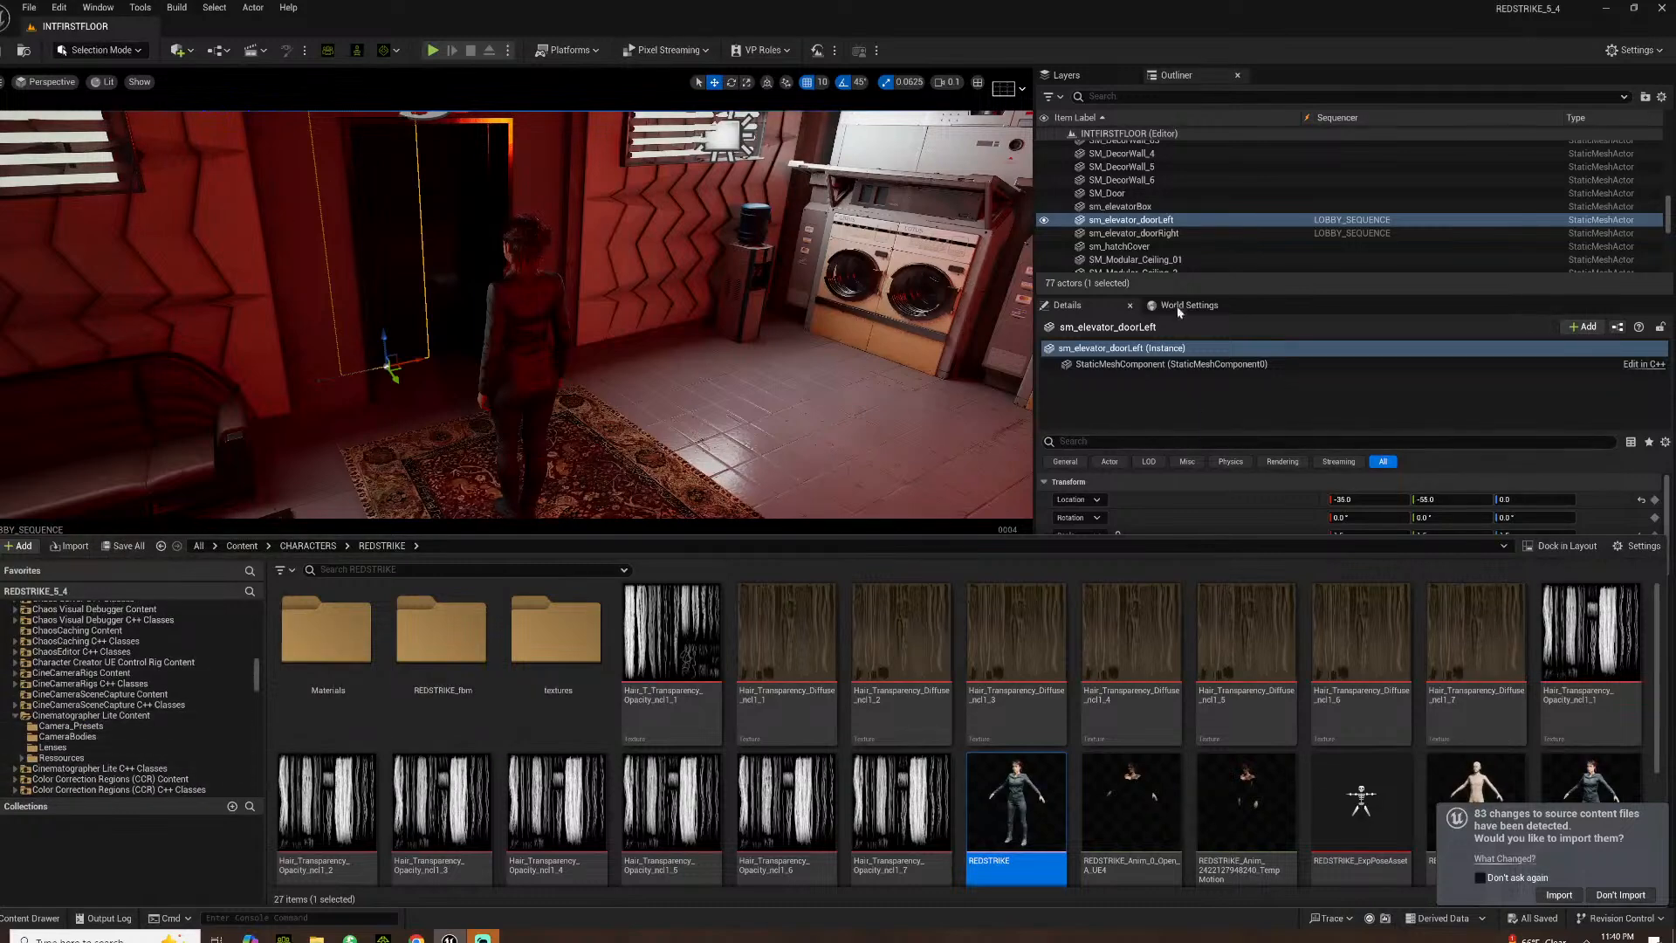
click(39, 917)
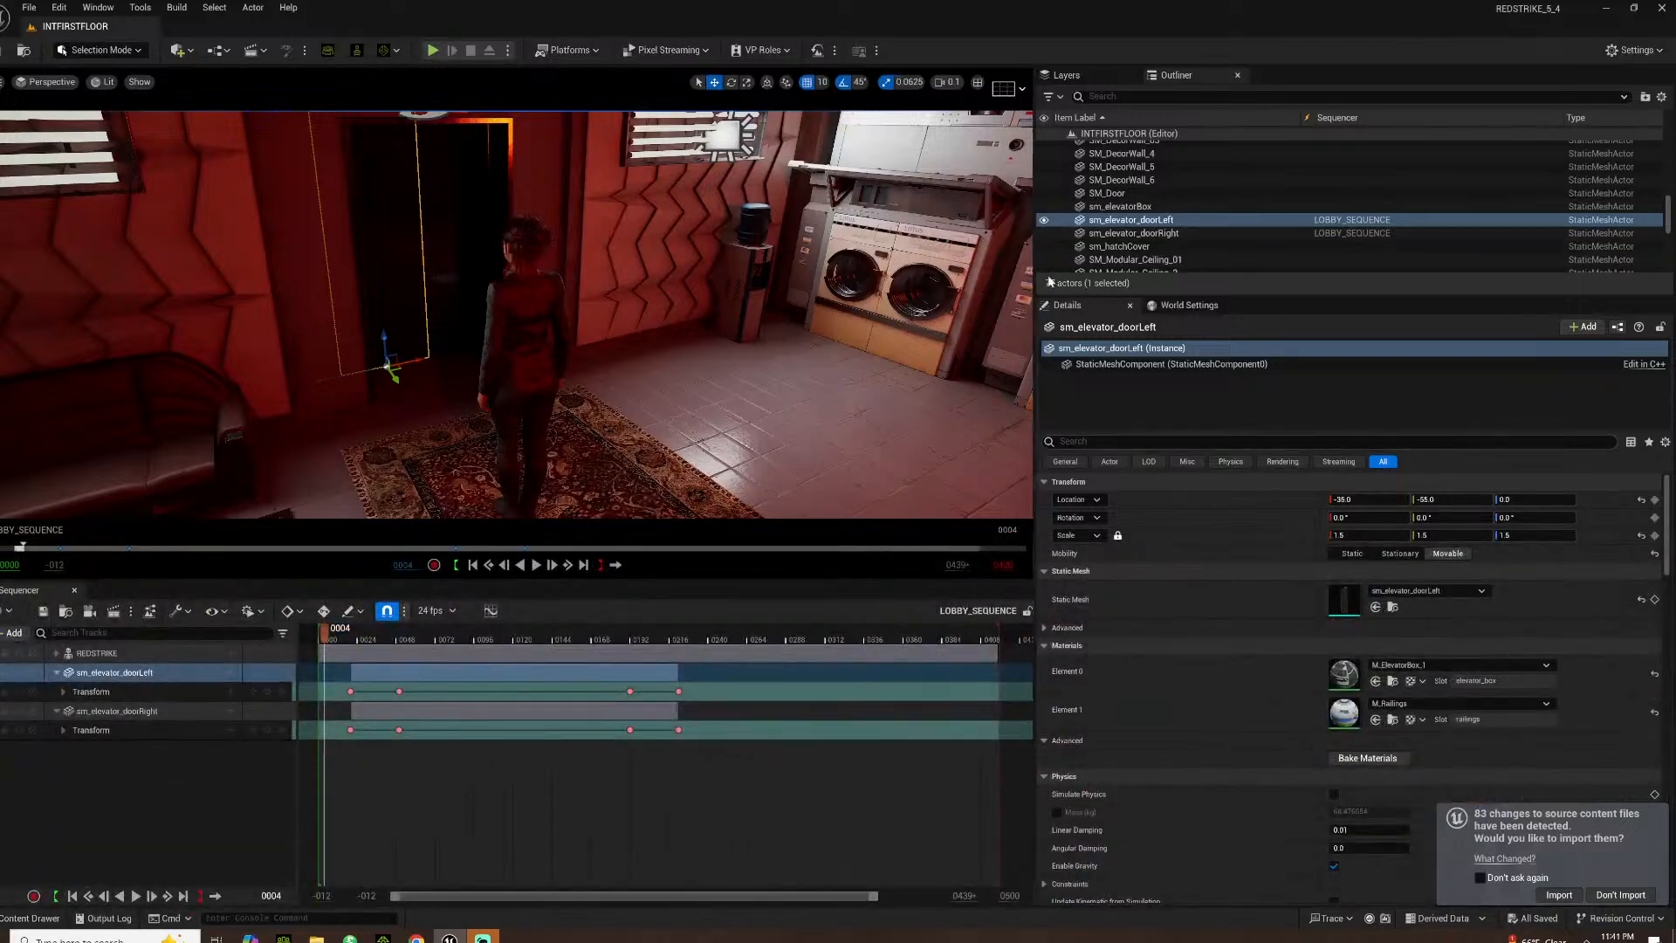
Place the RC_Camera_Cinema_HighEnd_ preset from Cinematographer Lite's Camera_Presets folder on the rug near Redstrike
ctrl+click(1137, 235)
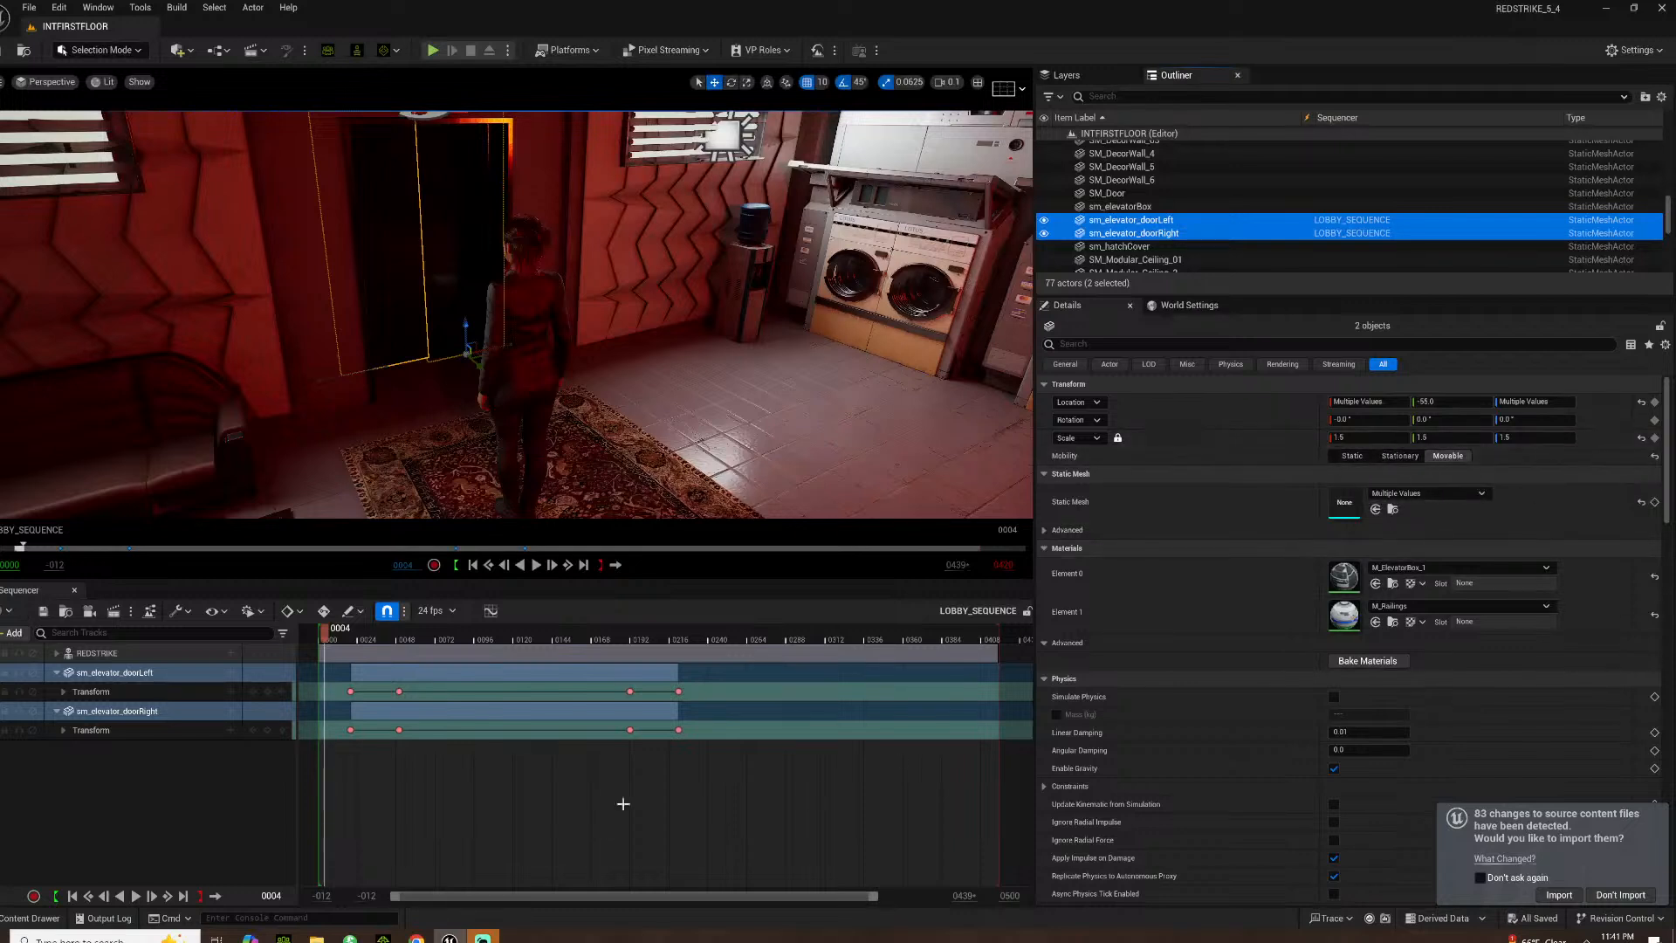
click(31, 919)
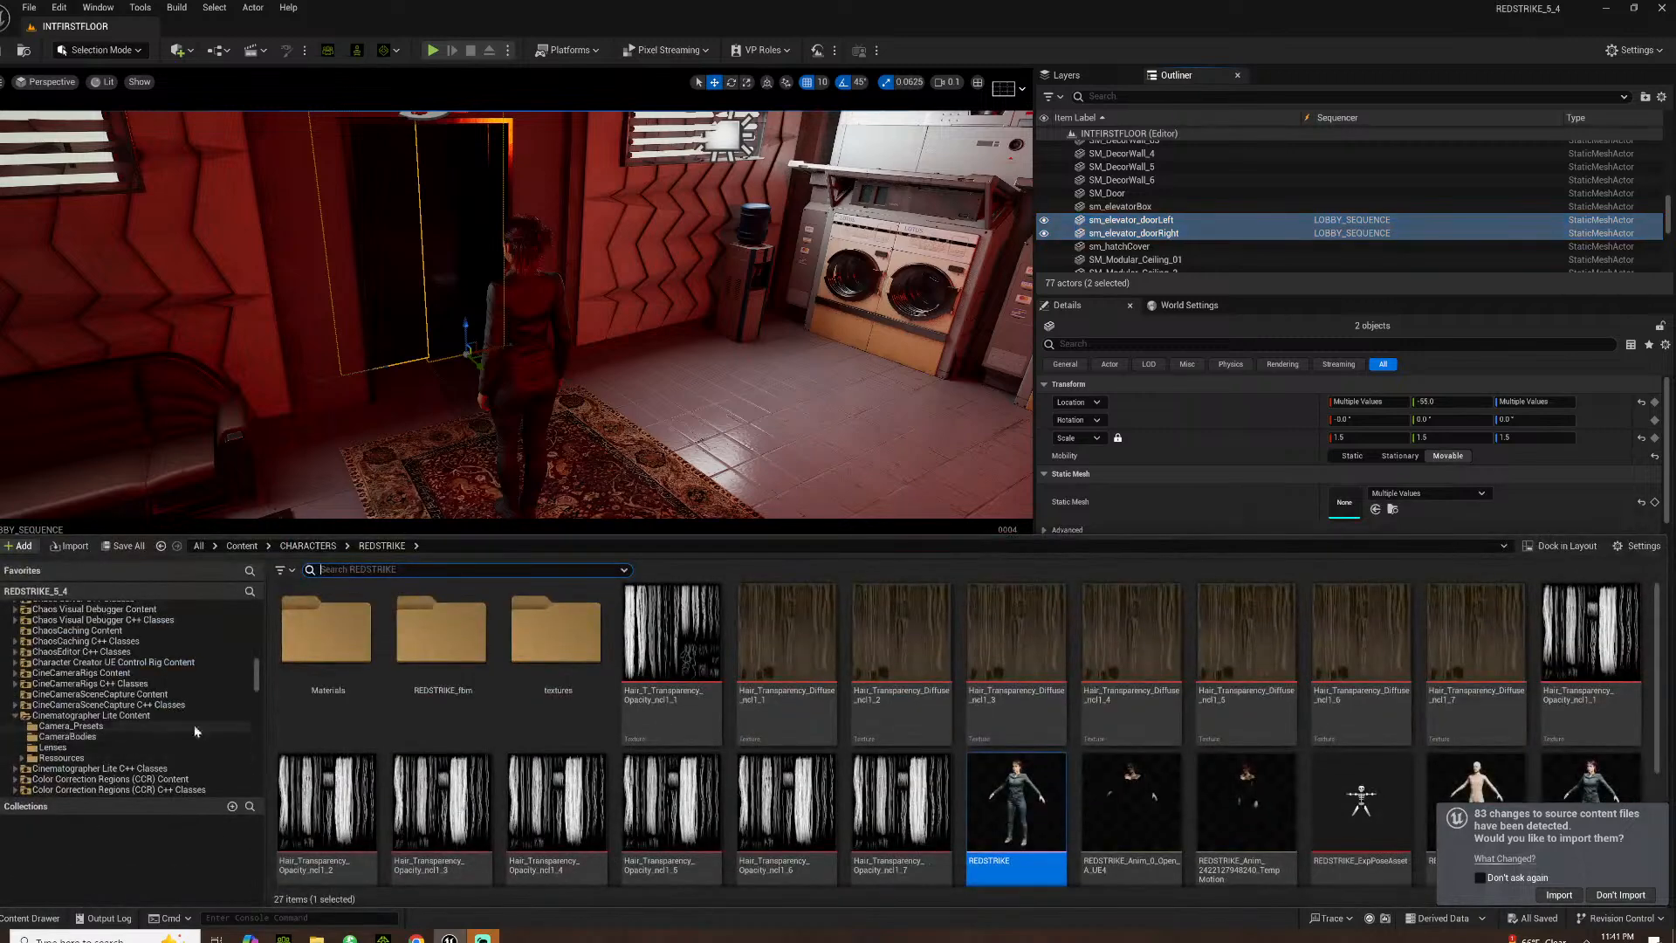
click(519, 350)
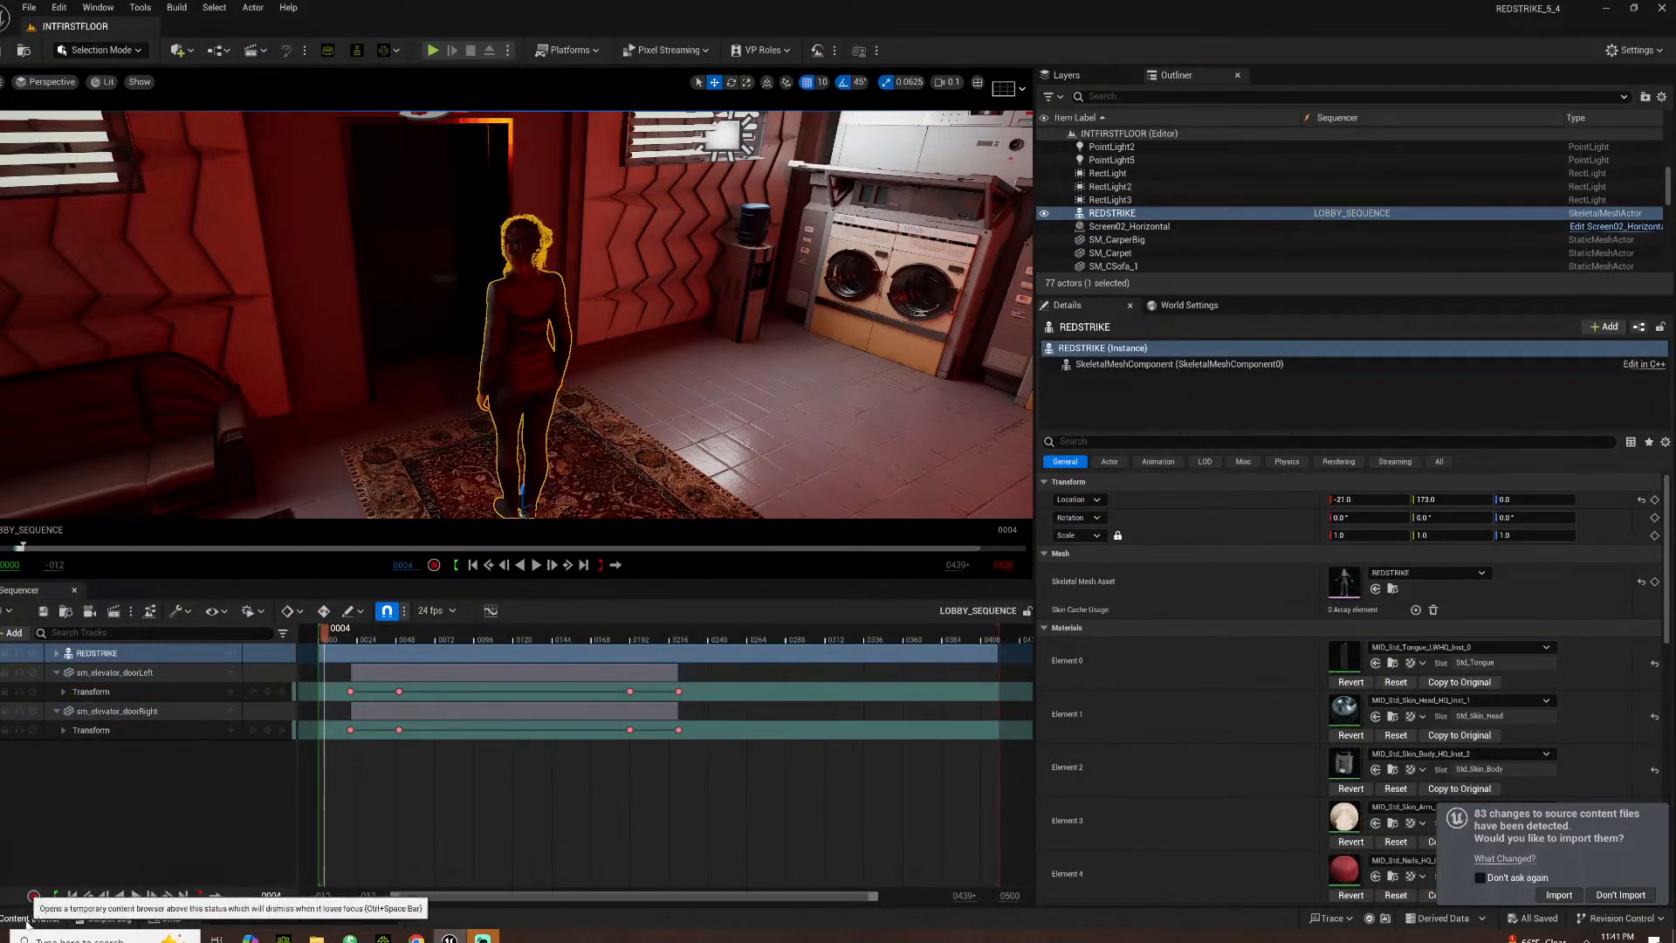
click(28, 918)
click(84, 725)
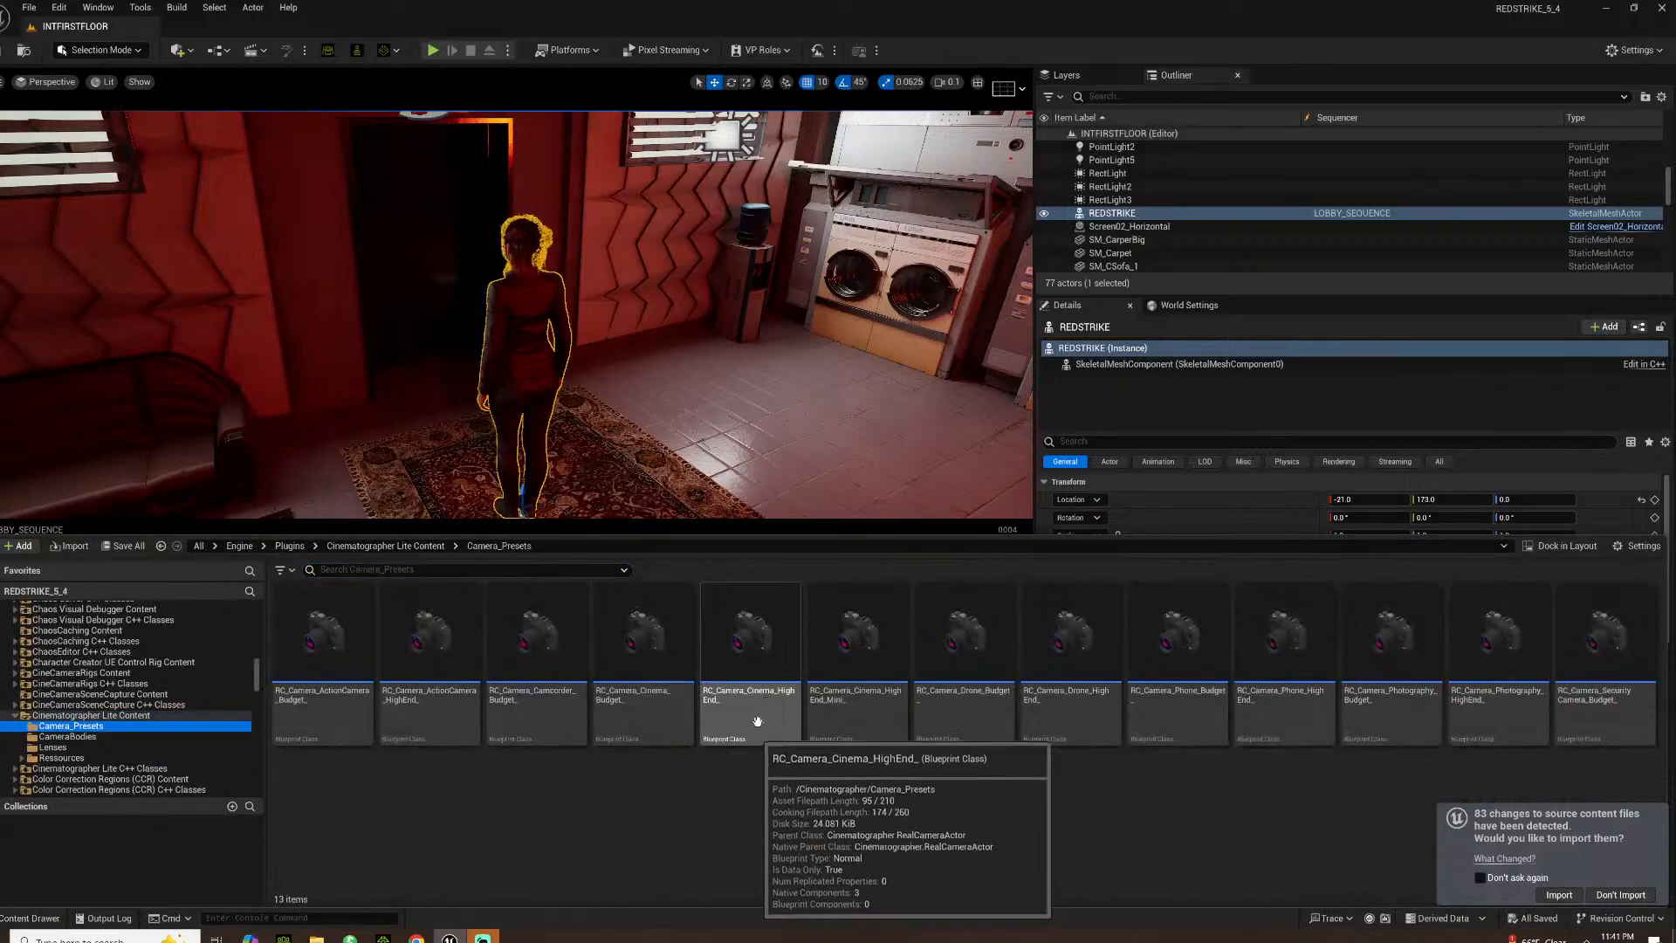
drag(725, 722, 628, 503)
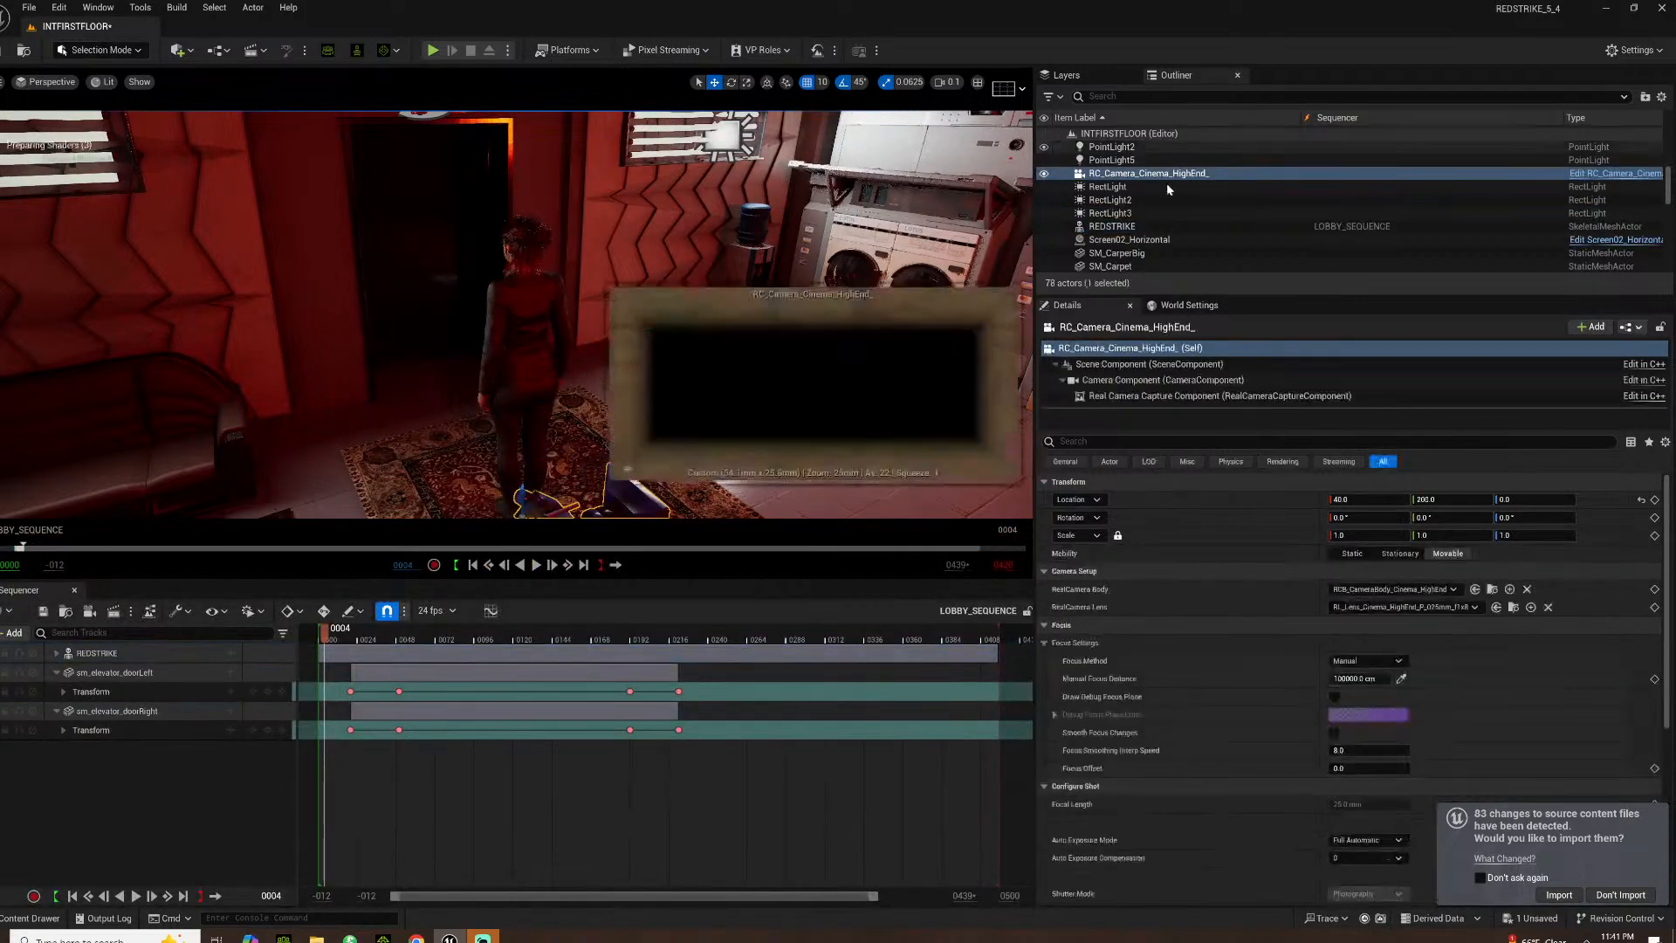
Rotate the RC_Camera_Cinema_HighEnd_ camera to -90° about the Z axis
right_click(1163, 174)
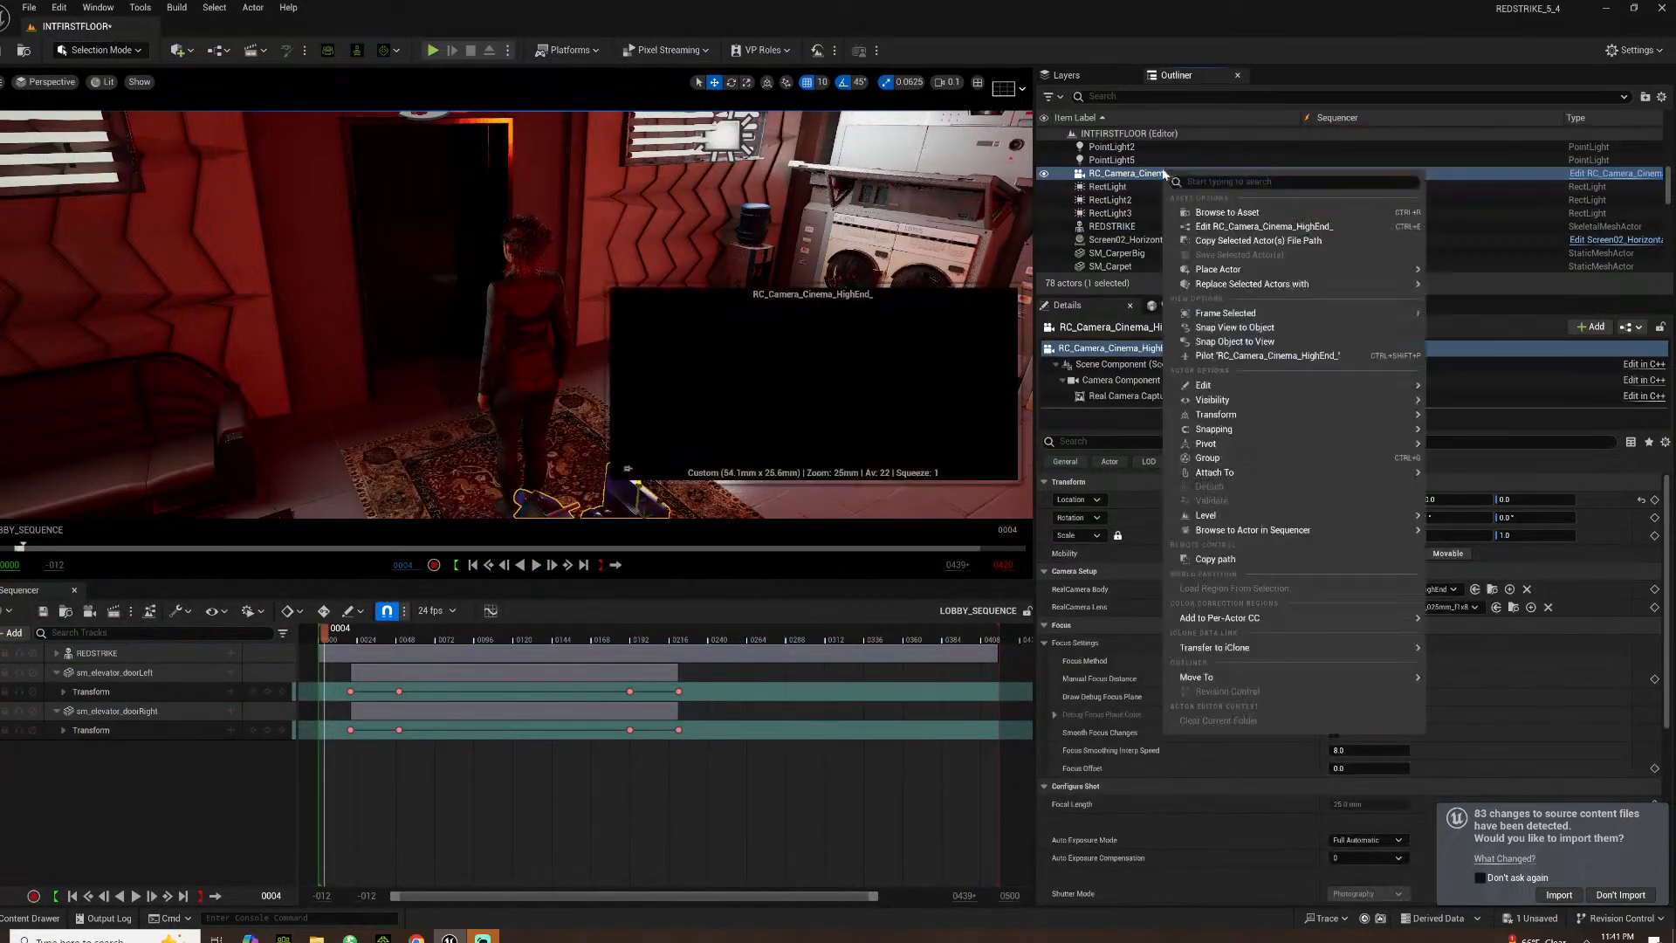
click(411, 256)
right_drag(411, 256, 344, 275)
key(e)
drag(450, 359, 547, 351)
drag(428, 360, 384, 354)
right_drag(384, 354, 393, 292)
right_drag(101, 338, 127, 310)
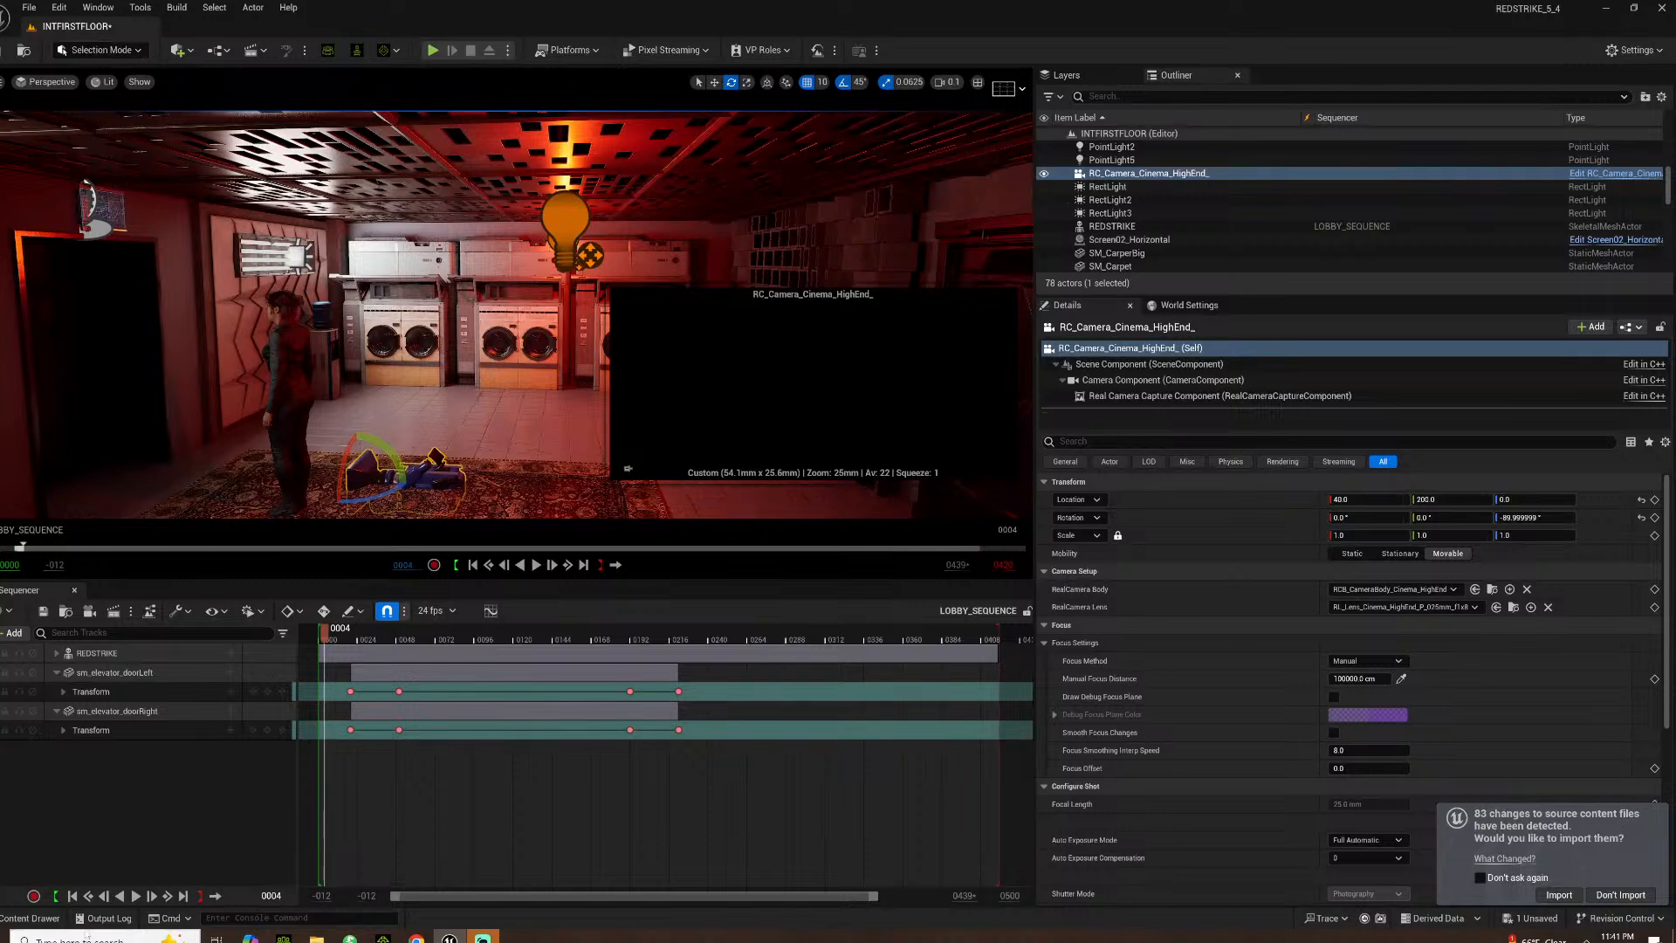
Add a cinematic Camera Rig Crane to the level and rotate it to -90° about the Z axis
click(44, 919)
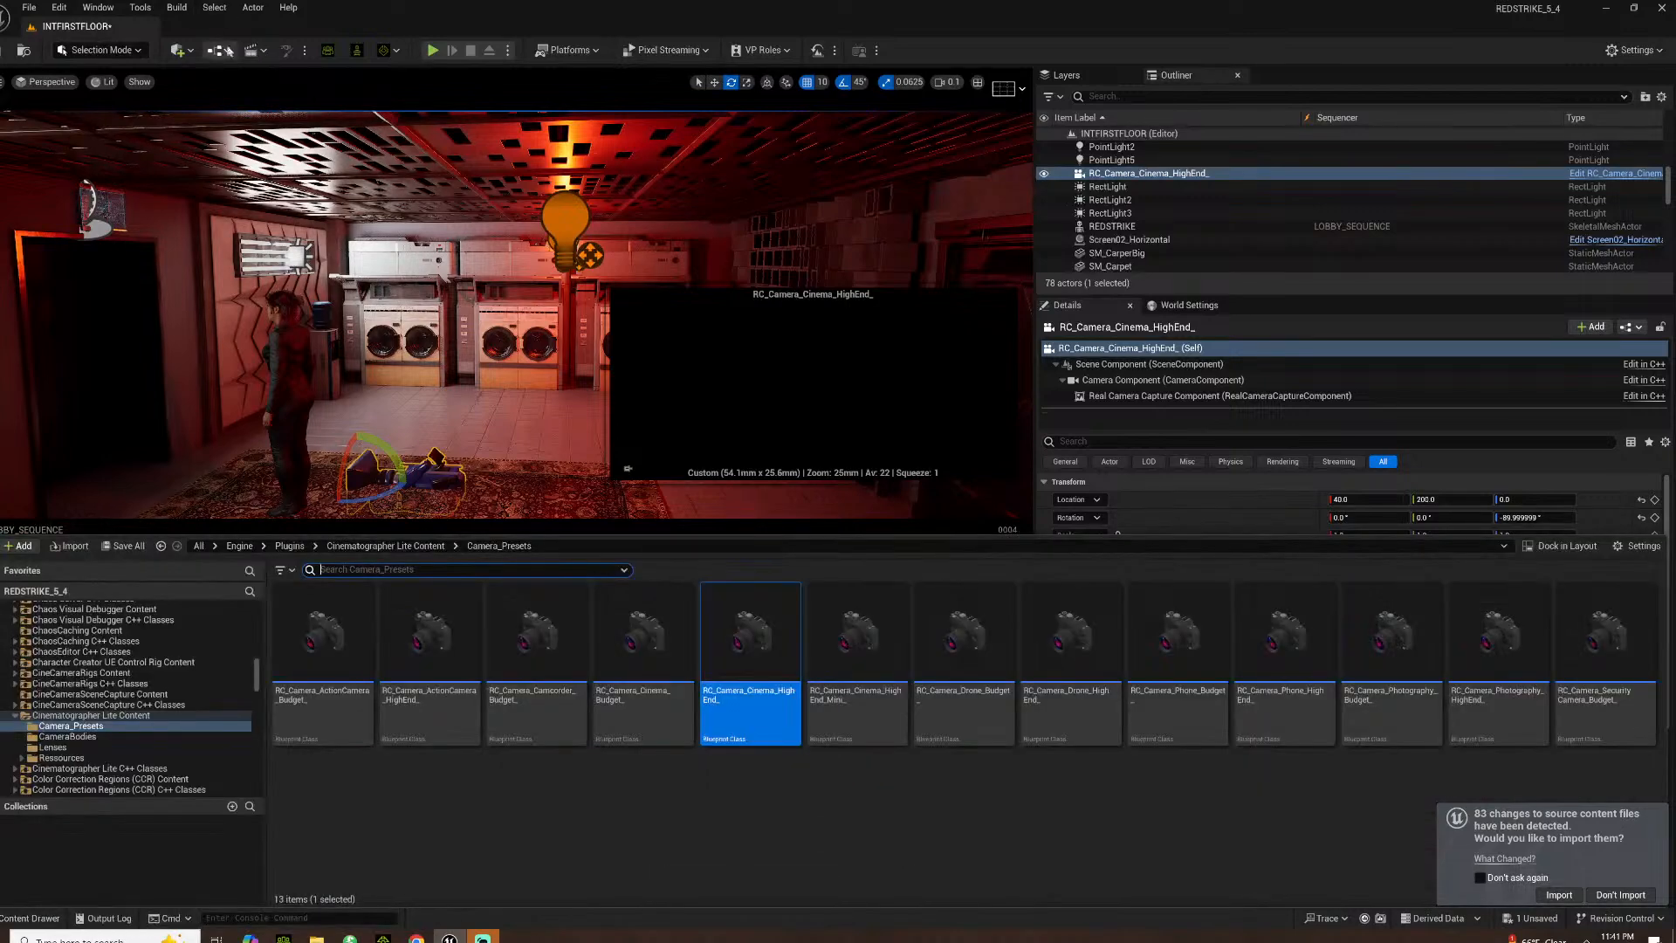
click(255, 50)
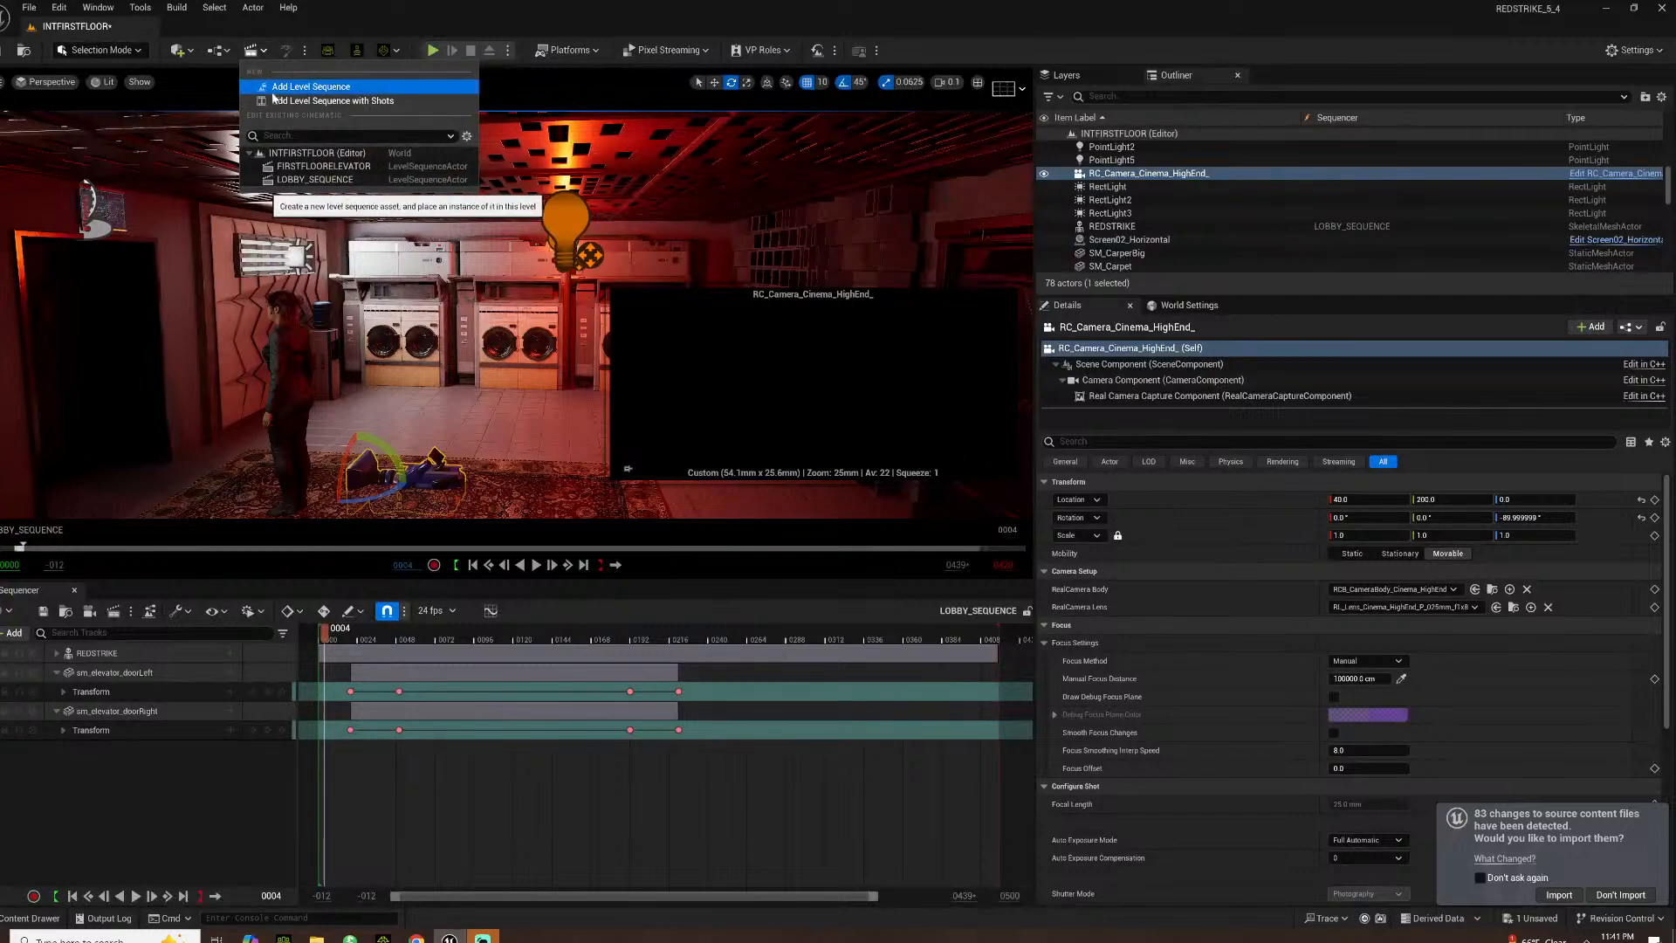
click(185, 51)
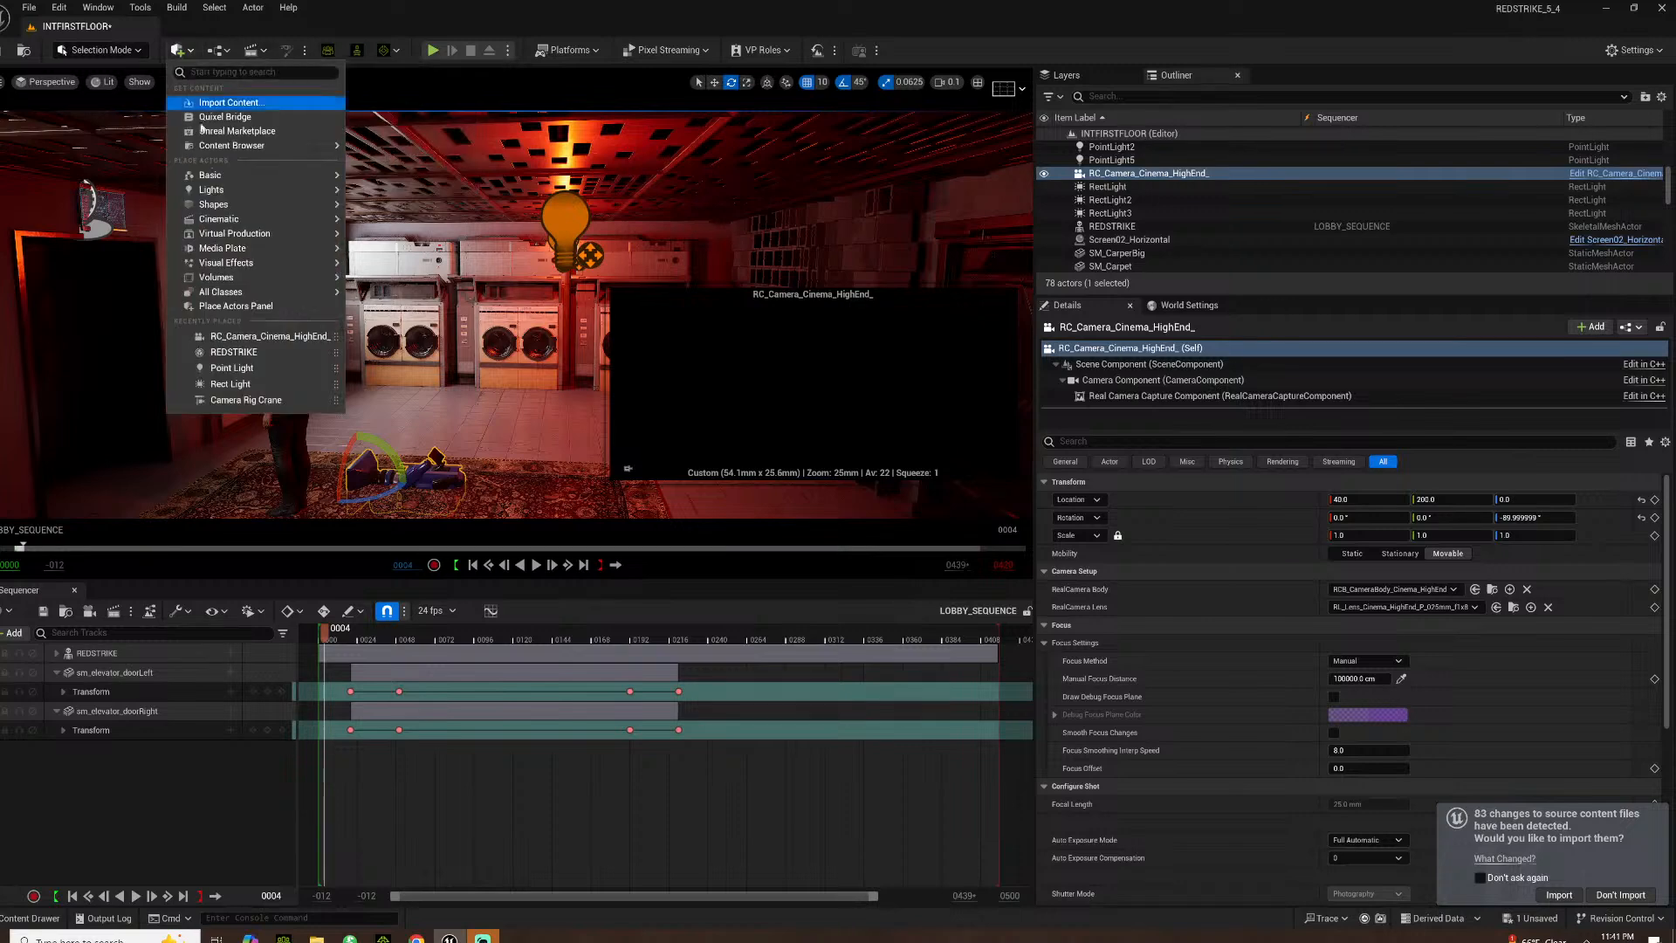
mouse_move(224, 218)
click(426, 272)
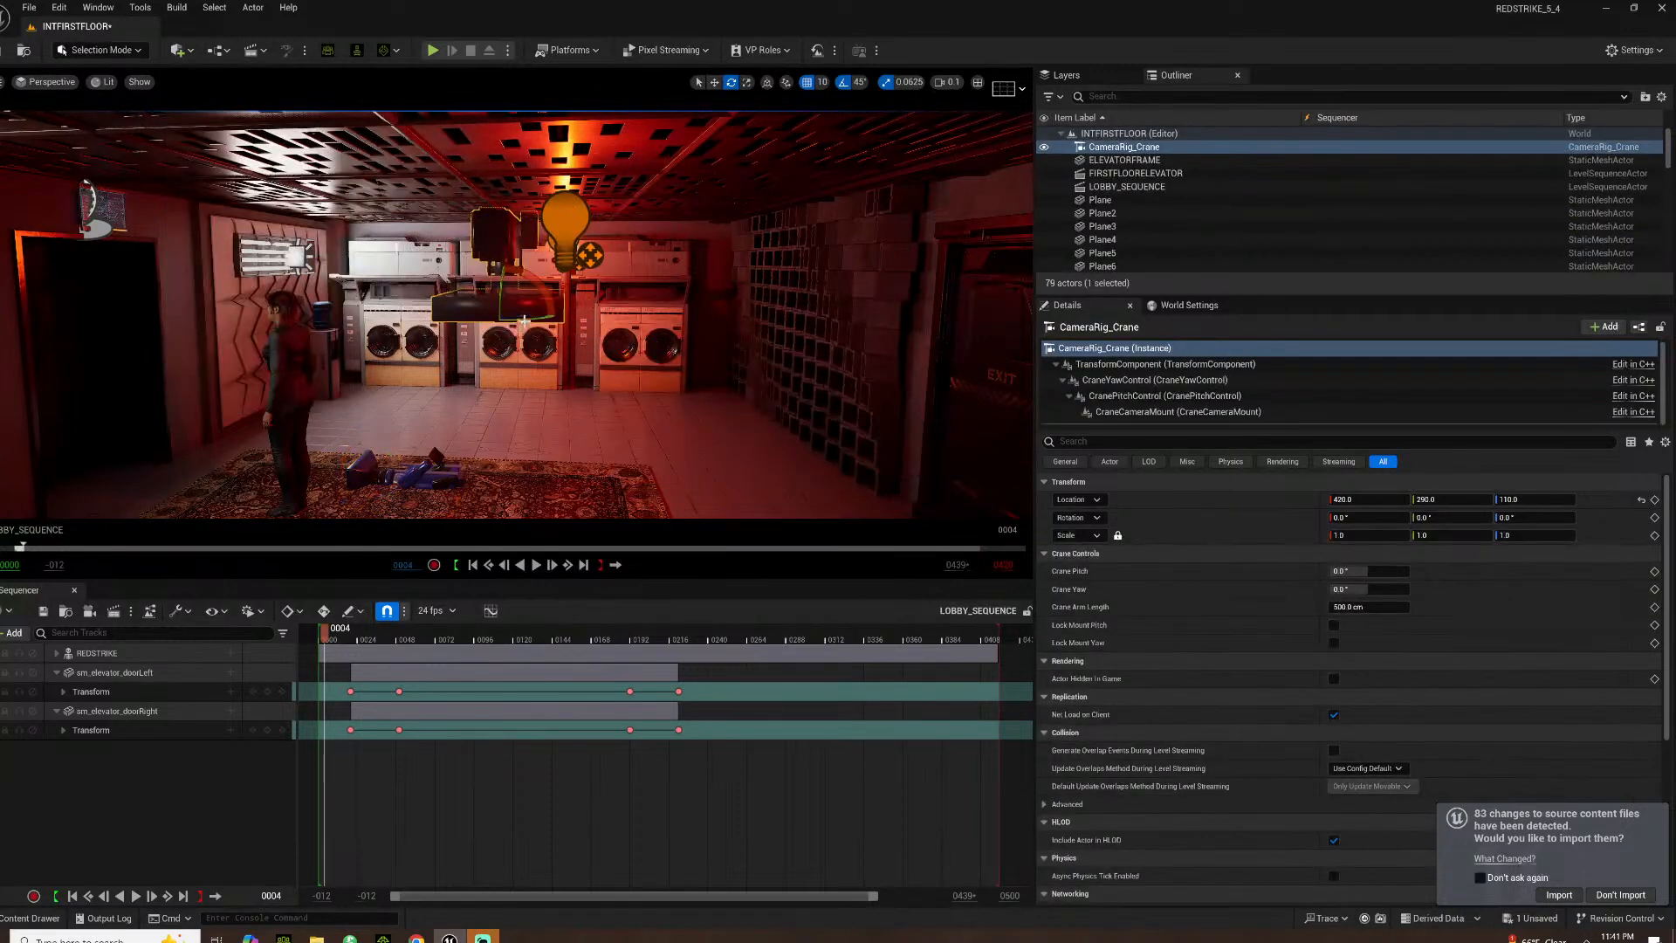
right_drag(254, 340, 534, 340)
mouse_move(233, 326)
mouse_down()
mouse_move(210, 305)
mouse_move(201, 323)
mouse_up()
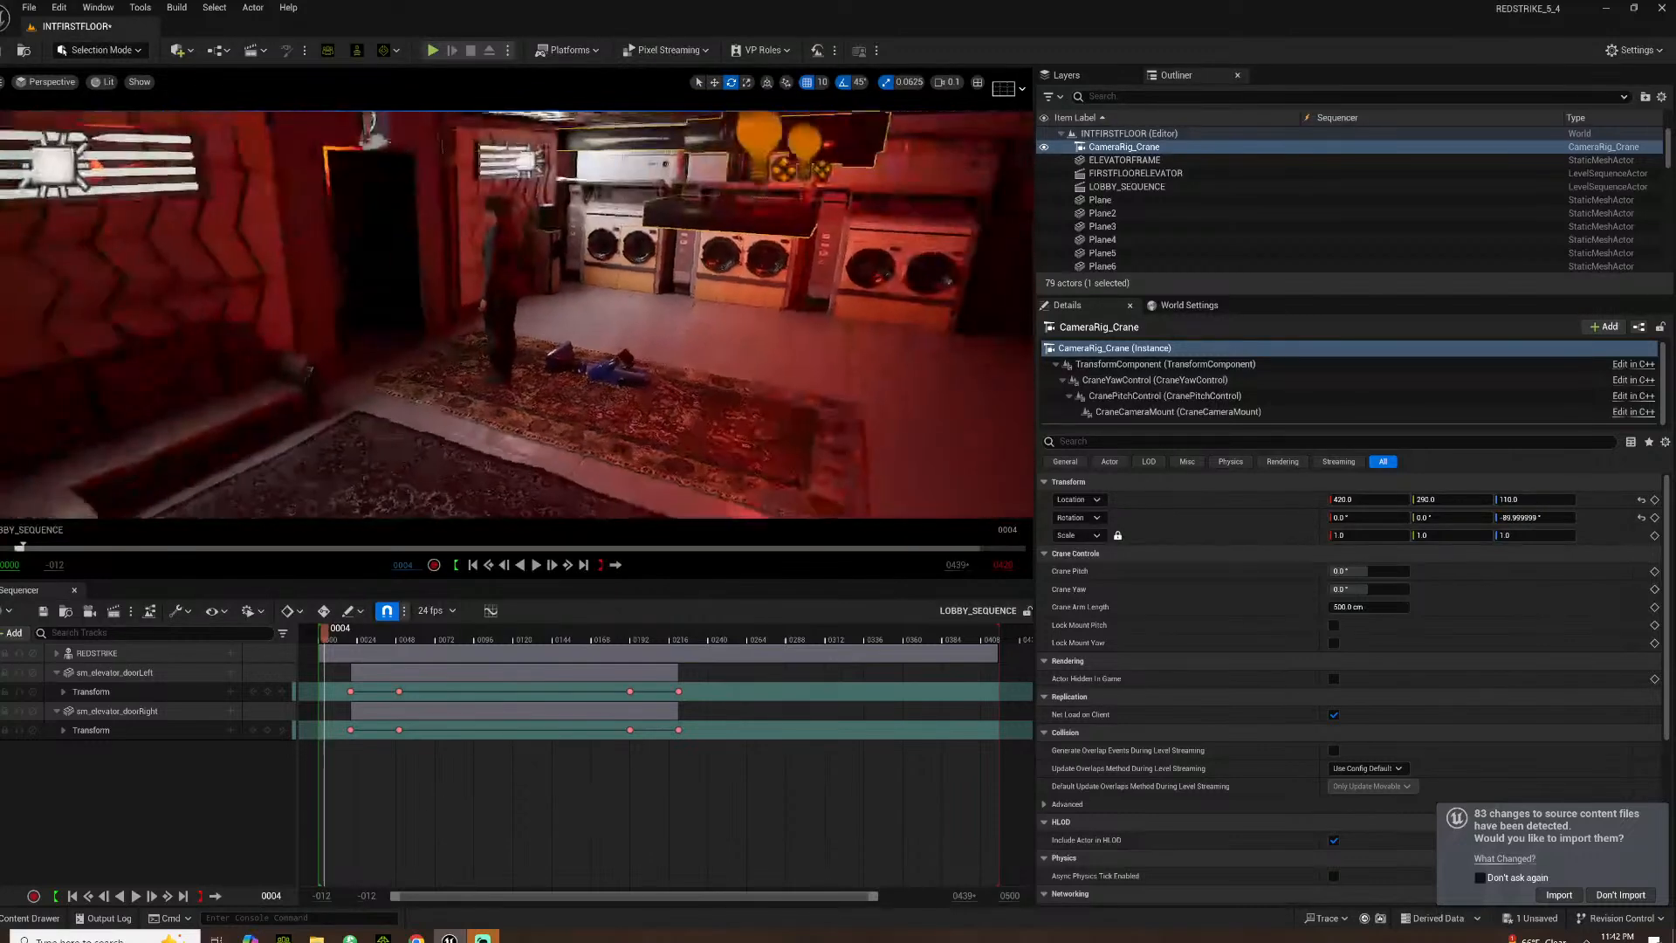
Lower the Camera Rig Crane to Z -20 and move it beside the rug to X 0, behind the camera
right_drag(353, 323, 353, 323)
key(w)
drag(456, 258, 425, 338)
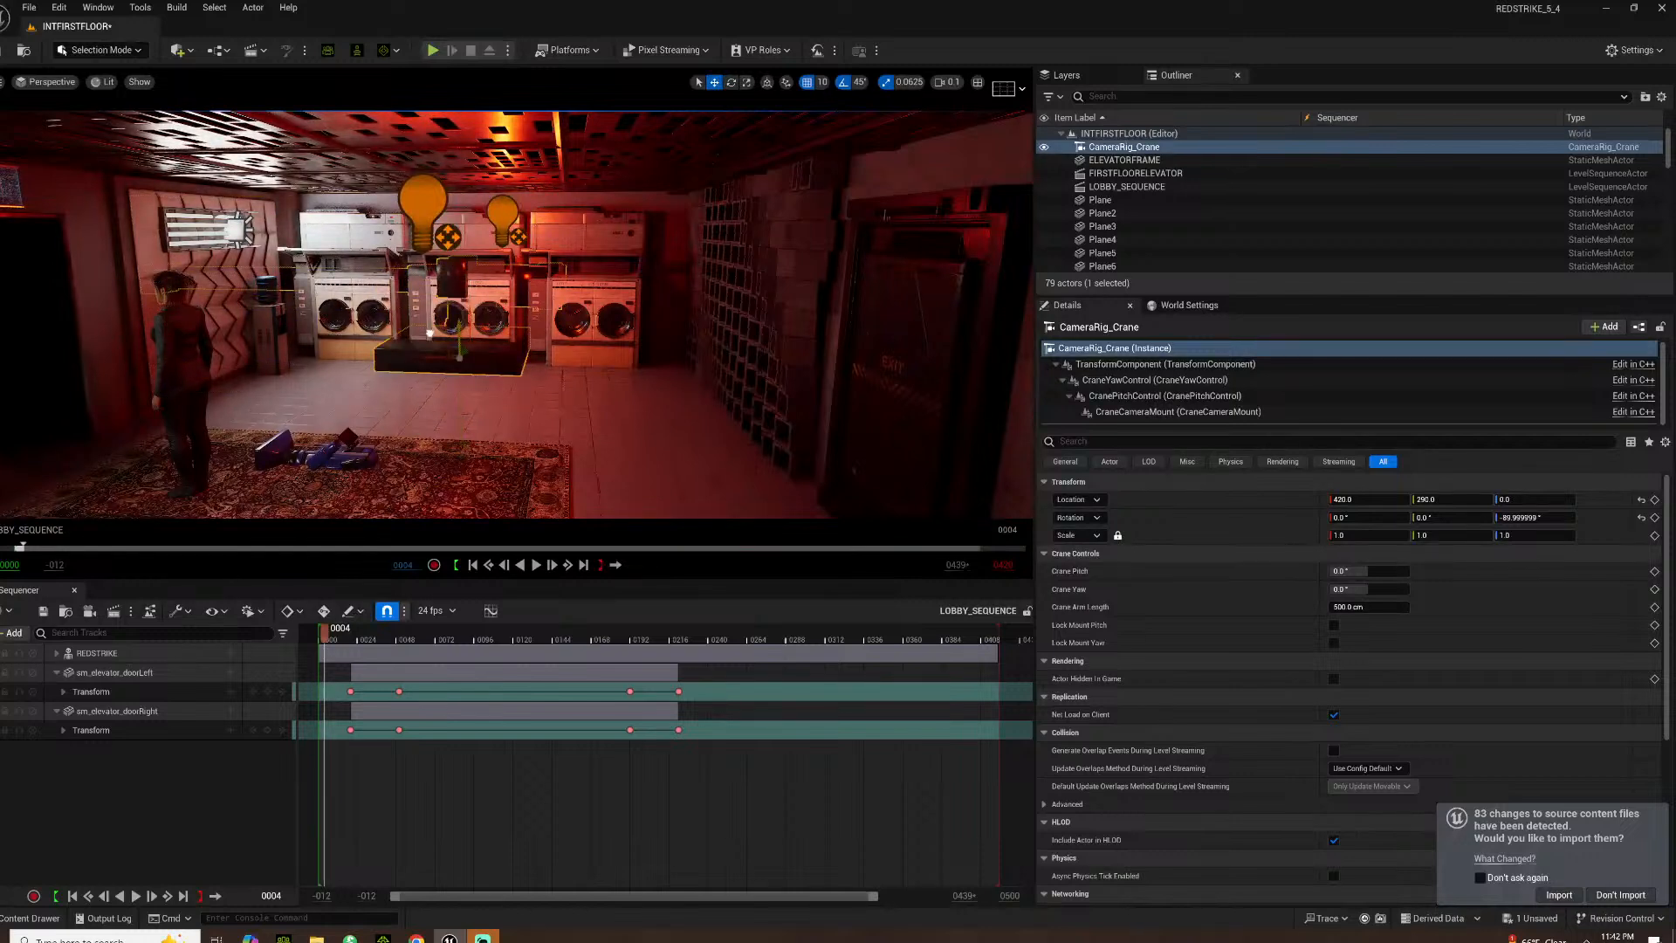
drag(459, 365, 365, 491)
right_drag(368, 491, 368, 490)
right_drag(416, 385, 416, 385)
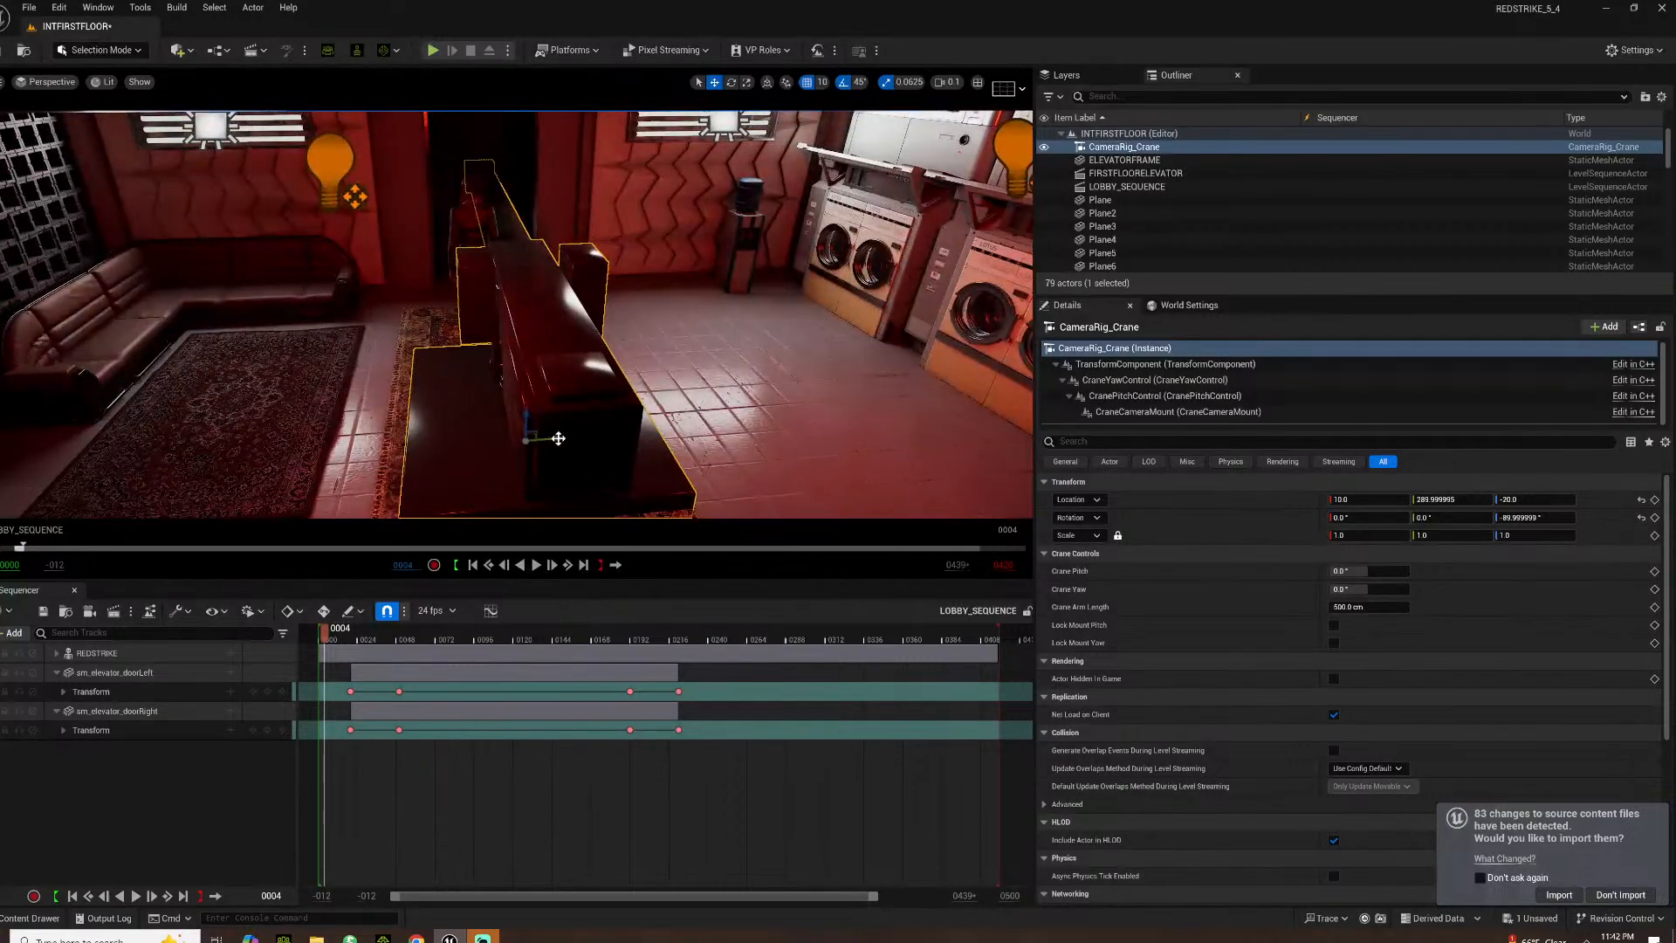
drag(559, 438, 547, 441)
right_drag(458, 420, 458, 420)
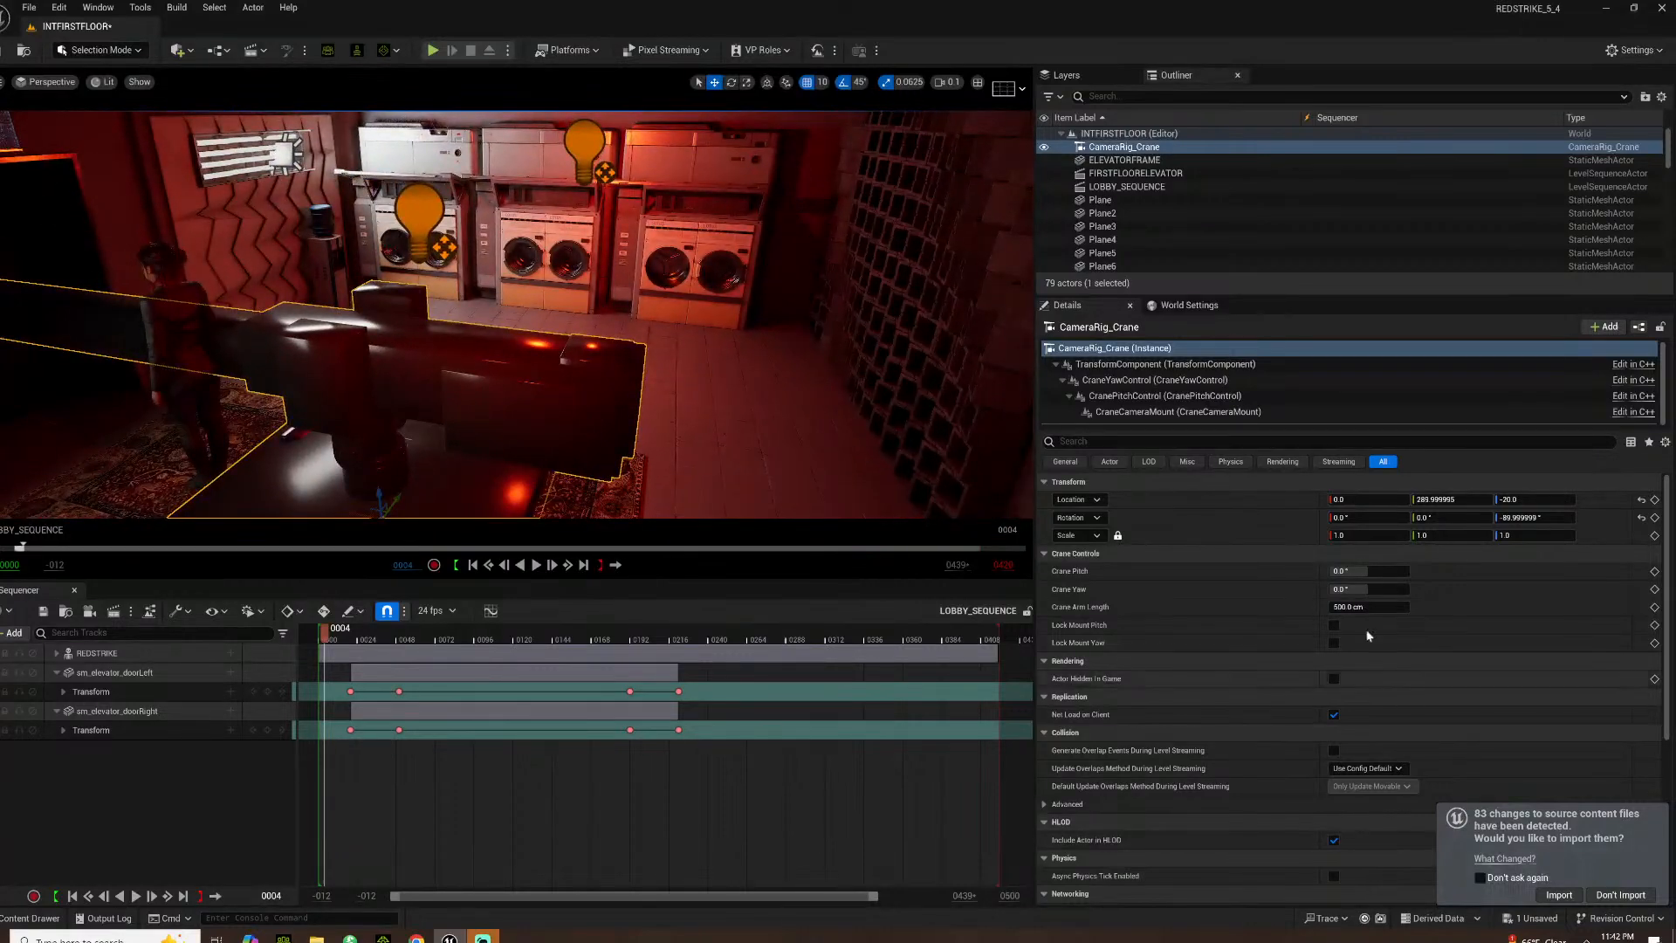
Set the Crane Arm Length to 100 cm, and try out a Crane Yaw change before undoing it
click(1369, 607)
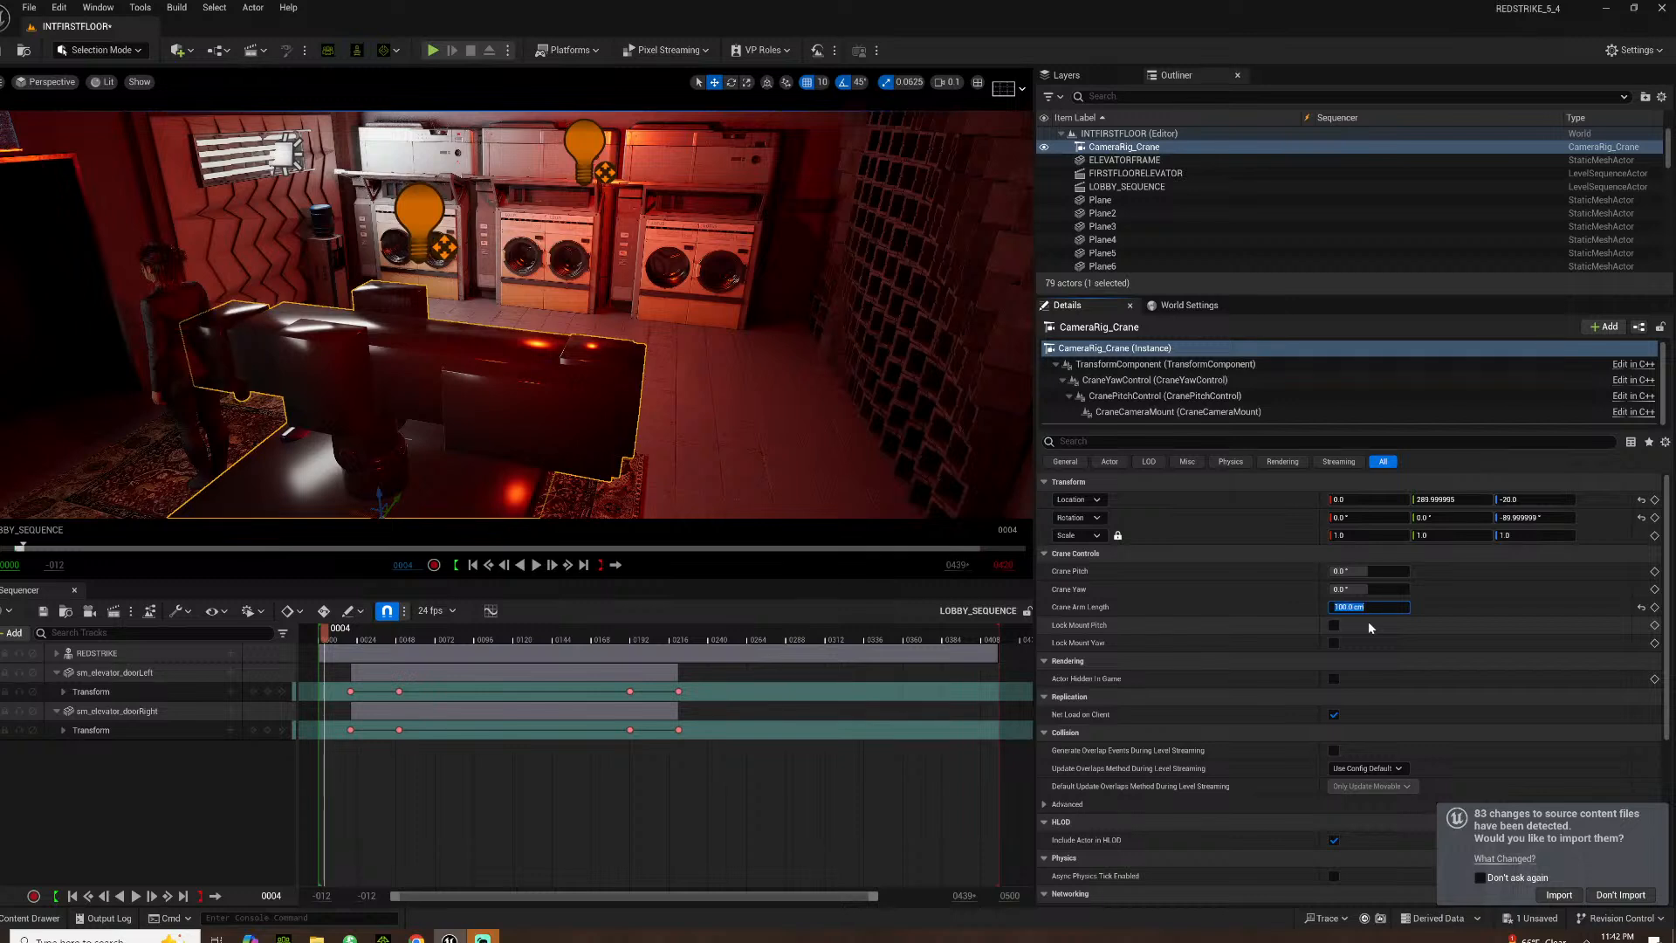
drag(1349, 589, 1375, 590)
key(ctrl+z)
Try a Crane Pitch of 45° on the Camera Rig Crane, inspect it, and undo the change
click(1369, 571)
text(45)
key(Return)
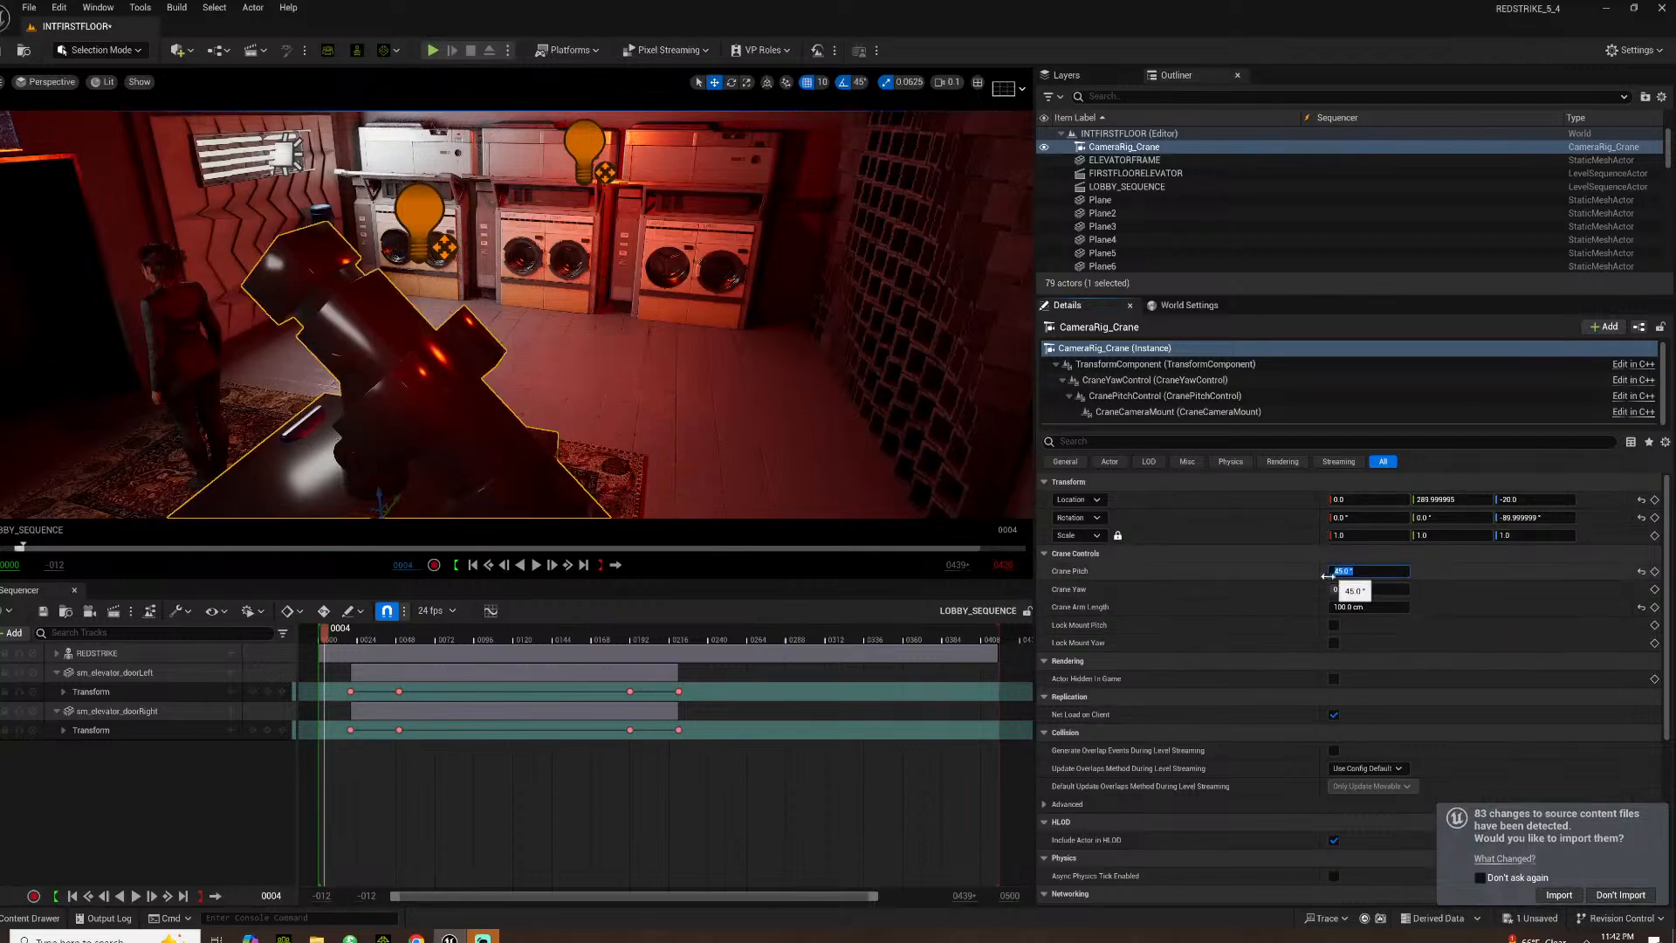
right_drag(558, 331, 489, 358)
mouse_move(700, 468)
right_down()
mouse_move(646, 466)
mouse_move(700, 468)
right_up()
key(ctrl+z)
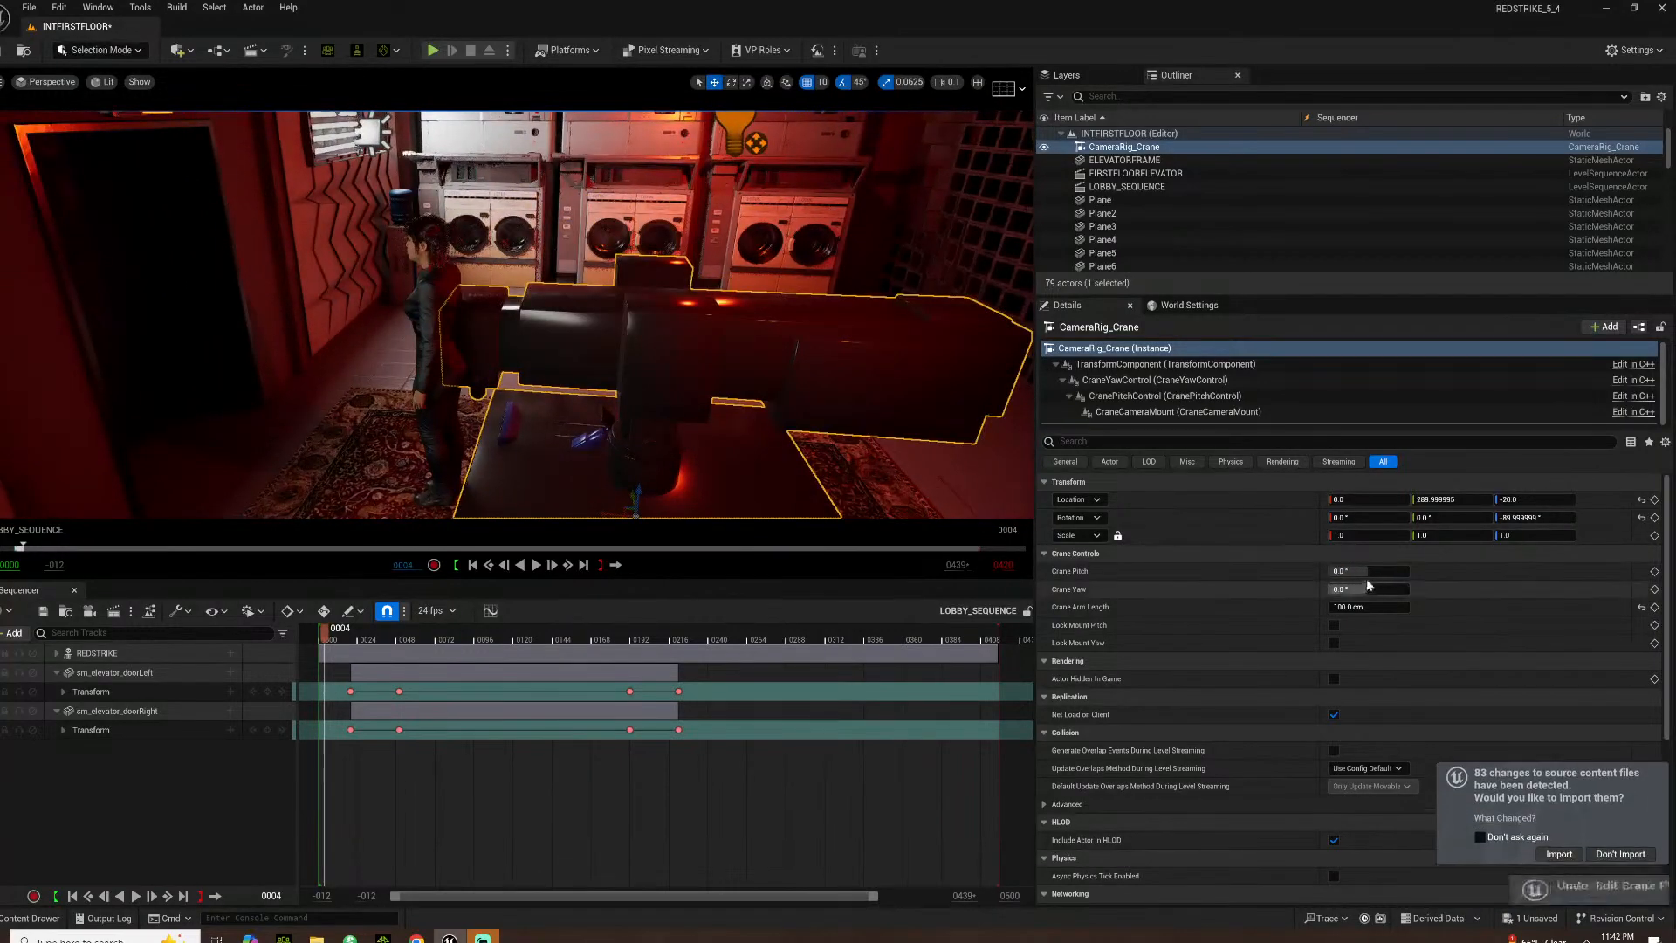
Raise the RC_Camera_Cinema_HighEnd_ camera to Z 40 and move it along Y to 120, in front of the crane arm
click(597, 434)
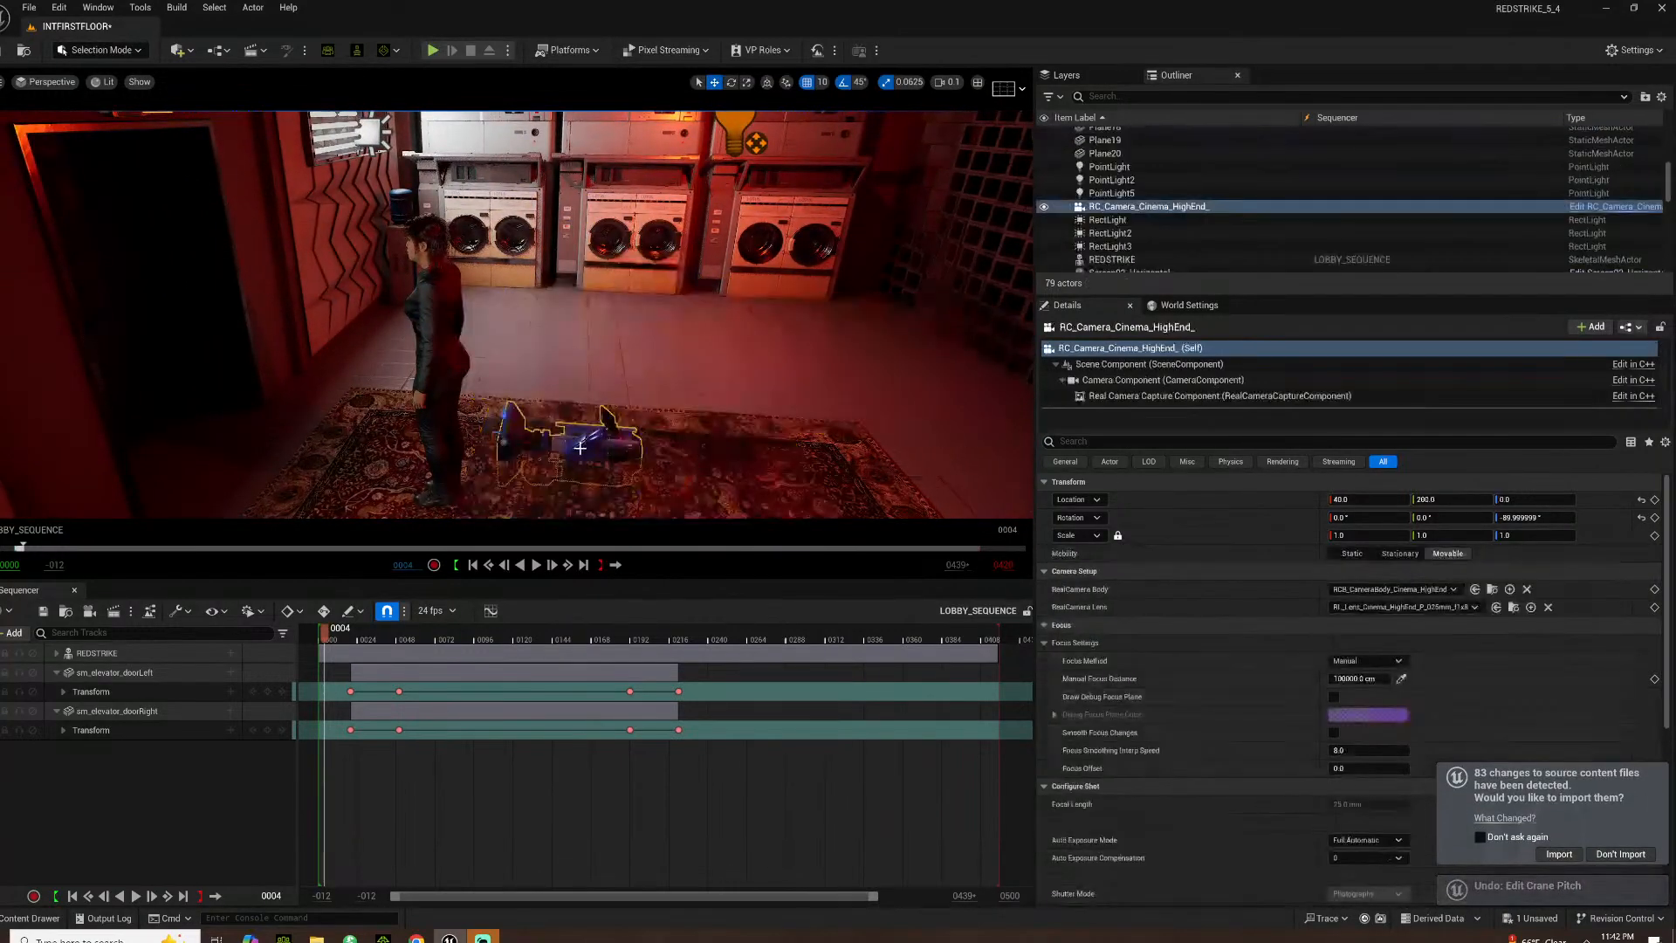
middle_drag(529, 434, 487, 429)
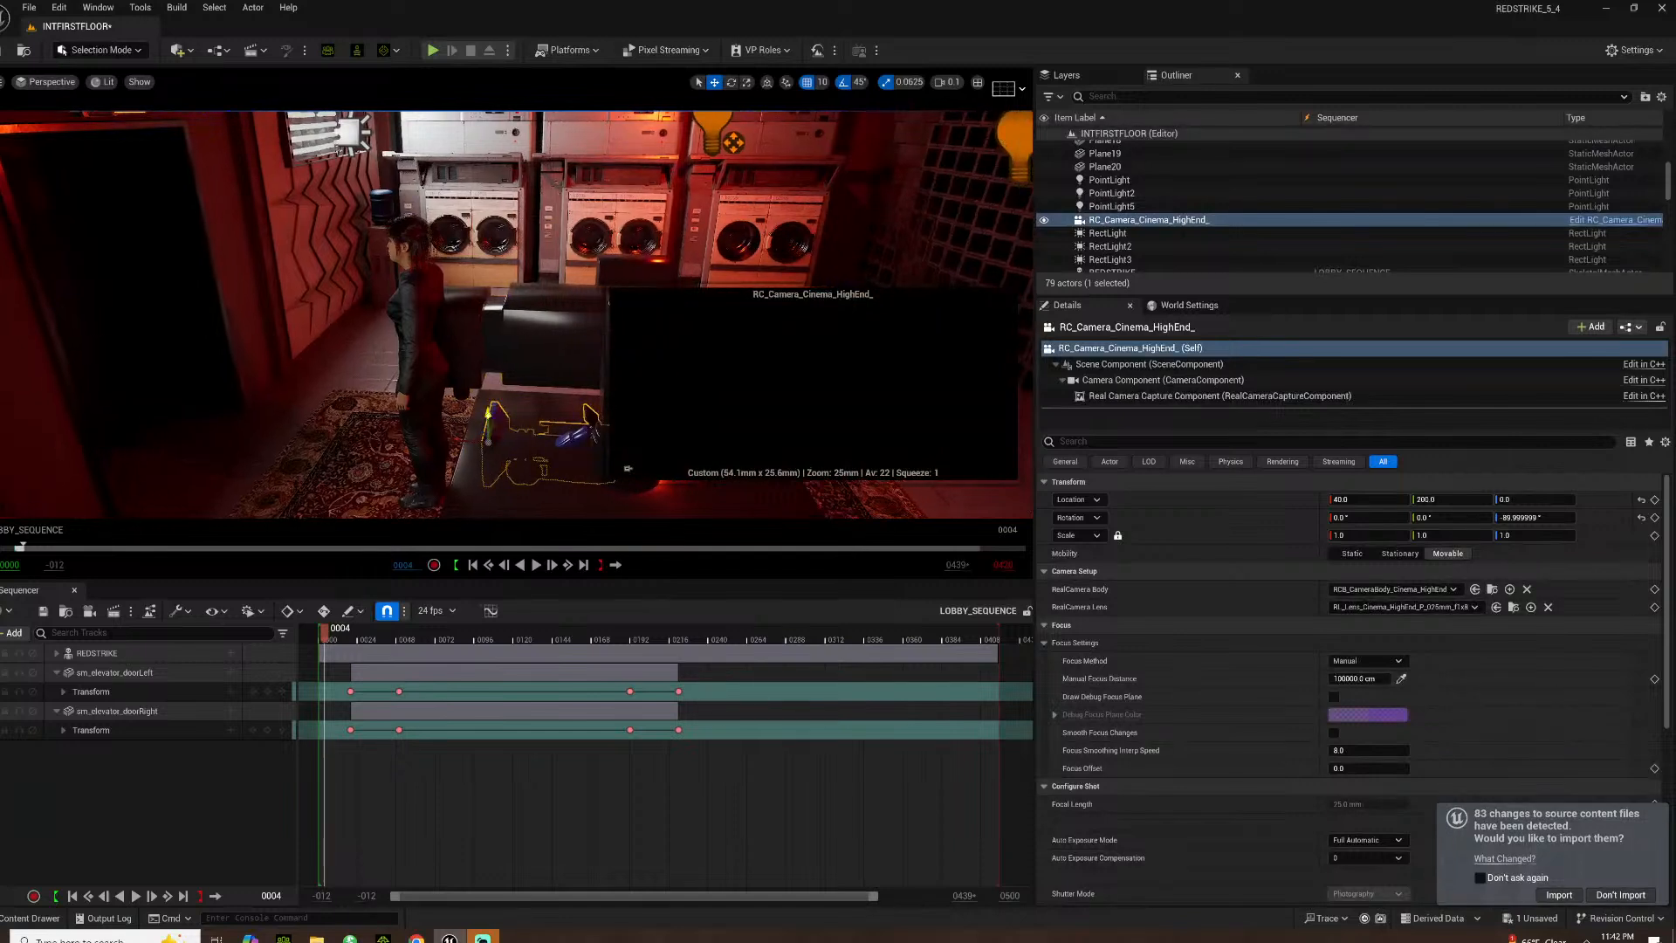
drag(493, 415, 493, 363)
drag(597, 434, 489, 397)
middle_drag(489, 397, 416, 370)
right_drag(415, 370, 332, 375)
Set the Camera Rig Crane's X location to 40 to line it up with the camera
text(40)
key(Return)
click(478, 373)
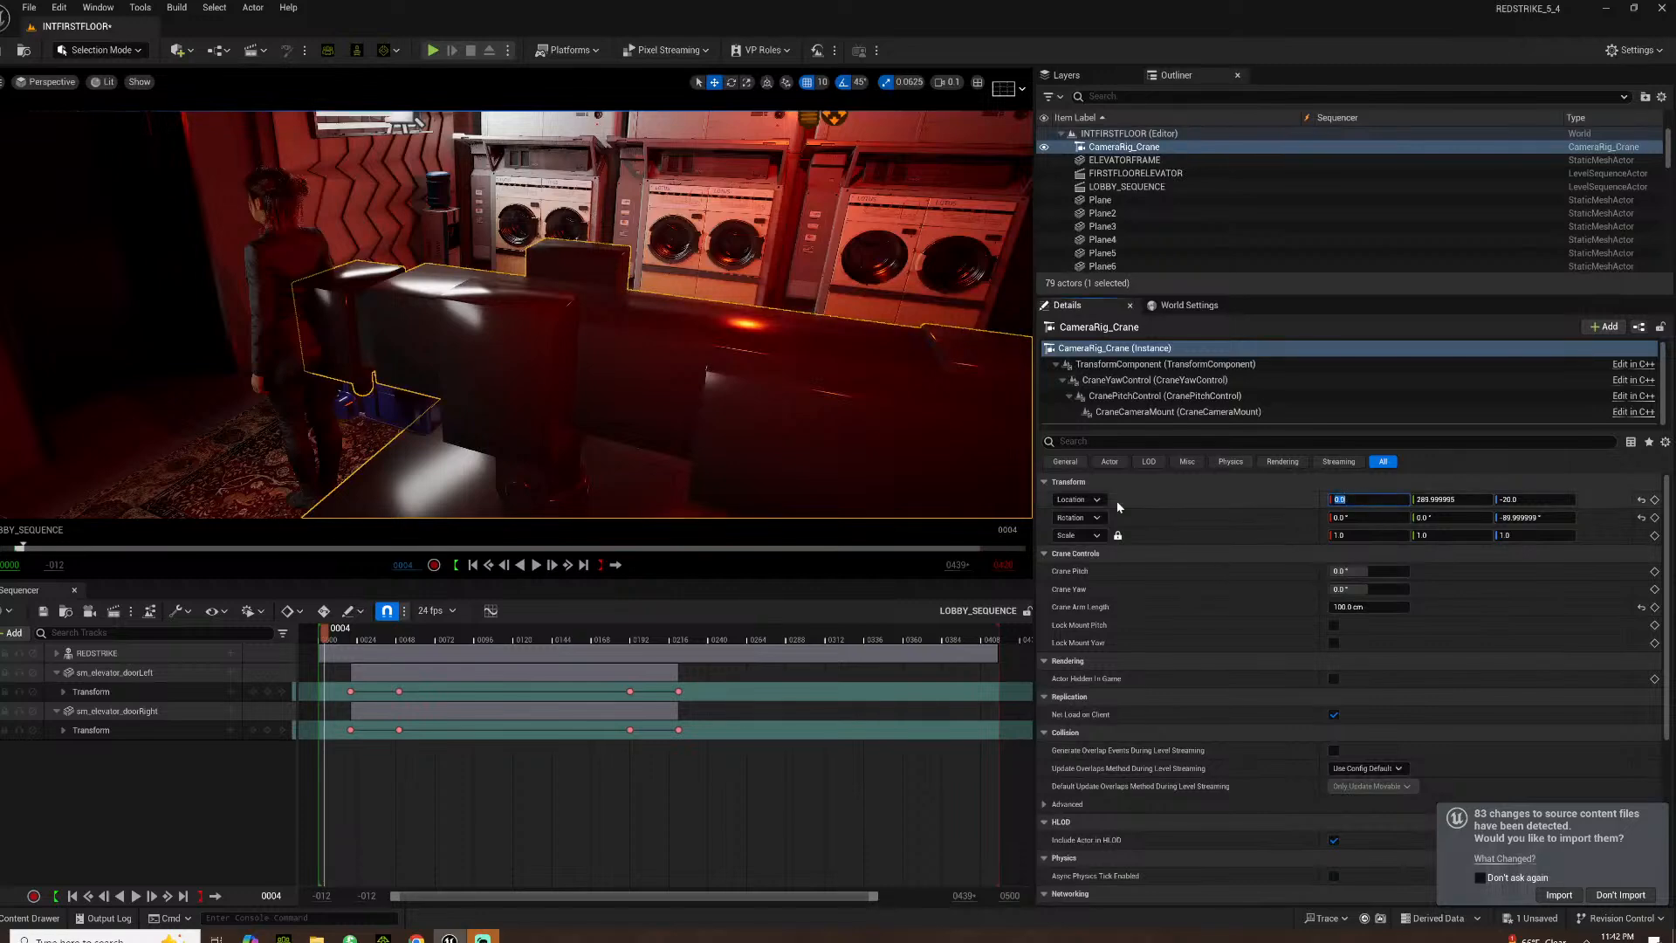
key(Return)
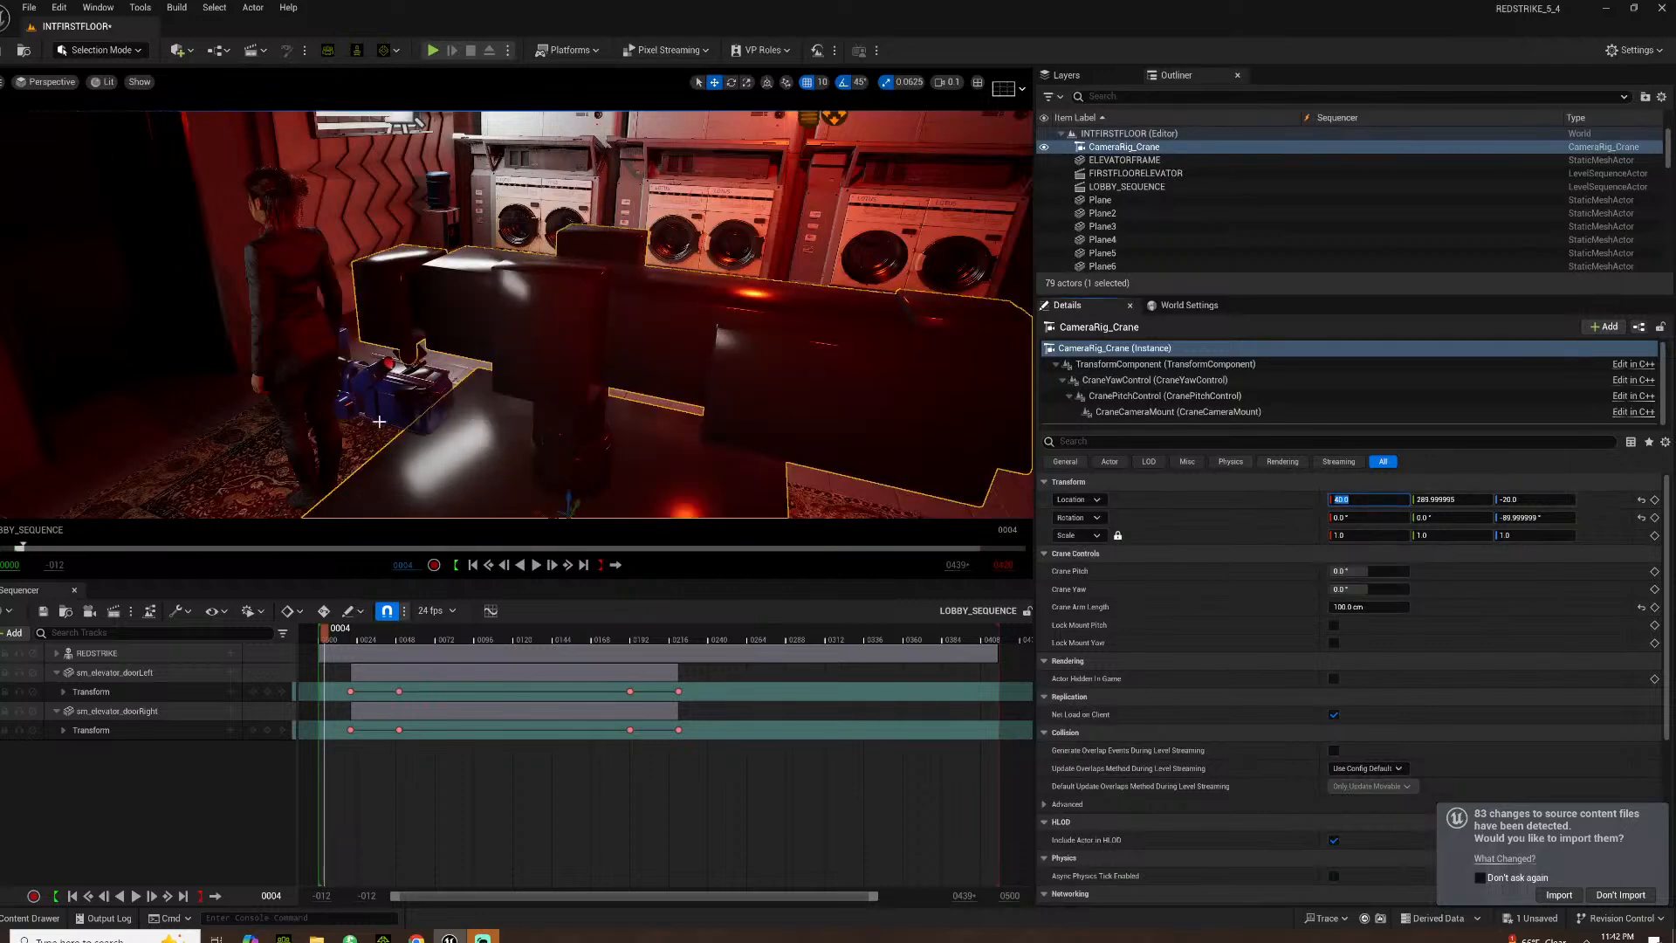
Attach the RC_Camera_Cinema_HighEnd_ camera to CameraRig_Crane, and select the crane
click(397, 400)
scroll(1151, 207, up, 5)
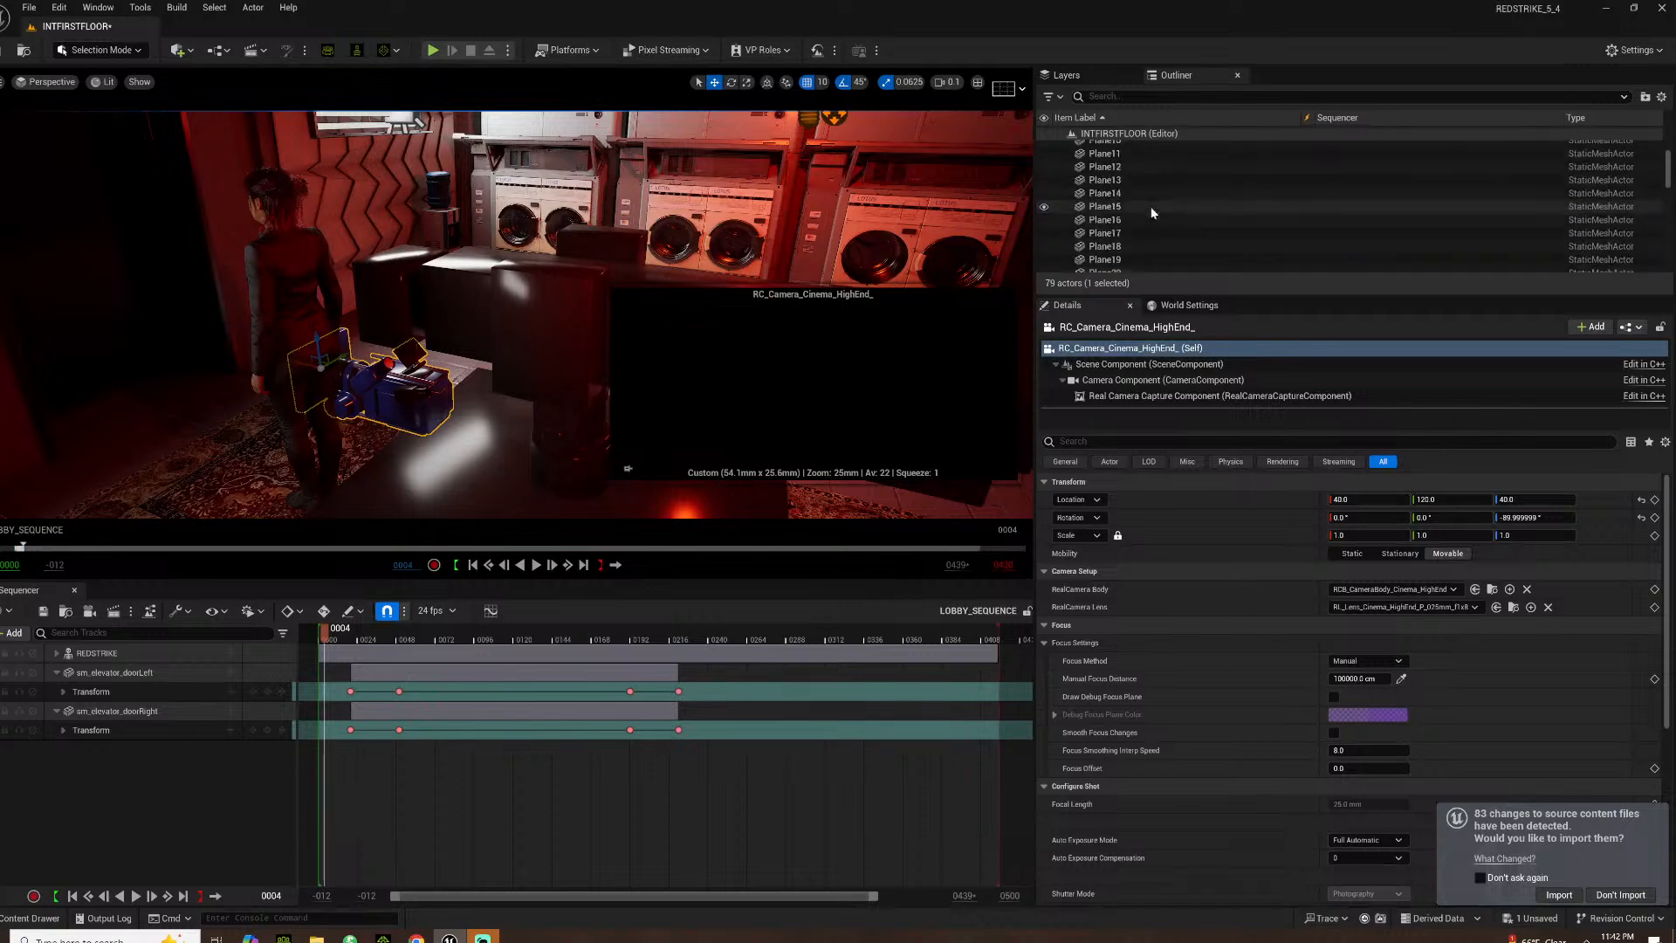
scroll(1168, 205, up, 2)
scroll(1168, 204, down, 7)
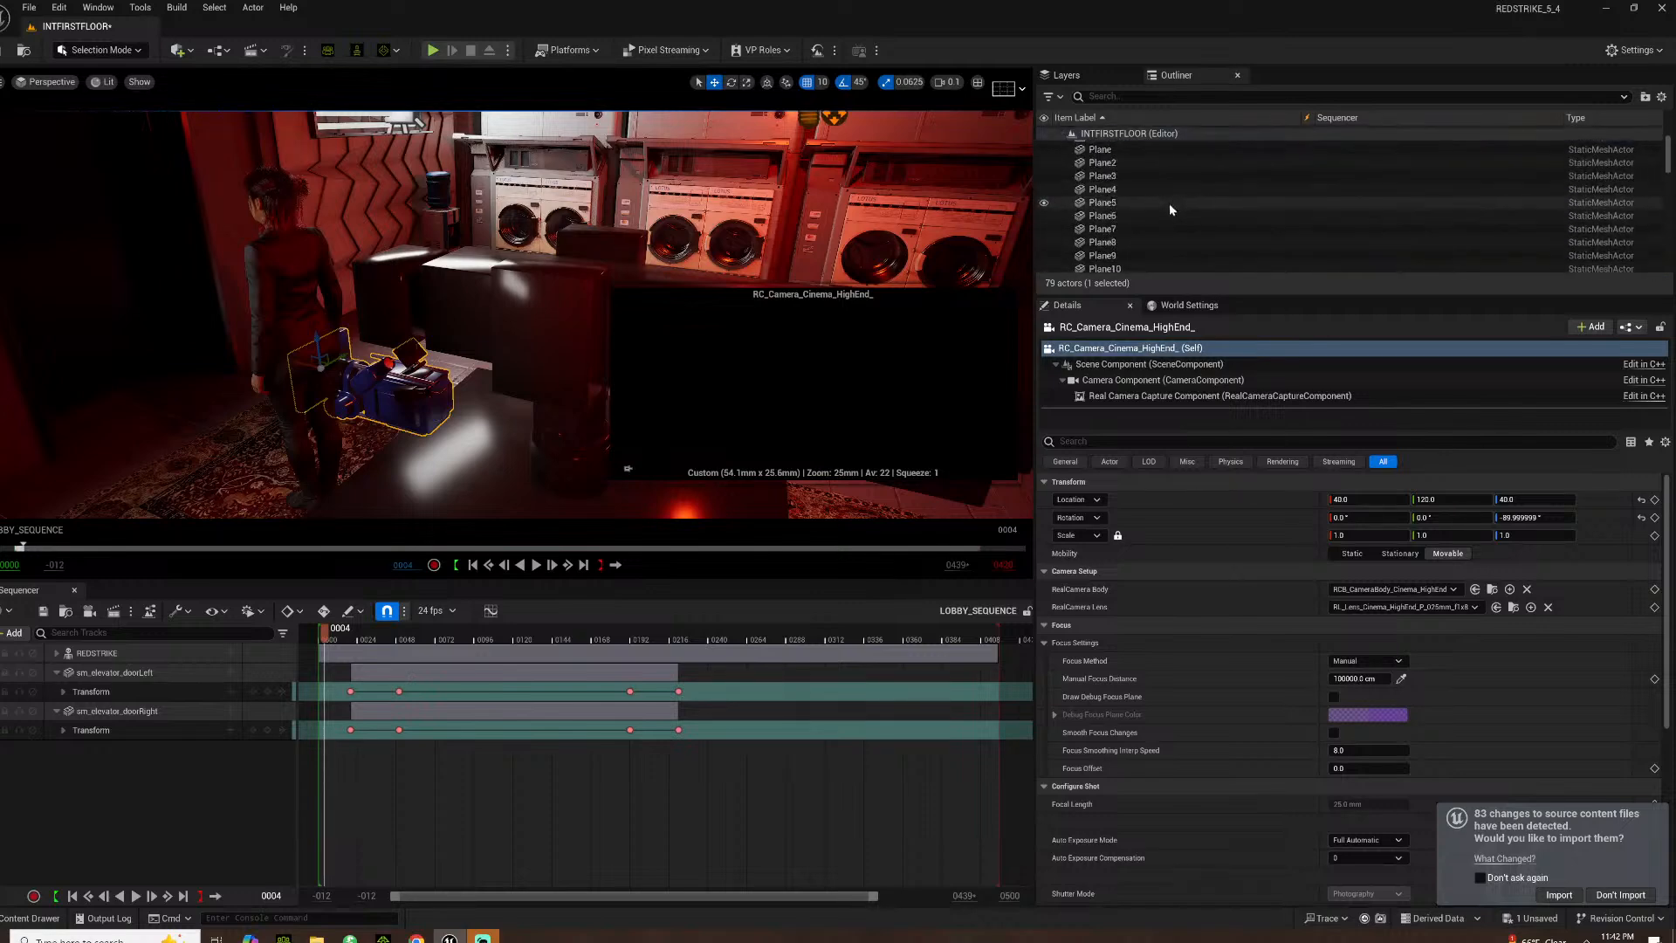
right_click(1123, 247)
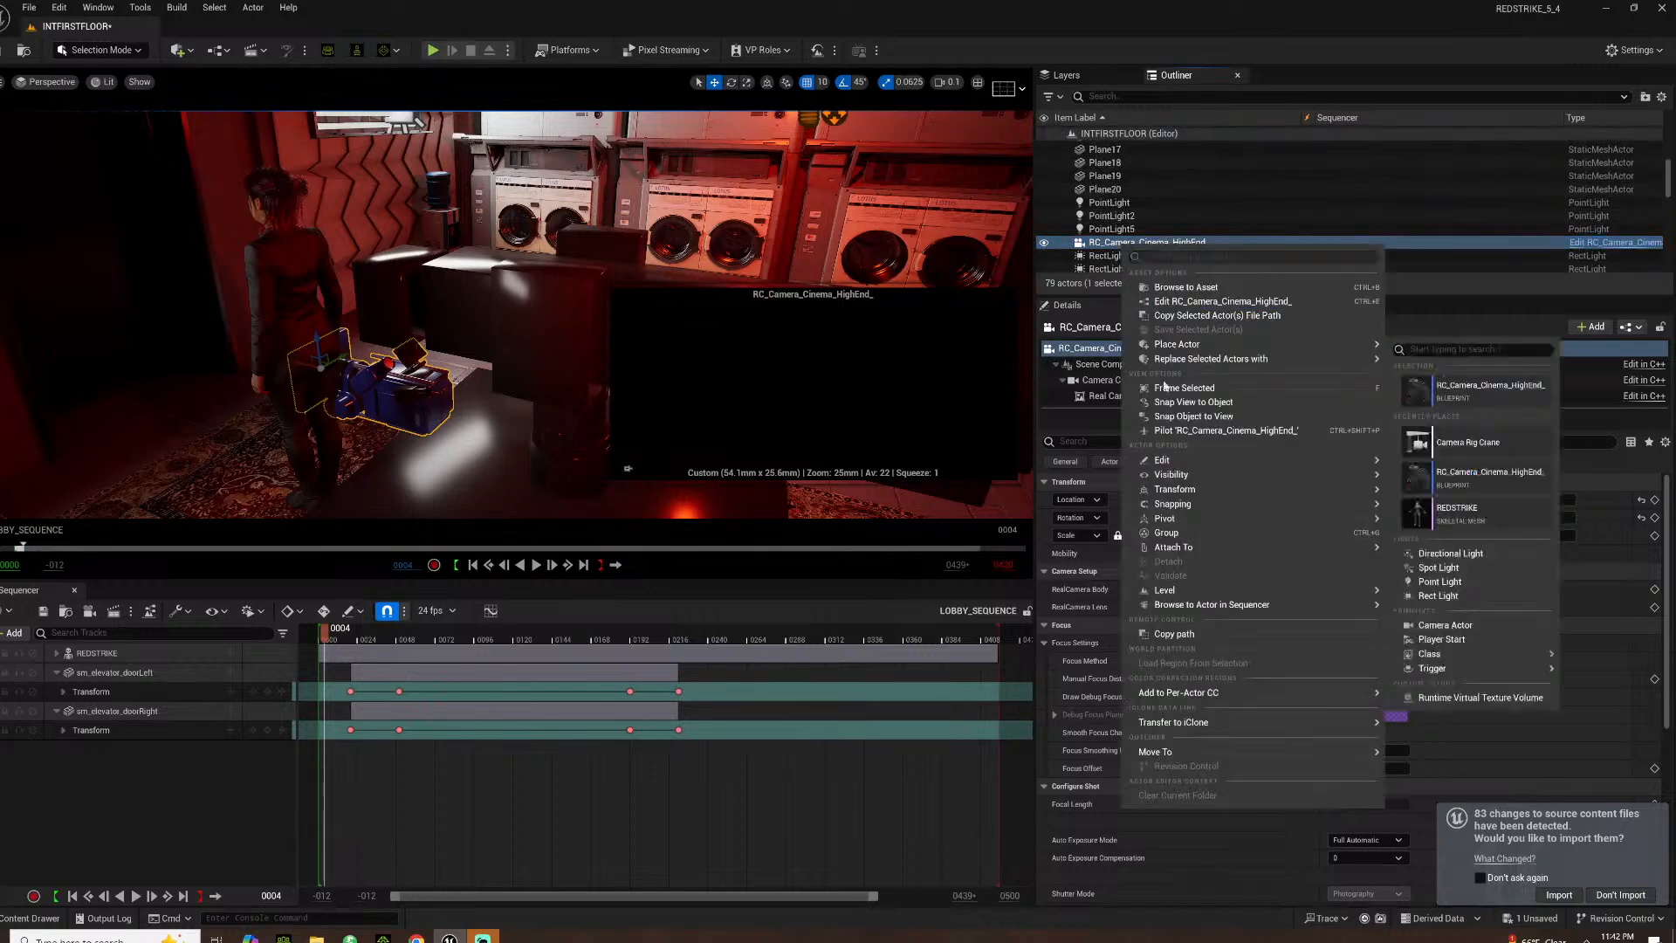
mouse_move(1191, 553)
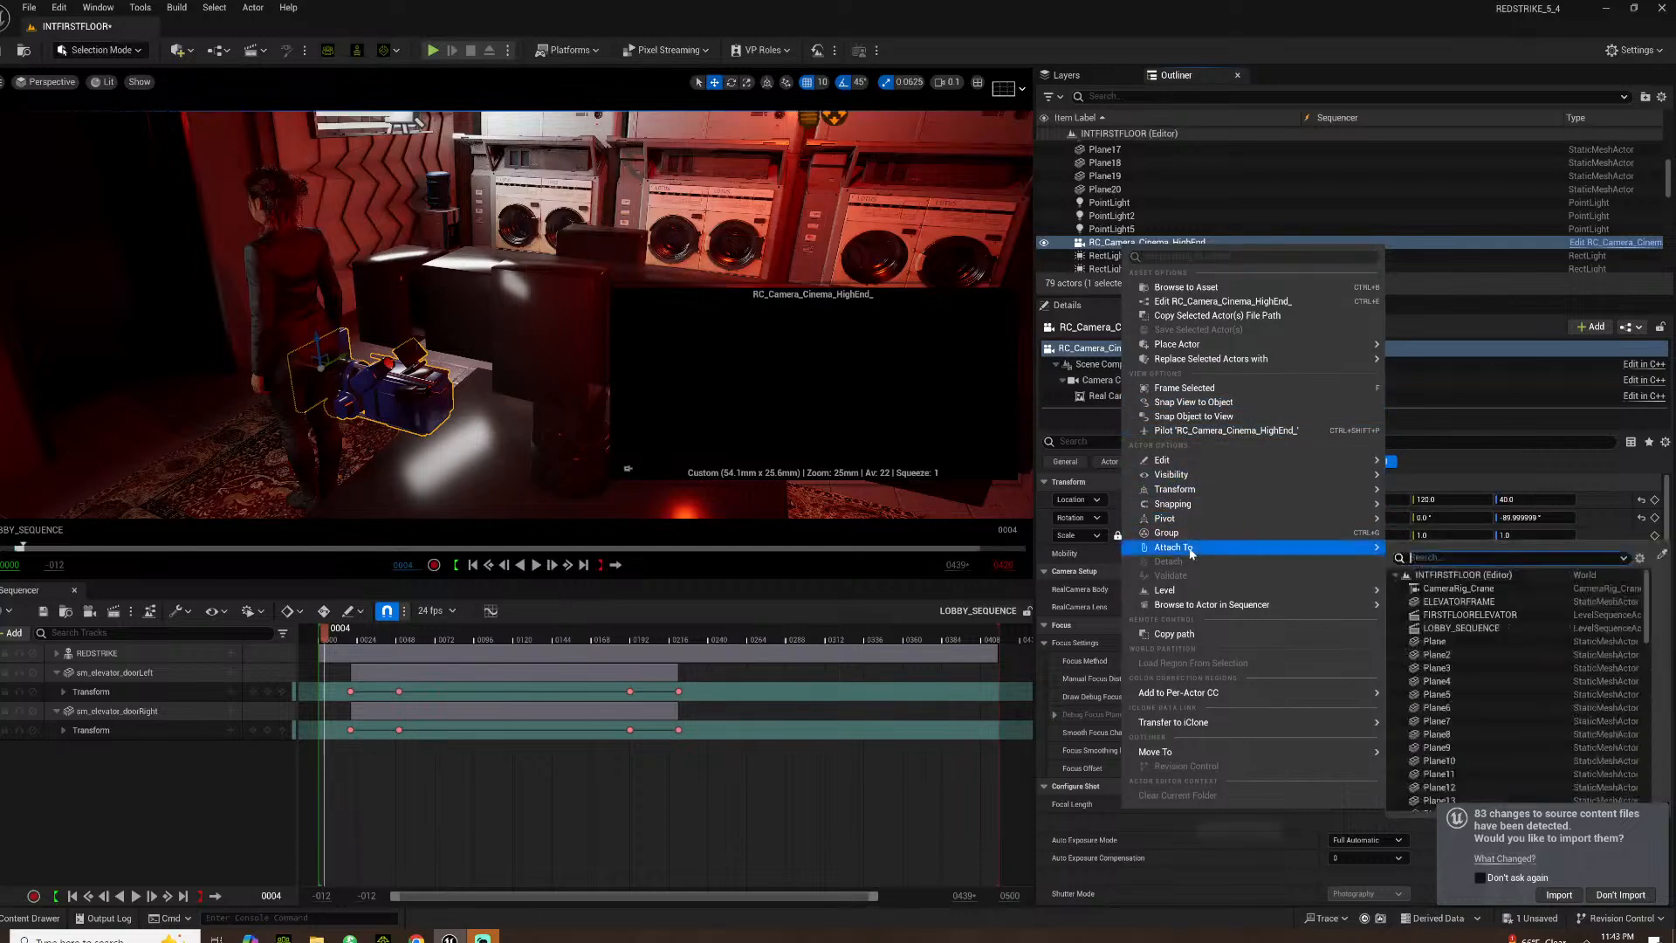
click(1453, 590)
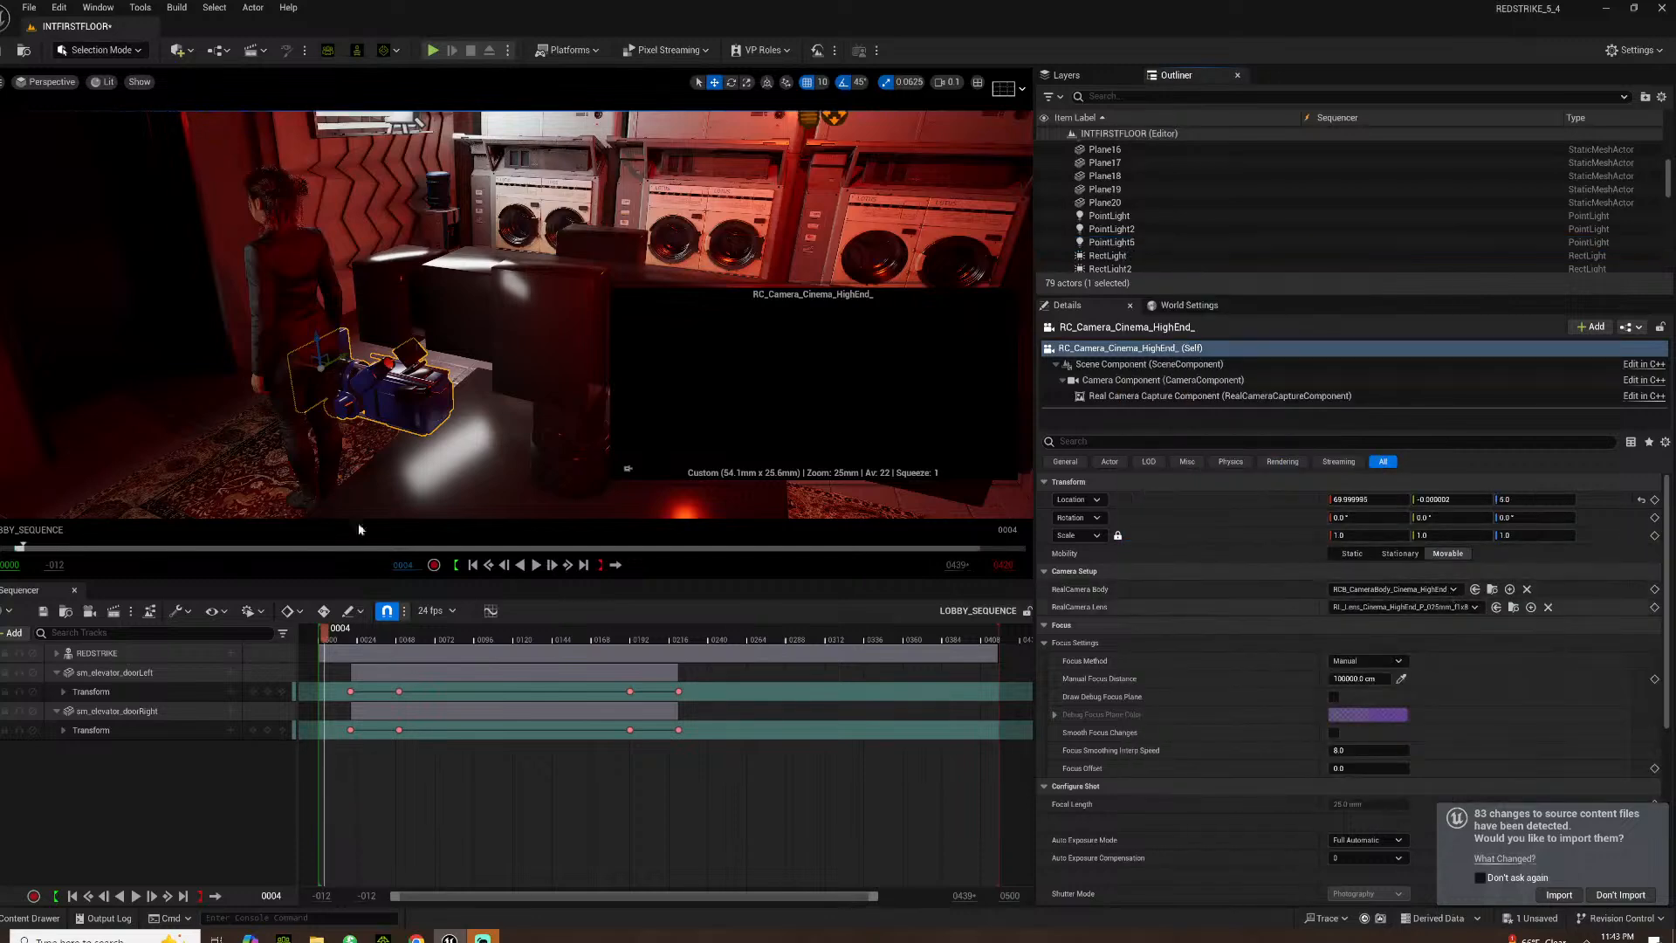
click(501, 289)
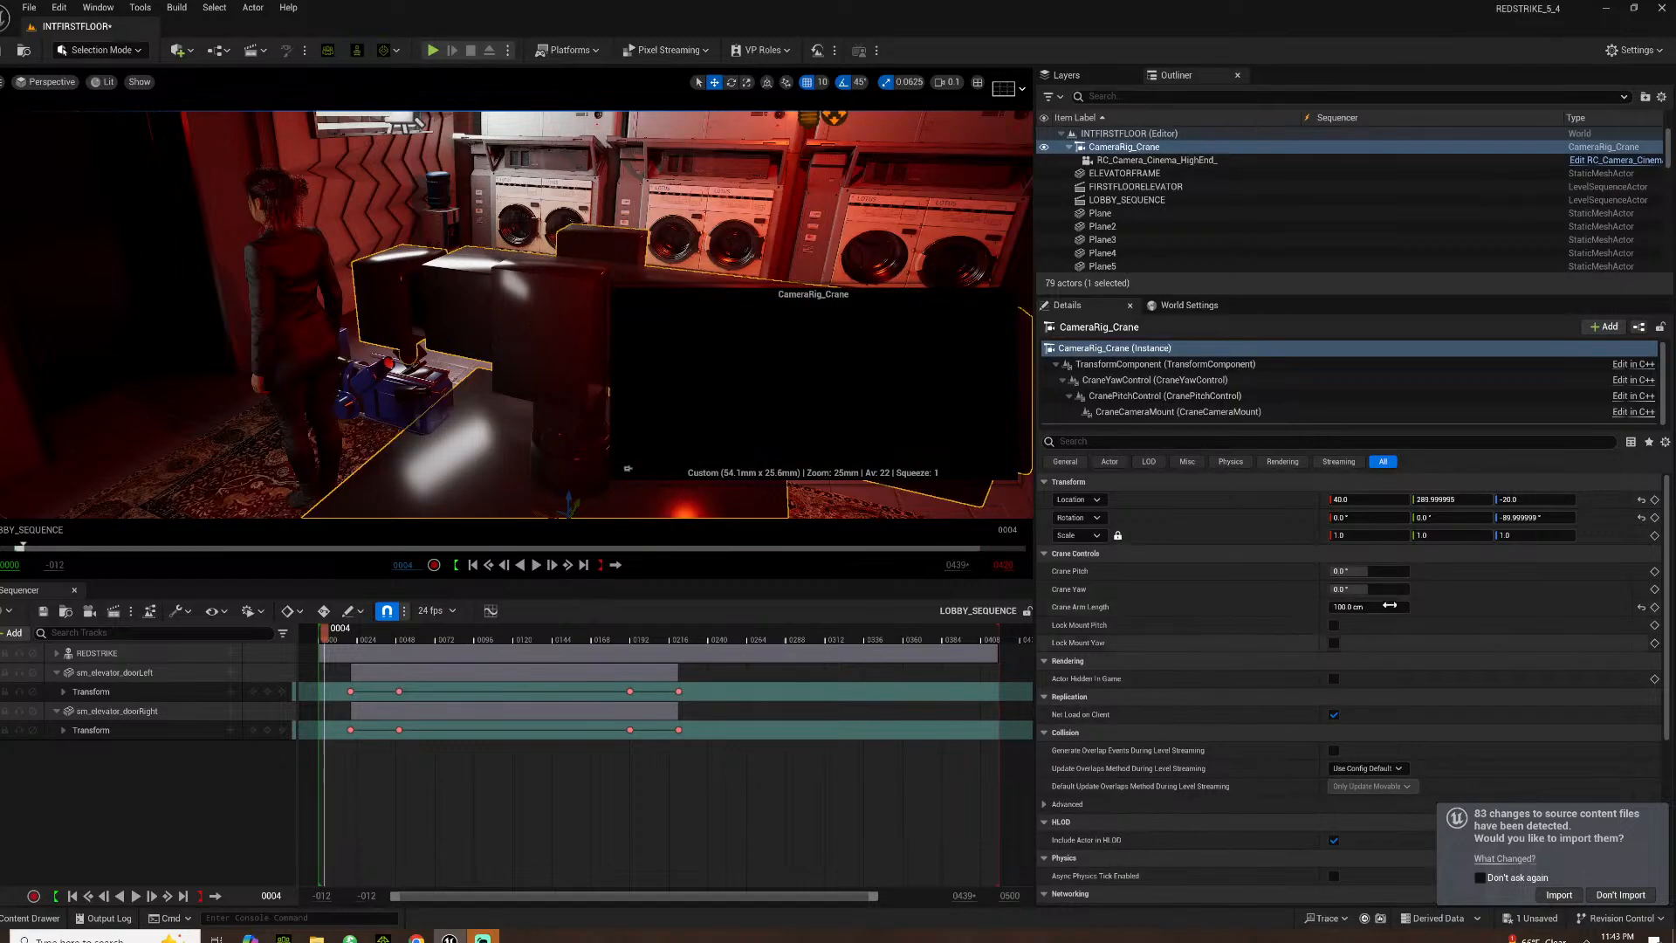
Move the Camera Rig Crane along Y to about 500 and raise its Crane Pitch to about 84.5°
drag(1353, 575, 1246, 584)
right_drag(462, 438, 515, 444)
drag(455, 423, 629, 375)
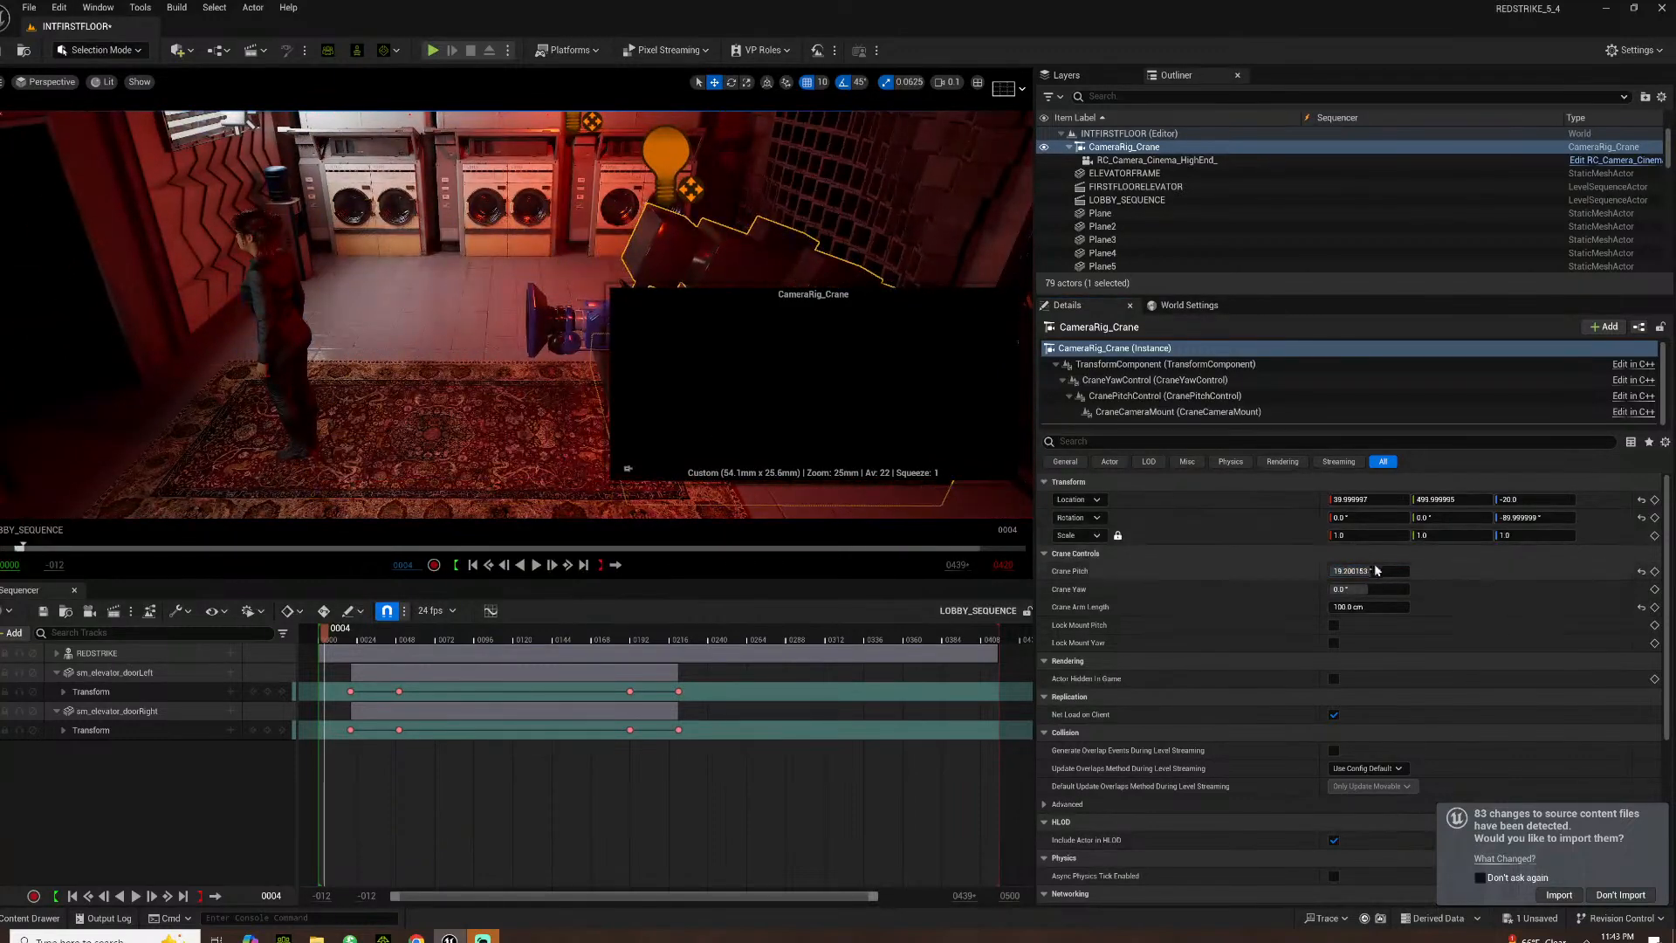
drag(1351, 571, 1394, 571)
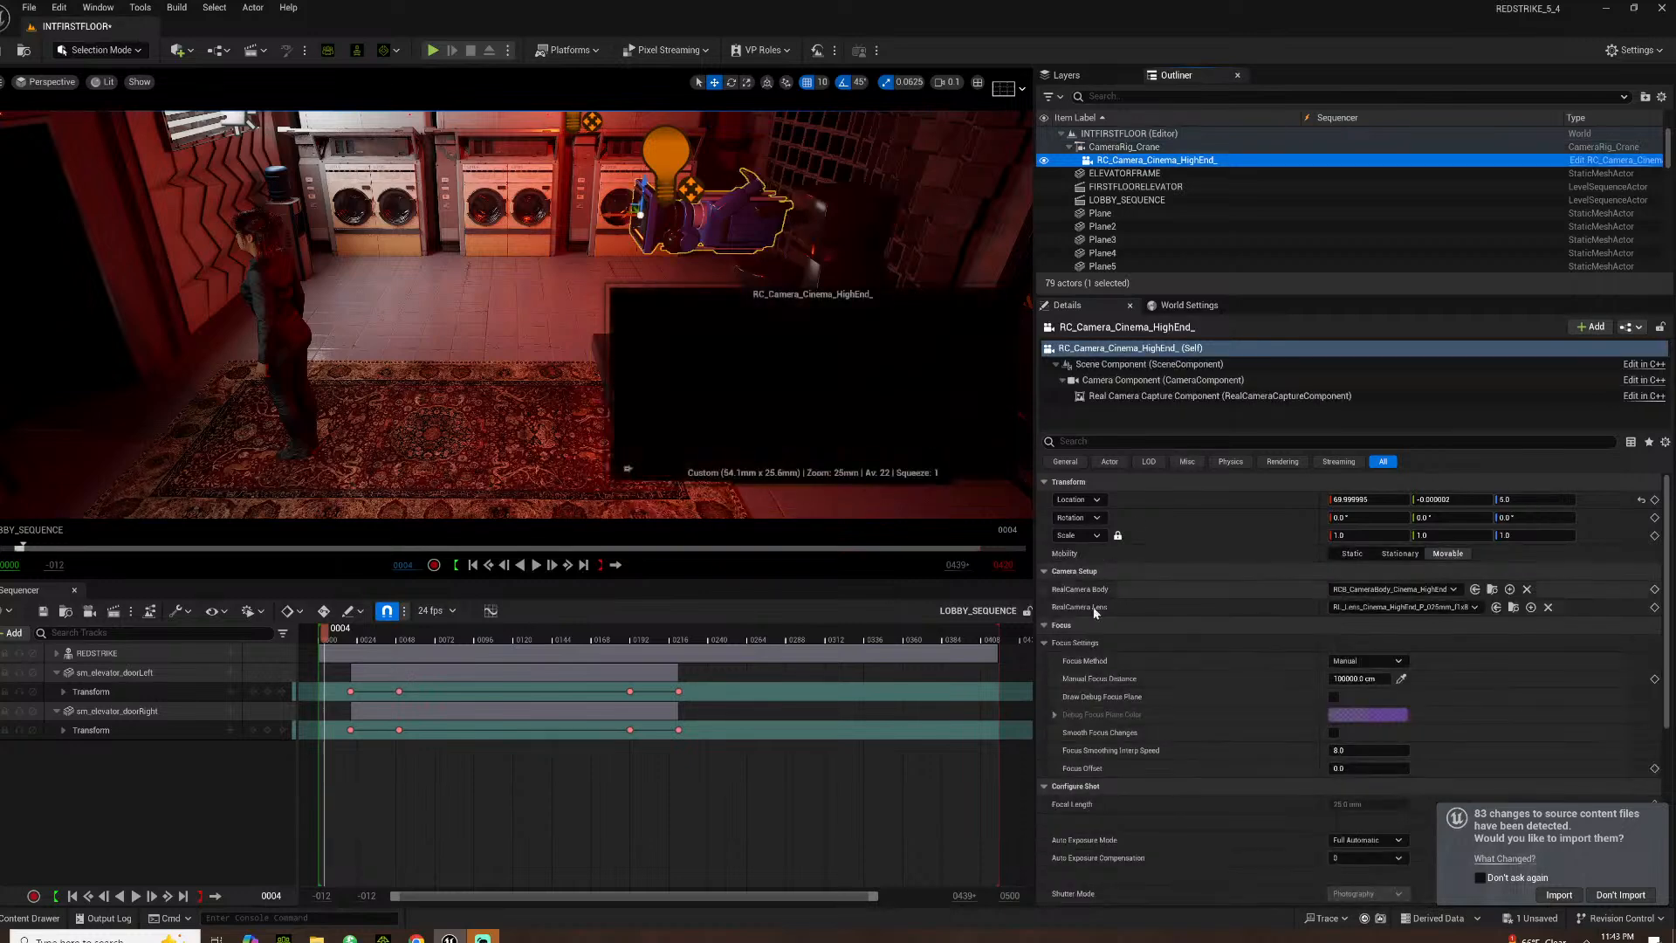
Try the budget 24 mm cinema lens on the RC_Camera_Cinema_HighEnd_ camera, and settle on the HighEnd_P_035mm lens
scroll(1247, 695, down, 2)
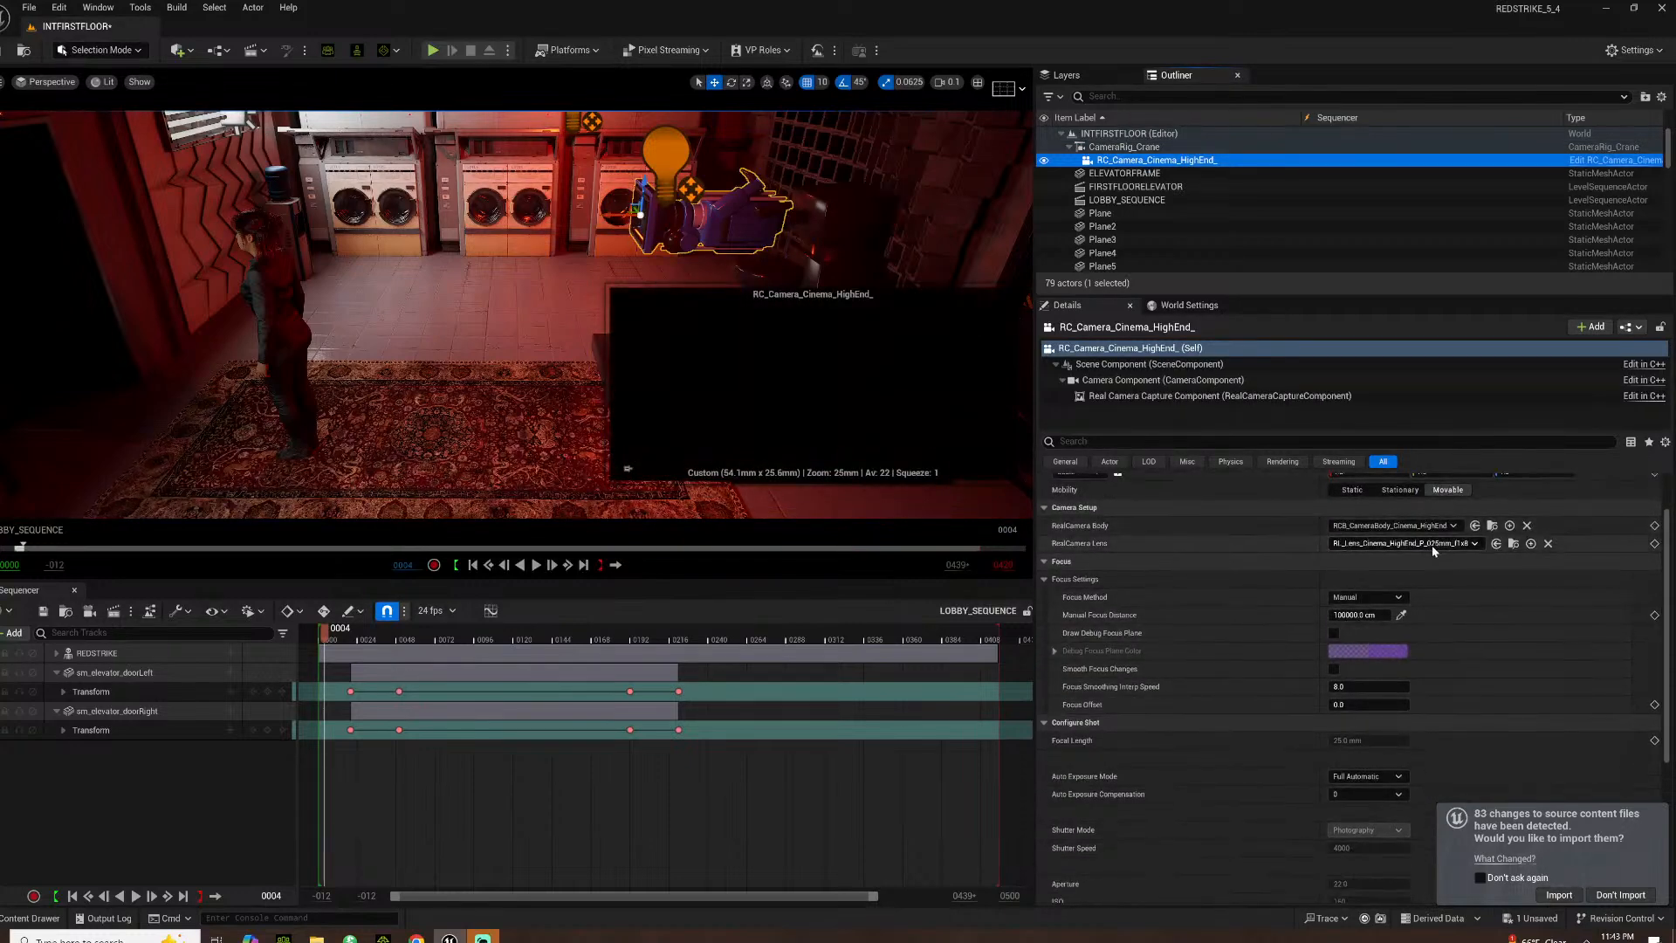
click(1402, 543)
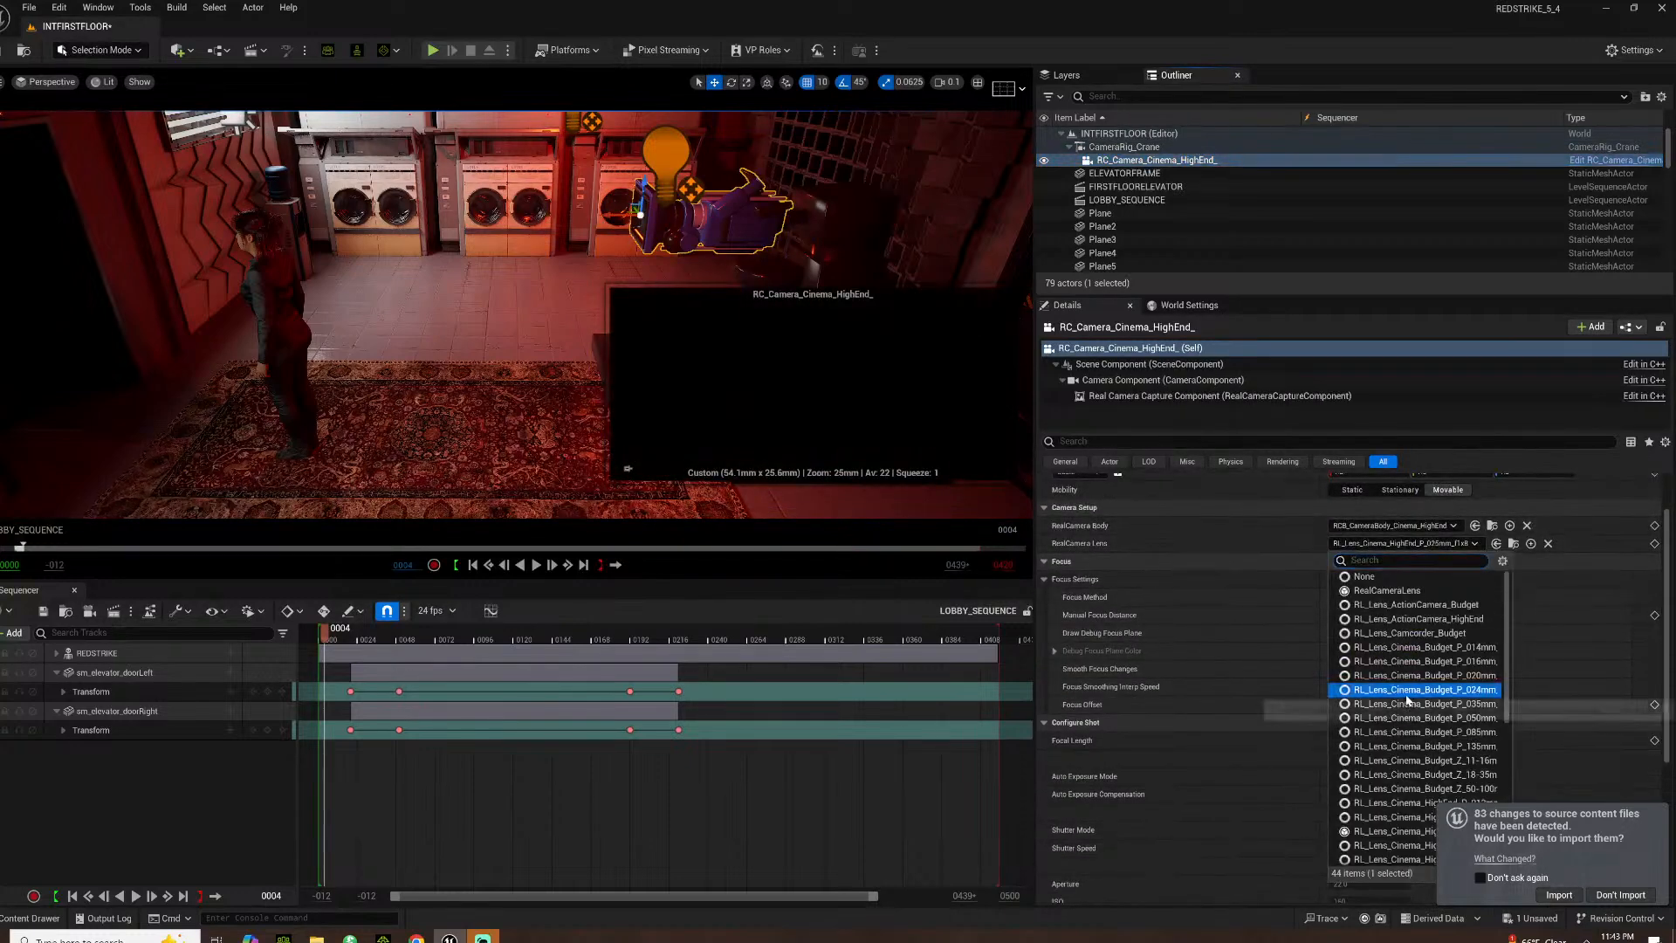
click(1405, 690)
click(1412, 545)
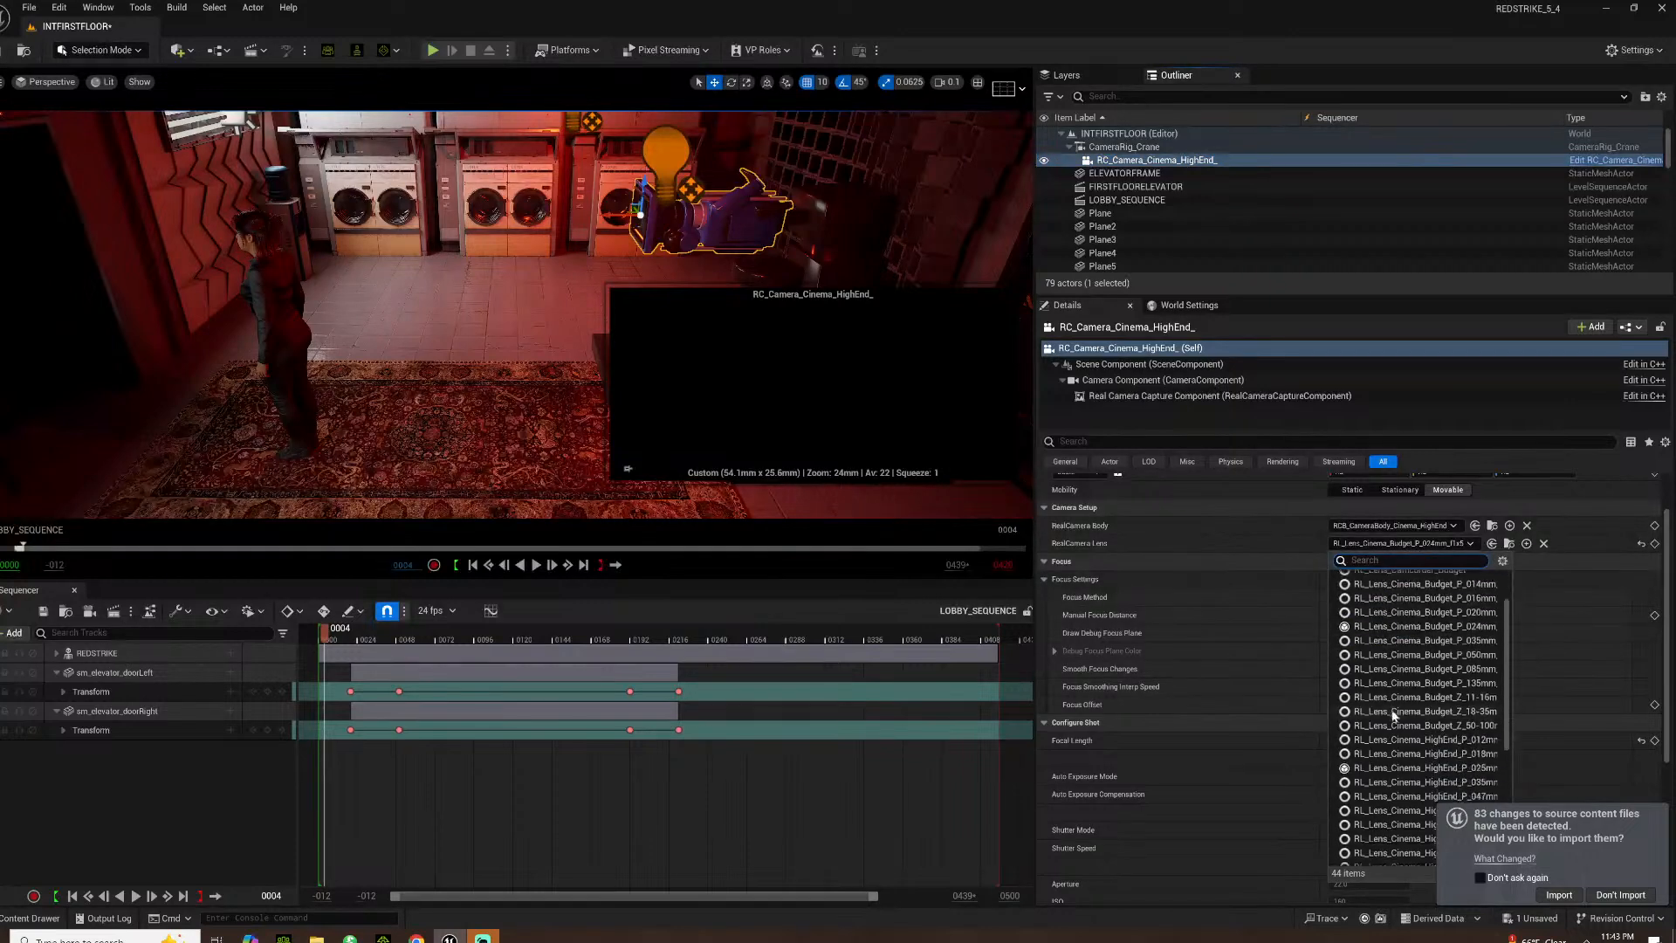
click(1423, 718)
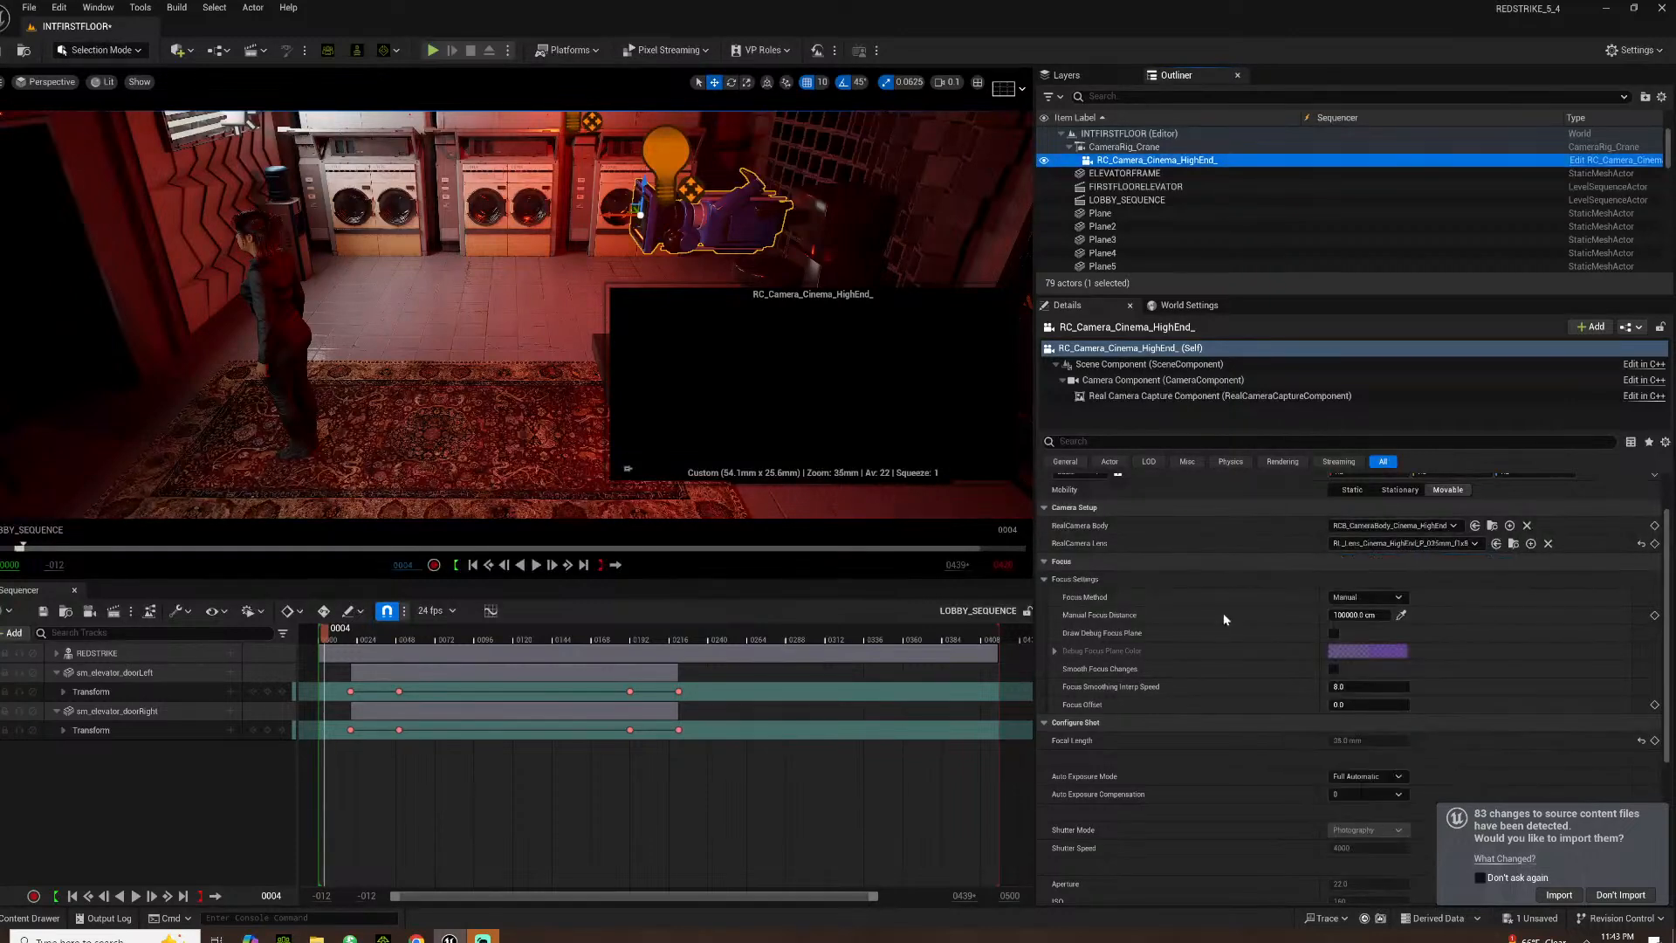
Turn the camera's auto exposure off, set the shutter mode to Movie, the aperture to 4 and the target FPS to 24
click(1399, 774)
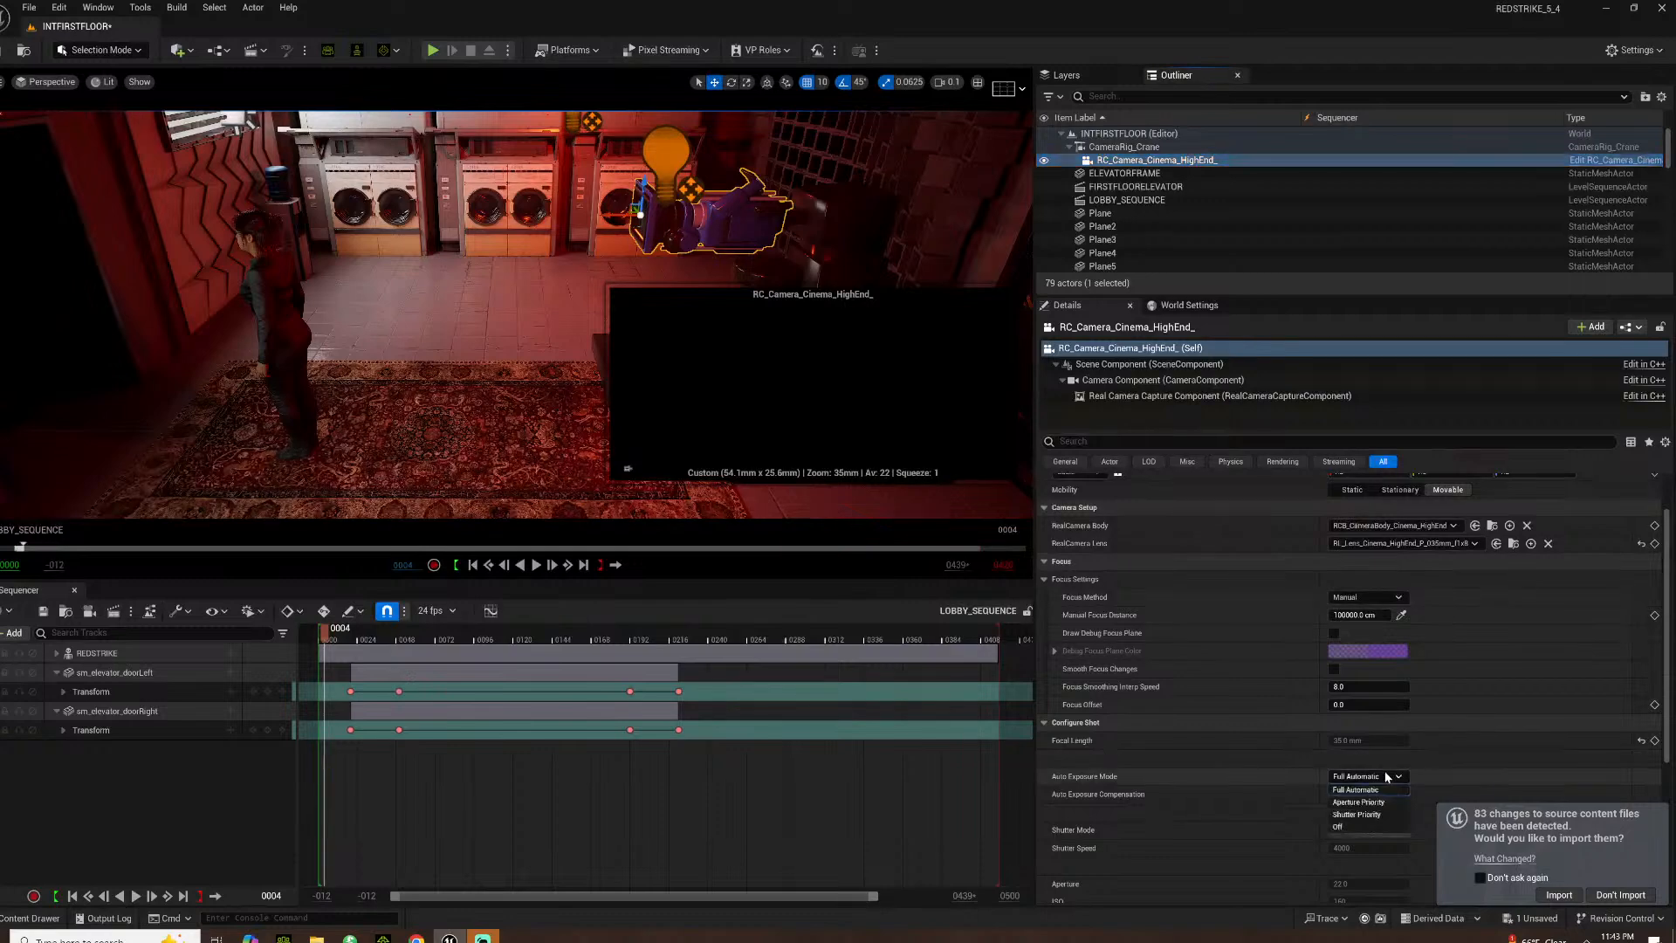
click(1355, 820)
click(1355, 827)
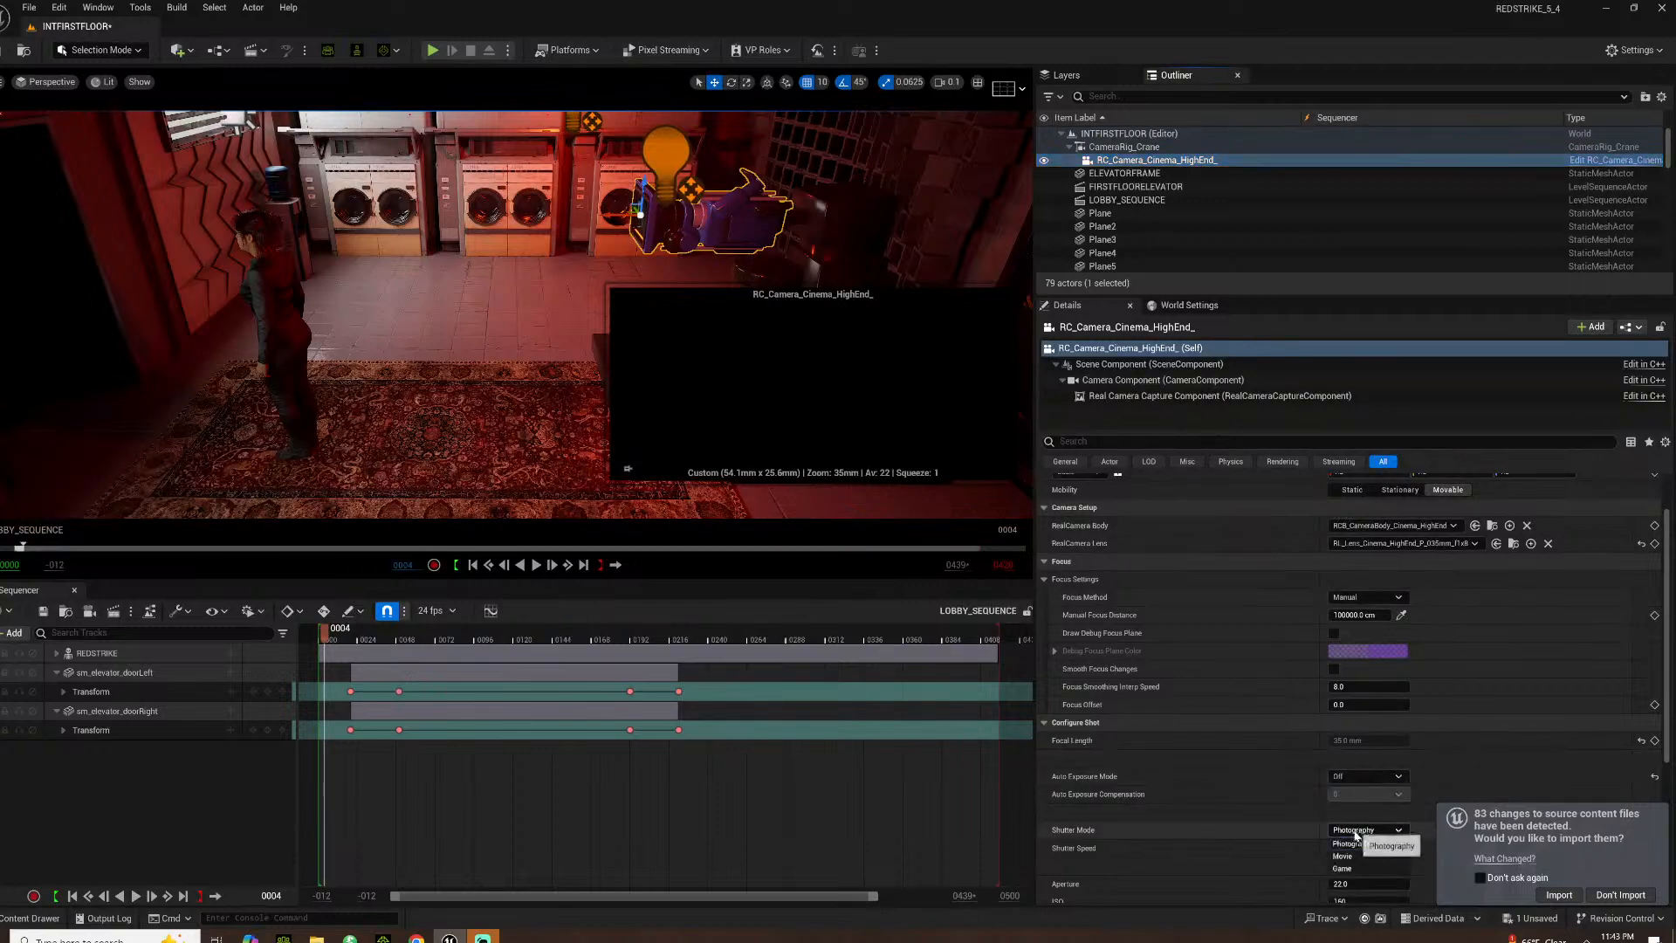
click(1342, 858)
scroll(1232, 810, down, 2)
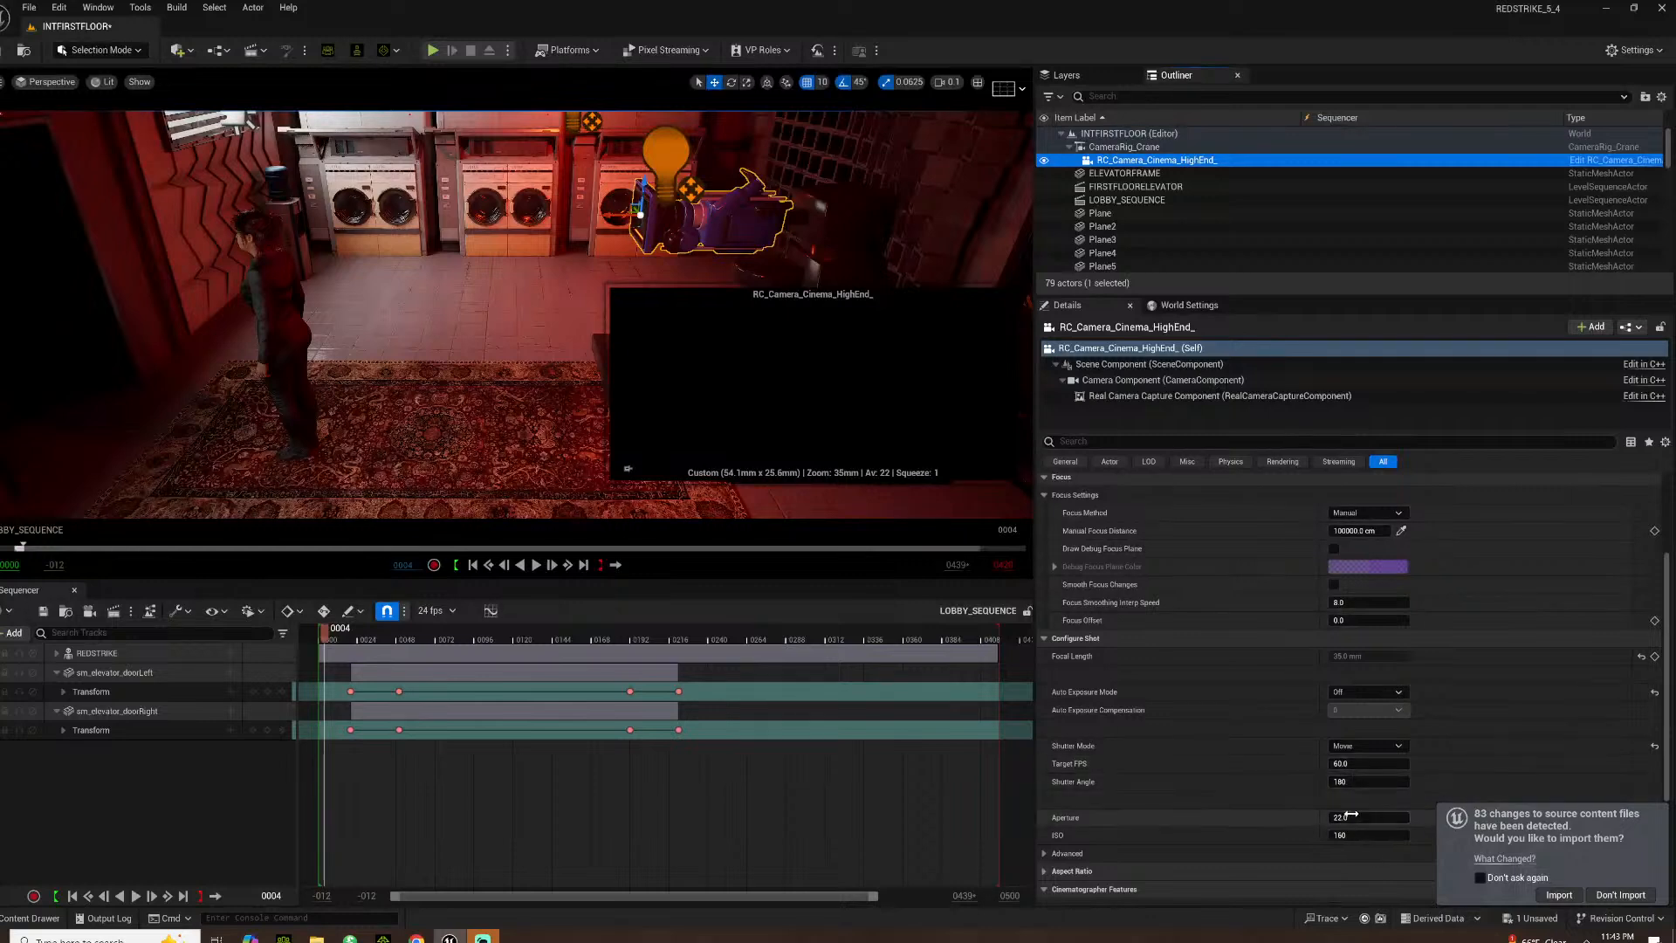
text(4)
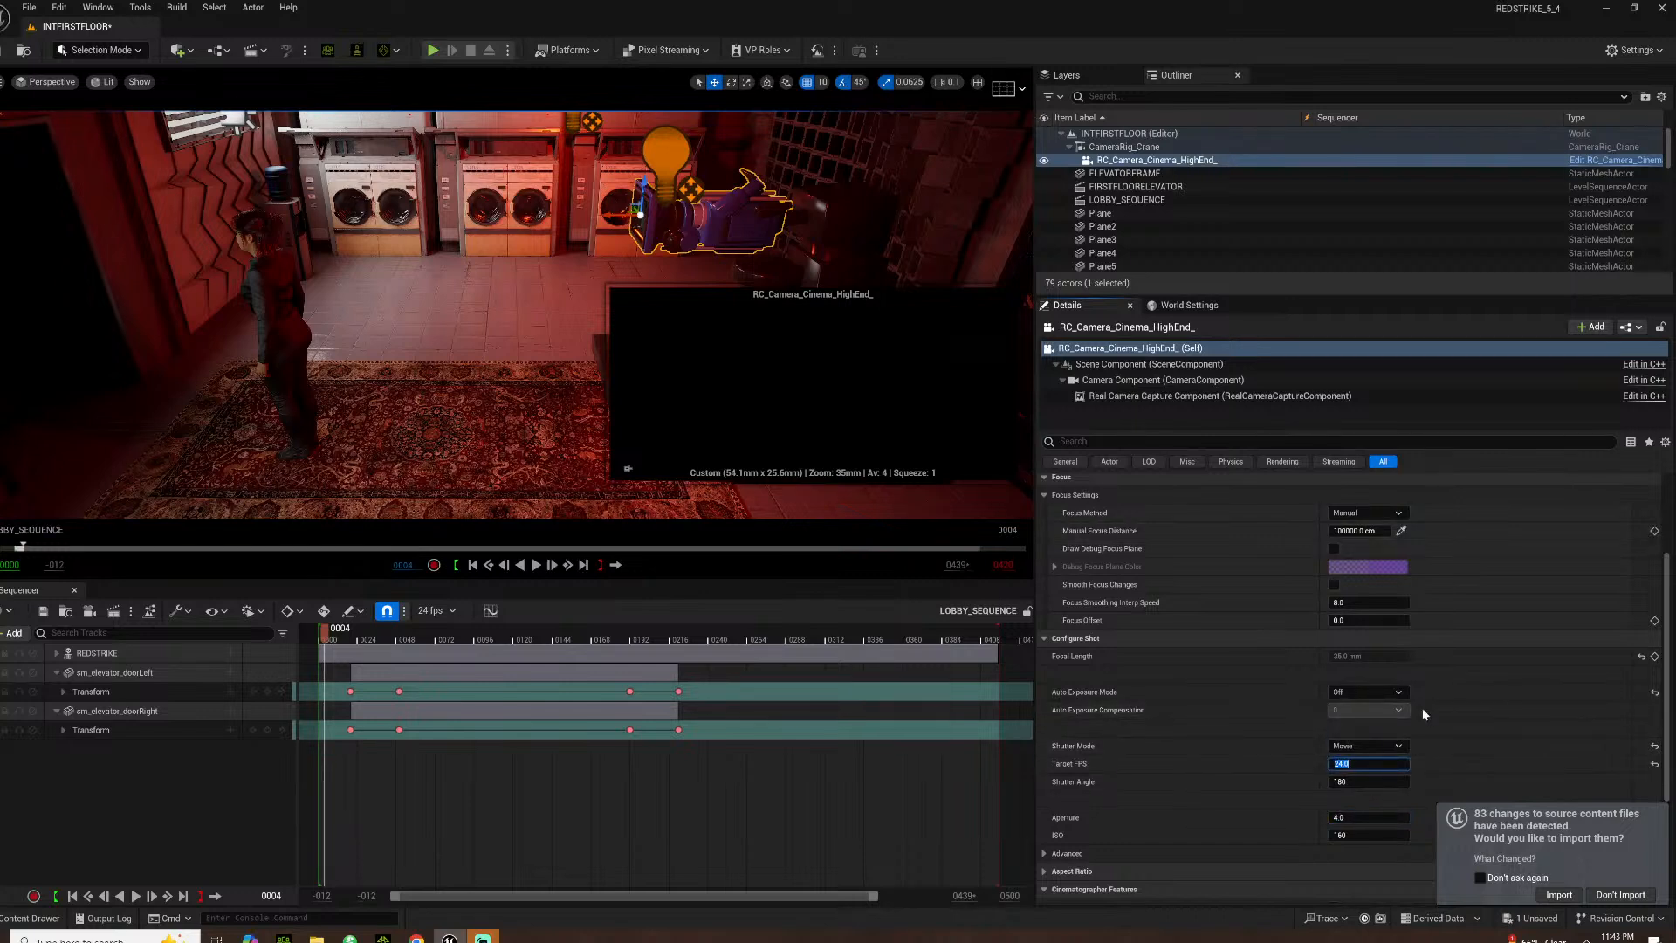
On the camera component, set a custom crop with a cropped aspect ratio of 2.0 and a squeeze factor of 2.0
click(1168, 385)
right_click(1168, 390)
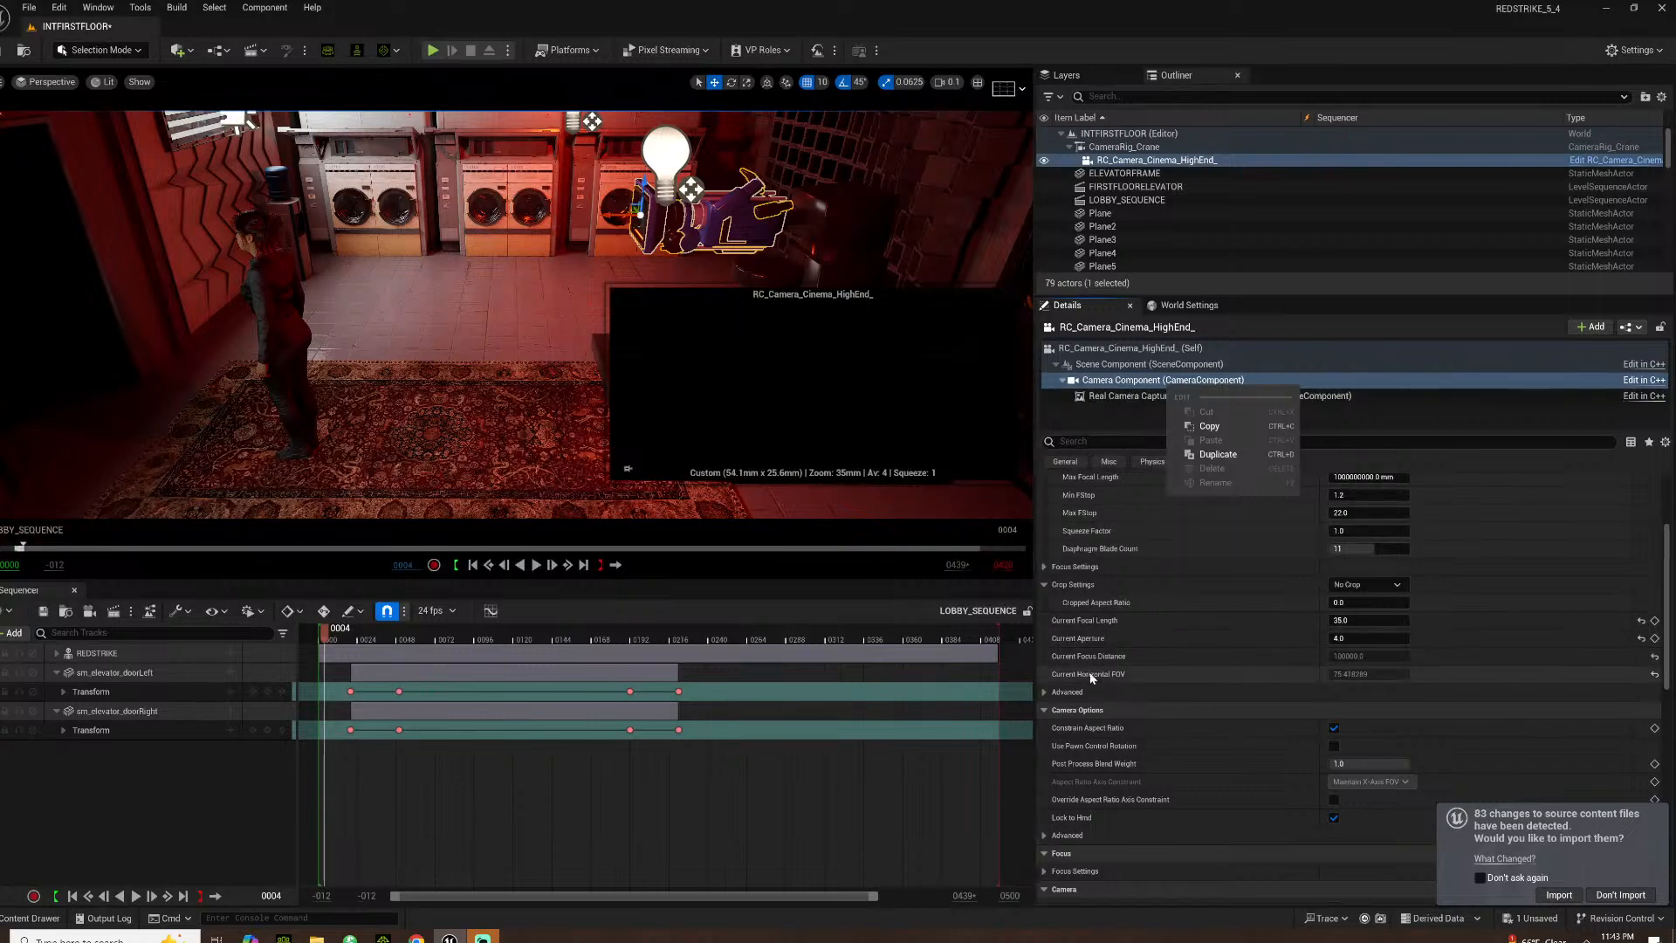
click(1351, 585)
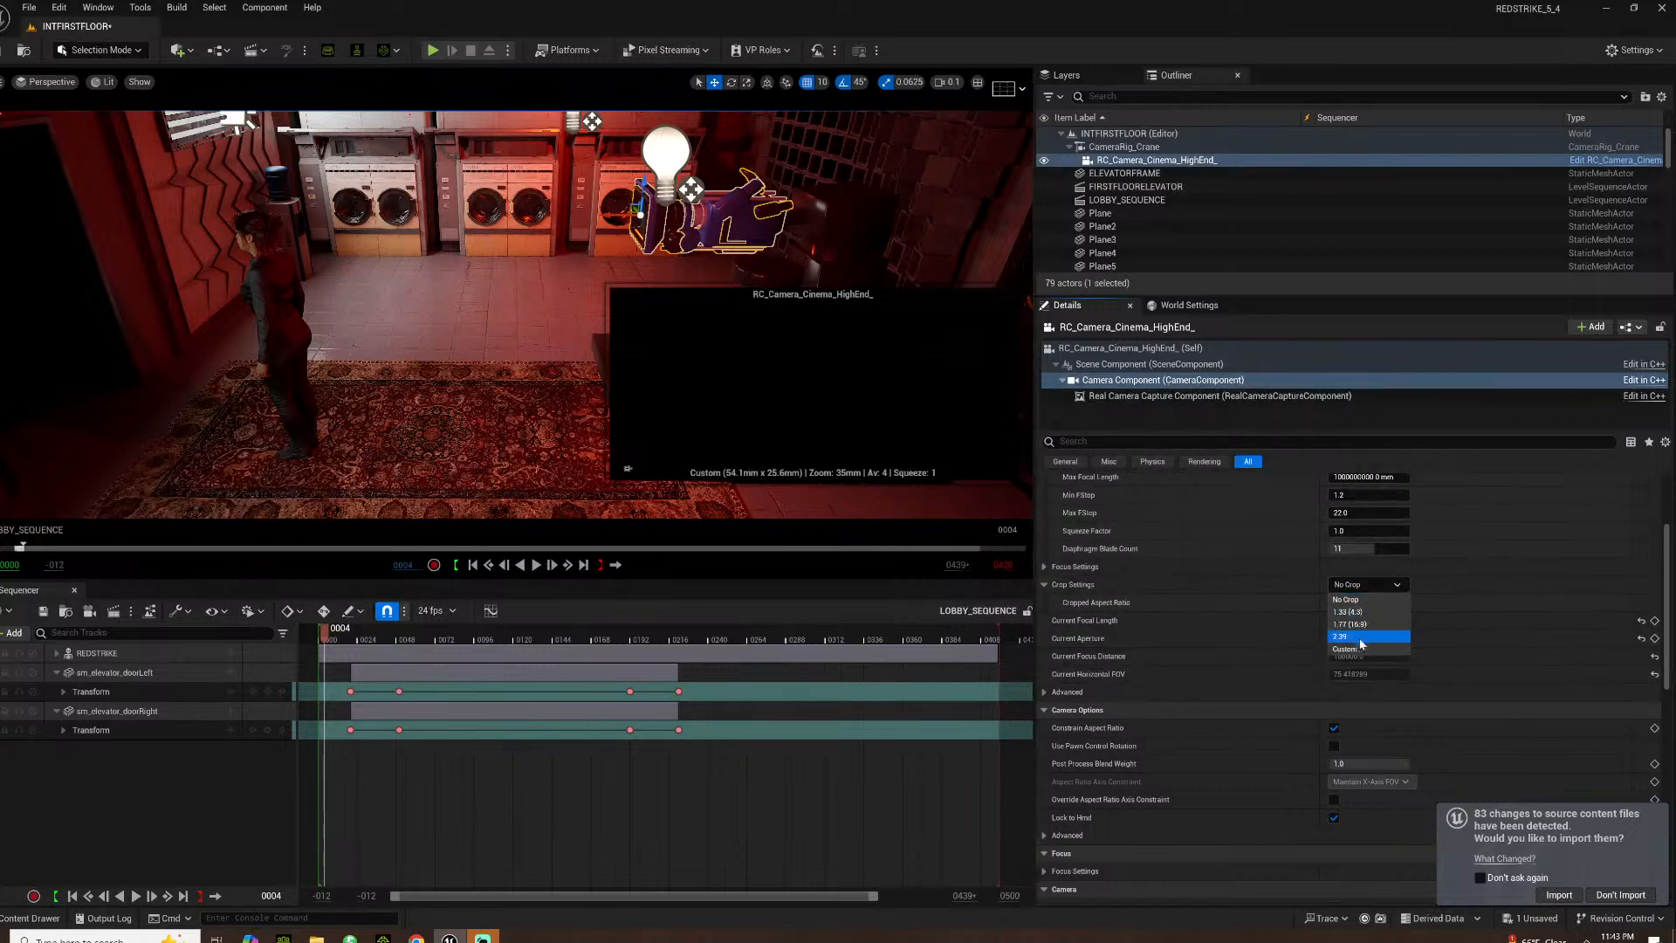
click(1360, 651)
click(1341, 603)
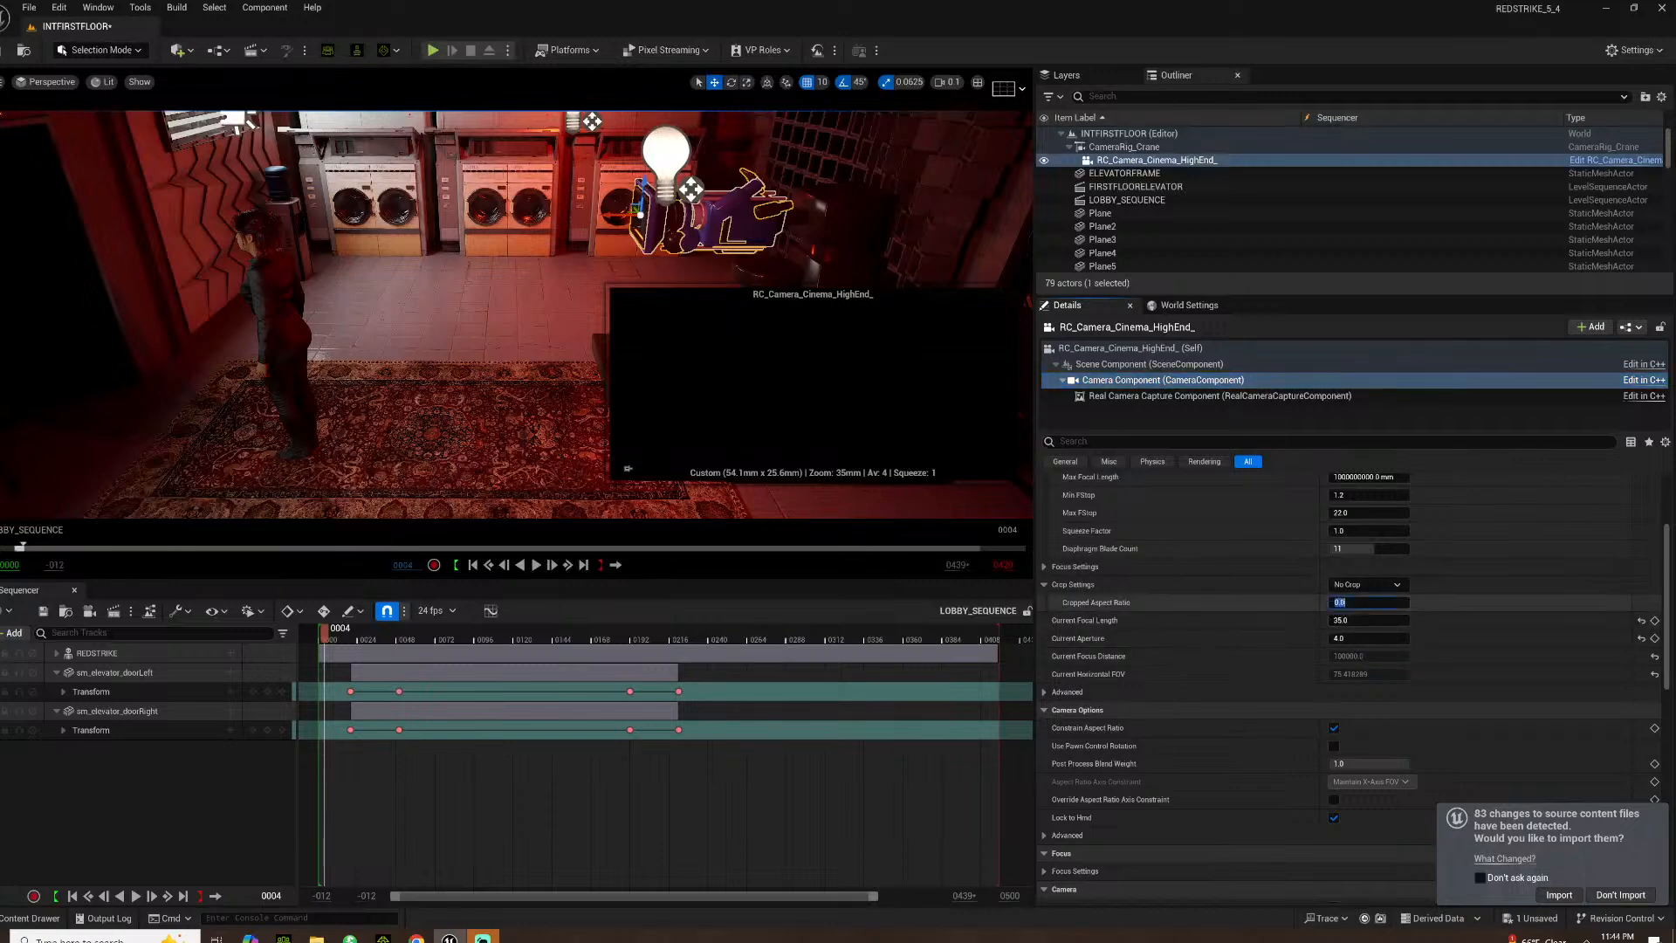
key(Return)
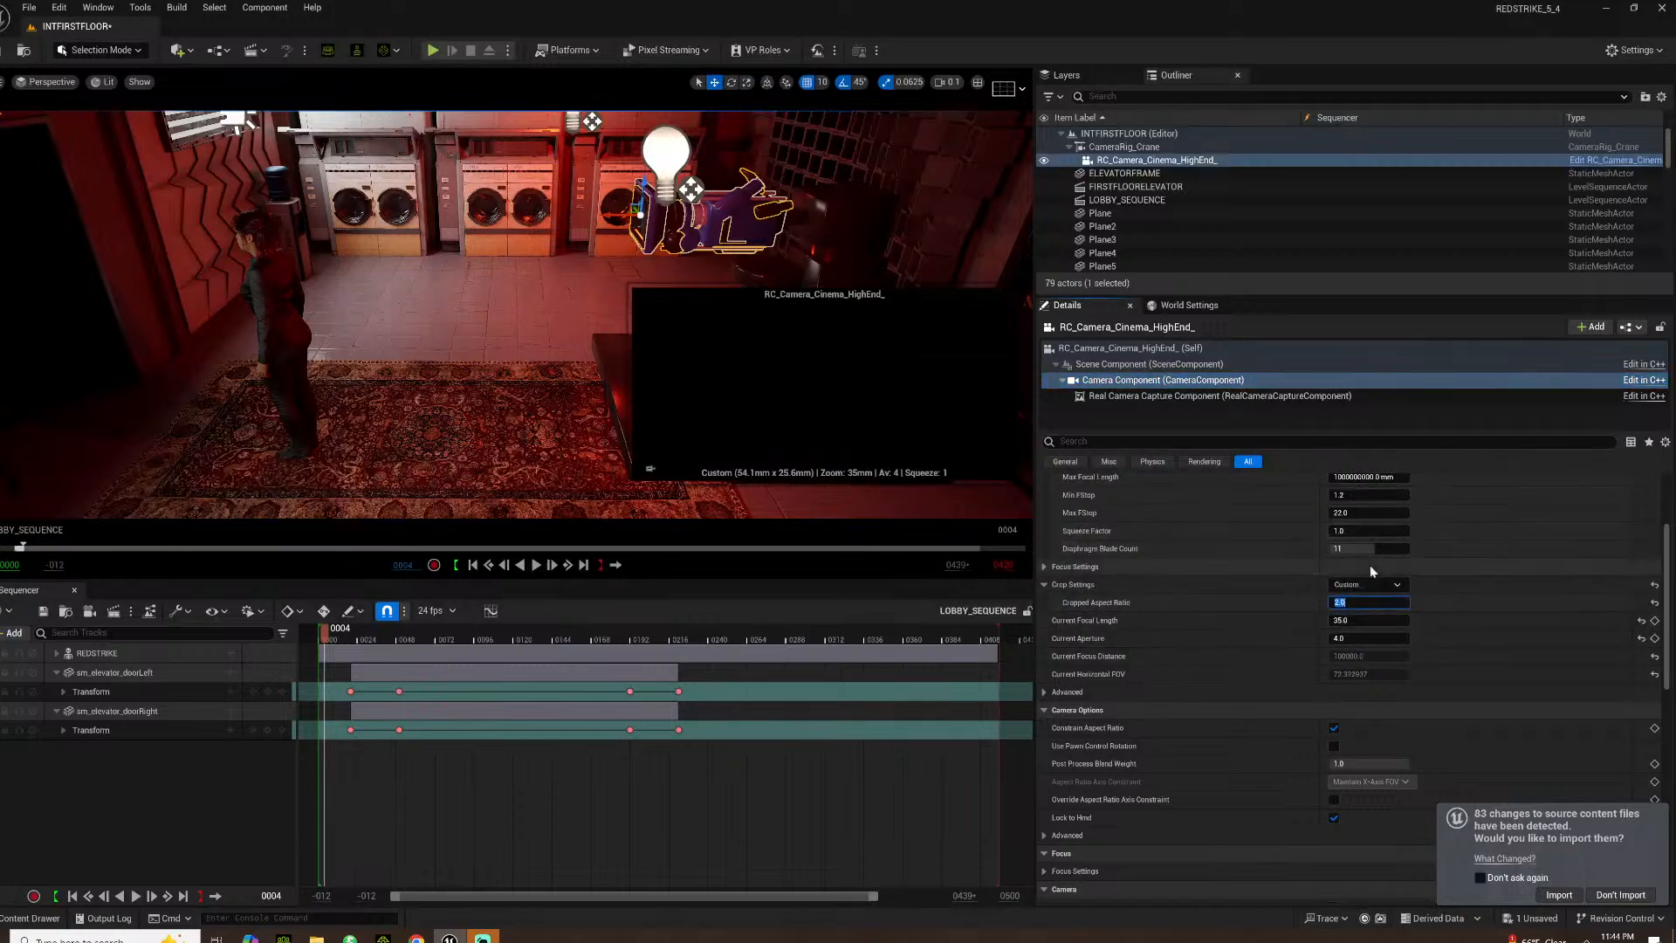
click(1354, 531)
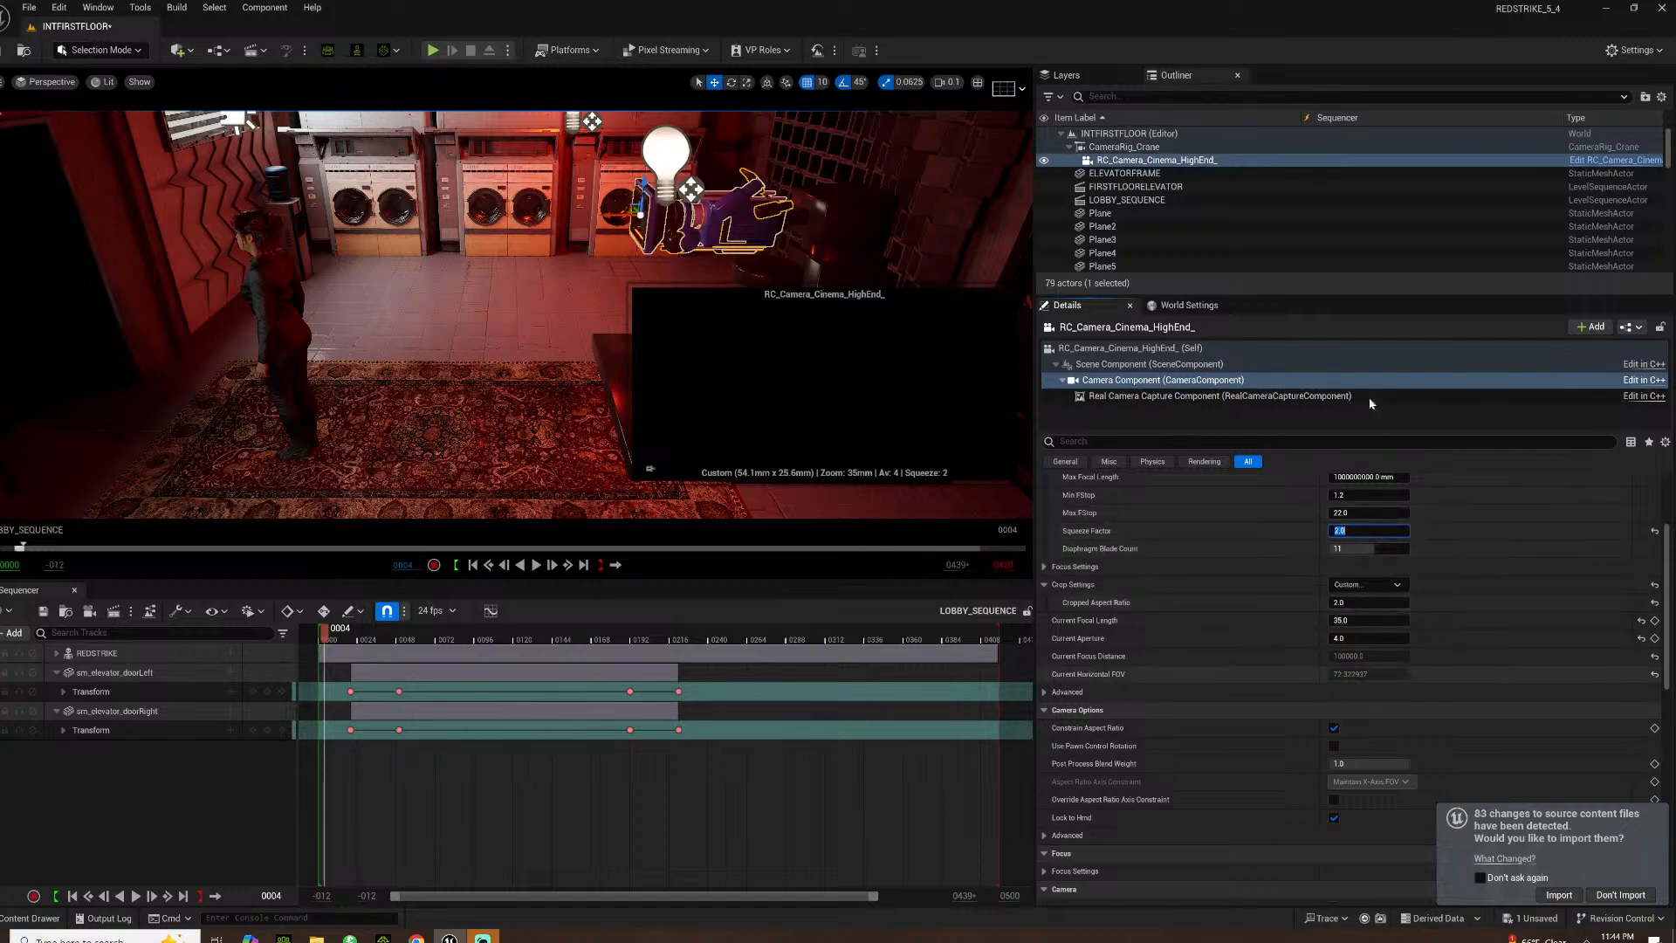
Brighten the camera component by trying an exposure compensation of 4 and settling on 8
scroll(1211, 718, down, 5)
scroll(1181, 756, down, 2)
click(1053, 734)
click(1365, 771)
text(4)
key(Return)
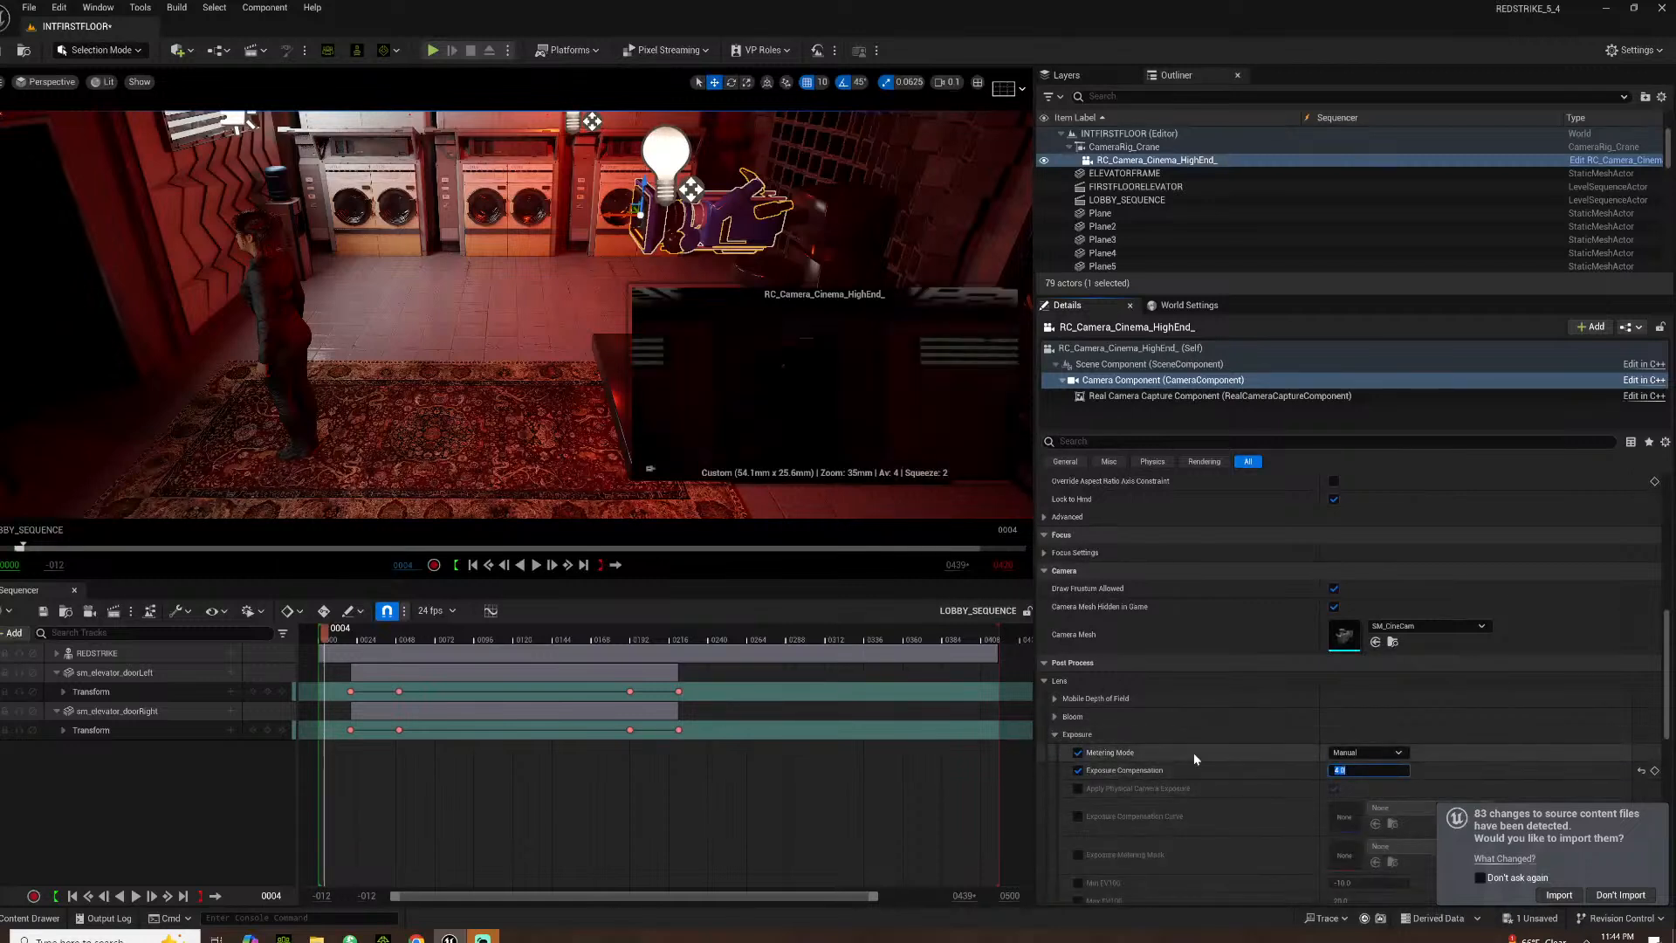
text(8)
key(Return)
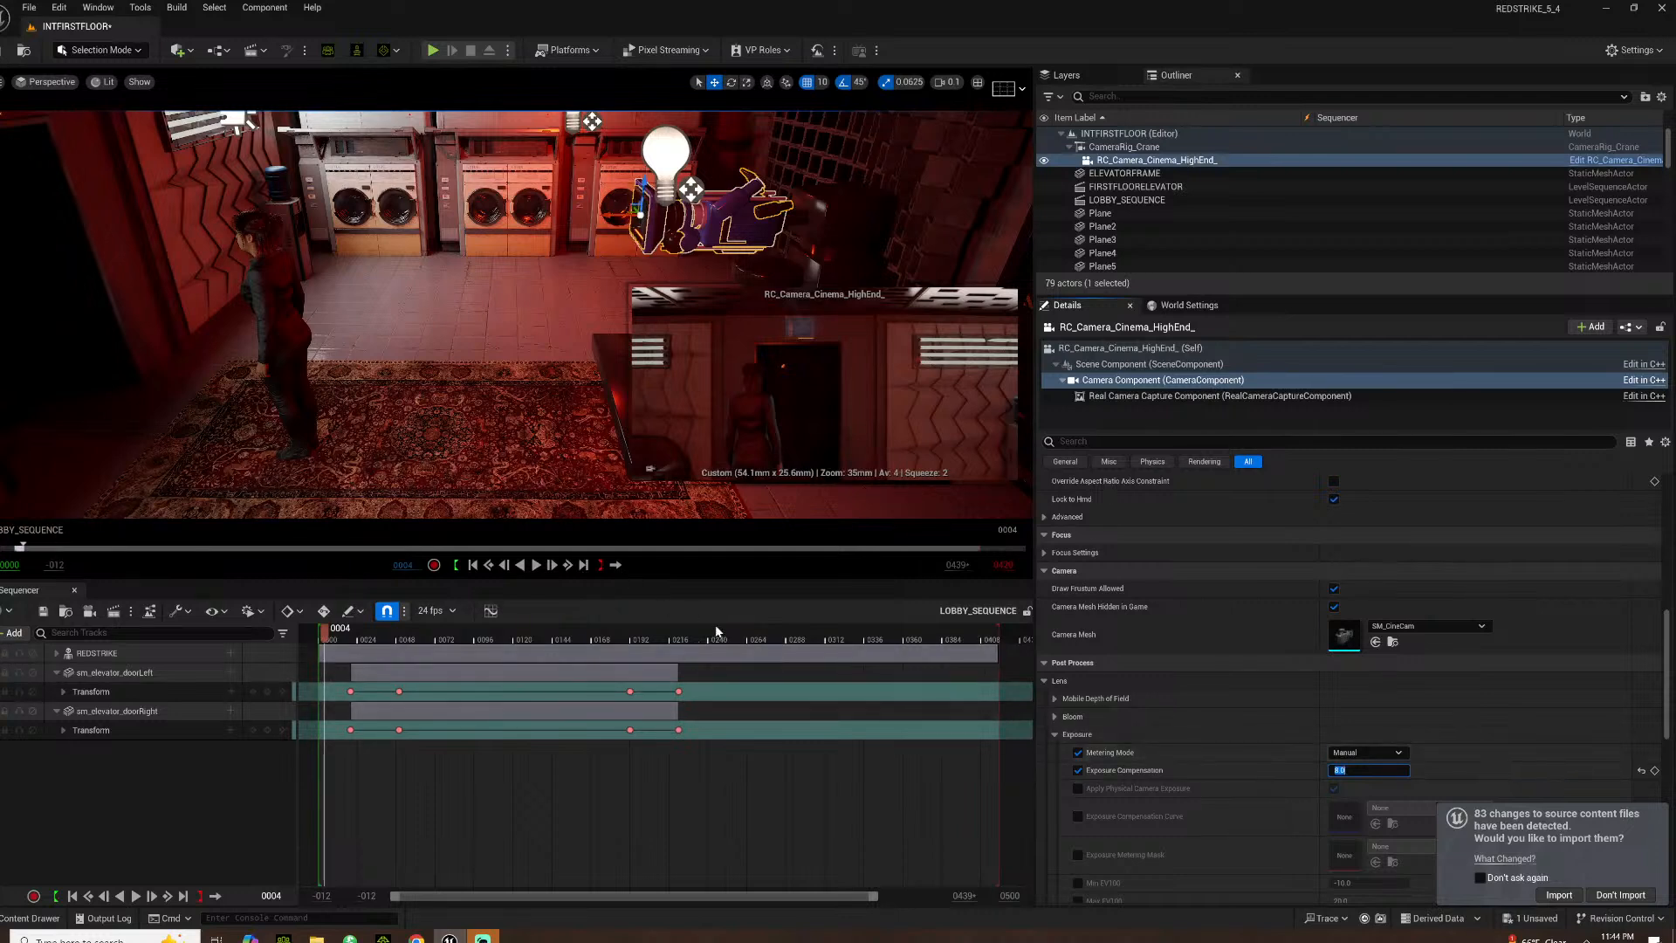
At frame 23, try Crane Pitch values of 60° and 135°, settle on 95°, and extend the crane arm to about 160 cm
drag(329, 643, 355, 716)
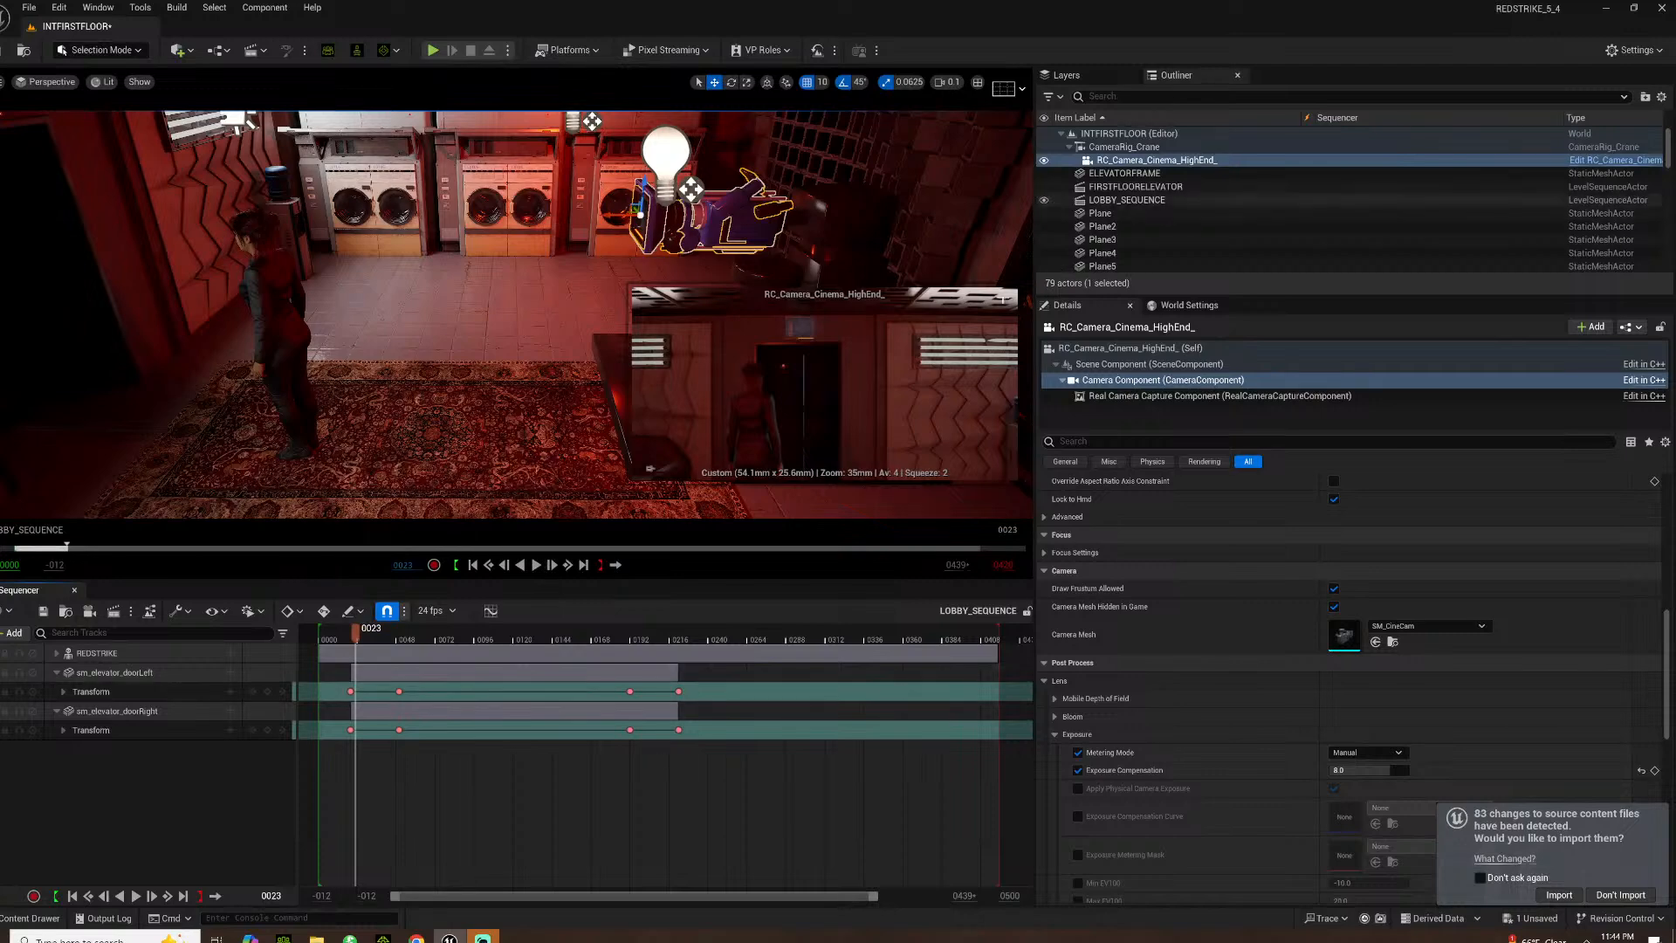
click(1135, 147)
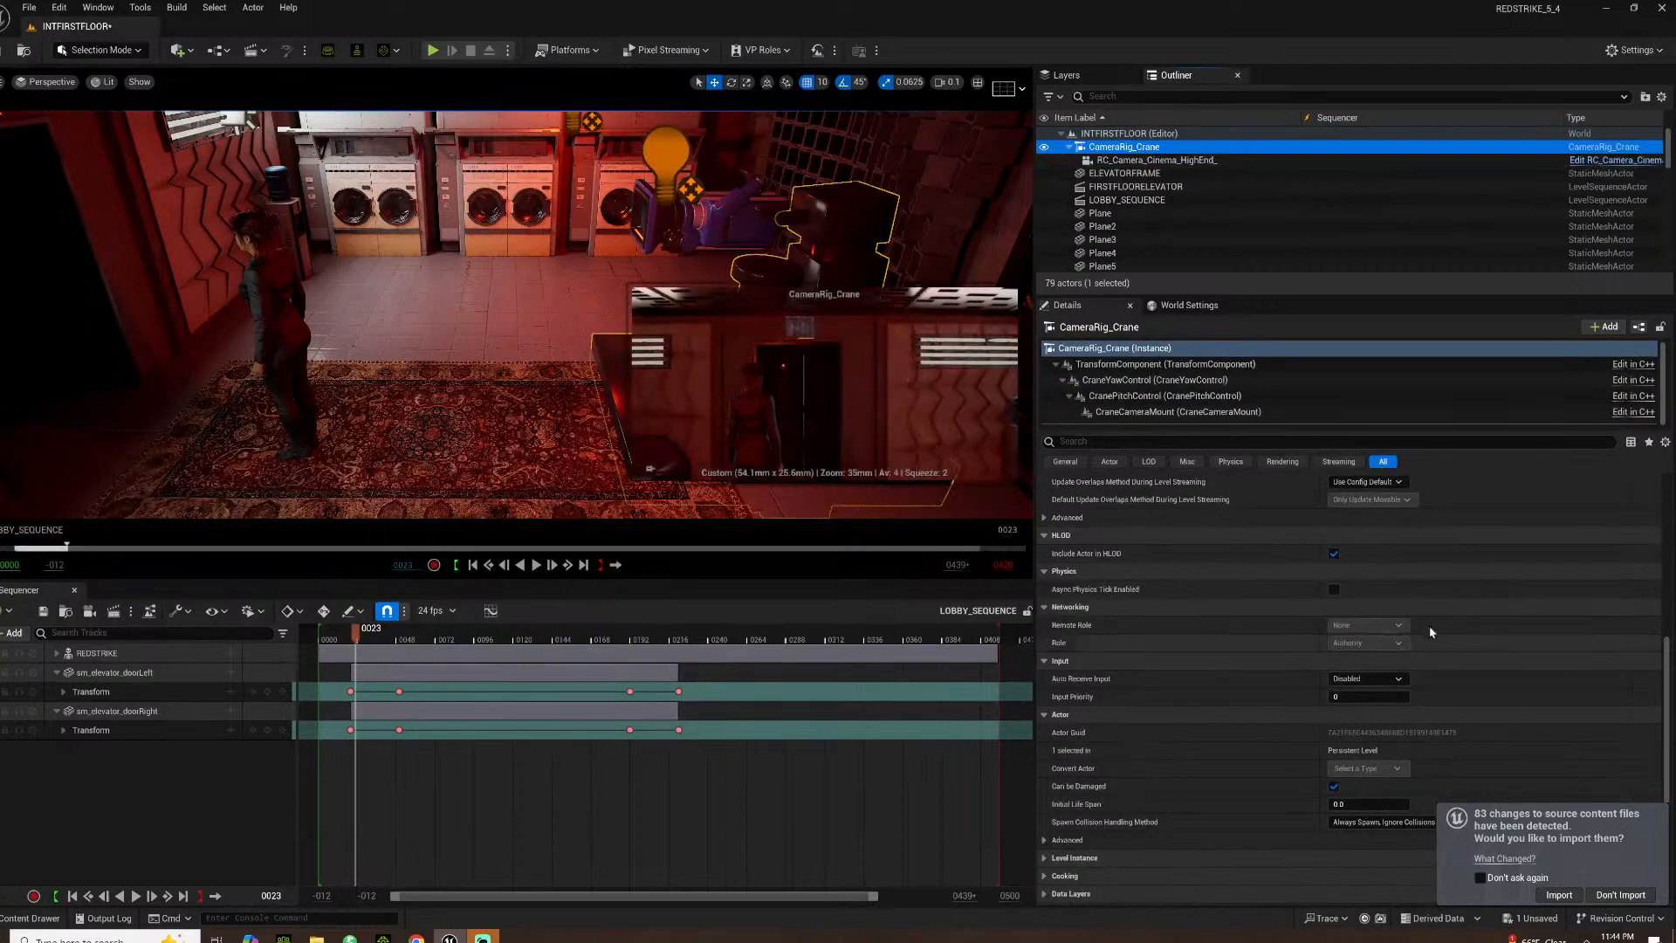
scroll(1245, 663, down, 3)
scroll(1249, 662, up, 2)
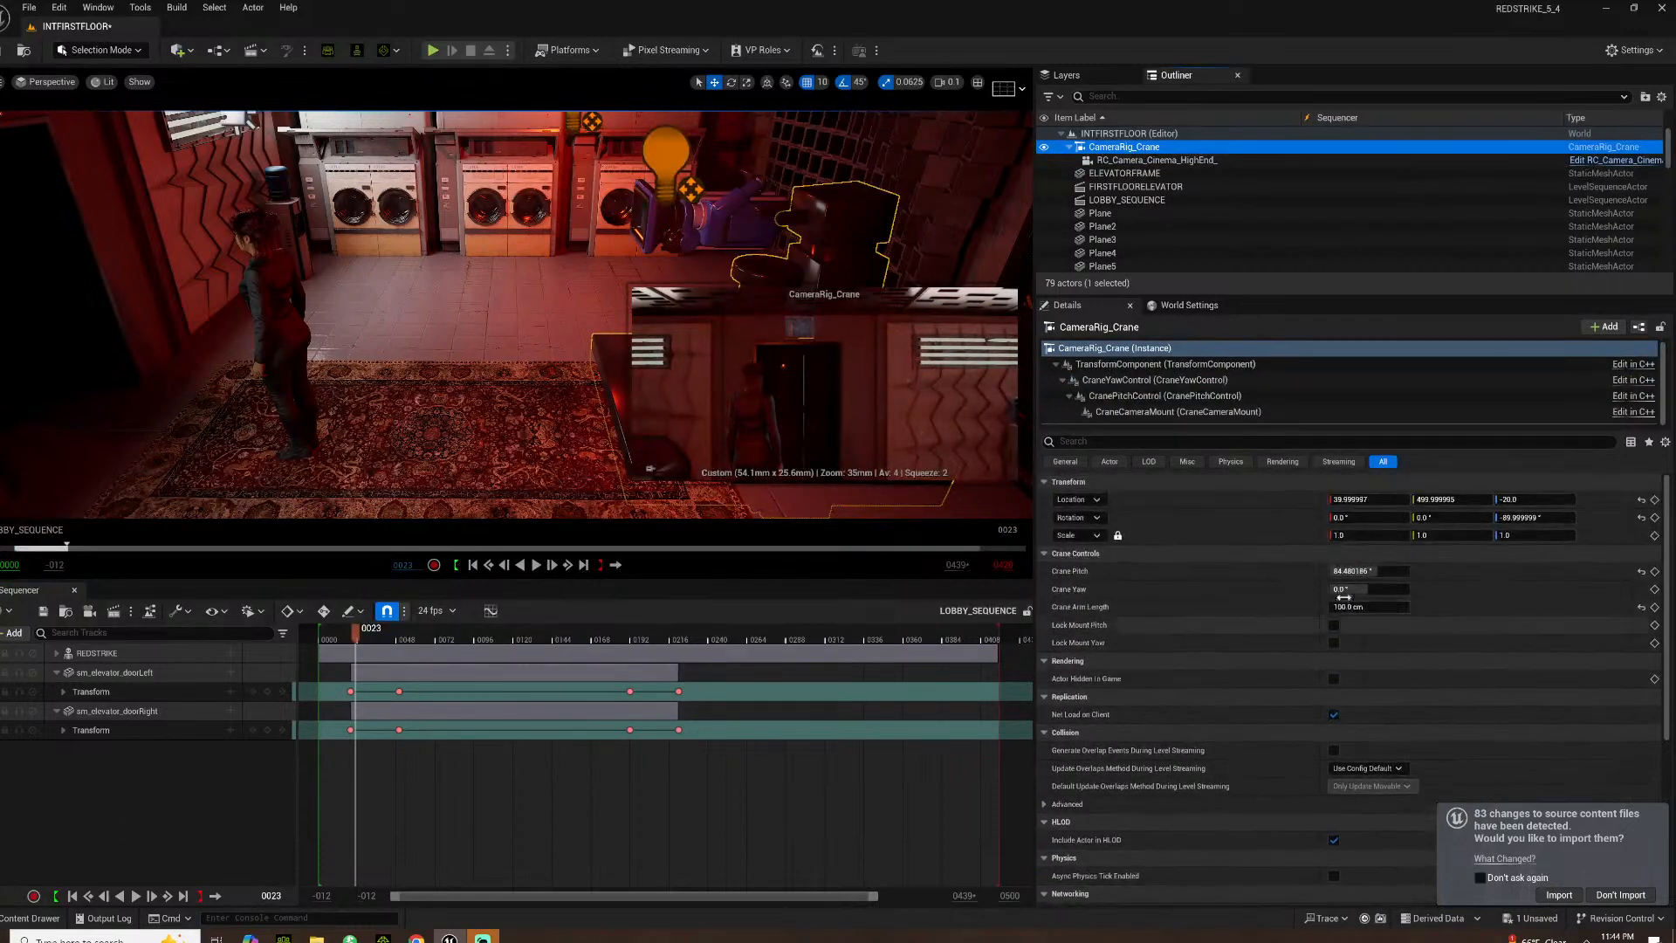
click(1368, 571)
text(60)
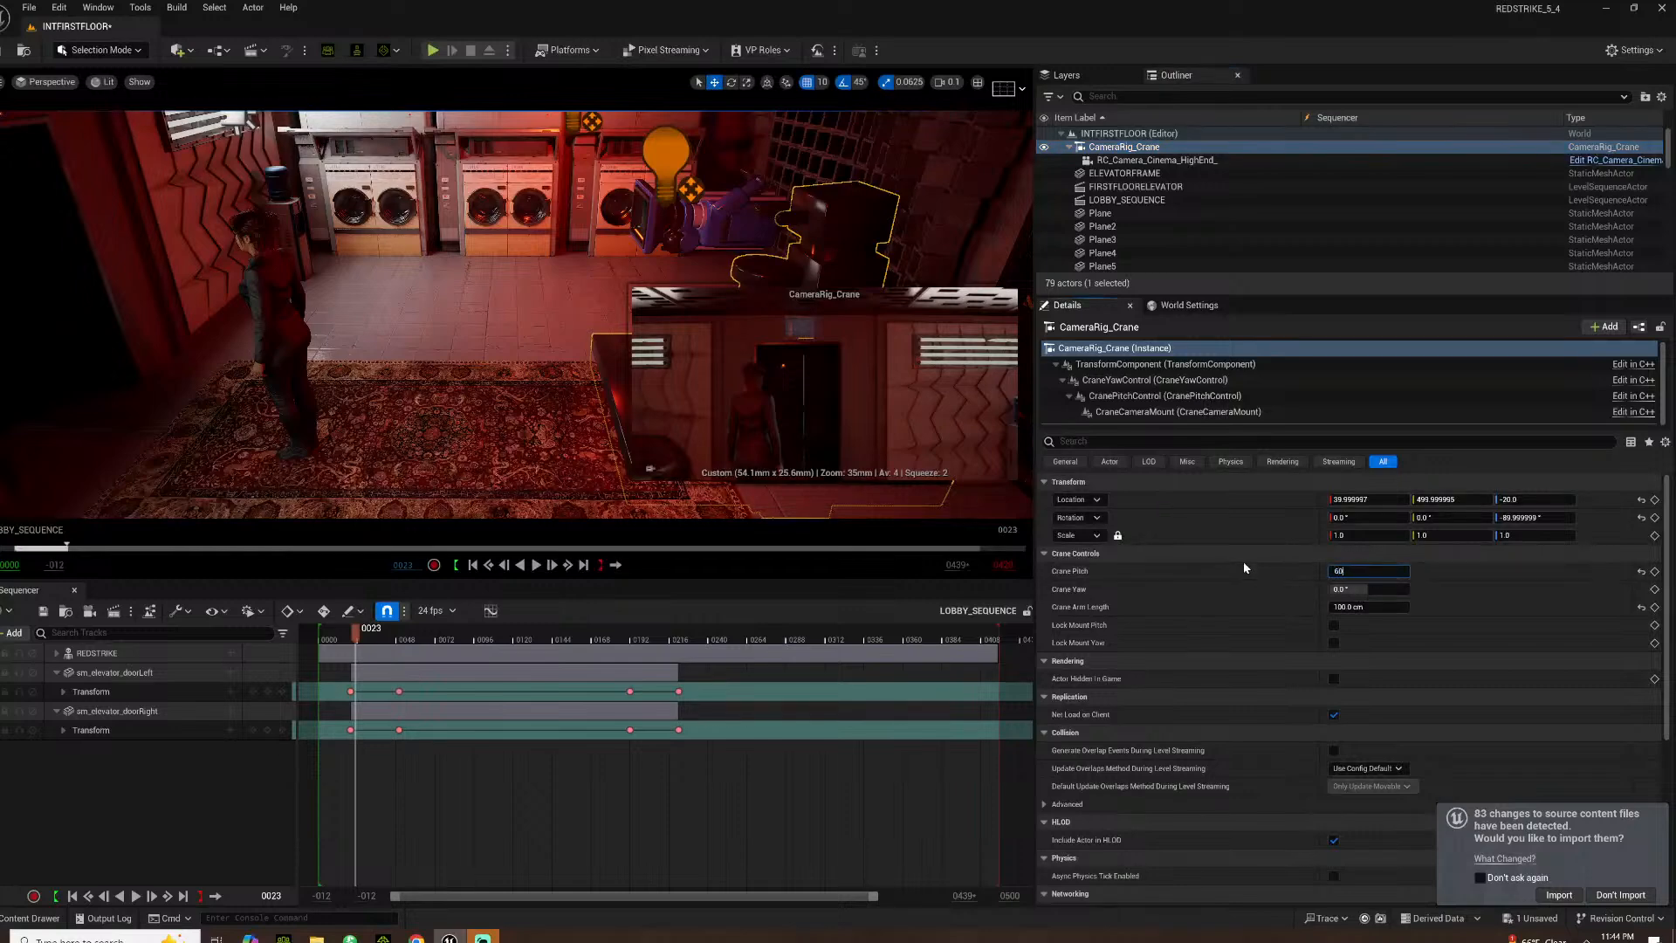
key(Return)
text(135)
key(Return)
text(95)
key(Return)
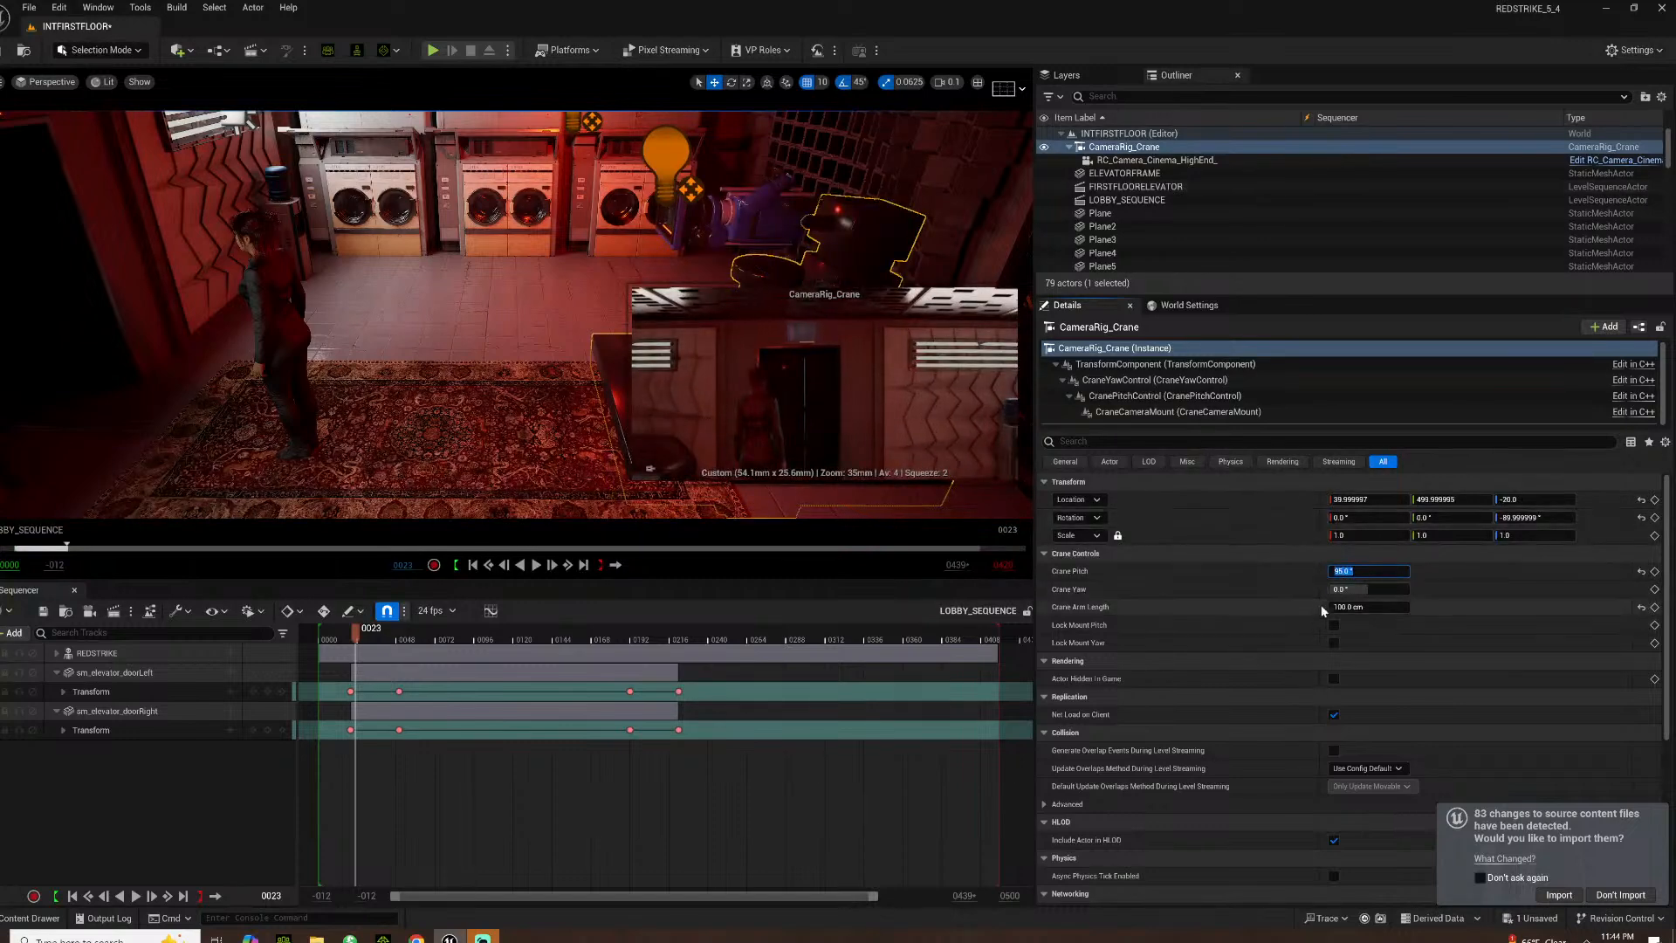
mouse_move(1362, 607)
mouse_down()
mouse_move(1414, 607)
mouse_move(1337, 627)
mouse_up()
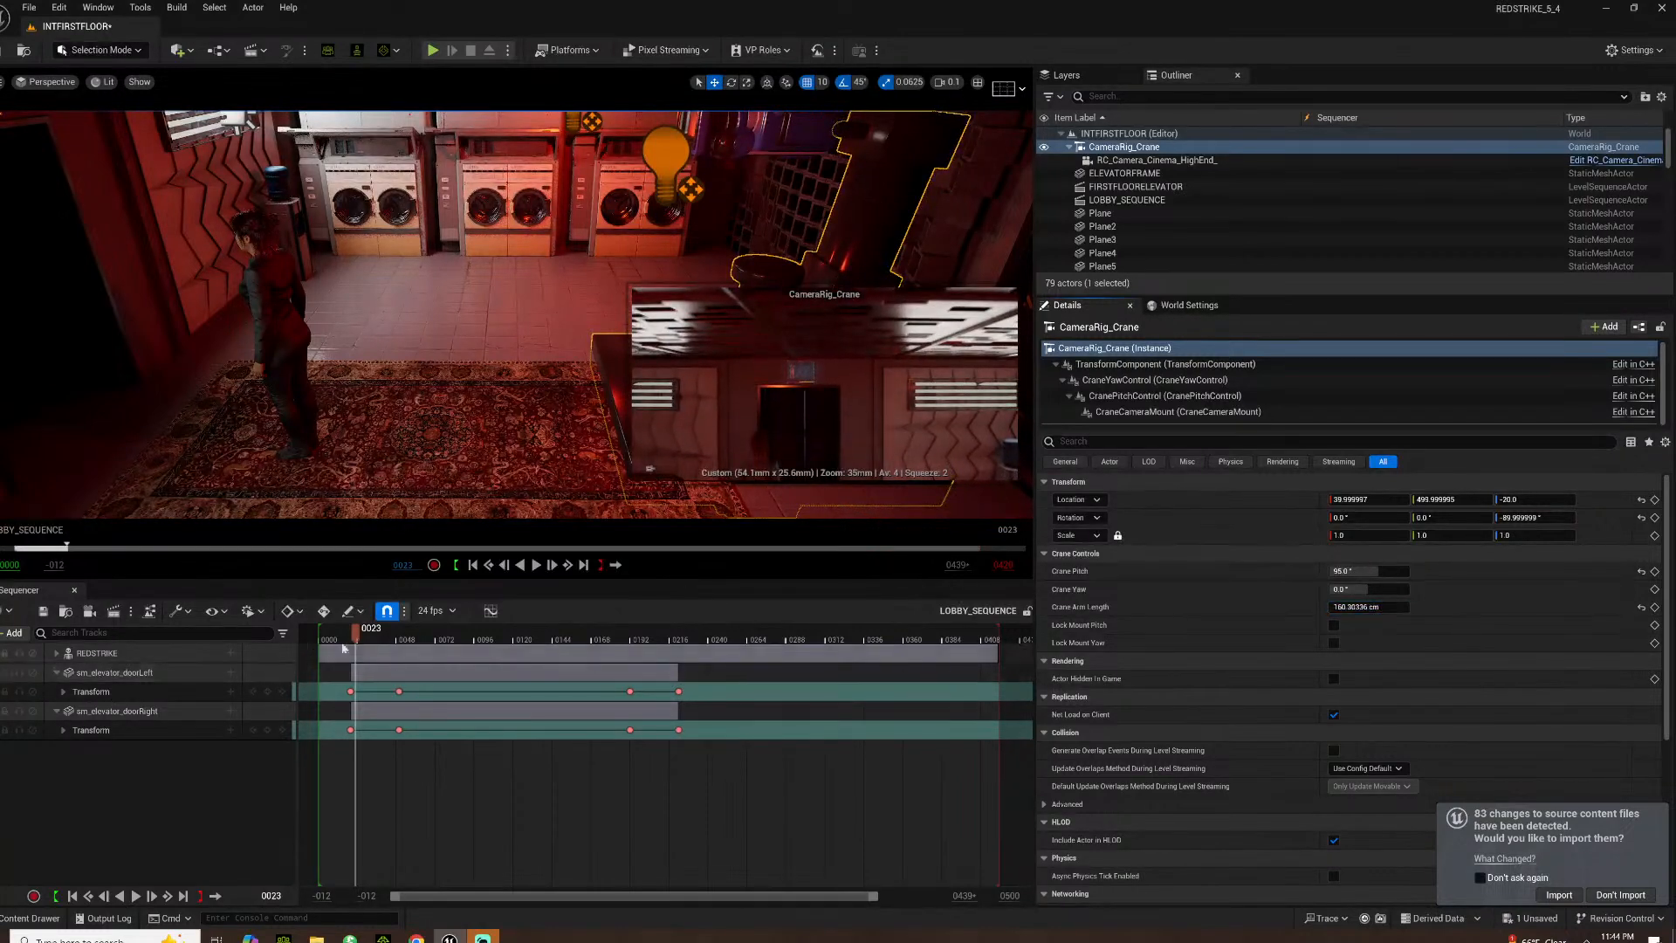
At frame 12, add CameraRig_Crane and the RC_Camera_Cinema_HighEnd_ camera to LOBBY_SEQUENCE, and overlay a 3x3 composition grid
drag(349, 643, 339, 644)
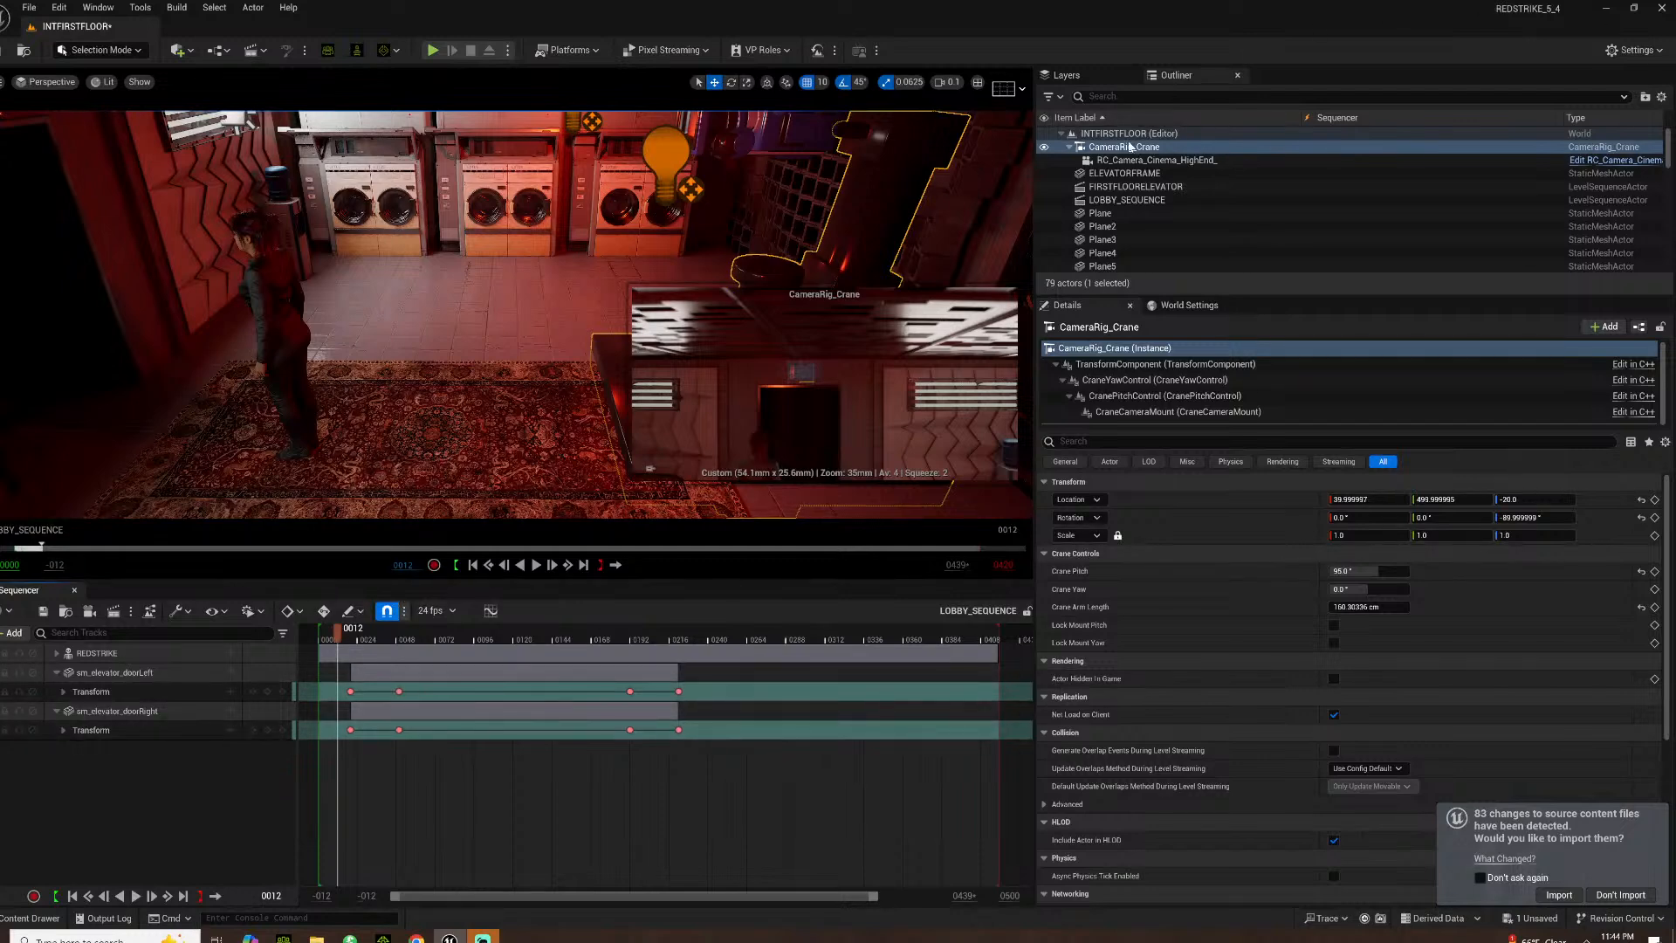
drag(1113, 149, 9, 916)
drag(202, 788, 207, 791)
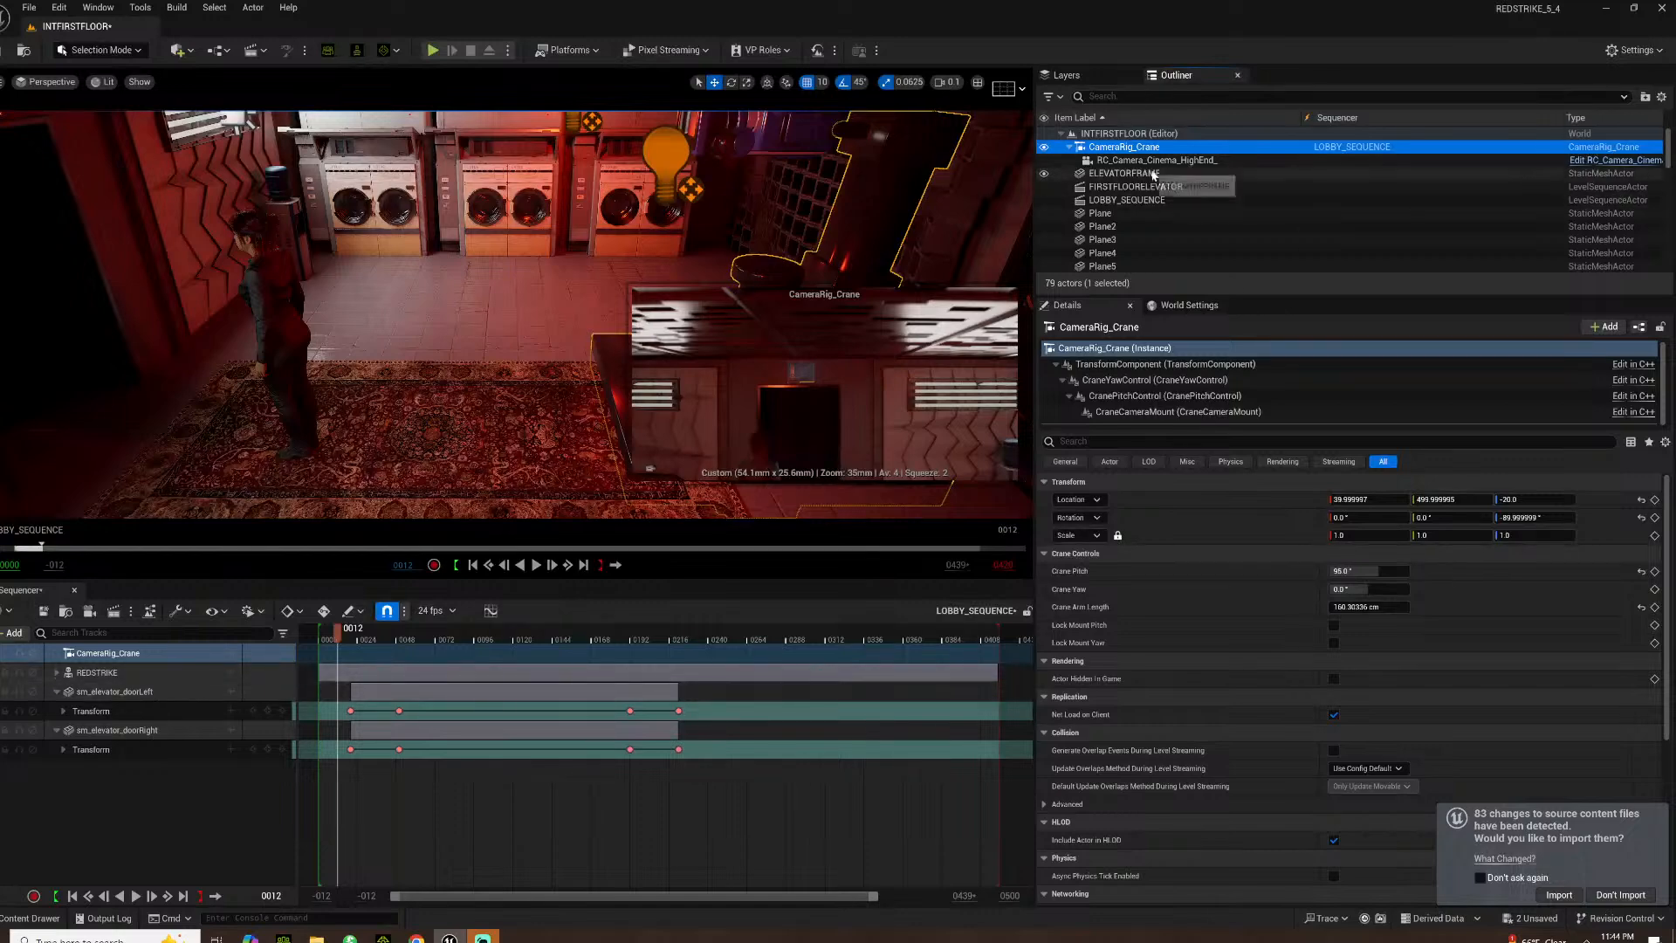
drag(1153, 159, 188, 807)
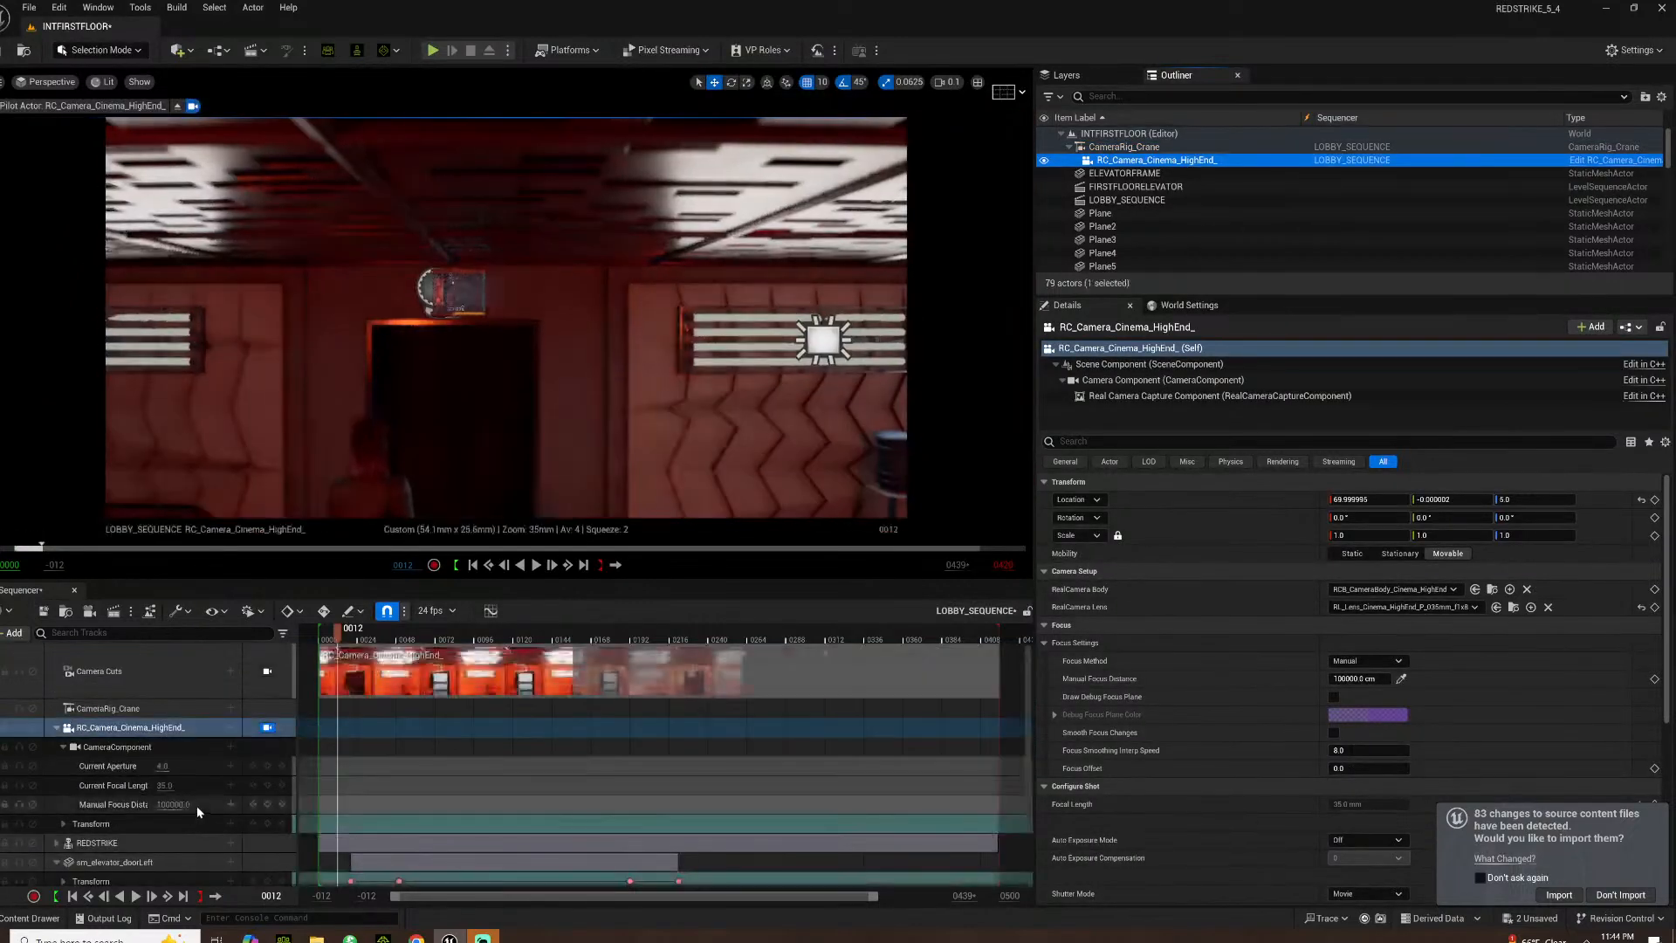
click(1023, 93)
click(1084, 153)
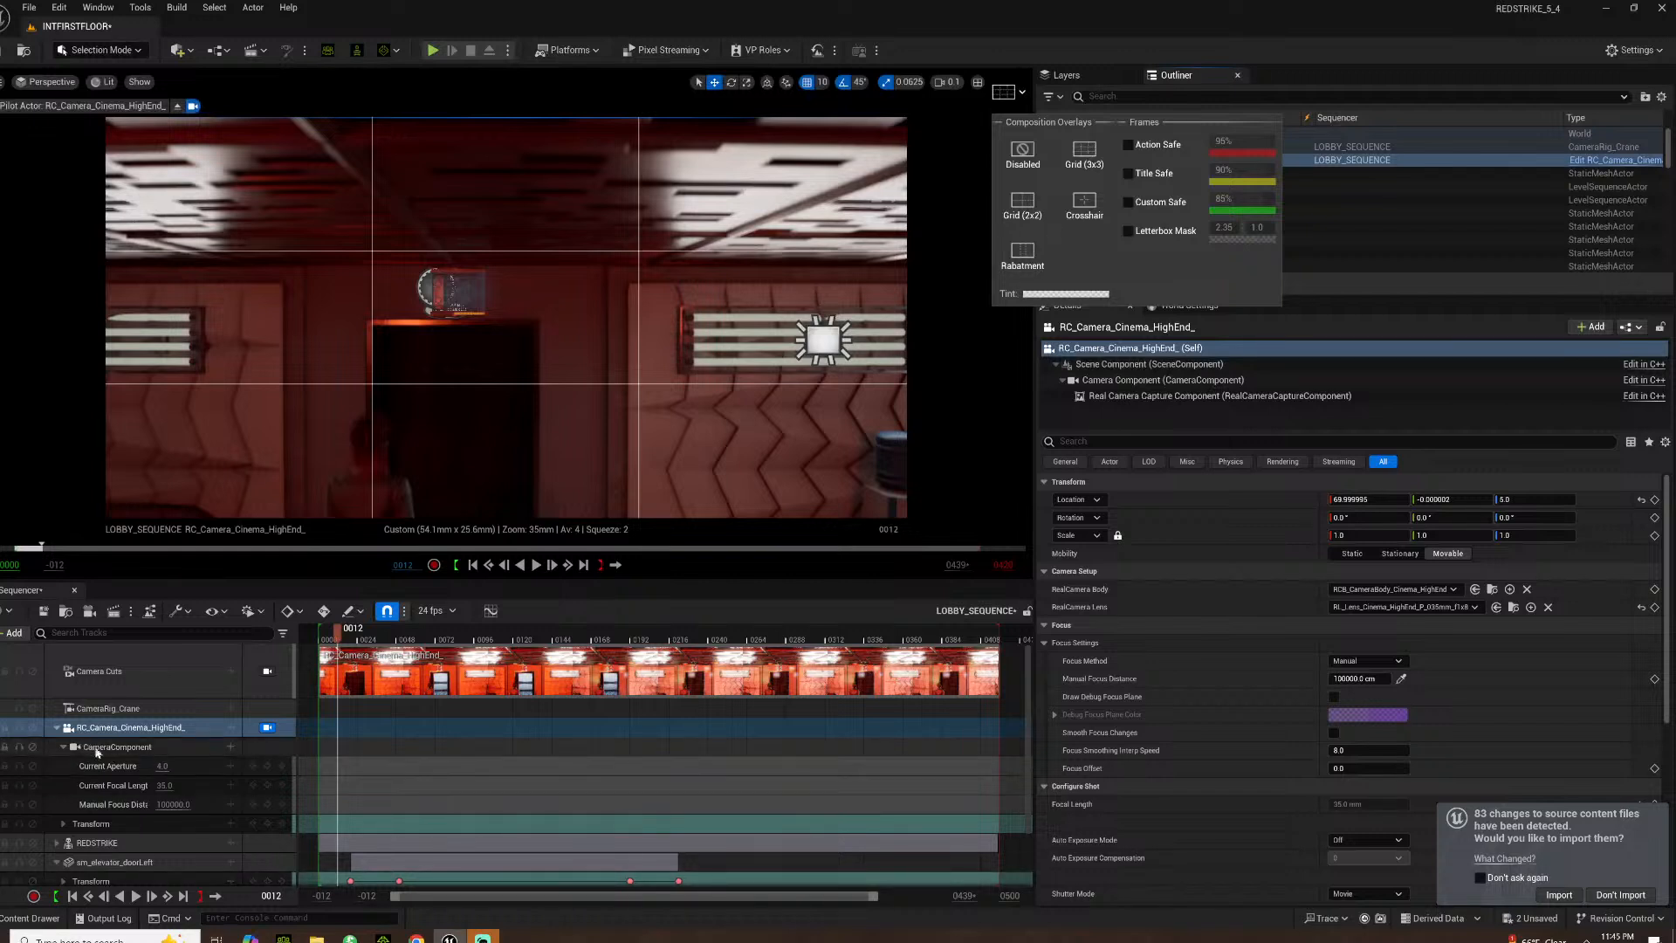
Add a Transform track to CameraRig_Crane in the sequence and set its X location to 0
click(232, 709)
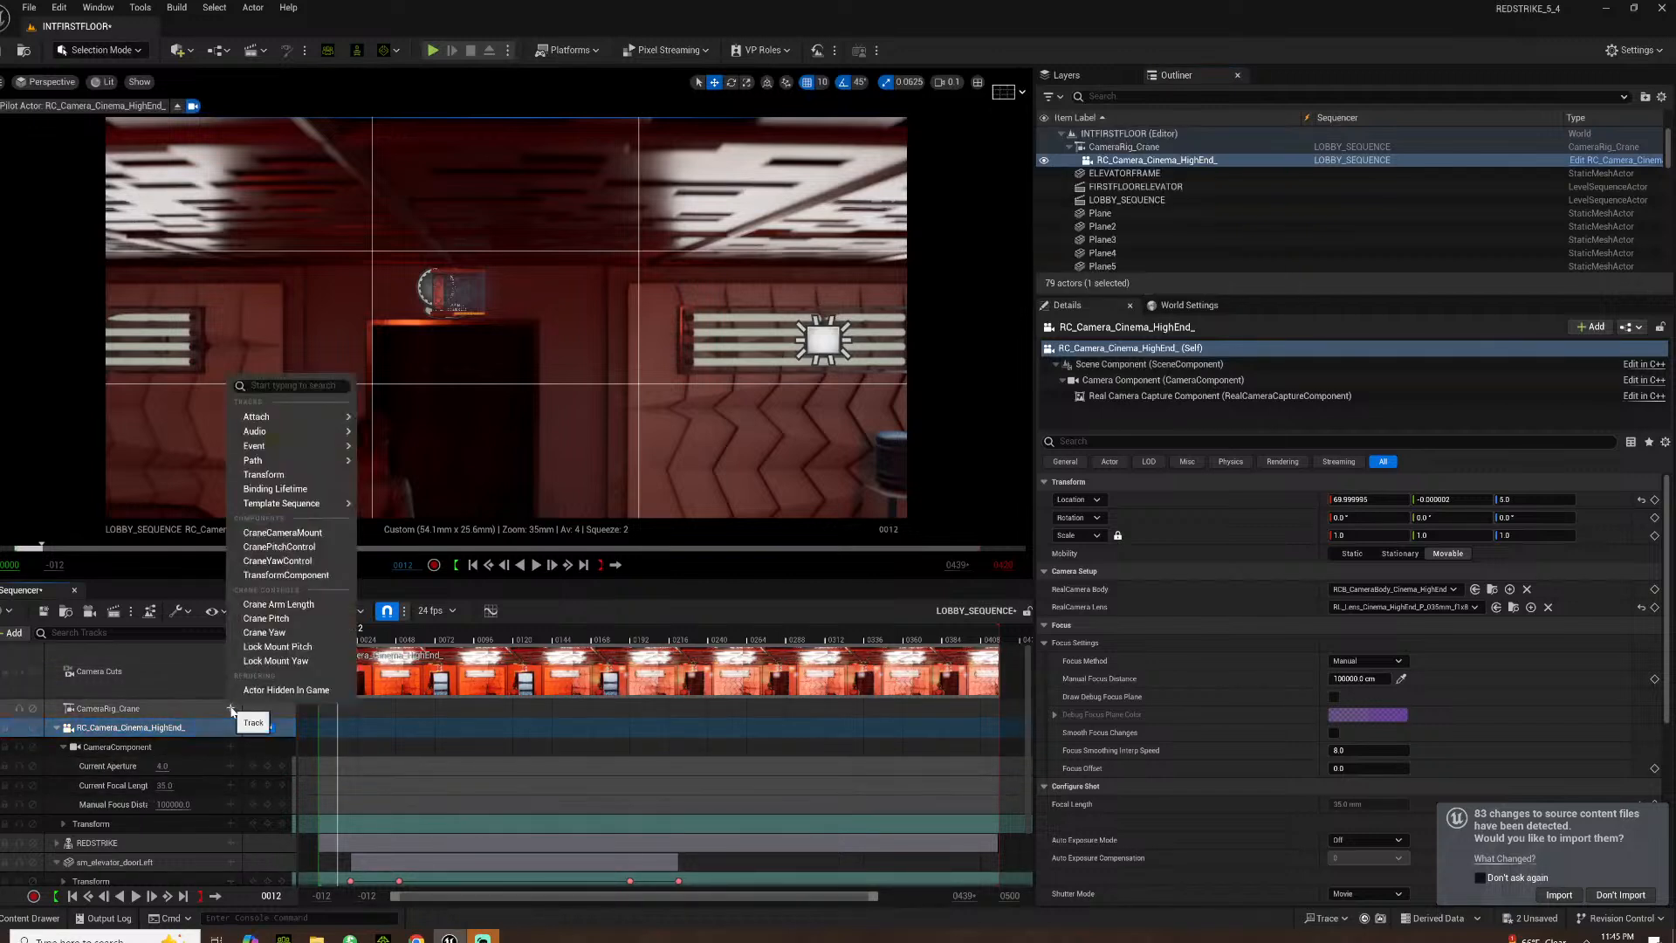
click(263, 474)
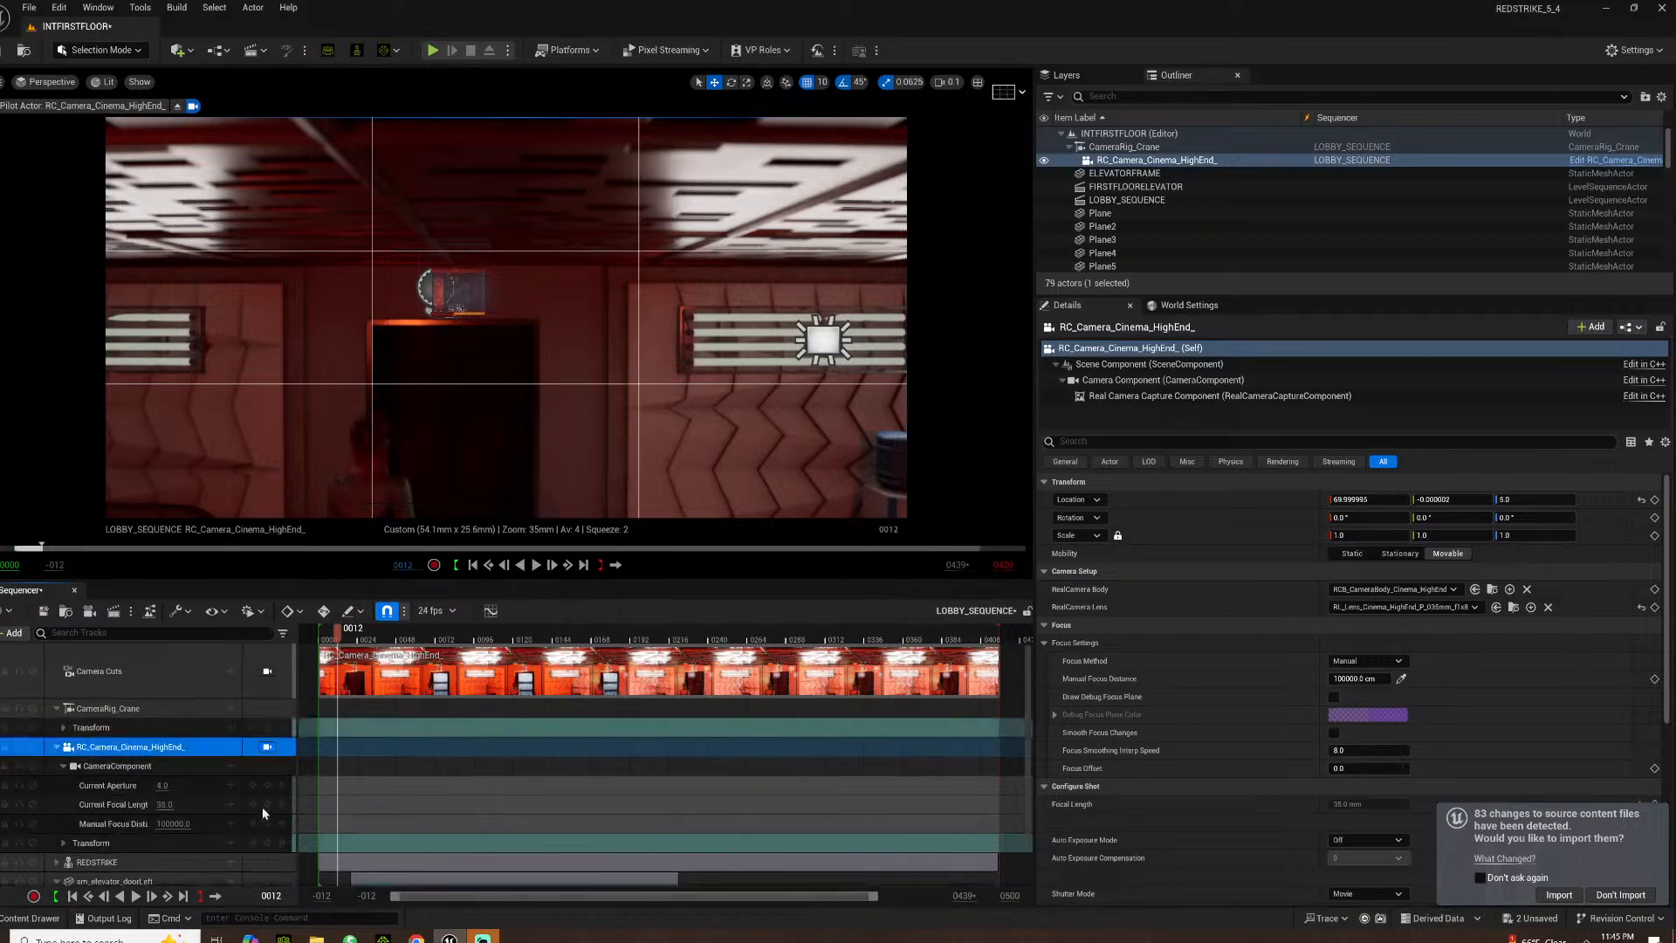
click(79, 728)
click(64, 728)
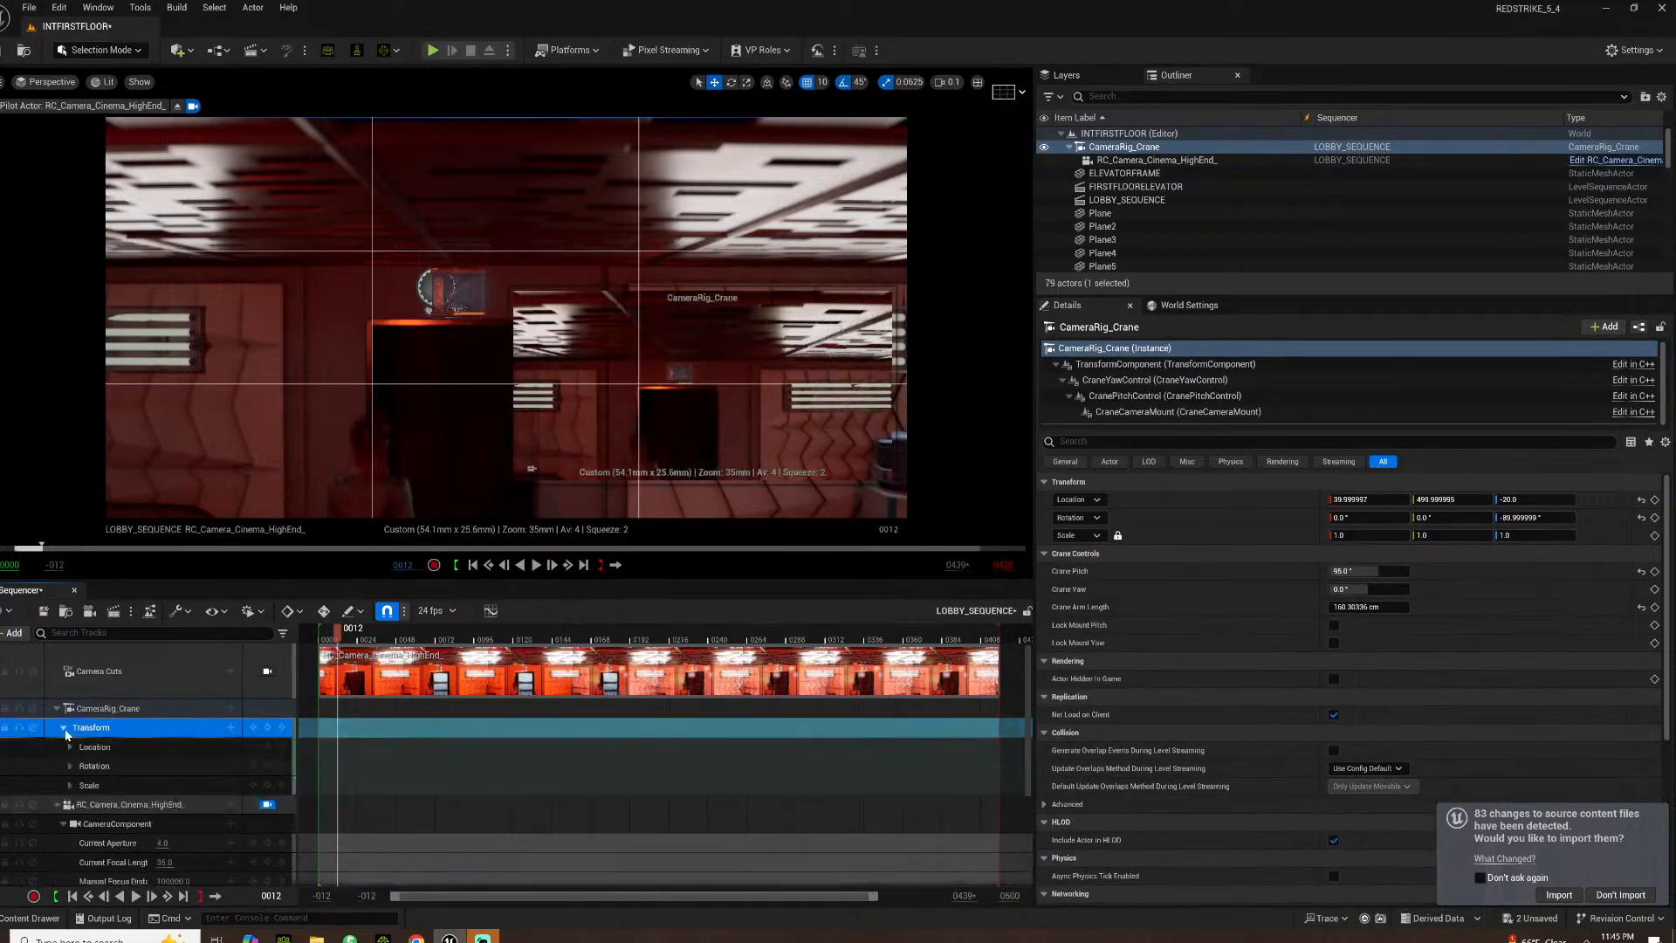
click(70, 747)
click(171, 766)
text(0)
key(Return)
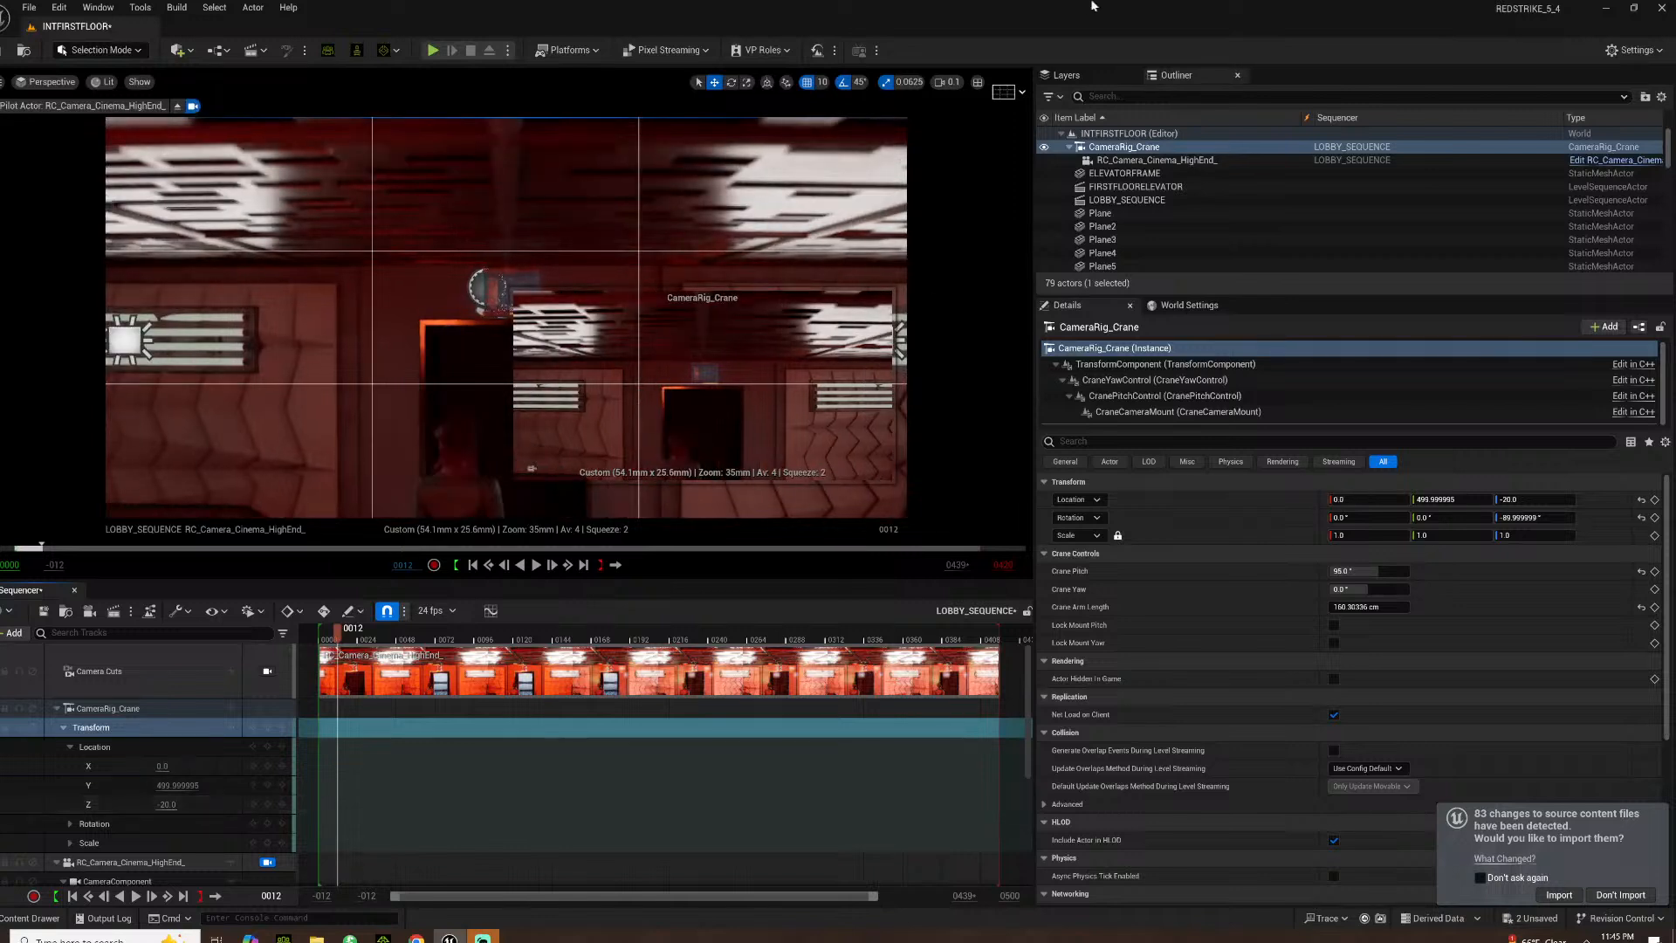
Change the composition overlay to a 2x2 grid, and select the RC_Camera_Cinema_HighEnd_ camera track in the sequence
click(1023, 91)
click(1033, 210)
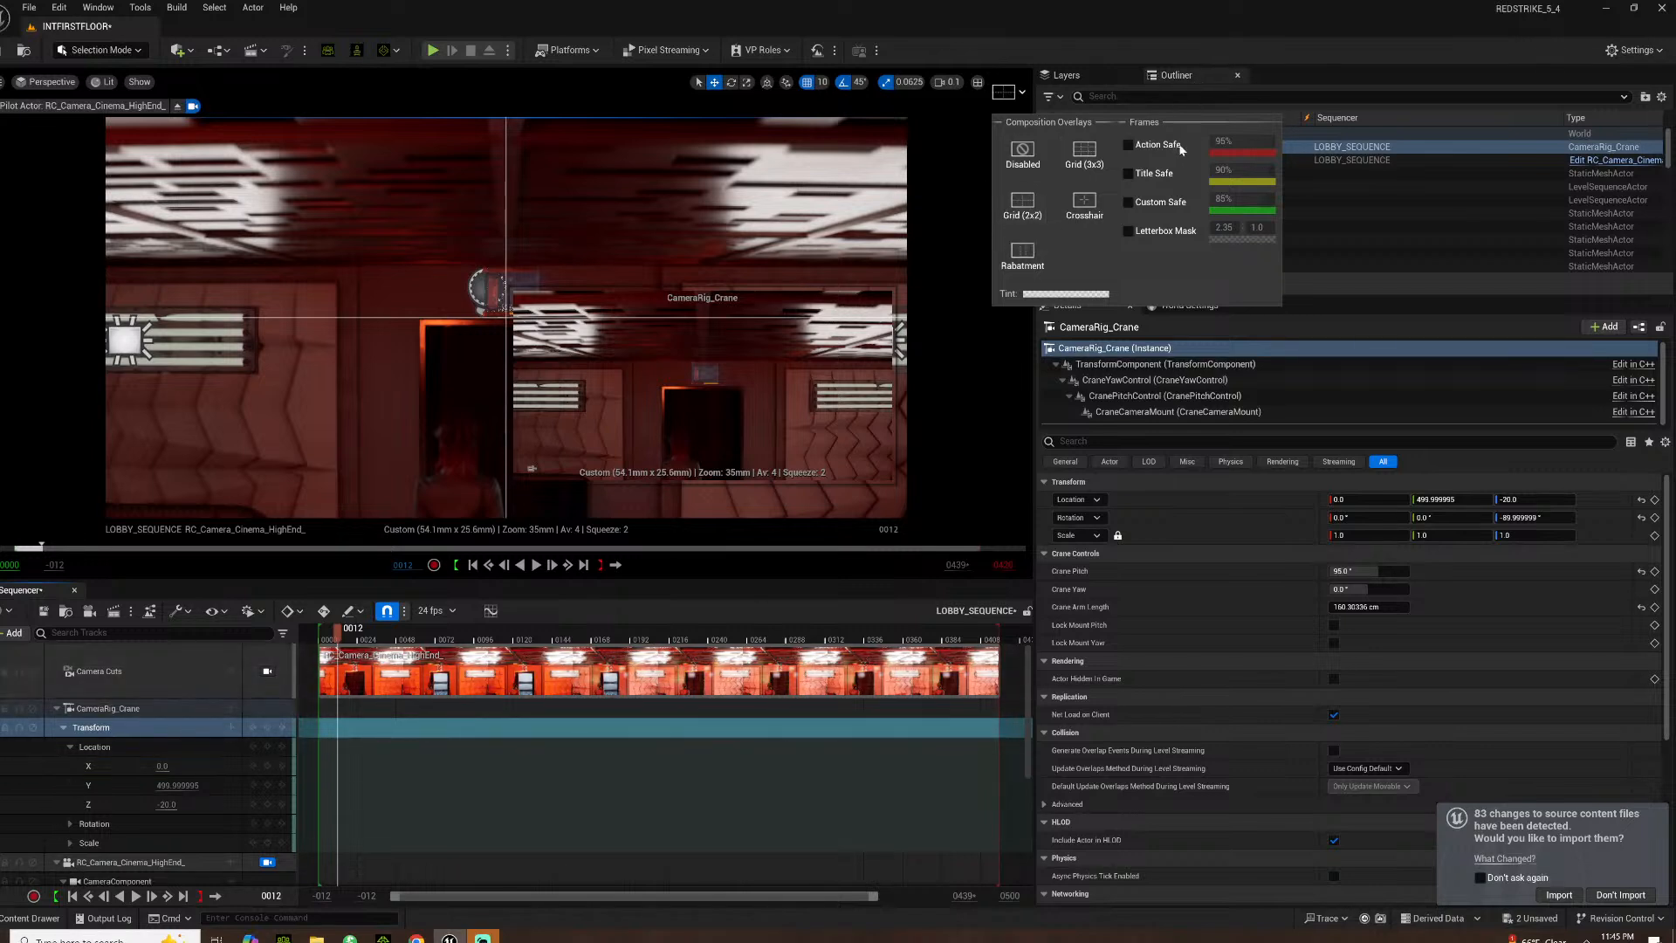
scroll(122, 768, down, 3)
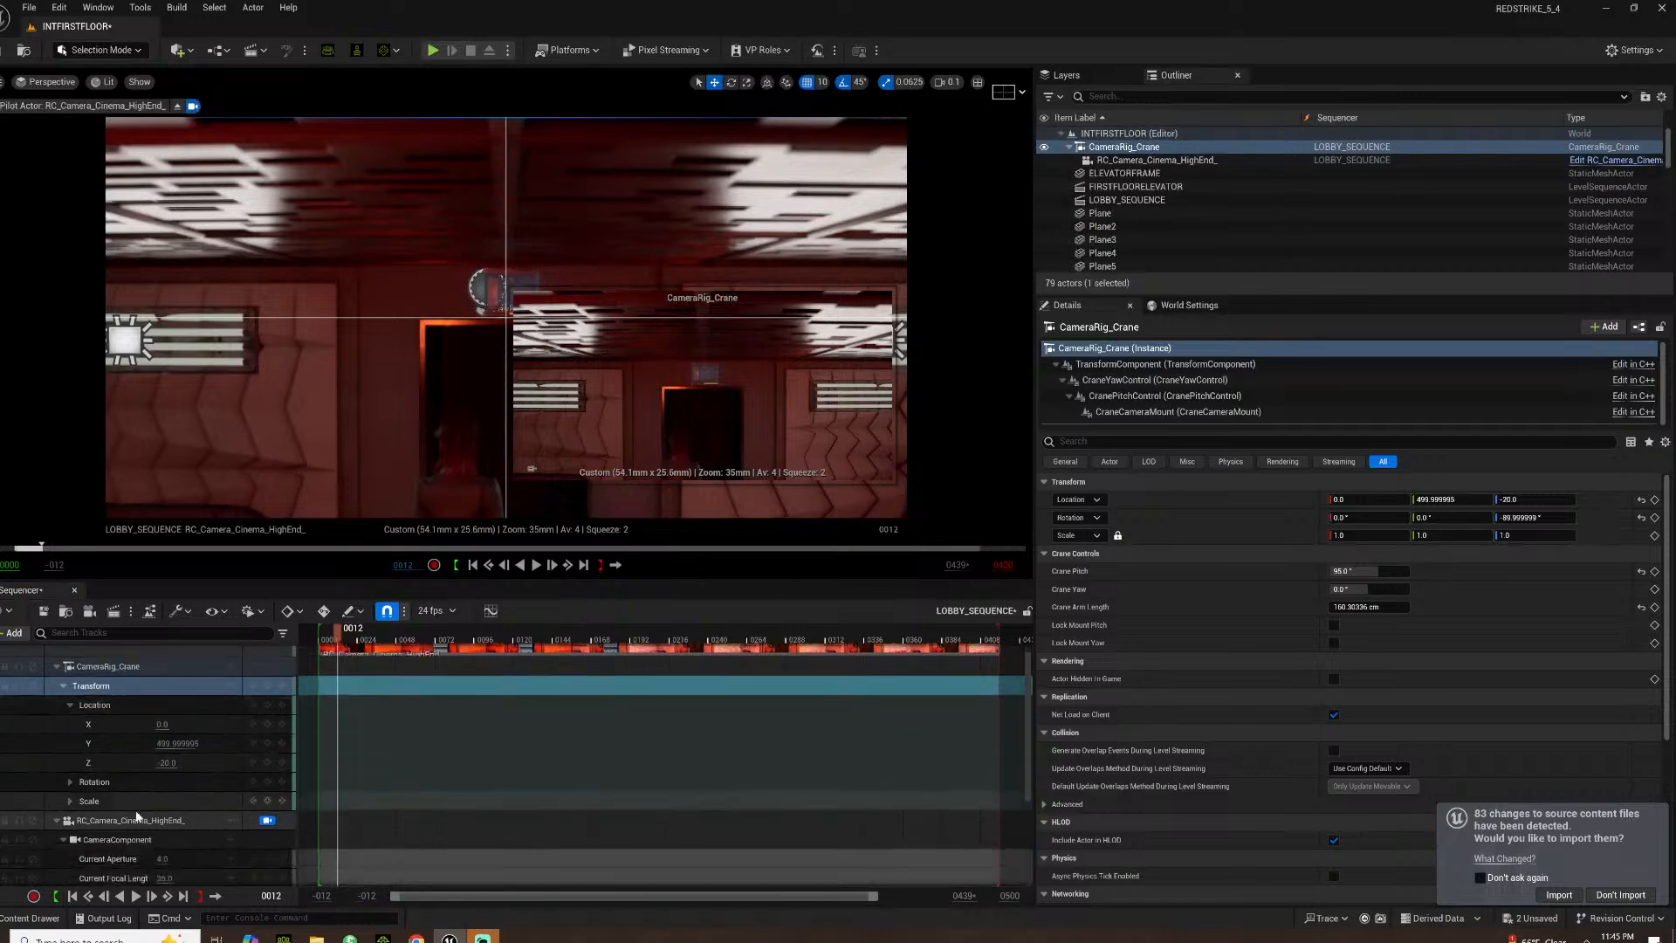
click(149, 776)
click(148, 758)
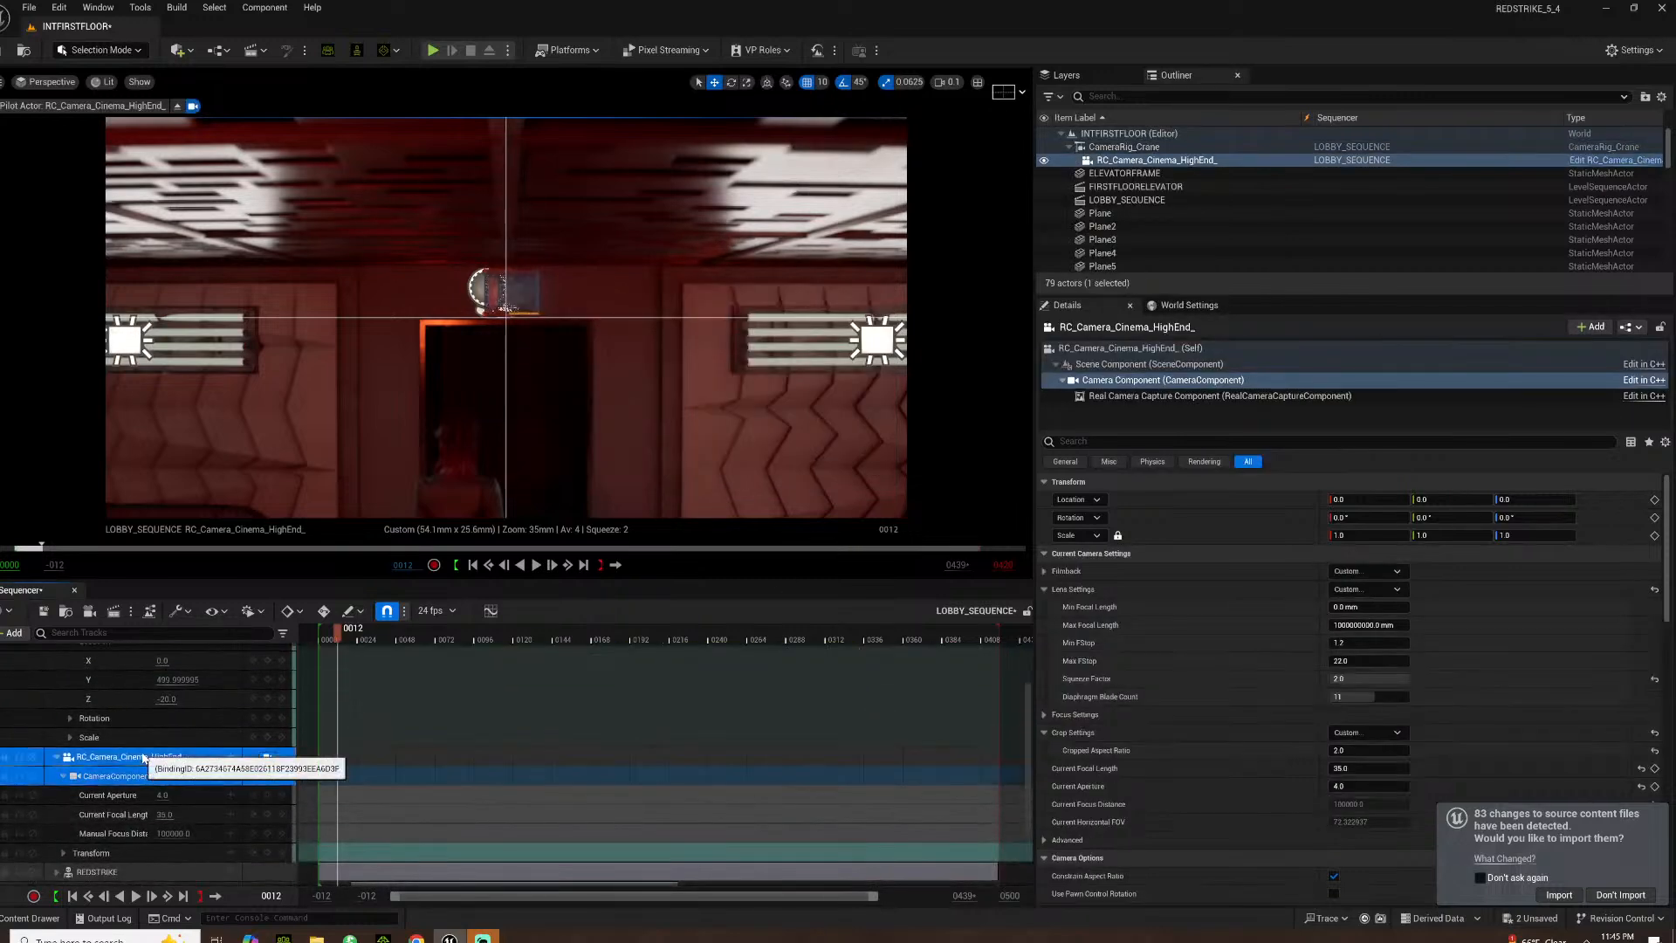
scroll(147, 728, up, 2)
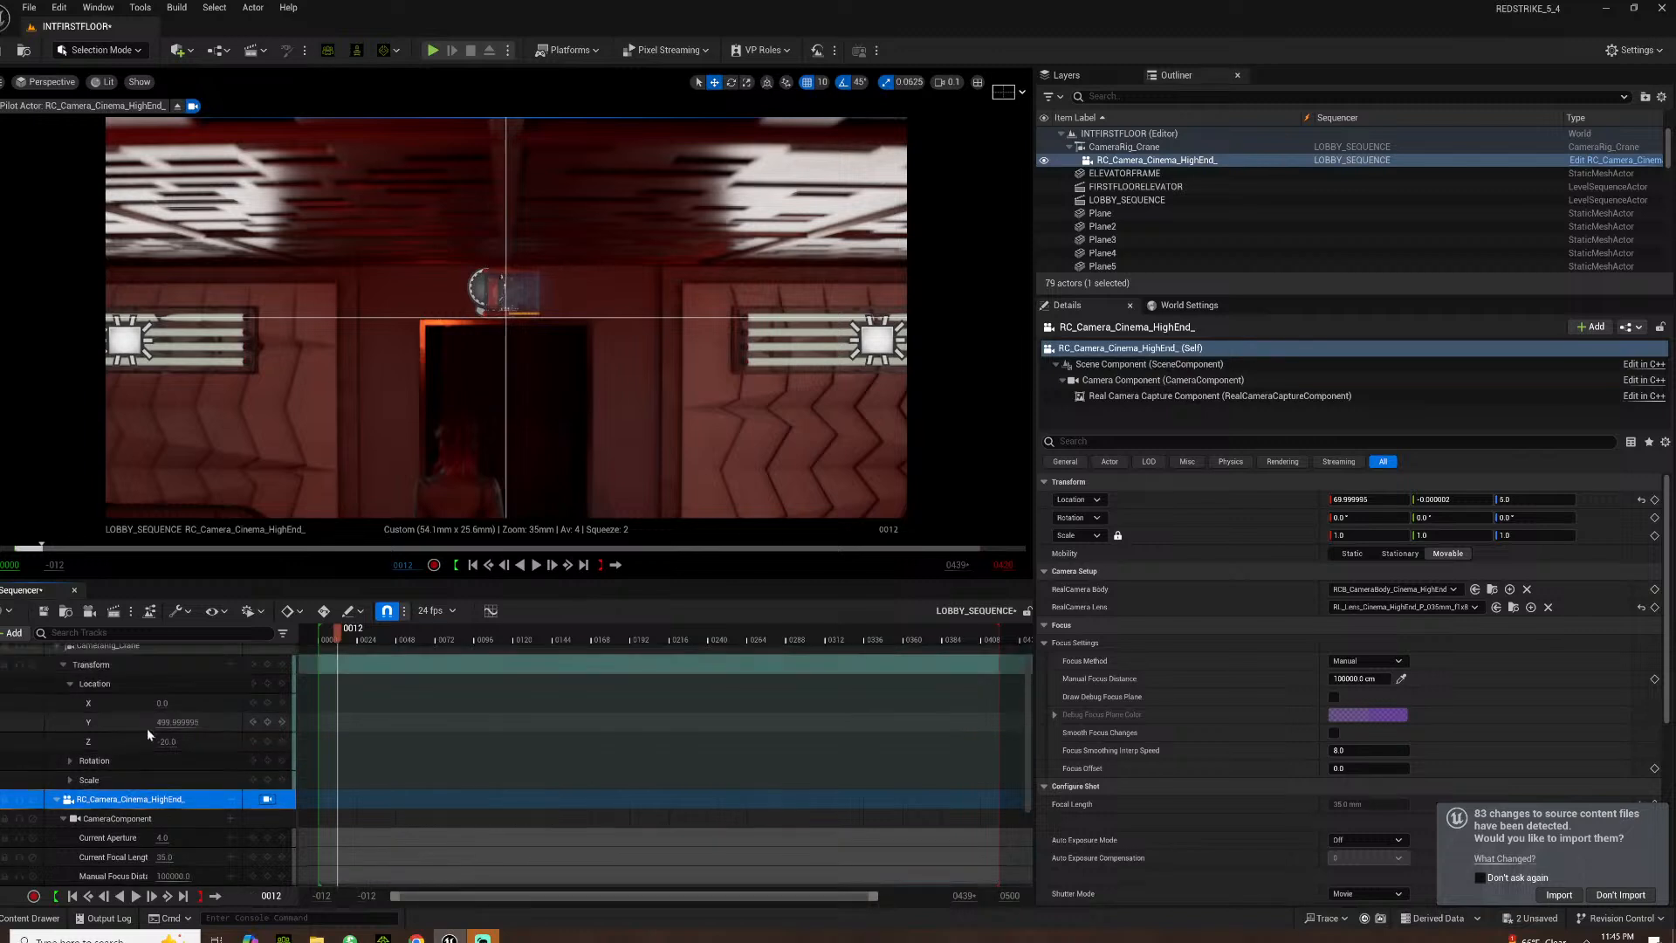
Select CameraRig_Crane in the sequence, try a Crane Arm Length of 300 cm, and settle on 150 cm
click(174, 666)
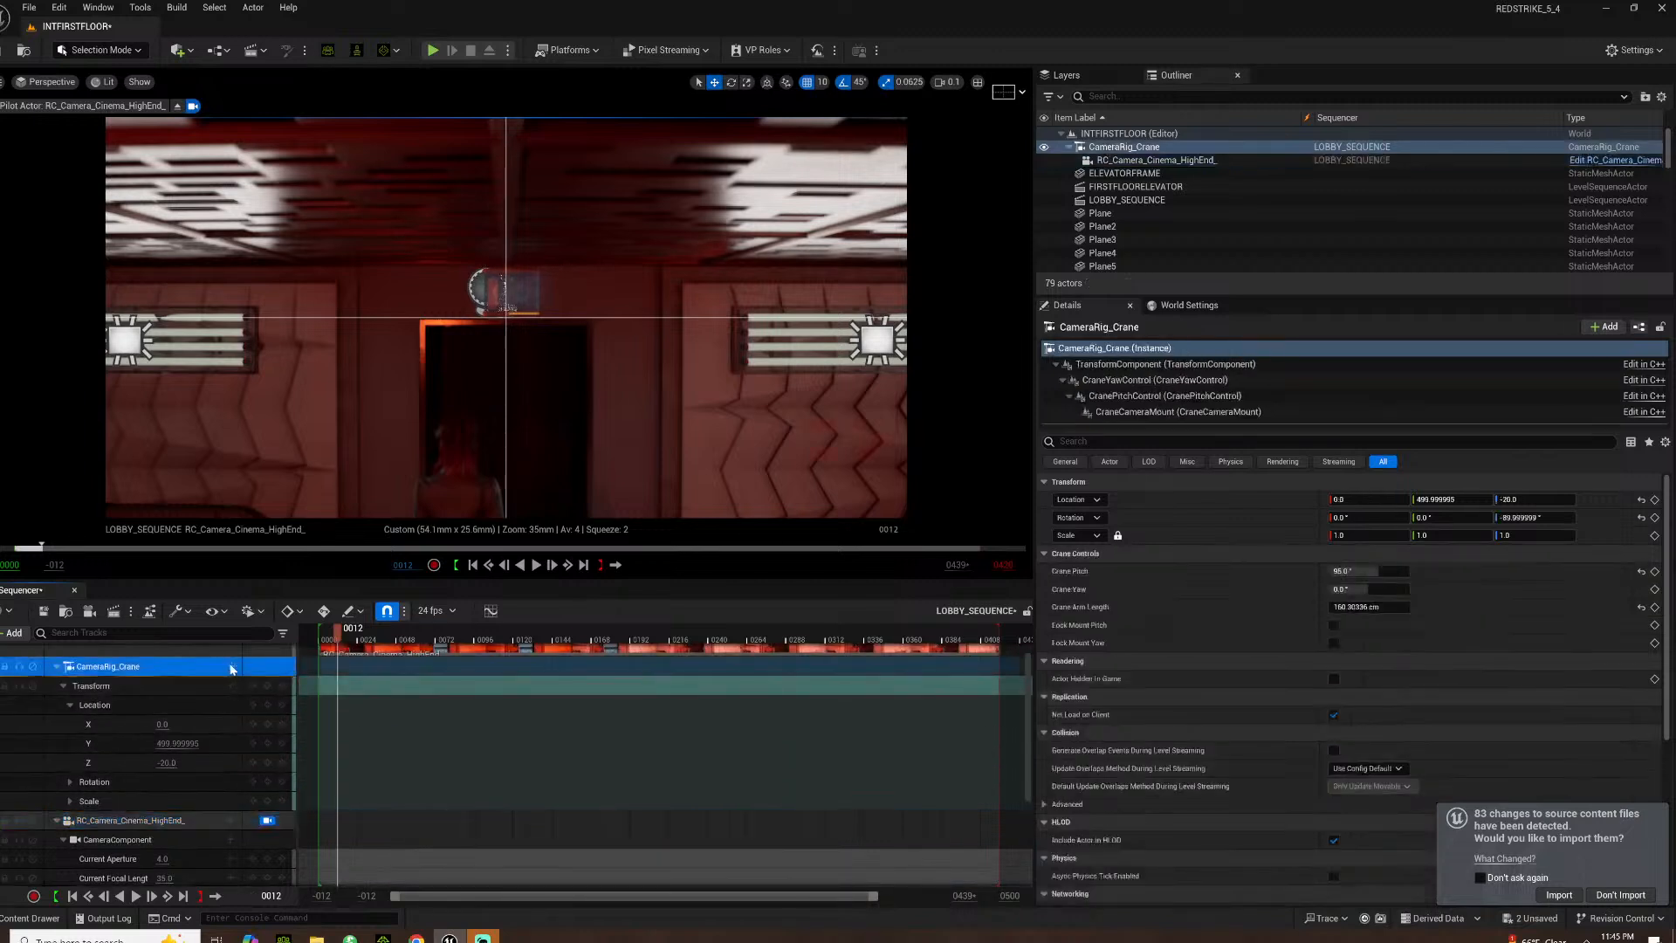
click(231, 666)
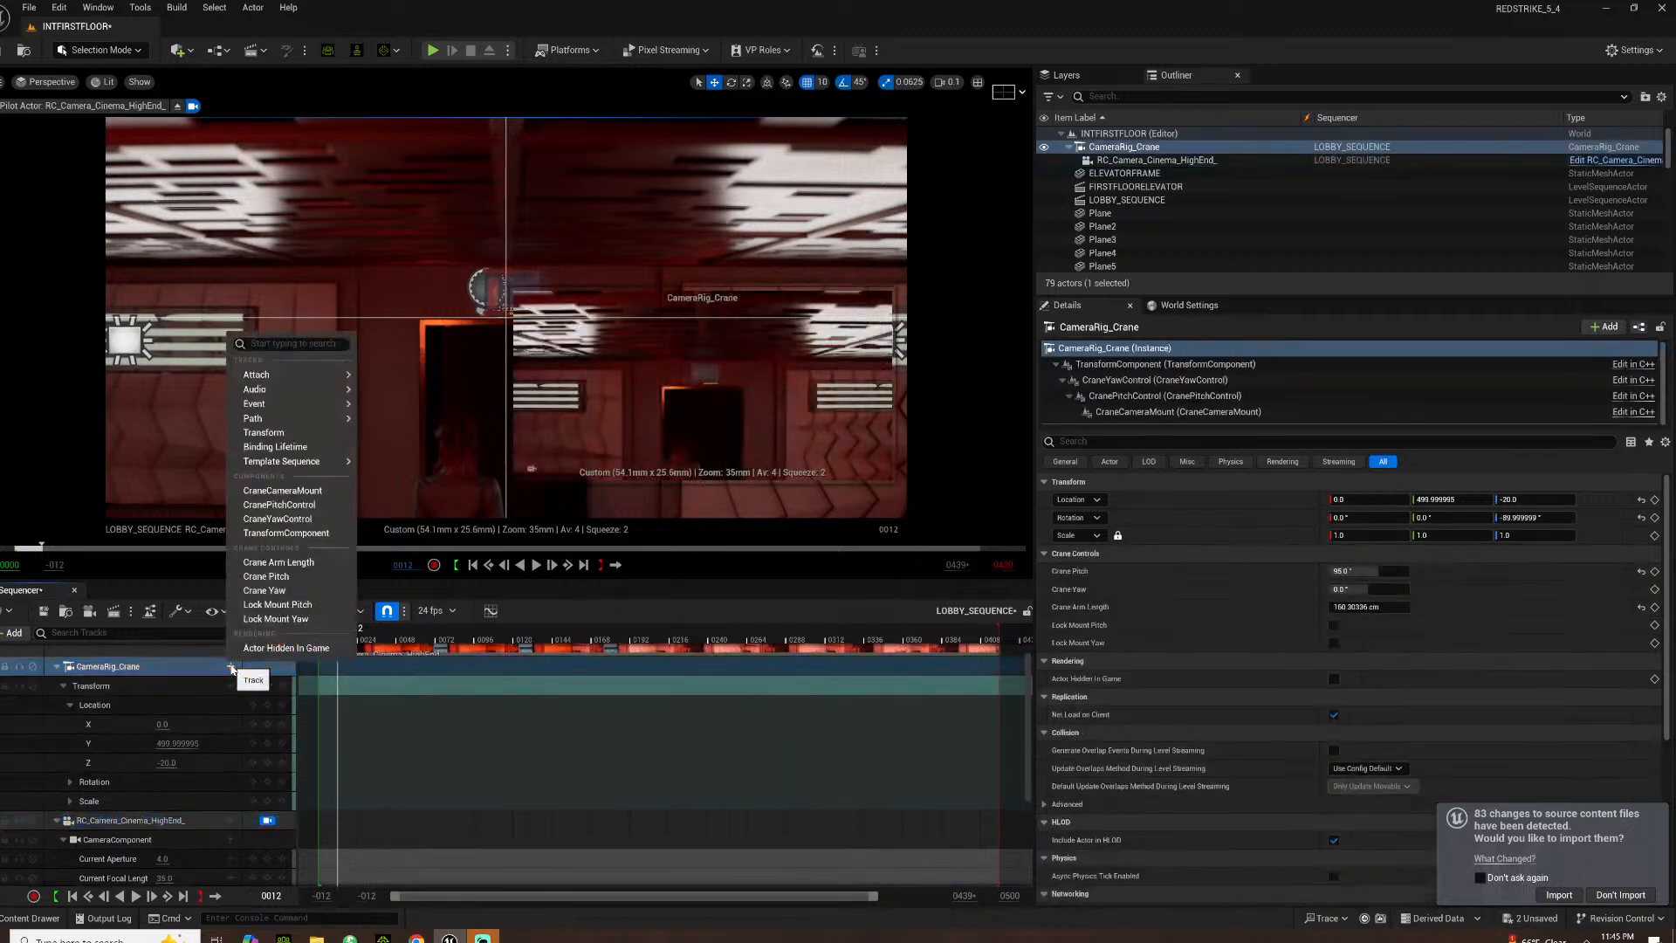
click(1352, 606)
text(300)
key(Return)
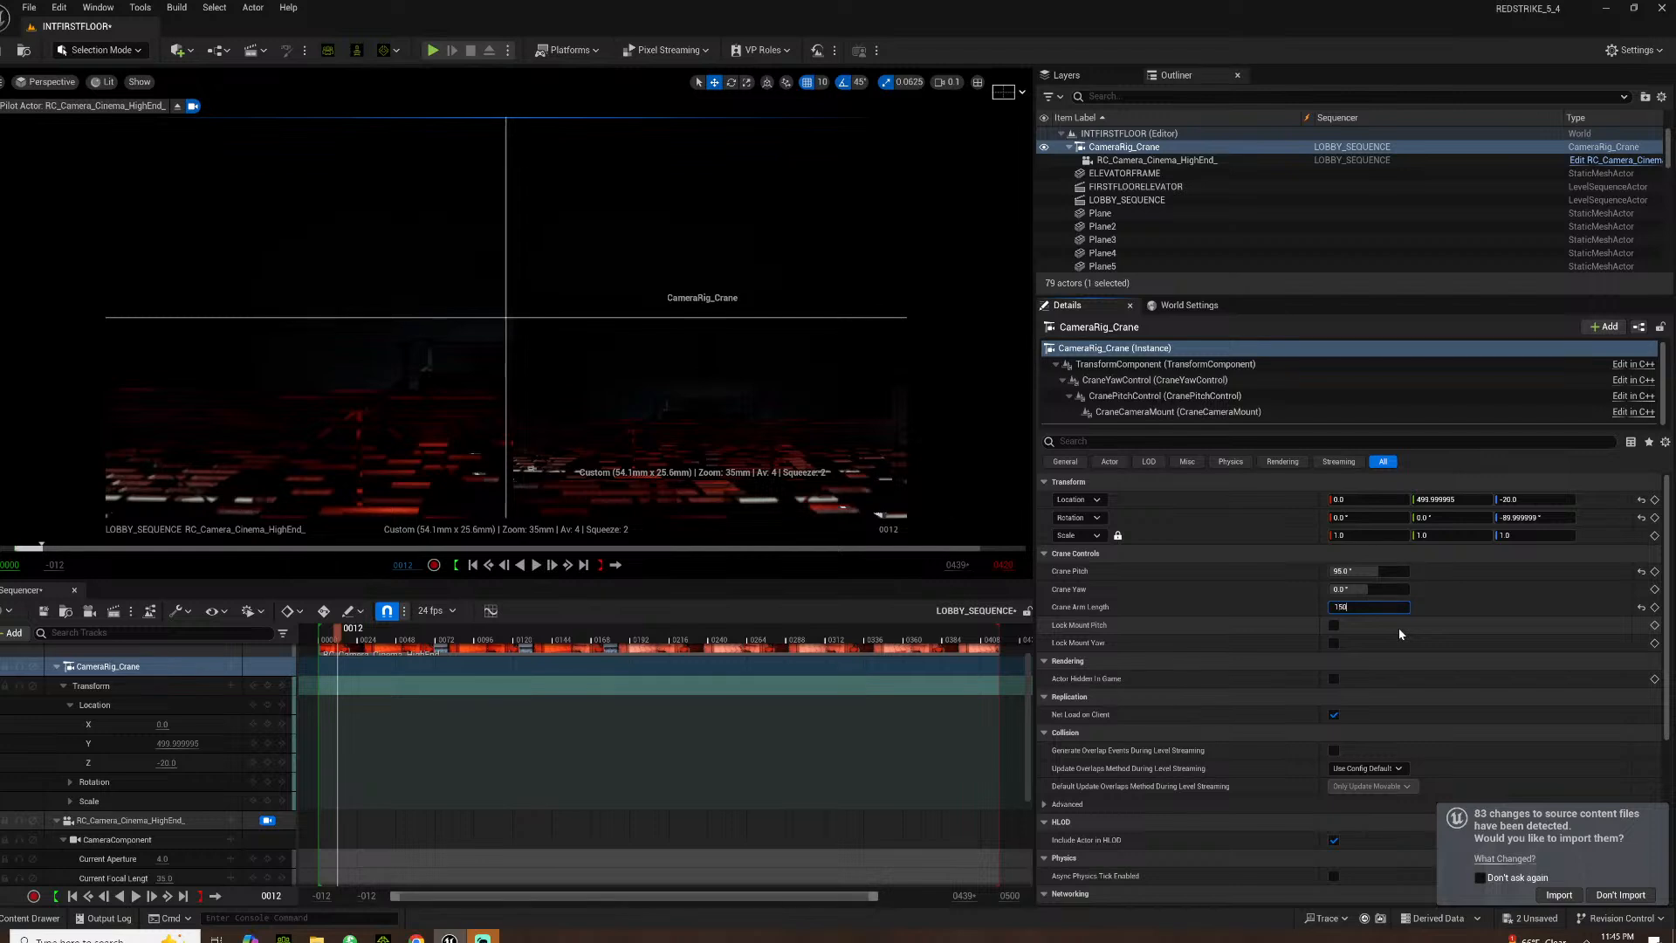
key(Return)
key(shift+Tab)
key(shift+Tab)
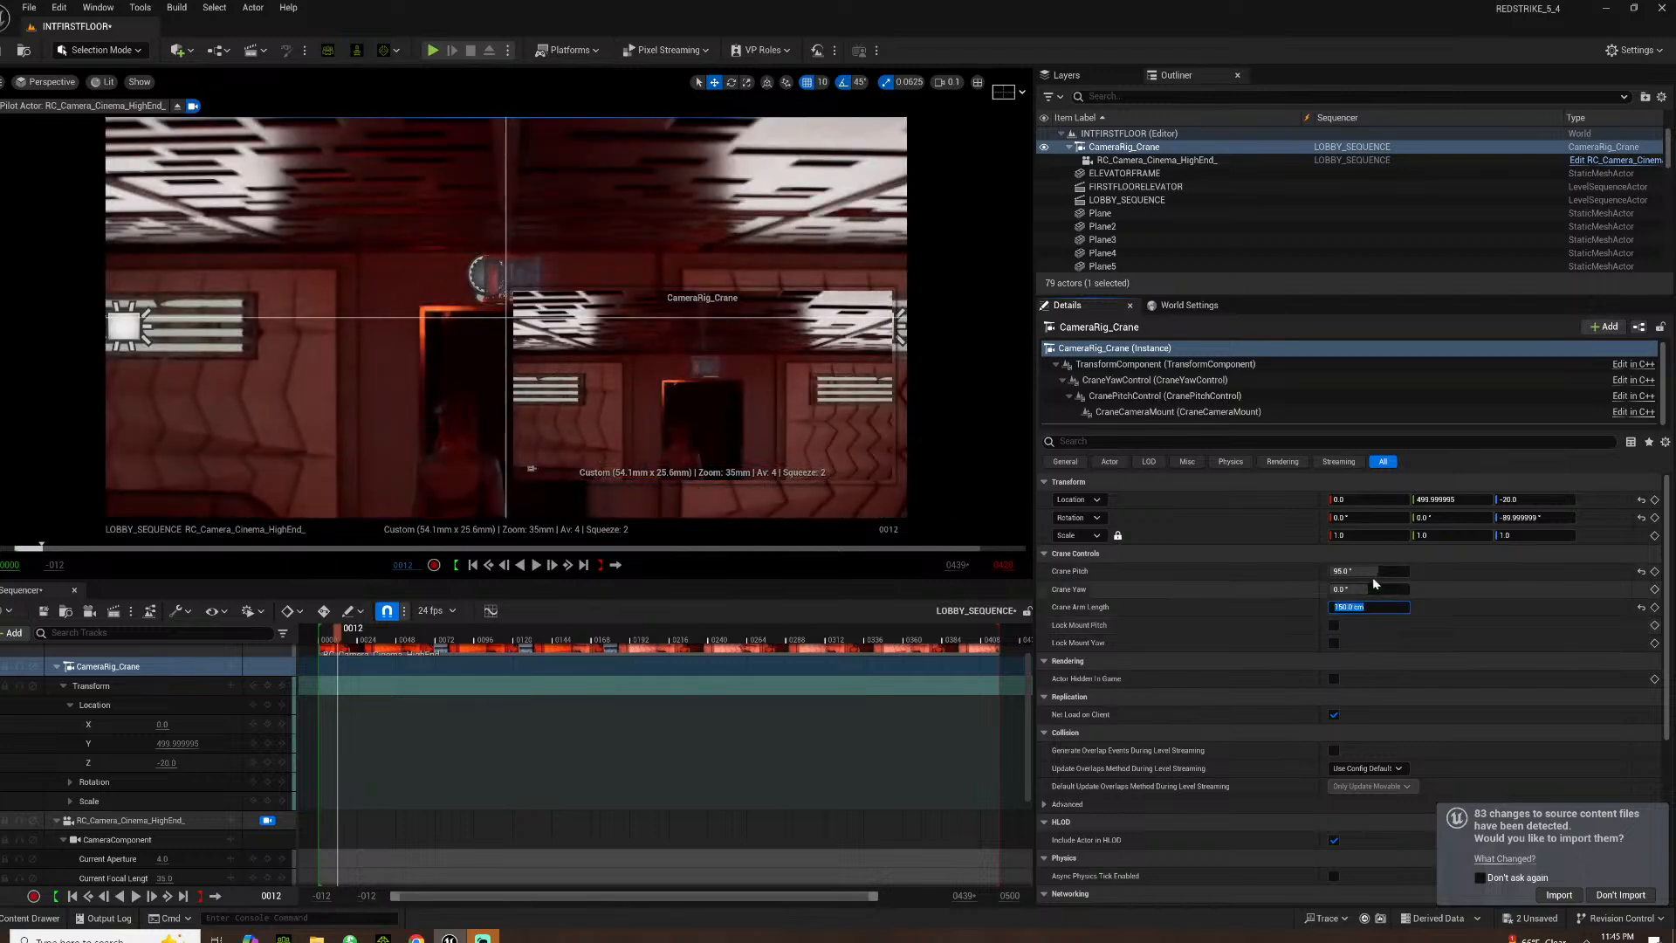
Lower the Crane Pitch and set it to 65°, trying an arm length of 250 cm before restoring 150 cm
drag(1349, 572, 1432, 571)
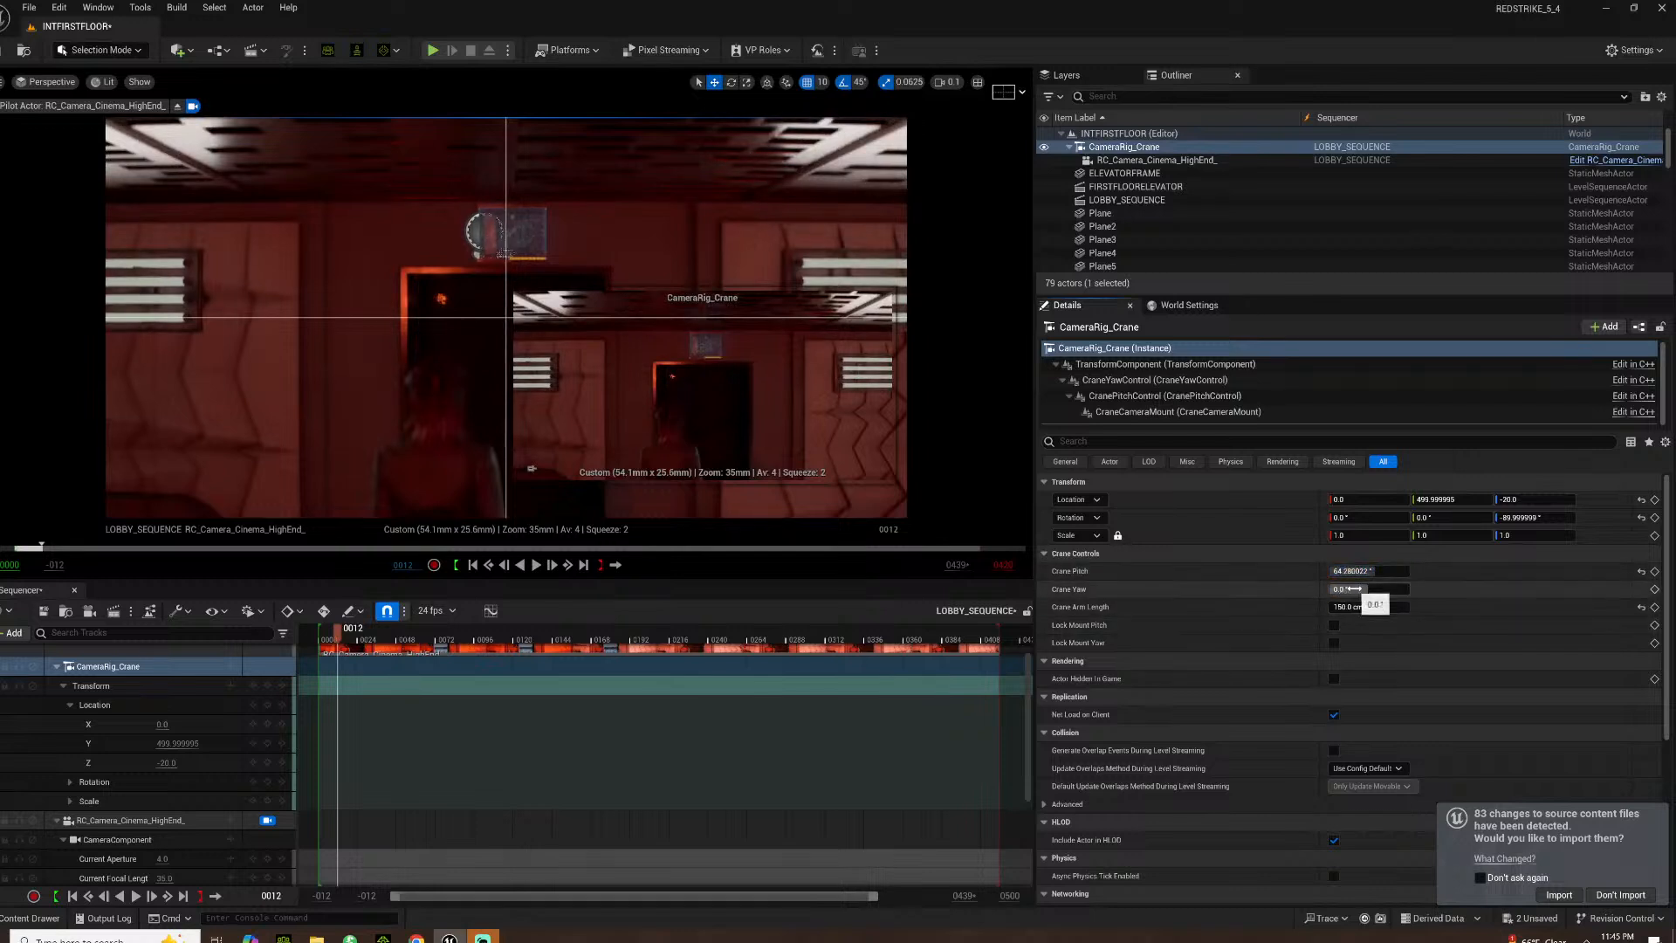
text(250)
key(Return)
text(150)
key(Return)
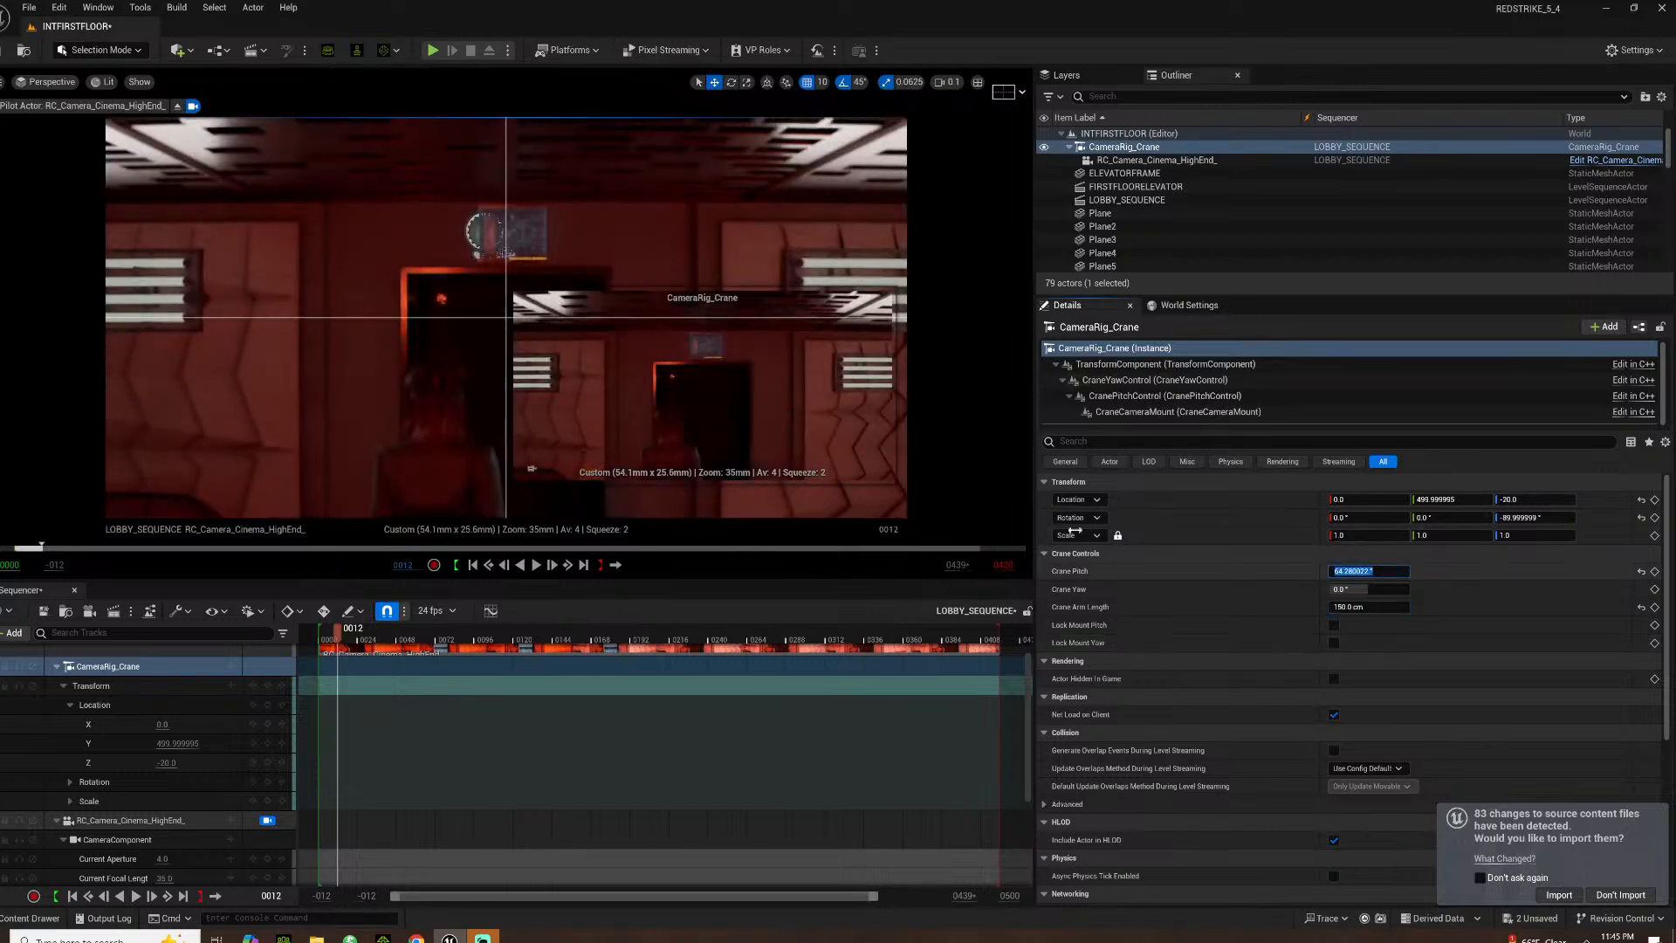
text(65)
key(Return)
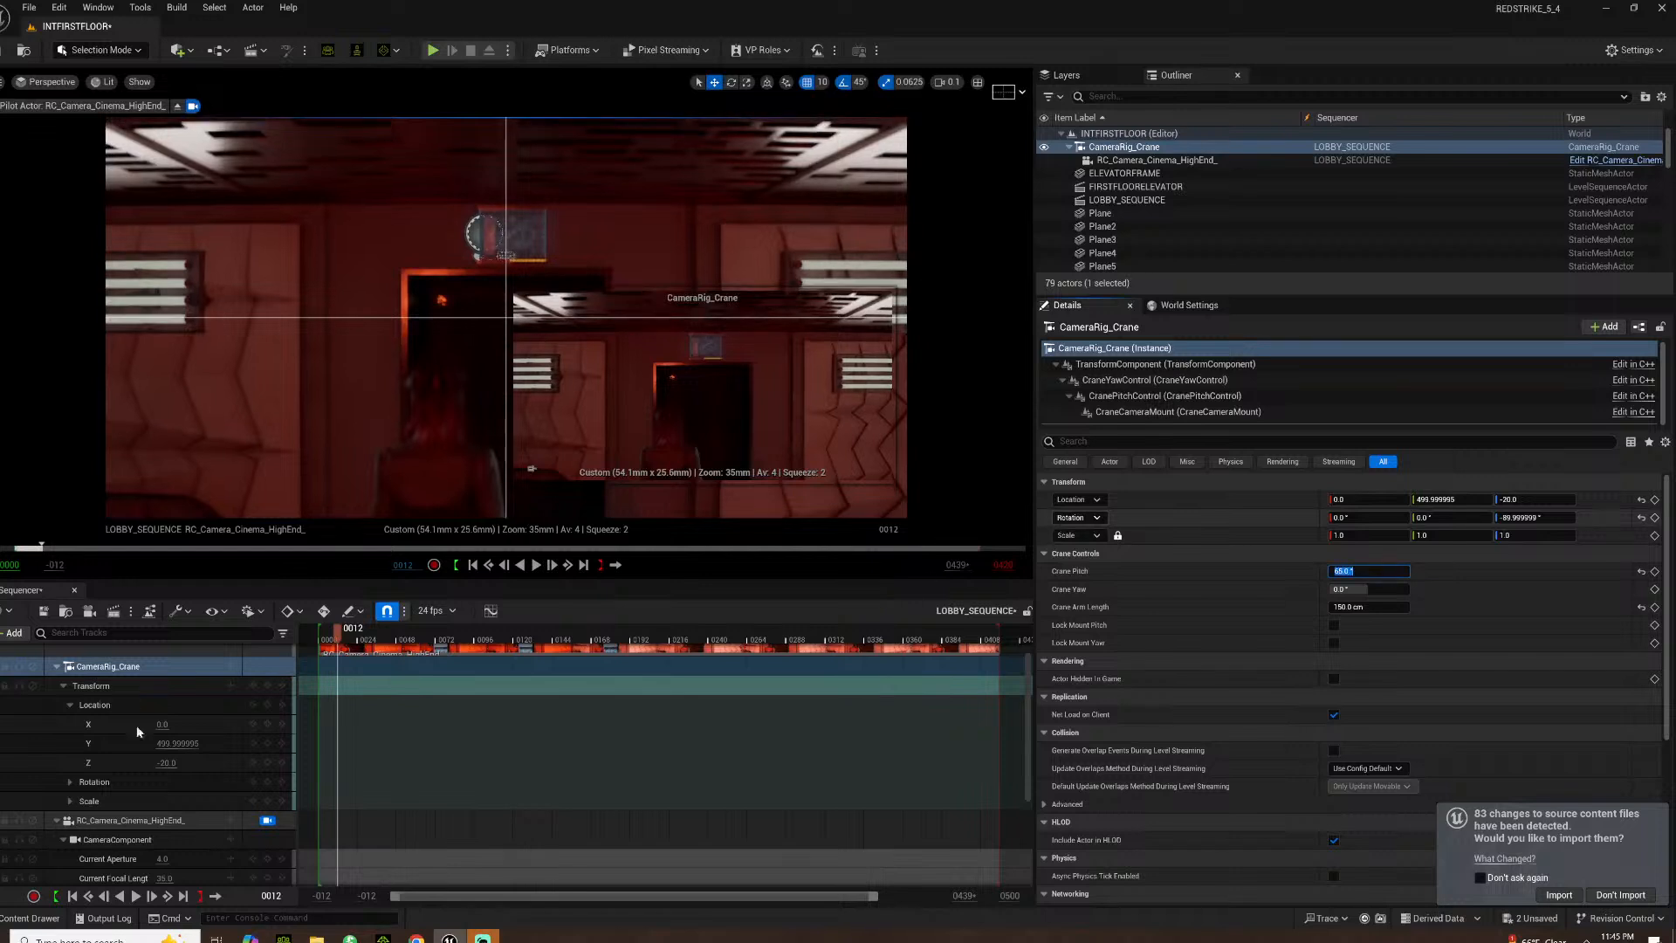
Expand the cinema camera's Transform rotation in the sequence, try a Roll of 45, and undo it
scroll(147, 727, down, 3)
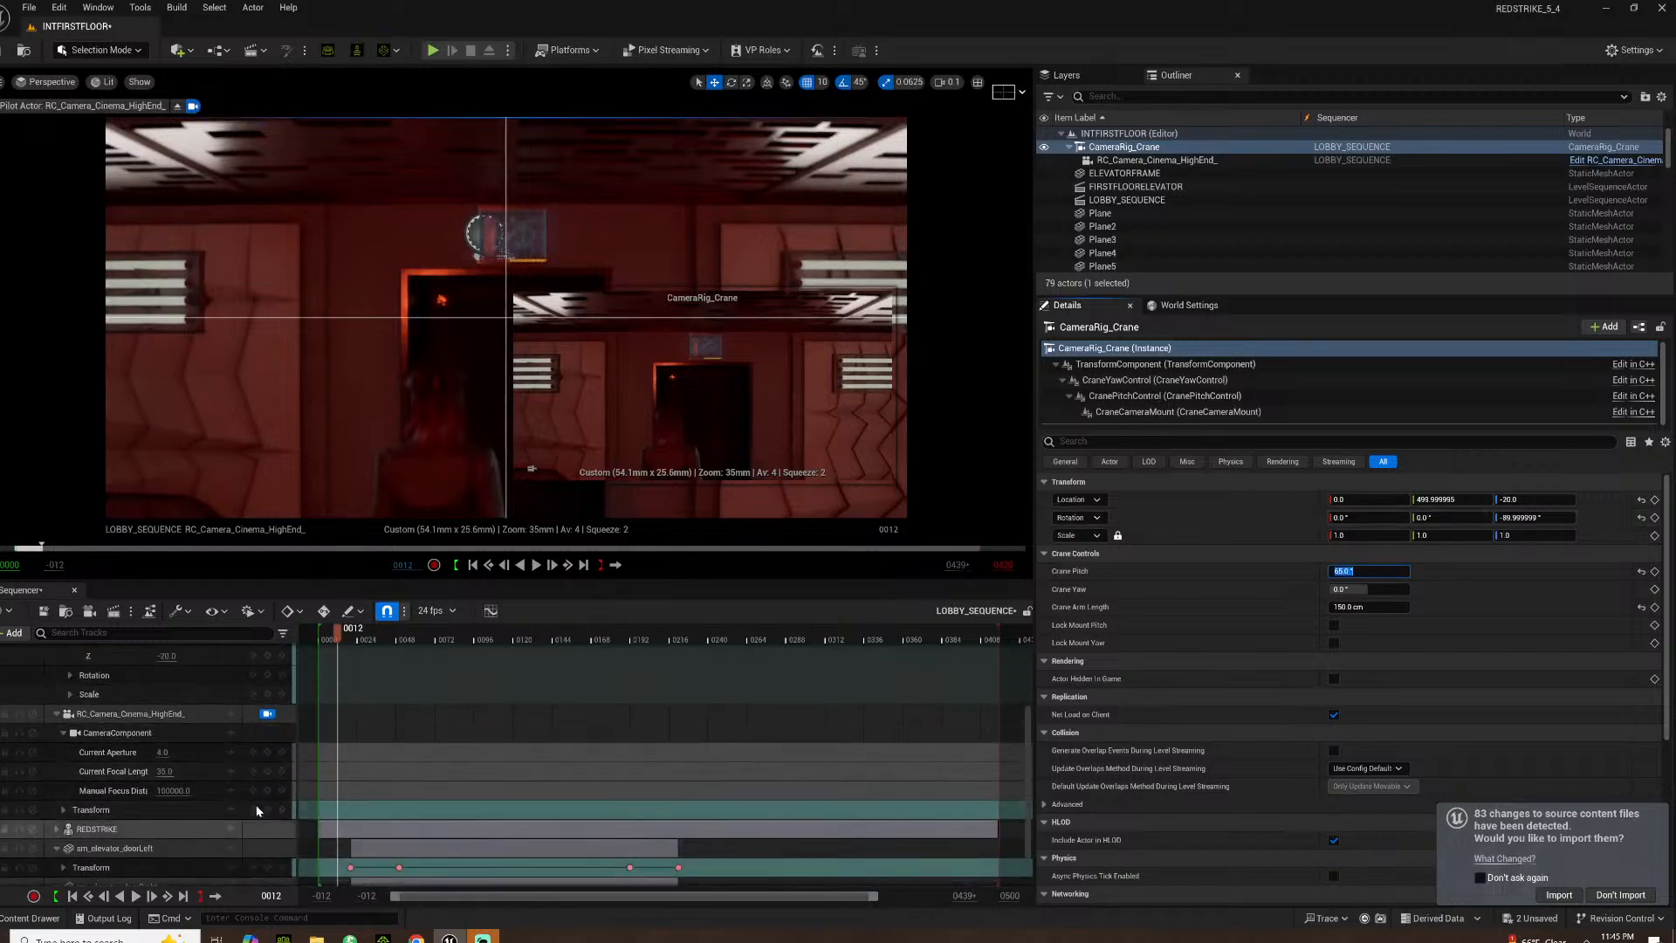
click(63, 810)
click(63, 810)
click(63, 810)
click(71, 848)
scroll(168, 847, down, 1)
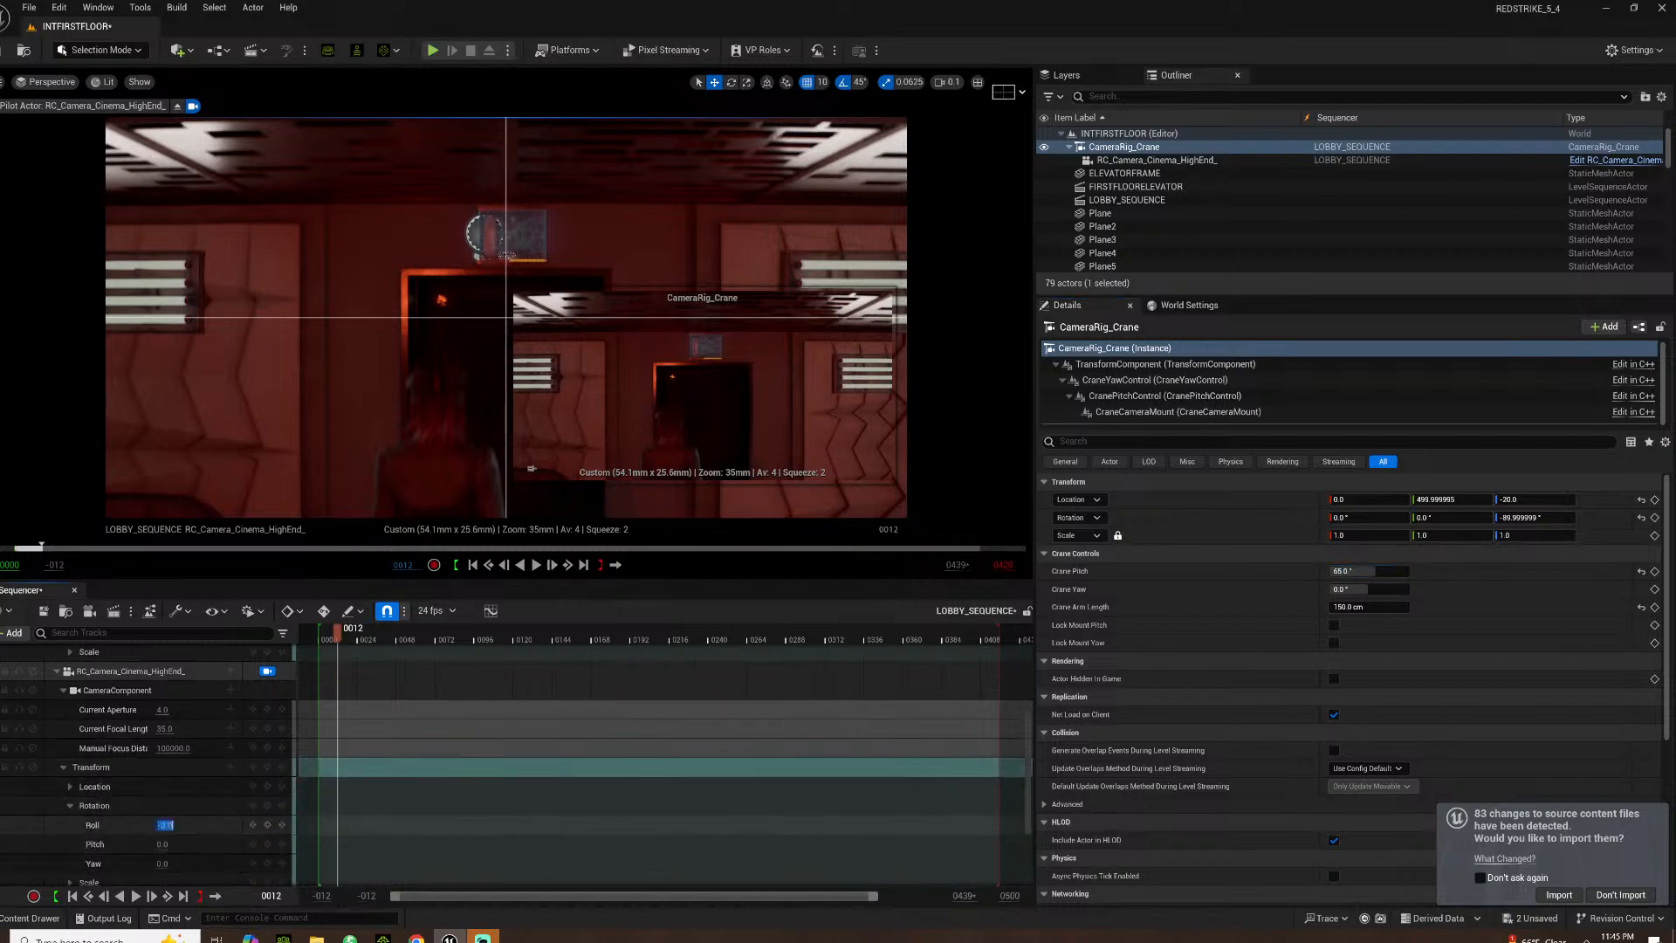
click(164, 825)
text(45)
key(Return)
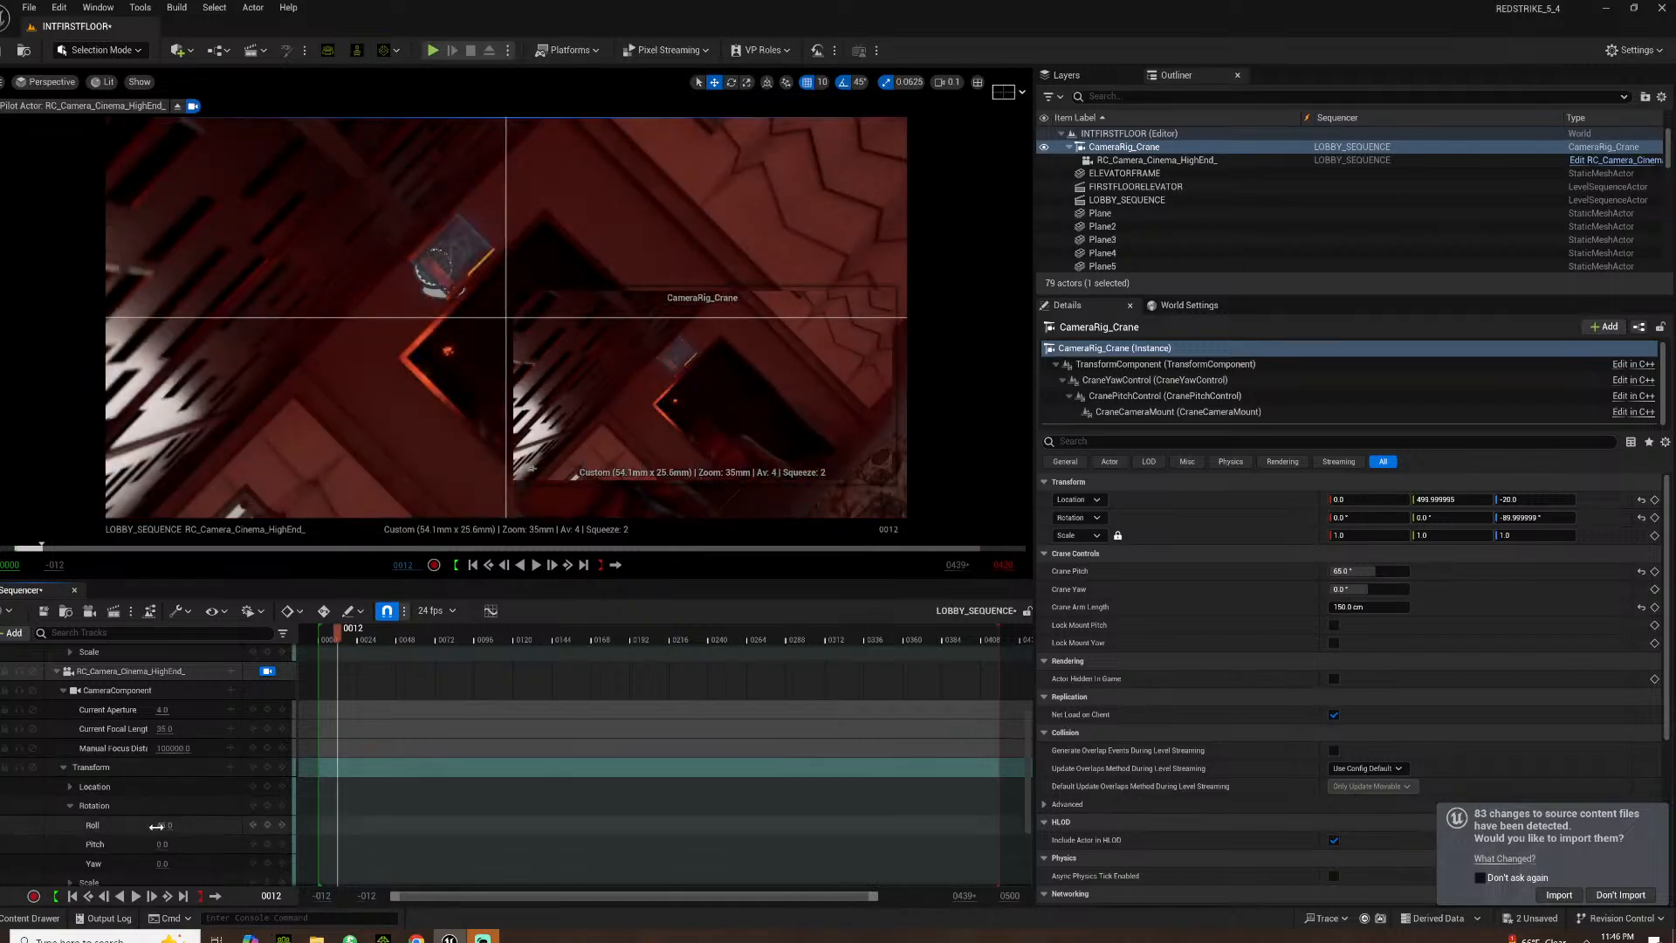
key(ctrl+z)
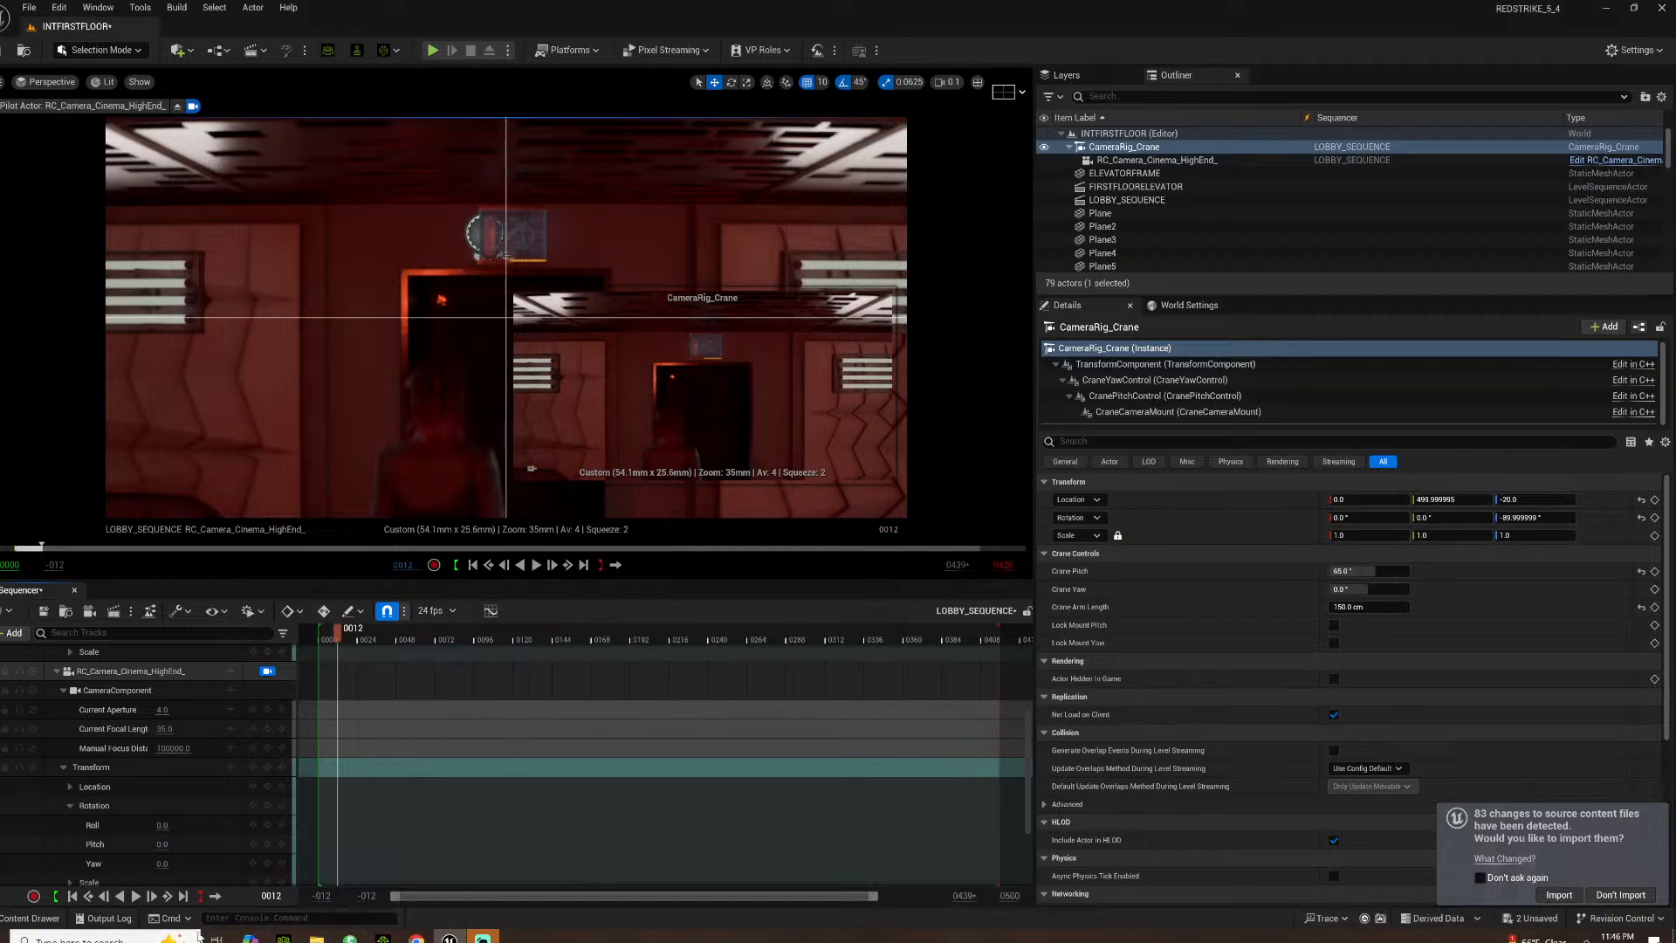
Try a Pitch of 22.5 on the cinema camera's rotation in the sequence, and reduce it to 5
click(162, 844)
text(22.5)
key(Return)
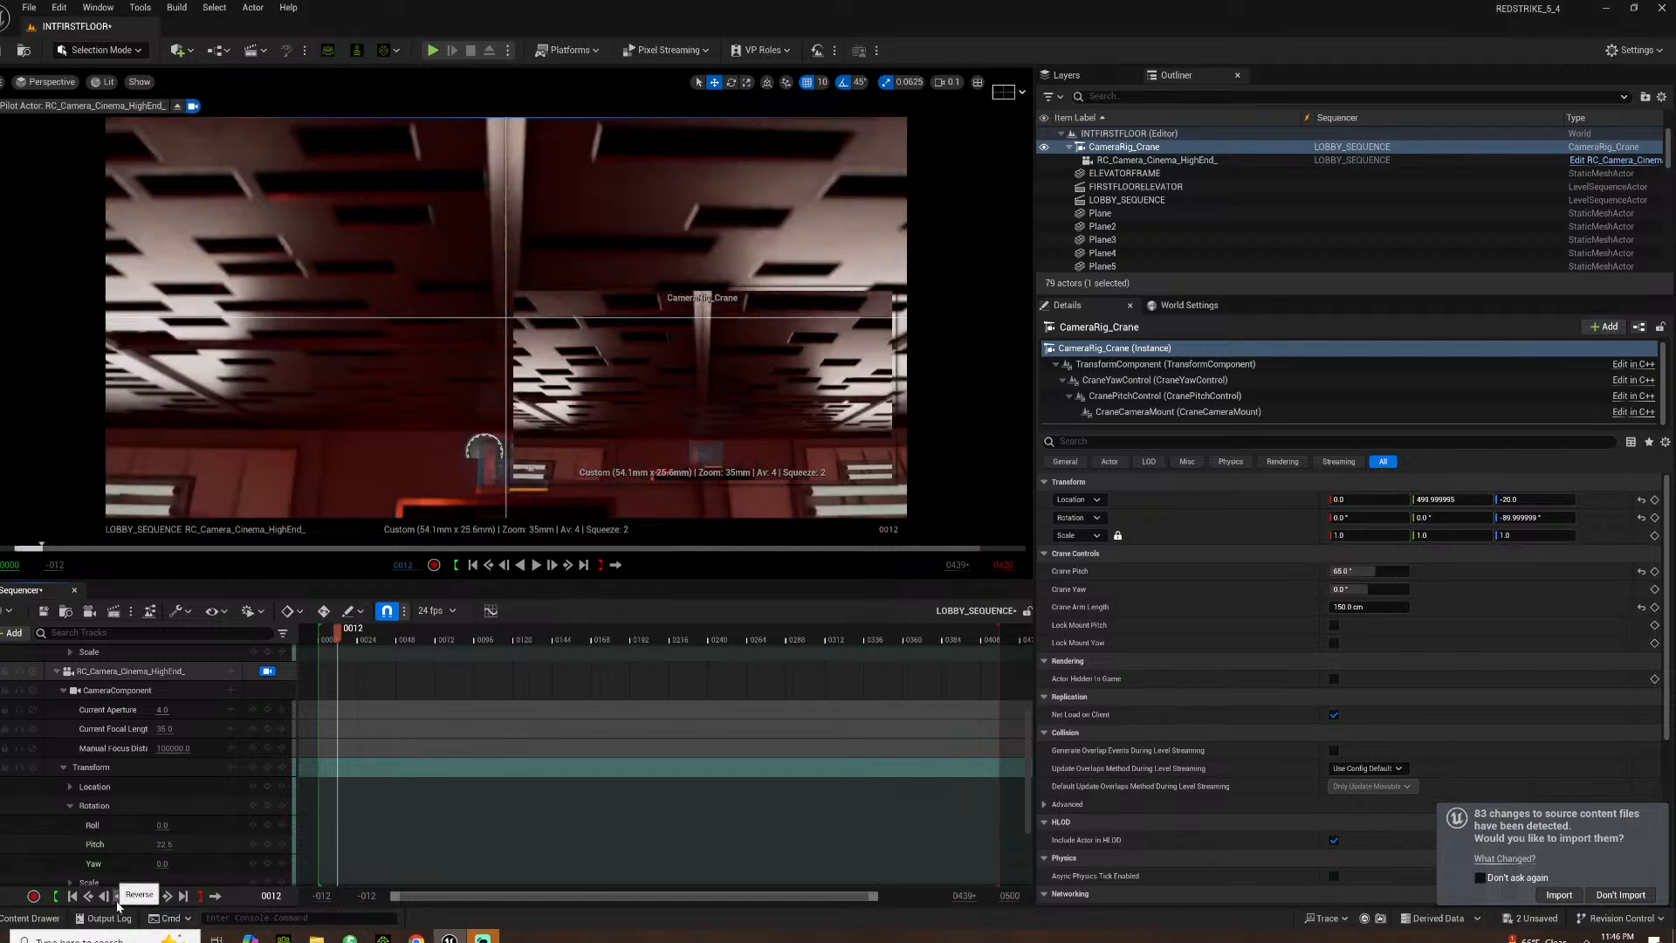
text(1)
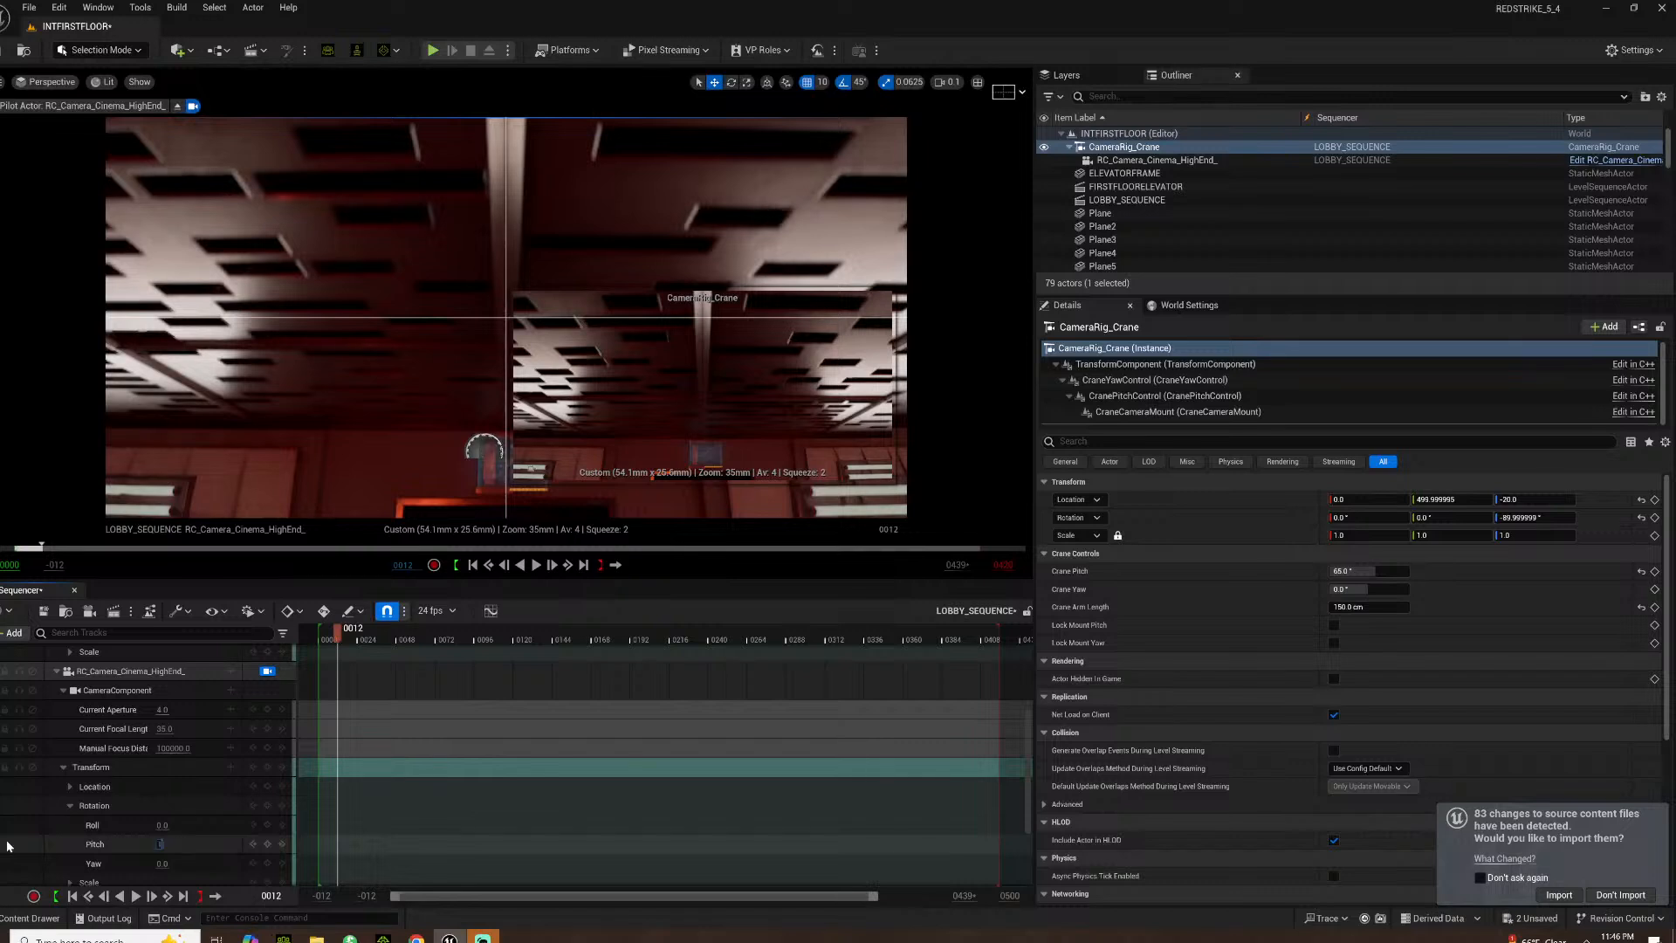
text(2)
key(Return)
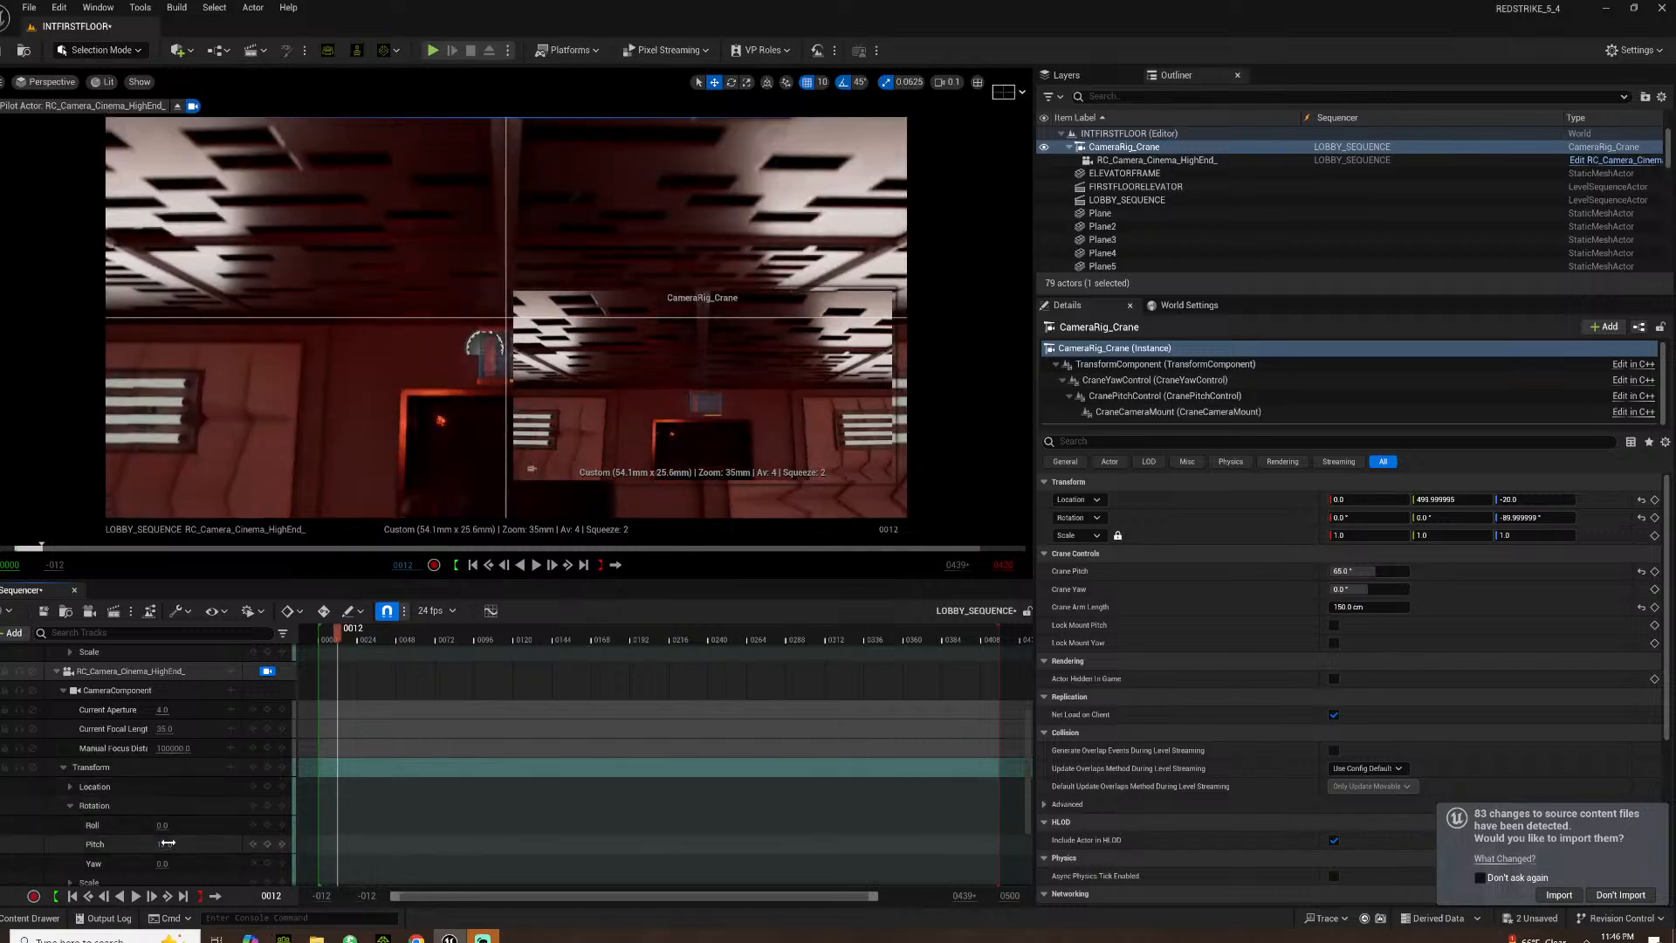
key(Return)
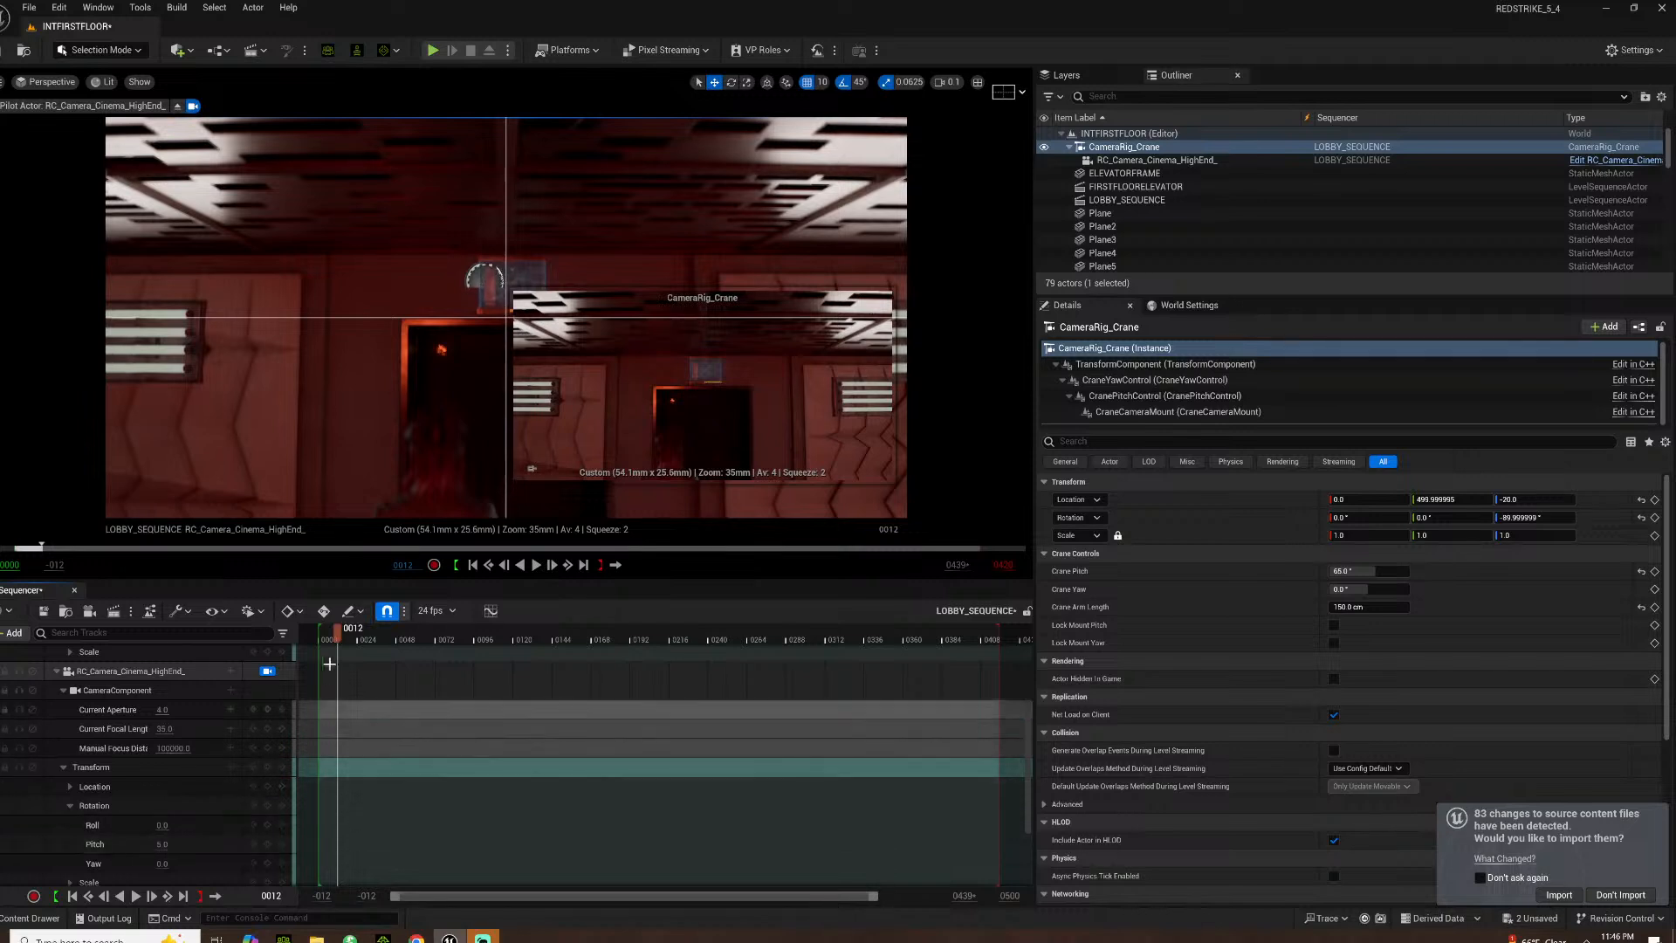
Move the playhead to frame 38 and delete the RC_Camera_Cinema_HighEnd_ track from the sequence
drag(362, 646, 381, 685)
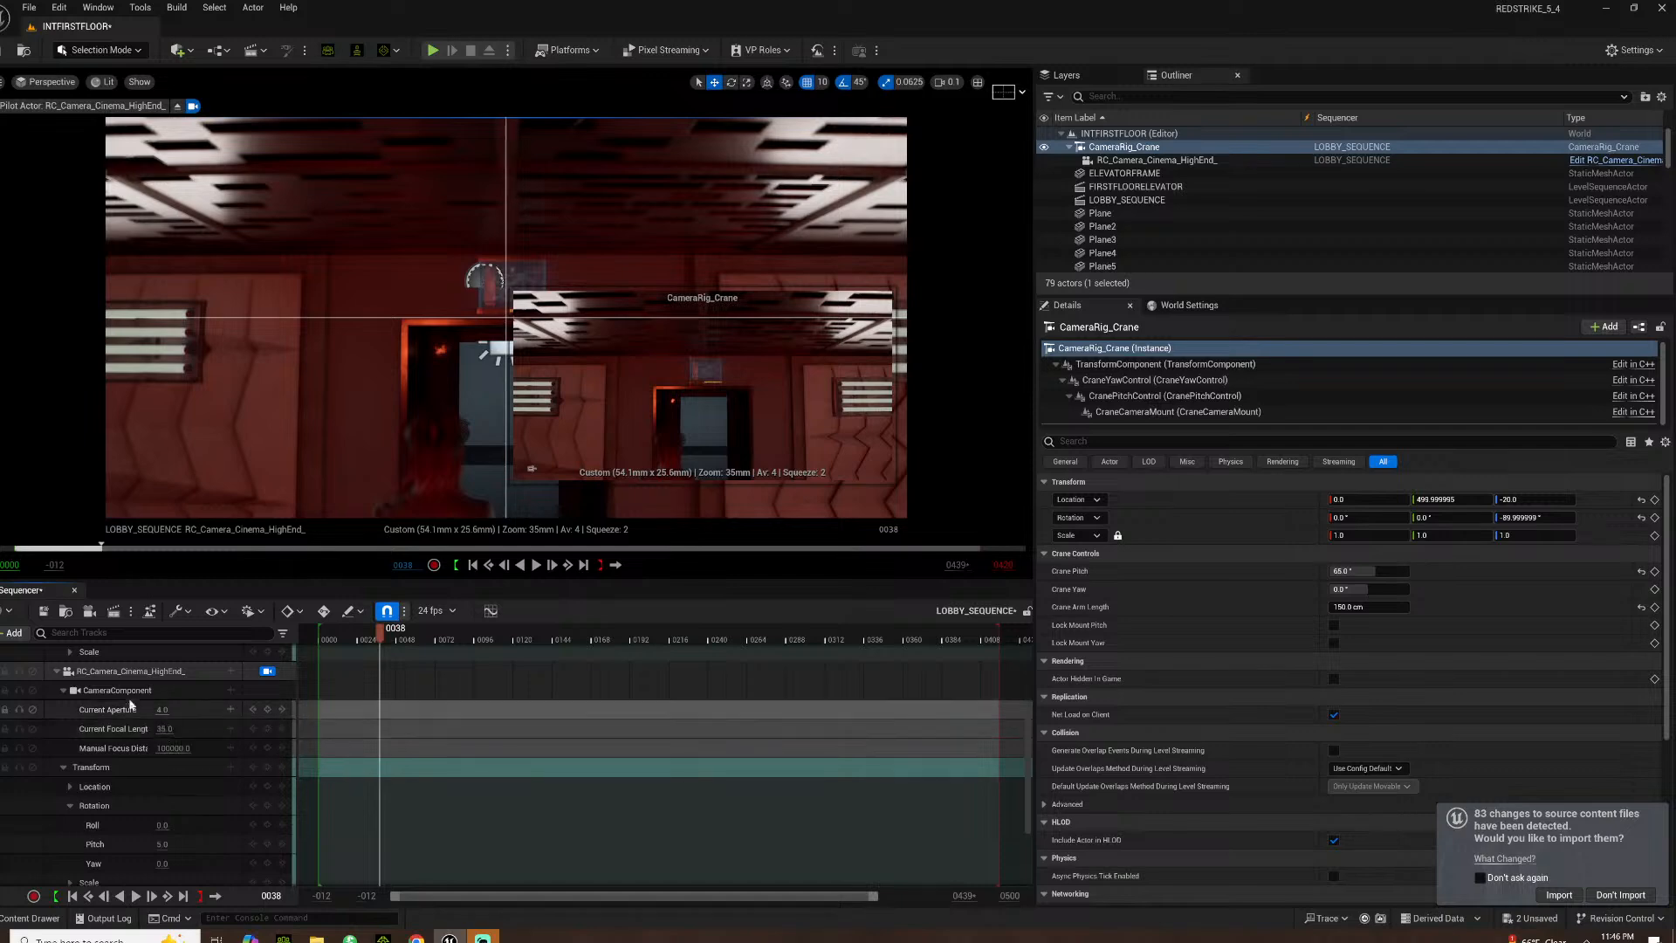
click(147, 673)
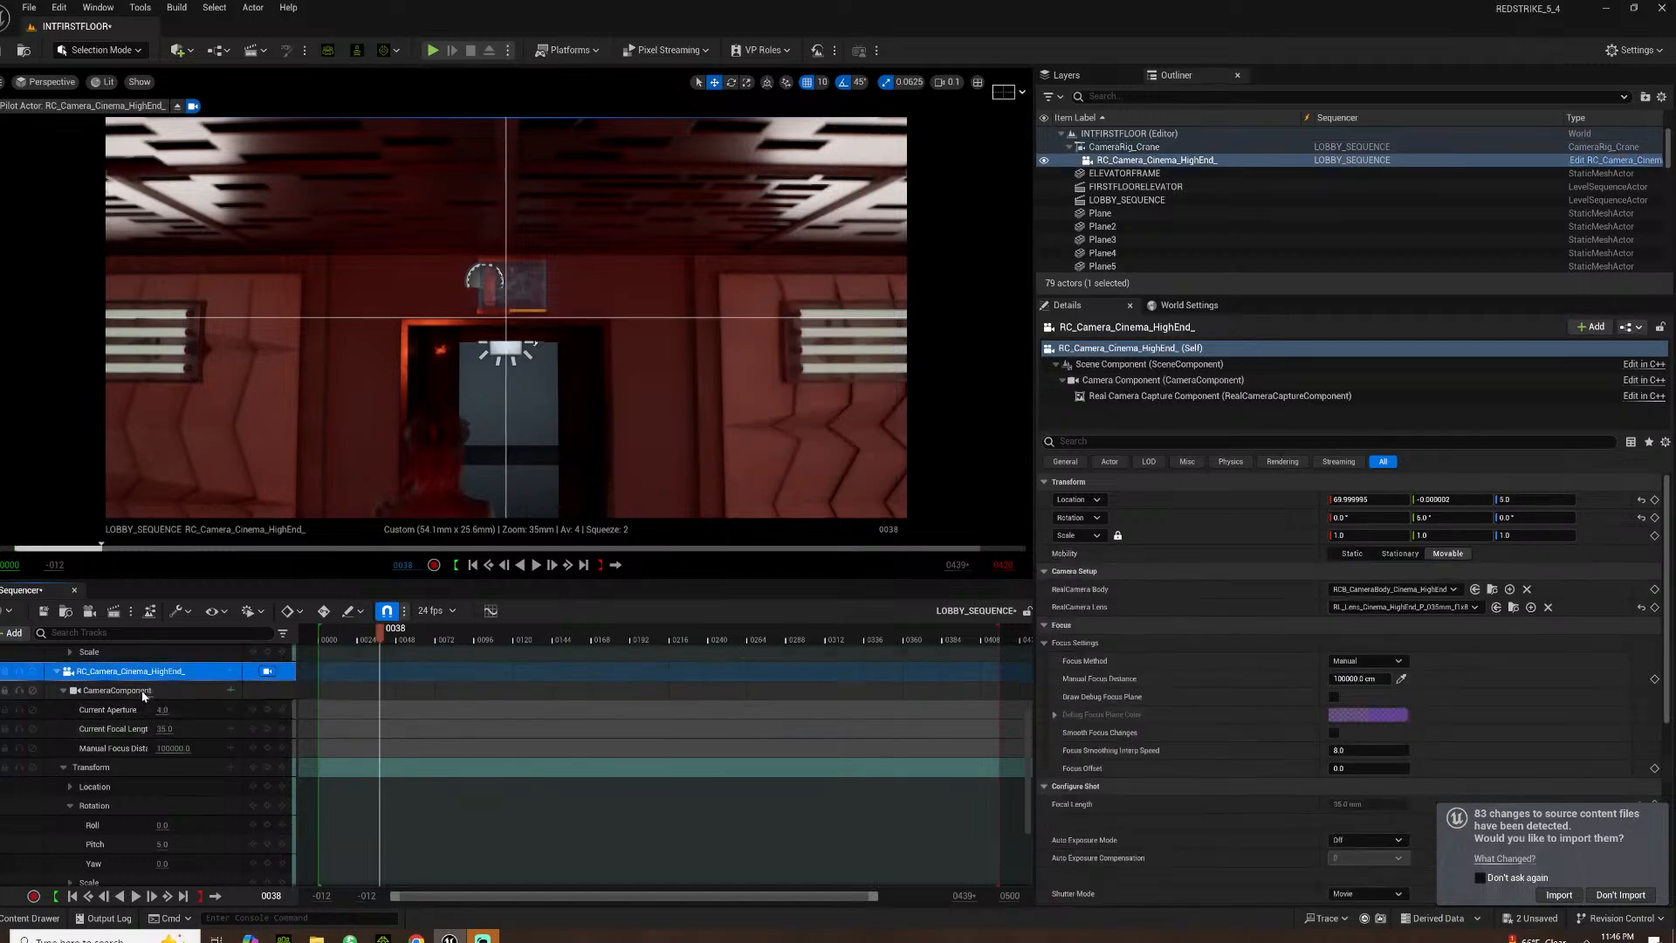
key(Delete)
Select the RC_Camera_Cinema_HighEnd_ camera in the level and change its lens to the Cinema HighEnd prime 58 mm
click(1133, 148)
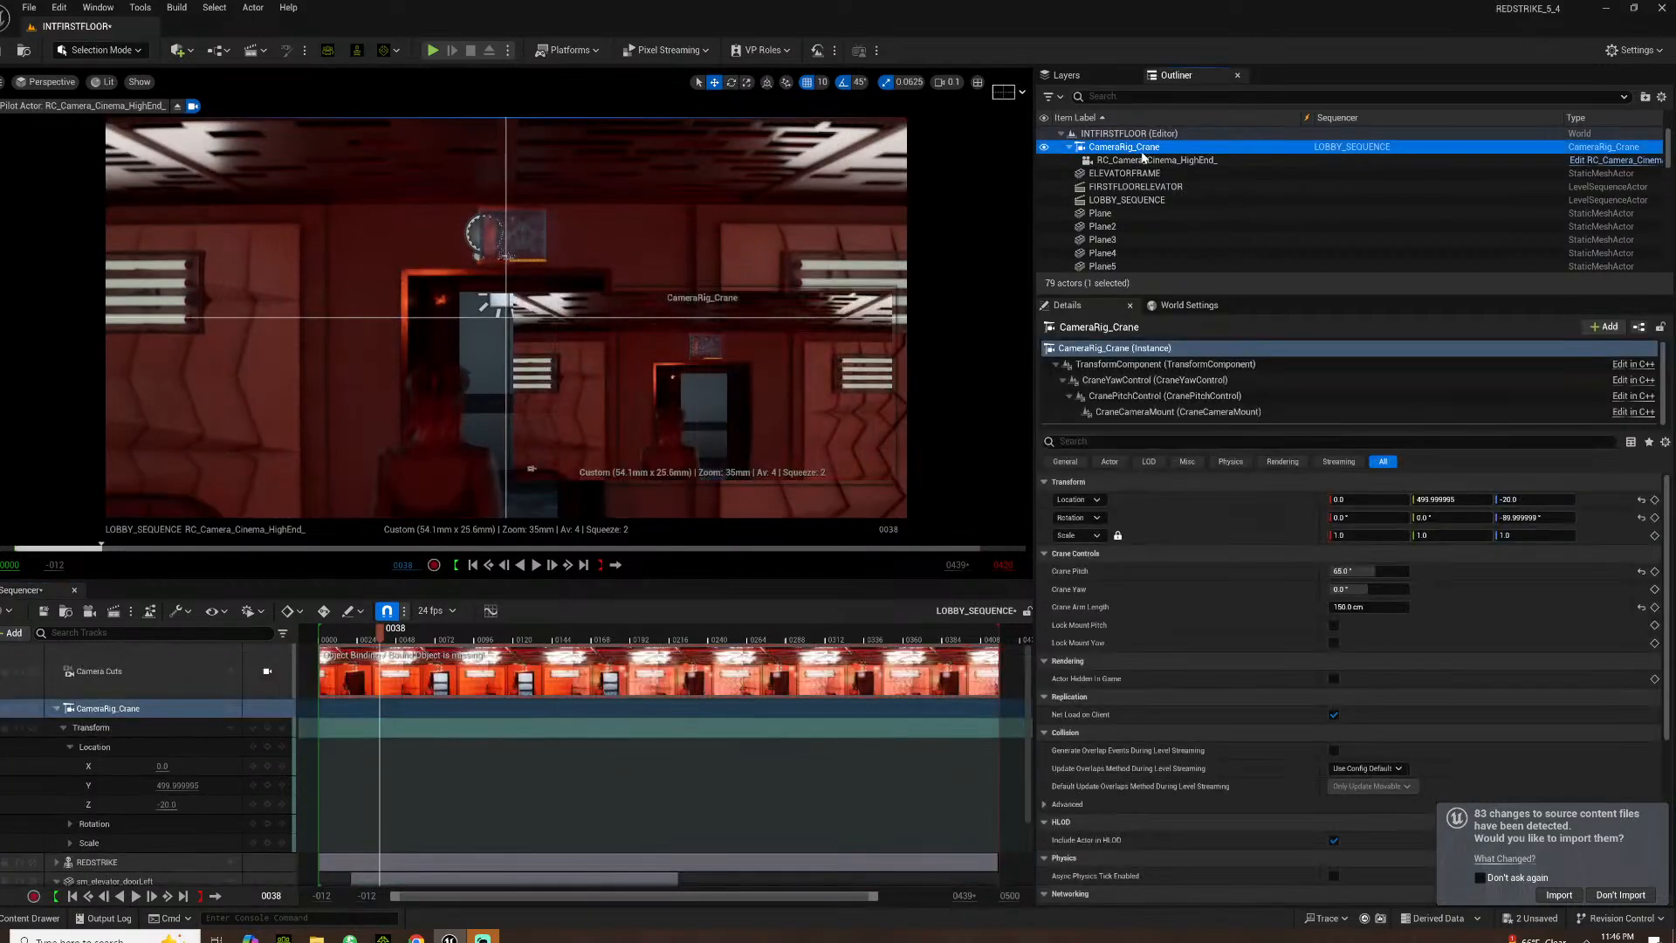
click(1142, 160)
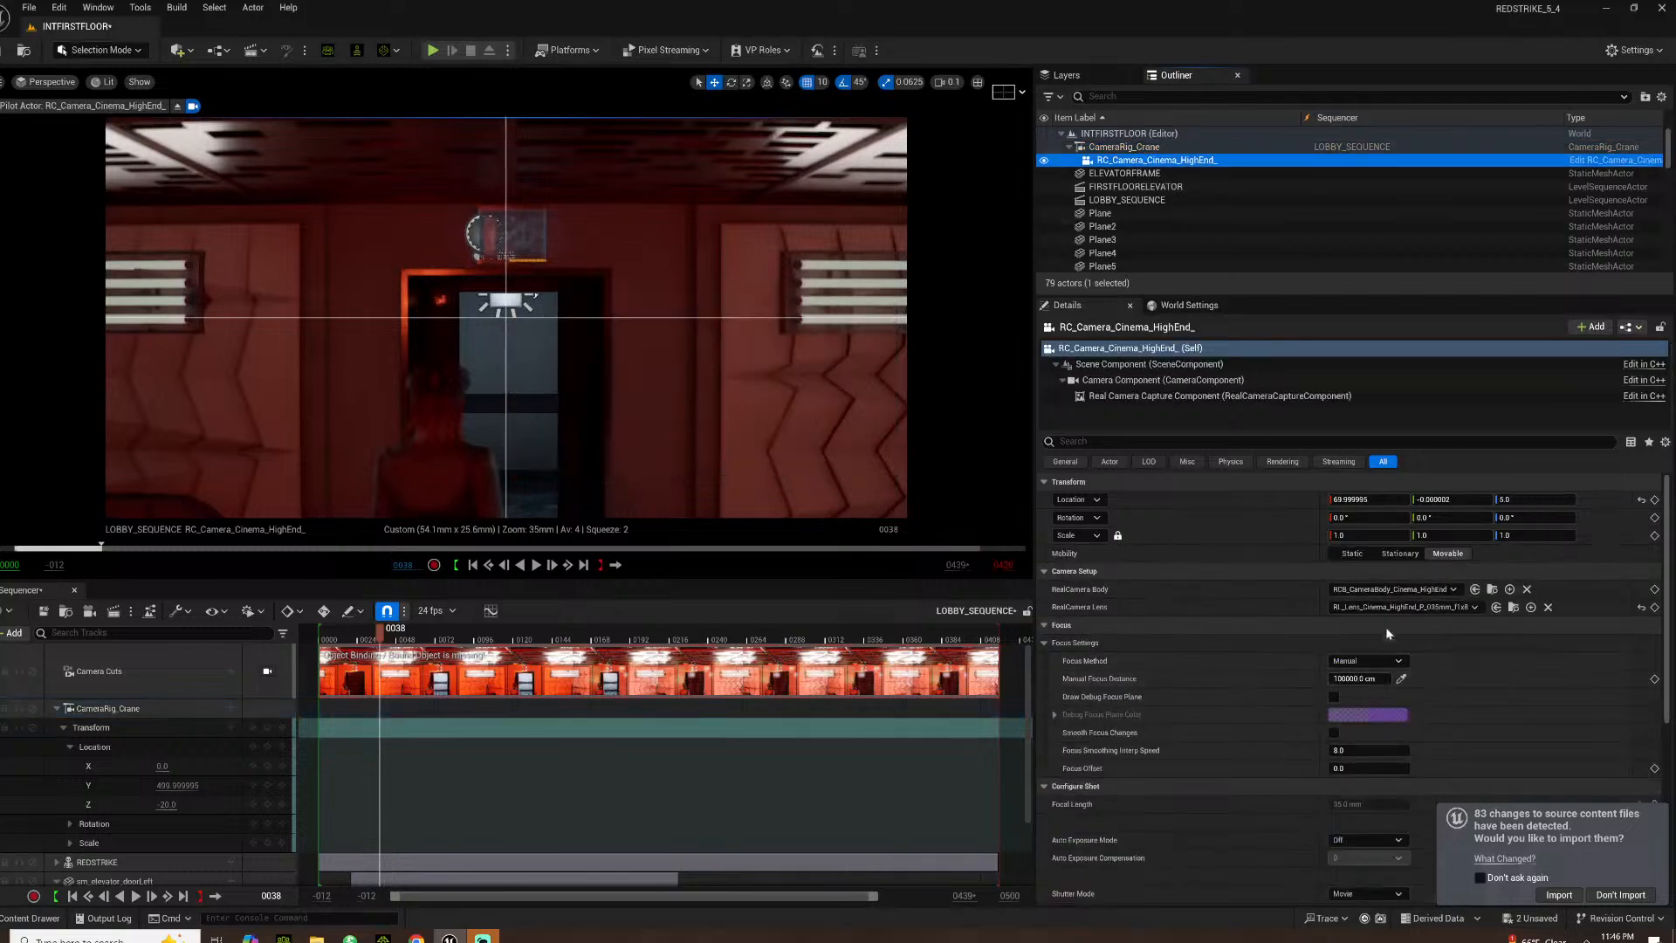
click(1422, 608)
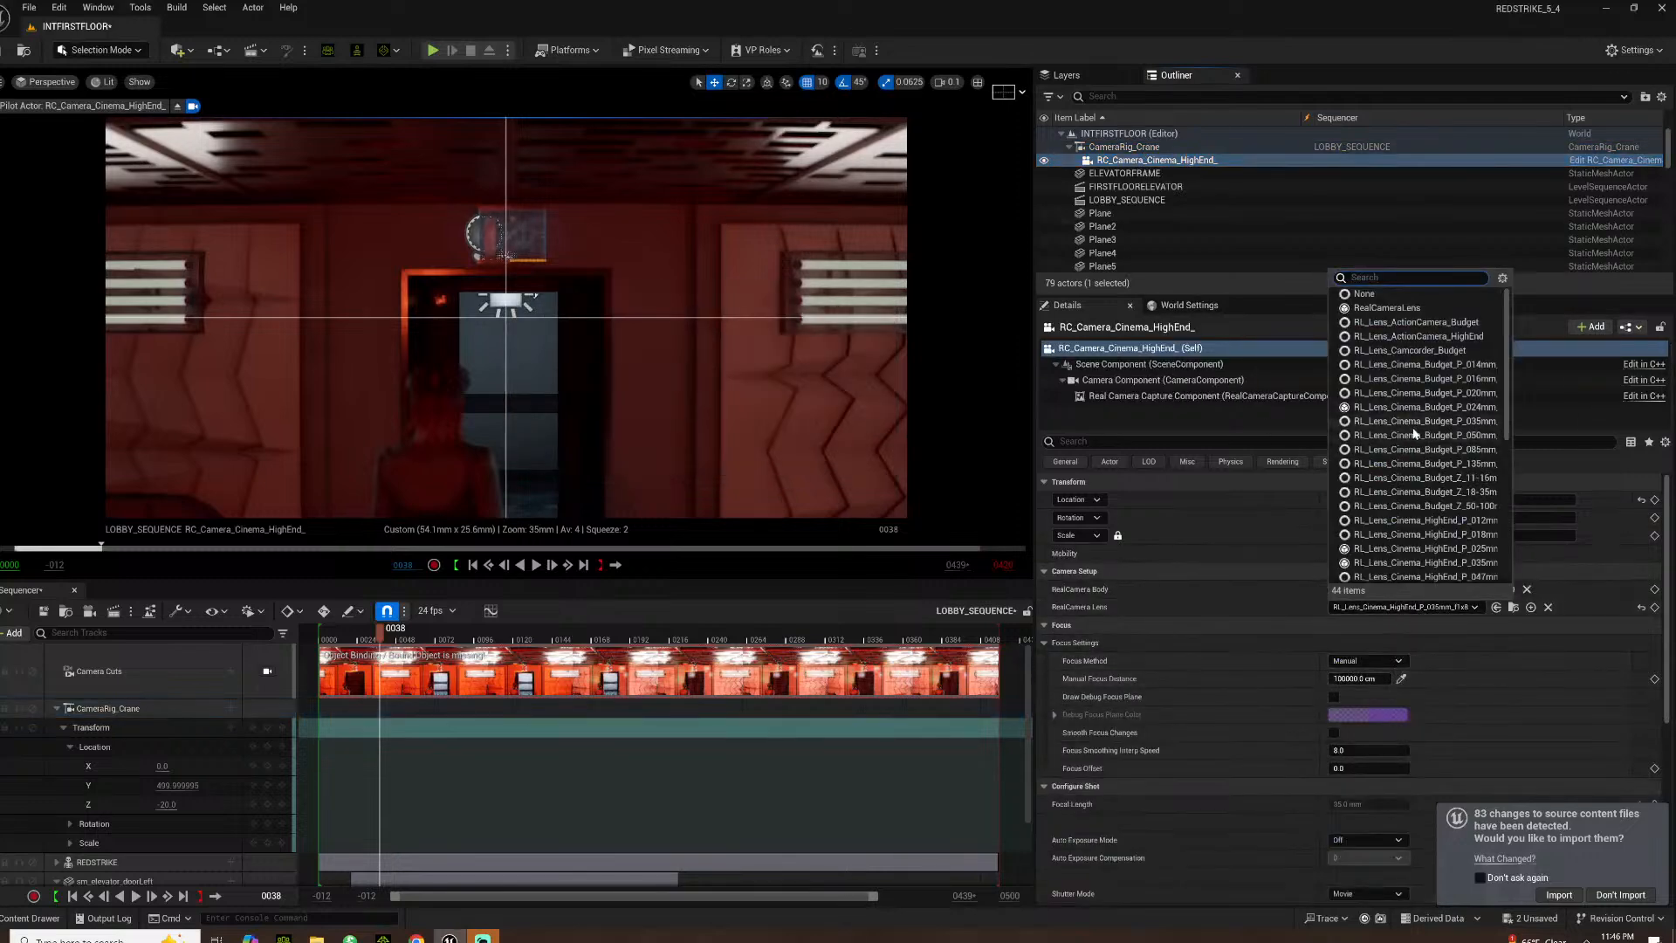
scroll(1415, 500, down, 3)
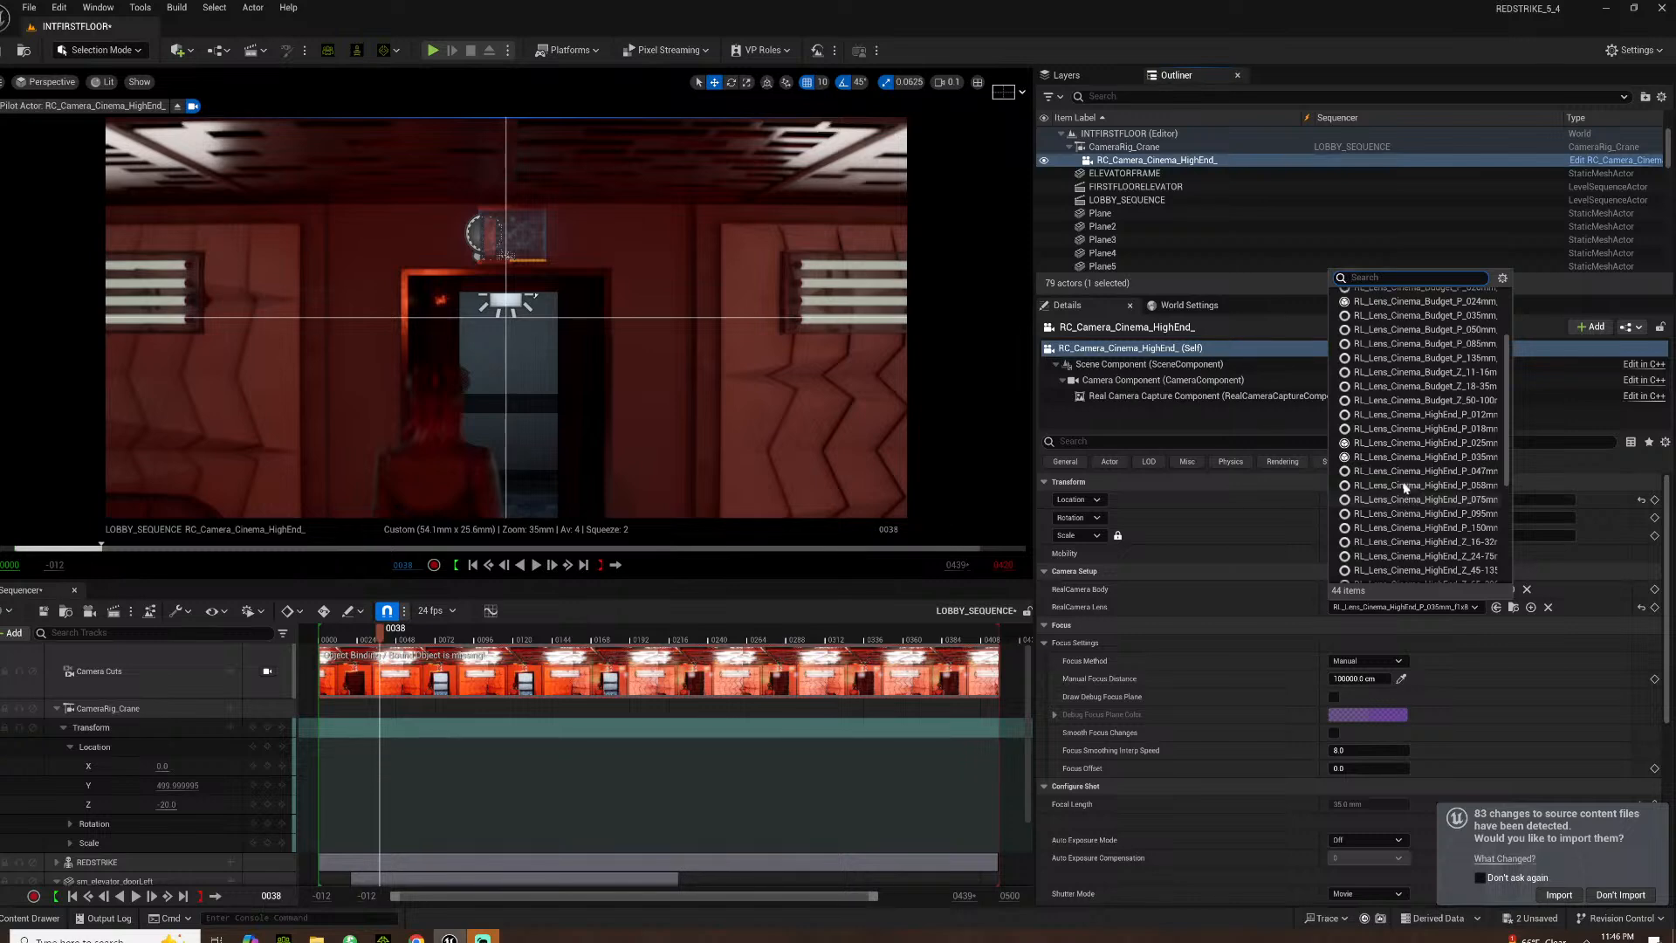
click(1405, 487)
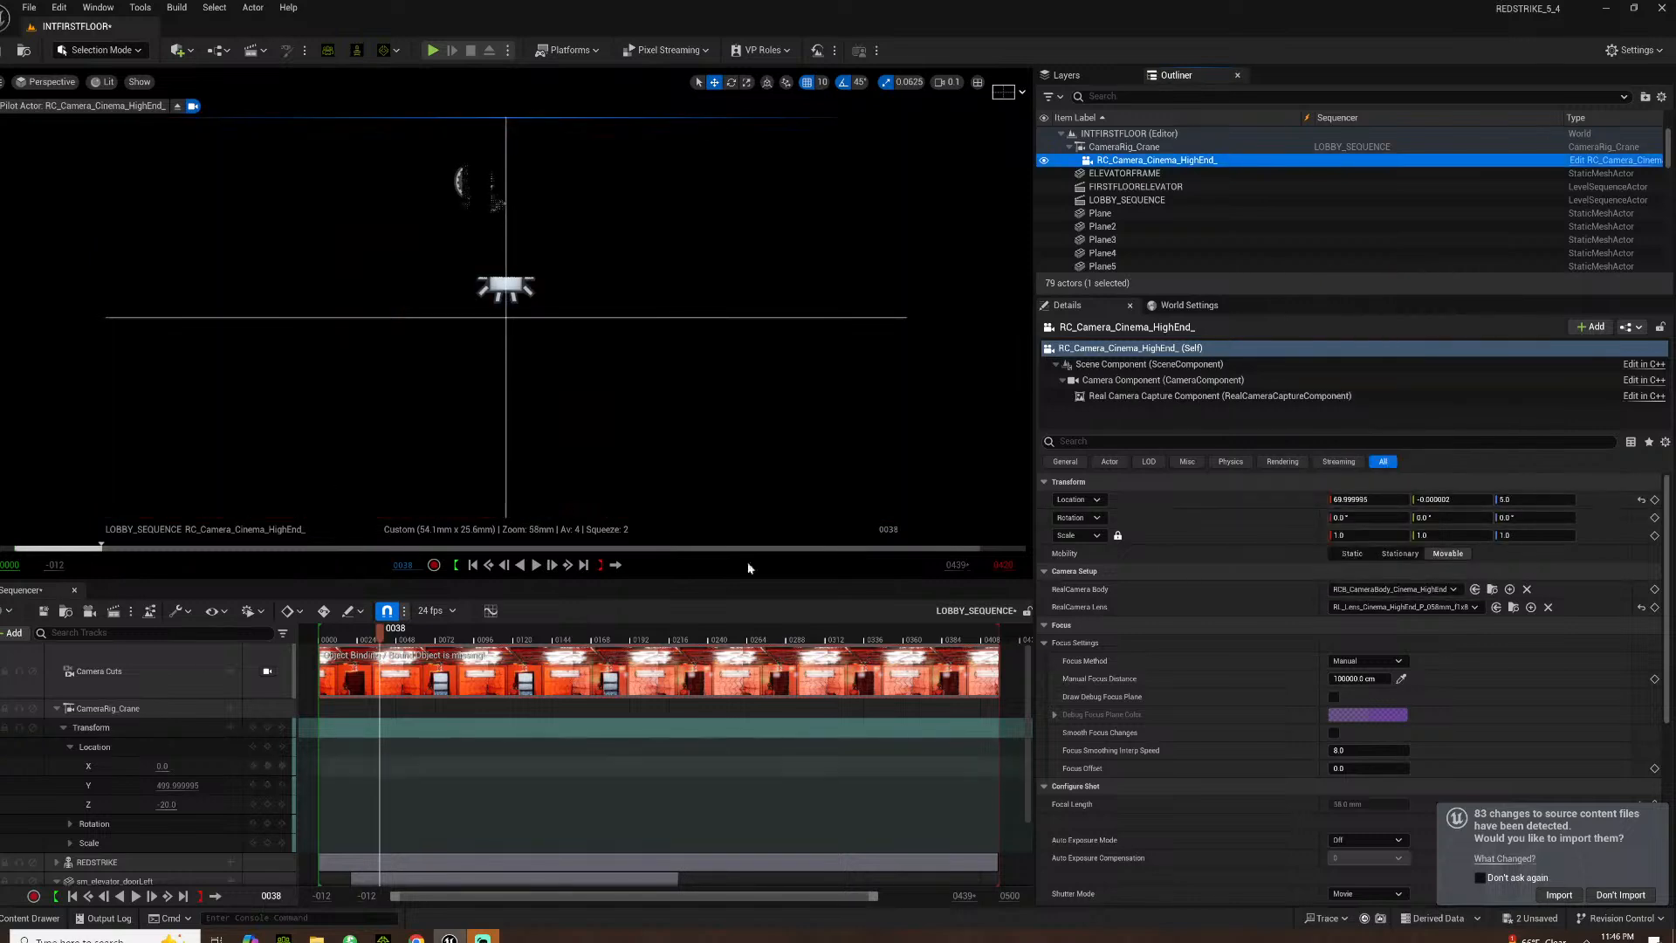
Raise the Camera Component's Exposure Compensation, first to 4.0 and then to about 8
click(1198, 381)
scroll(1230, 747, down, 10)
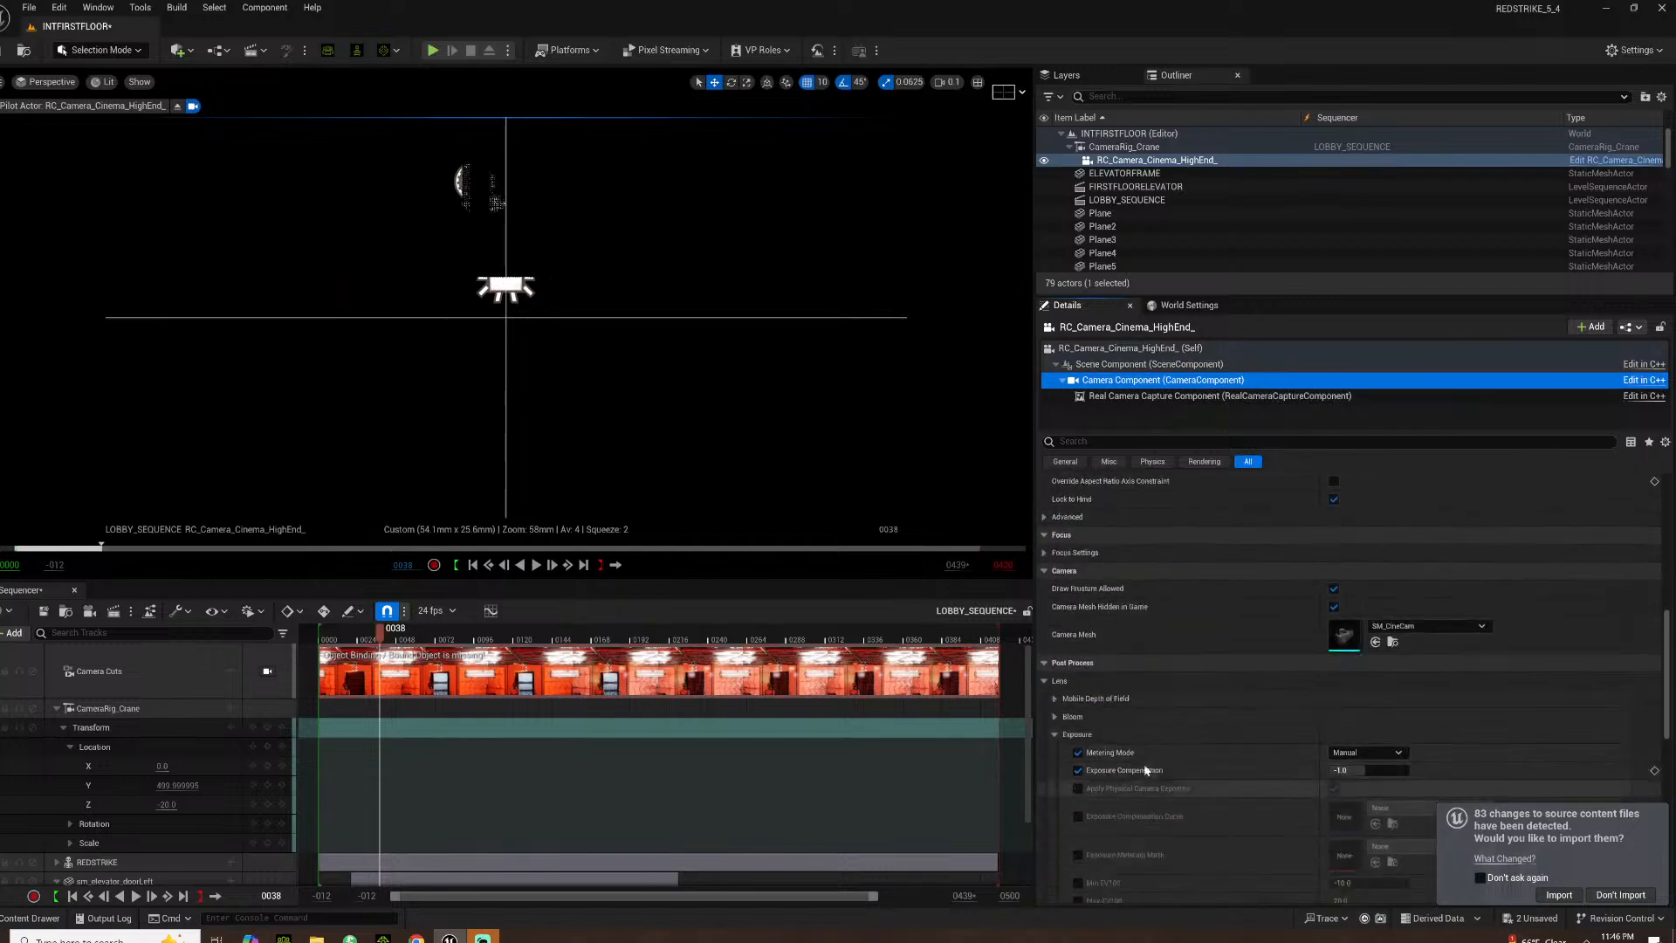
scroll(1192, 782, down, 1)
click(1367, 749)
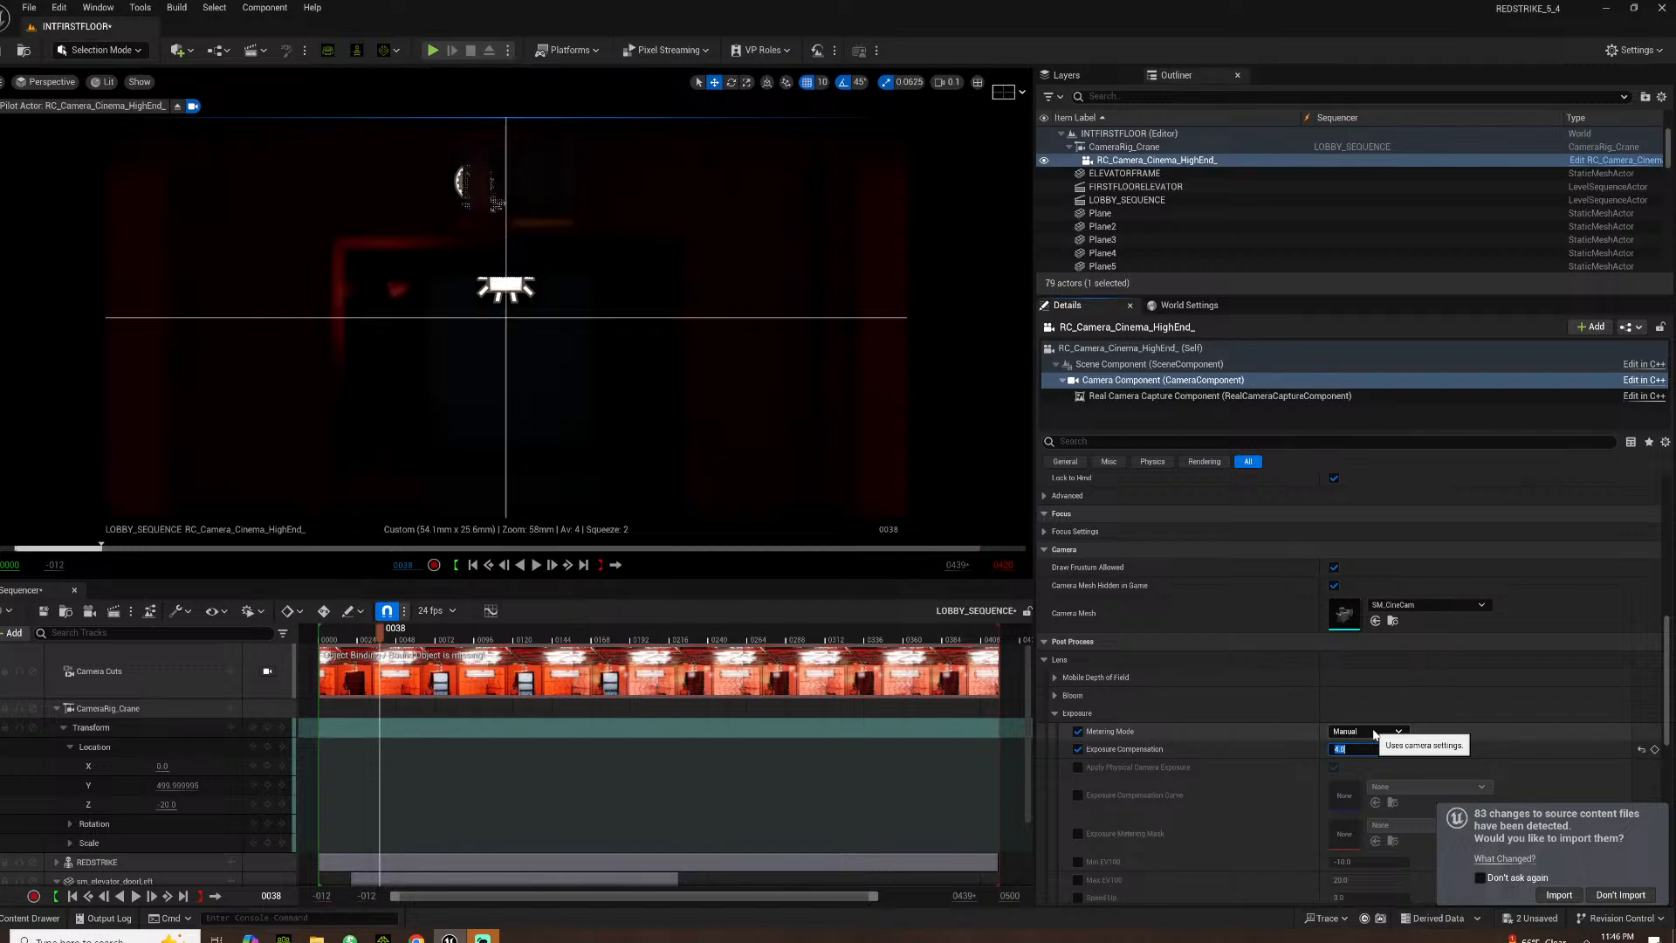
key(Return)
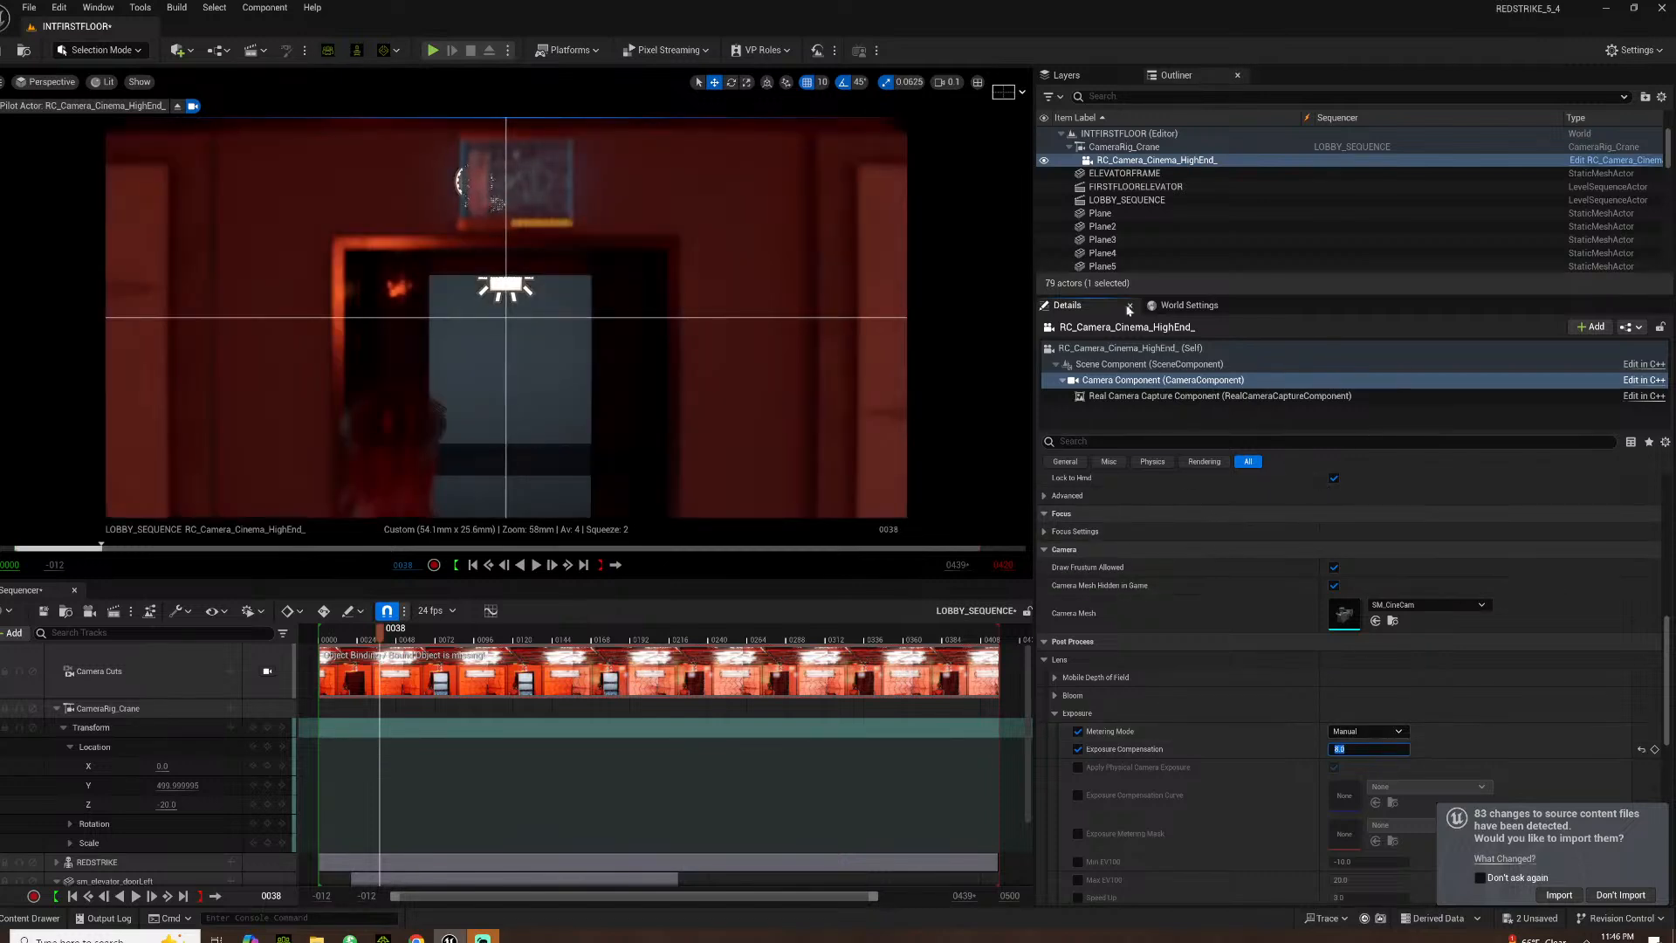
Set the camera's Manual Focus Distance by sampling the scene depth at the sign above the elevator door
scroll(1241, 706, up, 10)
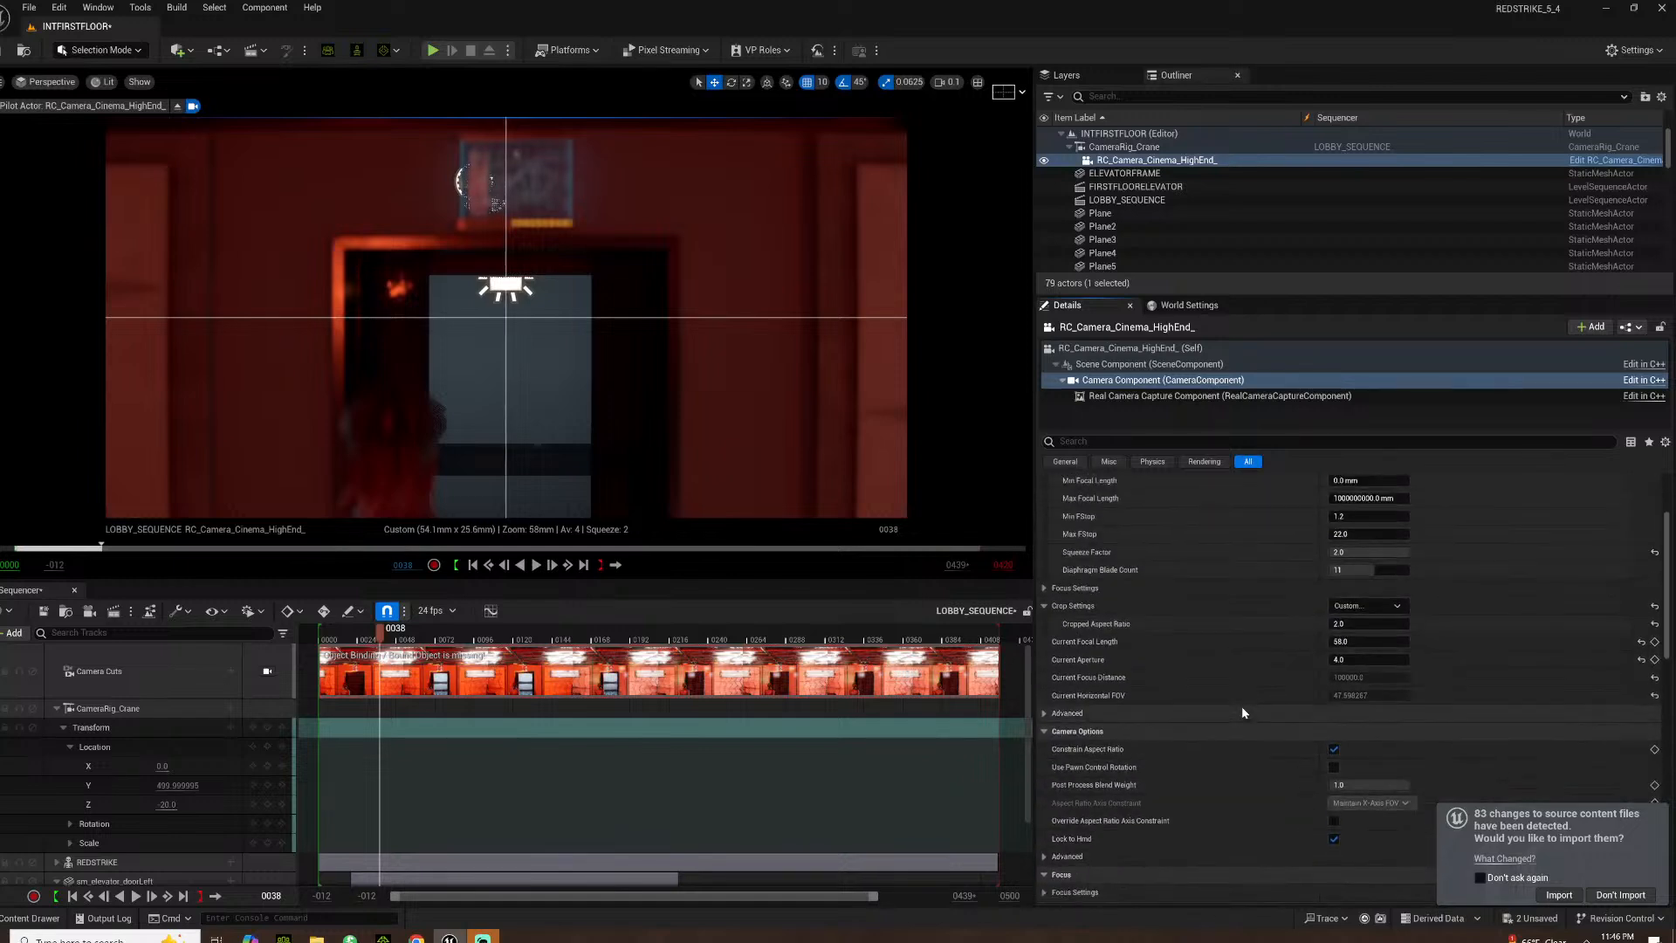
click(1135, 348)
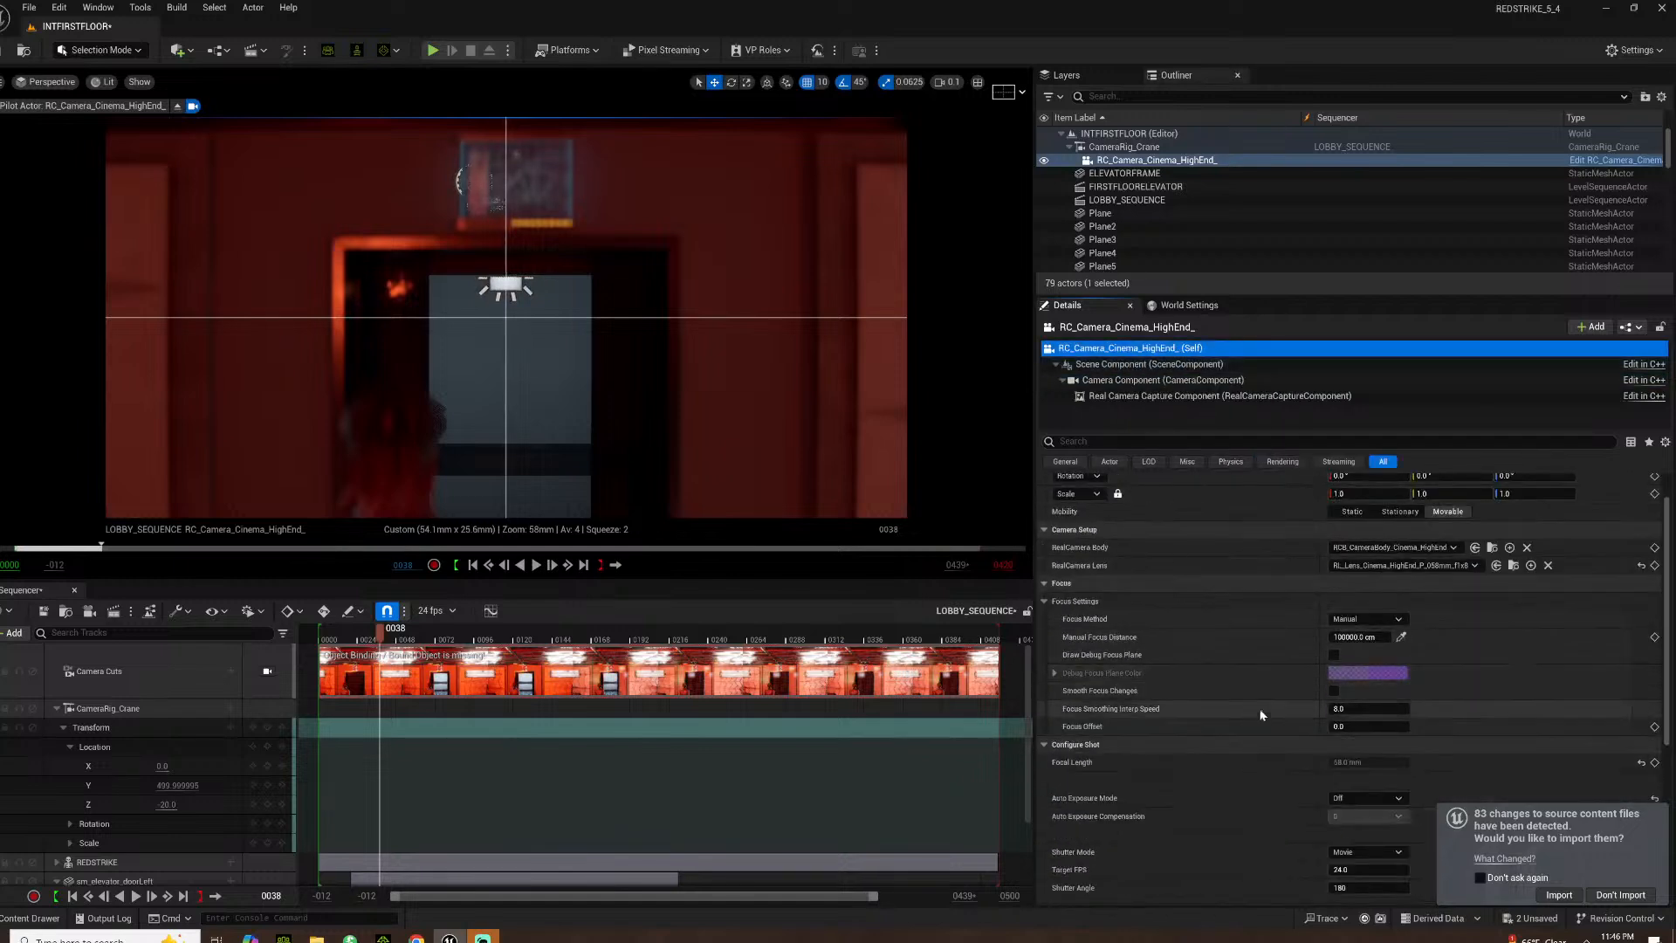
scroll(1258, 741, down, 3)
click(1401, 509)
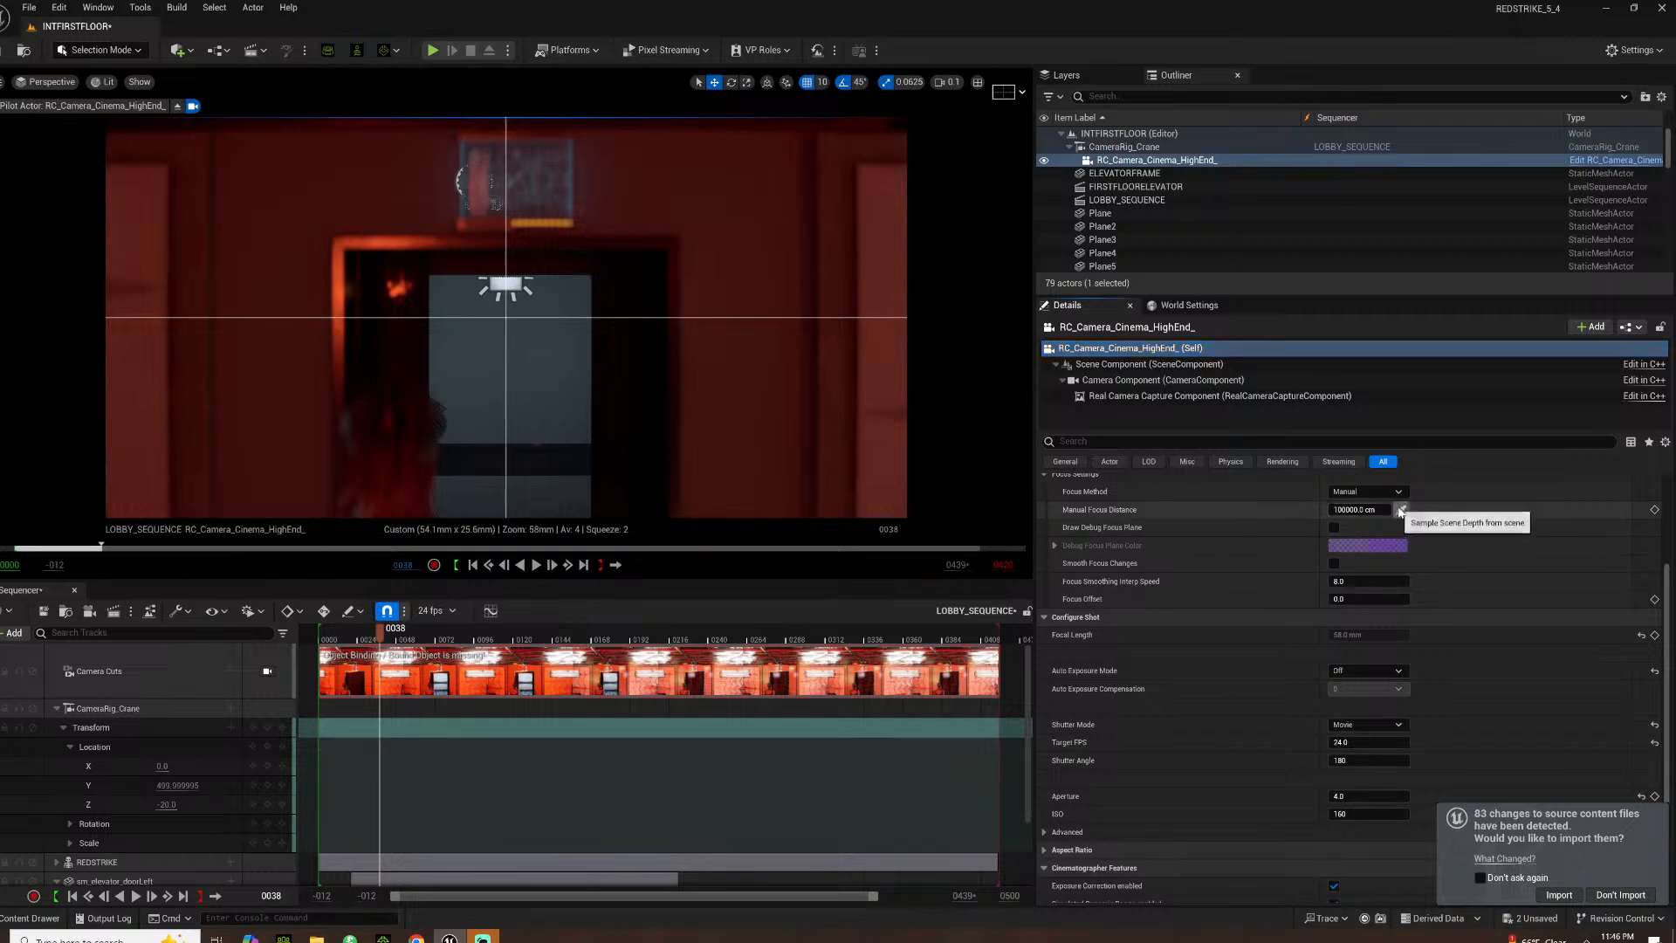
click(545, 171)
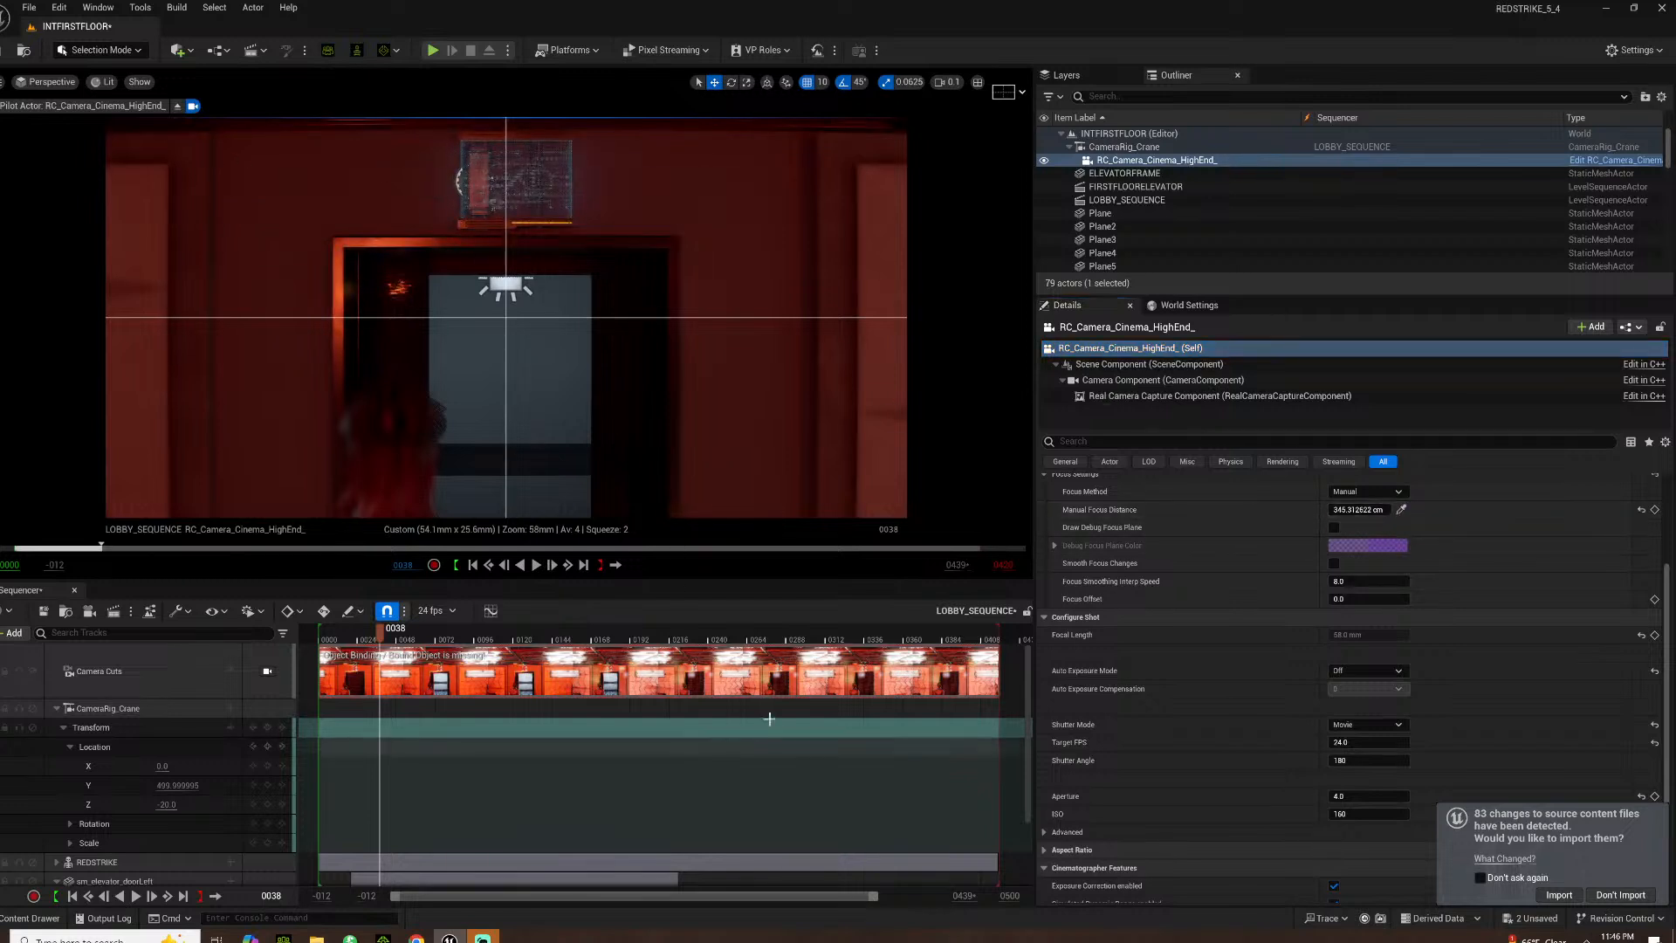
Add the RC_Camera_Cinema_HighEnd_ camera back into LOBBY_SEQUENCE
scroll(142, 816, down, 3)
scroll(118, 798, up, 2)
scroll(124, 791, down, 2)
drag(1161, 161, 1189, 163)
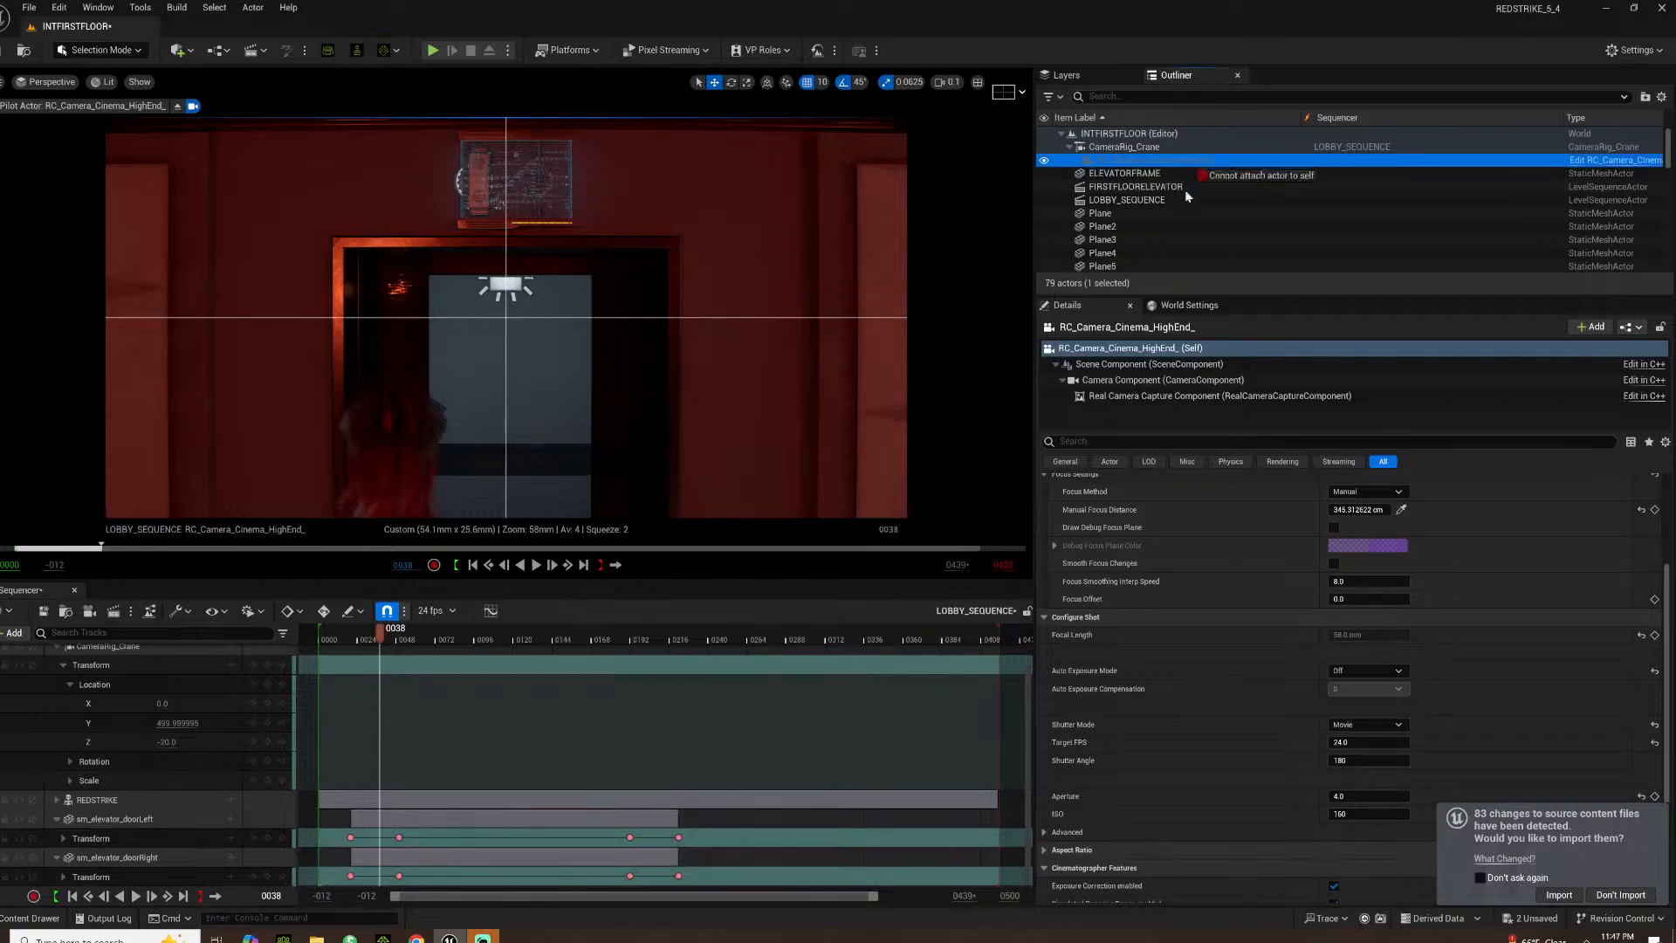
drag(57, 838, 61, 840)
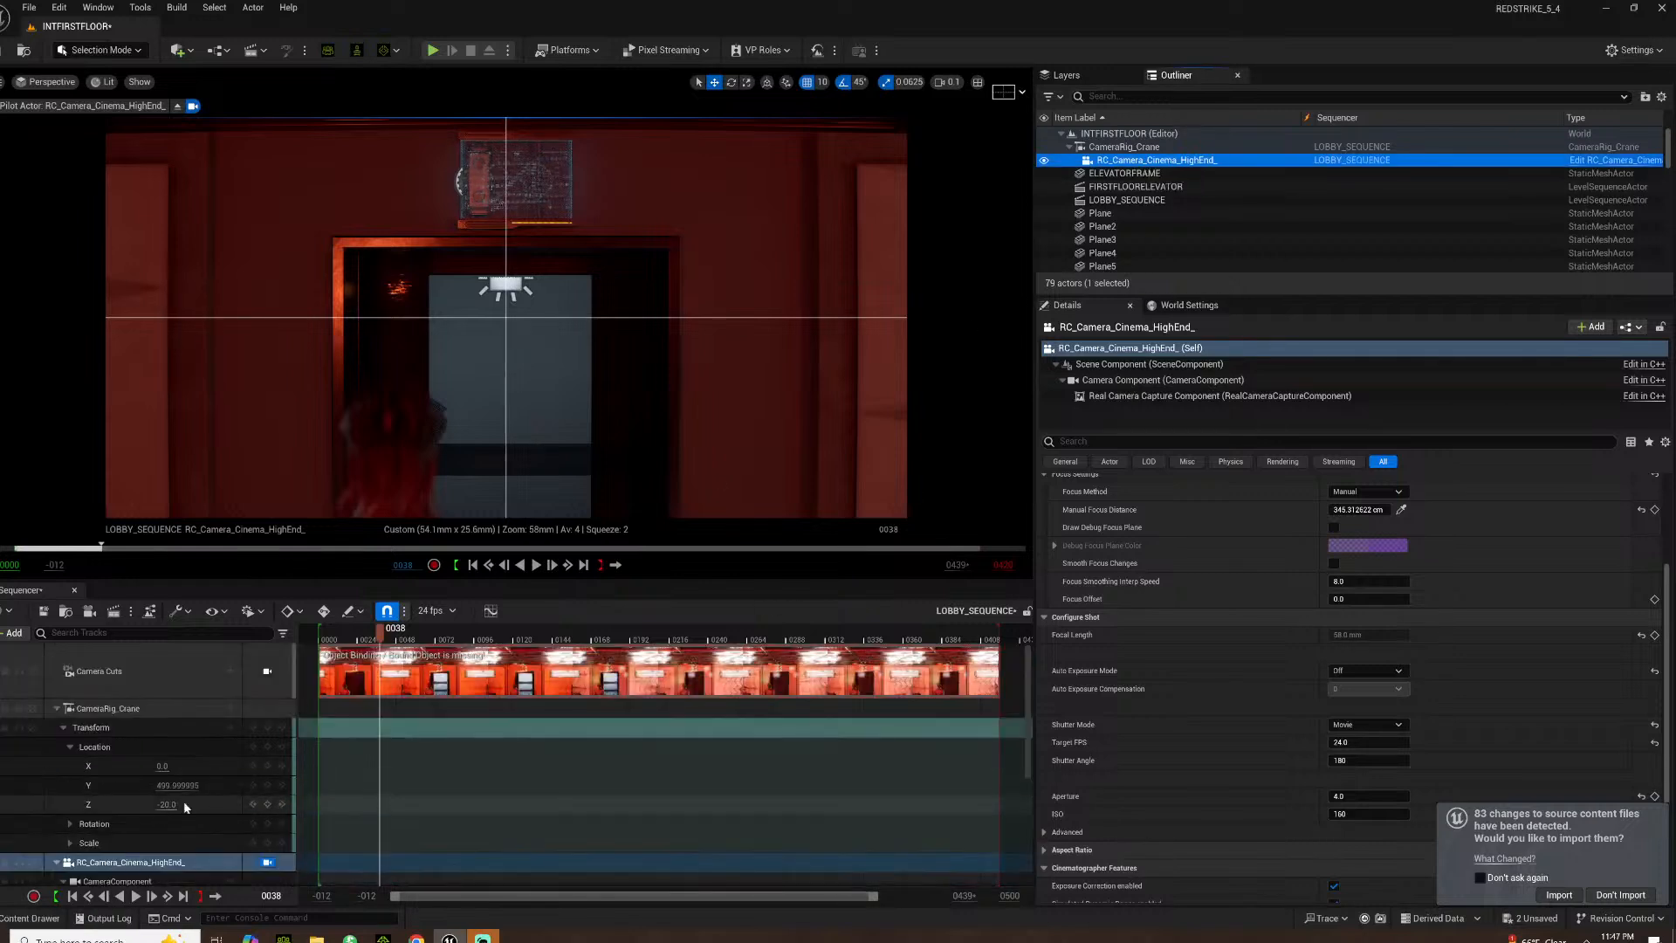
Delete the old Camera Cuts section, bind a new one to RC_Camera_Cinema_HighEnd_, and extend its start to before frame 0
click(384, 666)
key(Delete)
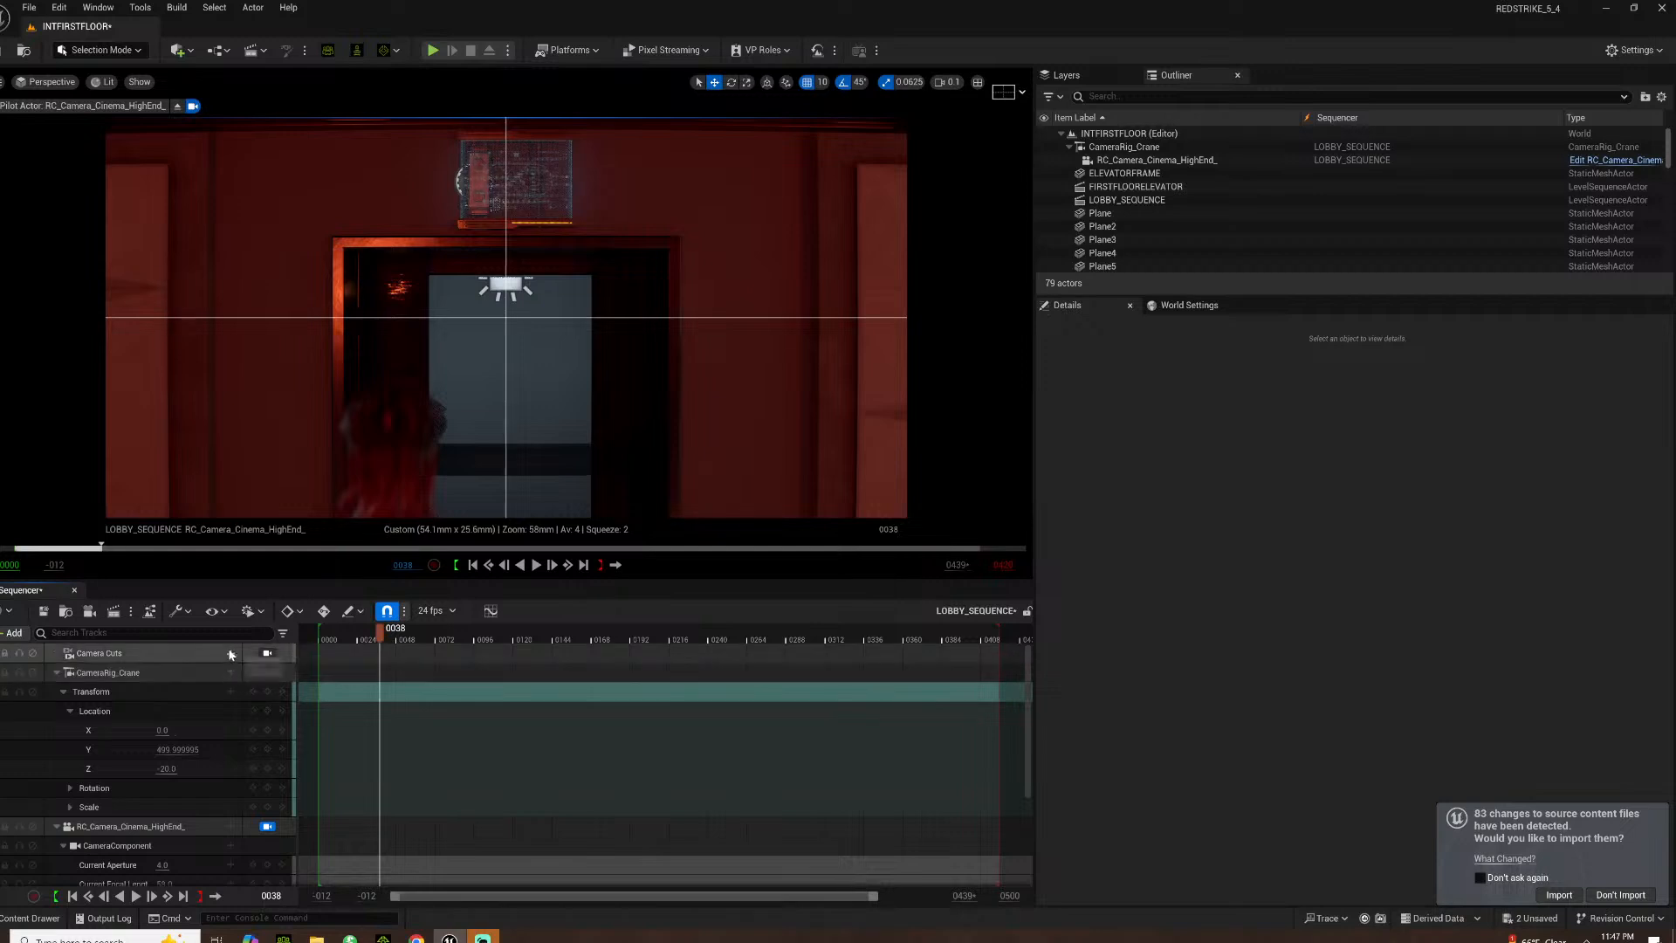
click(232, 654)
click(297, 714)
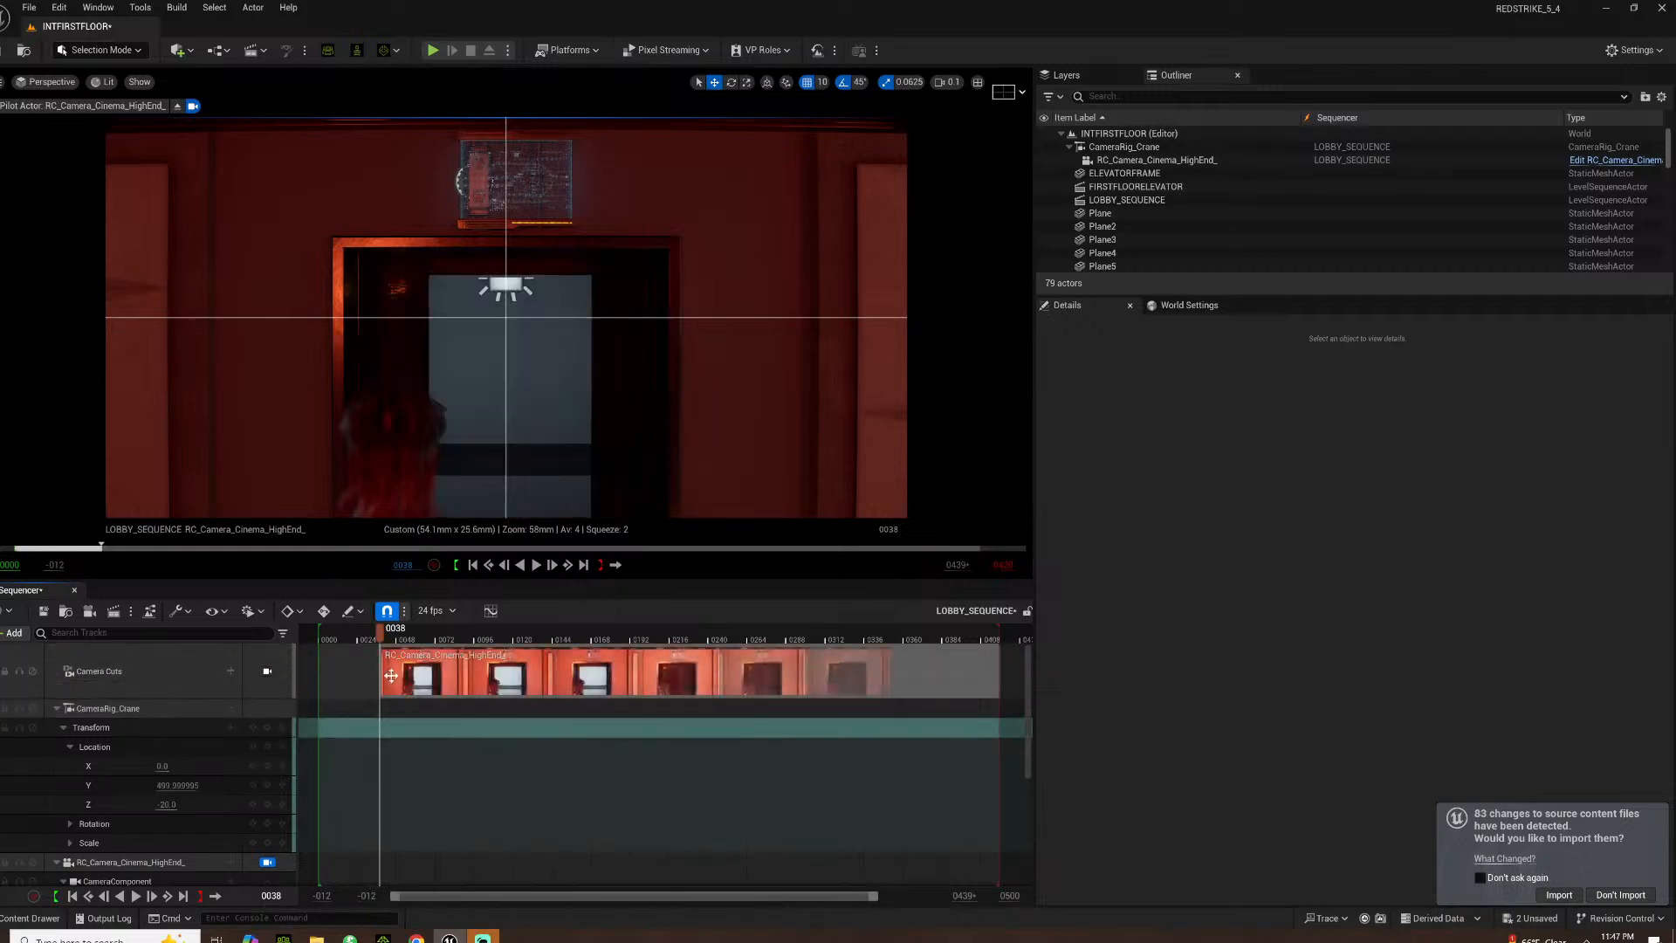
drag(380, 674, 299, 674)
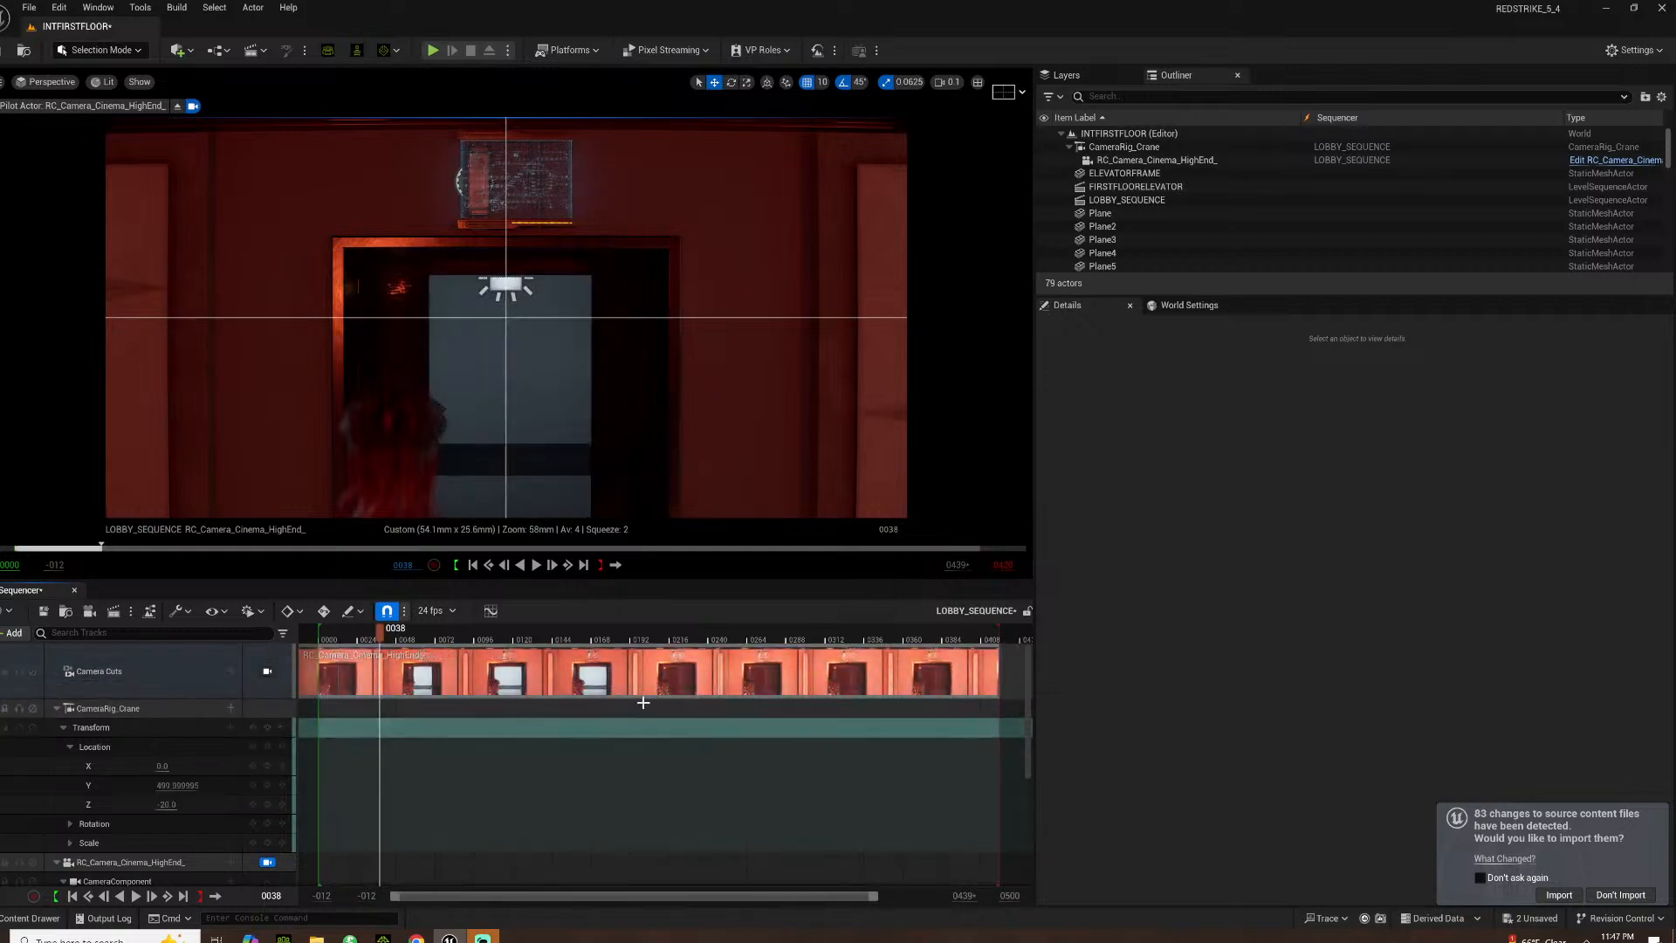
scroll(521, 759, down, 3)
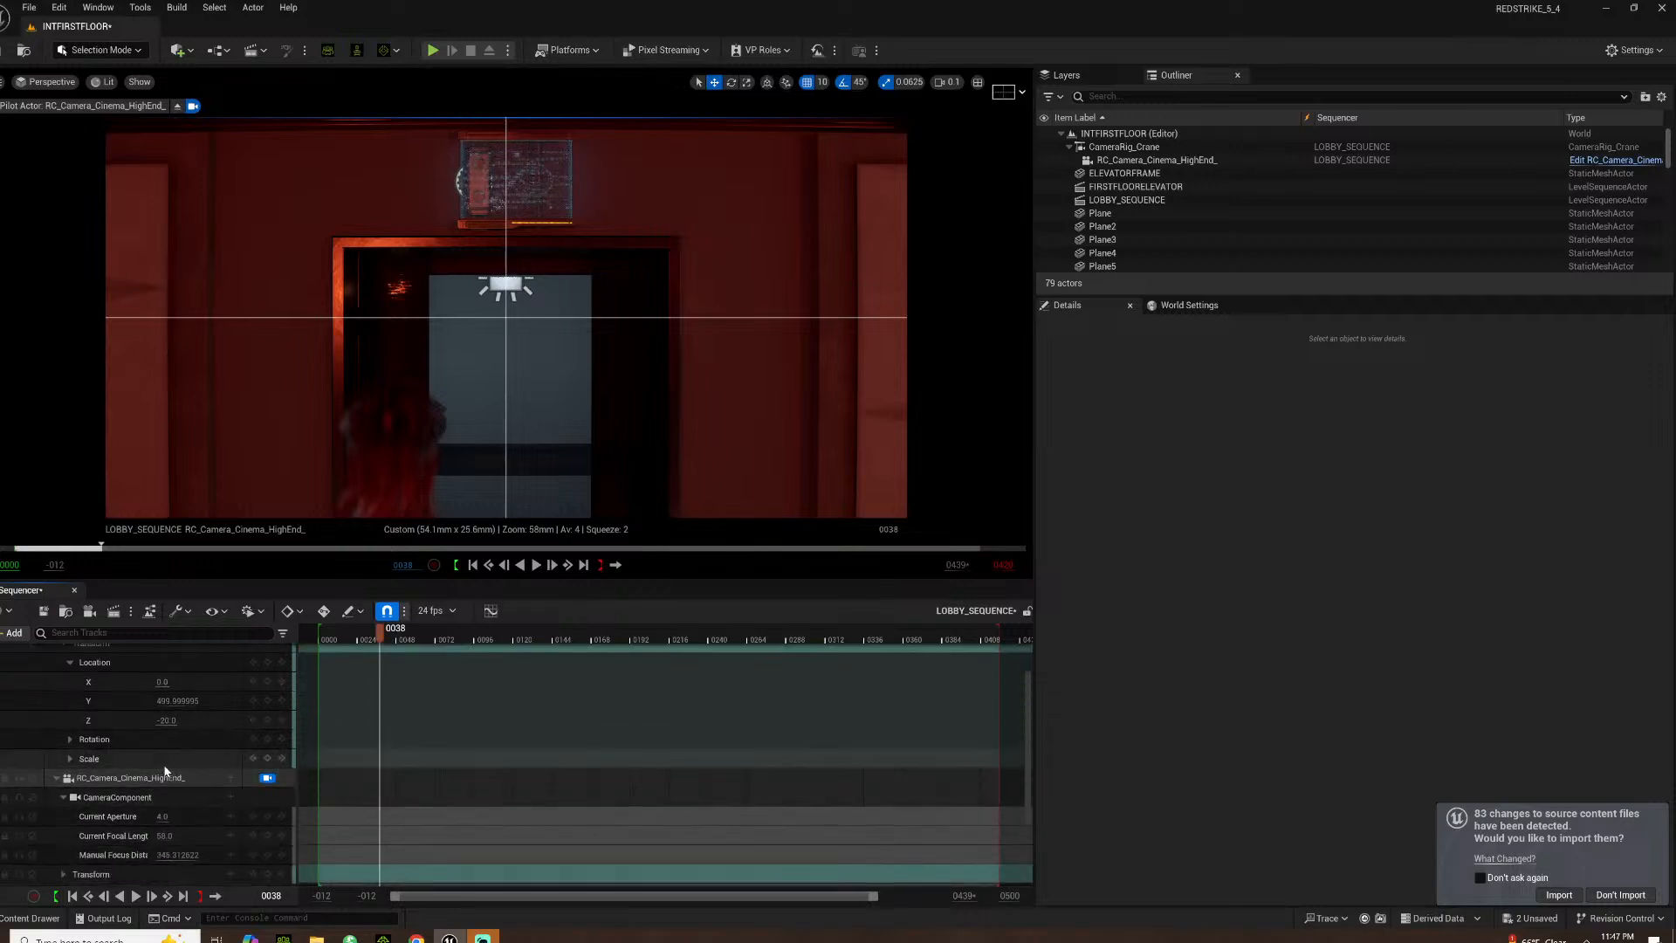
Adjust the cinema camera's Rotation Pitch in LOBBY_SEQUENCE, trying 5 and 6 before settling on 8
click(65, 830)
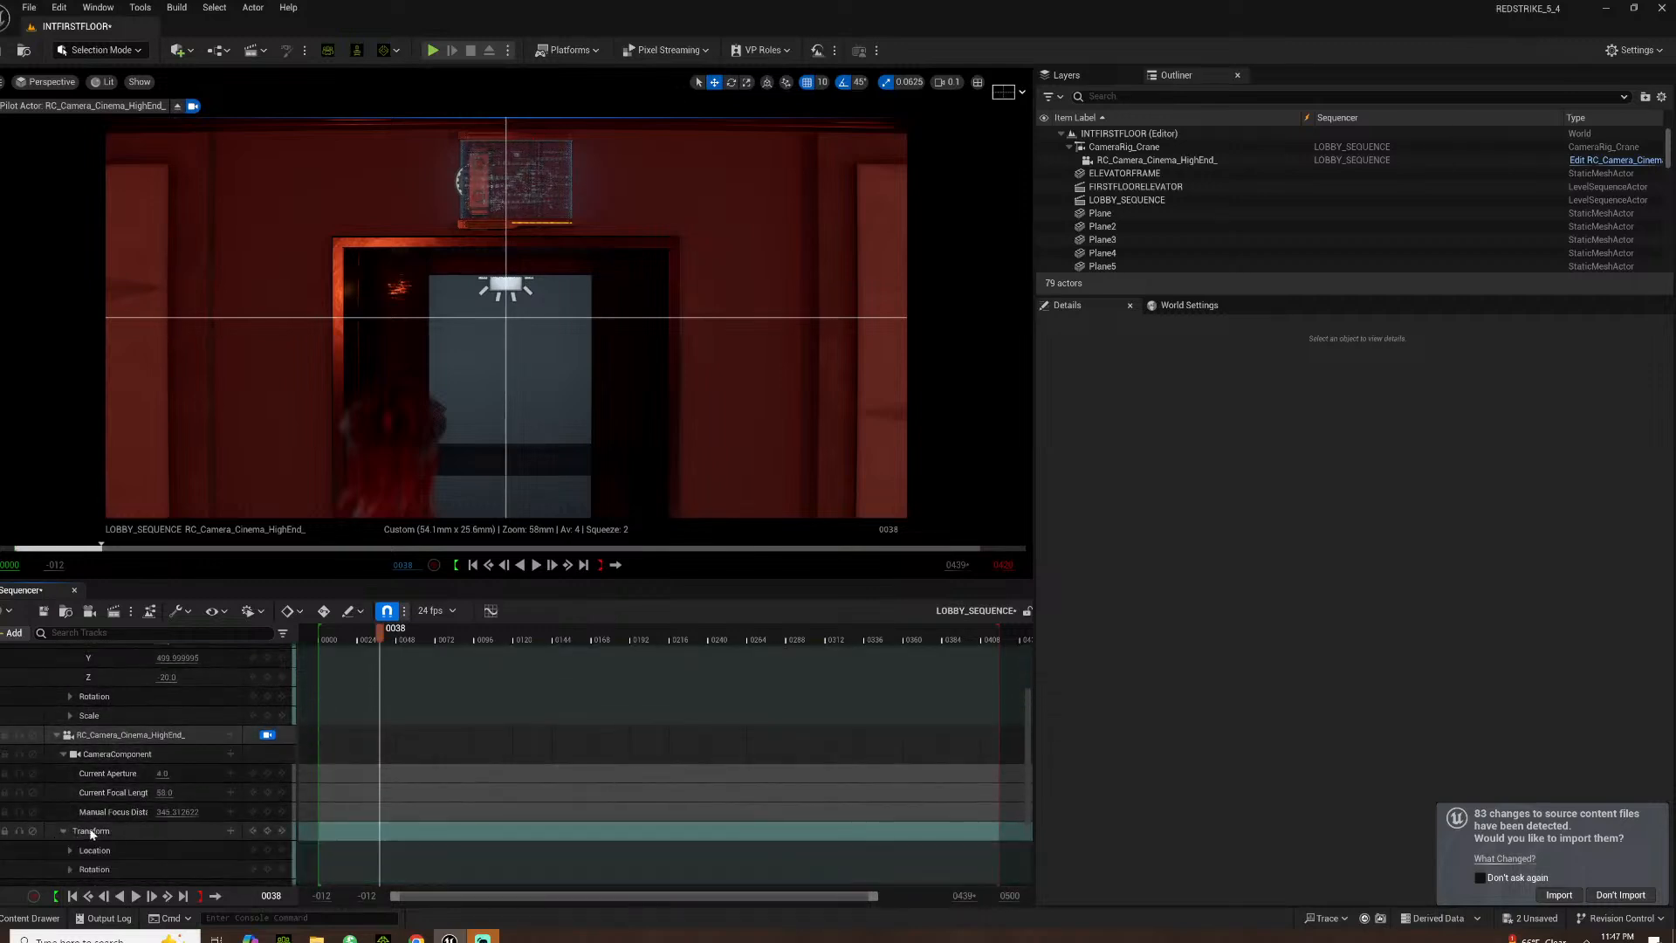
scroll(76, 830, down, 1)
scroll(73, 853, down, 3)
click(162, 822)
text(5)
key(Return)
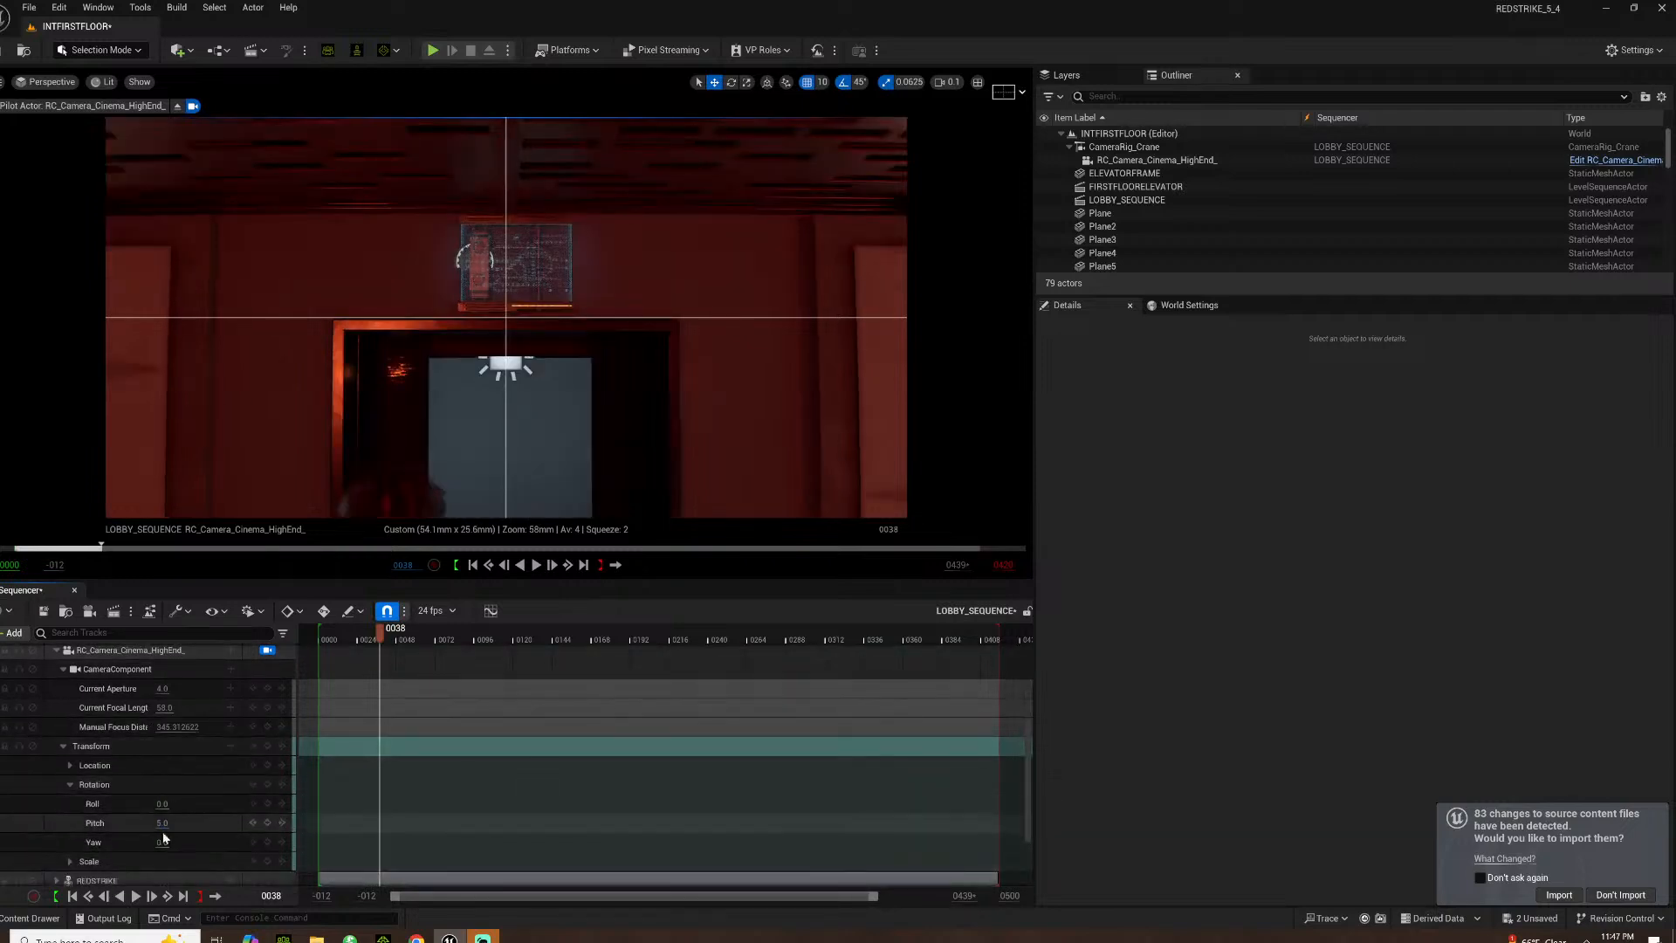
text(6)
key(Return)
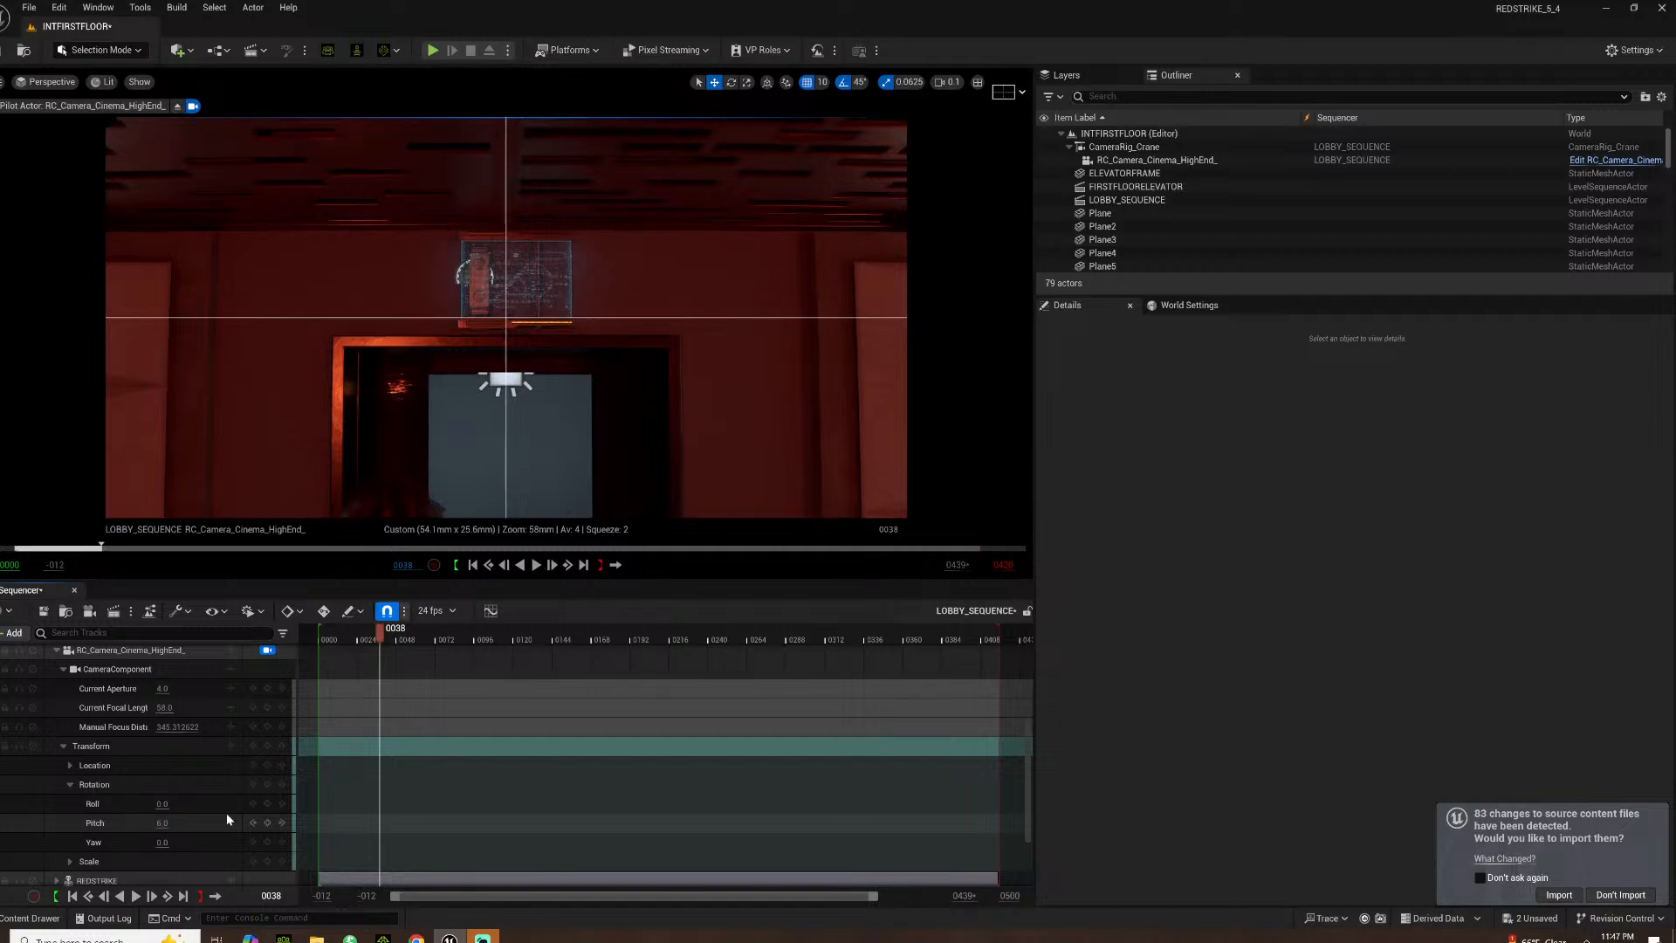
click(166, 828)
text(8)
key(Return)
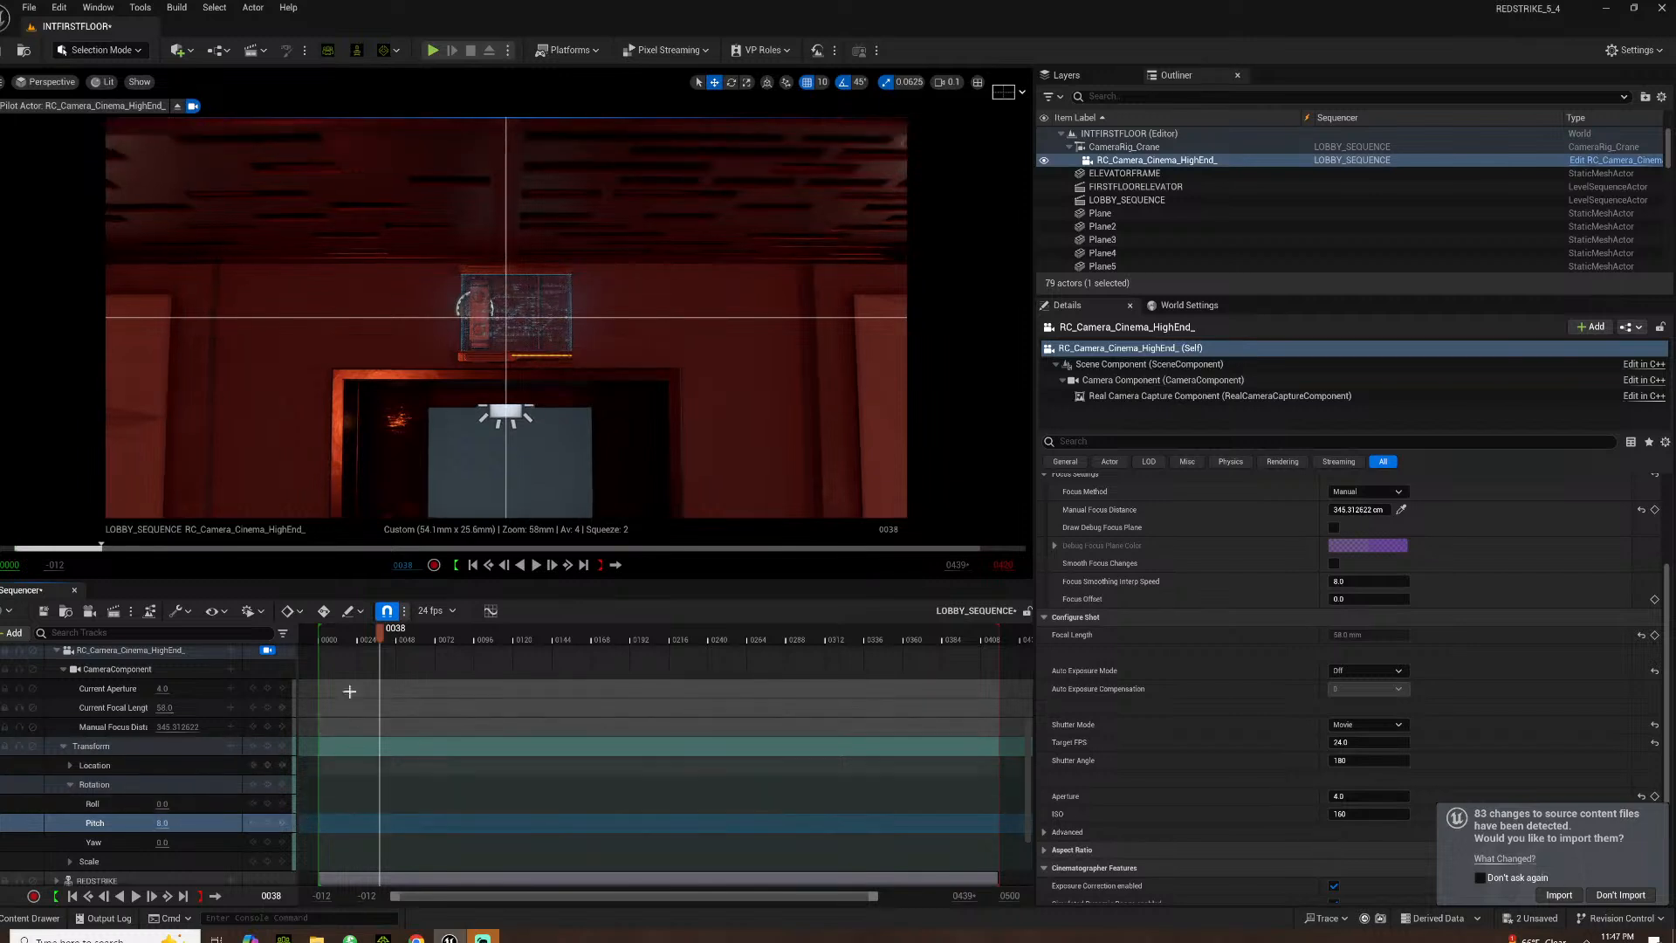
Animate the camera's Pitch by keyframing its current value at frame 16 and a value of 0 at frame 60
click(332, 644)
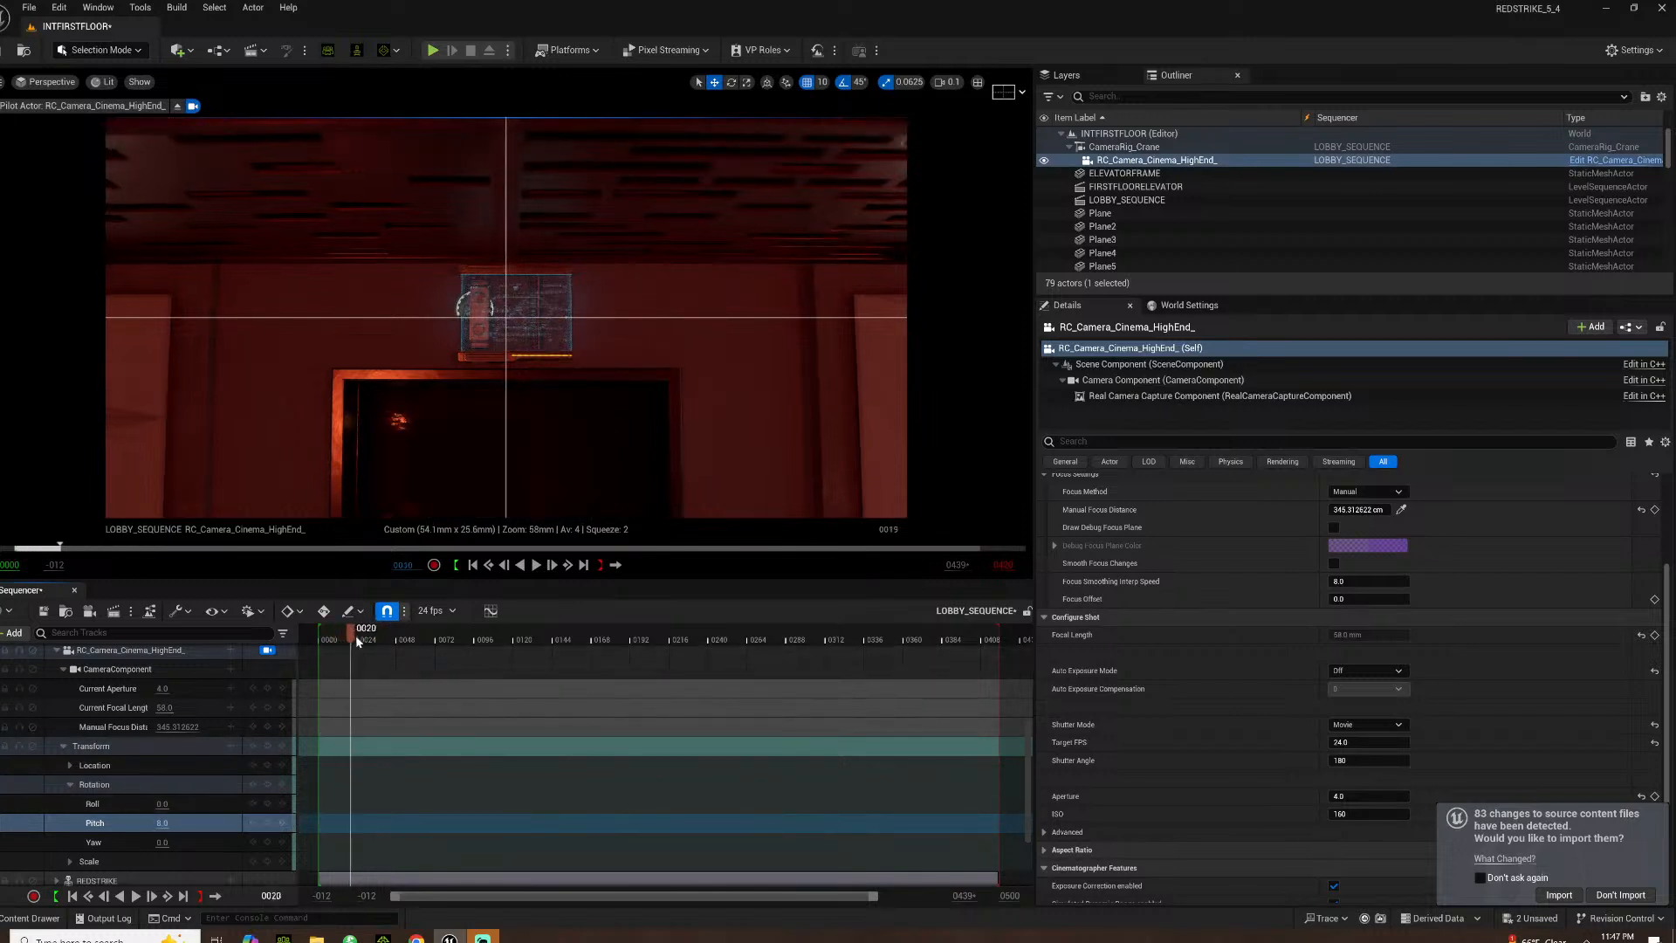
click(267, 823)
drag(344, 640, 386, 640)
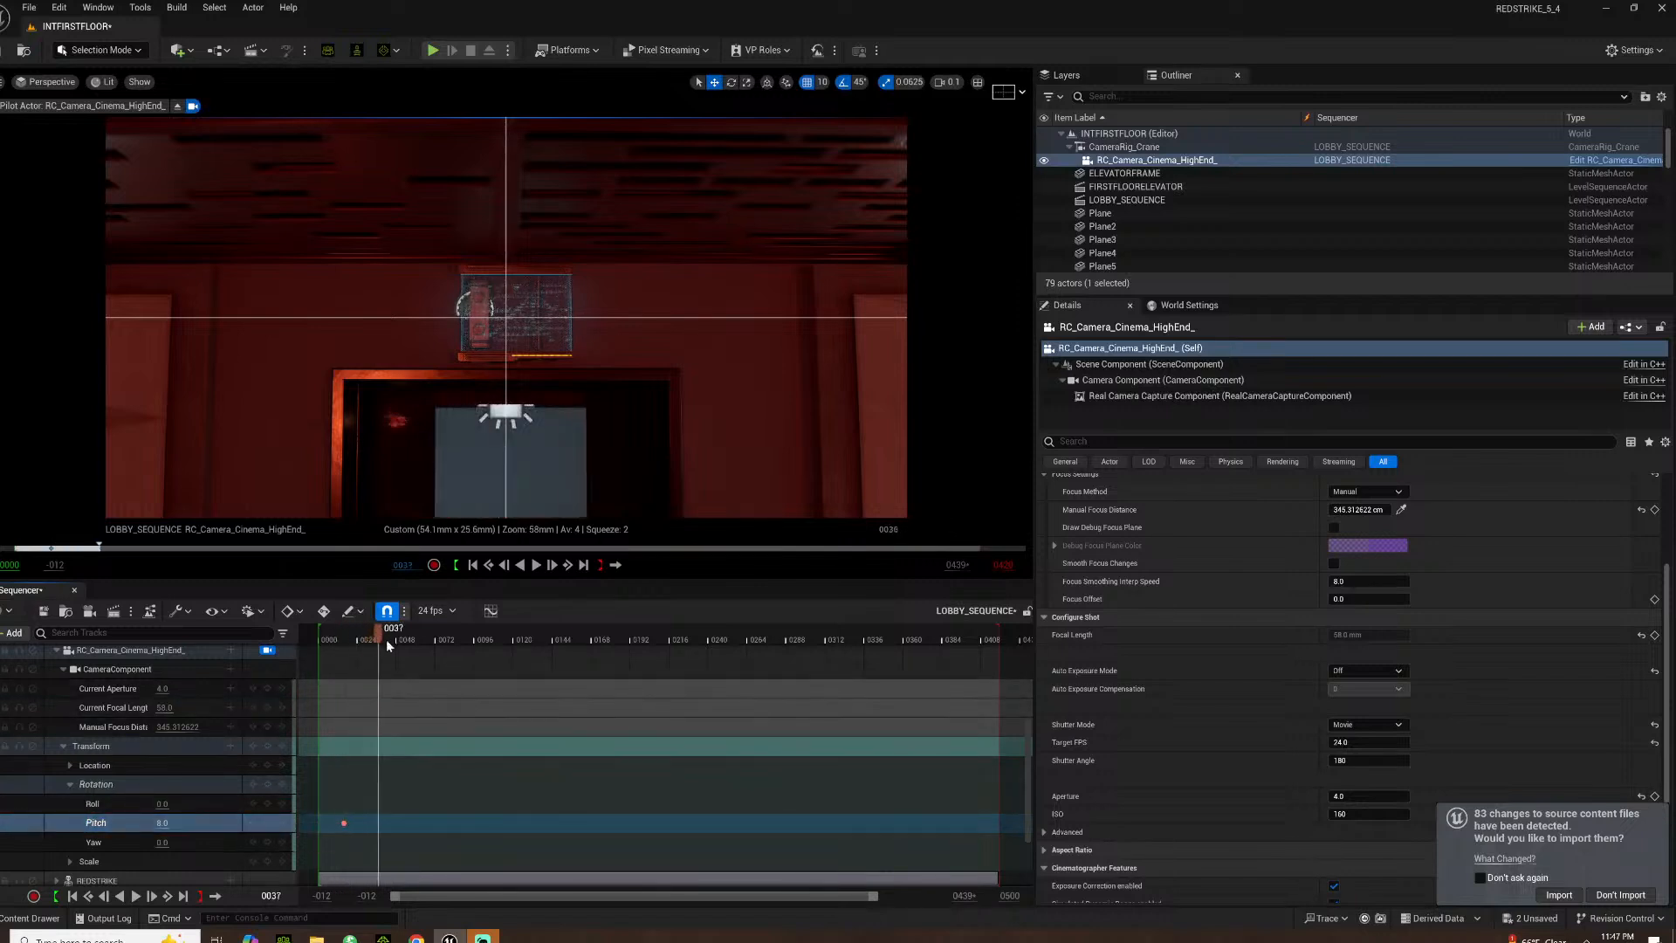
click(162, 822)
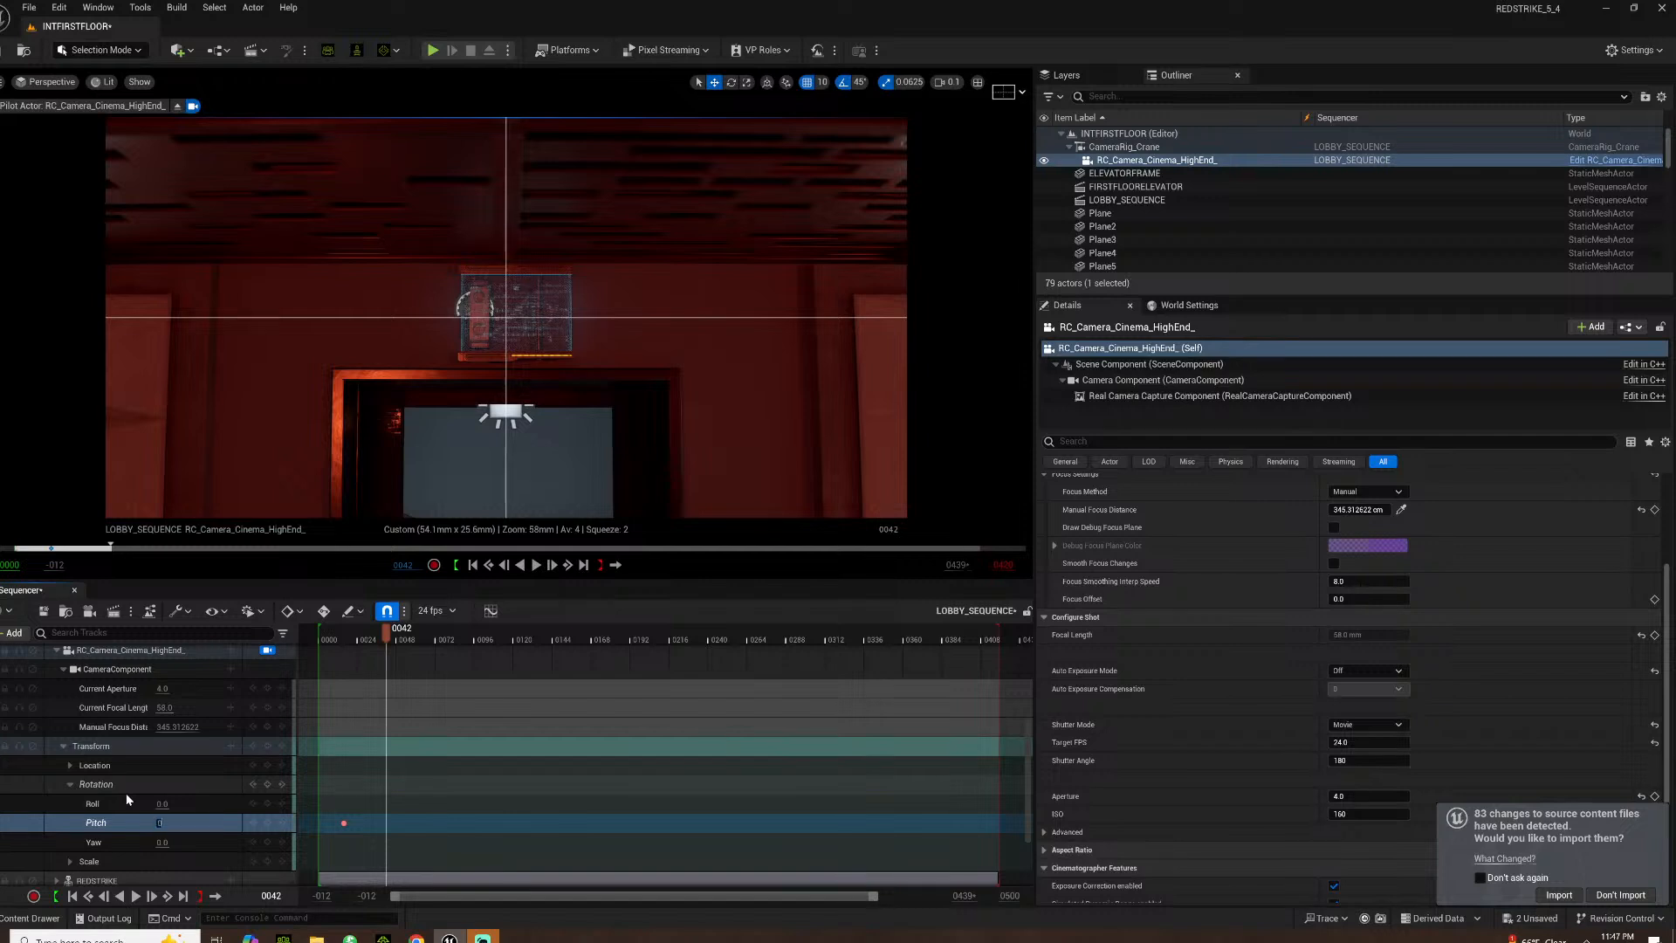
text(0)
key(Return)
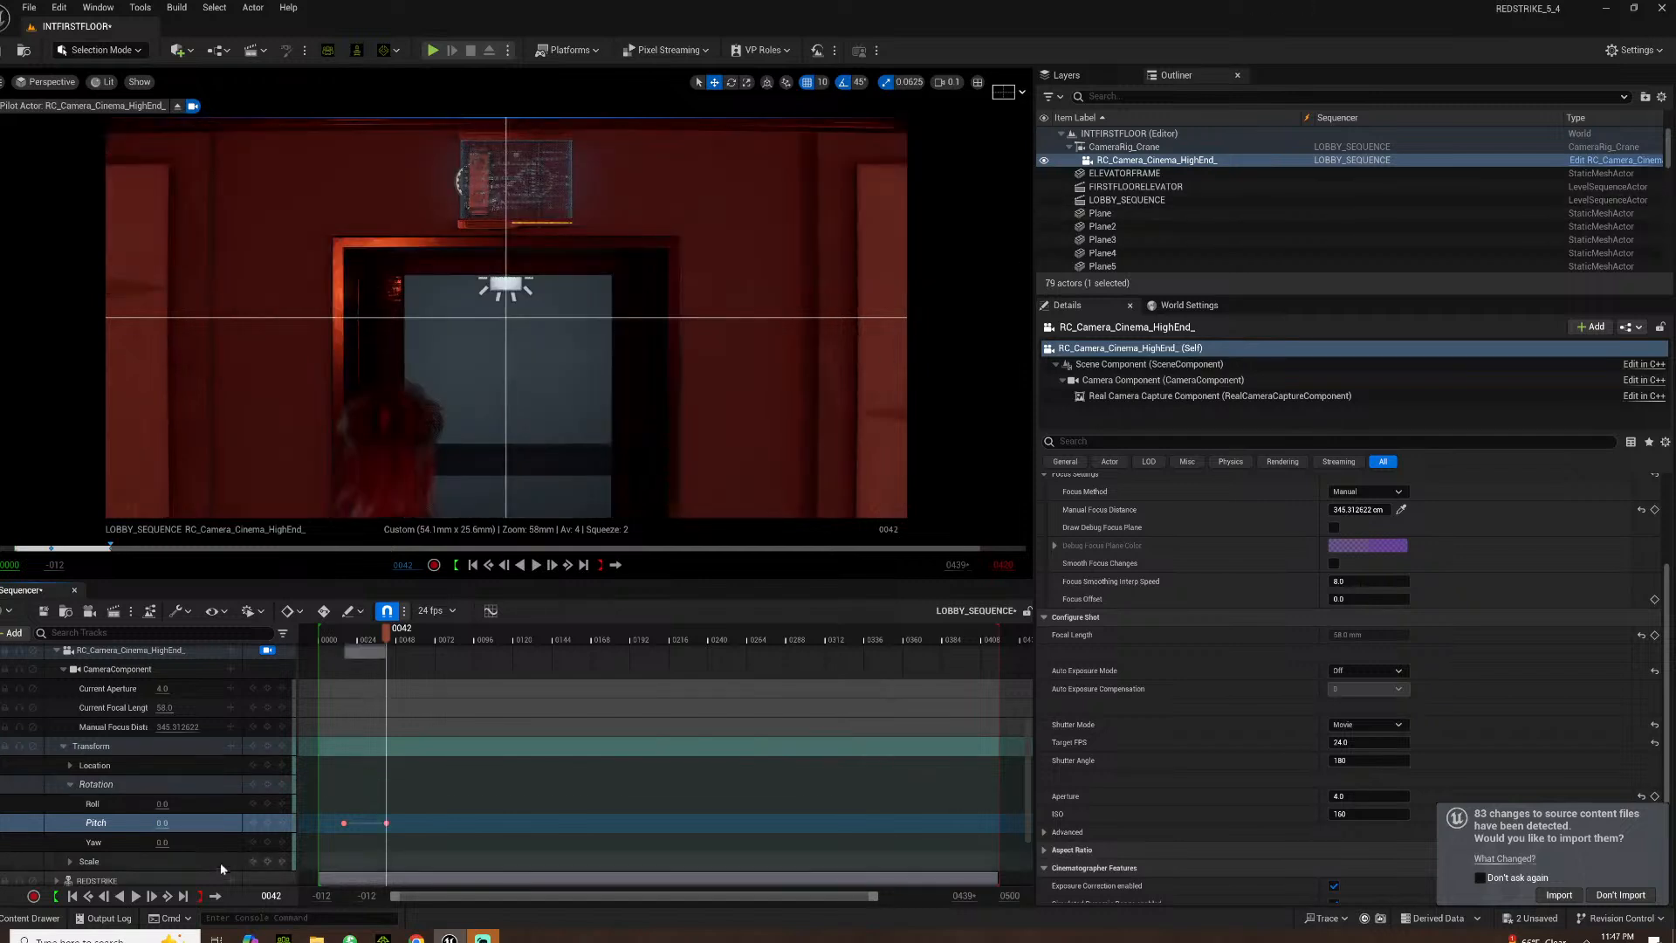
drag(387, 823, 414, 823)
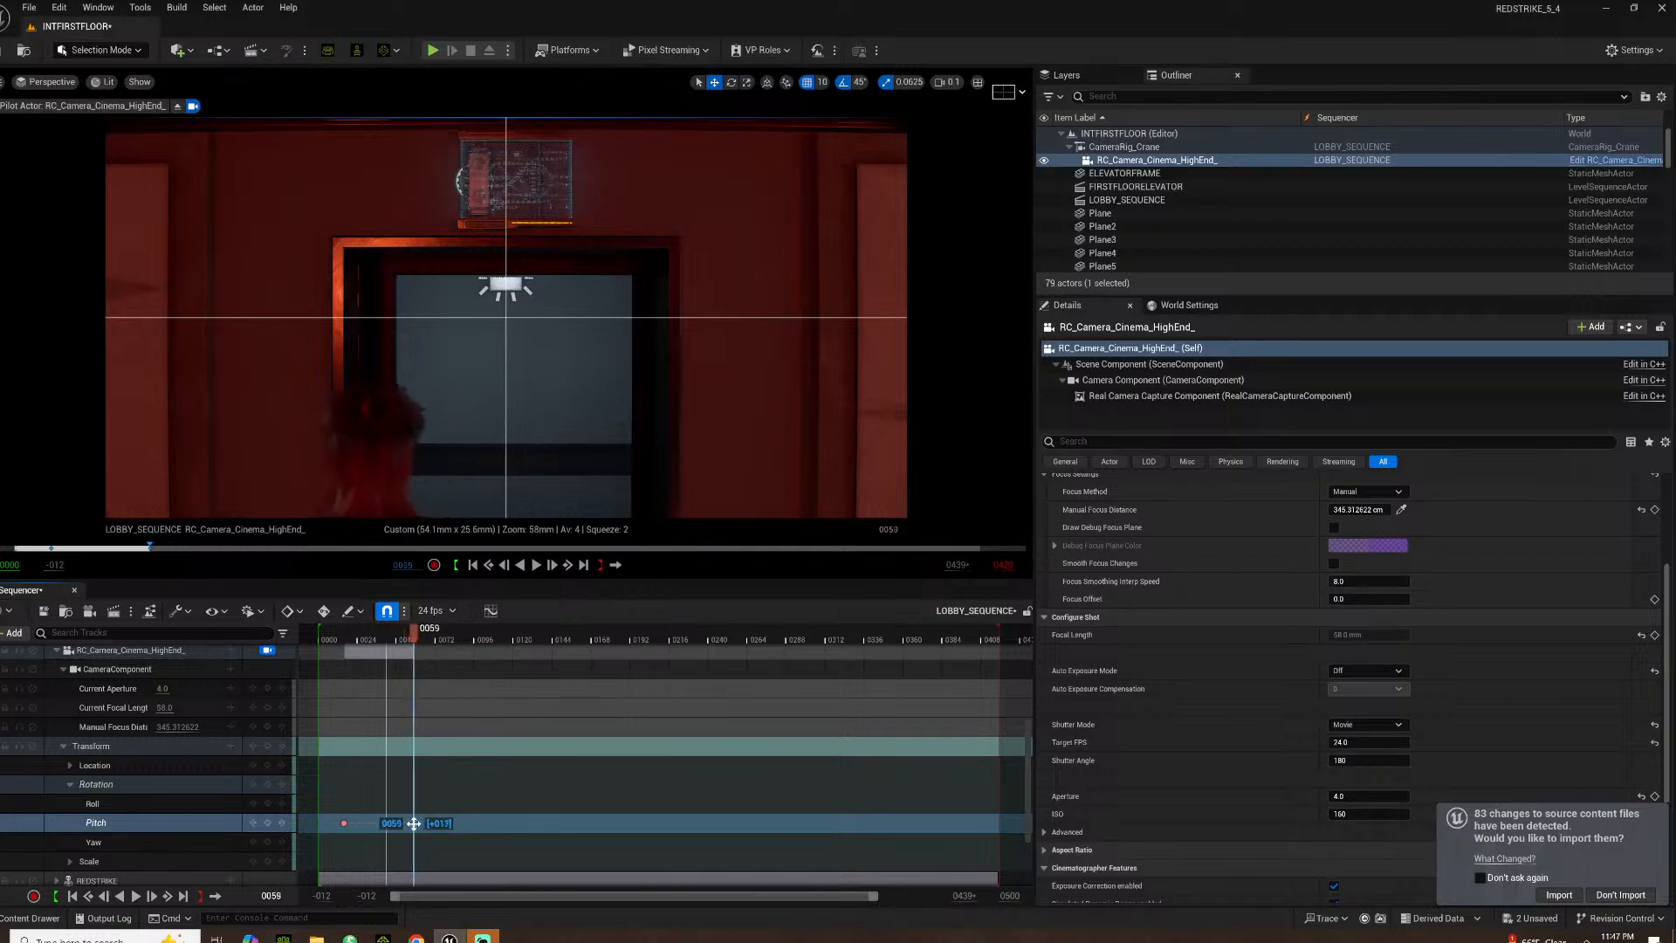
Return to the first camera Pitch keyframe at frame 16 and keyframe the CameraRig_Crane's current Crane Pitch there
scroll(183, 777, up, 5)
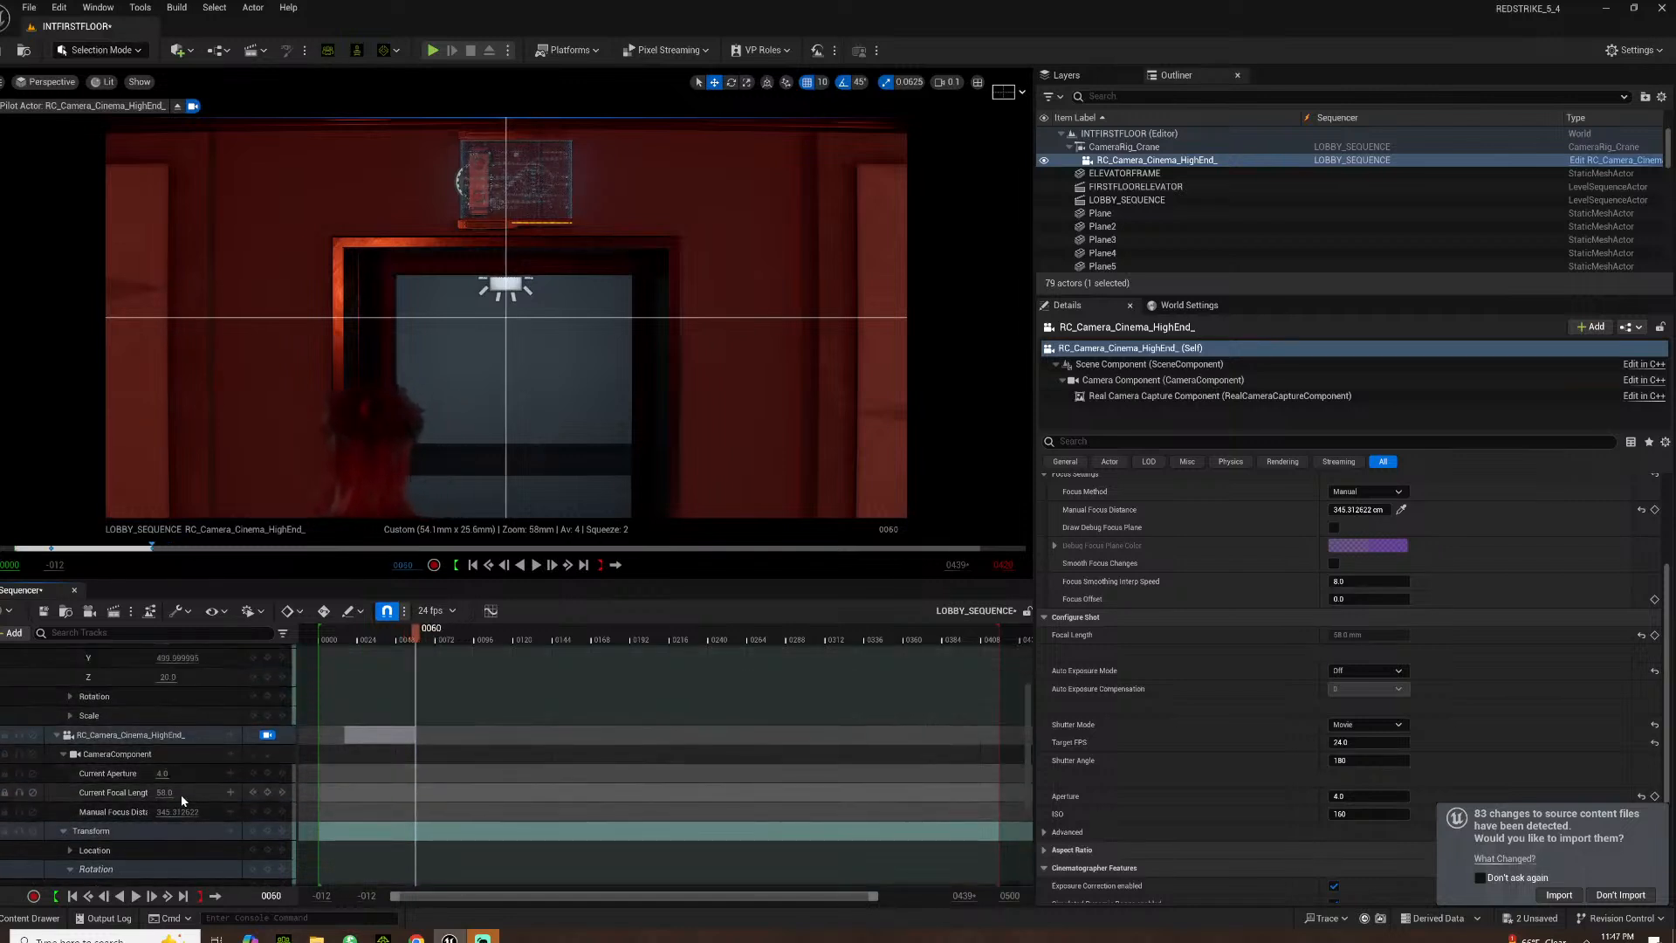
scroll(199, 800, down, 4)
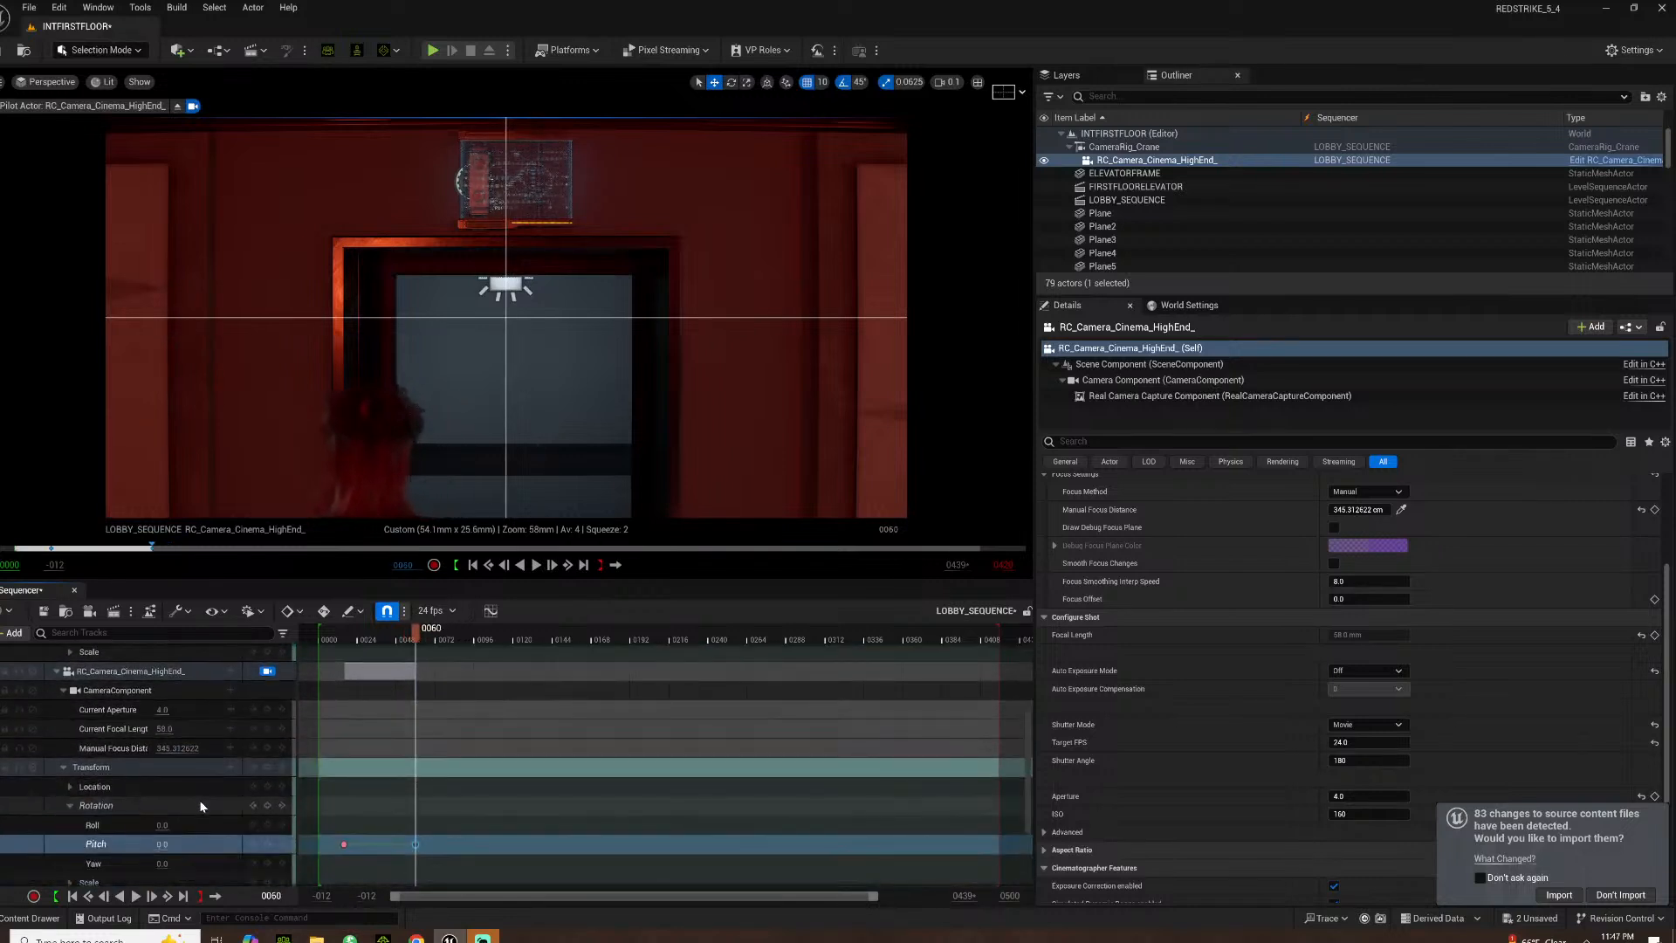
click(251, 845)
scroll(237, 735, up, 3)
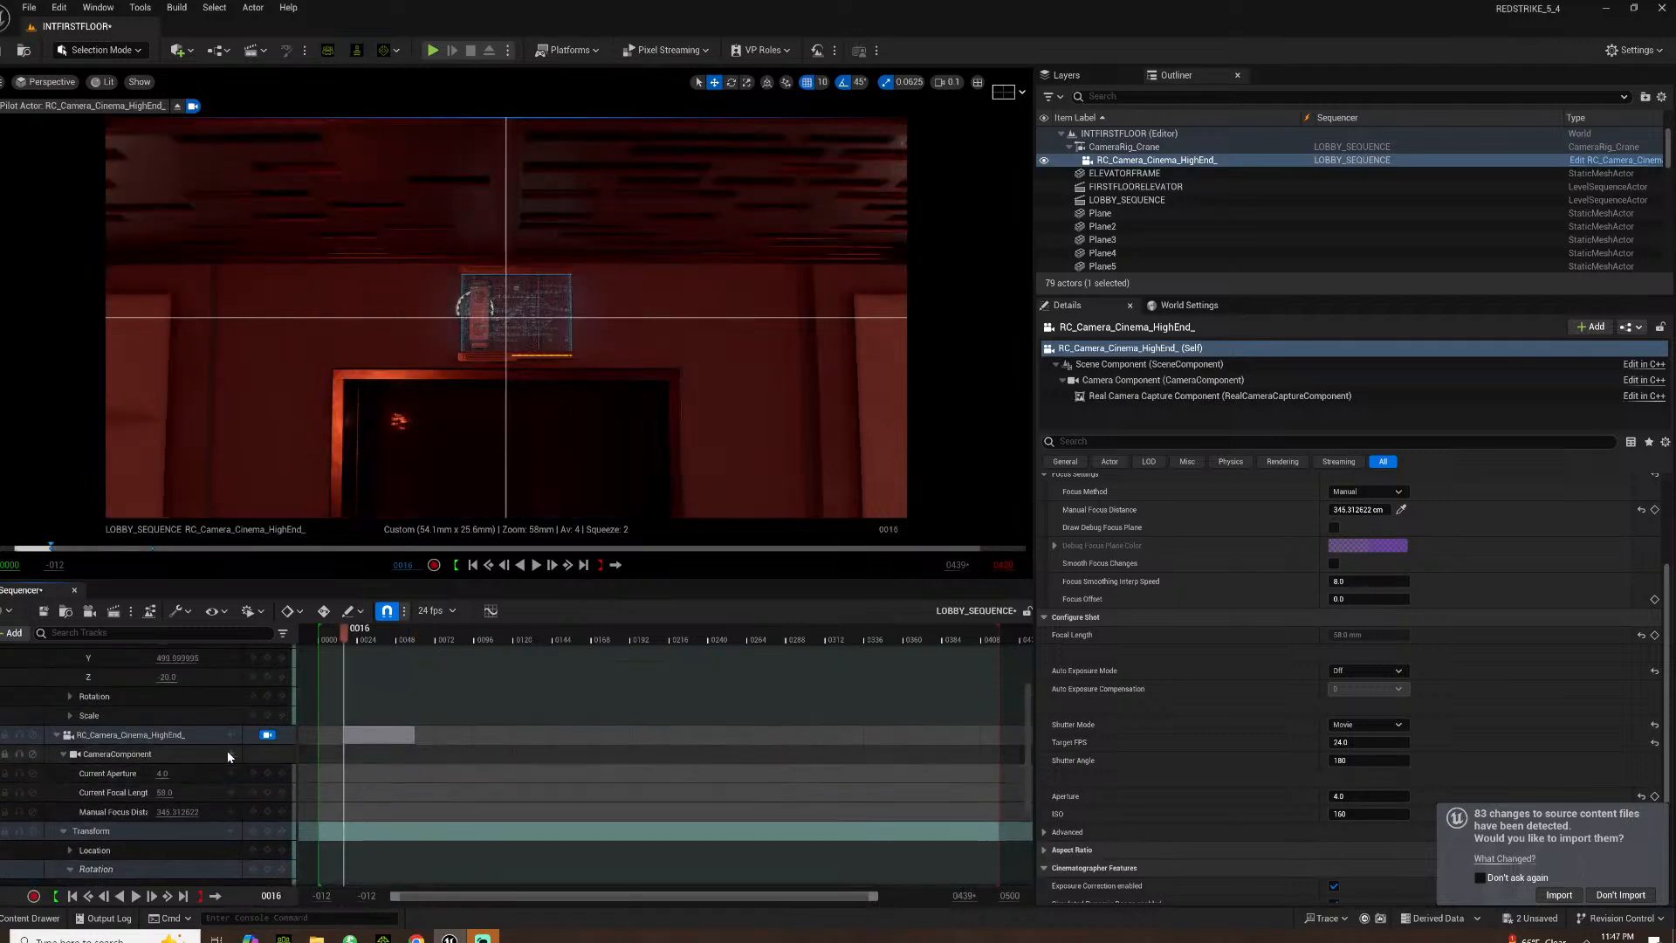
scroll(228, 756, up, 5)
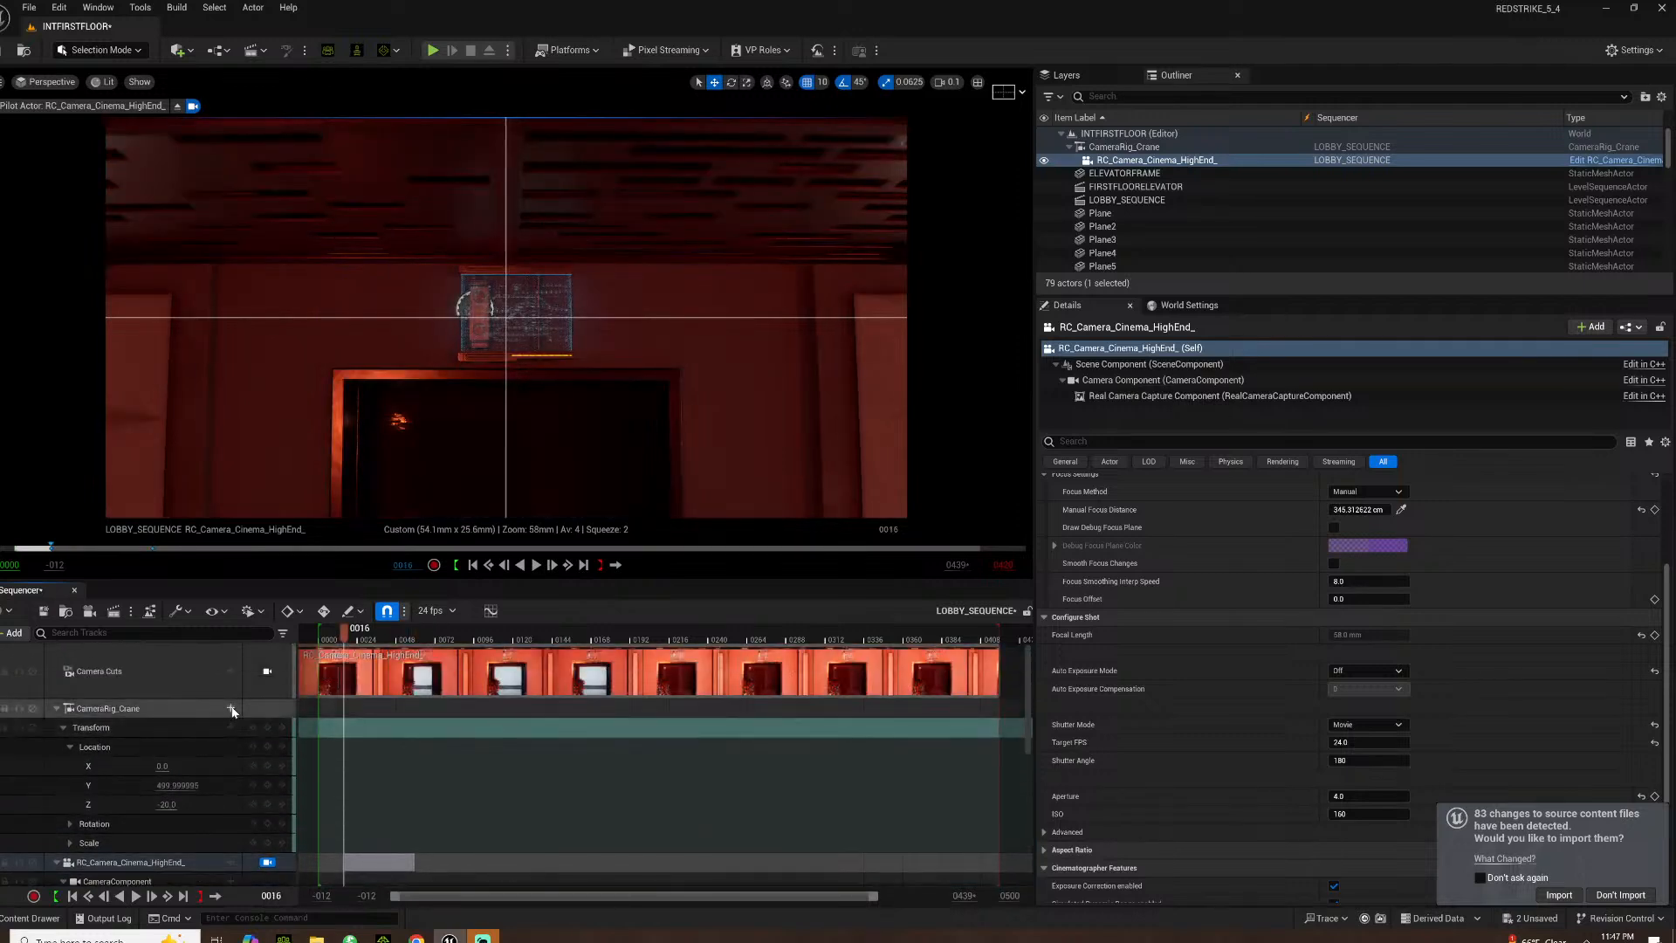
click(232, 710)
scroll(1243, 574, up, 4)
click(1153, 148)
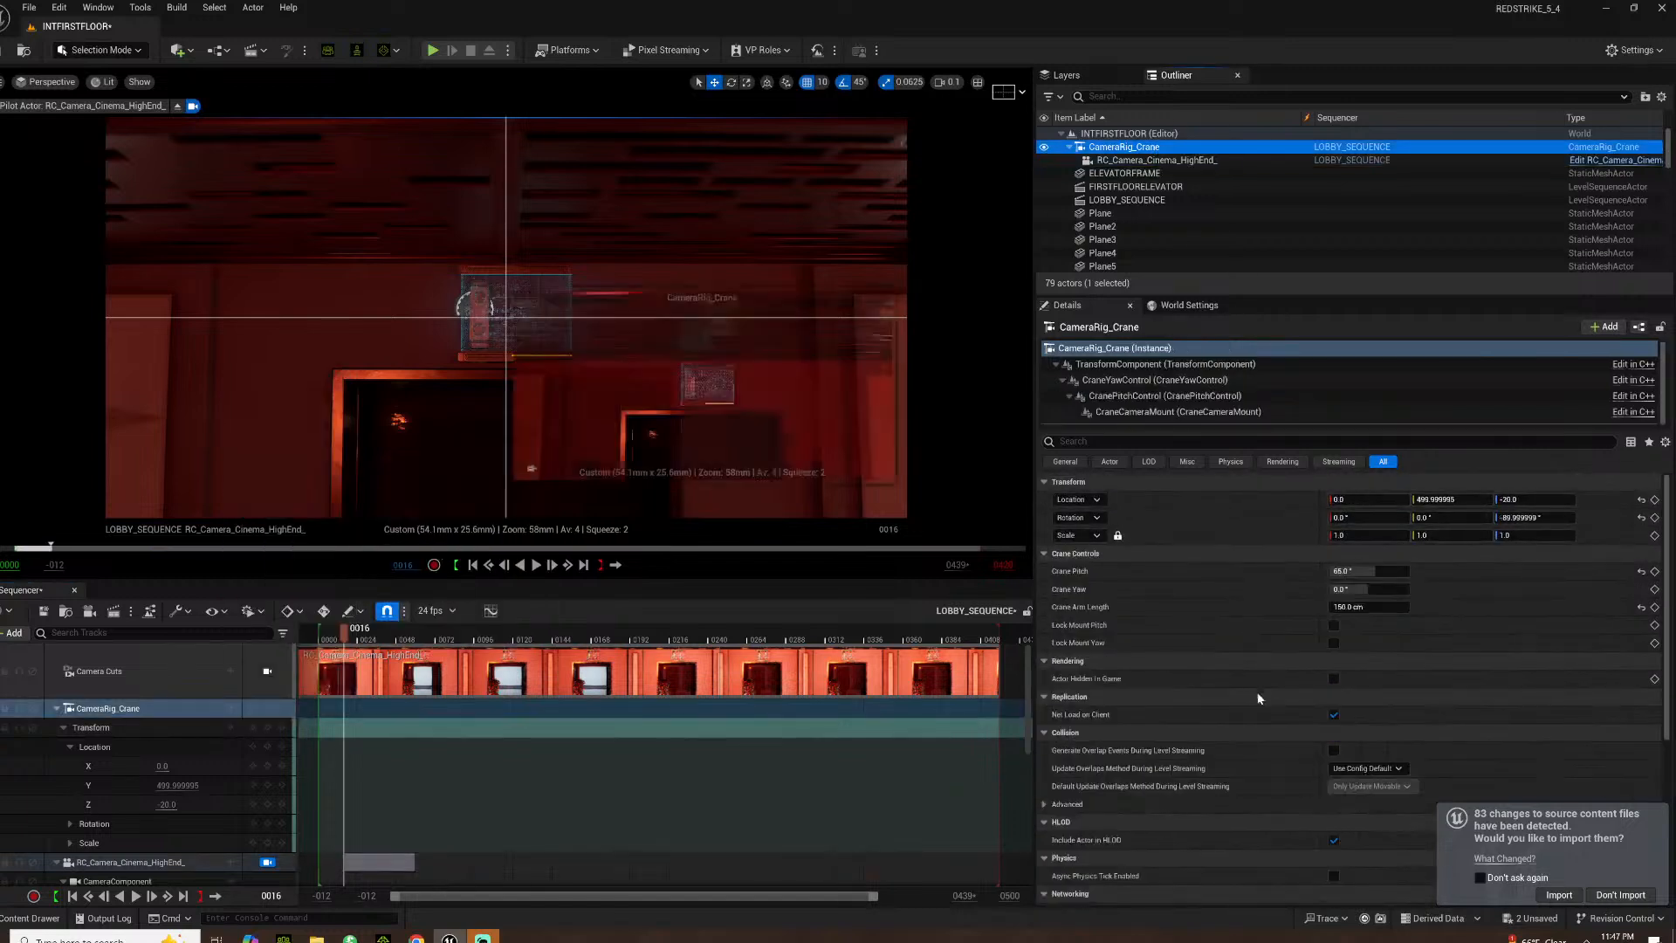
click(1655, 572)
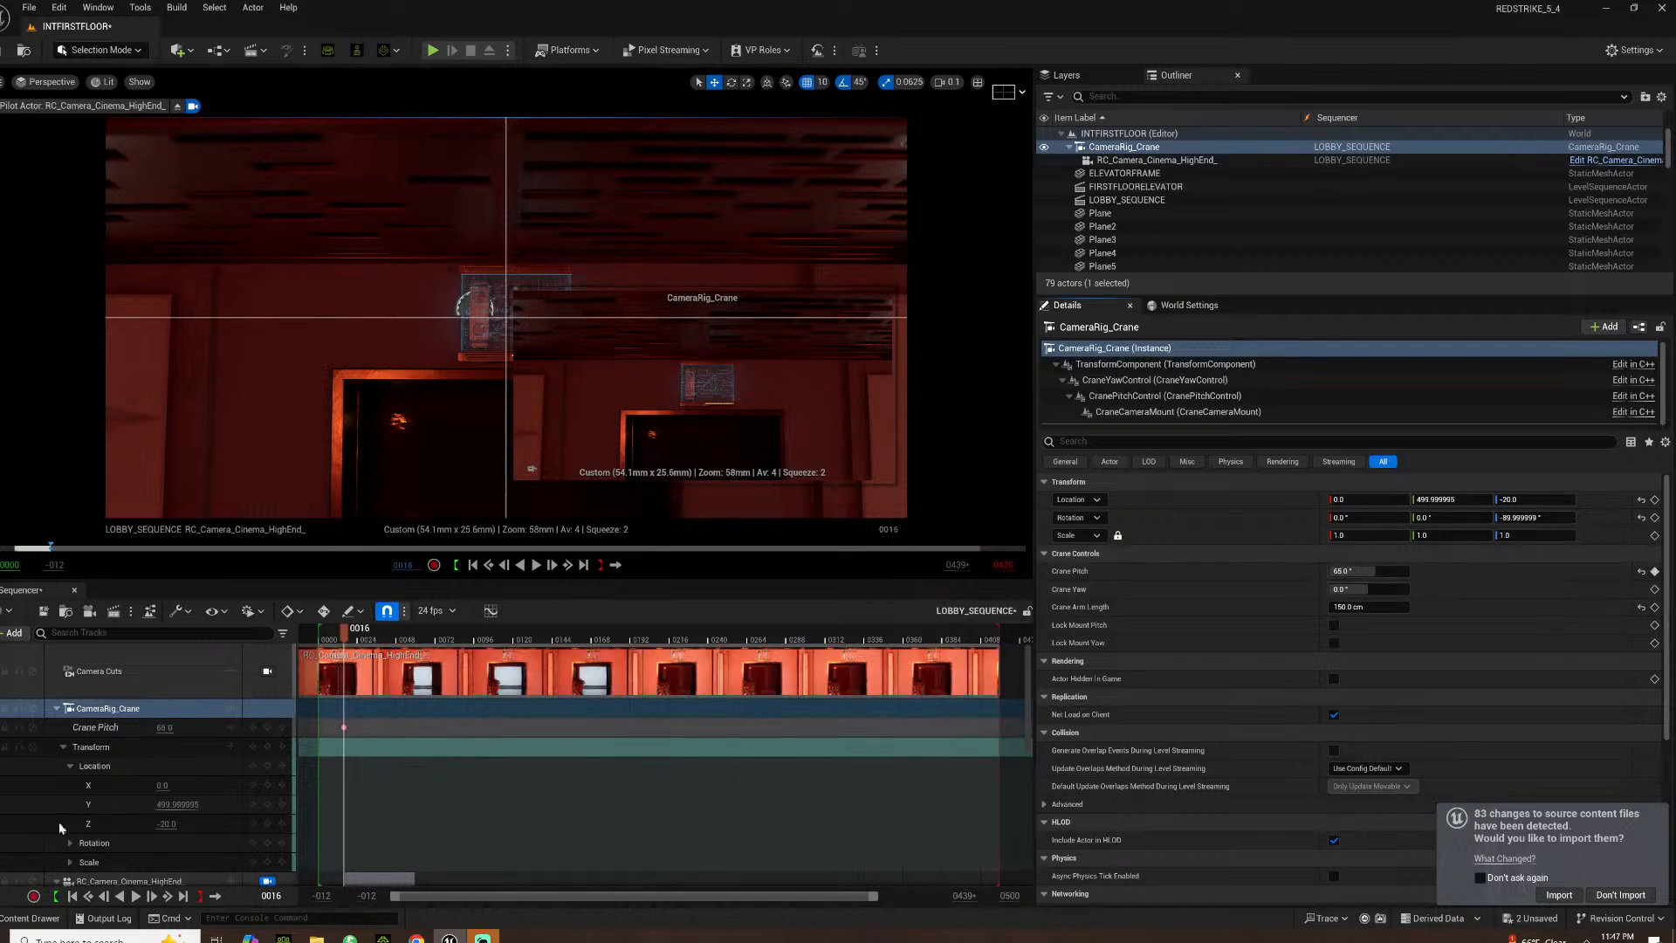
Keyframe the crane's Crane Pitch at frame 60, trying 25 and 45 before settling on 47
scroll(176, 783, down, 5)
scroll(244, 777, down, 3)
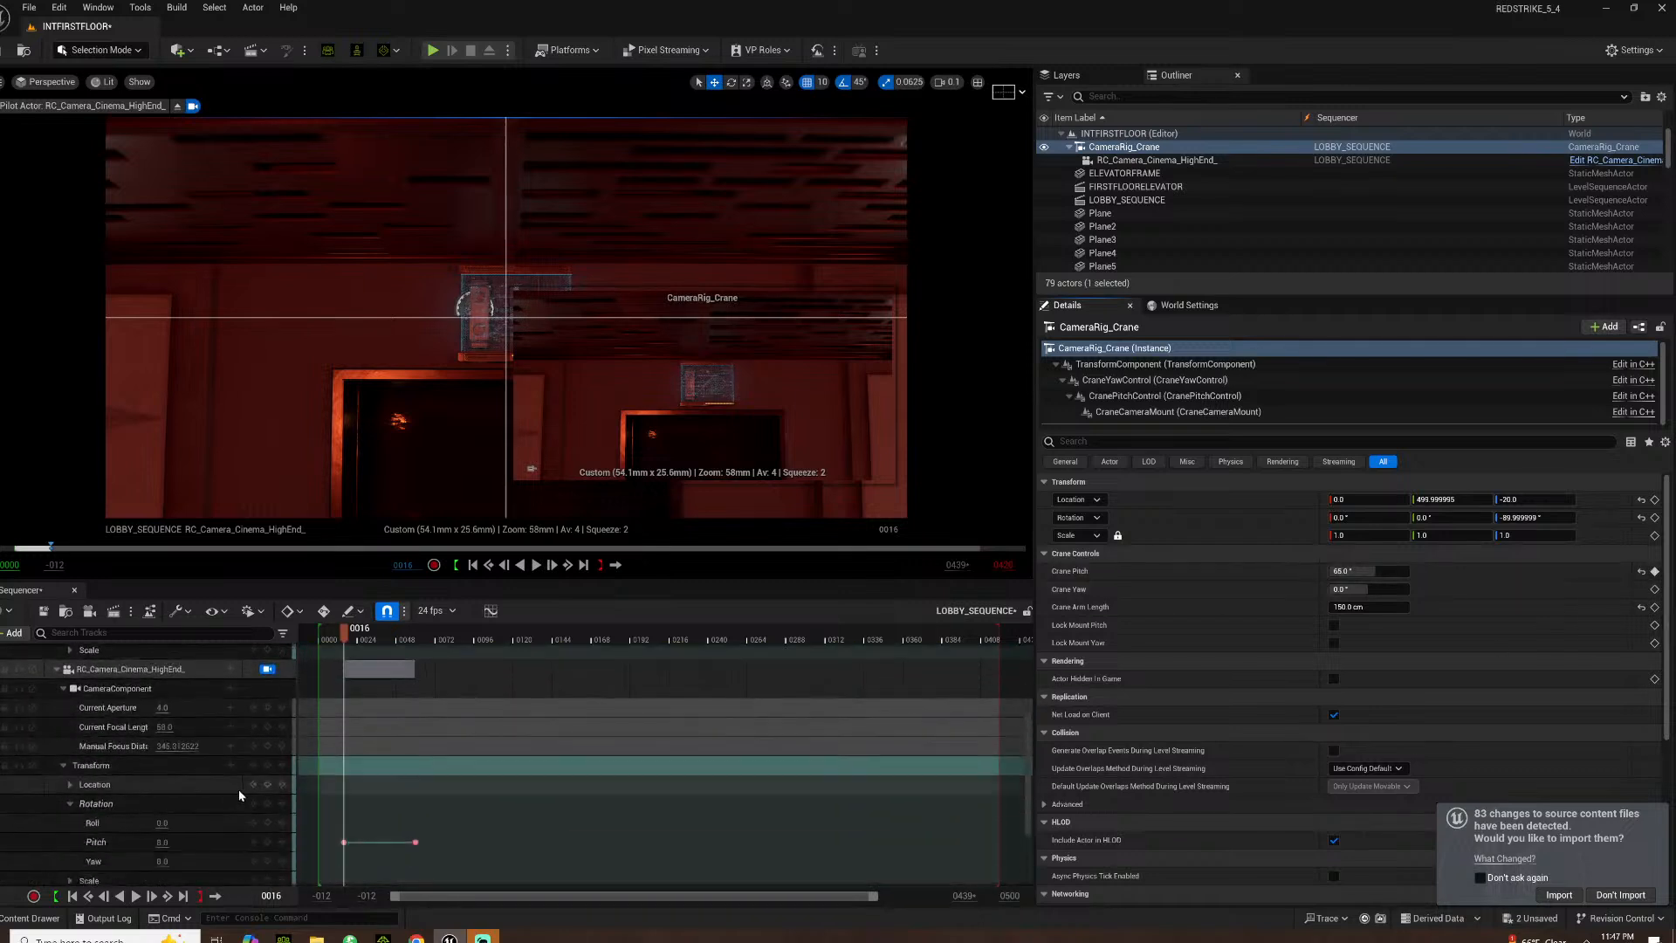
click(282, 800)
scroll(166, 761, up, 8)
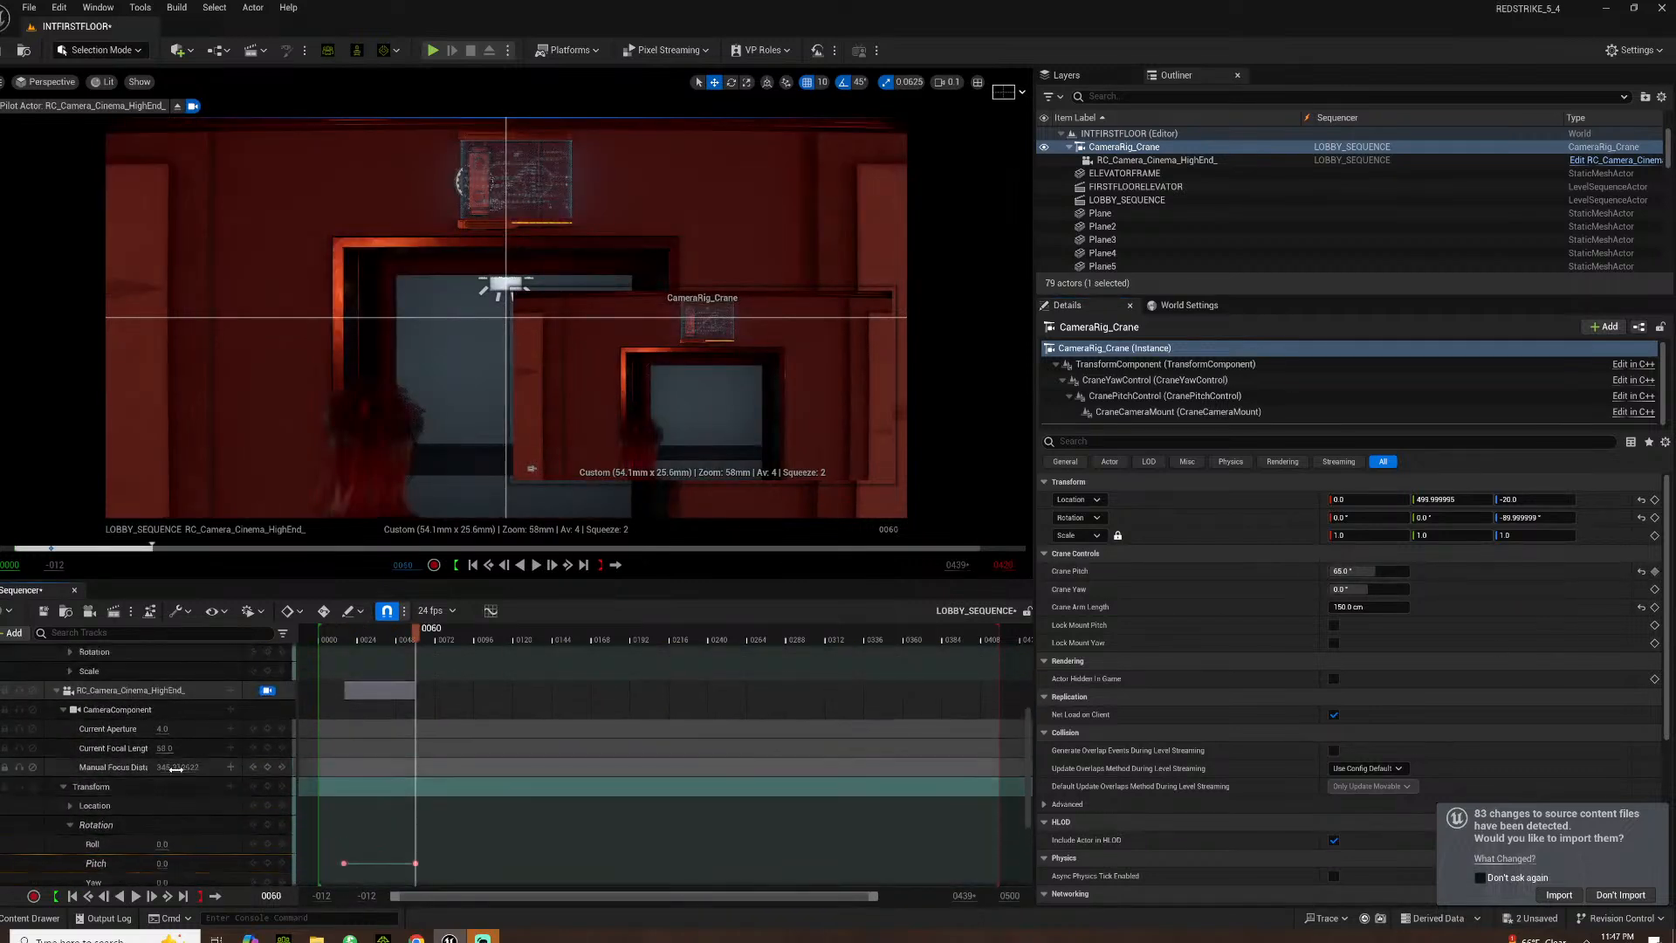
click(164, 727)
text(25)
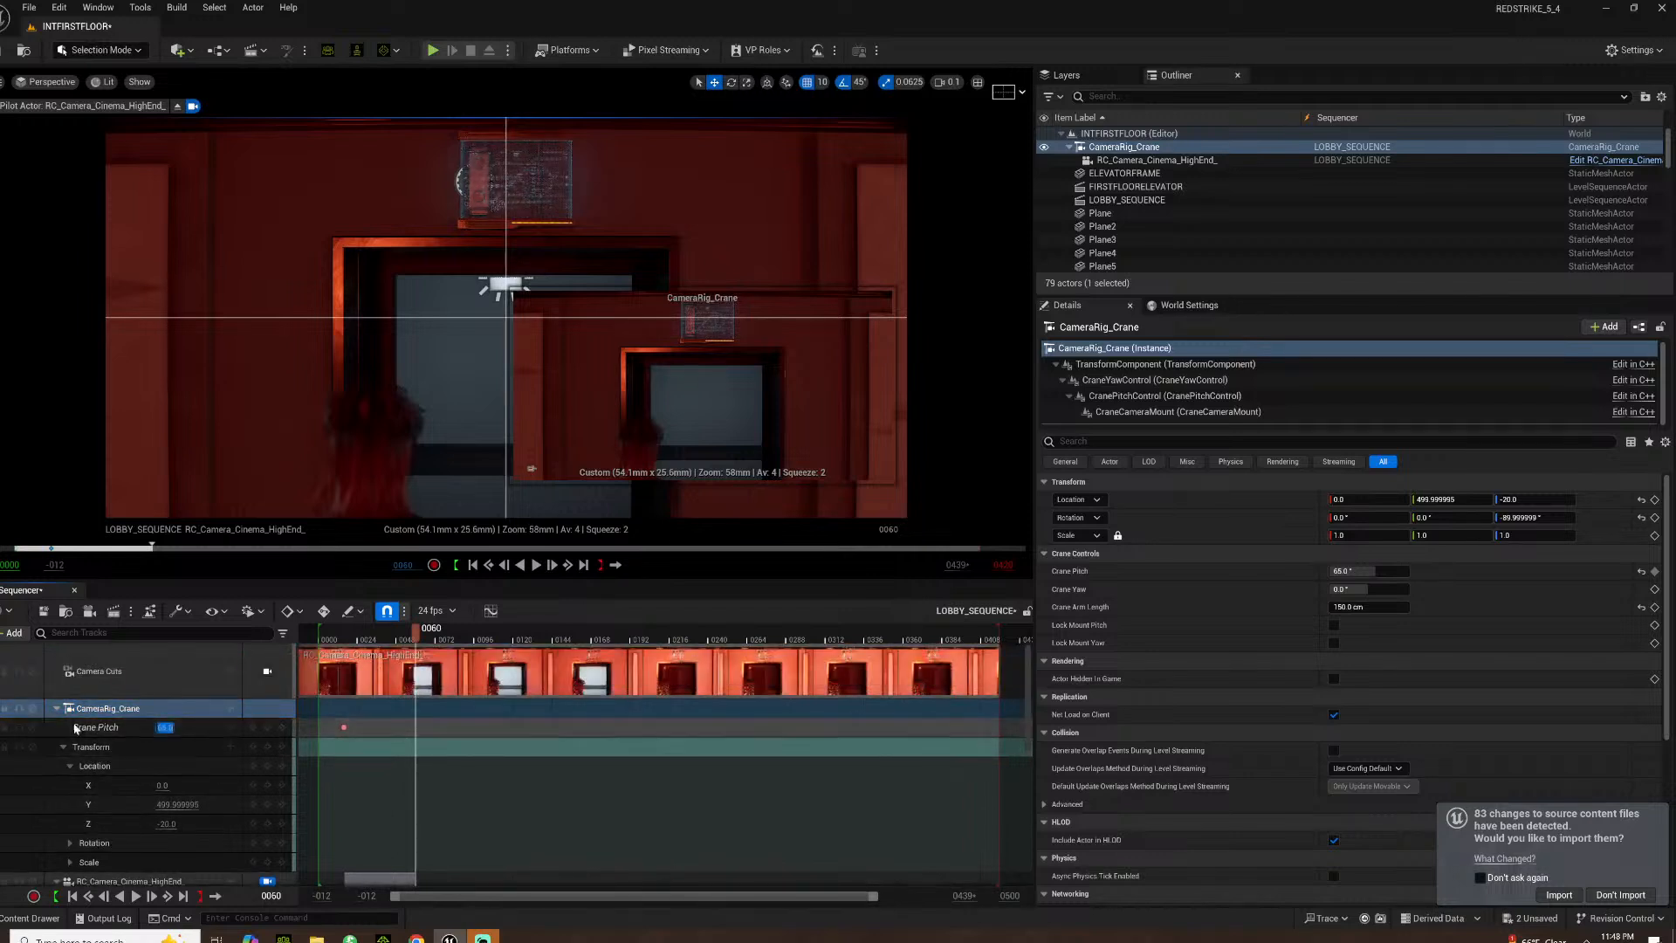
key(Return)
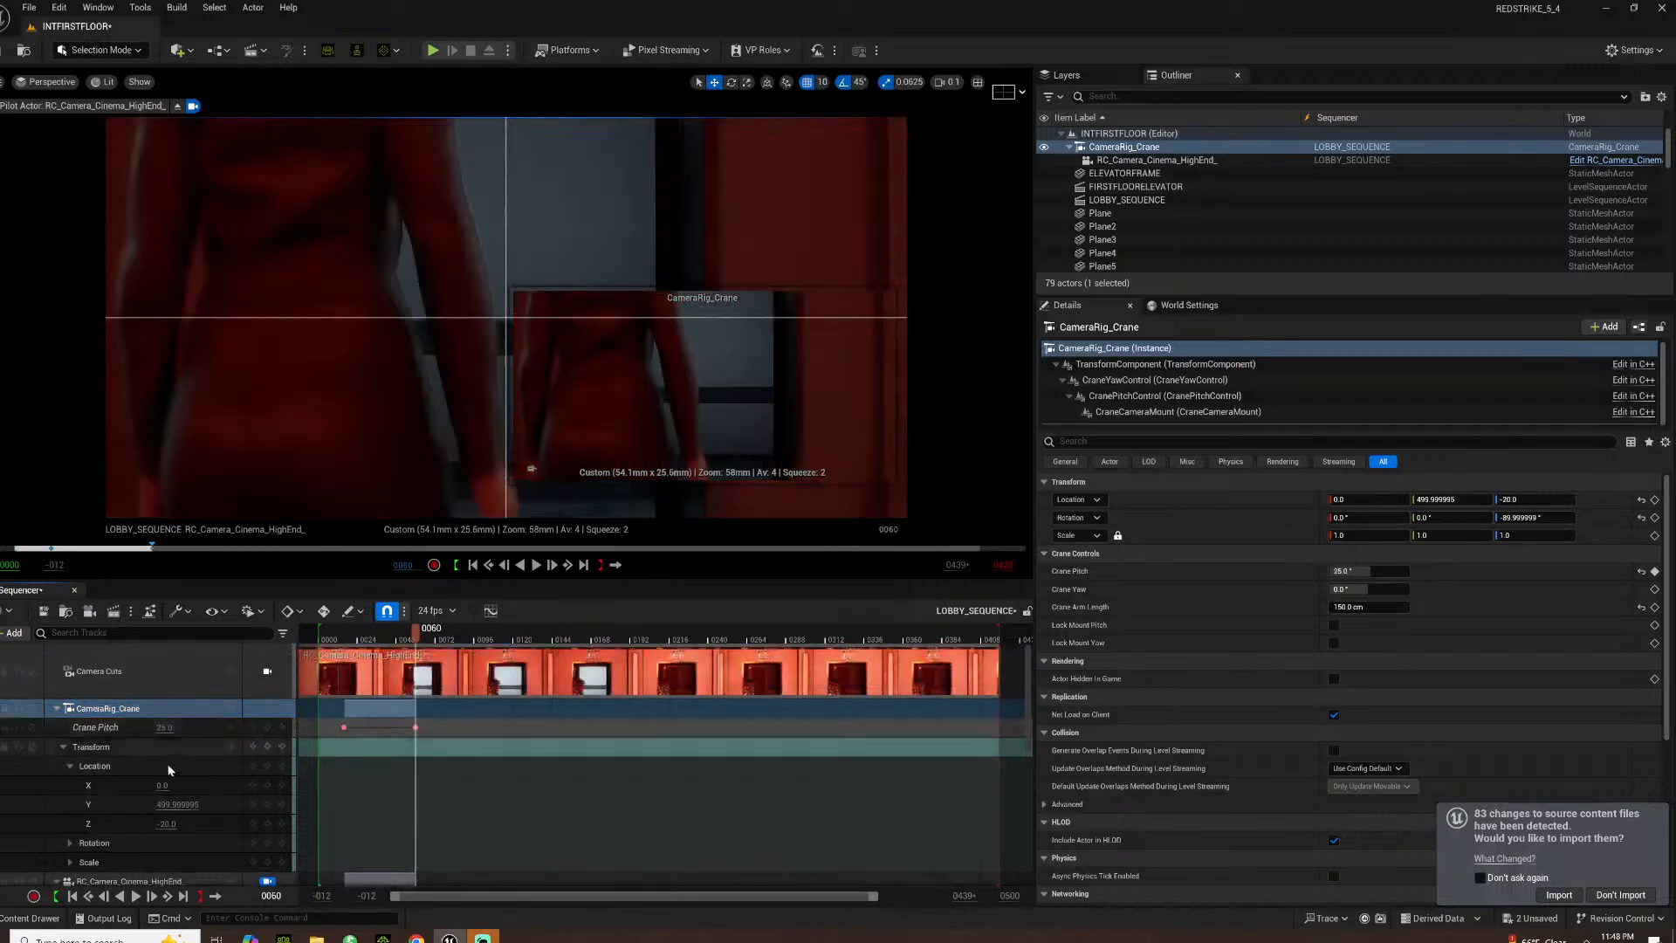
text(45)
key(Return)
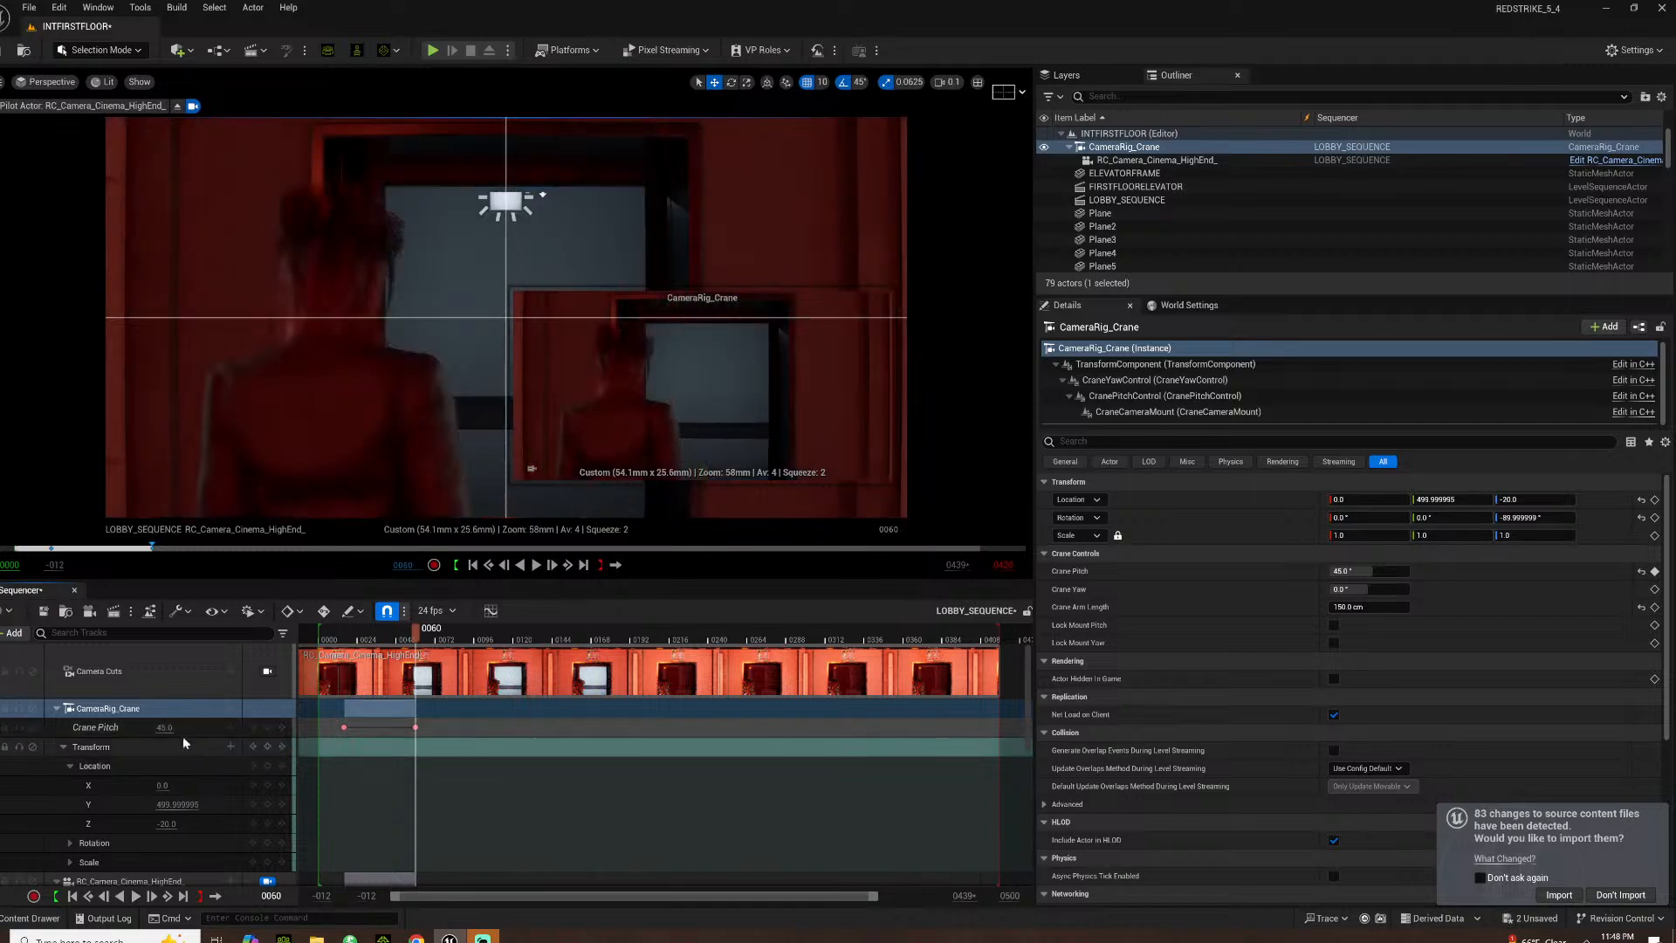
text(47)
key(Return)
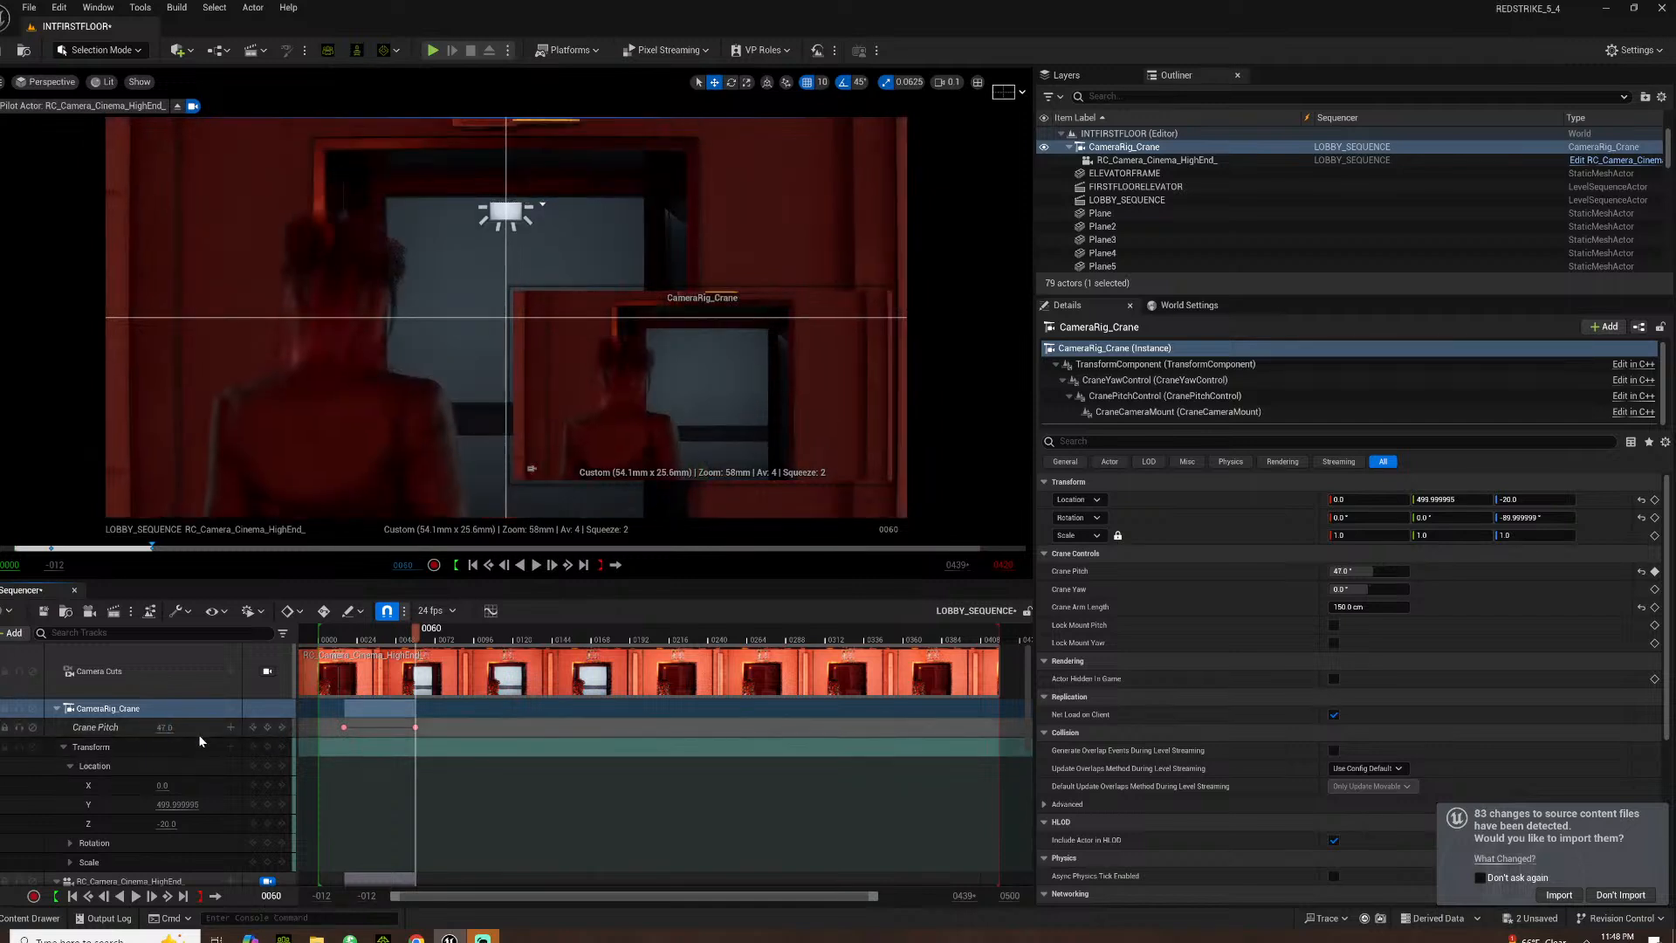
Play the sequence from about frame 16 to review the crane move, and return to the Crane Pitch keyframe at frame 60
click(346, 644)
key(space)
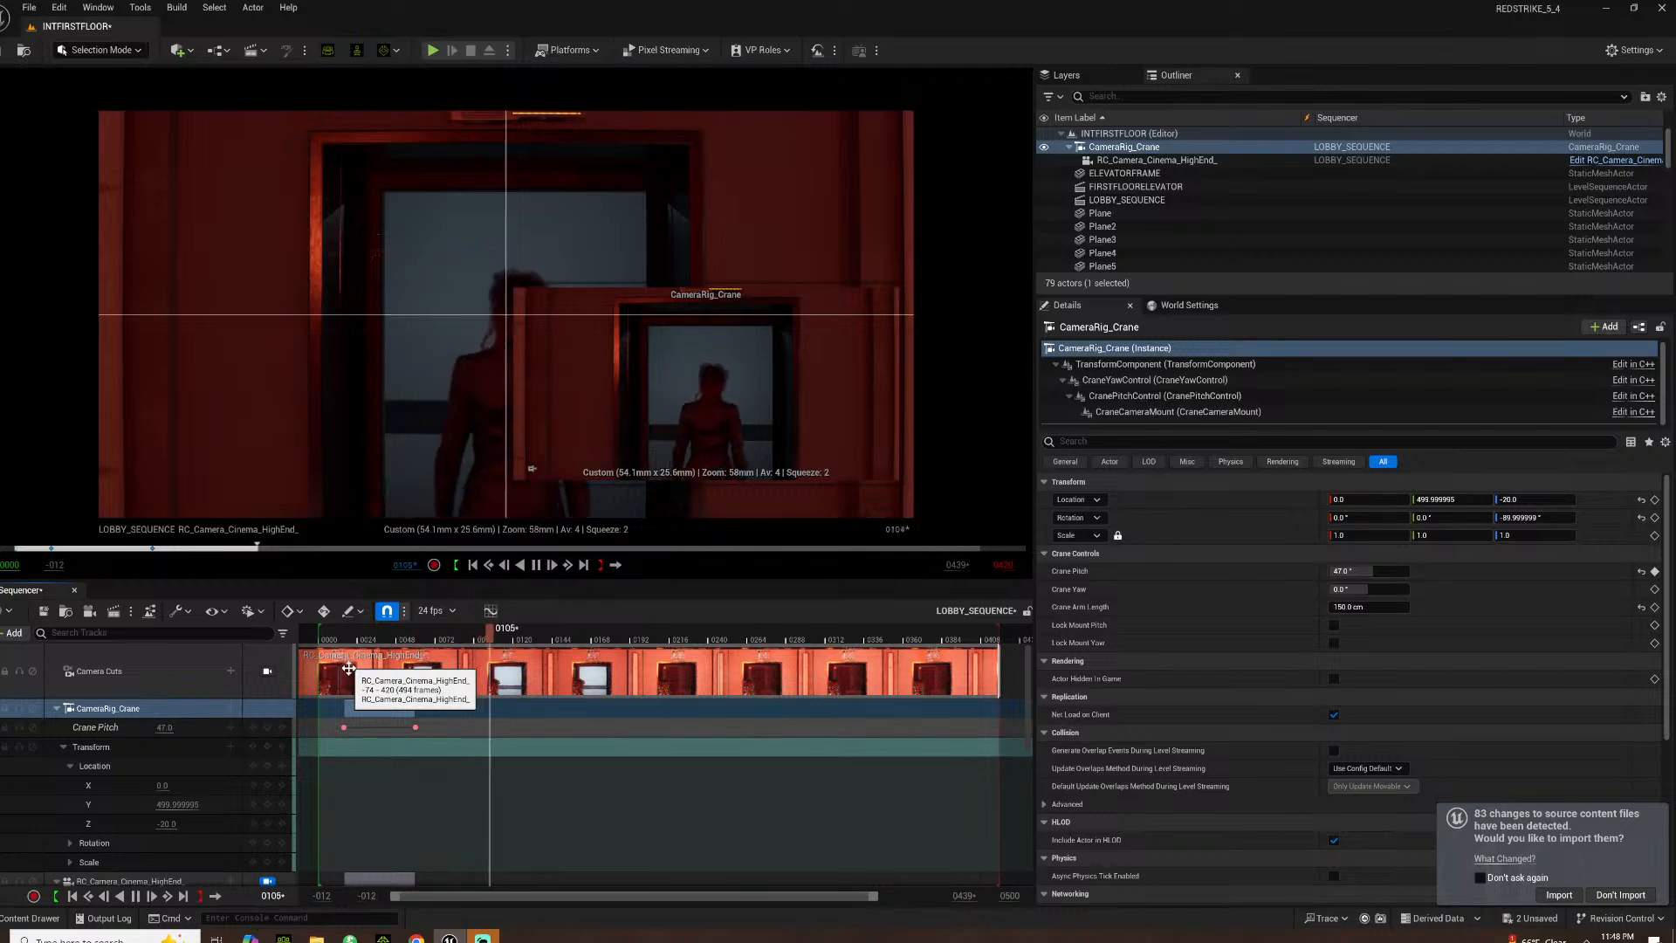
key(space)
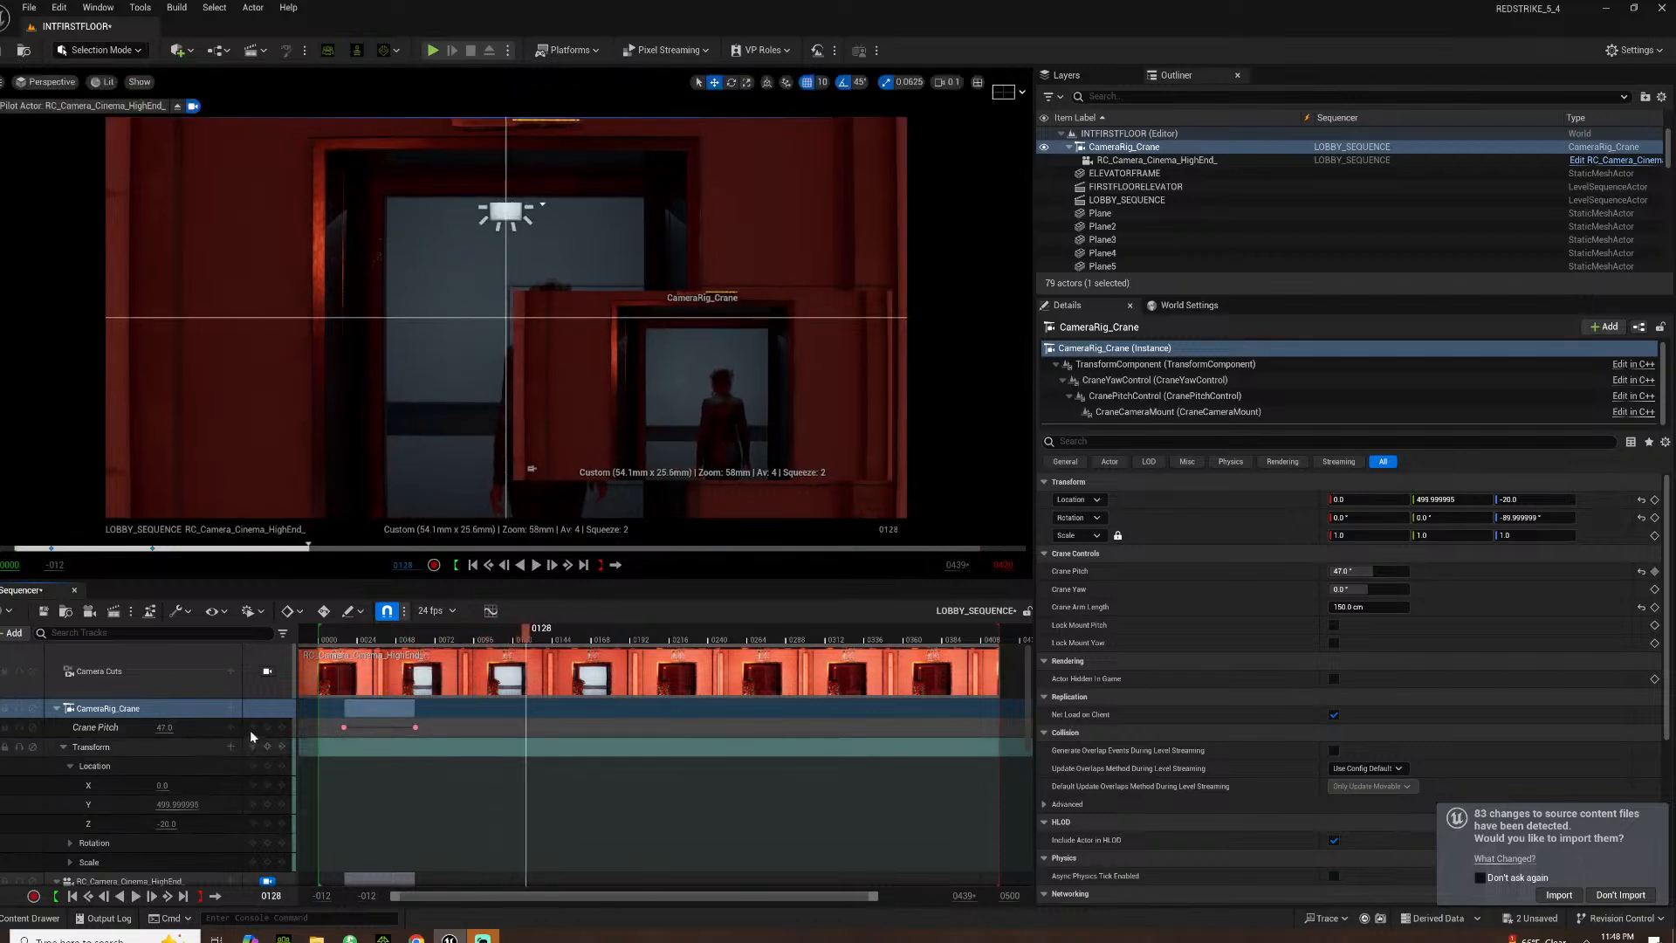
click(253, 727)
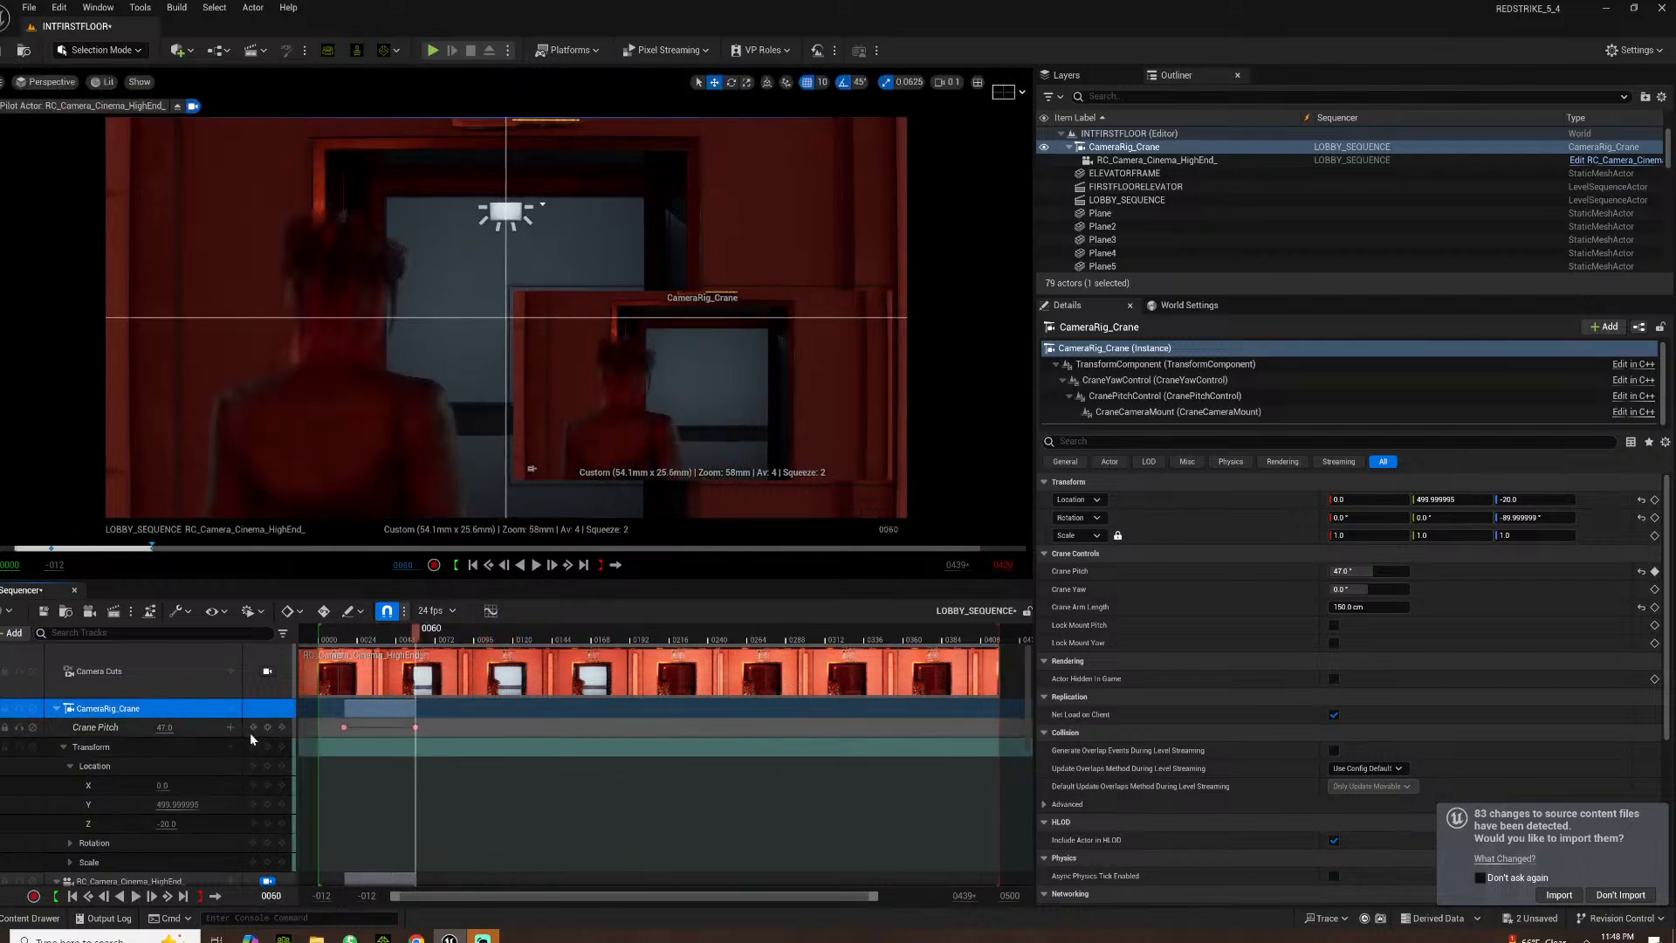
Keyframe the RC_Camera_Cinema_HighEnd_ camera's current Manual Focus Distance at frame 16
scroll(113, 786, down, 3)
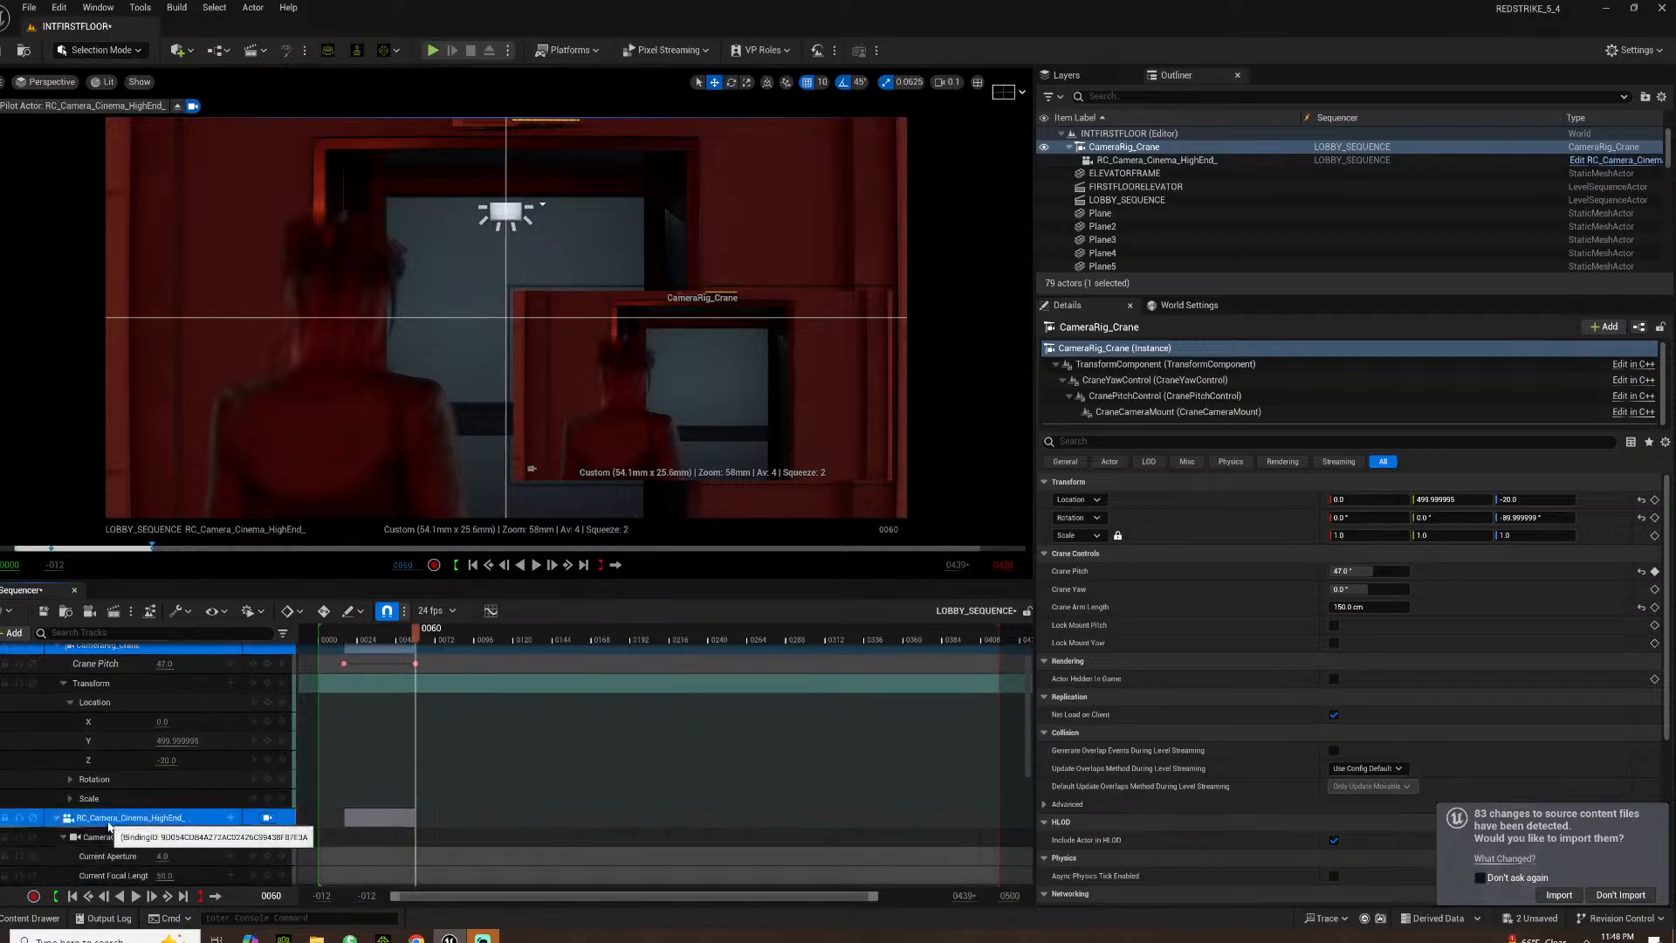
click(108, 818)
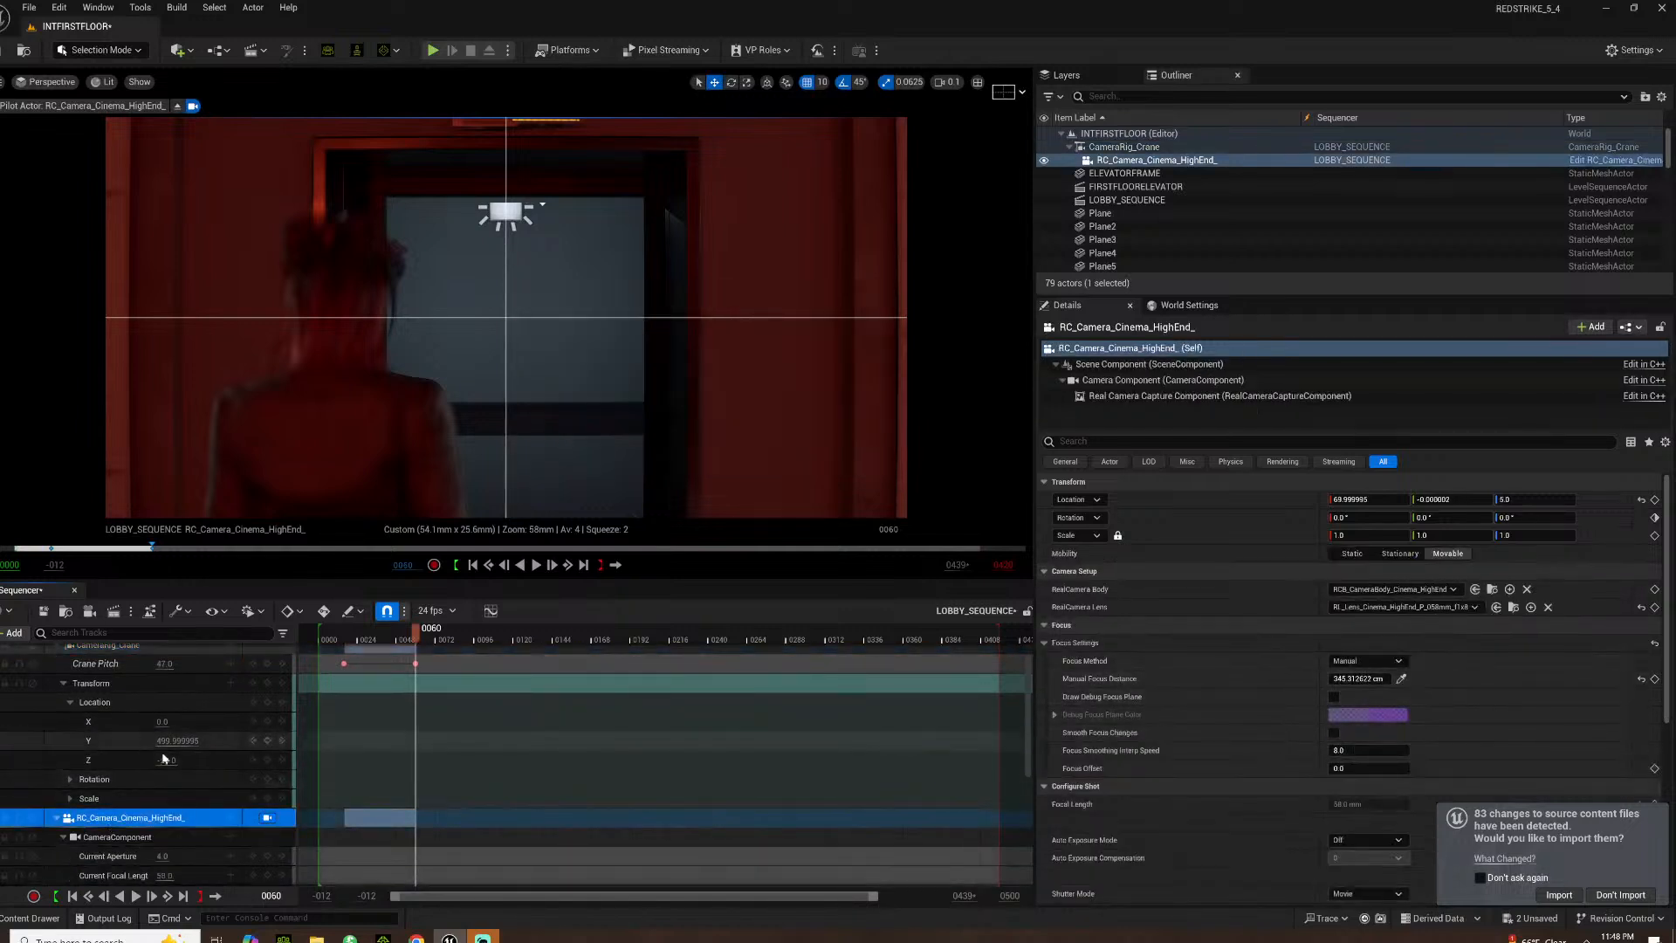
scroll(176, 816, down, 5)
scroll(180, 828, down, 3)
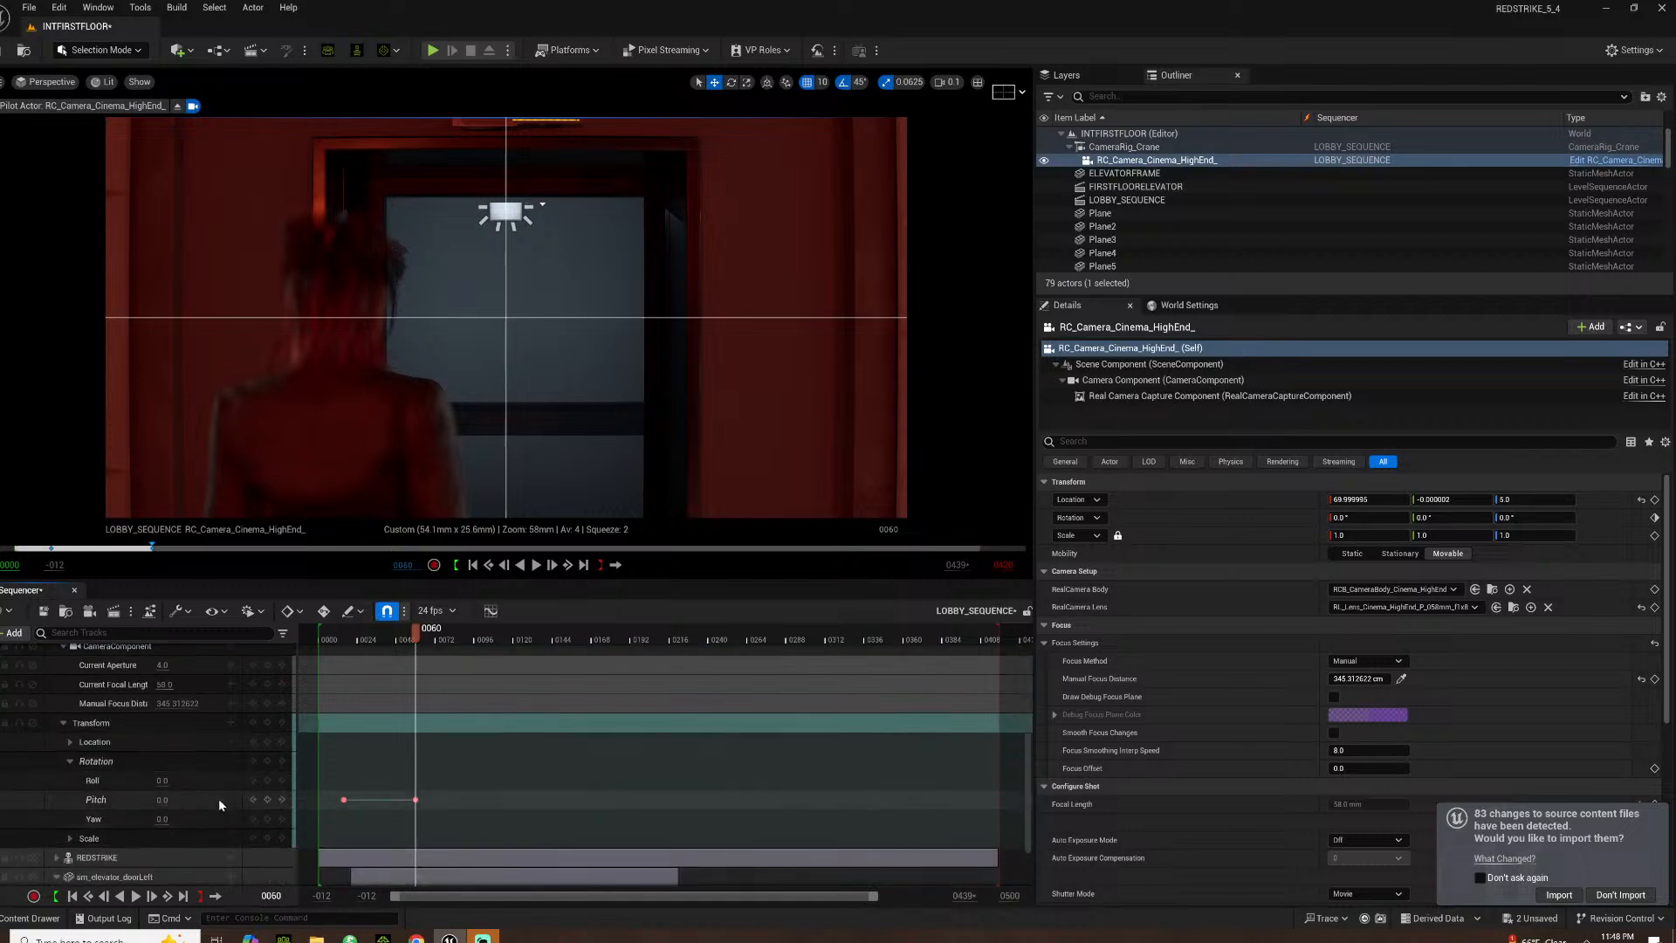
click(252, 799)
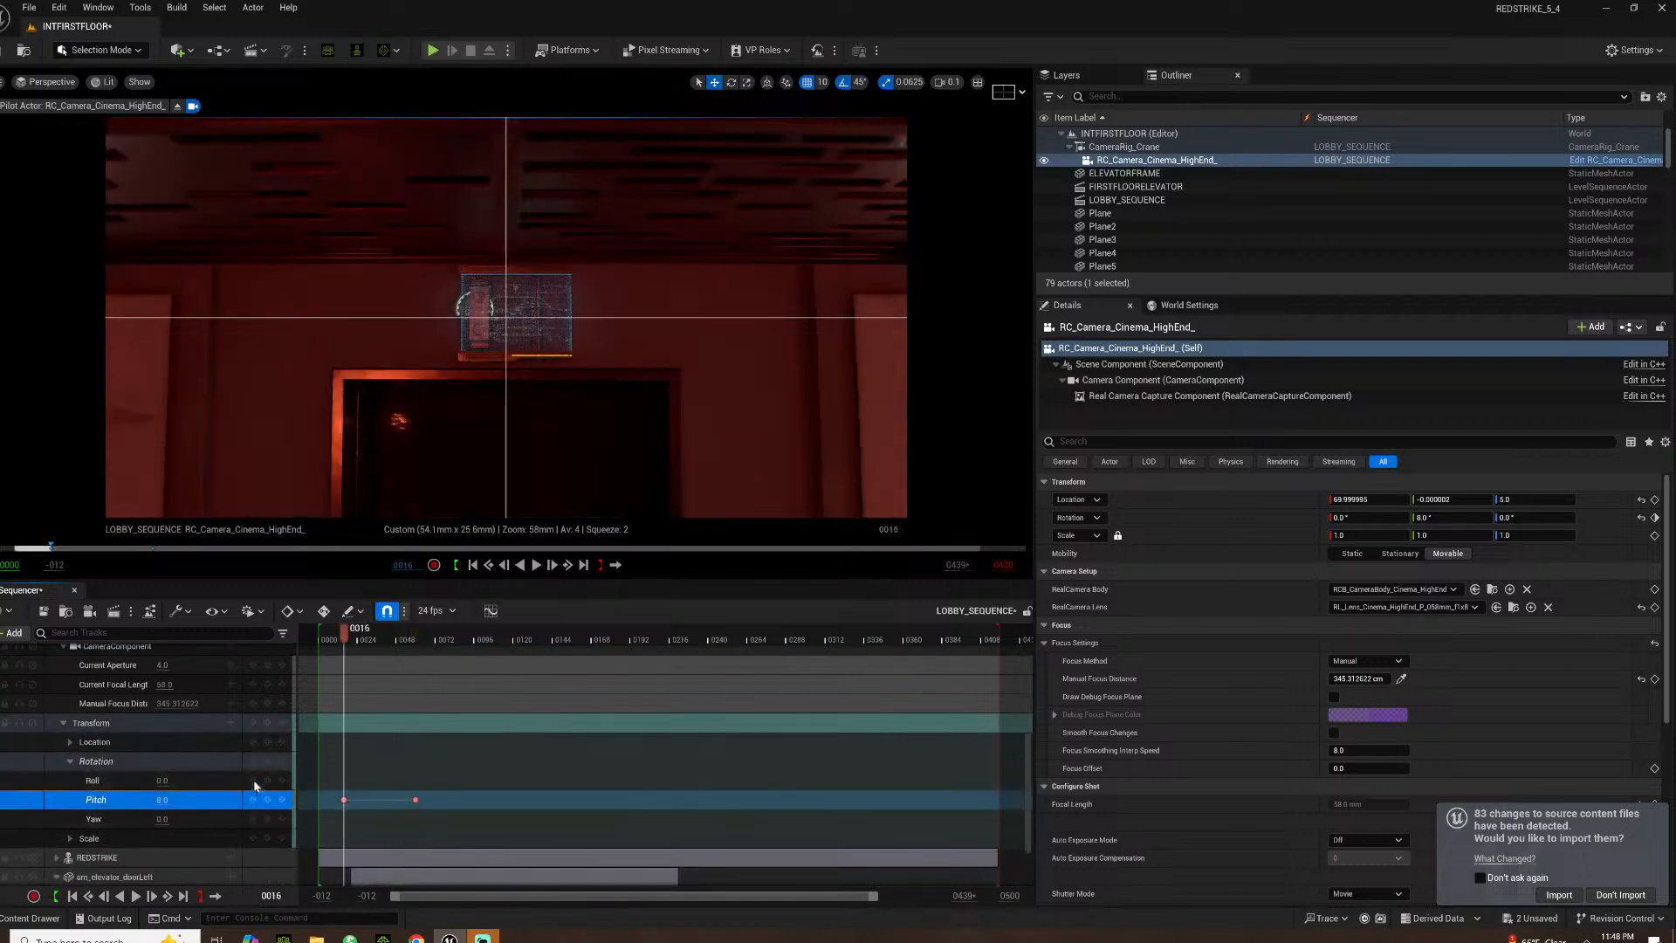
click(1655, 679)
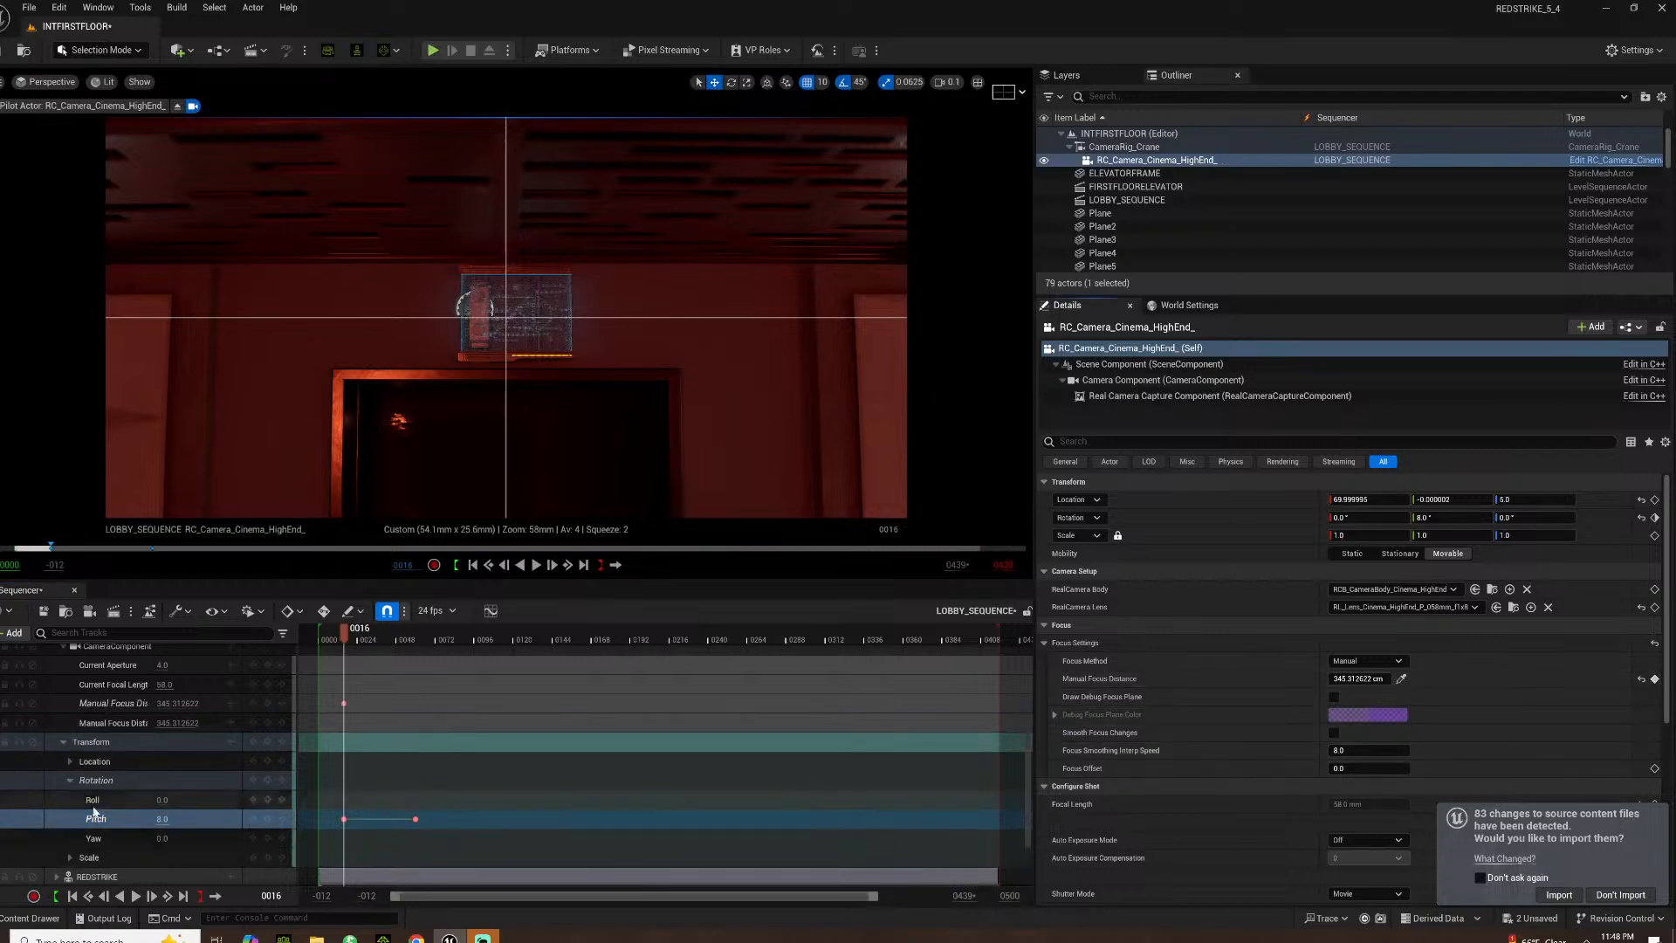
Set the Manual Focus Distance at frame 60 by sampling the scene depth at Redstrike's head, and keyframe it
scroll(210, 824, down, 1)
click(282, 798)
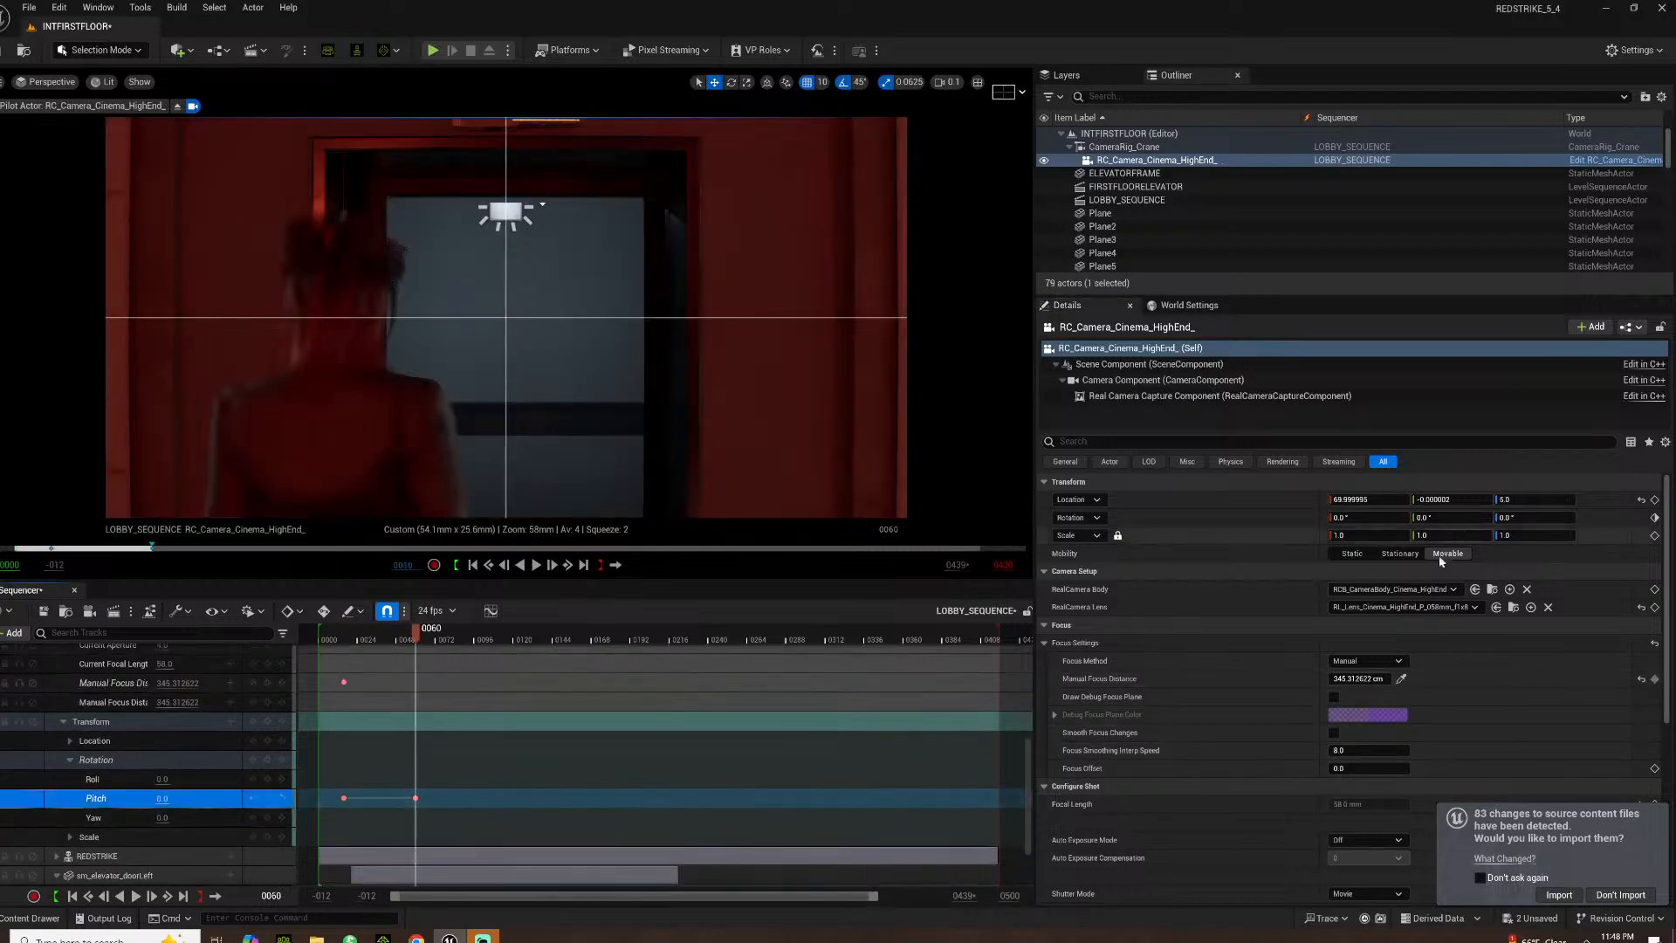
click(1401, 679)
click(357, 279)
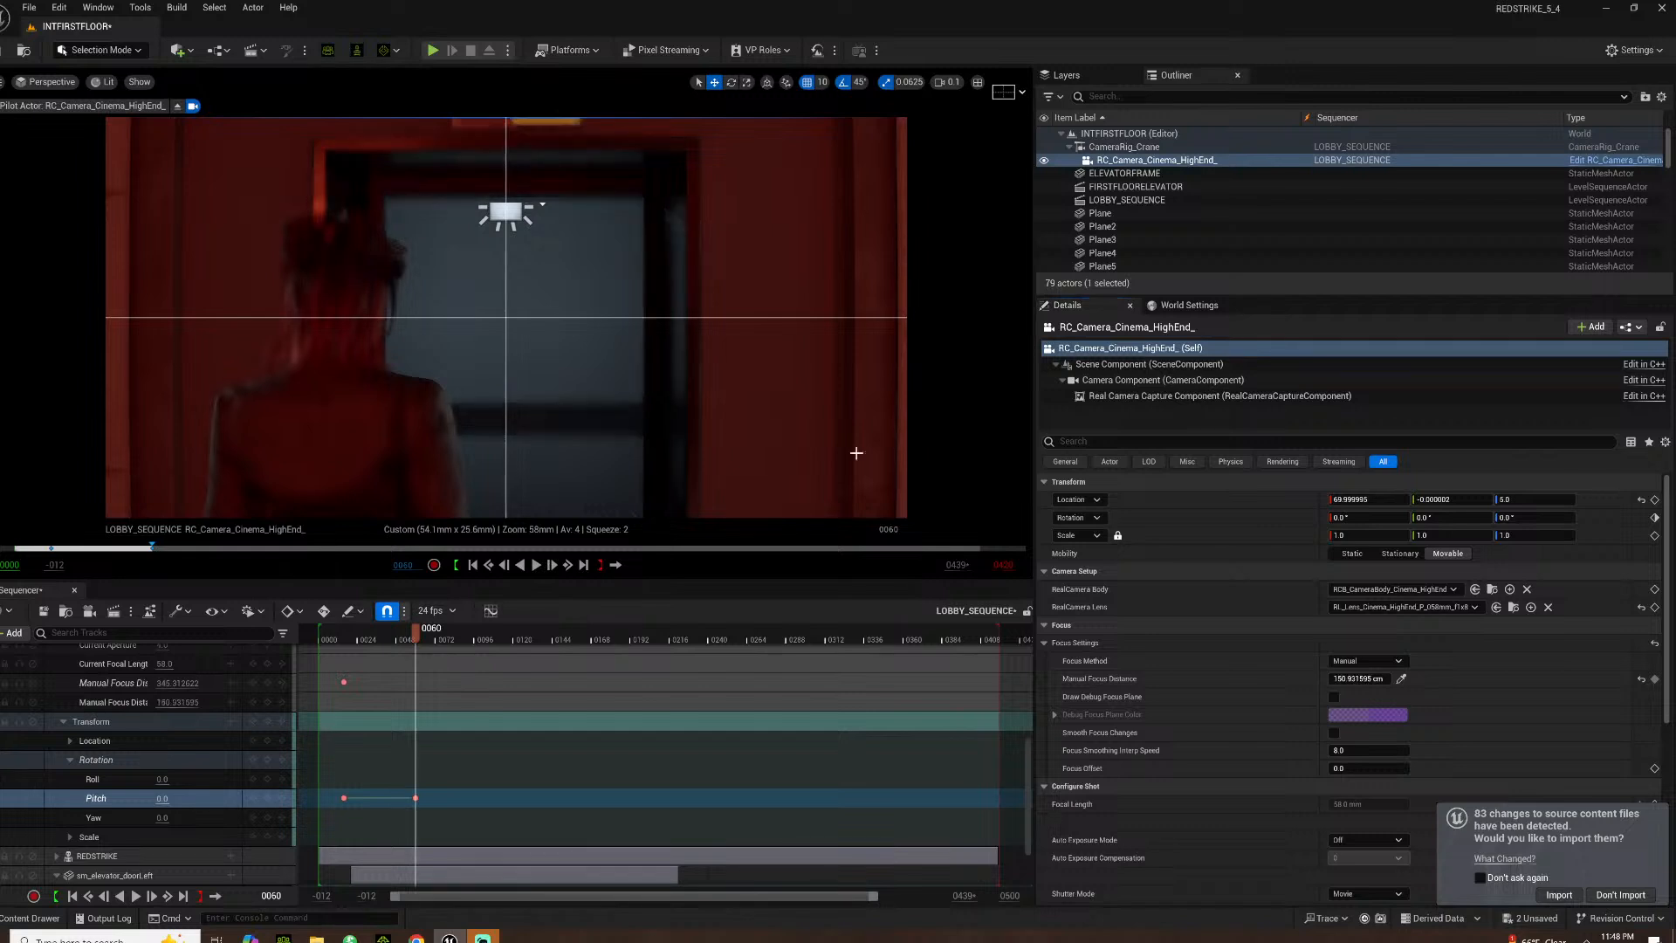
click(1655, 680)
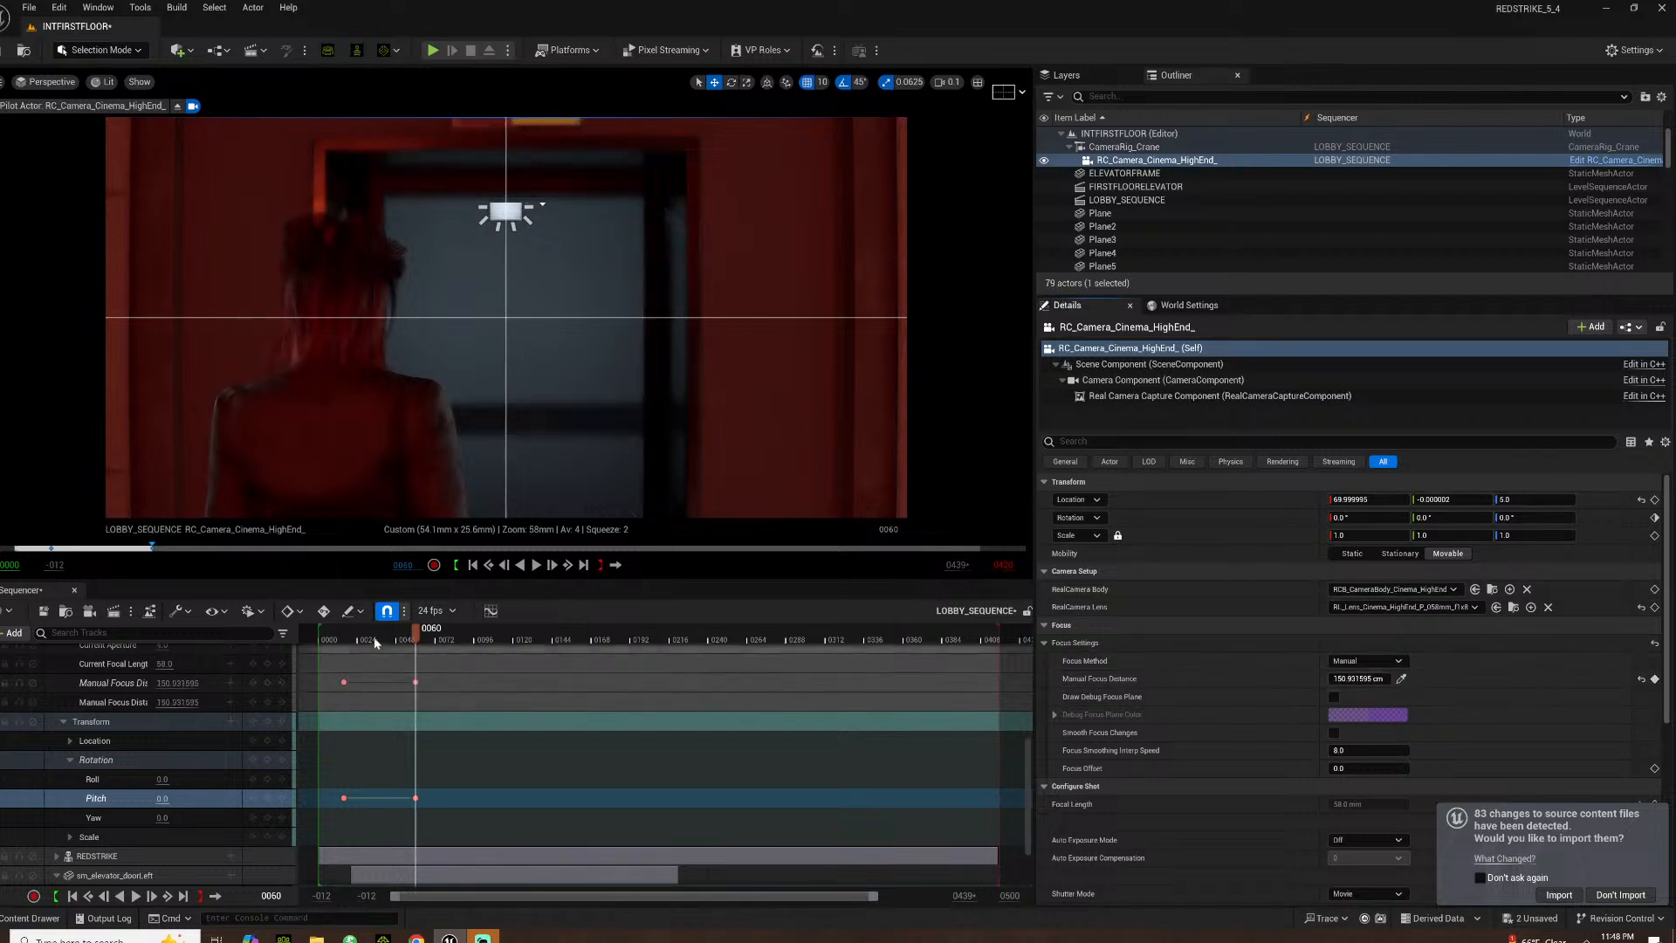
Play the shot from about frame 16 to review the focus pull, and return to the focus keyframe at frame 60
click(343, 636)
key(space)
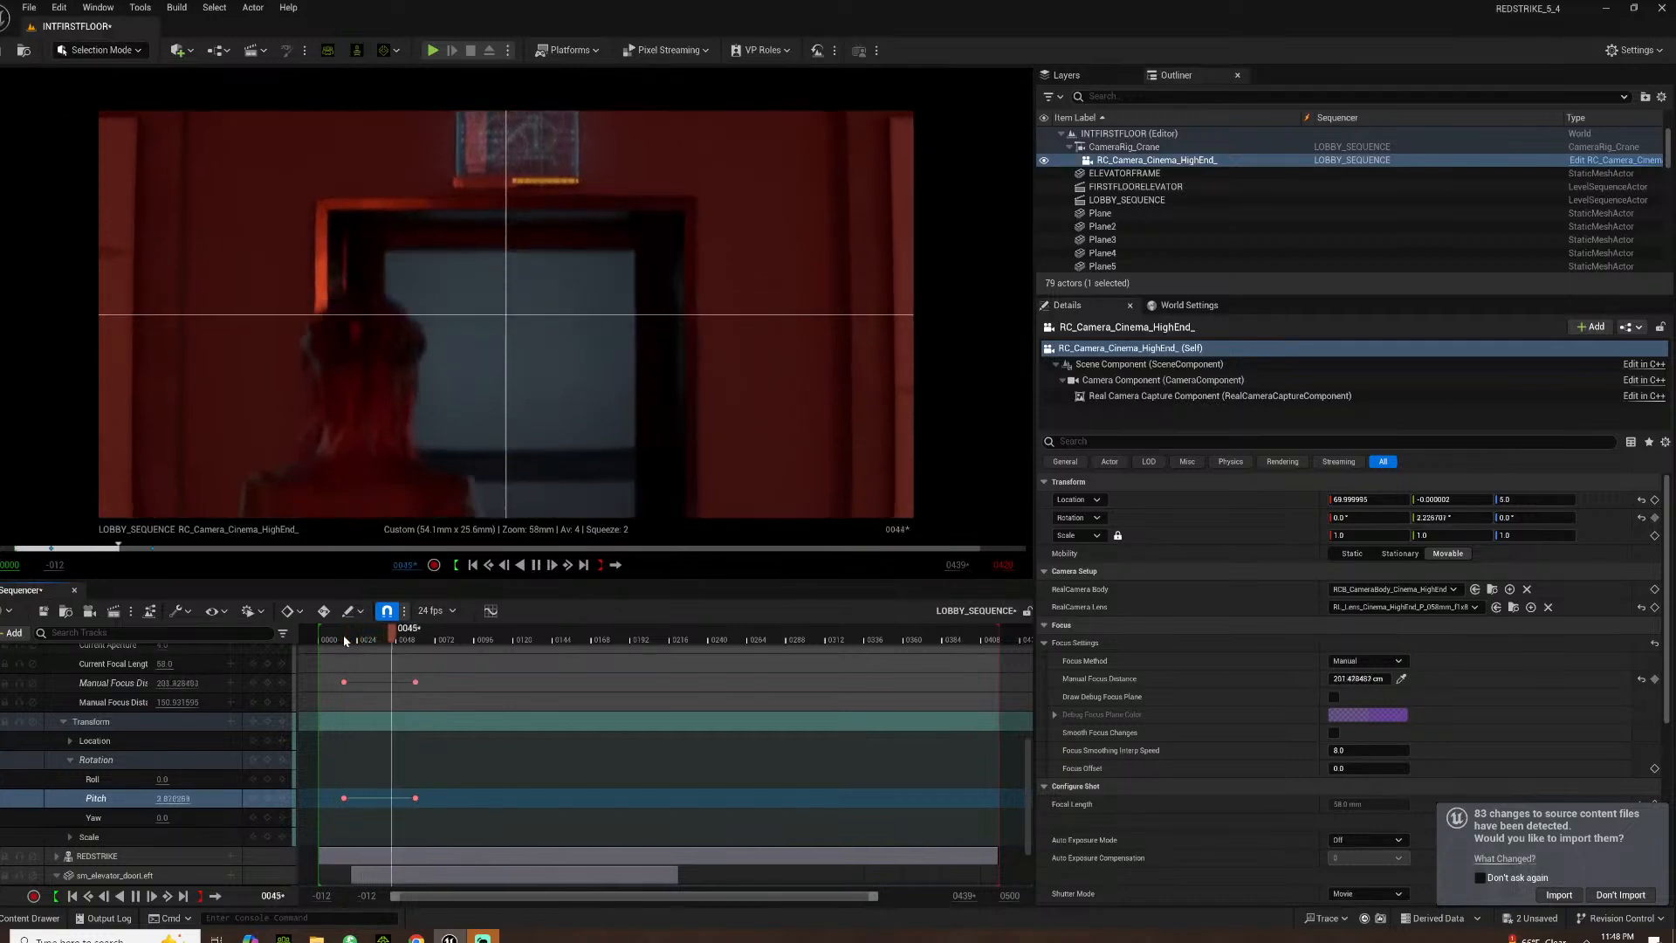
key(space)
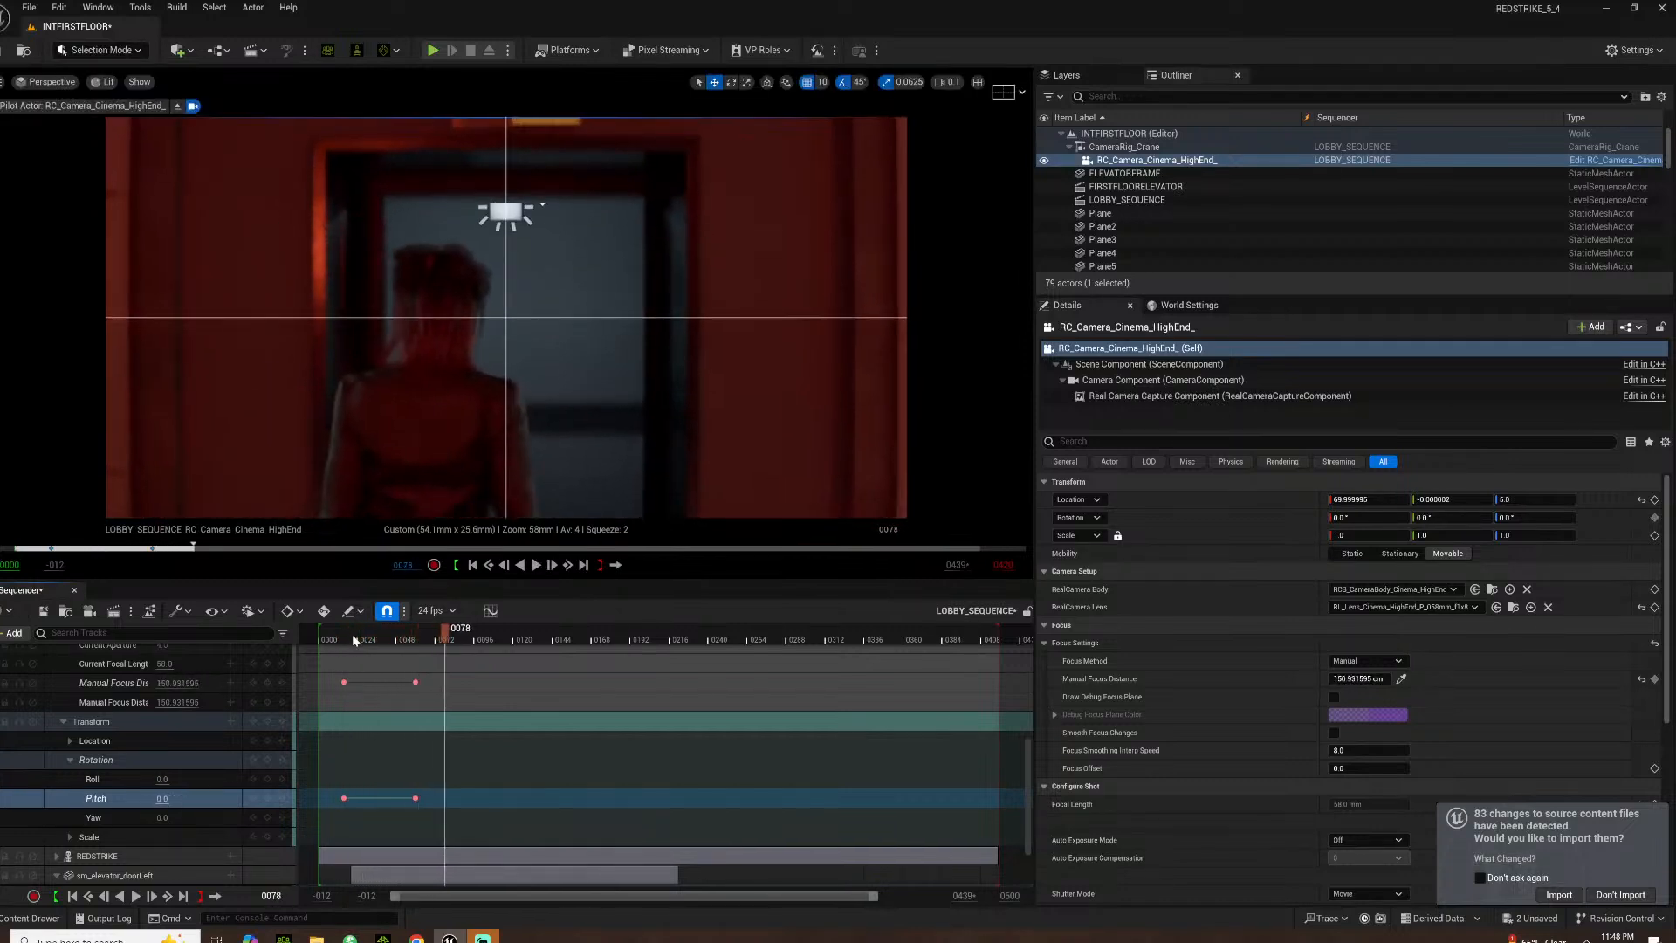
click(253, 683)
Switch the viewport's composition overlay to the 3x3 grid to help frame Redstrike
click(1010, 93)
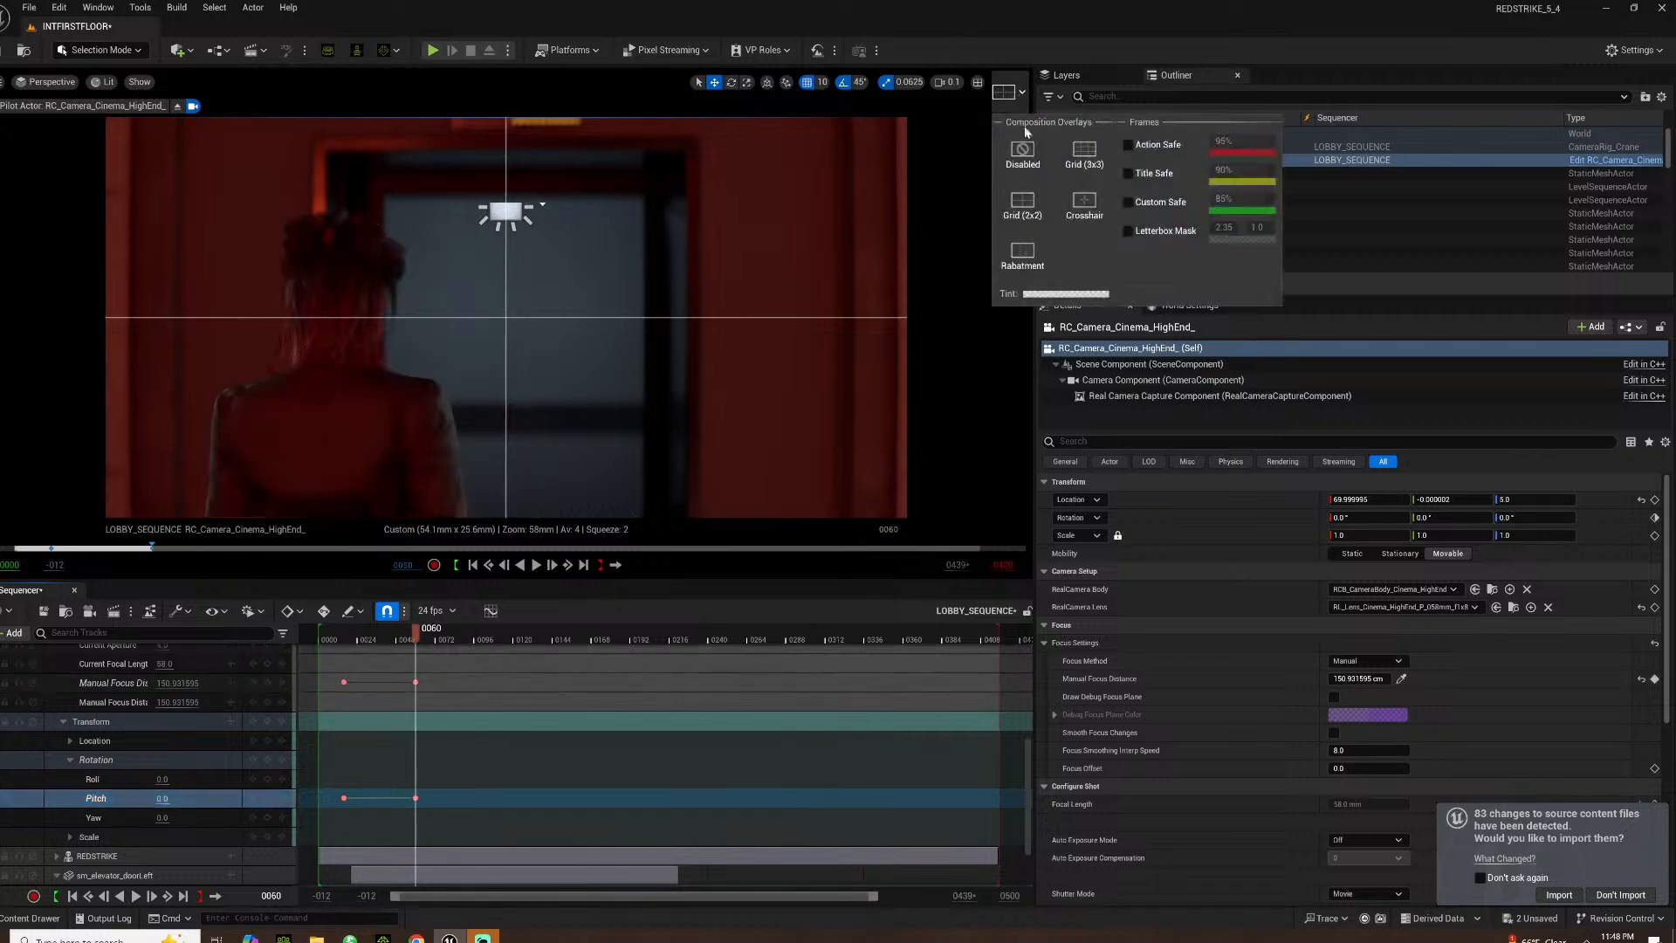
click(1095, 149)
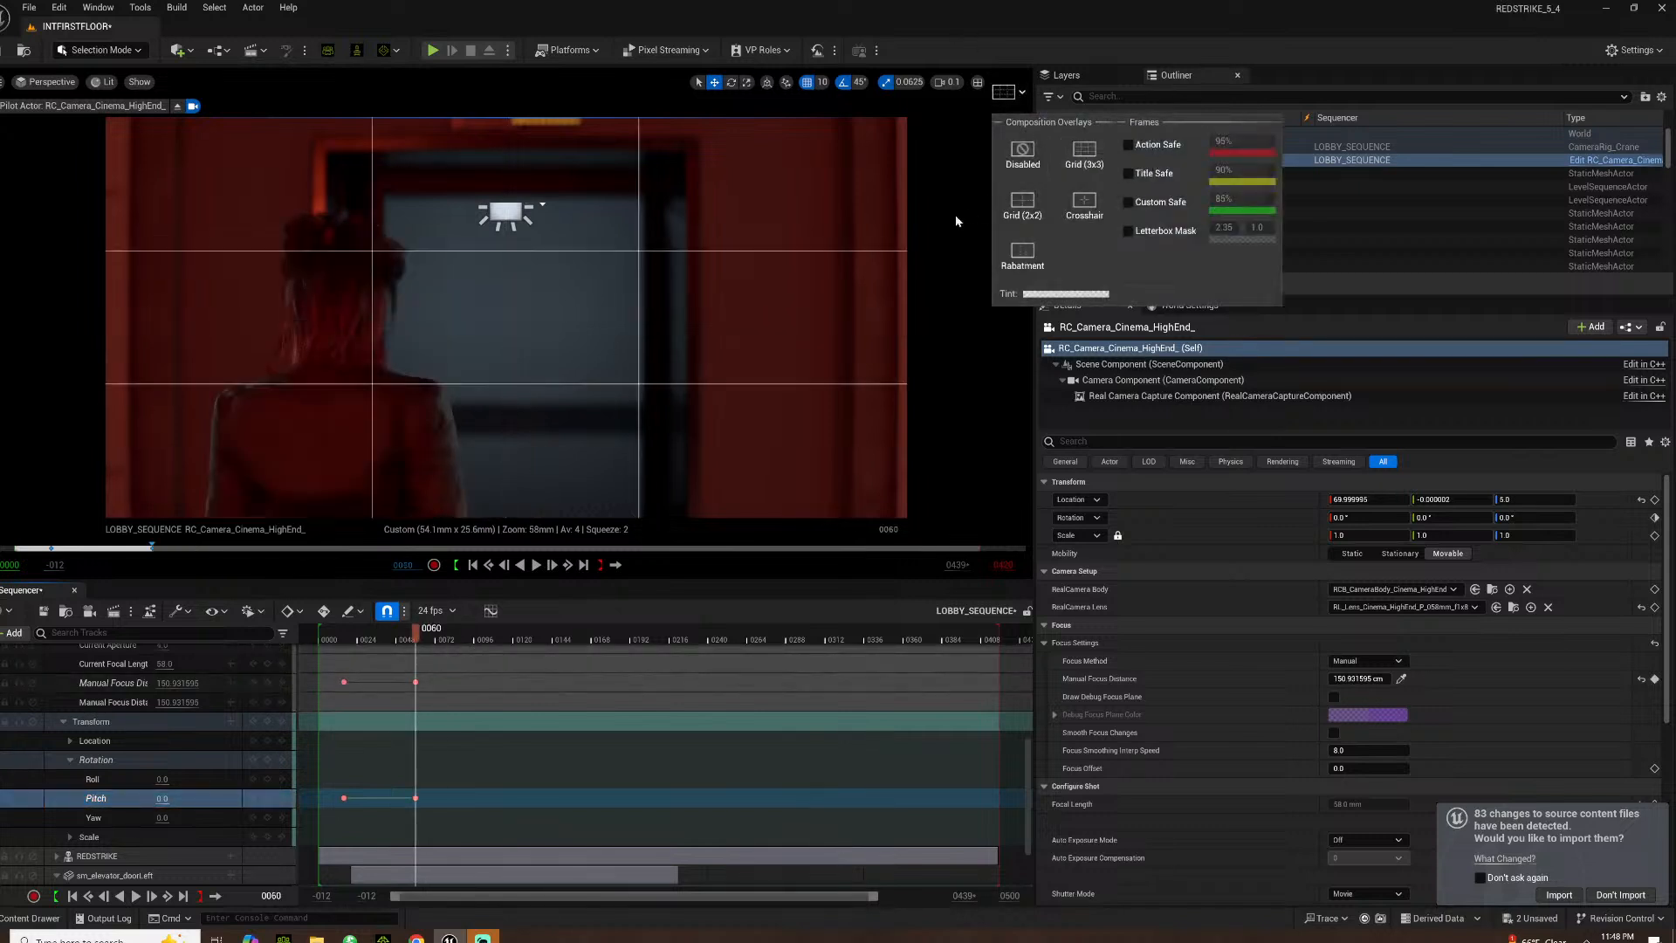
Adjust the CameraRig_Crane's Crane Pitch keyframe at frame 60 to 43 degrees, framing Redstrike against the grid
scroll(187, 790, up, 5)
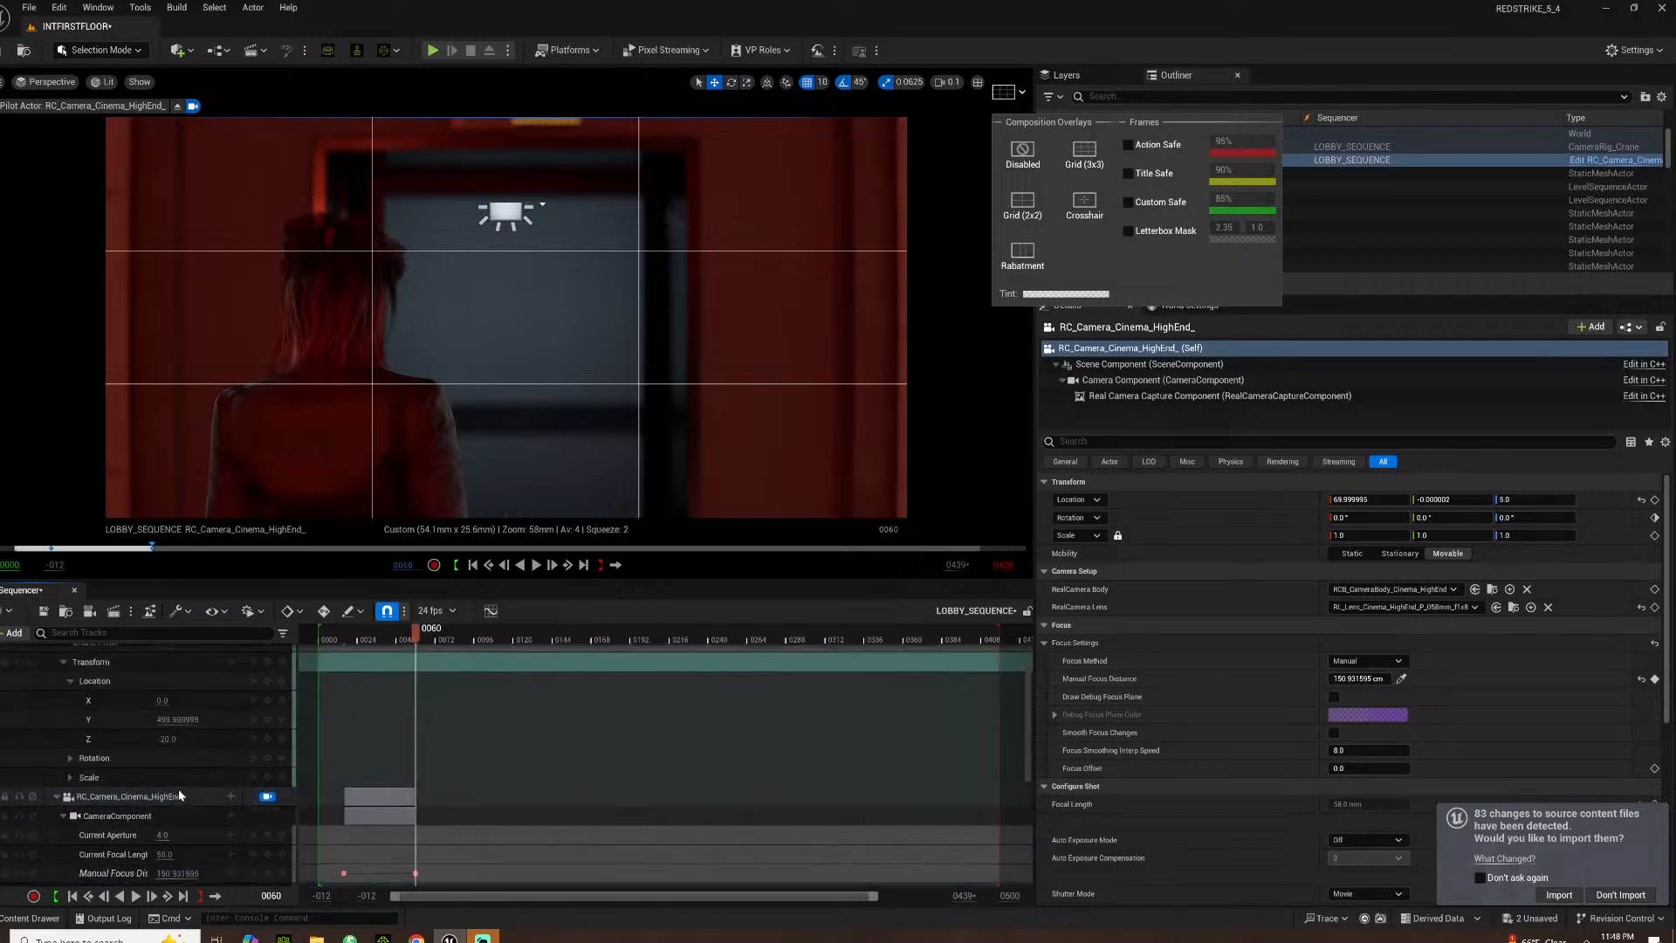
scroll(159, 747, down, 2)
scroll(161, 748, up, 2)
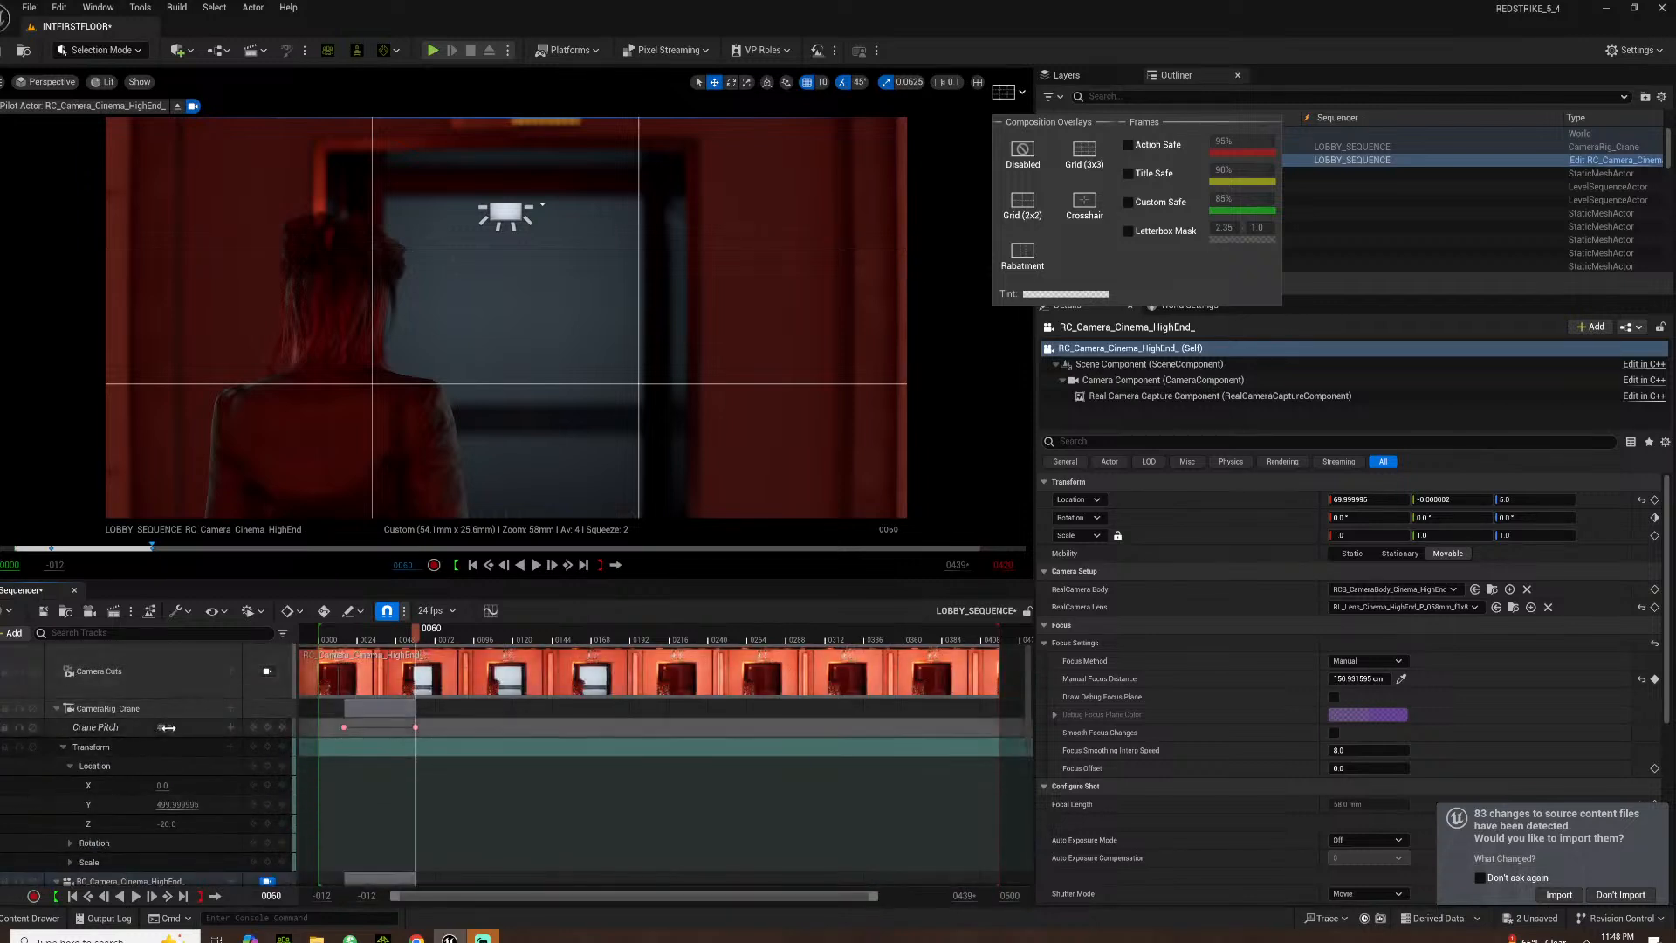
click(163, 728)
text(45)
key(Return)
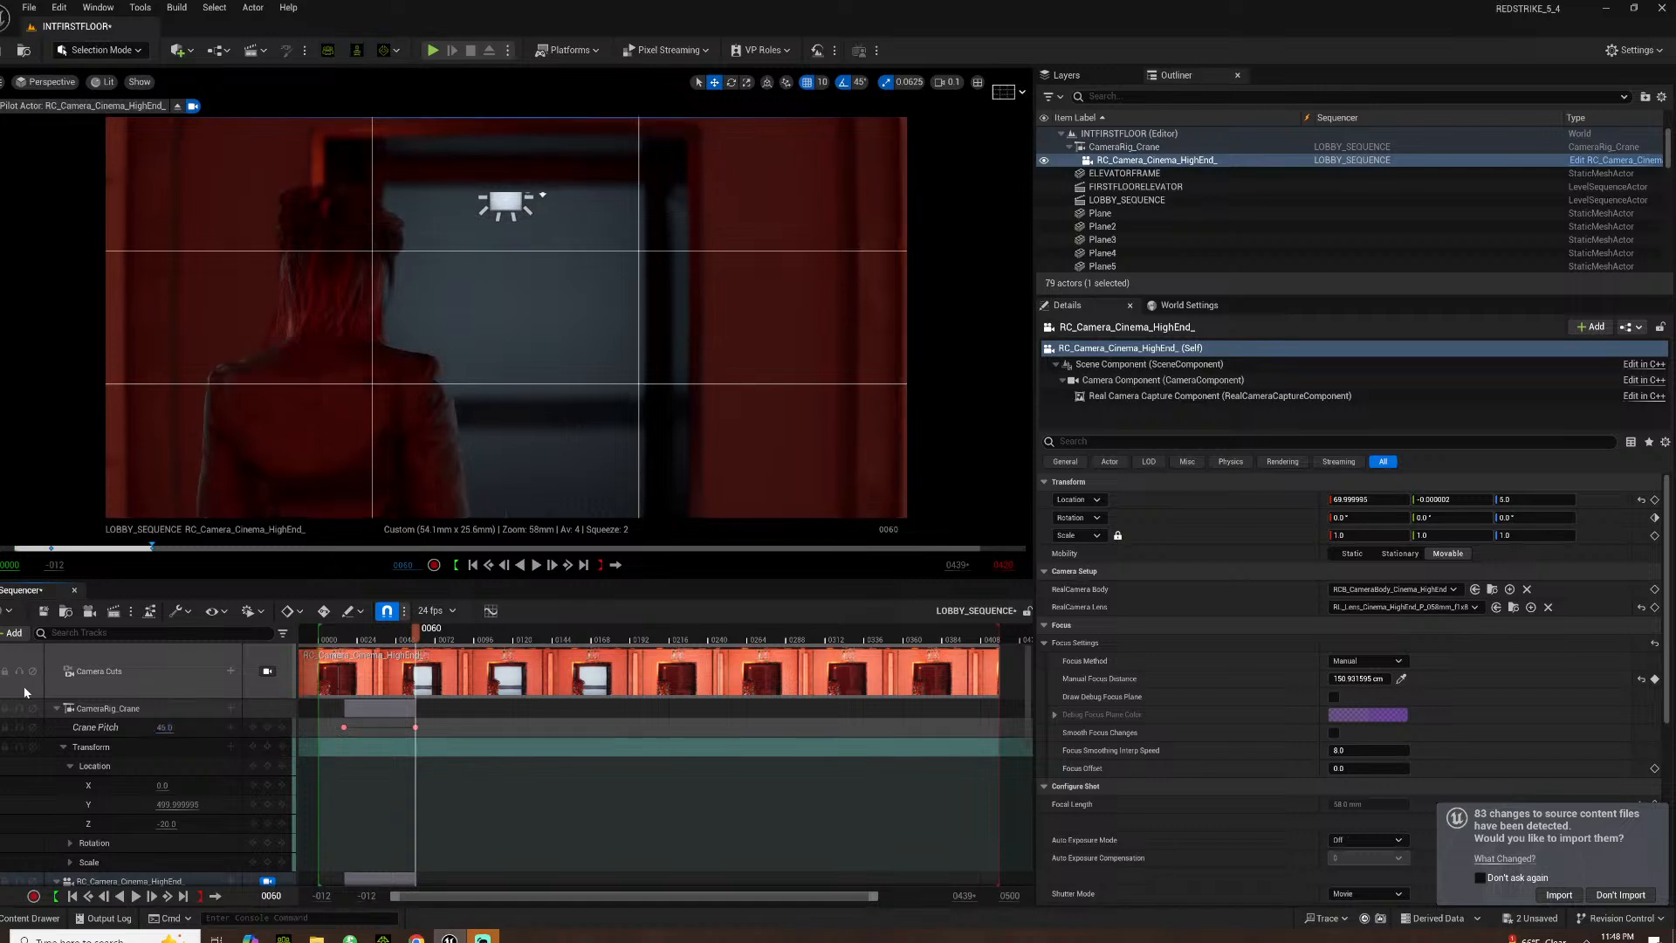
click(171, 728)
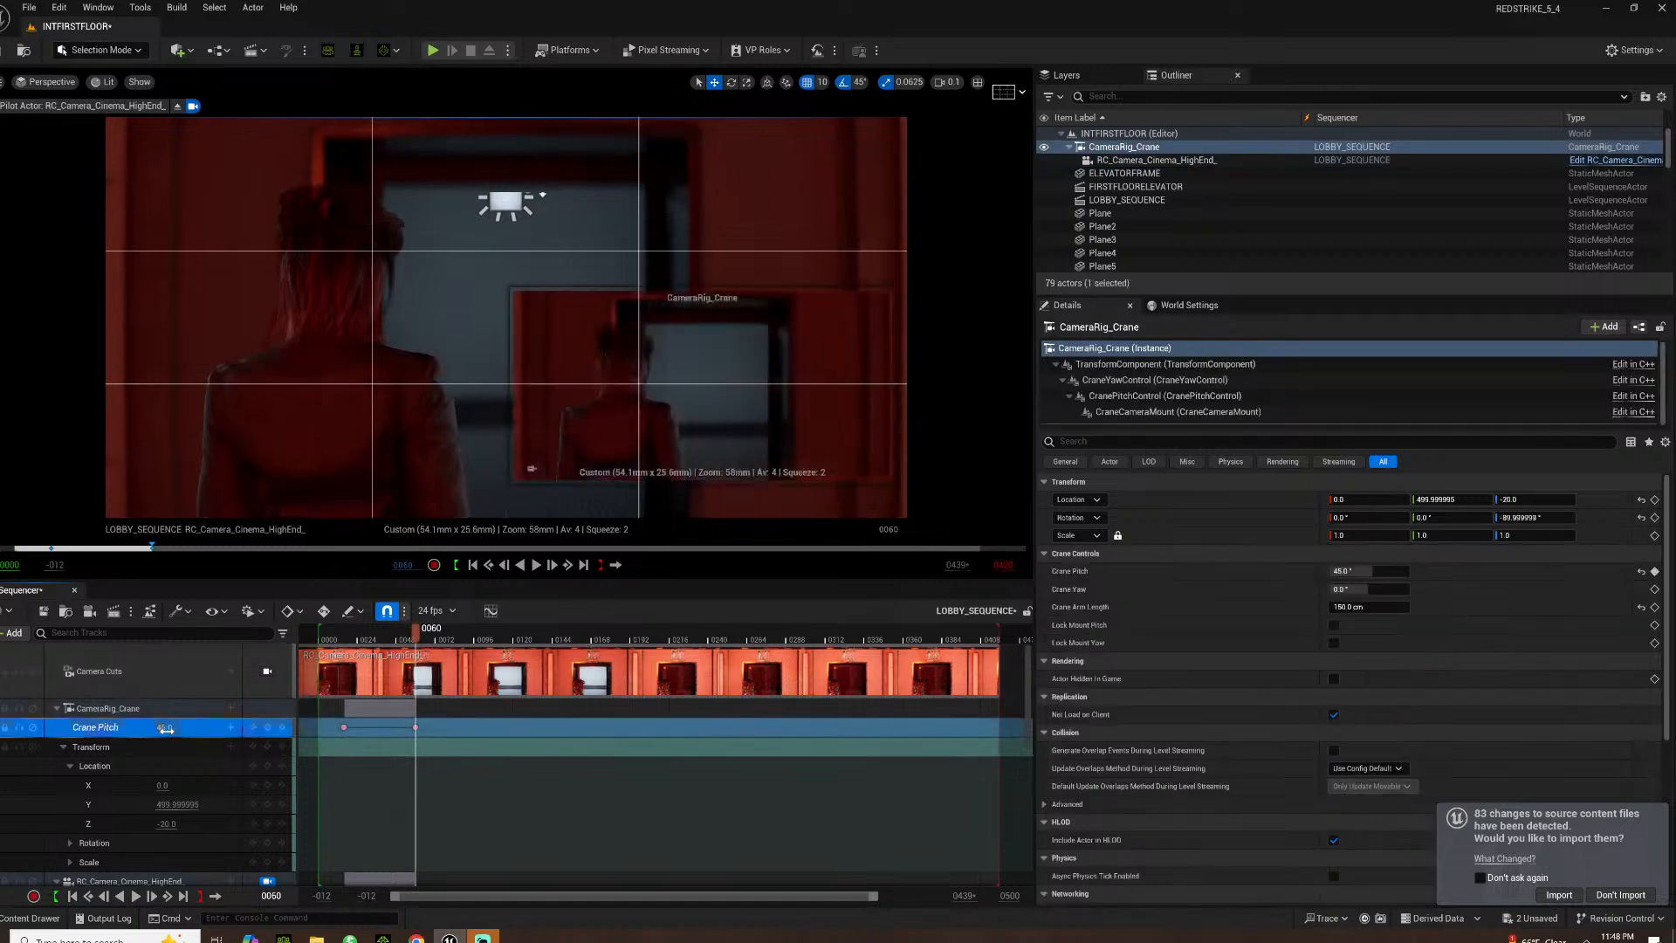
text(40)
key(Return)
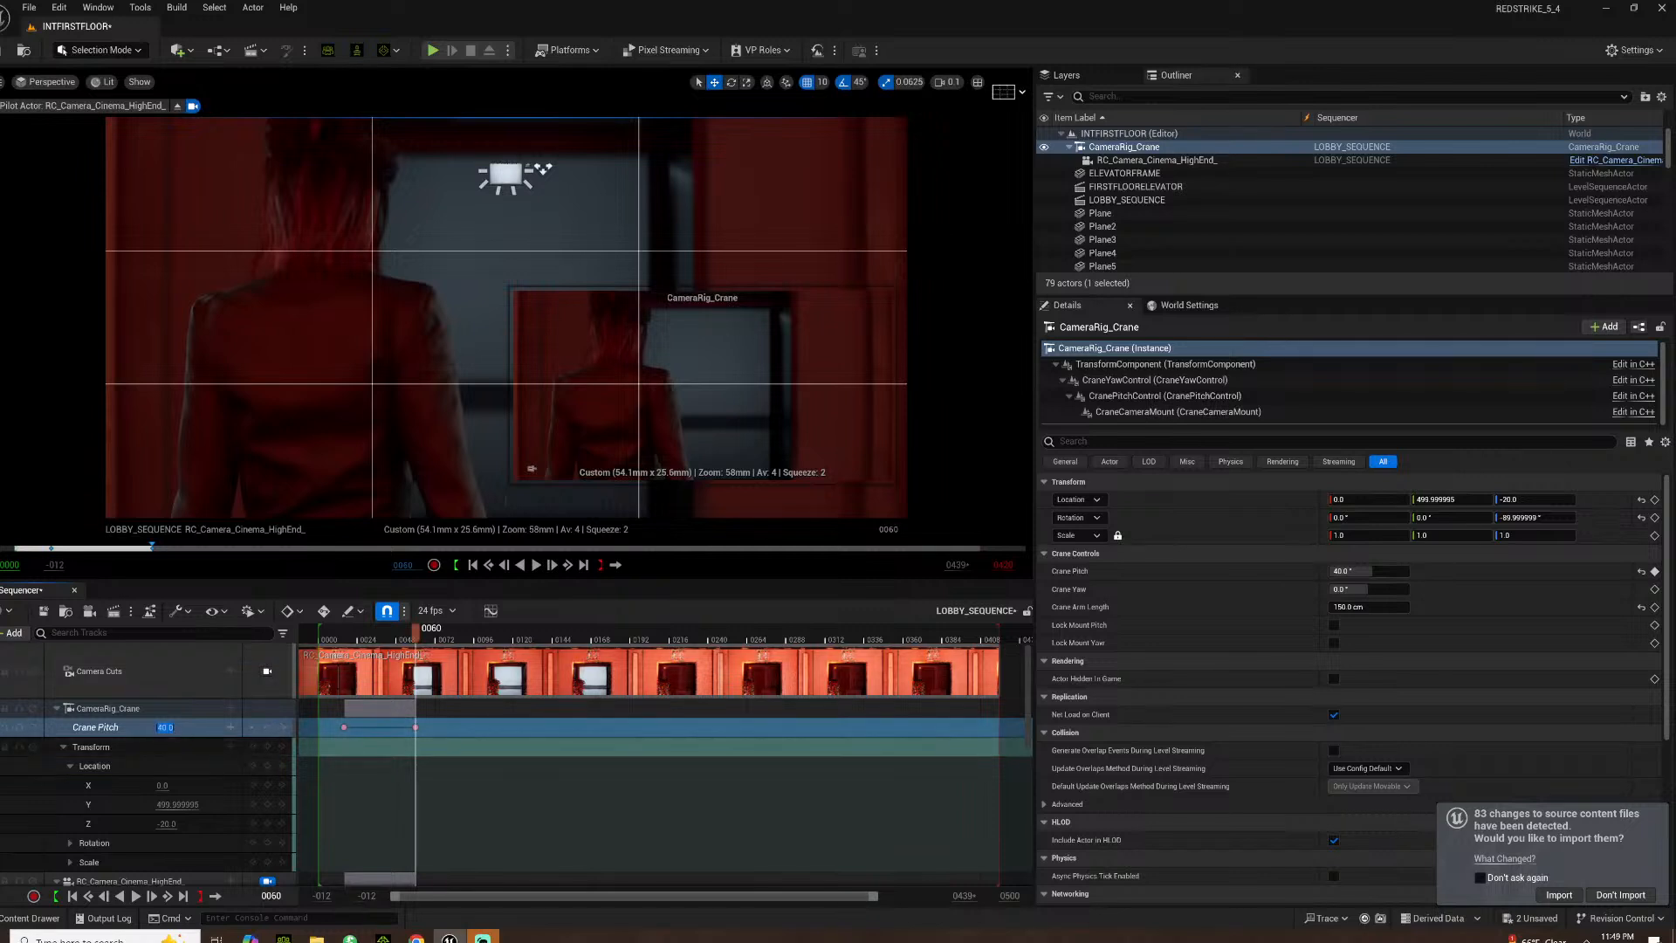
drag(159, 727, 166, 727)
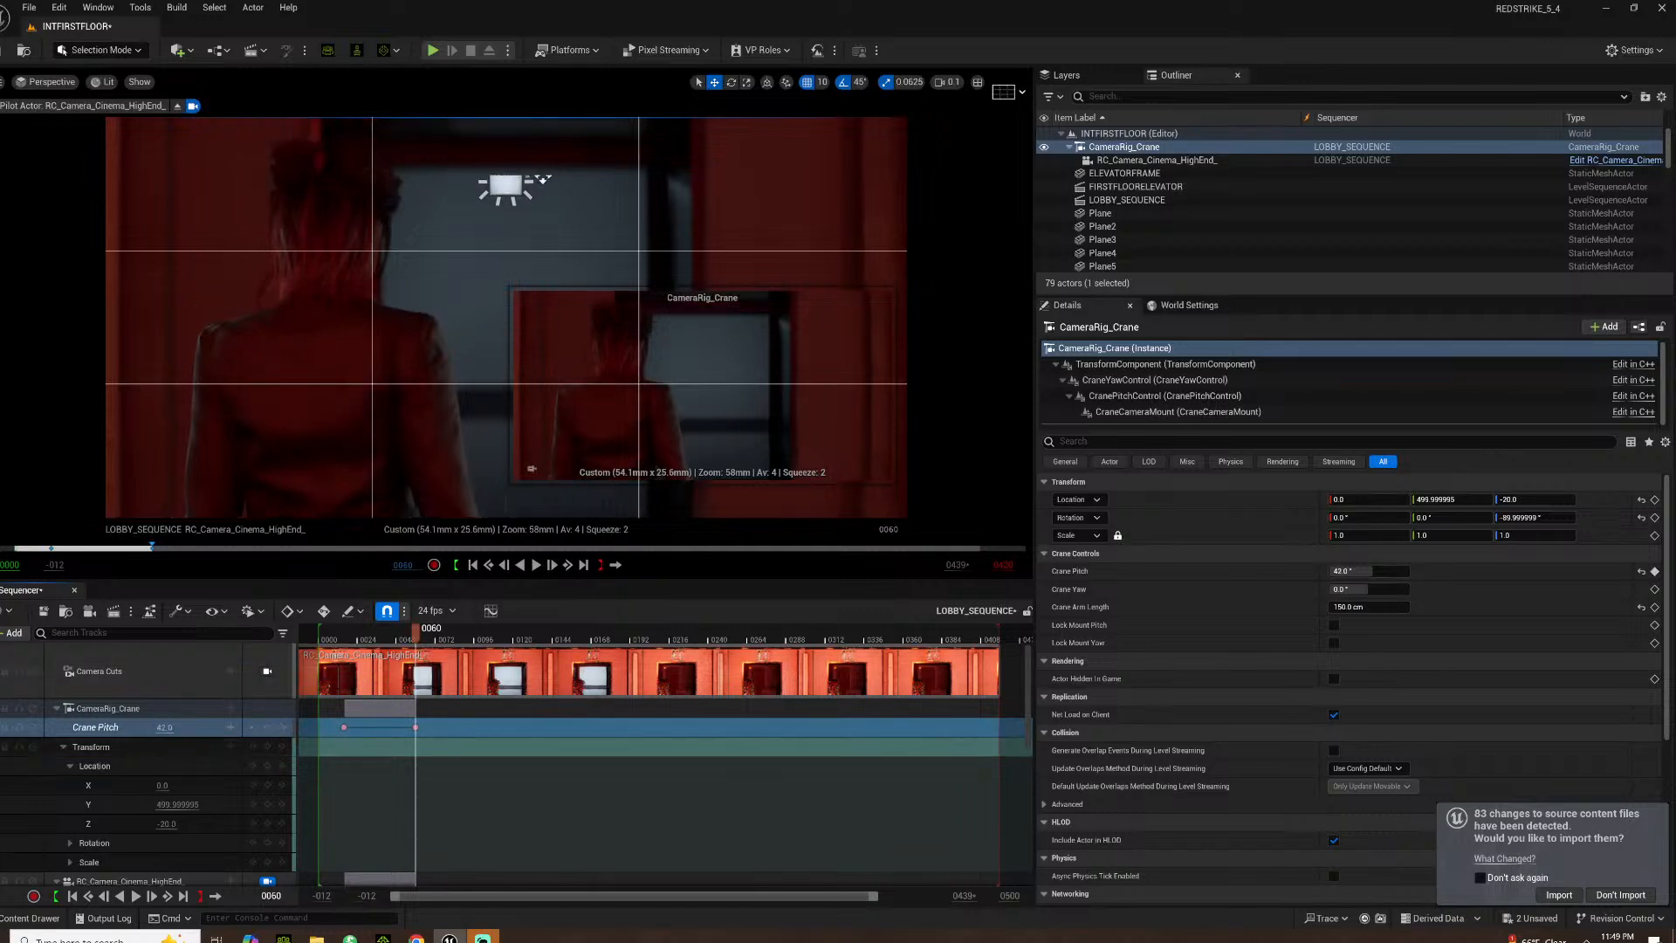
click(162, 727)
key(Return)
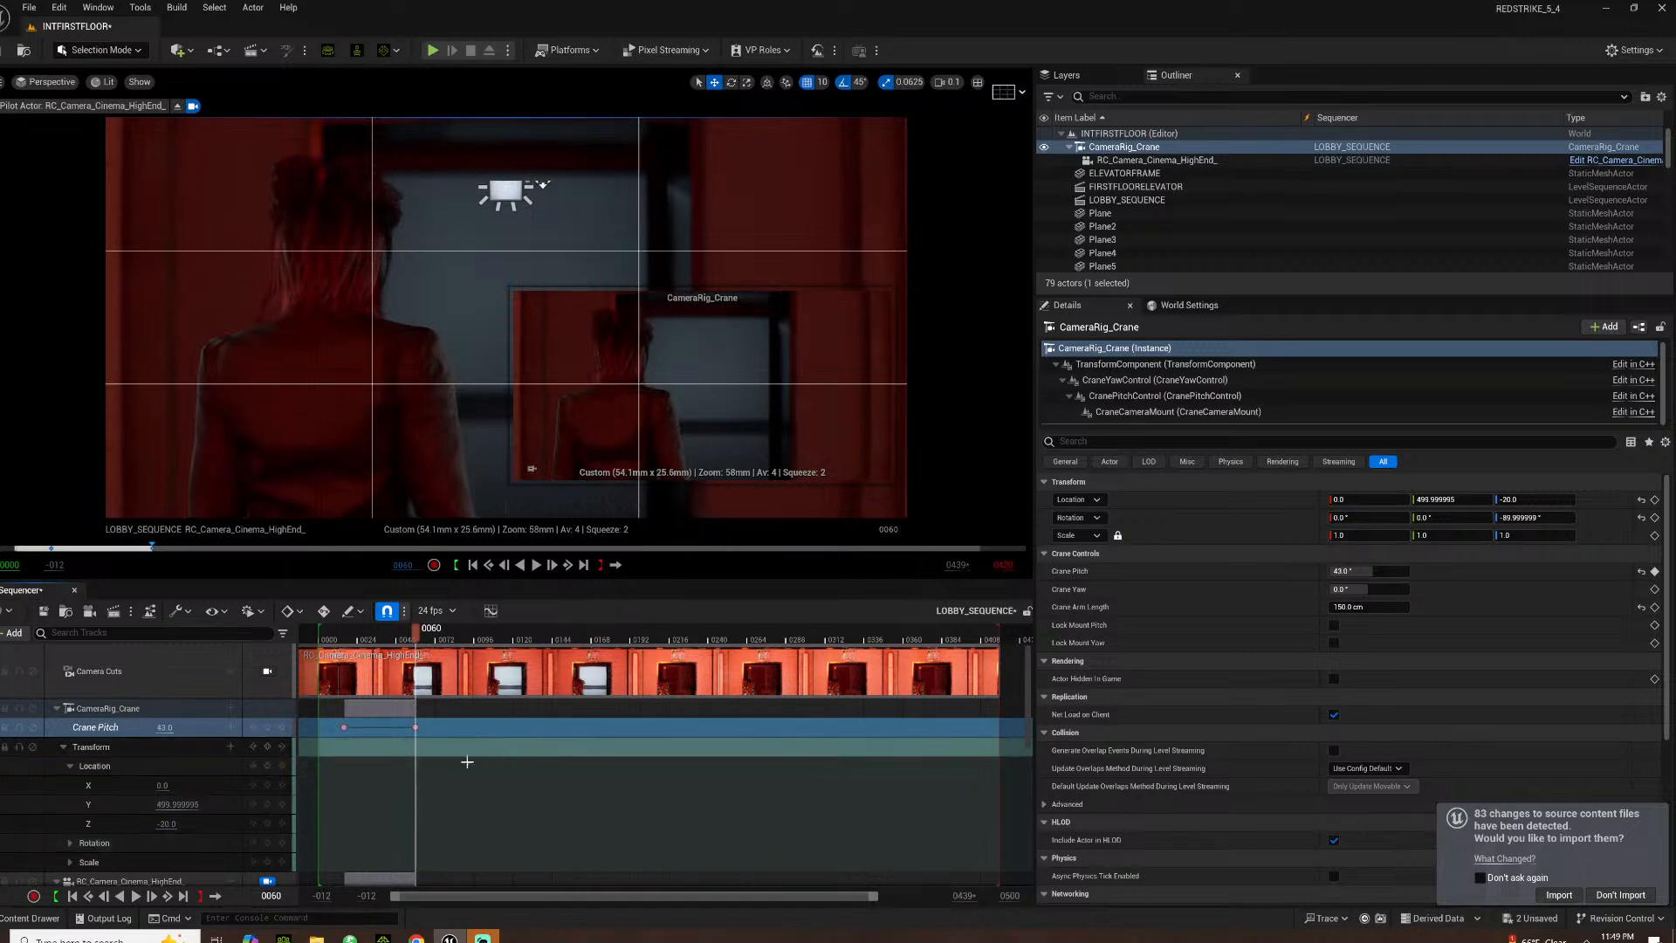
Play the sequence from about frame 14 to frame 71 to review the adjusted crane move
click(340, 644)
key(space)
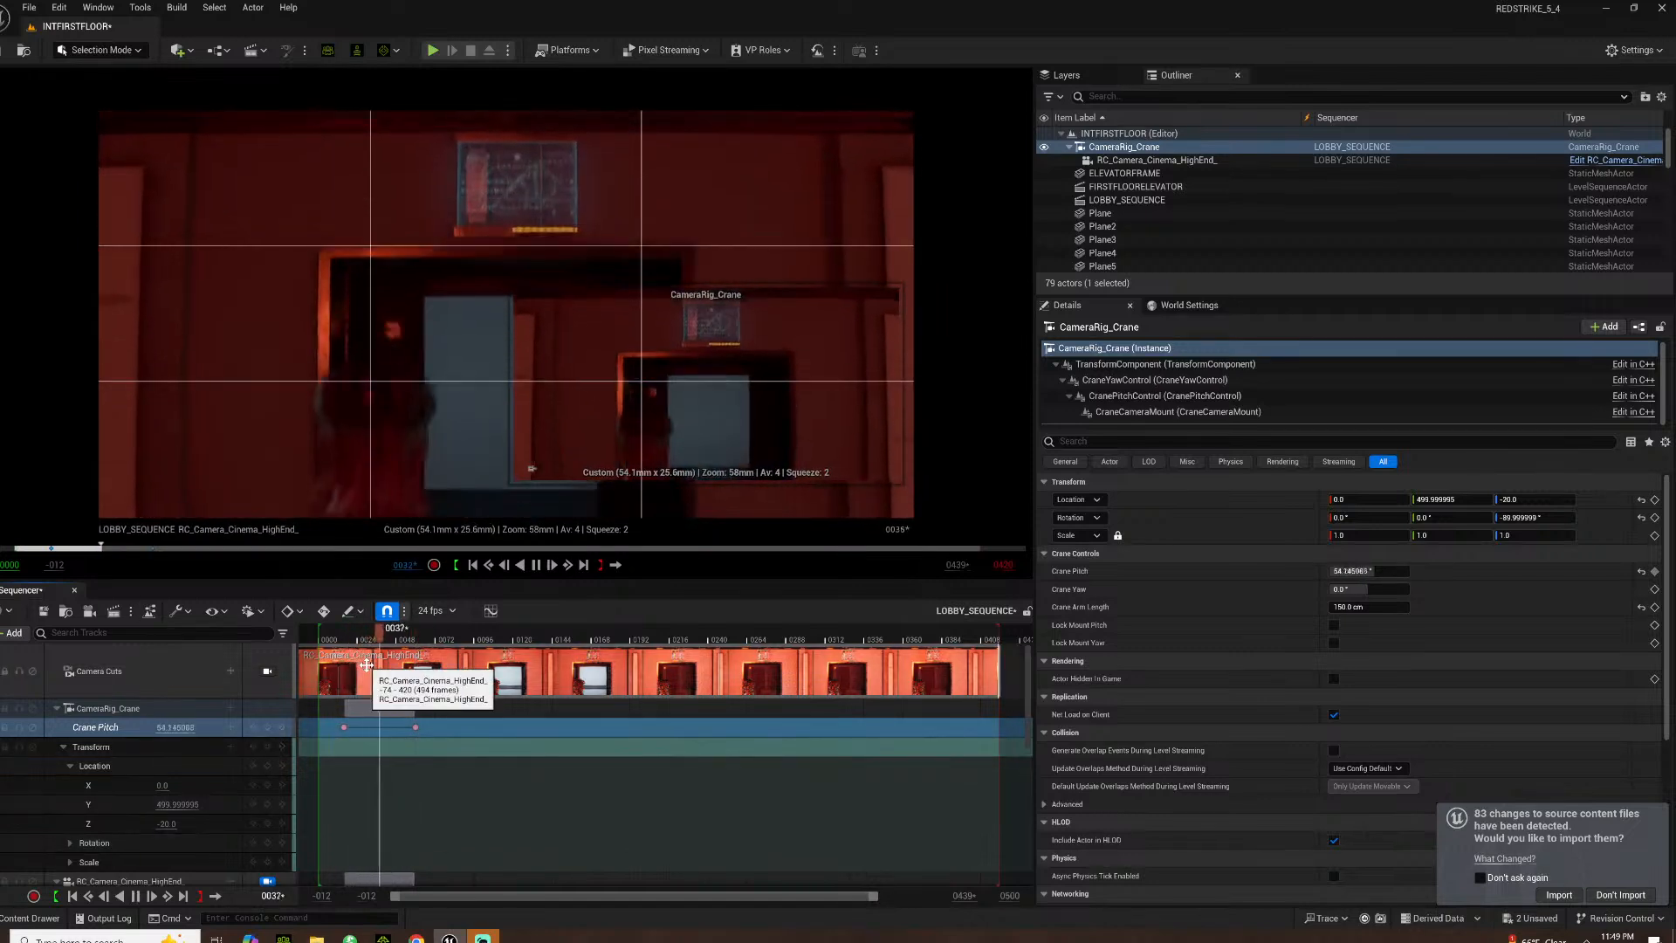
key(space)
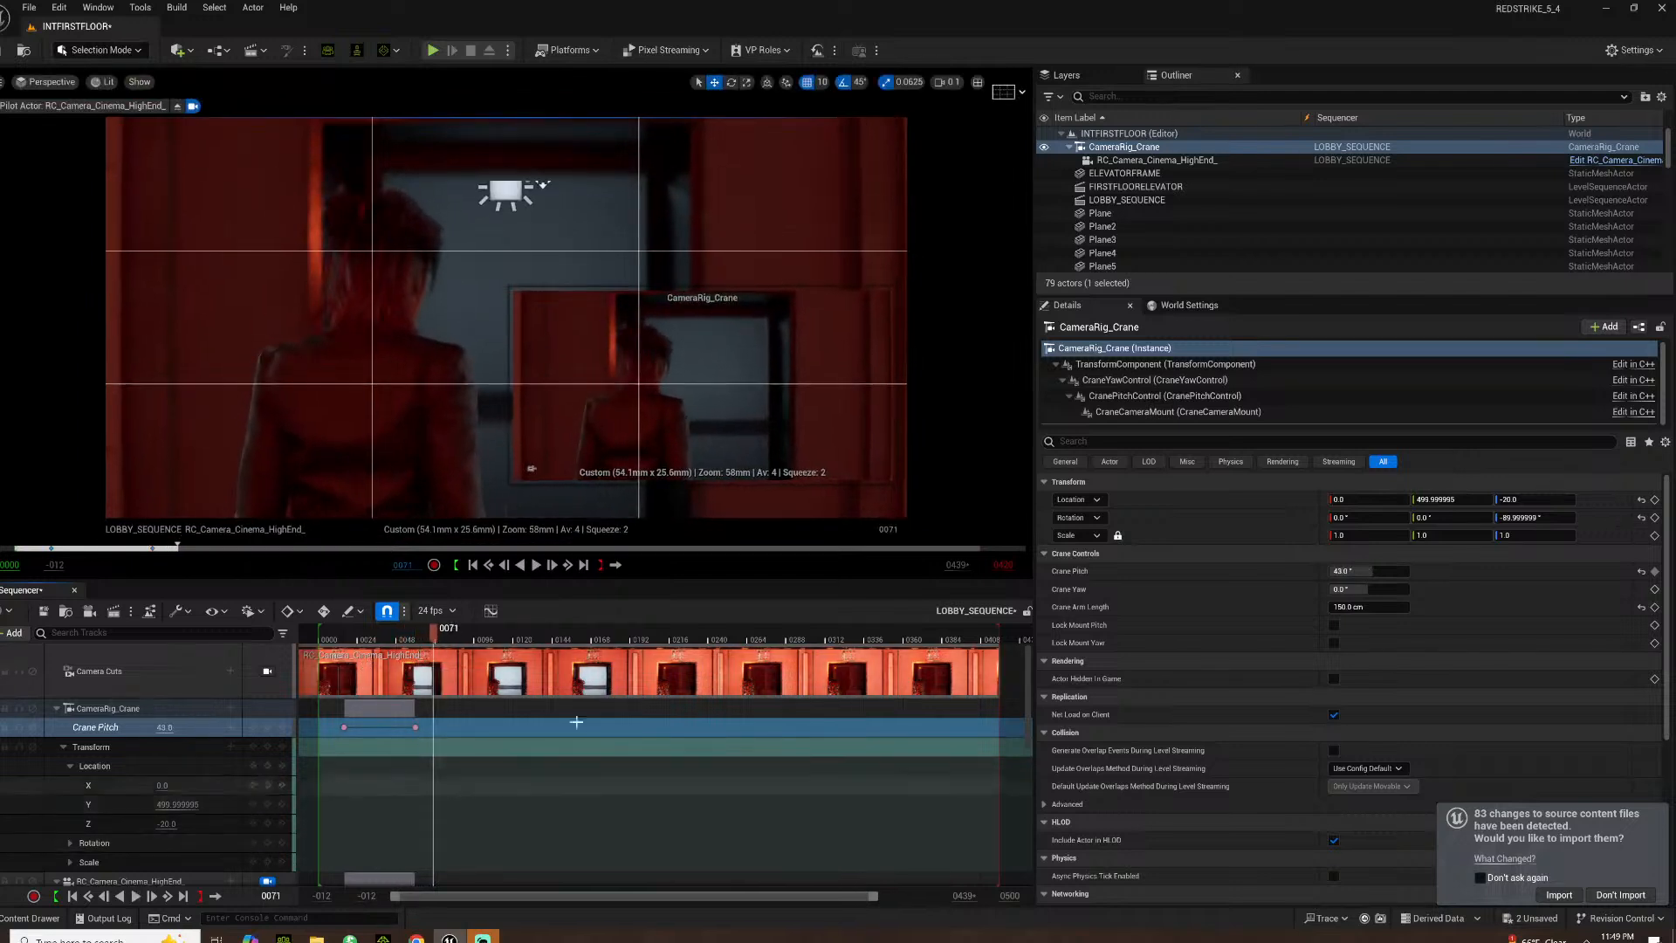
Try a Crane Arm Length of about 183 cm, undo it, and keyframe the current Crane Pitch at frame 71
mouse_move(1362, 607)
mouse_down()
mouse_move(1397, 606)
mouse_move(1382, 607)
mouse_up()
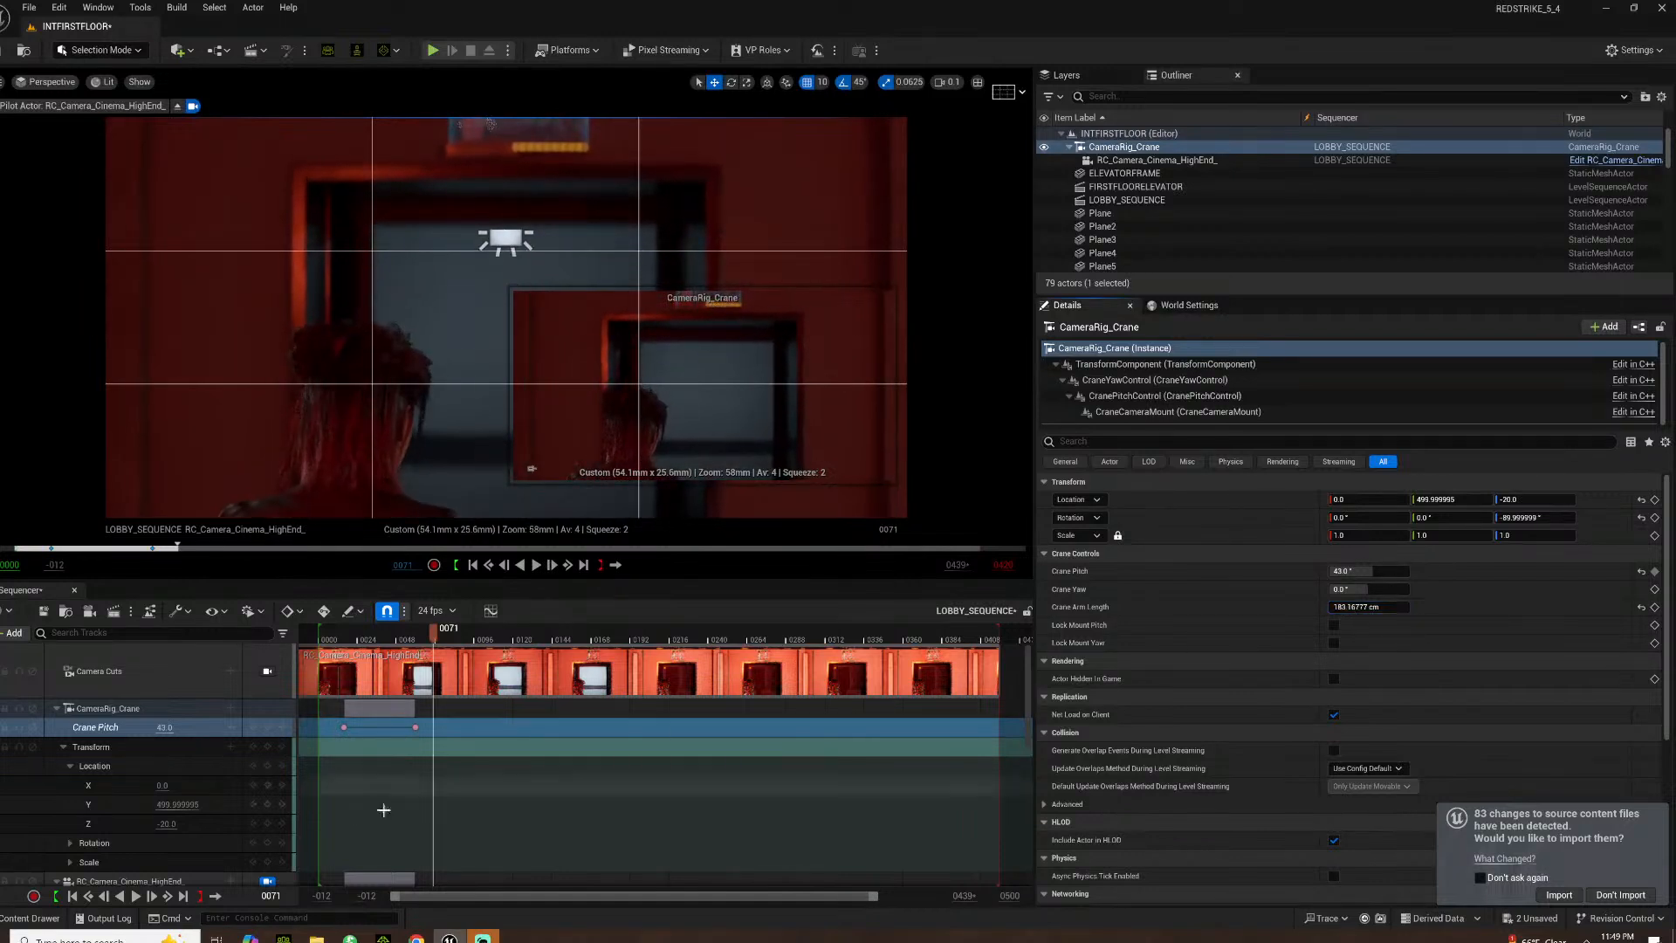
key(ctrl+z)
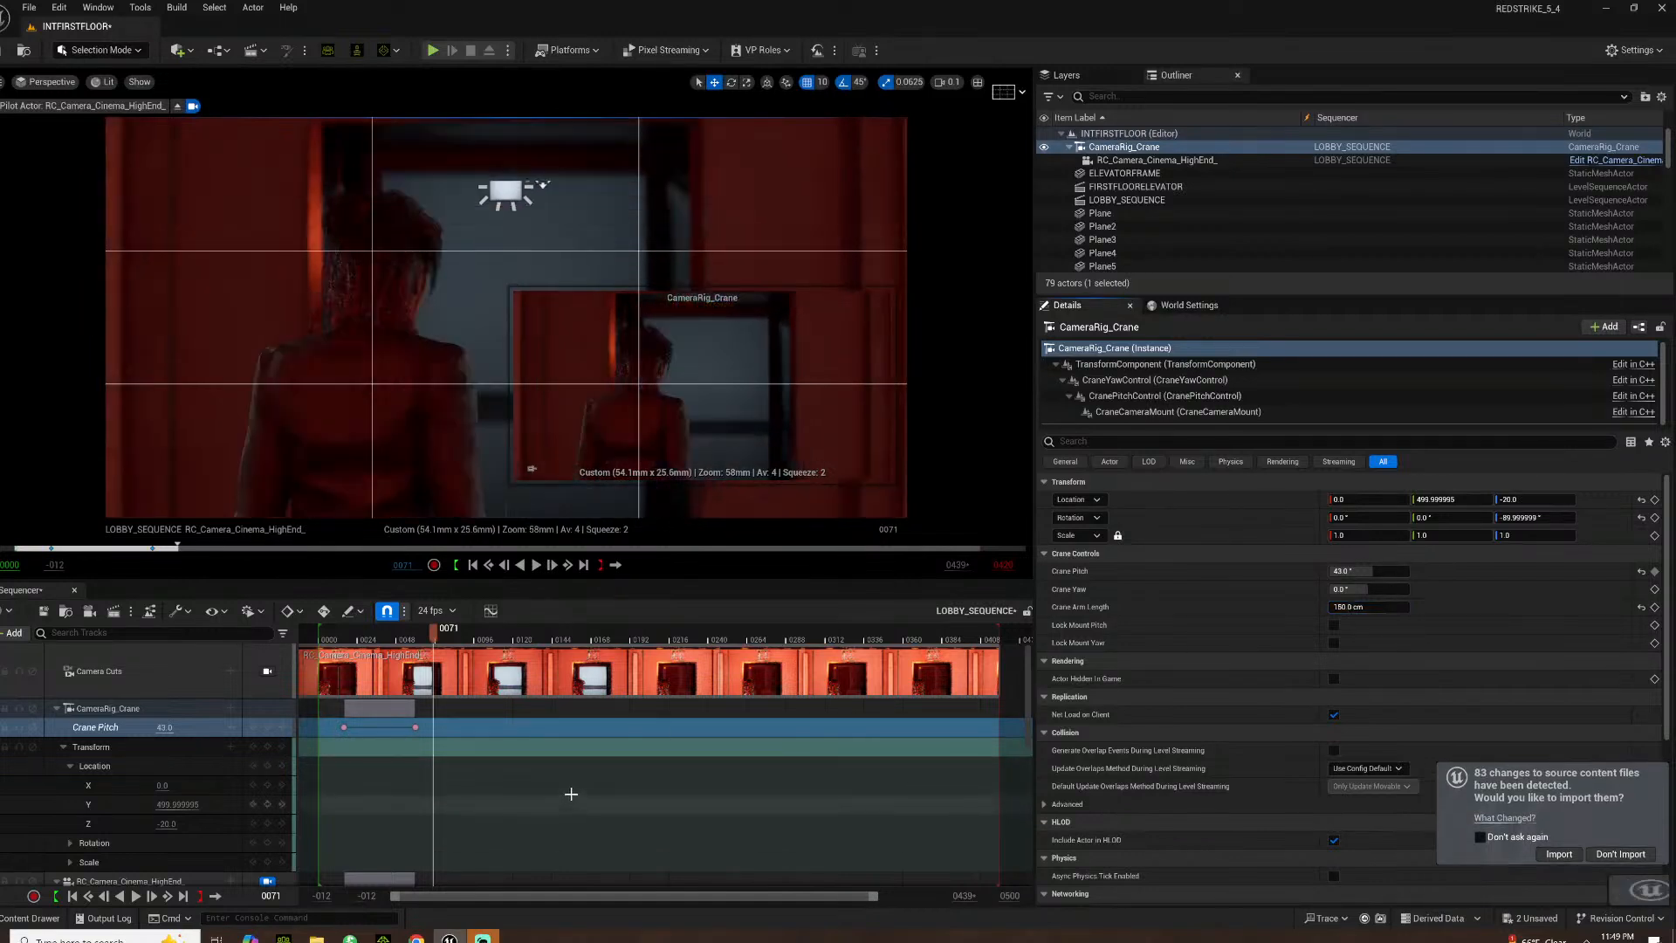
click(268, 728)
Keyframe a Crane Pitch of 22 degrees at frame 111
drag(438, 635, 499, 635)
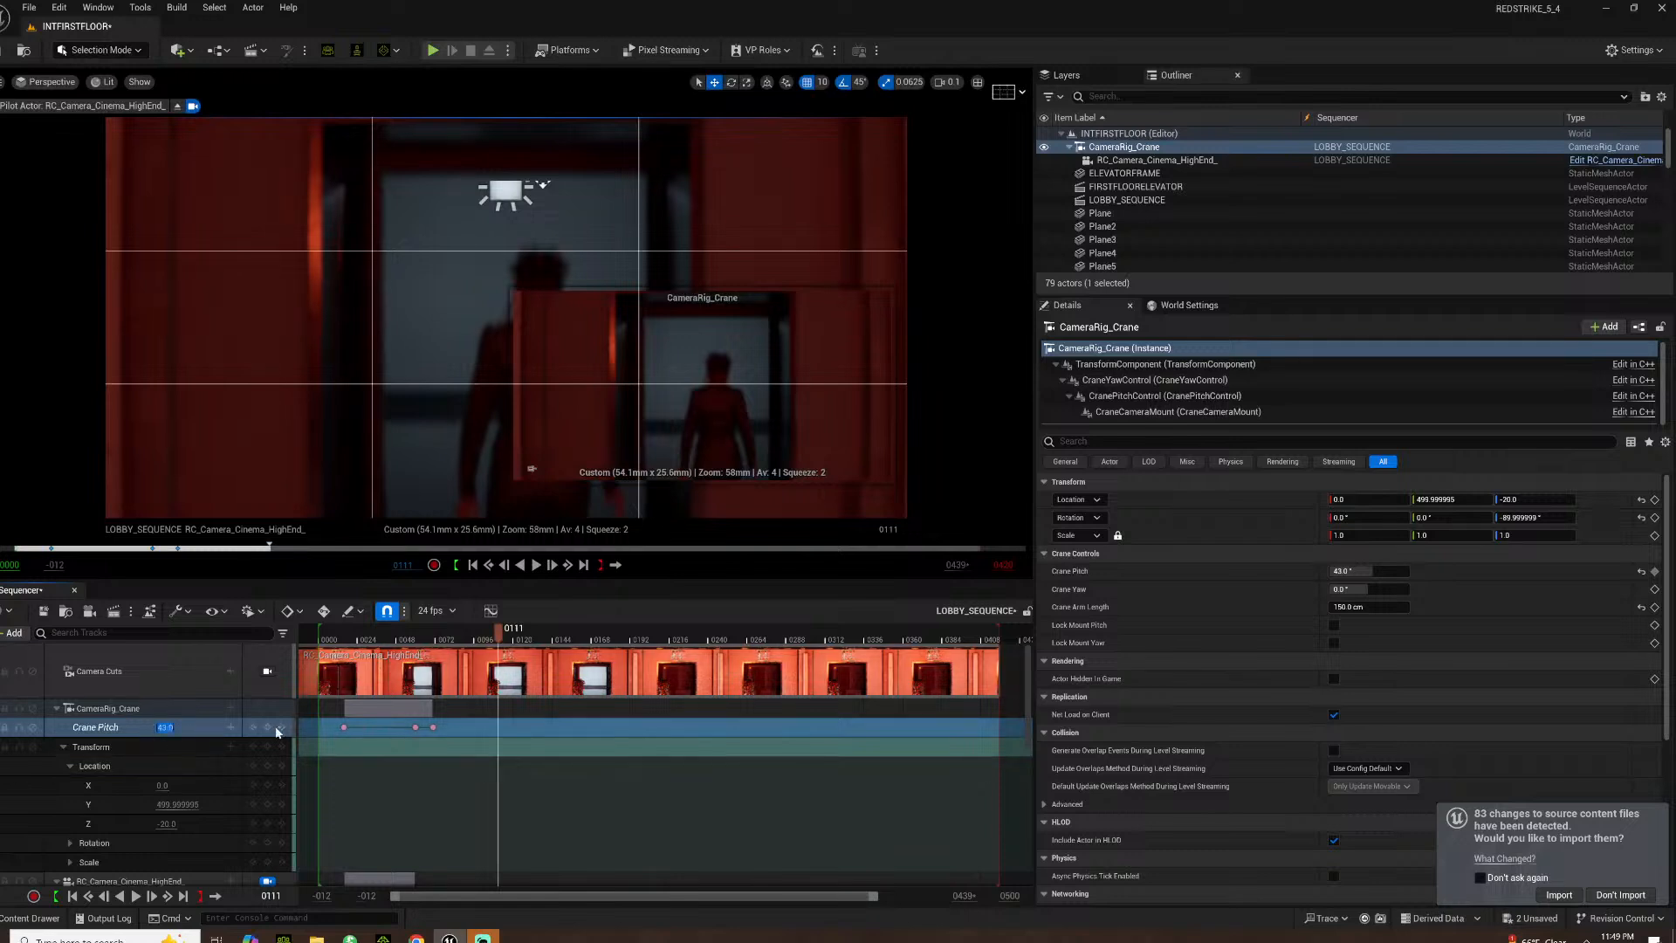
text(22)
key(Return)
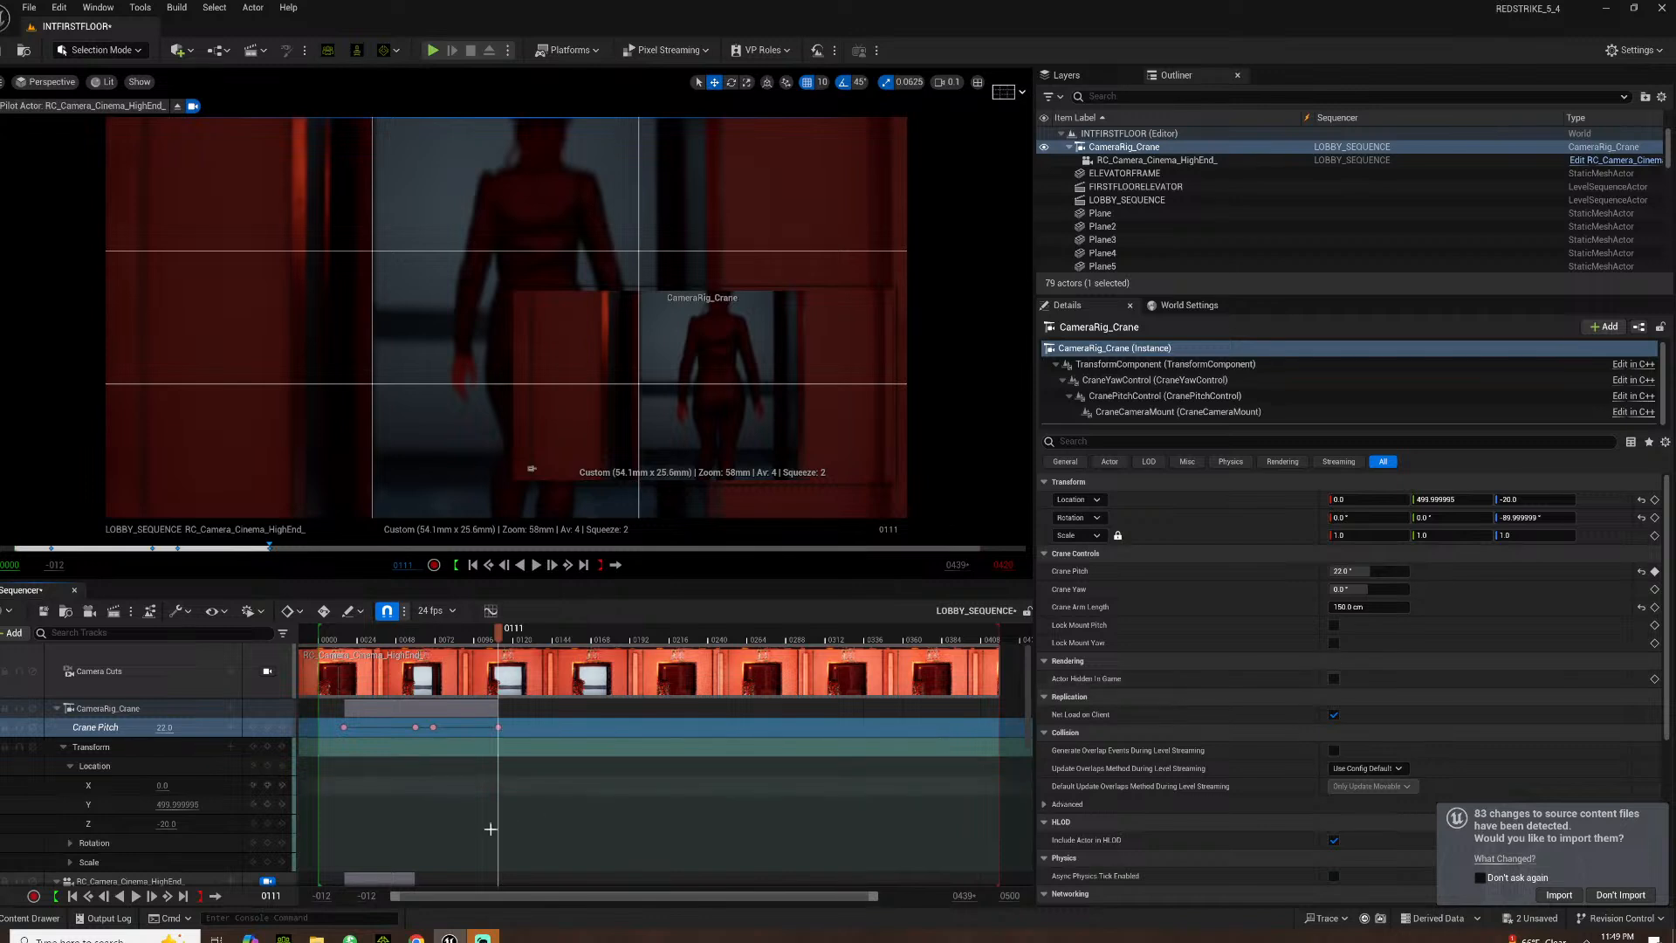
Review the pitch move from frame 60, return to the frame 71 keyframe, and keyframe the current Crane Arm Length there
click(416, 642)
key(space)
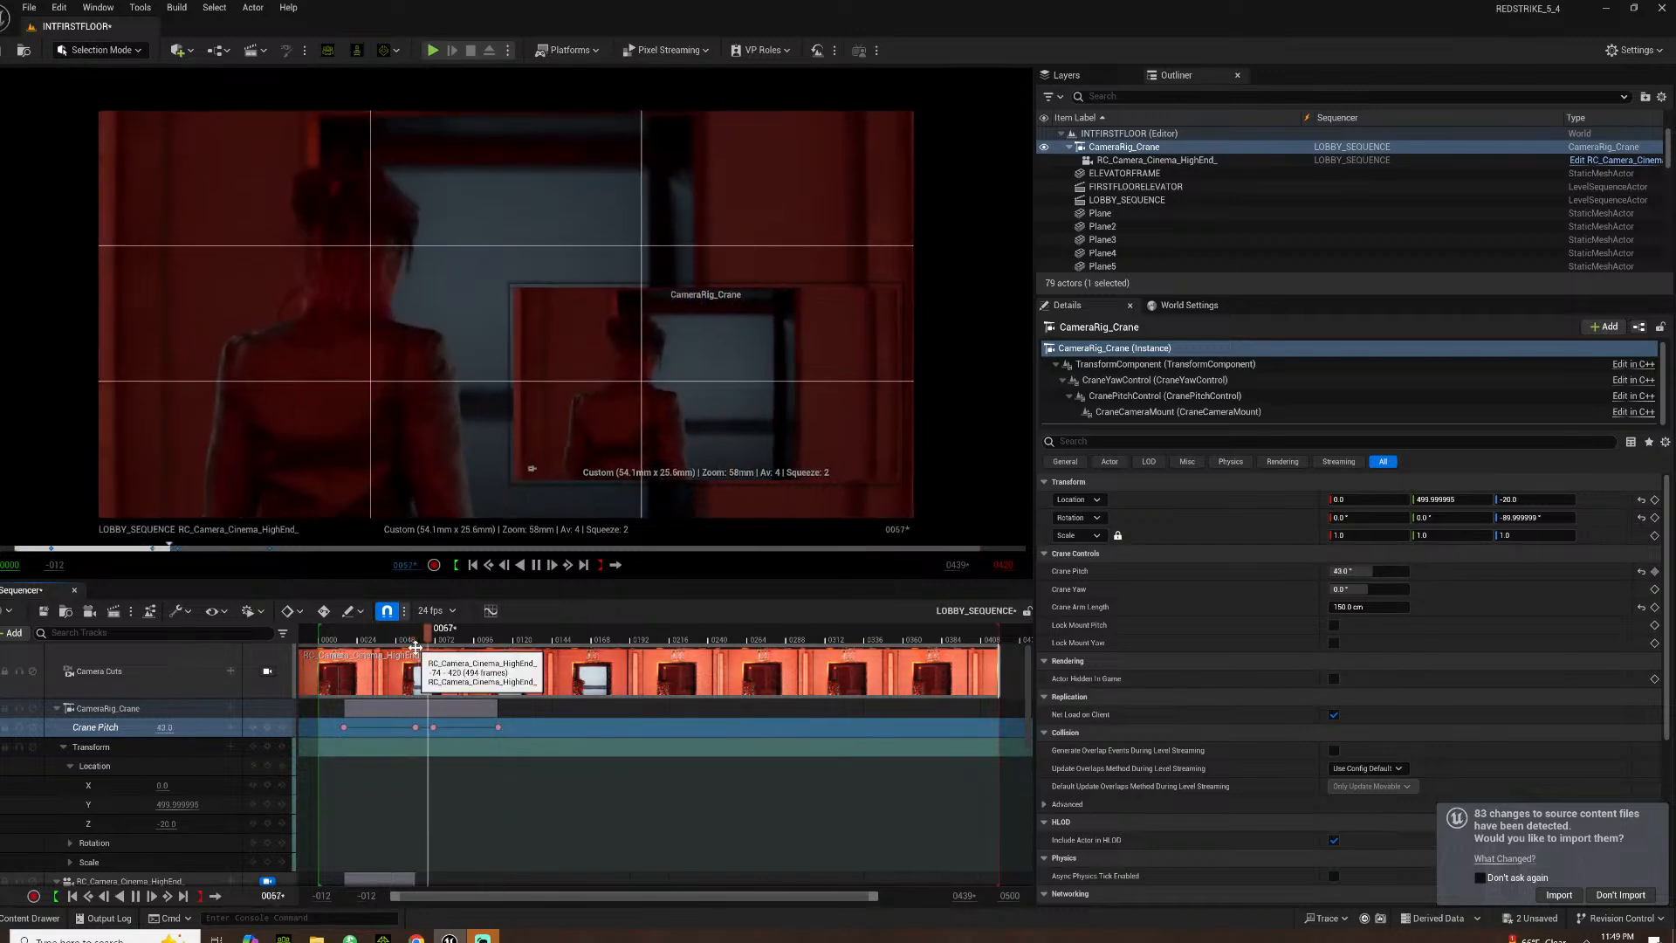
key(space)
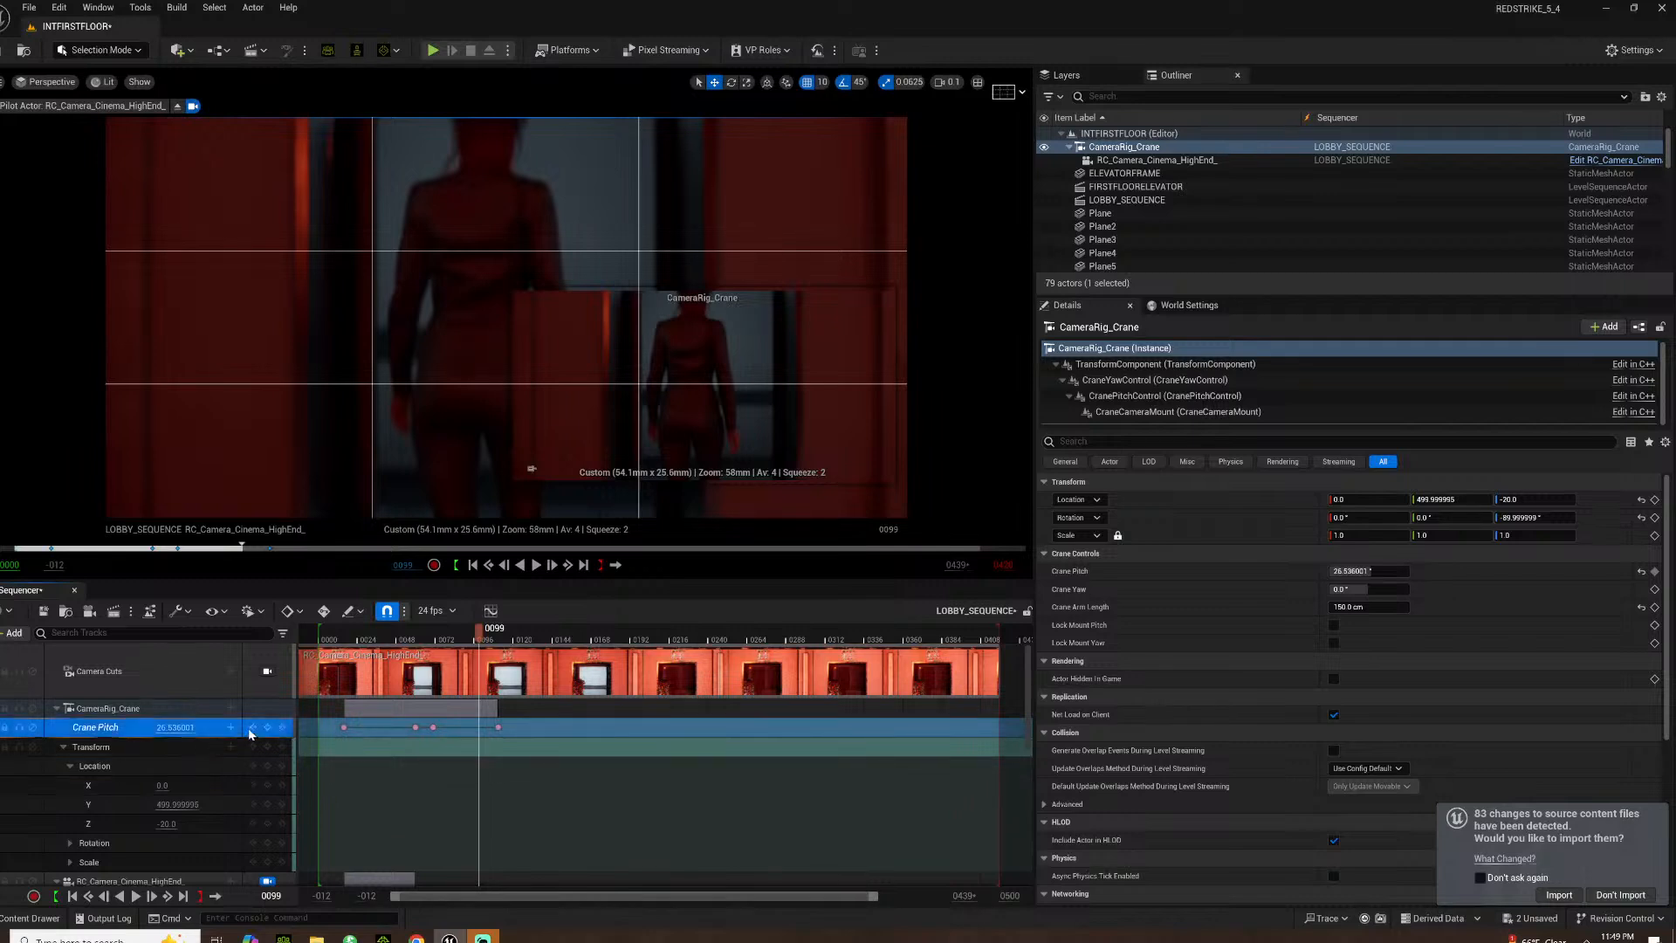
click(255, 727)
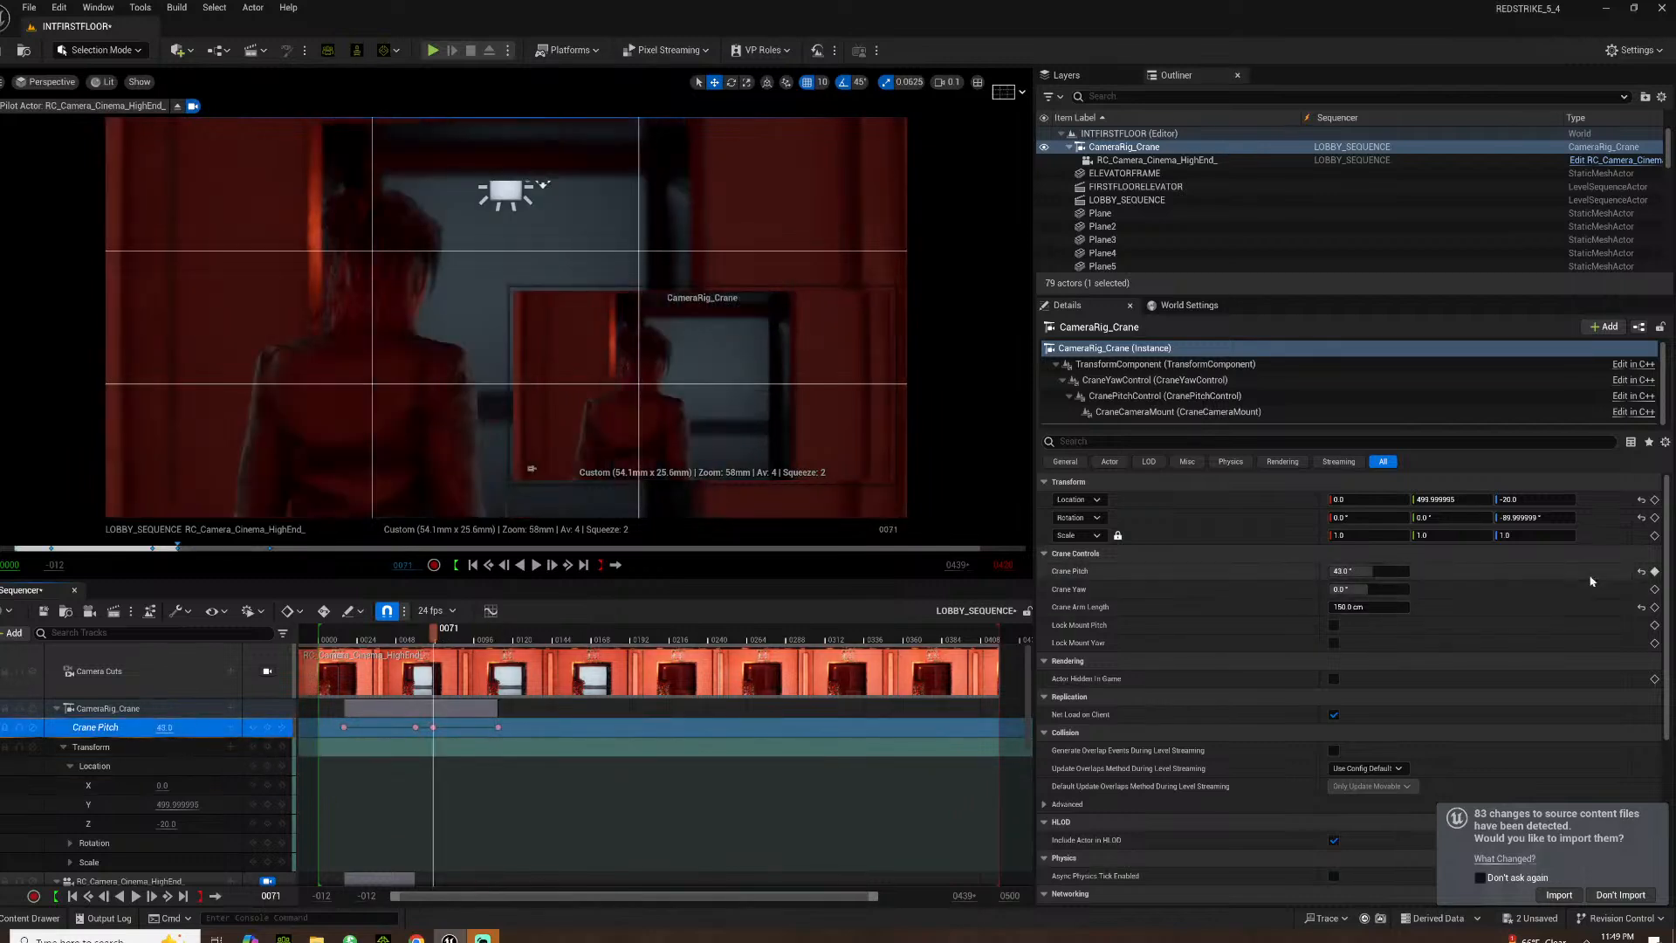
click(1654, 608)
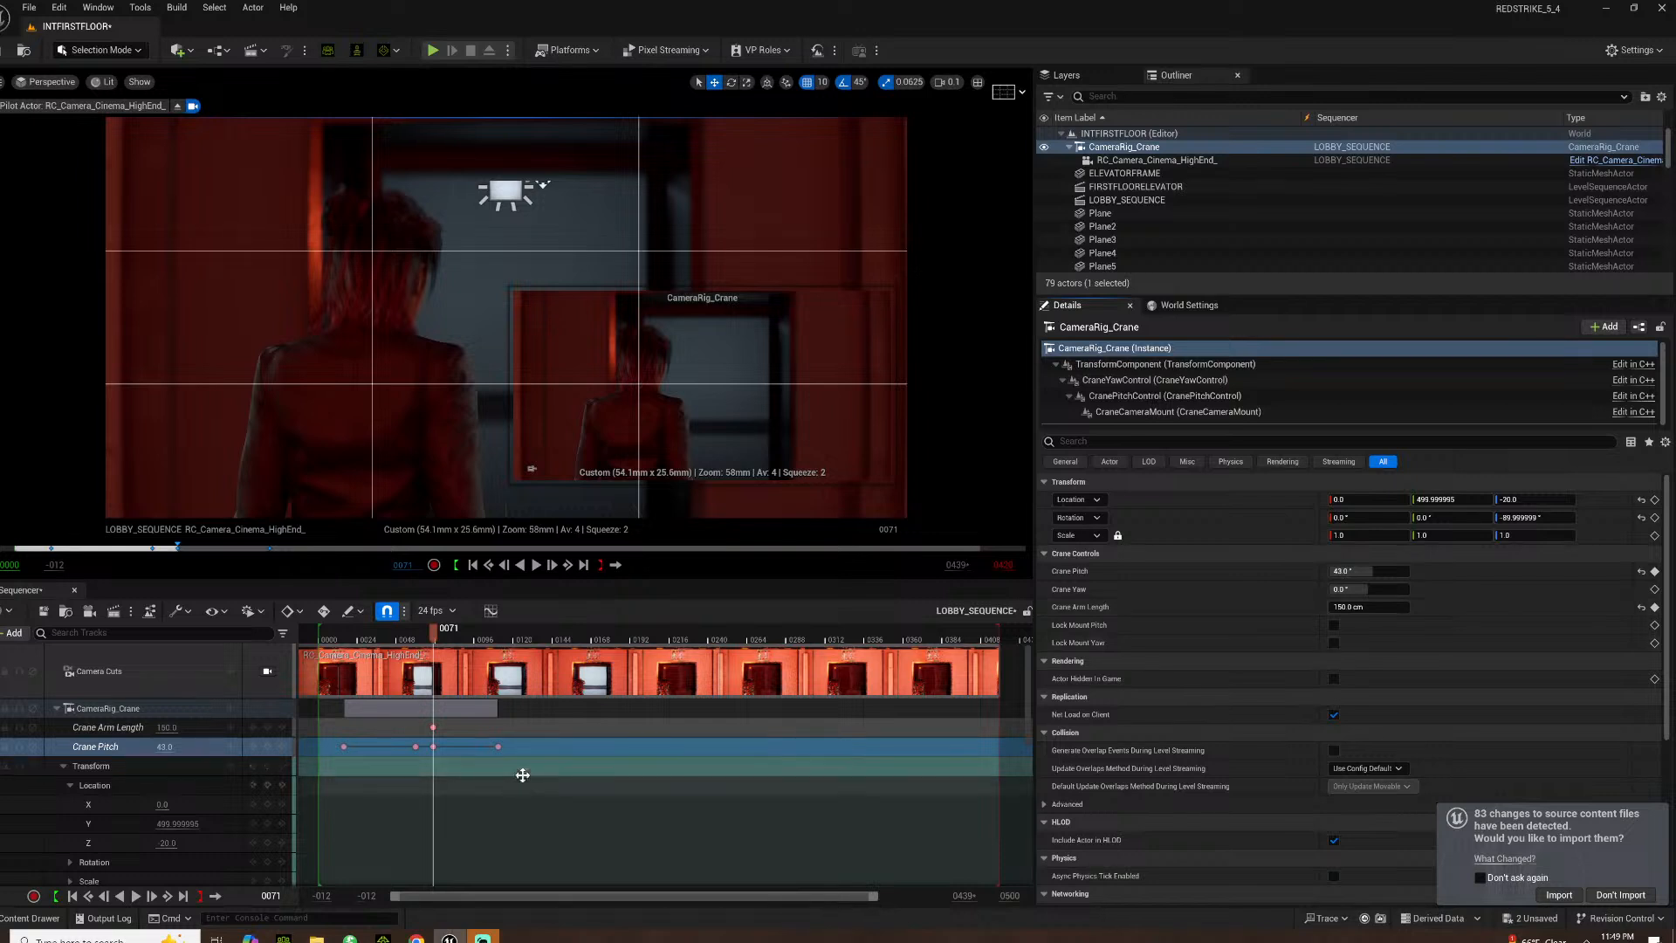
Extend the Crane Arm Length to 275 cm at the frame 111 Crane Pitch keyframe, and keyframe it
click(283, 748)
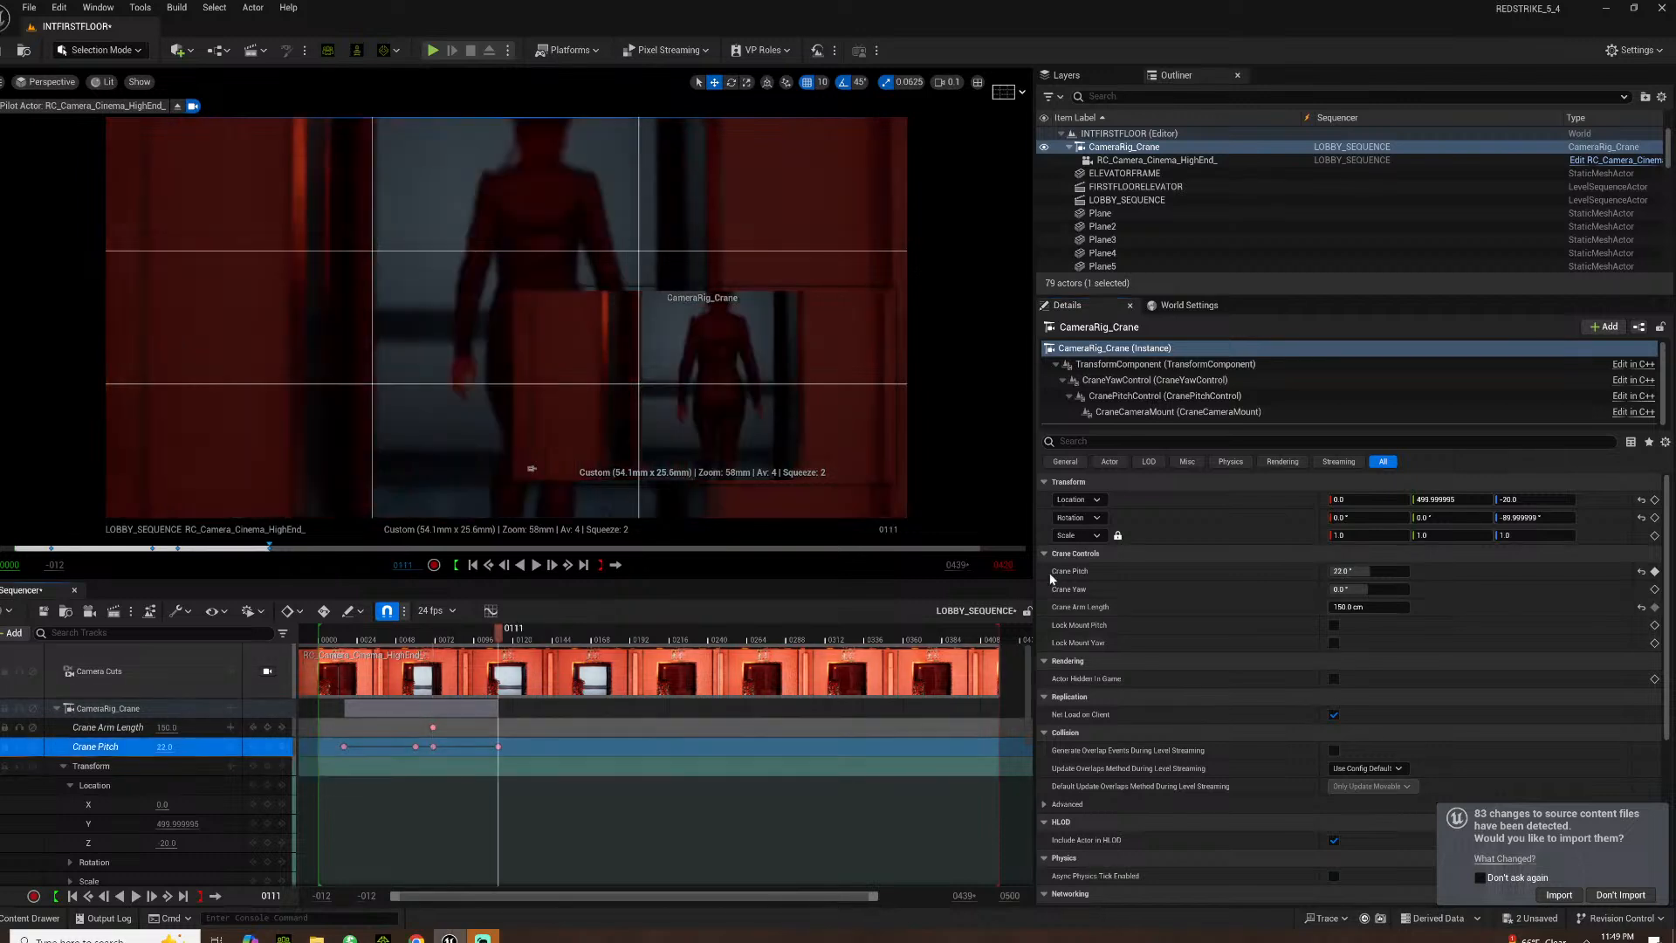
drag(1367, 607, 1397, 605)
click(1362, 606)
key(Return)
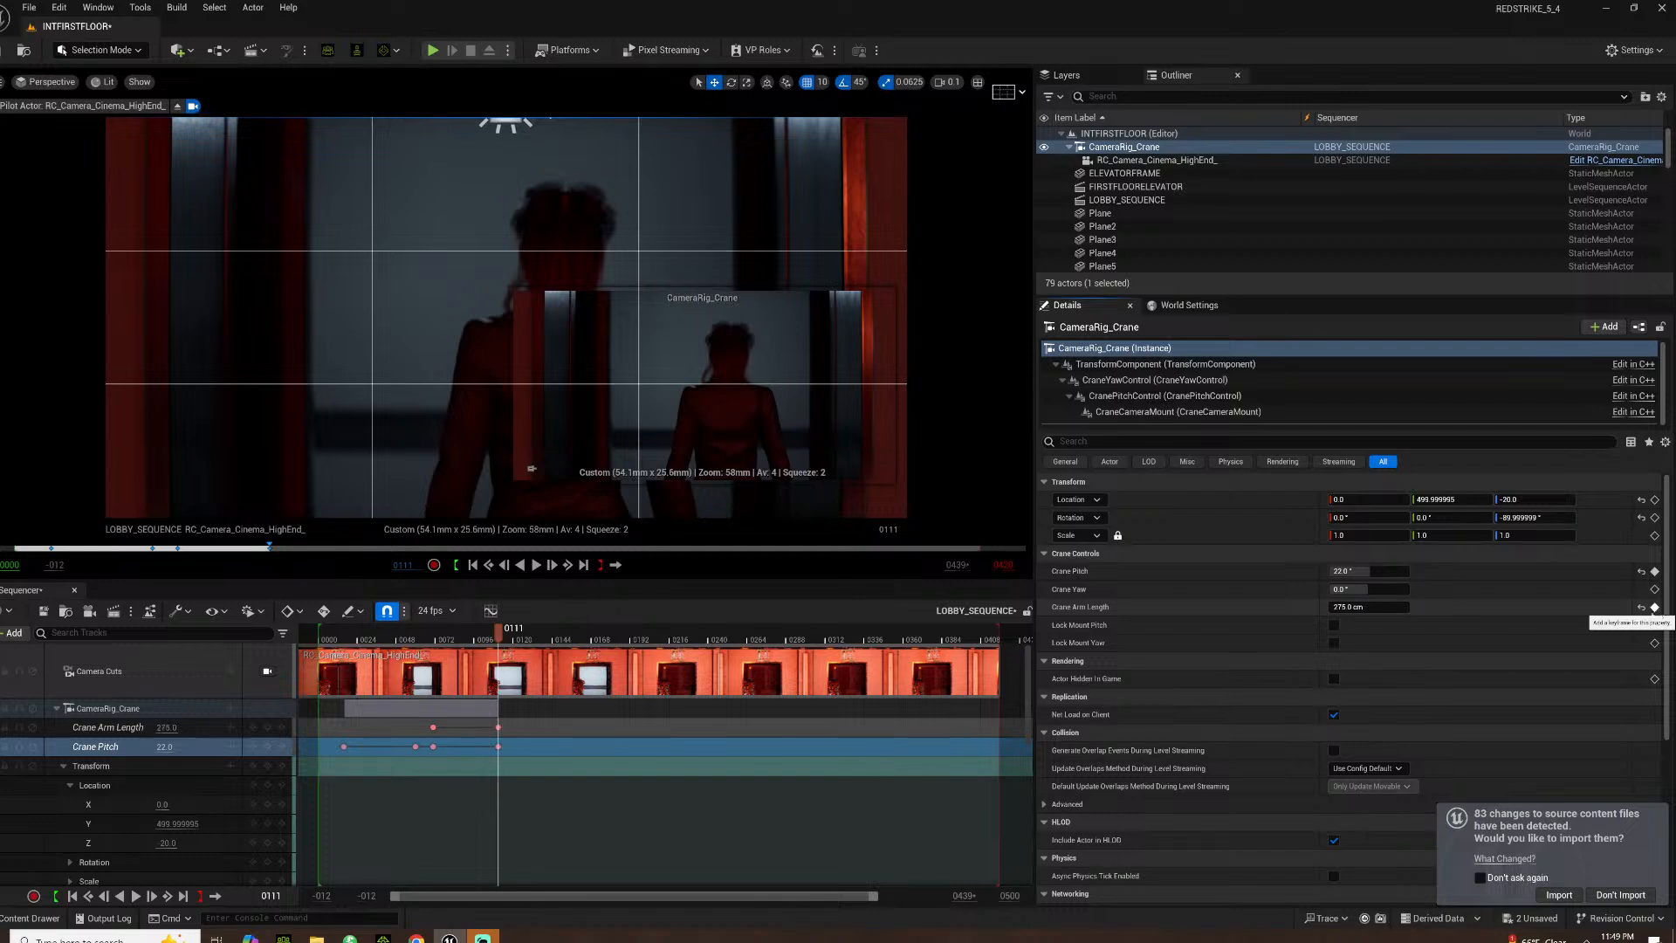
Play the shot from about frame 68 to review the combined arm extension and pitch move
click(427, 638)
key(space)
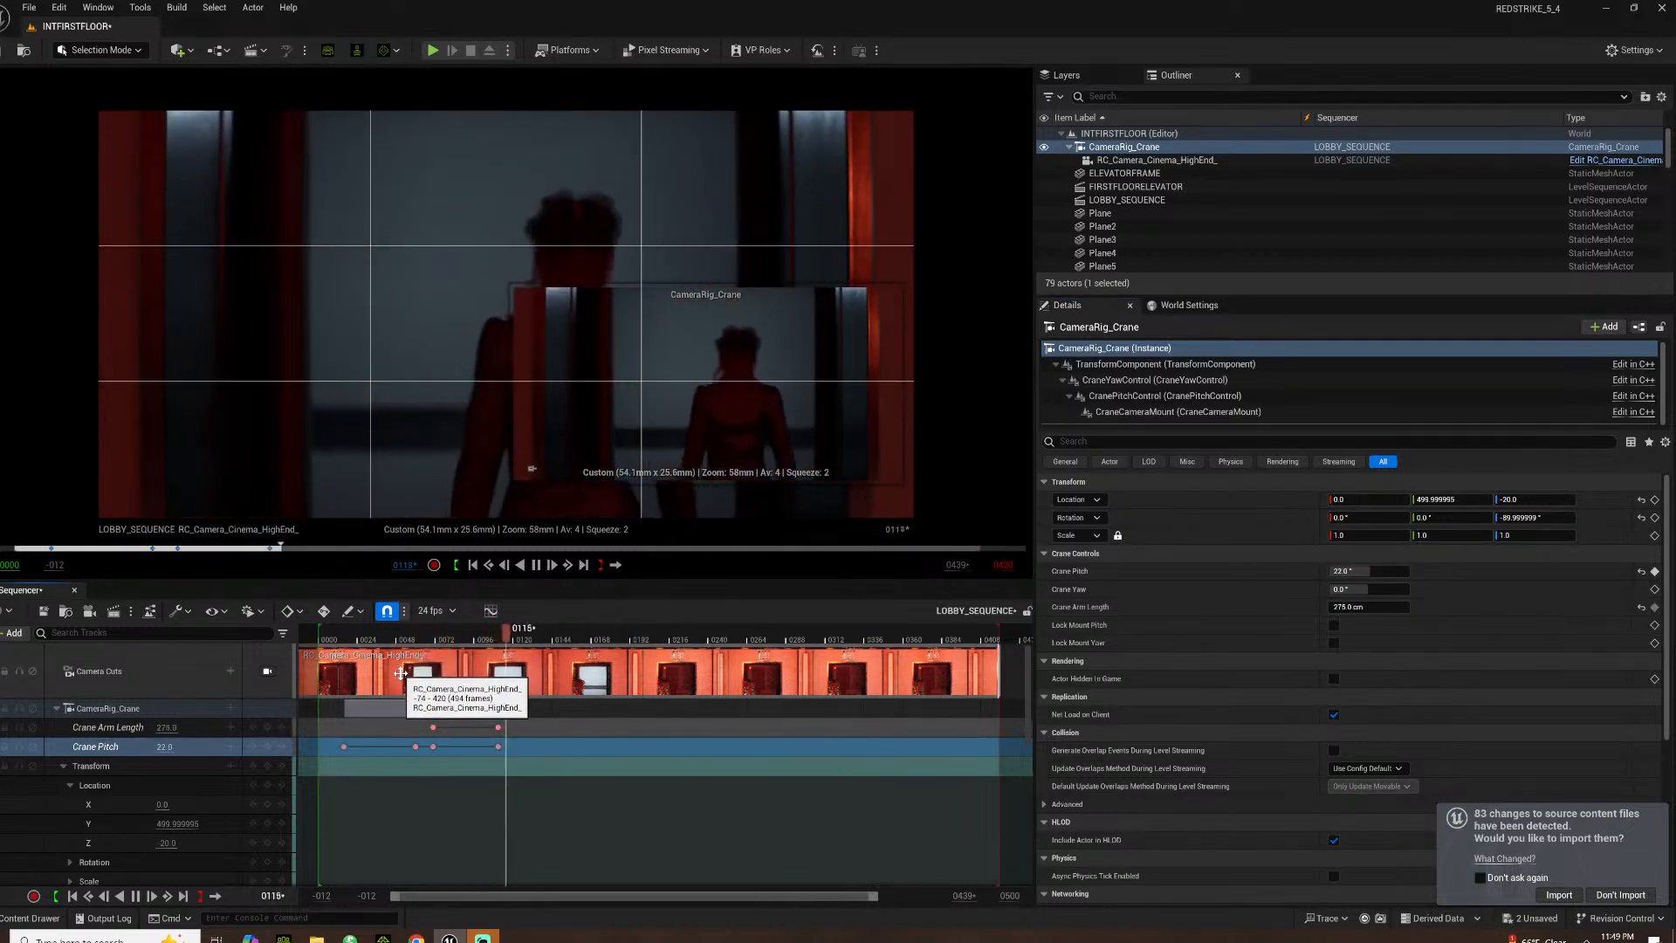
key(space)
Try a Crane Pitch keyframe of 24 degrees at frame 92, and play the shot to check the move
click(469, 639)
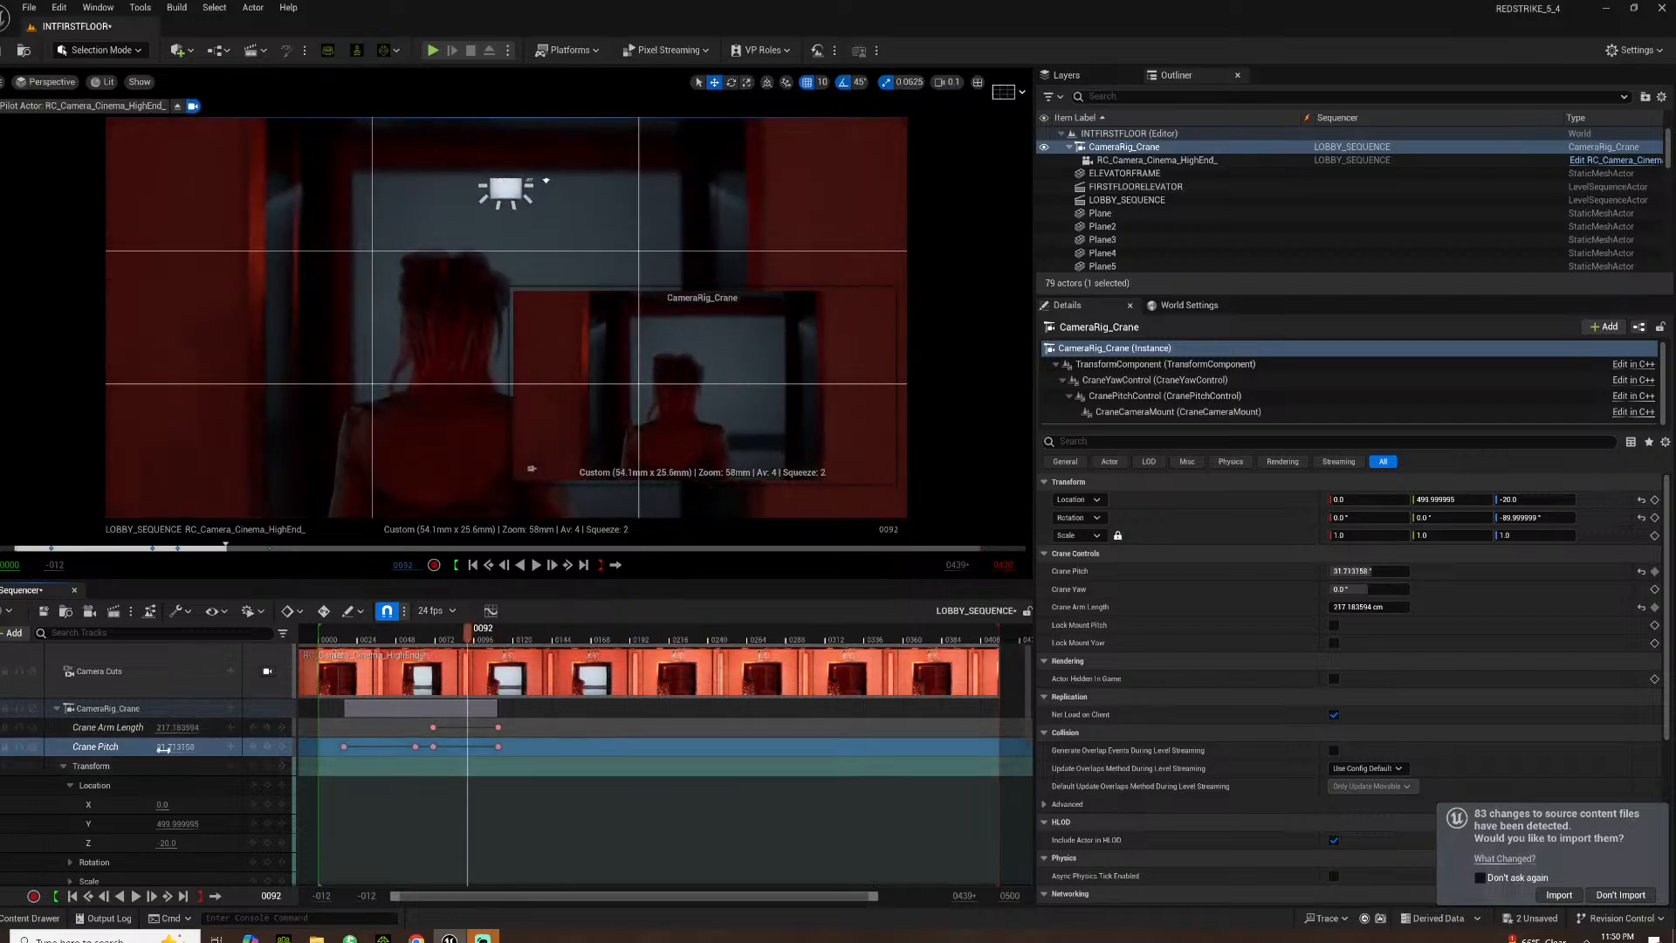
mouse_move(173, 747)
mouse_down()
mouse_move(227, 747)
mouse_move(196, 747)
mouse_up()
key(ctrl+z)
key(ctrl+y)
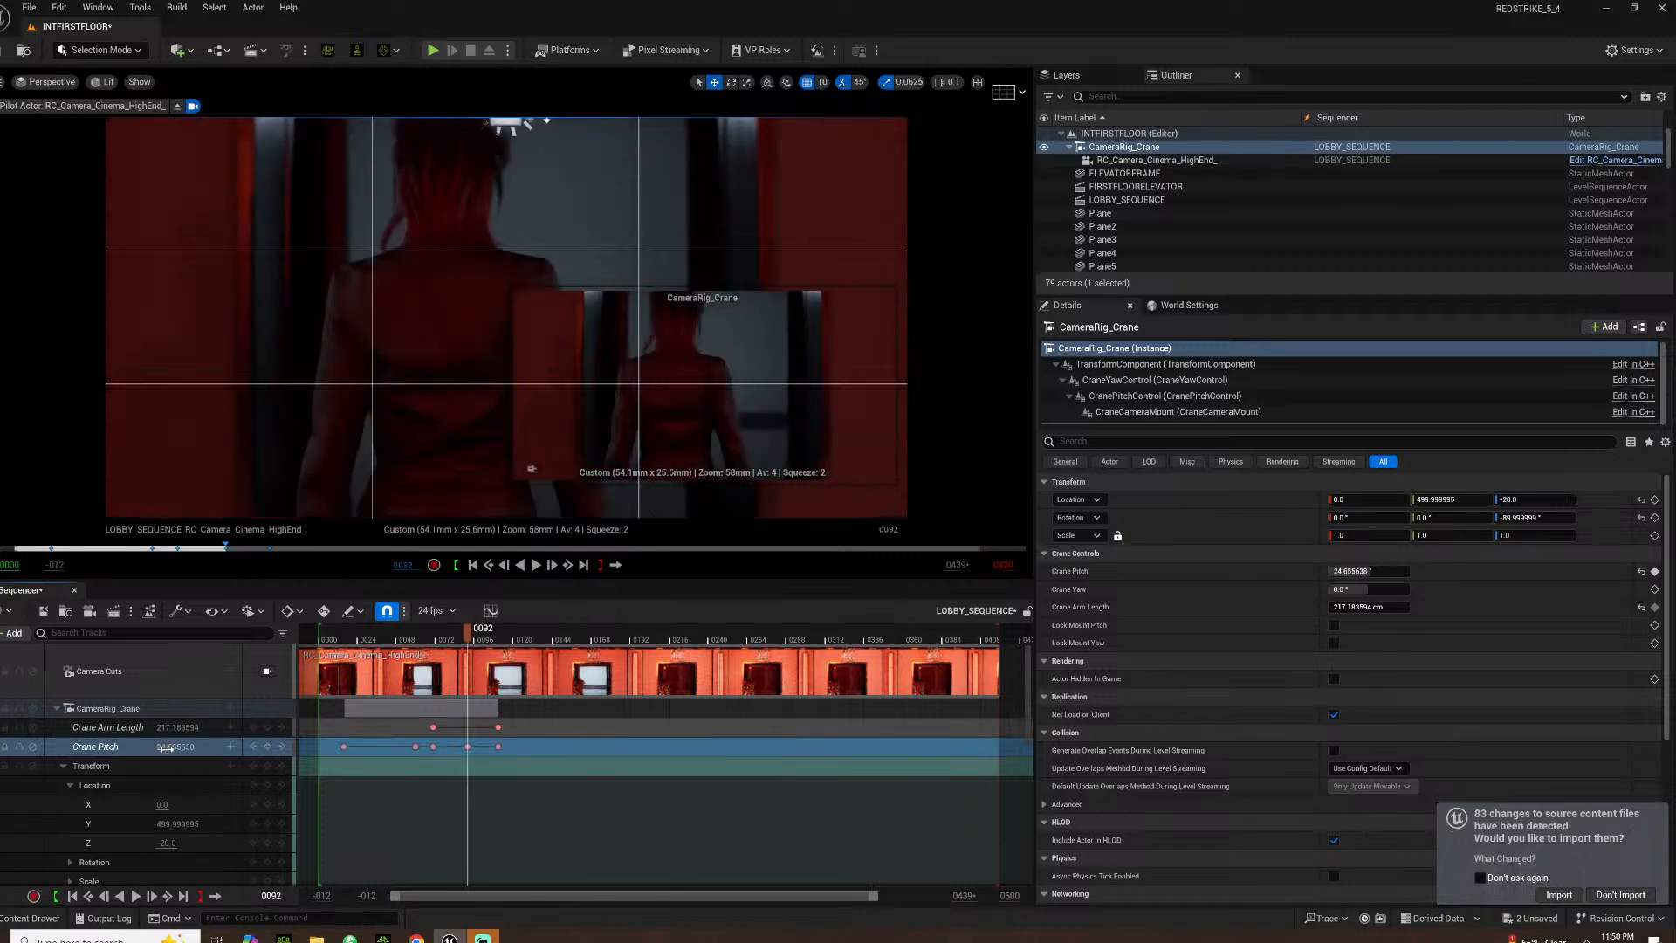
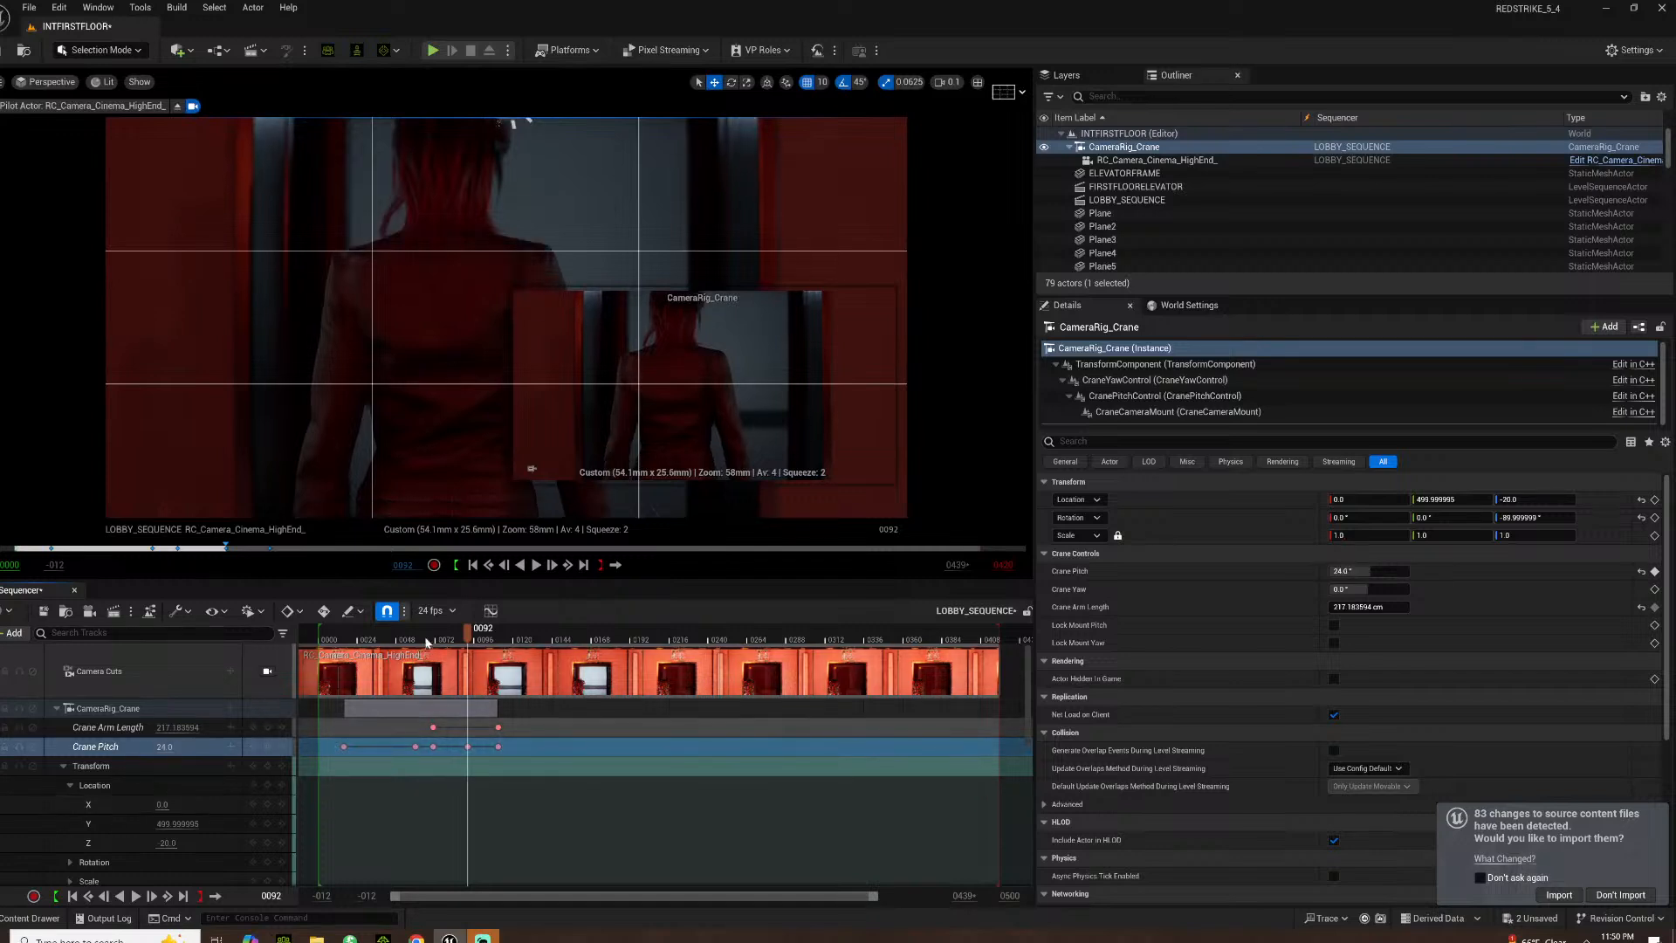
key(space)
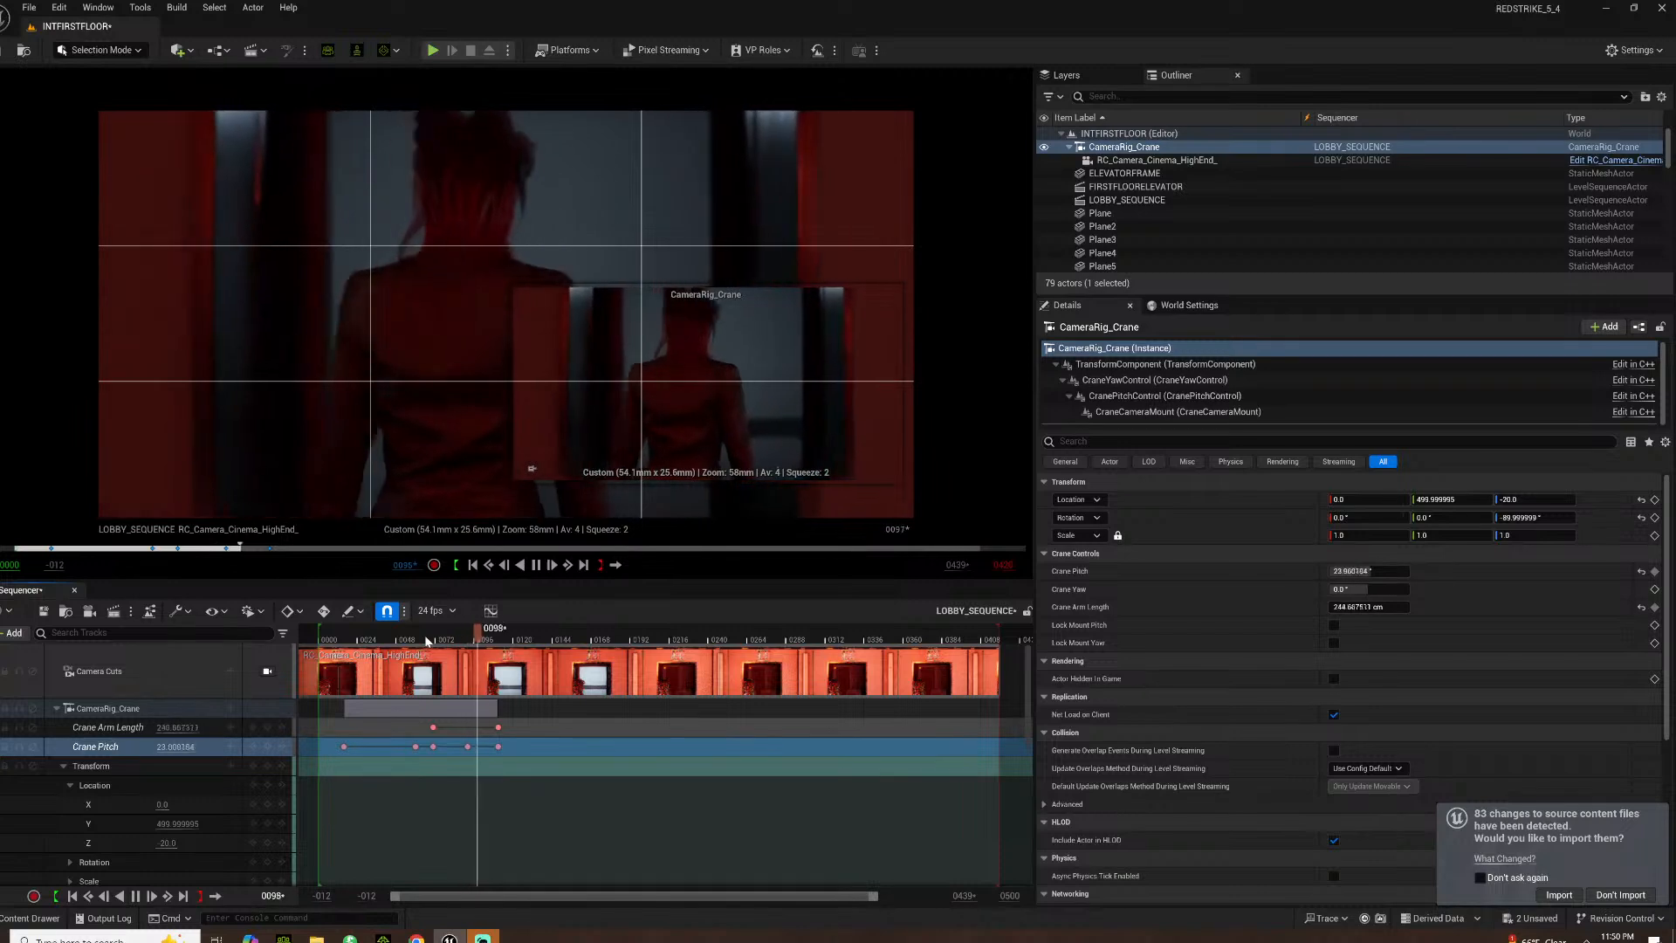
key(space)
Delete the Crane Pitch keyframe at frame 92 and the Crane Arm Length and Crane Pitch keyframes at frame 111
click(464, 744)
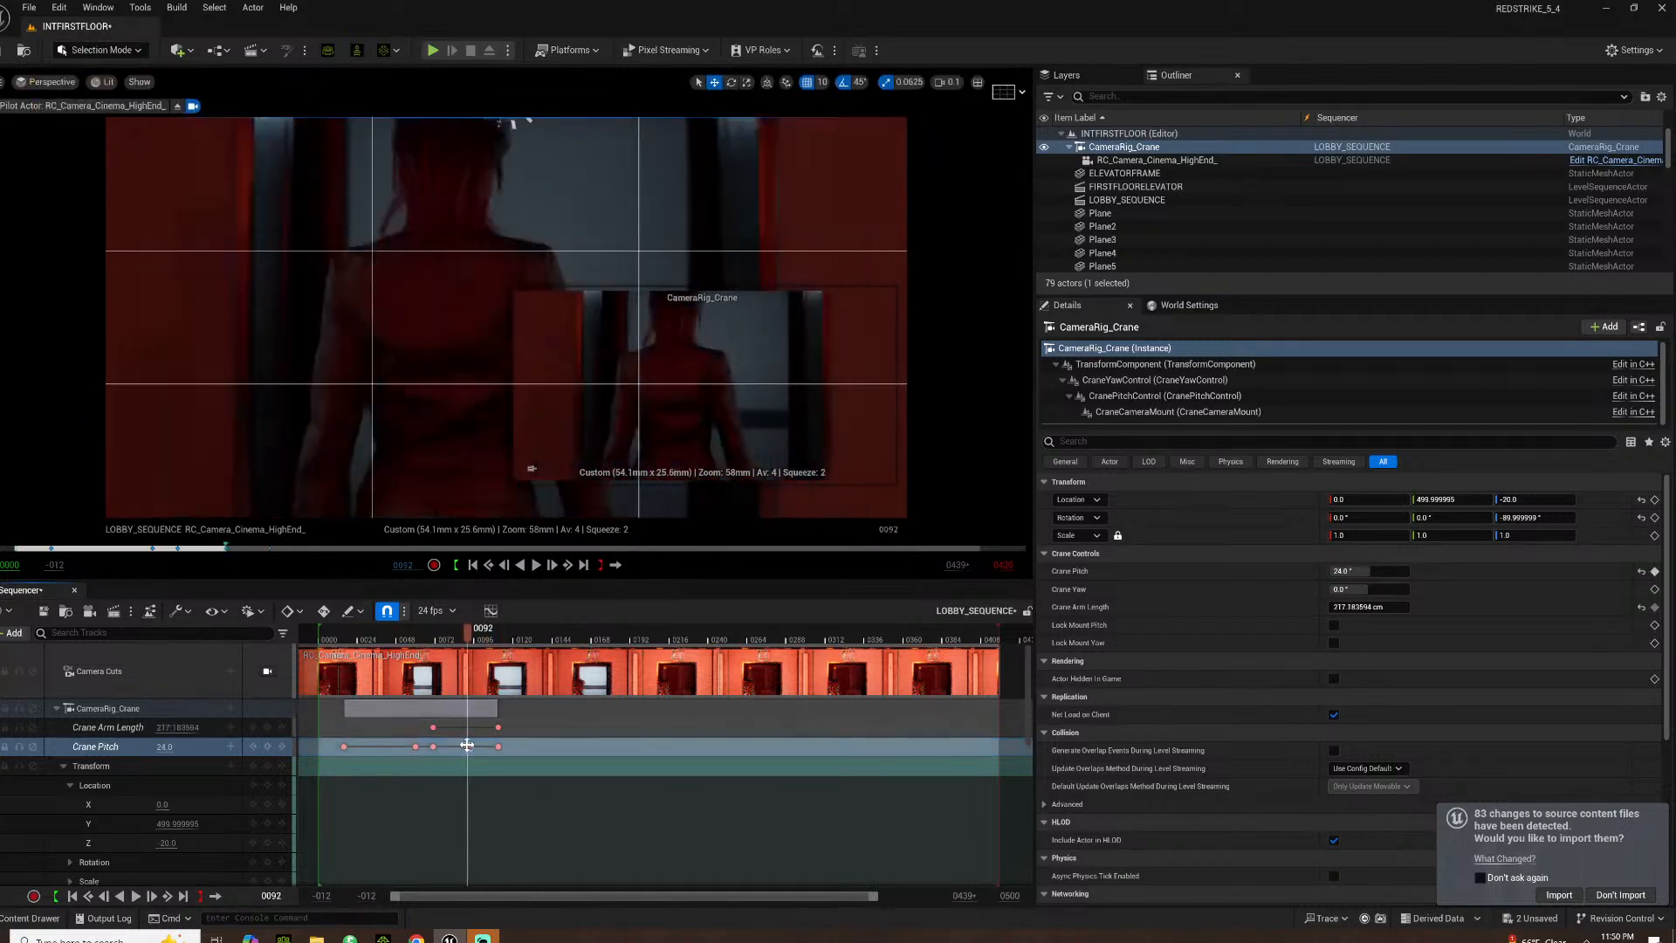
key(Delete)
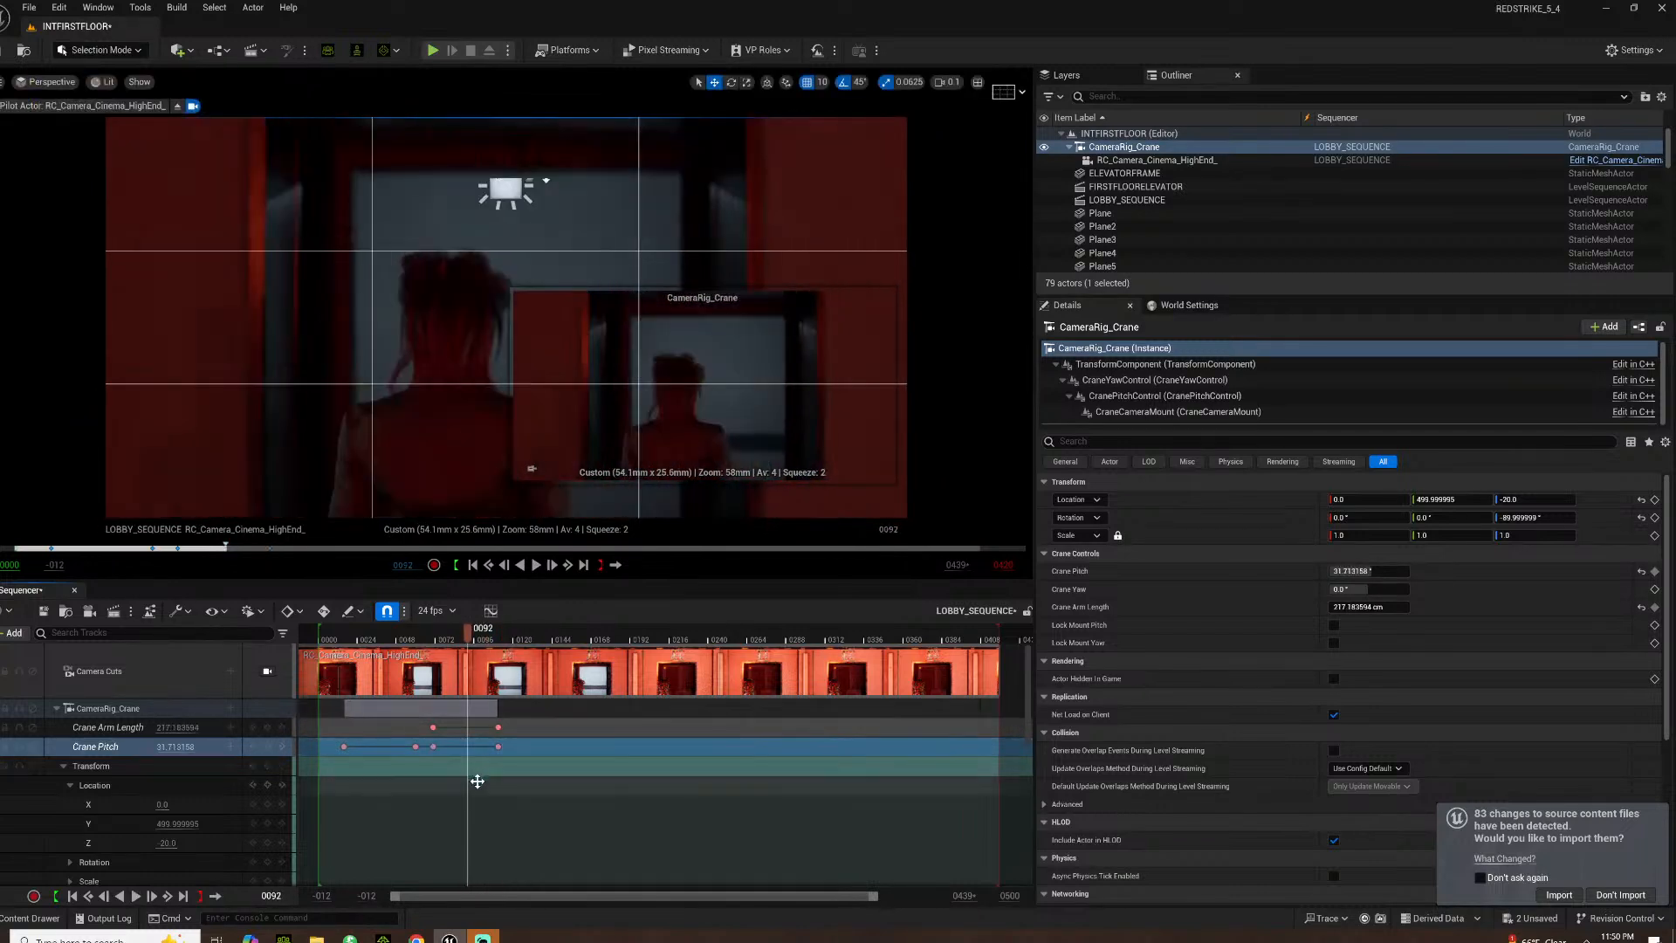
drag(531, 763, 477, 726)
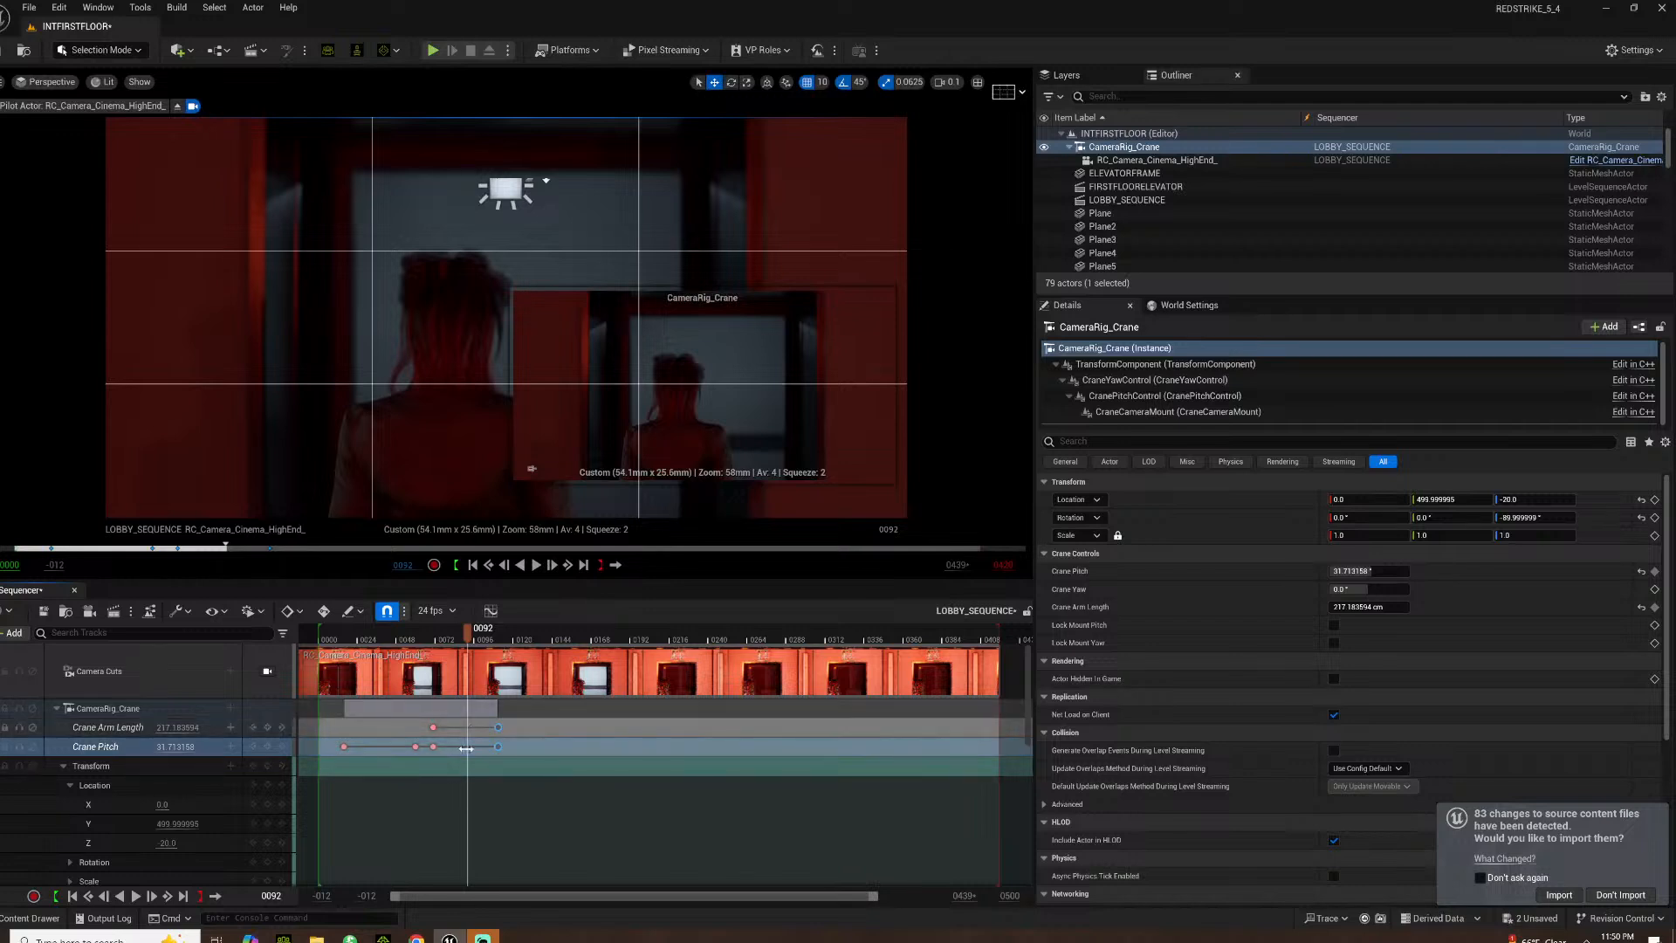
key(Delete)
Play the sequence from about frame 41 to frame 171 to review Redstrike's walk into the elevator
click(392, 635)
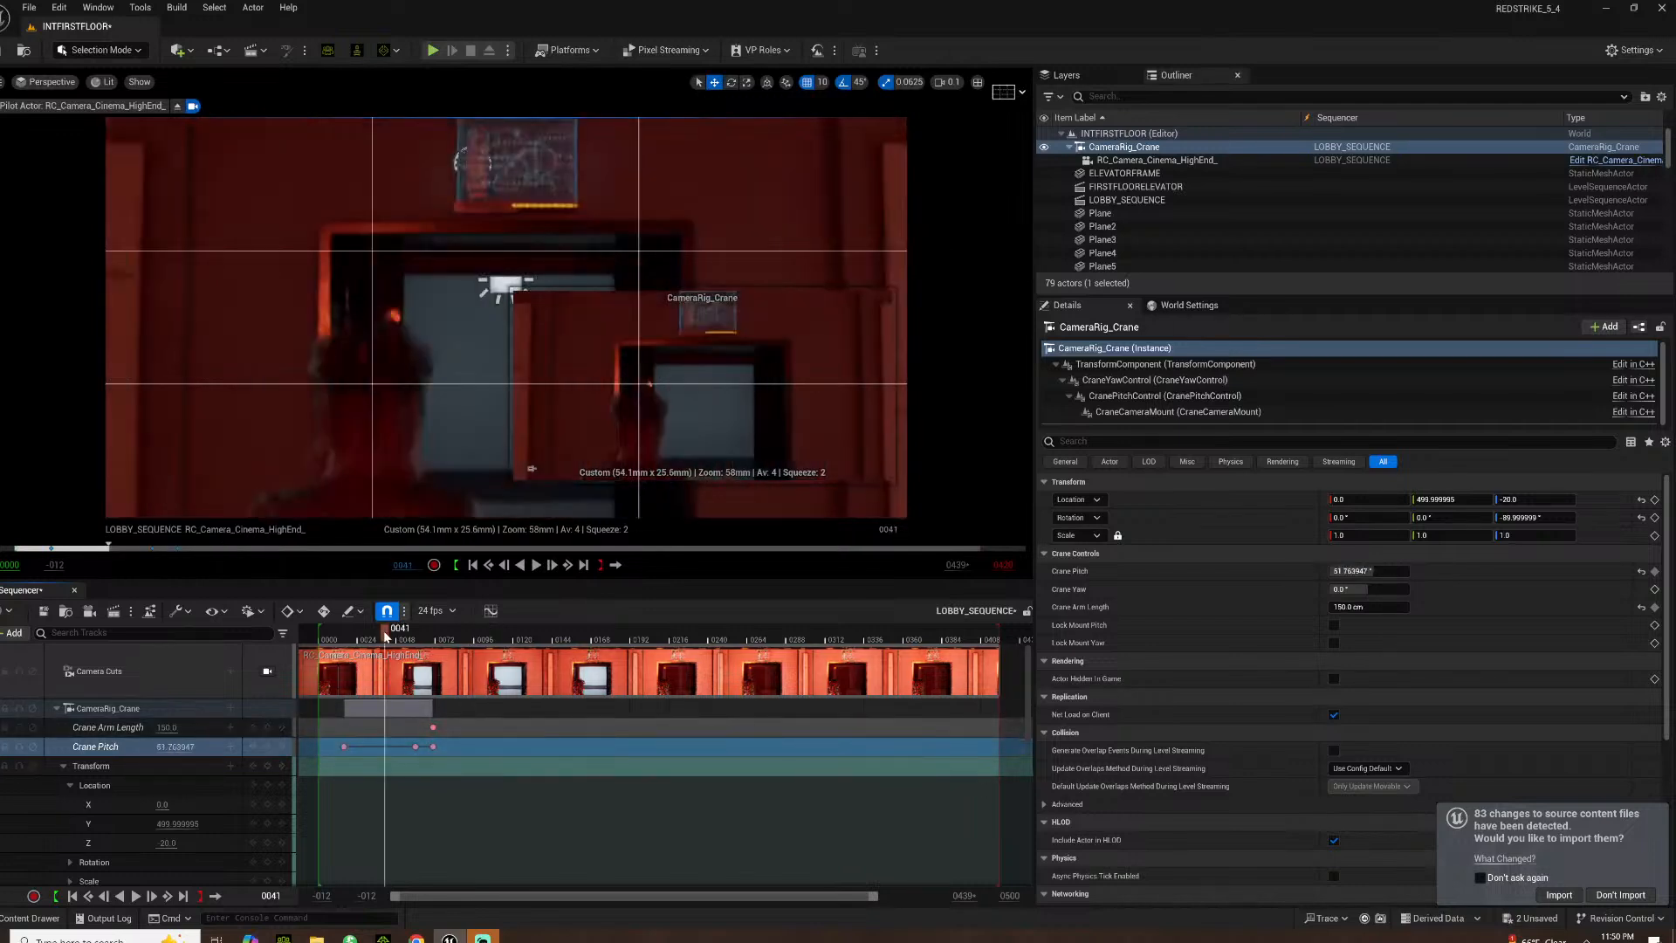
key(space)
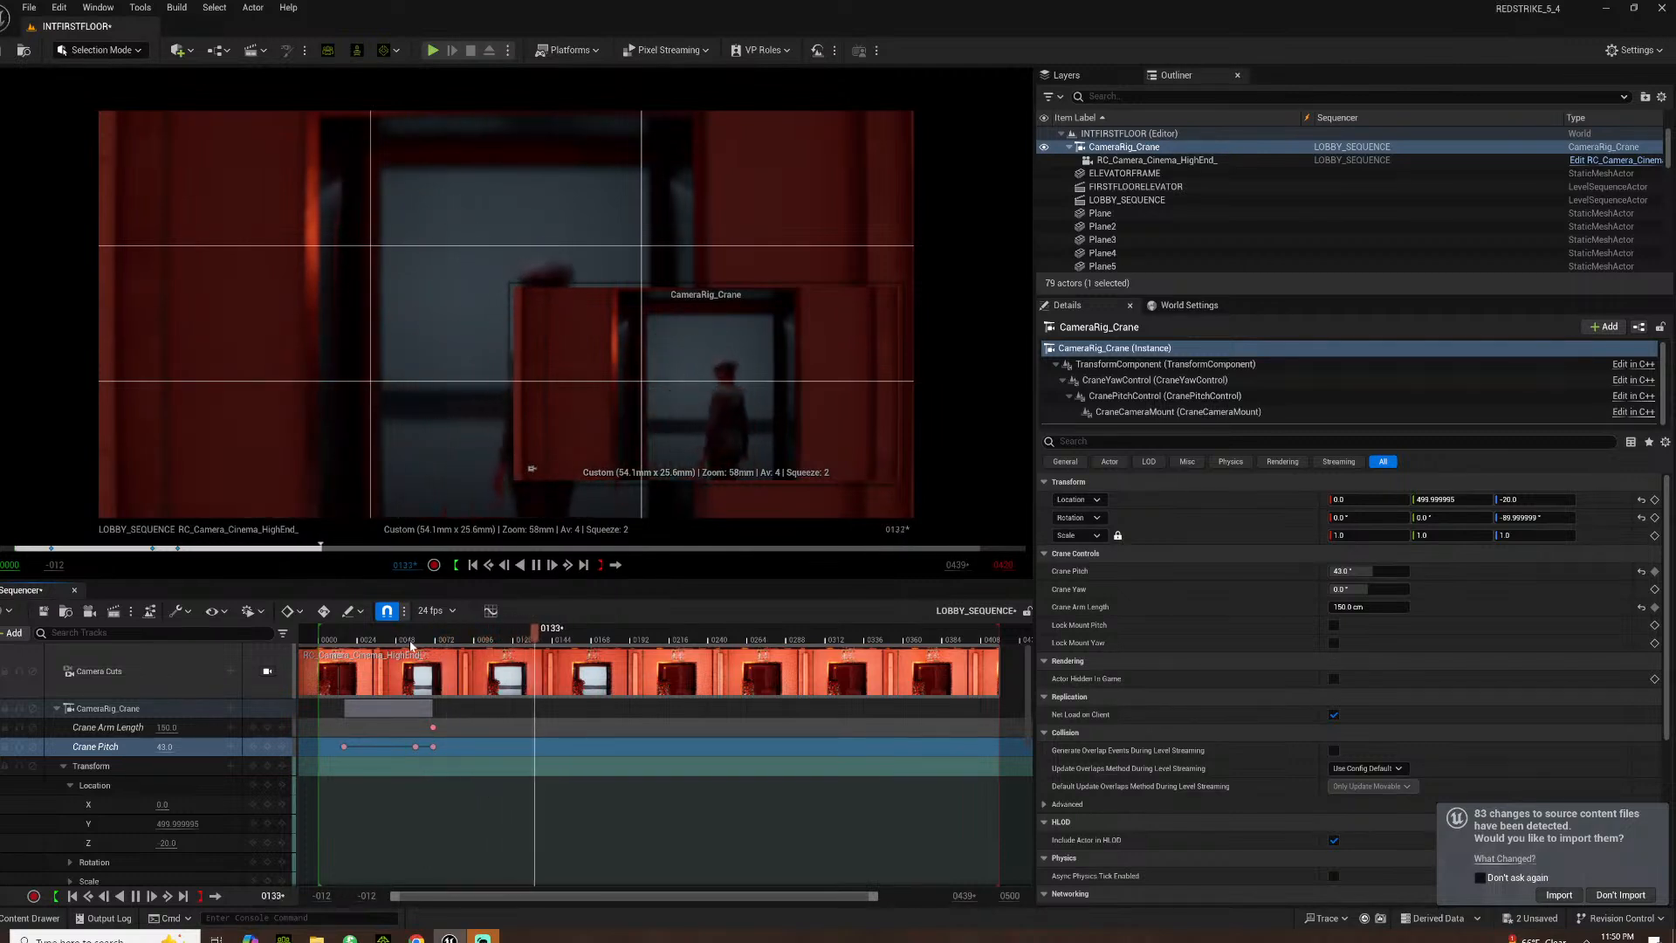
key(space)
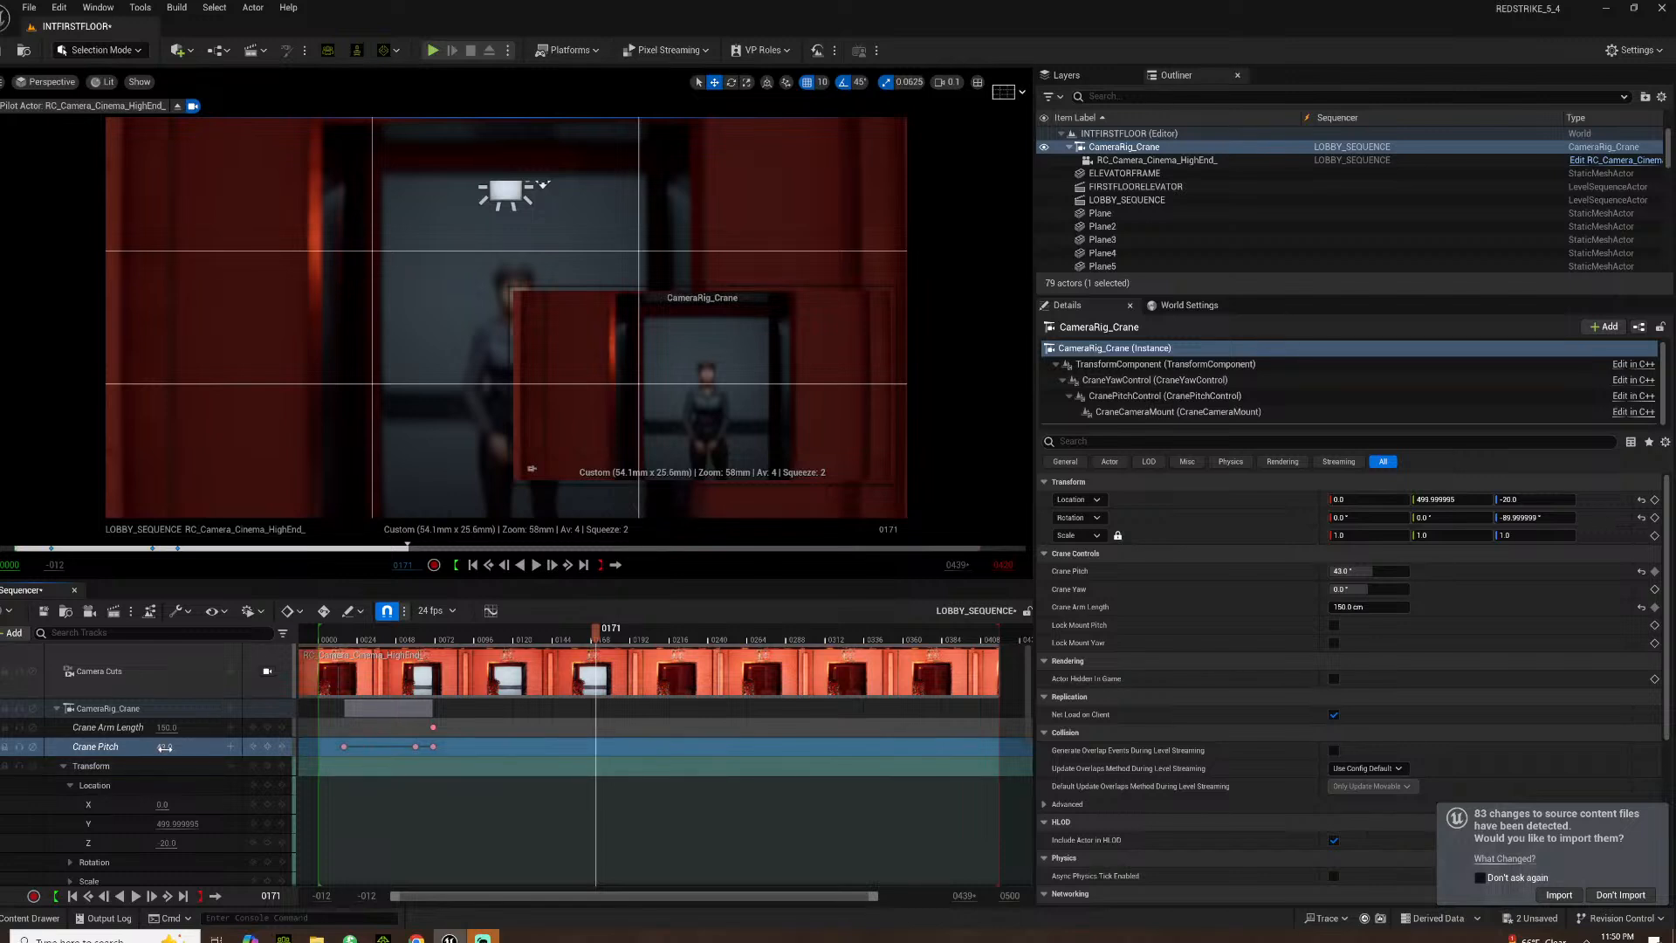
Keyframe a Crane Pitch of about 35.8 degrees at frame 171, and play from about frame 85 to check it
drag(544, 184, 543, 146)
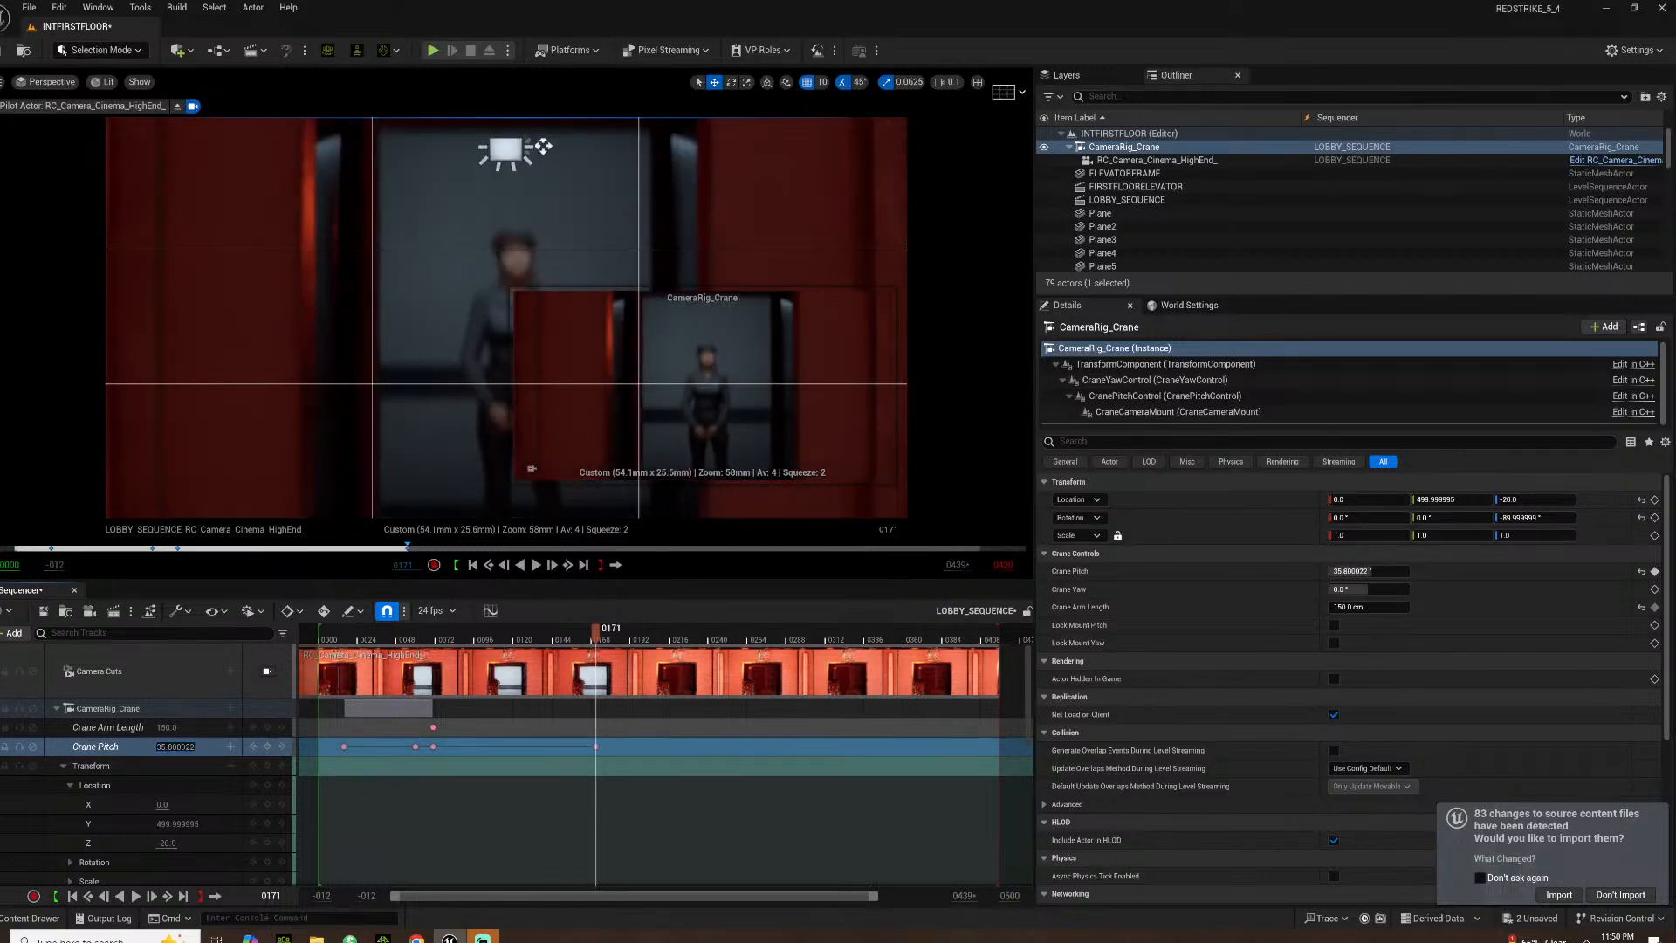
click(456, 633)
key(space)
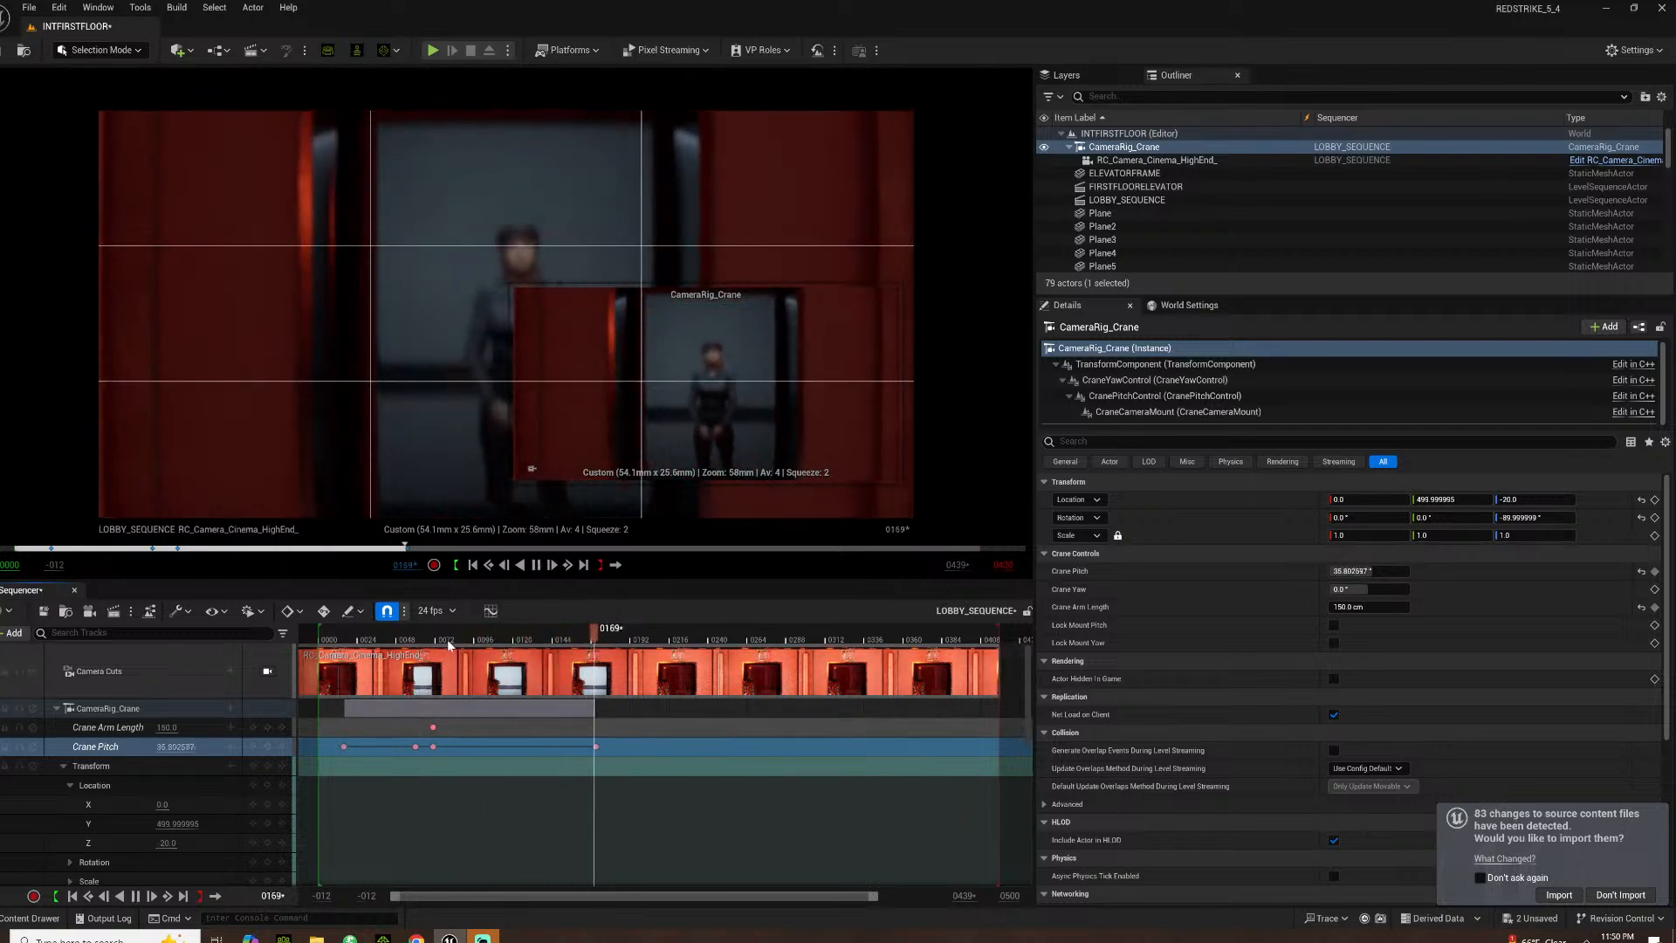
key(space)
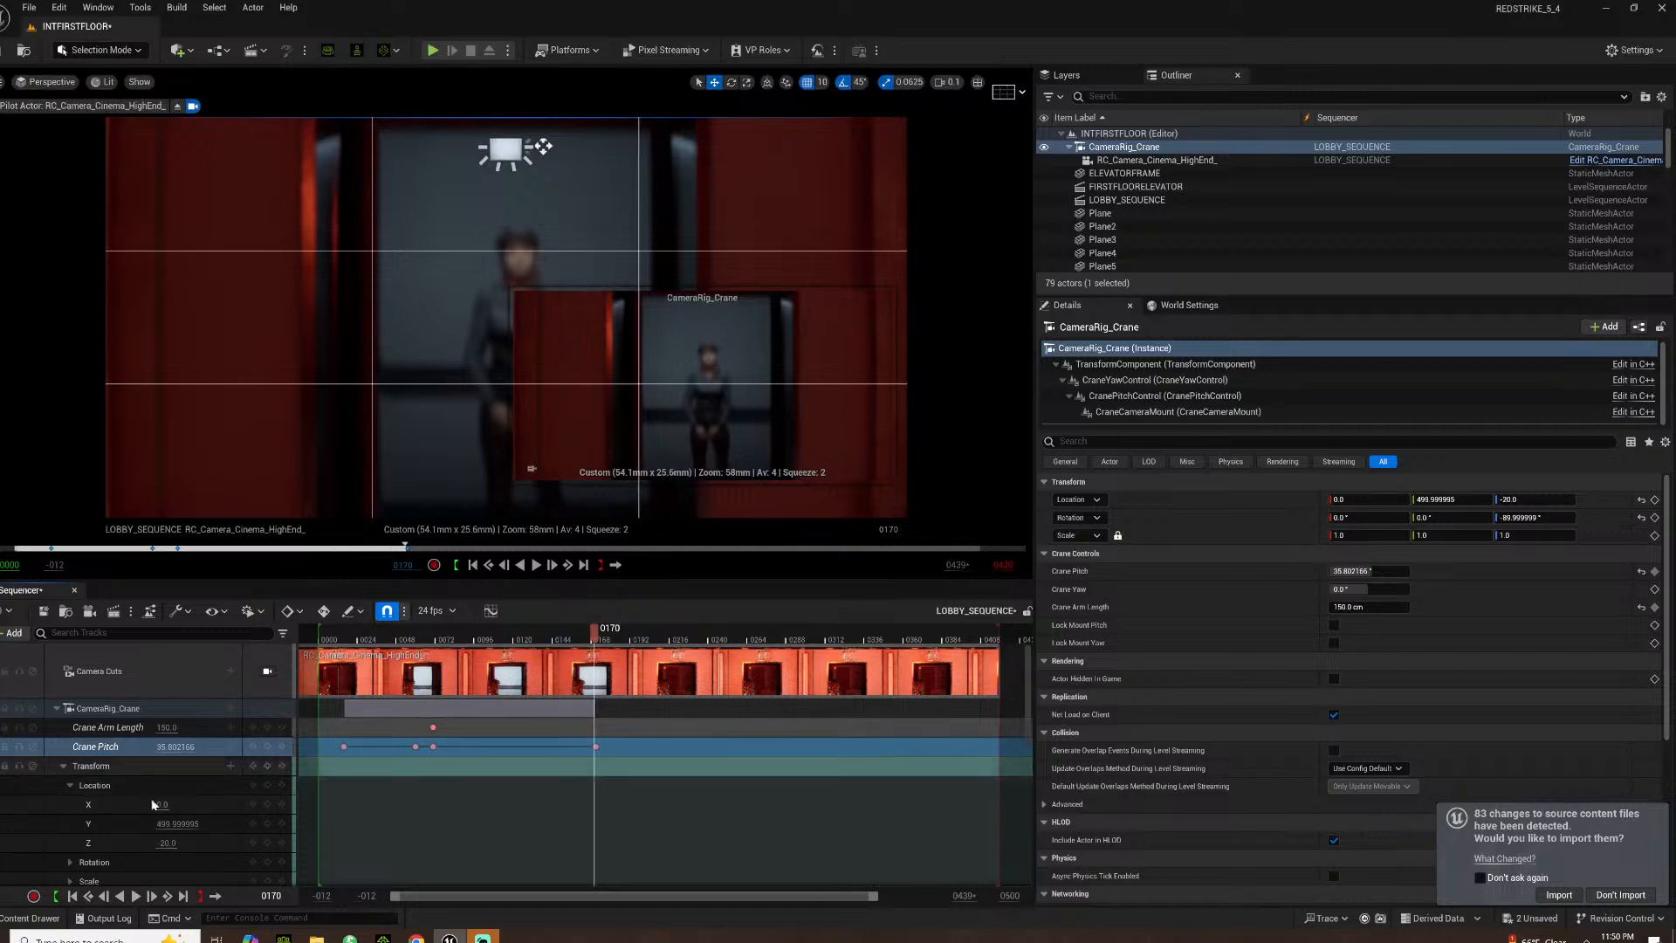
Keyframe the crane's transform at frame 71, and keyframe Location Y 343 and Crane Pitch 40 degrees at frame 172
click(434, 643)
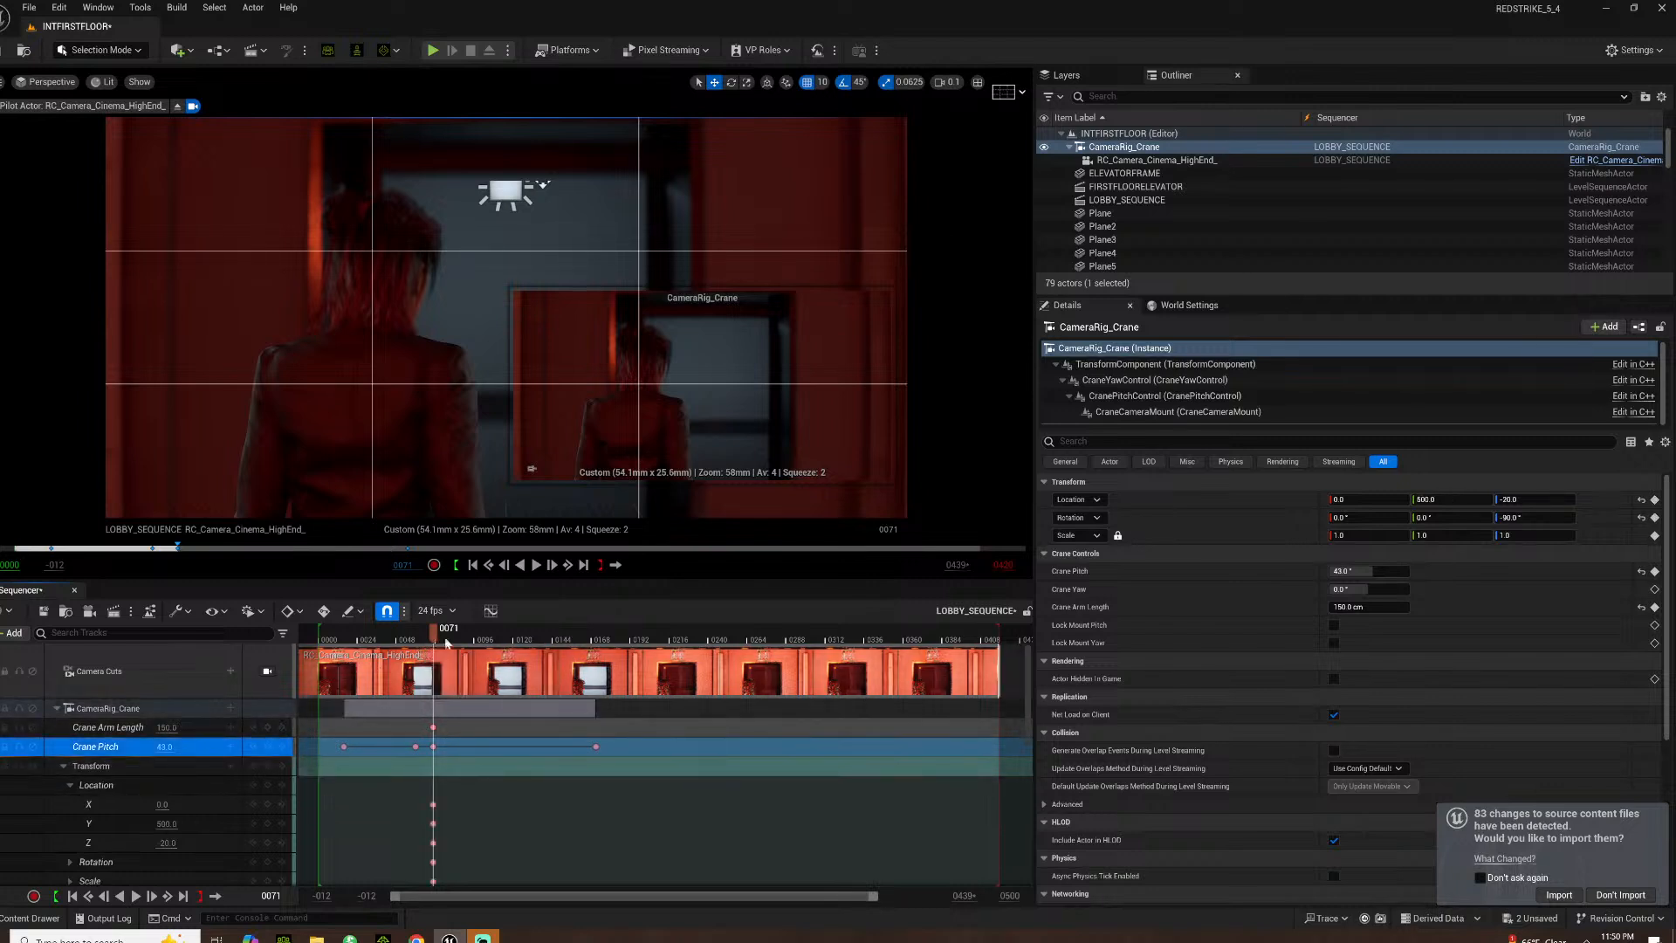
drag(478, 639, 597, 644)
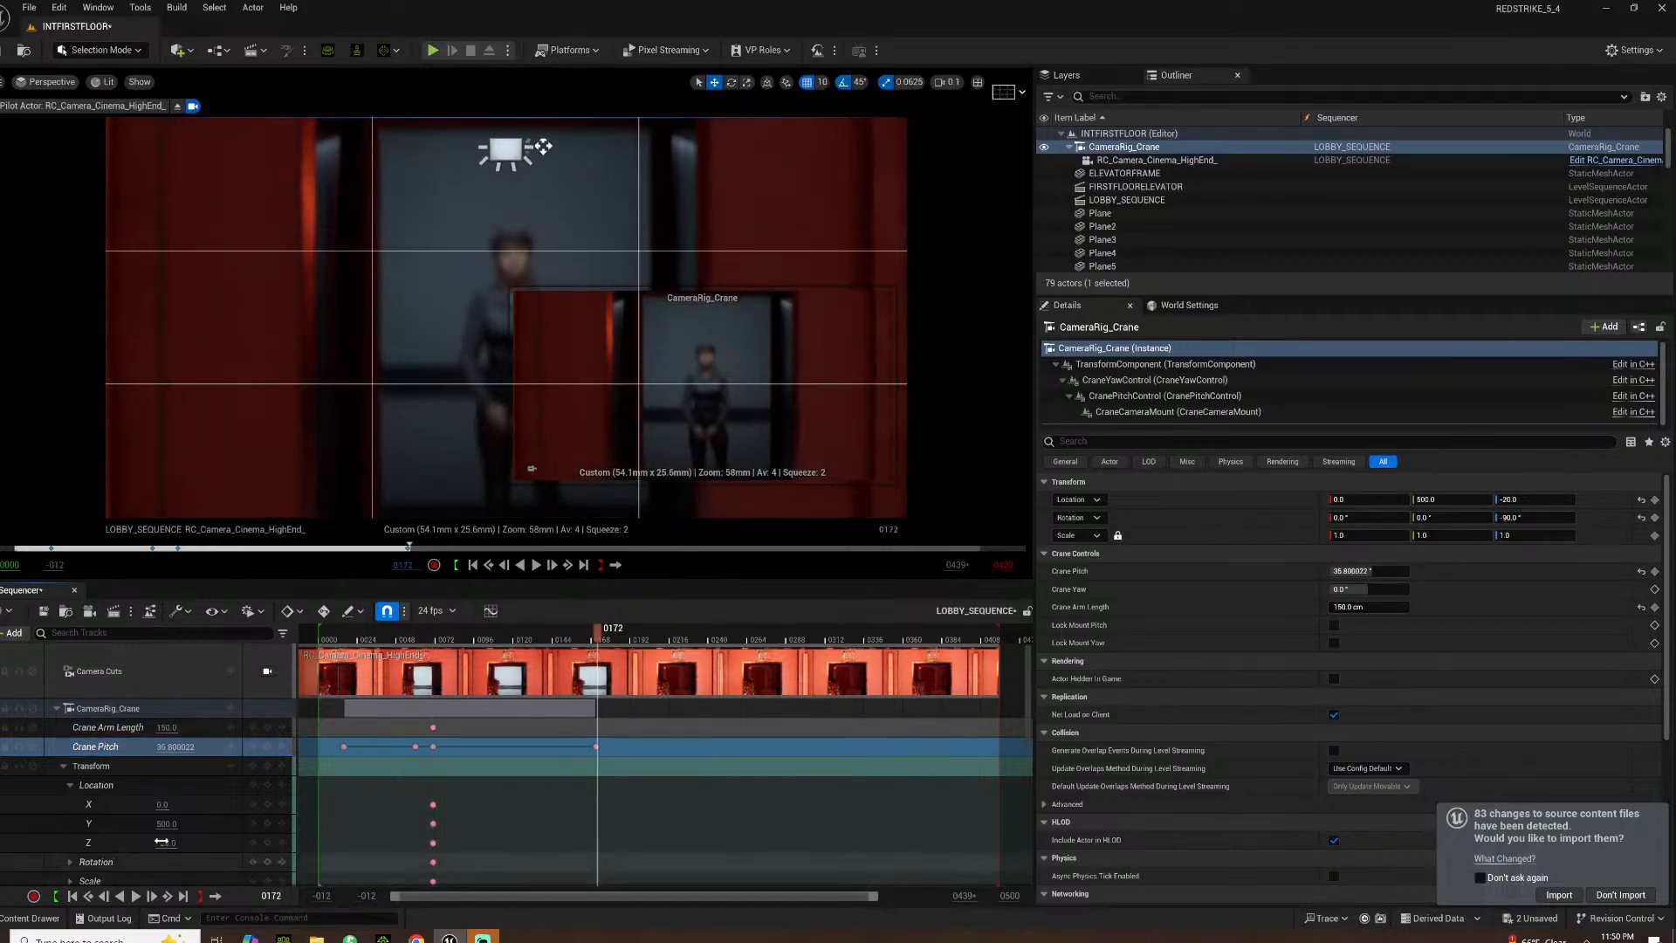
drag(543, 144, 543, 92)
drag(166, 823, 164, 819)
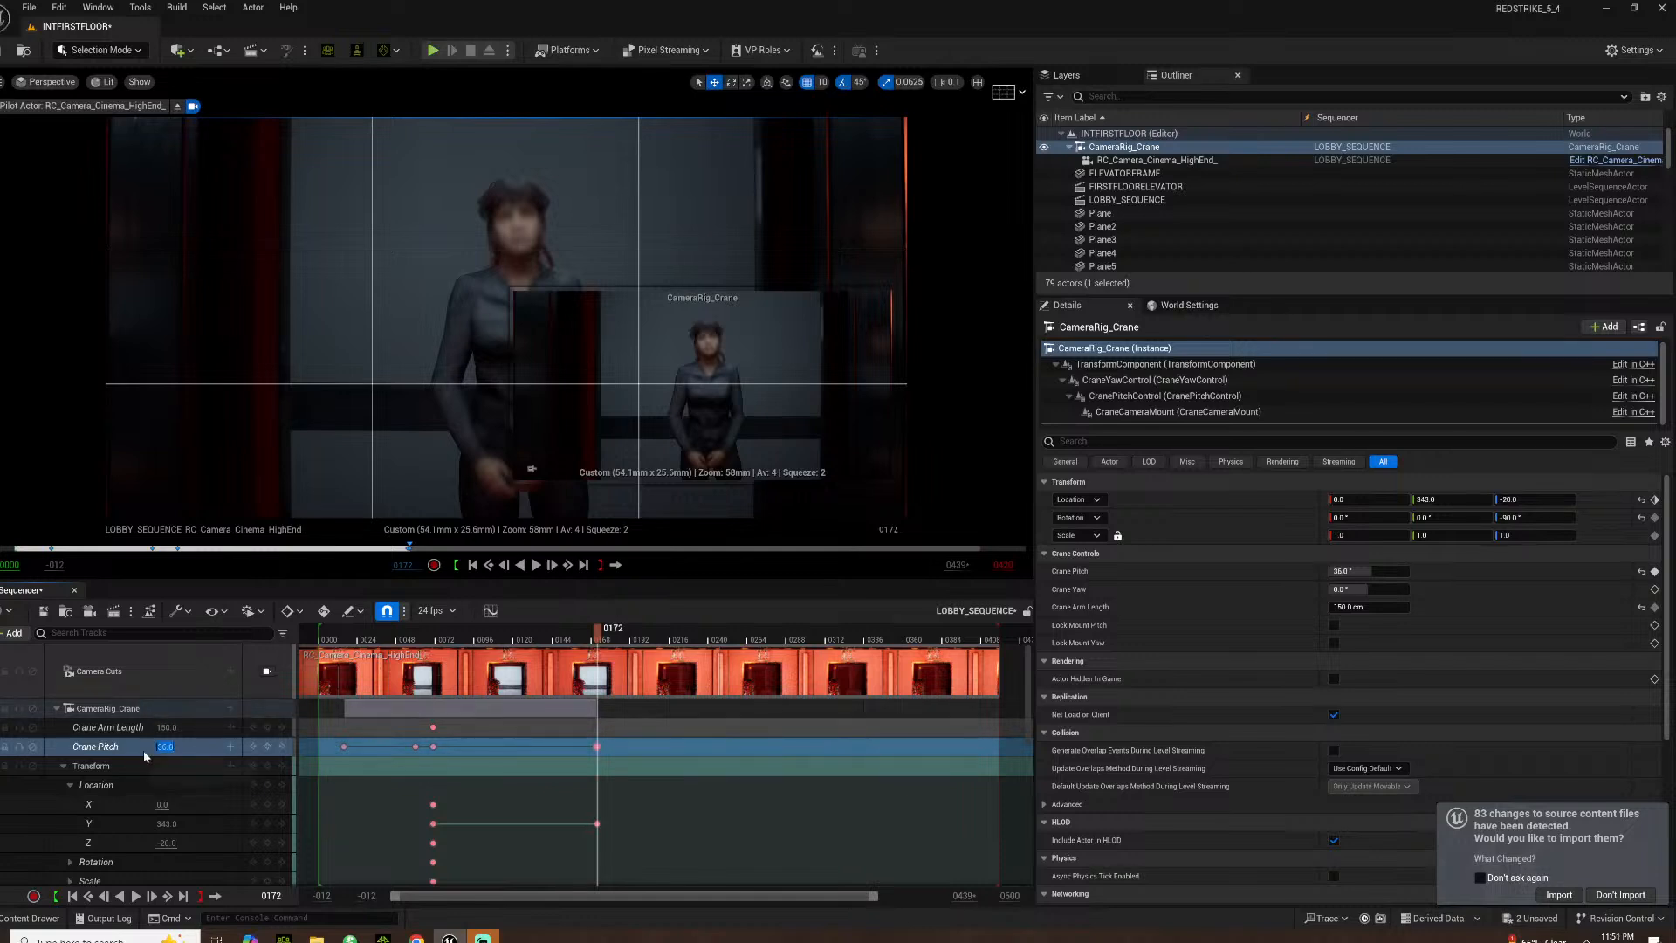
key(Return)
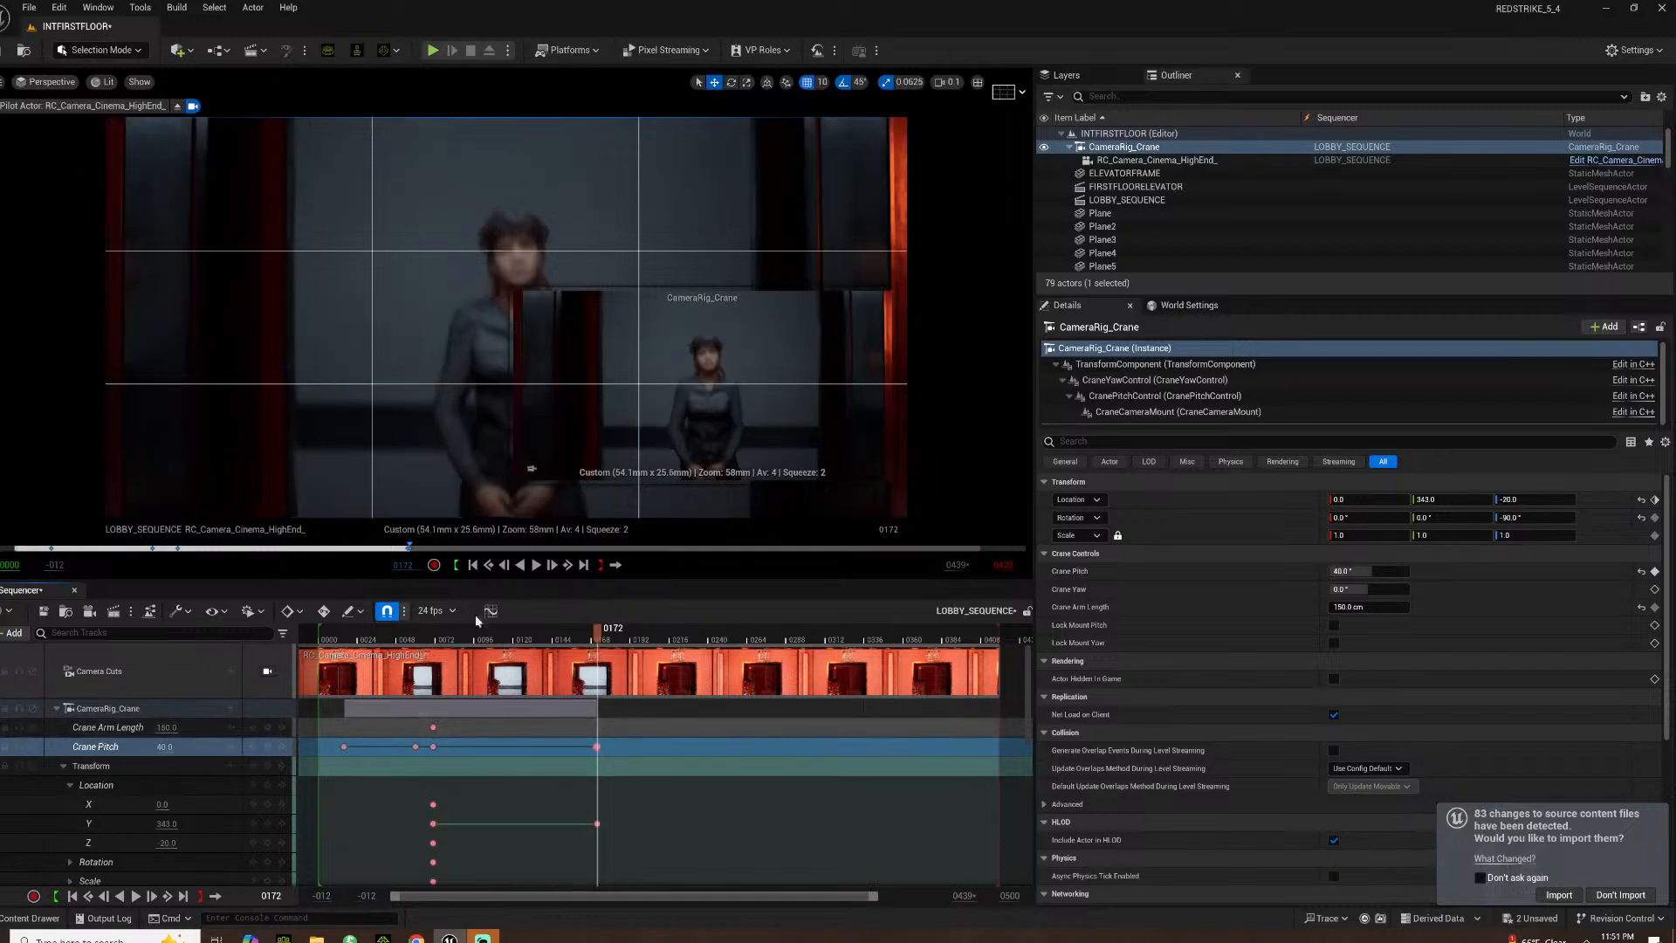
Play the sequence from about frame 70 to frame 187 to check the crane's push-in
click(430, 639)
key(space)
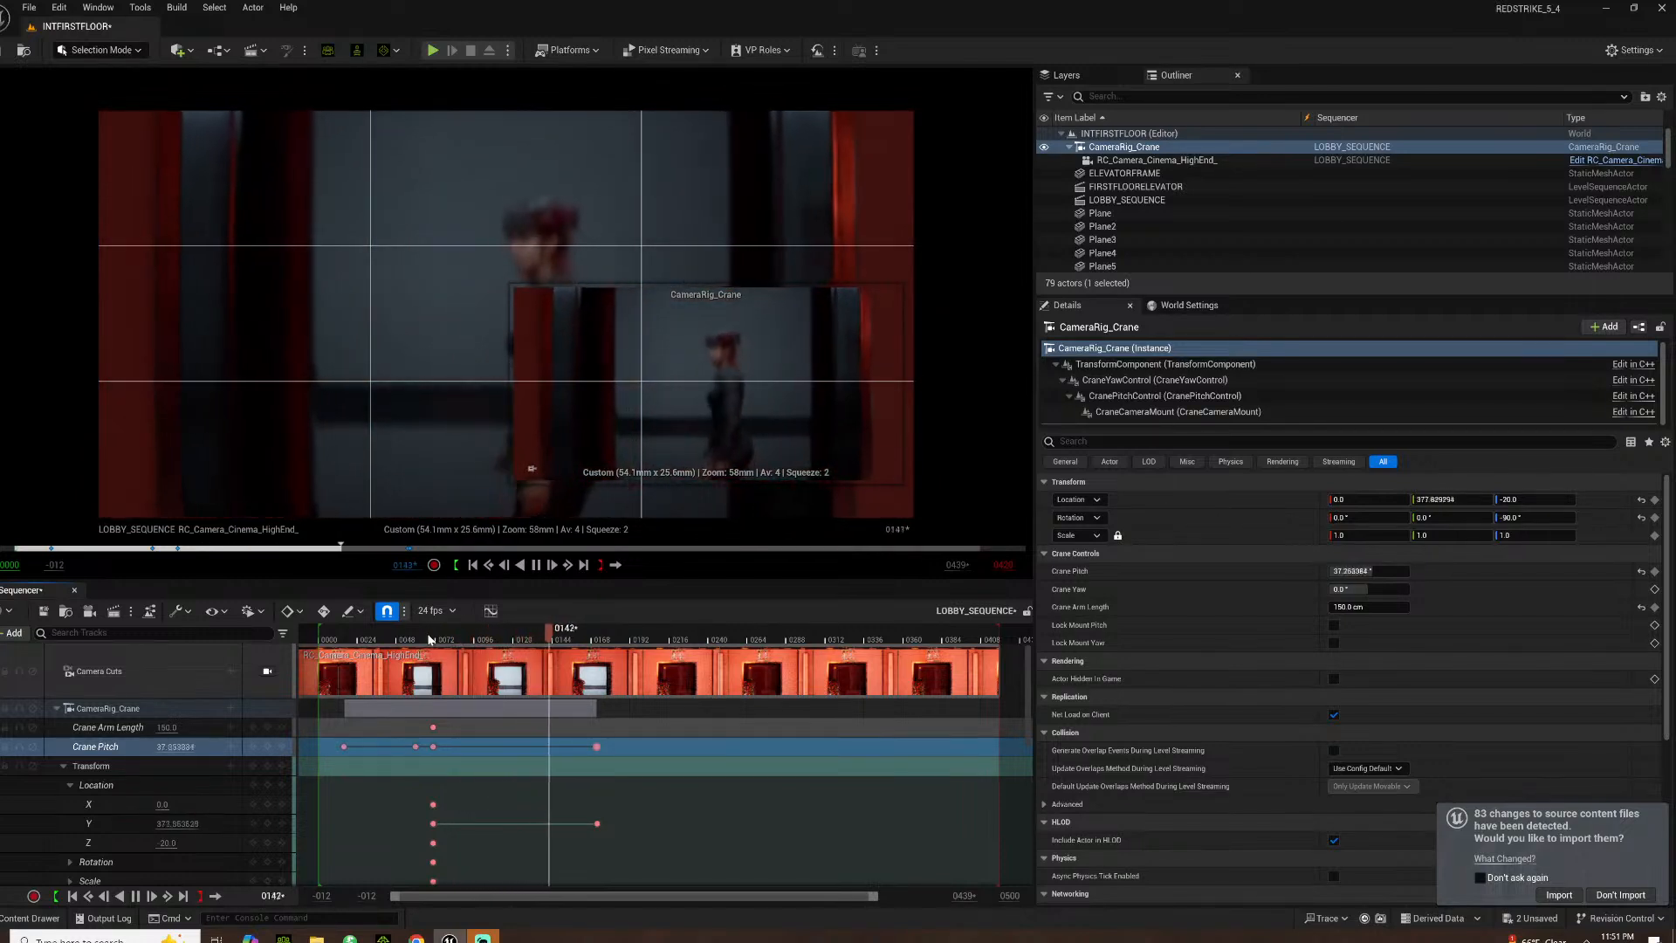
key(space)
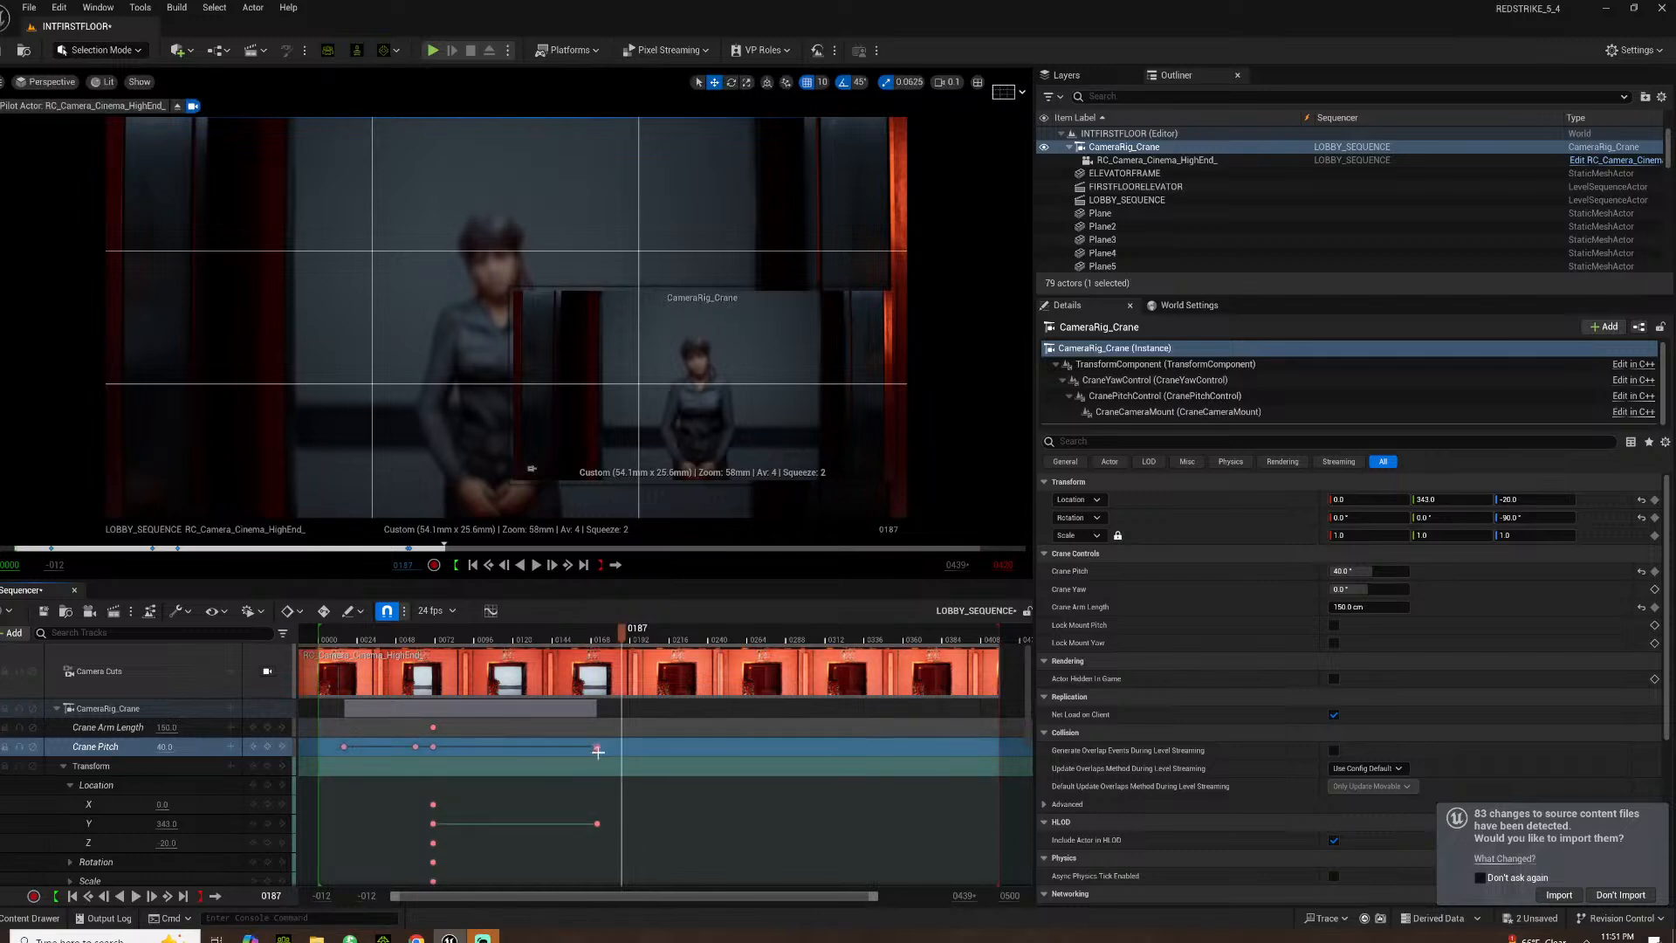
Try the 40-degree Crane Pitch keyframe at about frame 202, and move it back to frame 172
drag(598, 744, 645, 744)
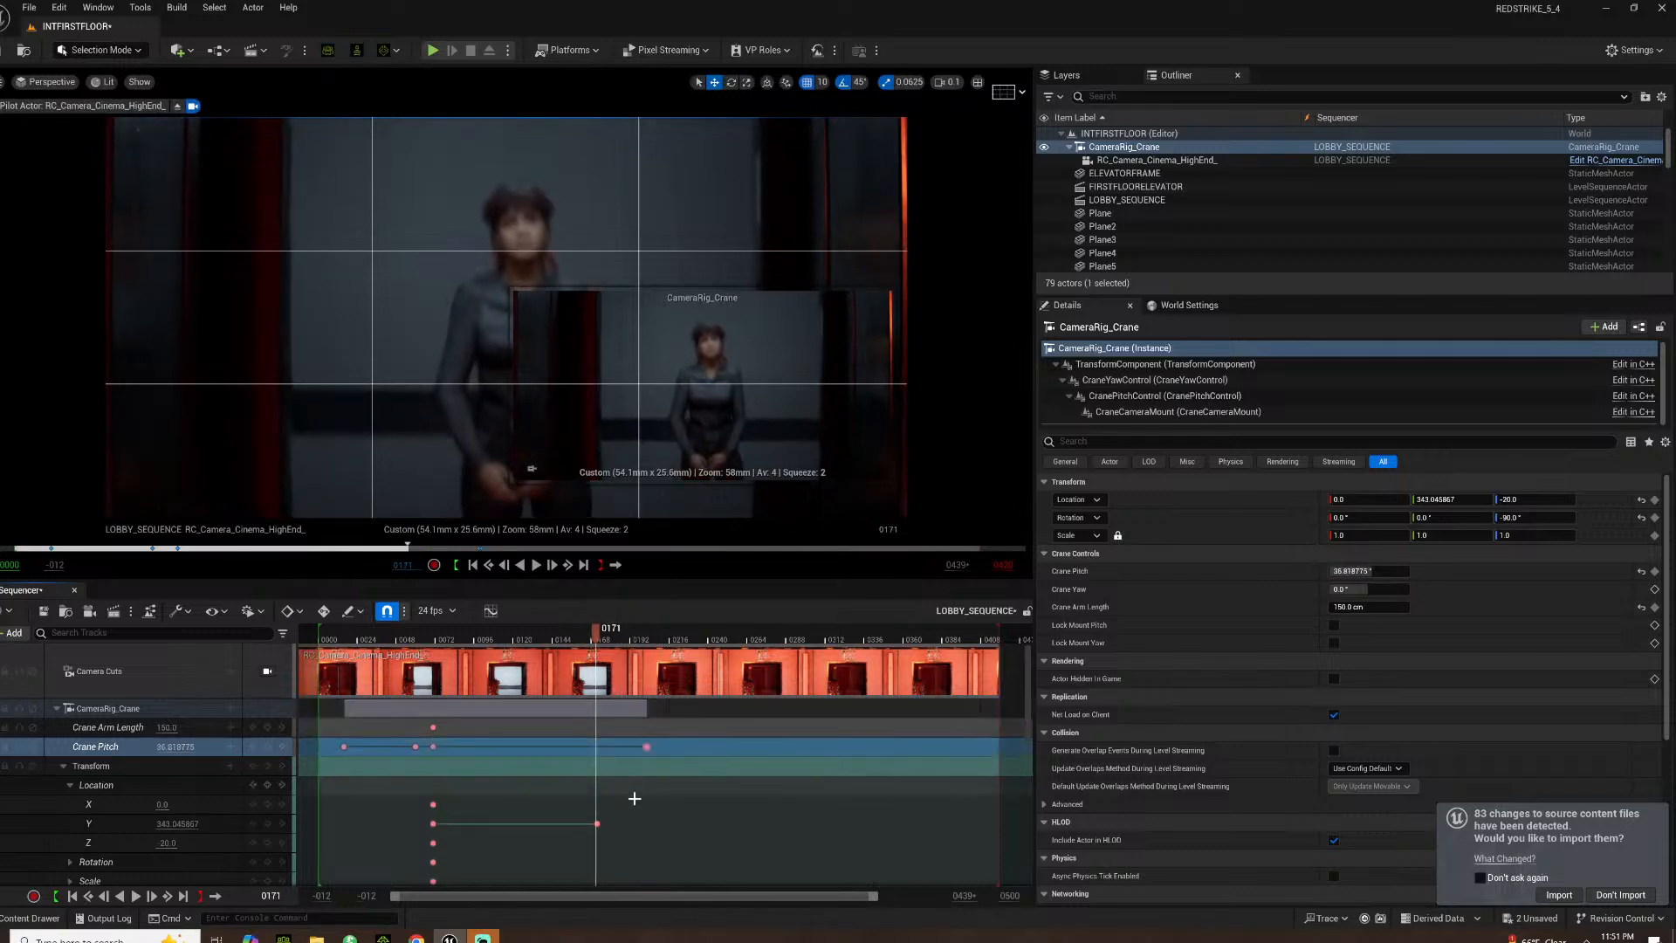
key(period)
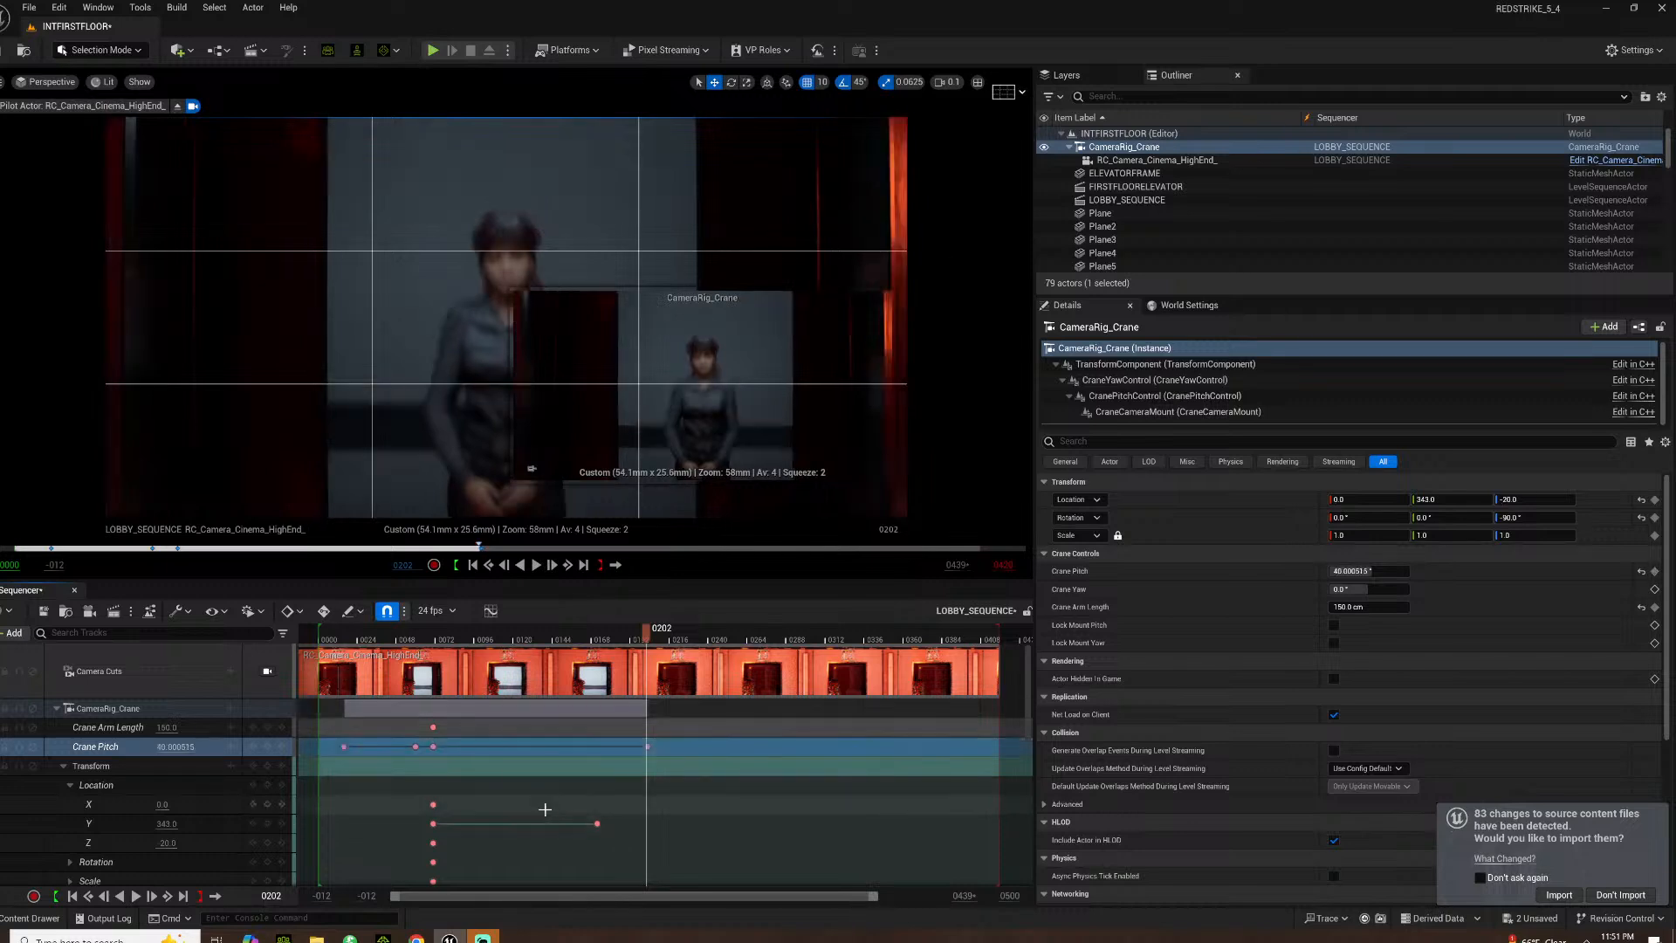
drag(647, 747, 606, 747)
Play the shot twice through the elevator doors closing to review the crane's movement and framing
key(space)
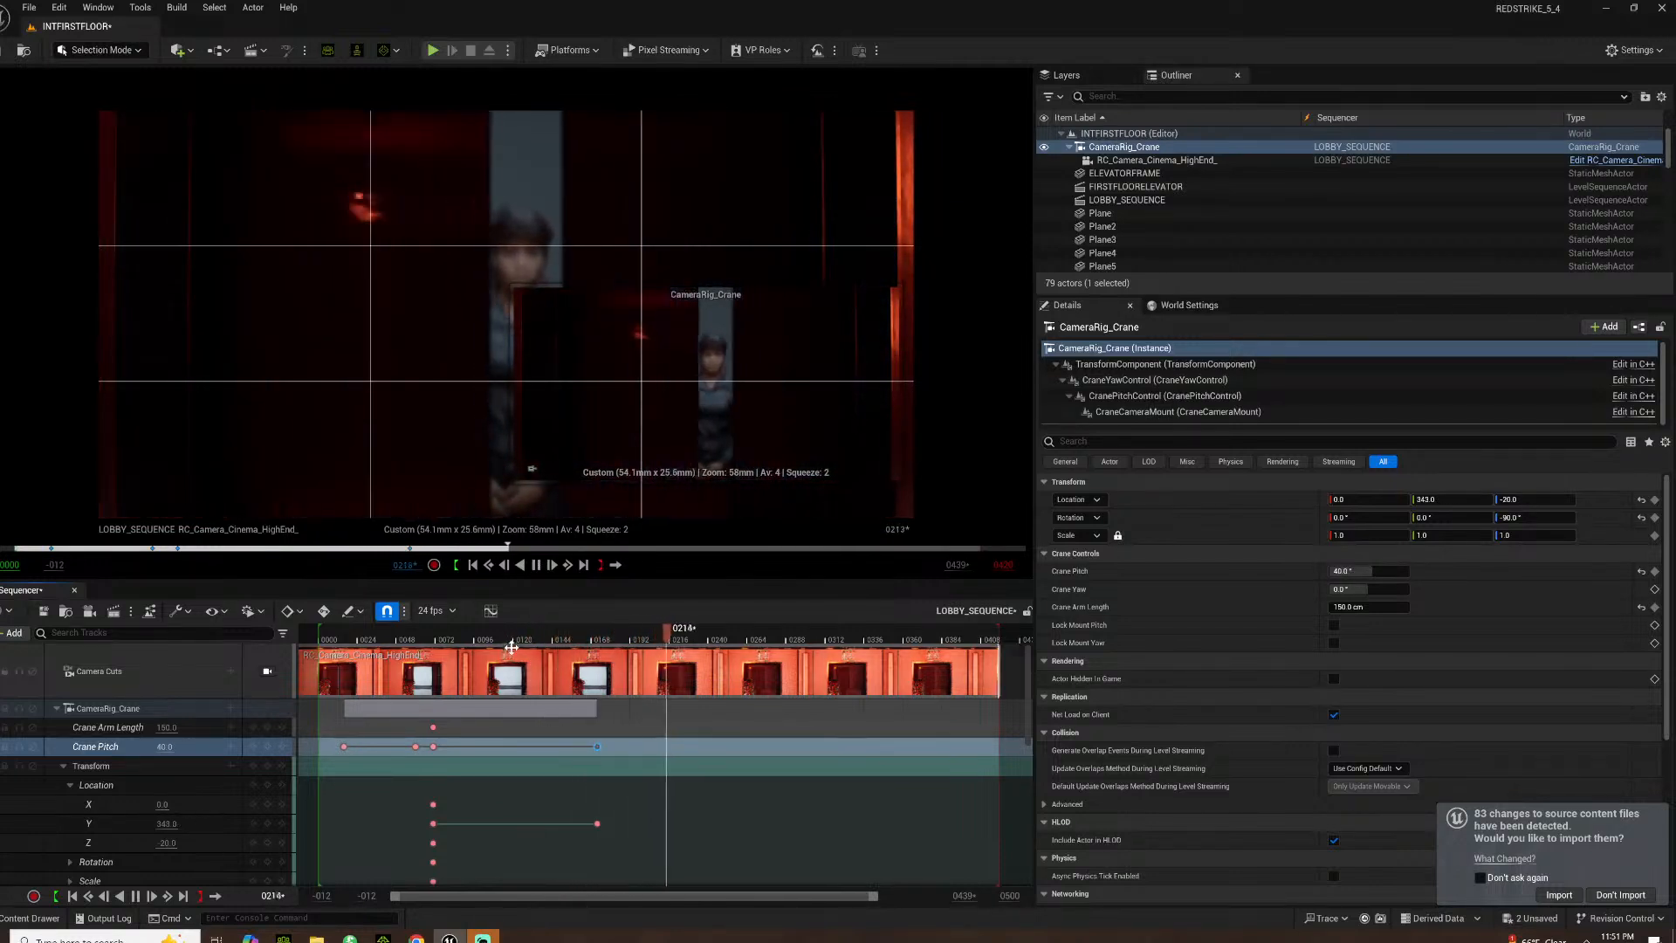
key(space)
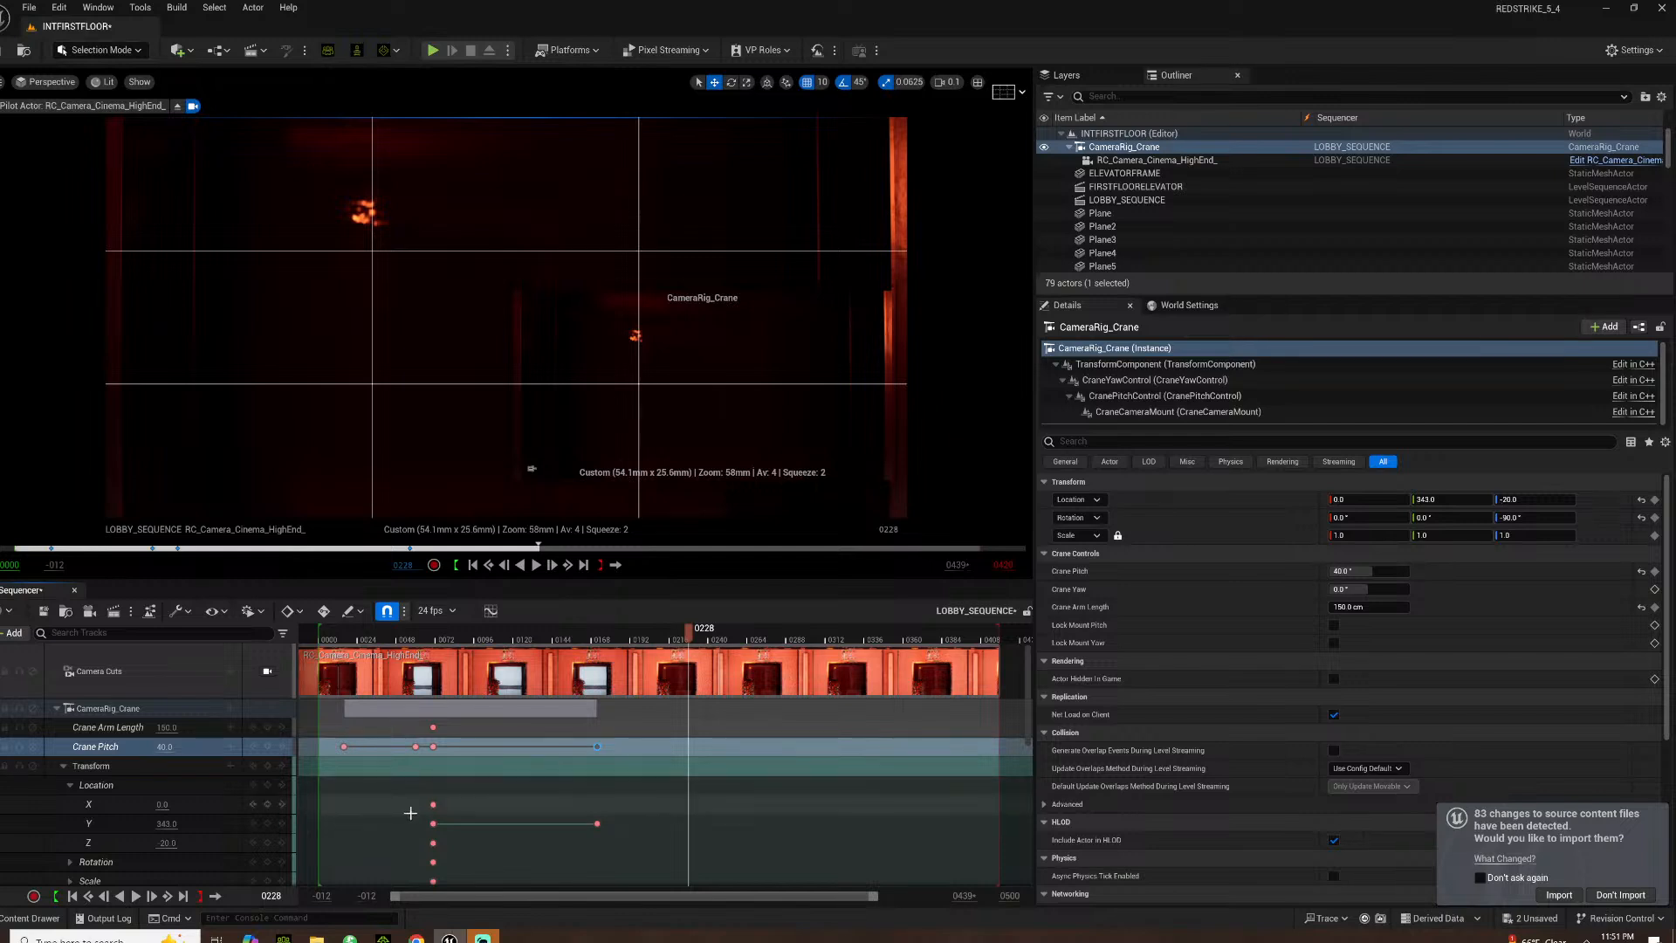
click(401, 641)
key(space)
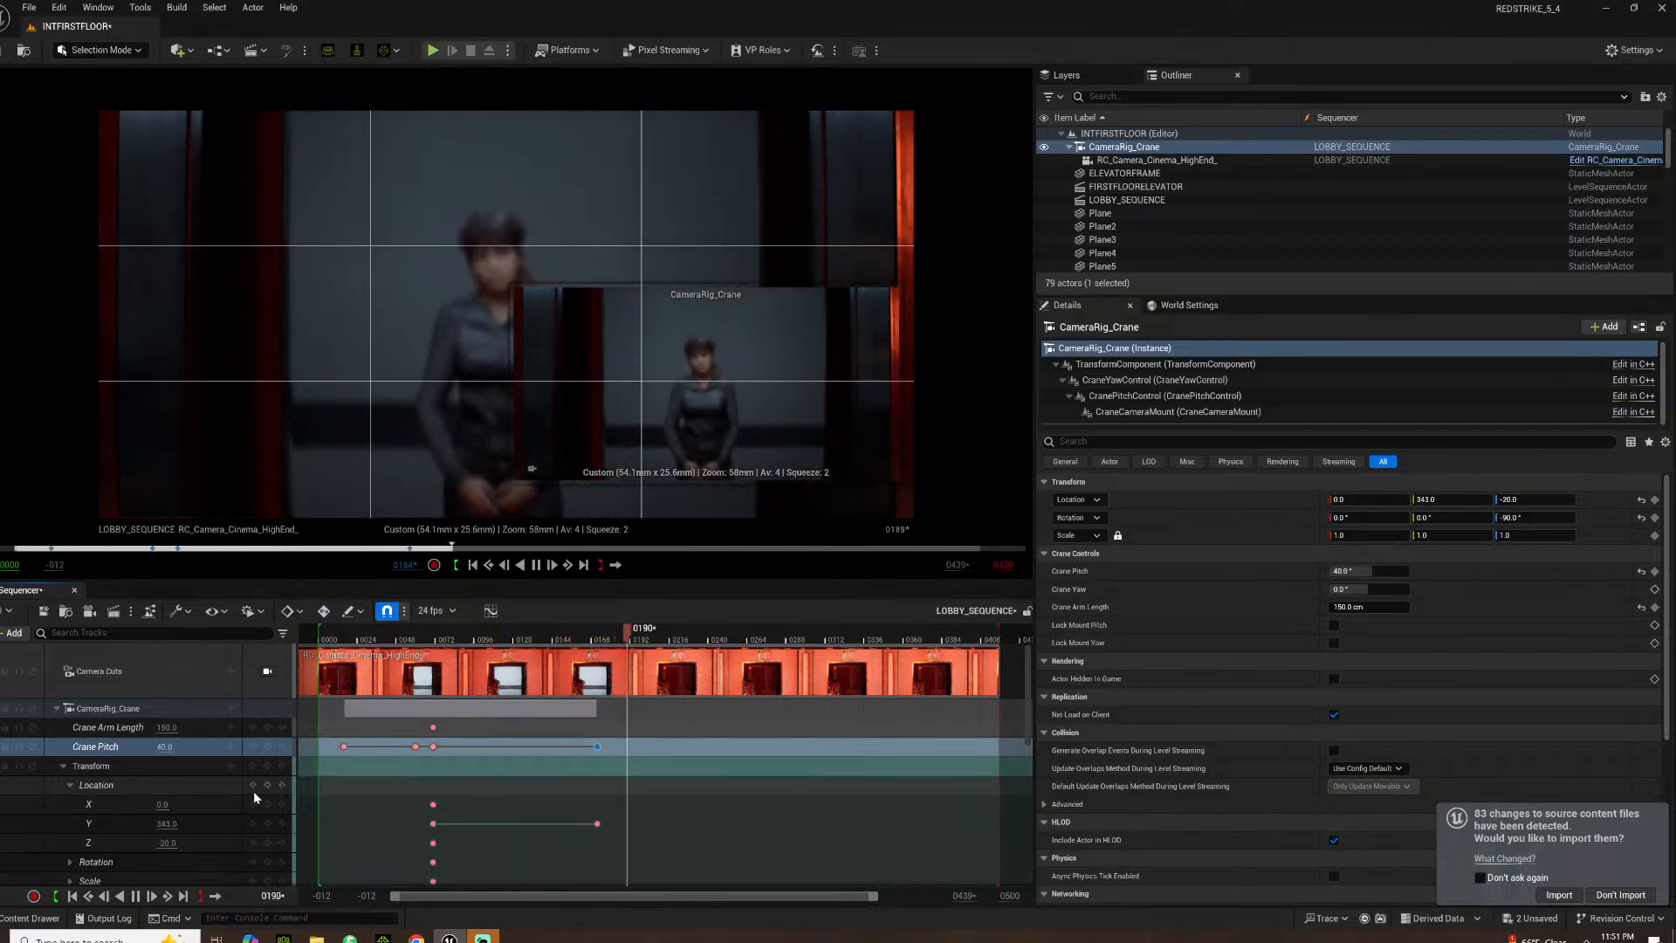
key(space)
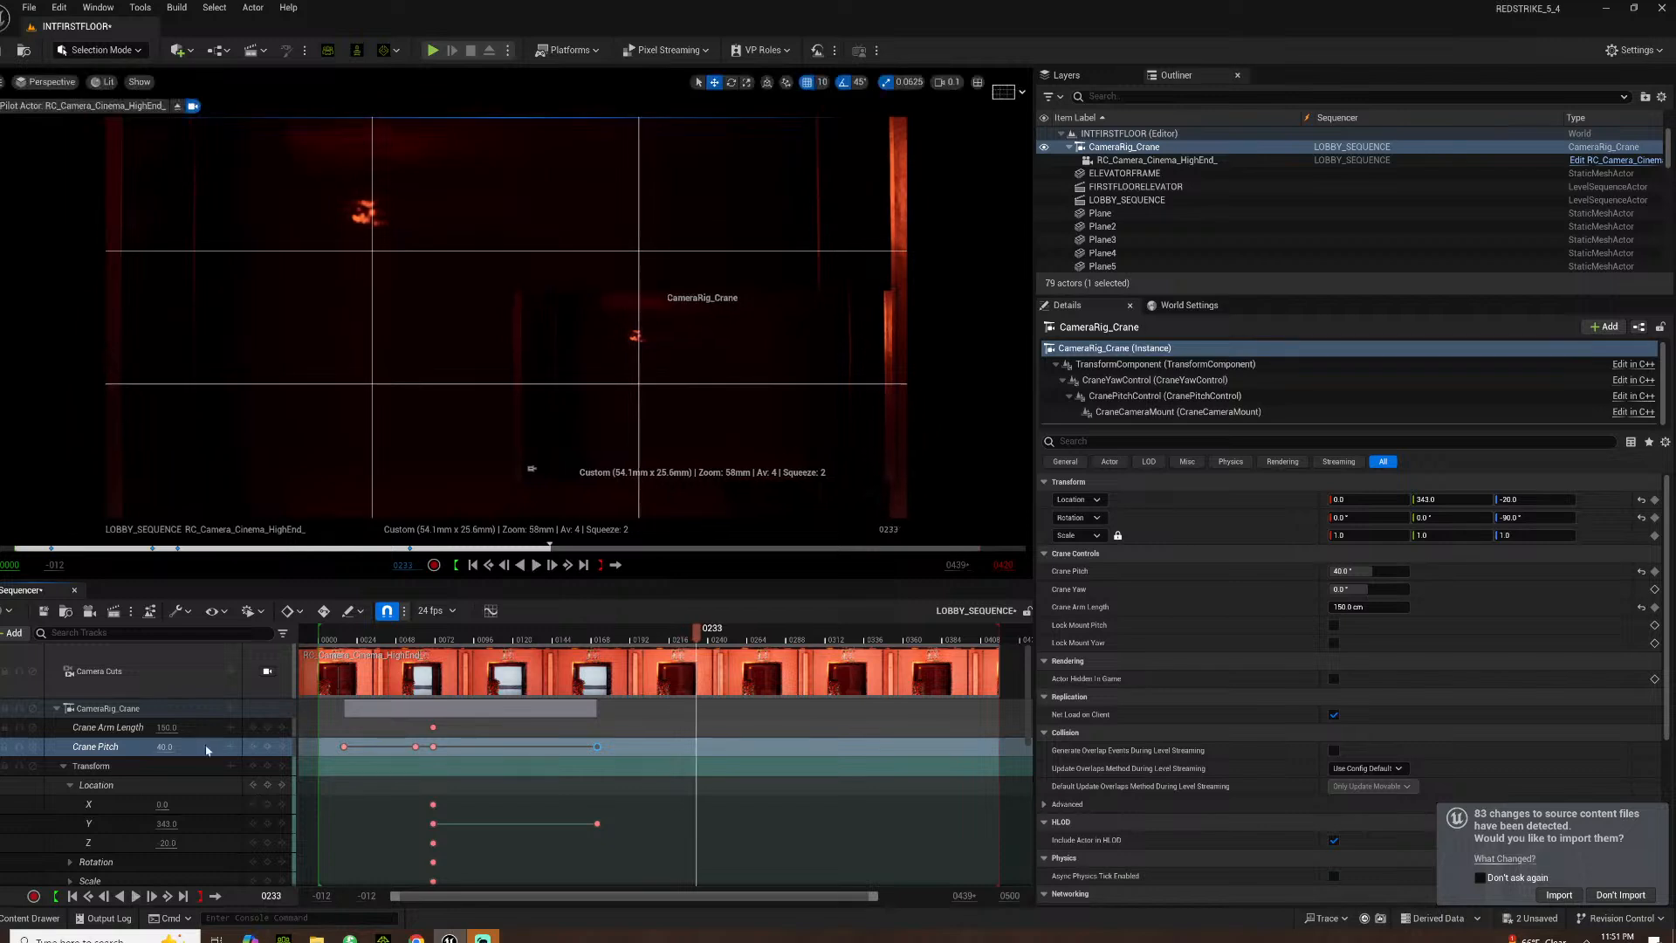
Keyframe the cinema camera's Manual Focus Distance at about 278.37 cm on Redstrike at frame 172
click(336, 646)
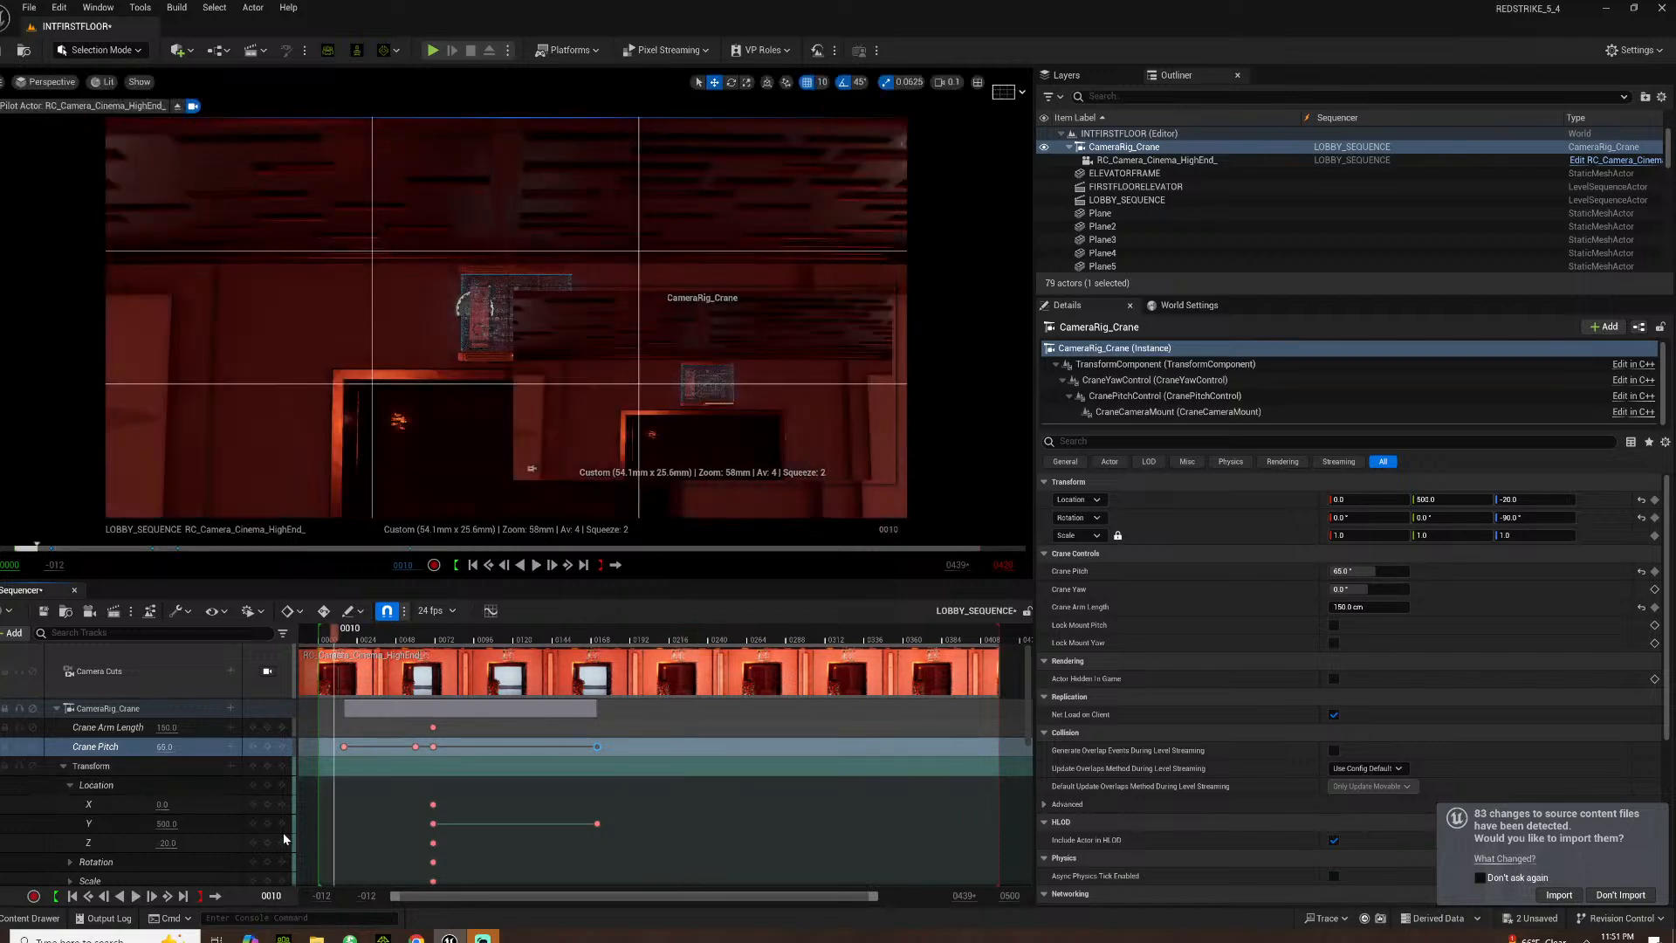
click(284, 747)
click(285, 746)
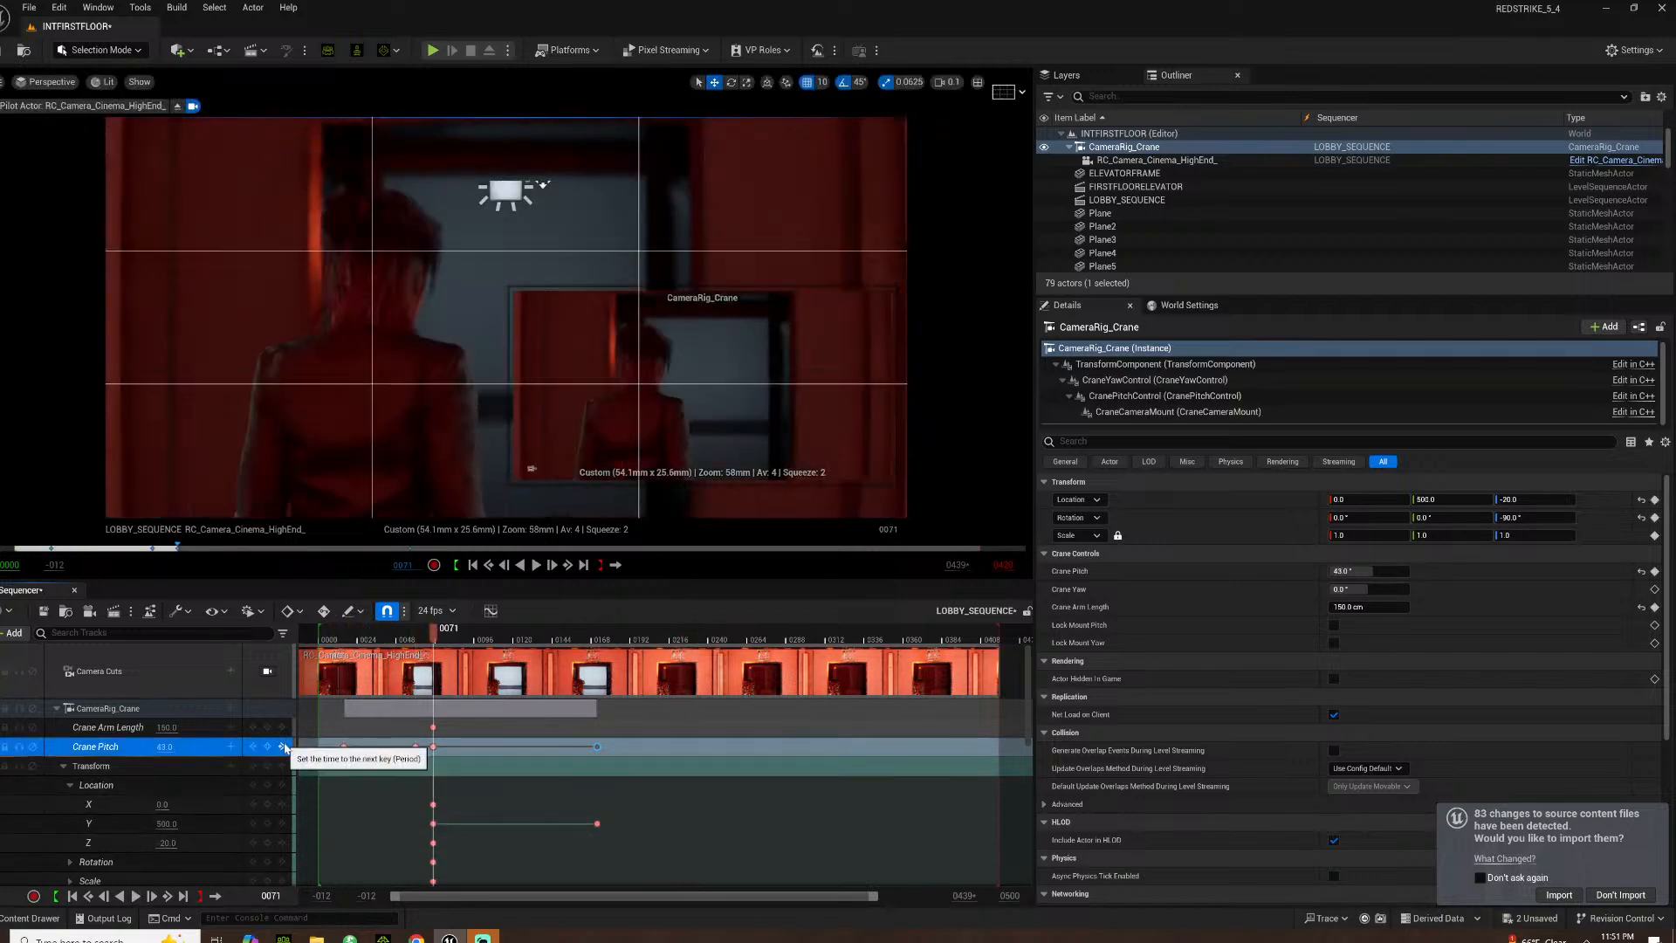
scroll(266, 785, down, 5)
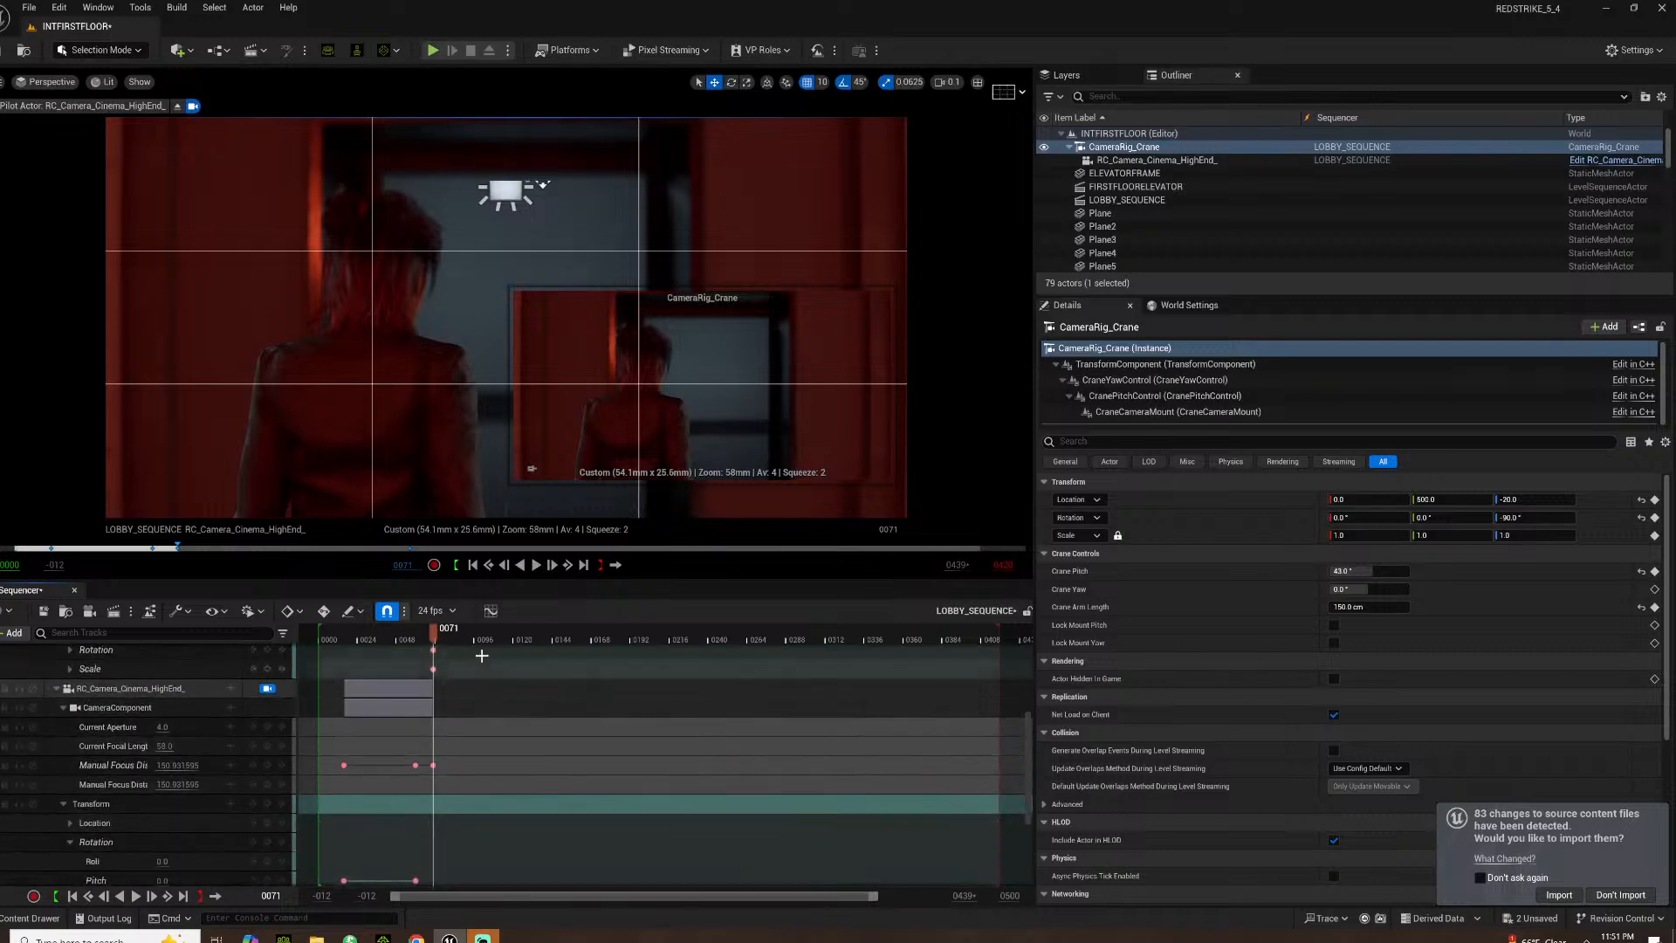
scroll(243, 804, up, 4)
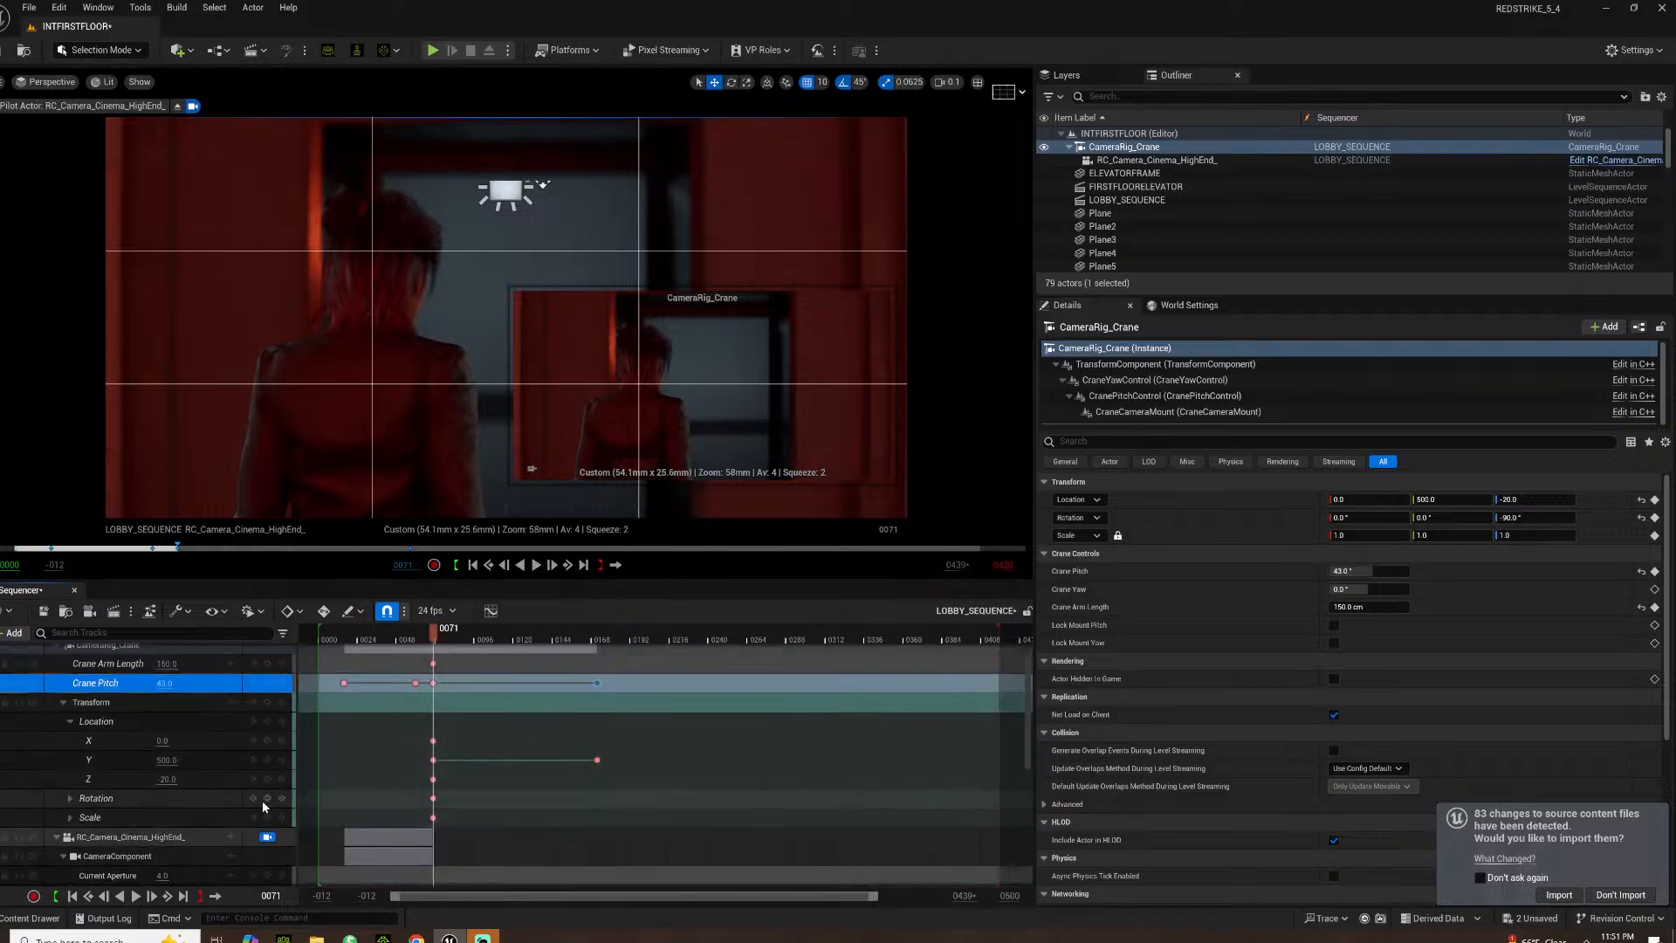
click(281, 759)
scroll(227, 793, down, 3)
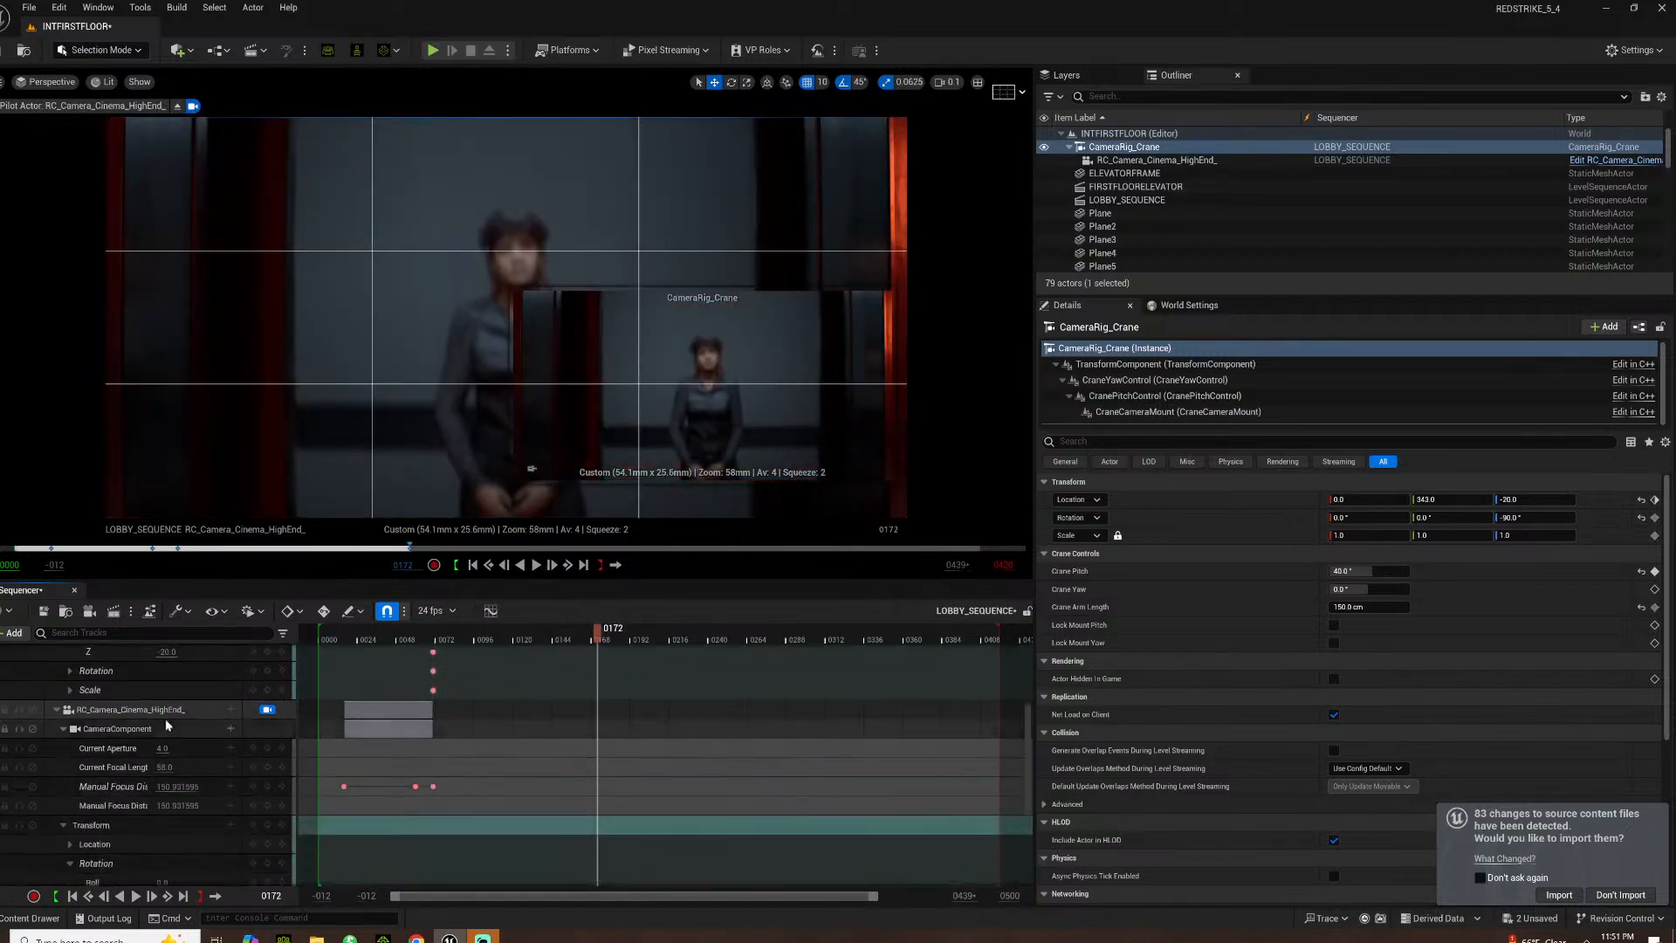
click(131, 709)
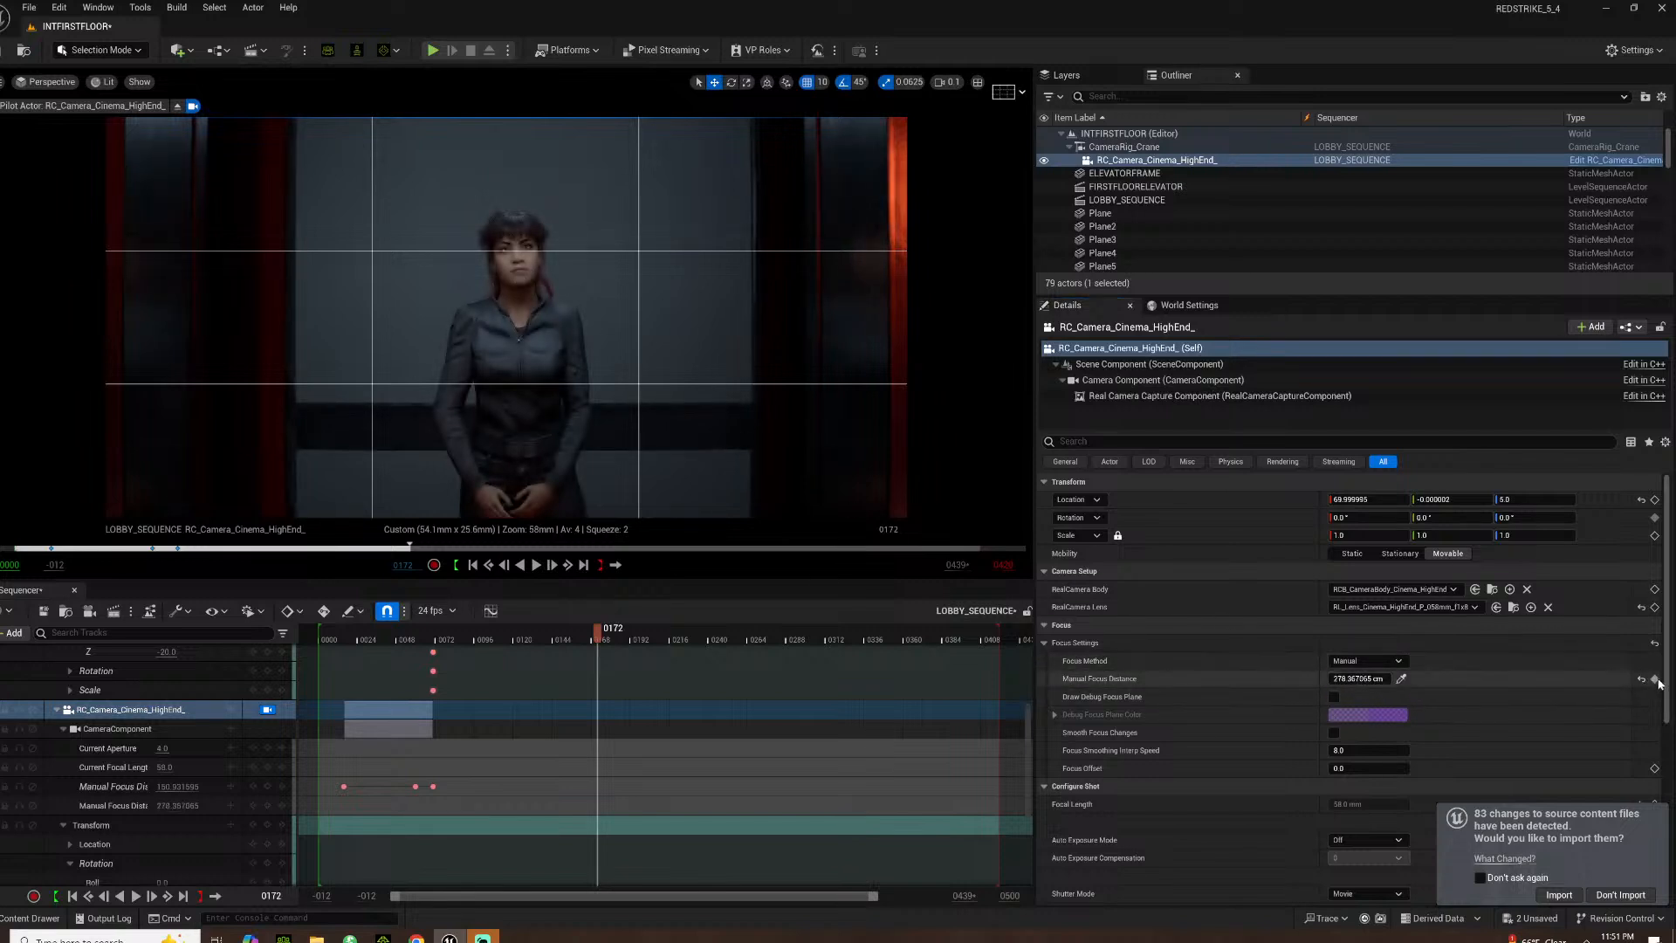
Play from frame 117 and again from about frame 59 to check the focus pull on Redstrike
click(508, 637)
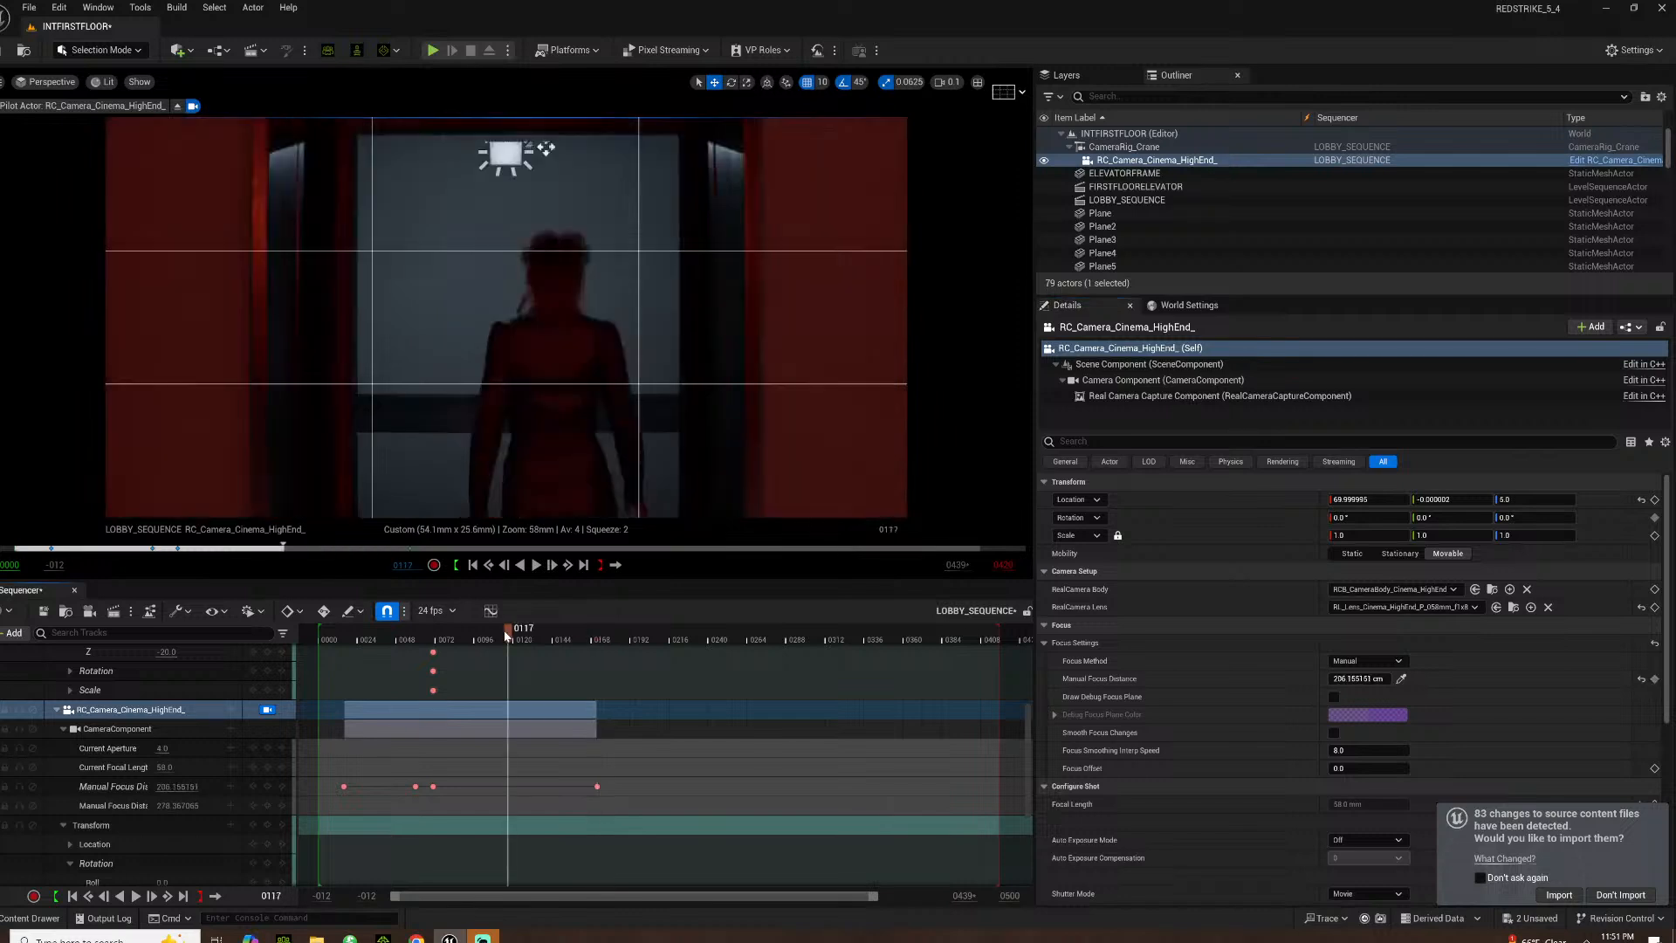
key(space)
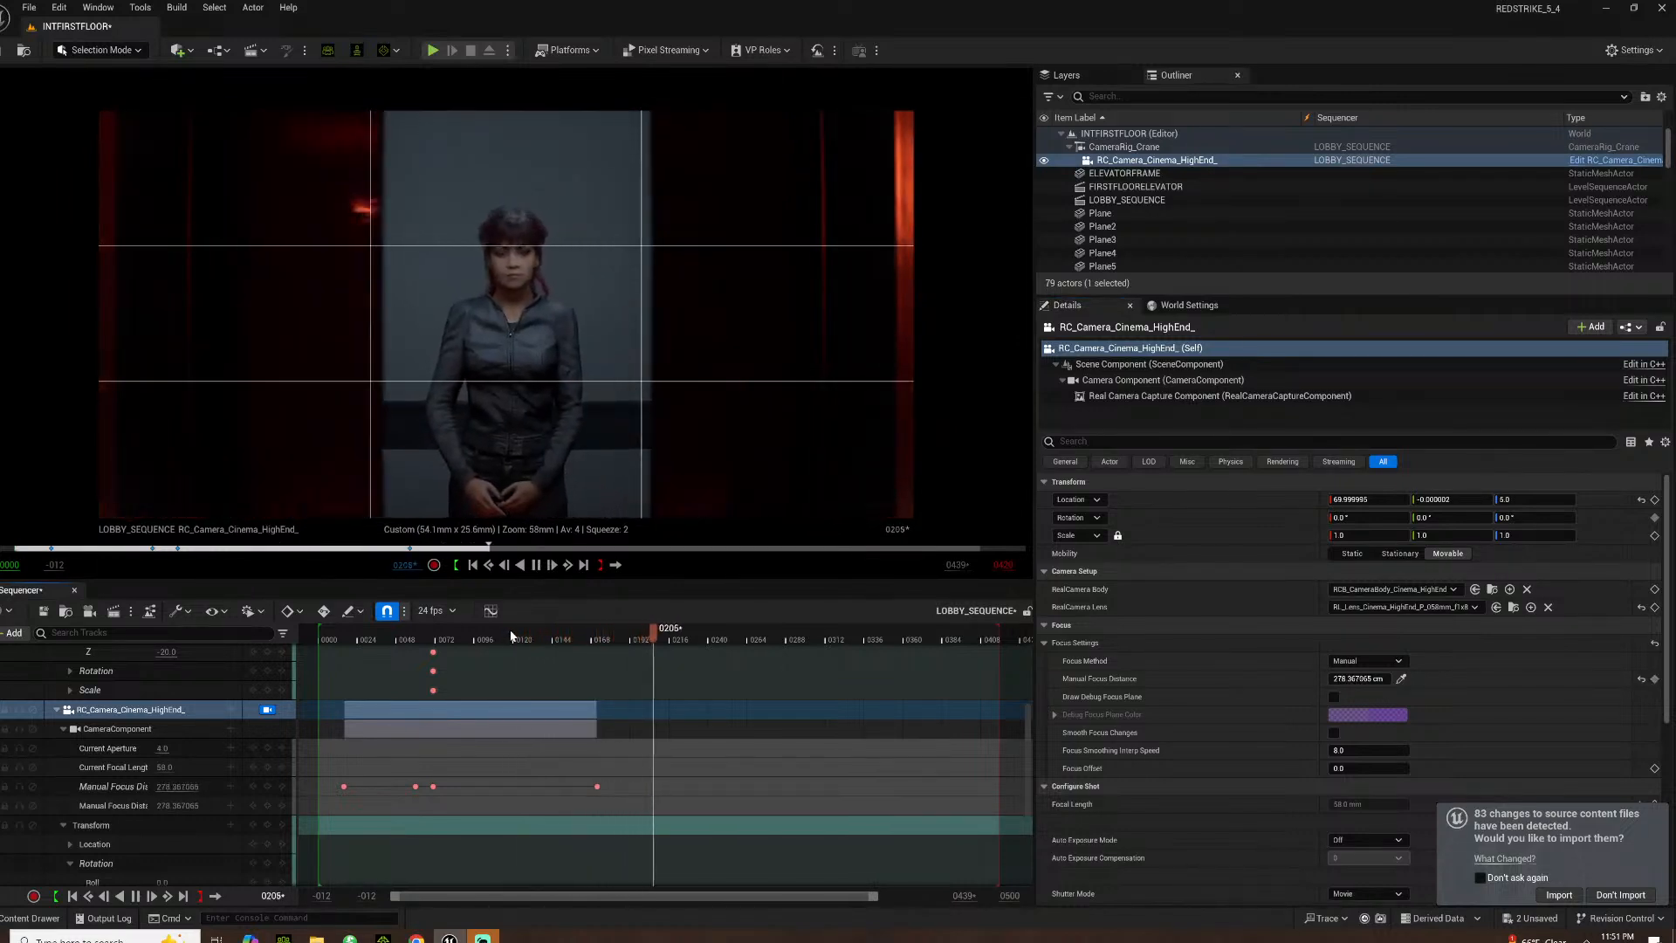
click(414, 638)
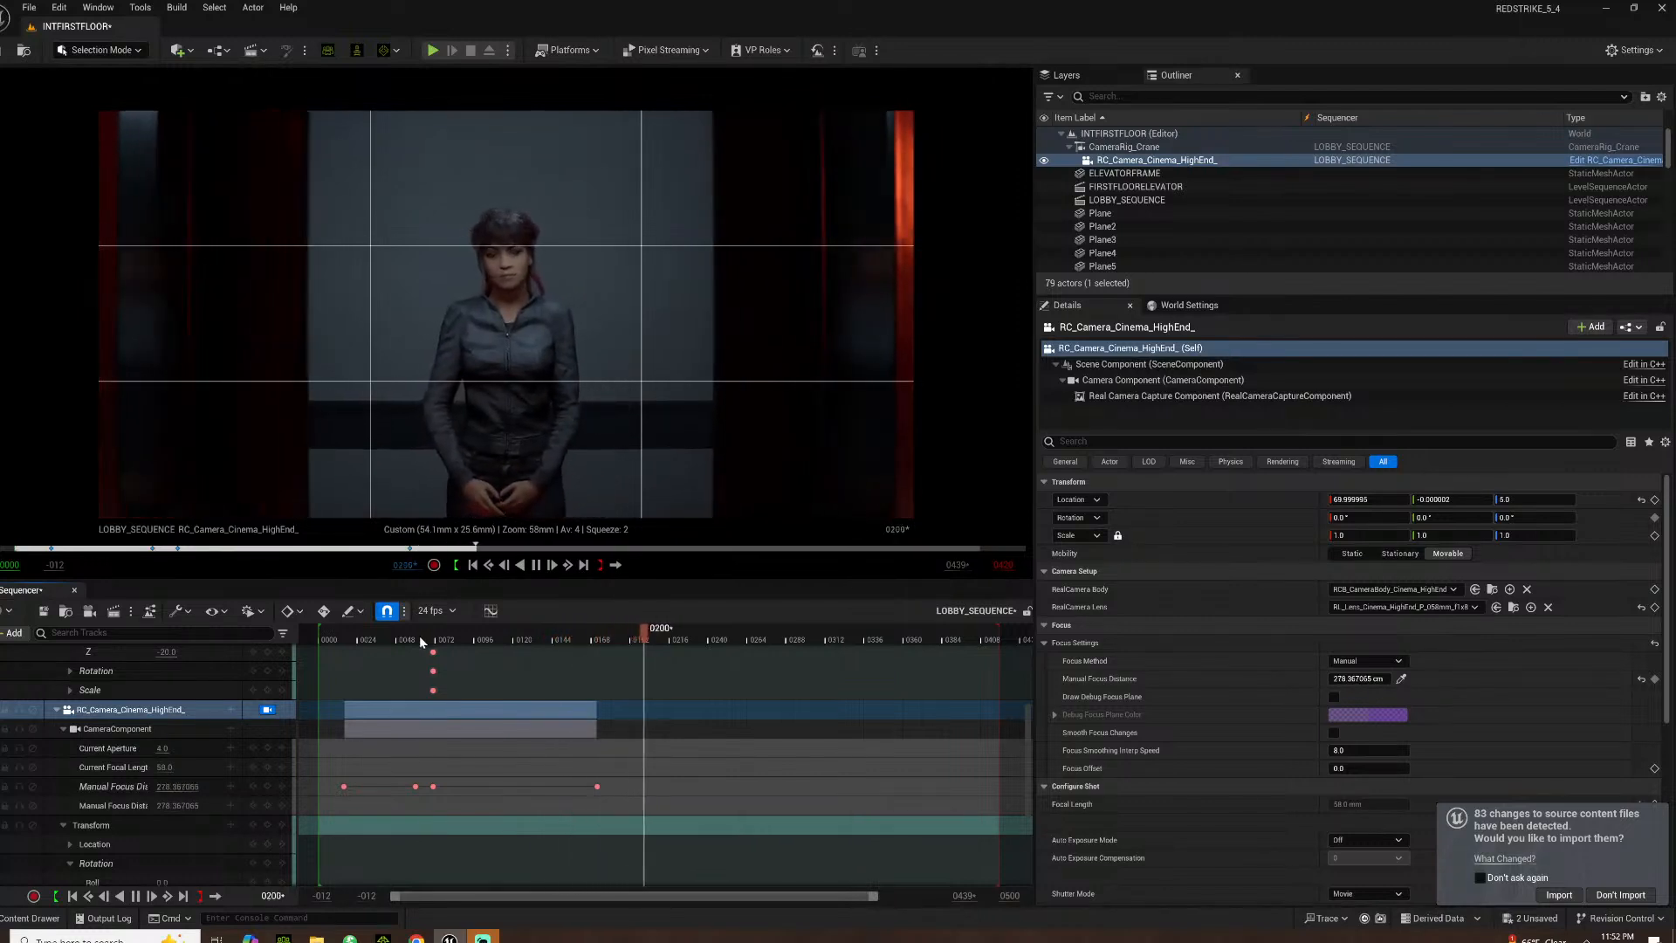
key(space)
Add the CAMERA_SHAKE asset to the cinema camera from frame -4, and extend its section to about frame 266
drag(468, 641, 309, 660)
scroll(169, 804, up, 2)
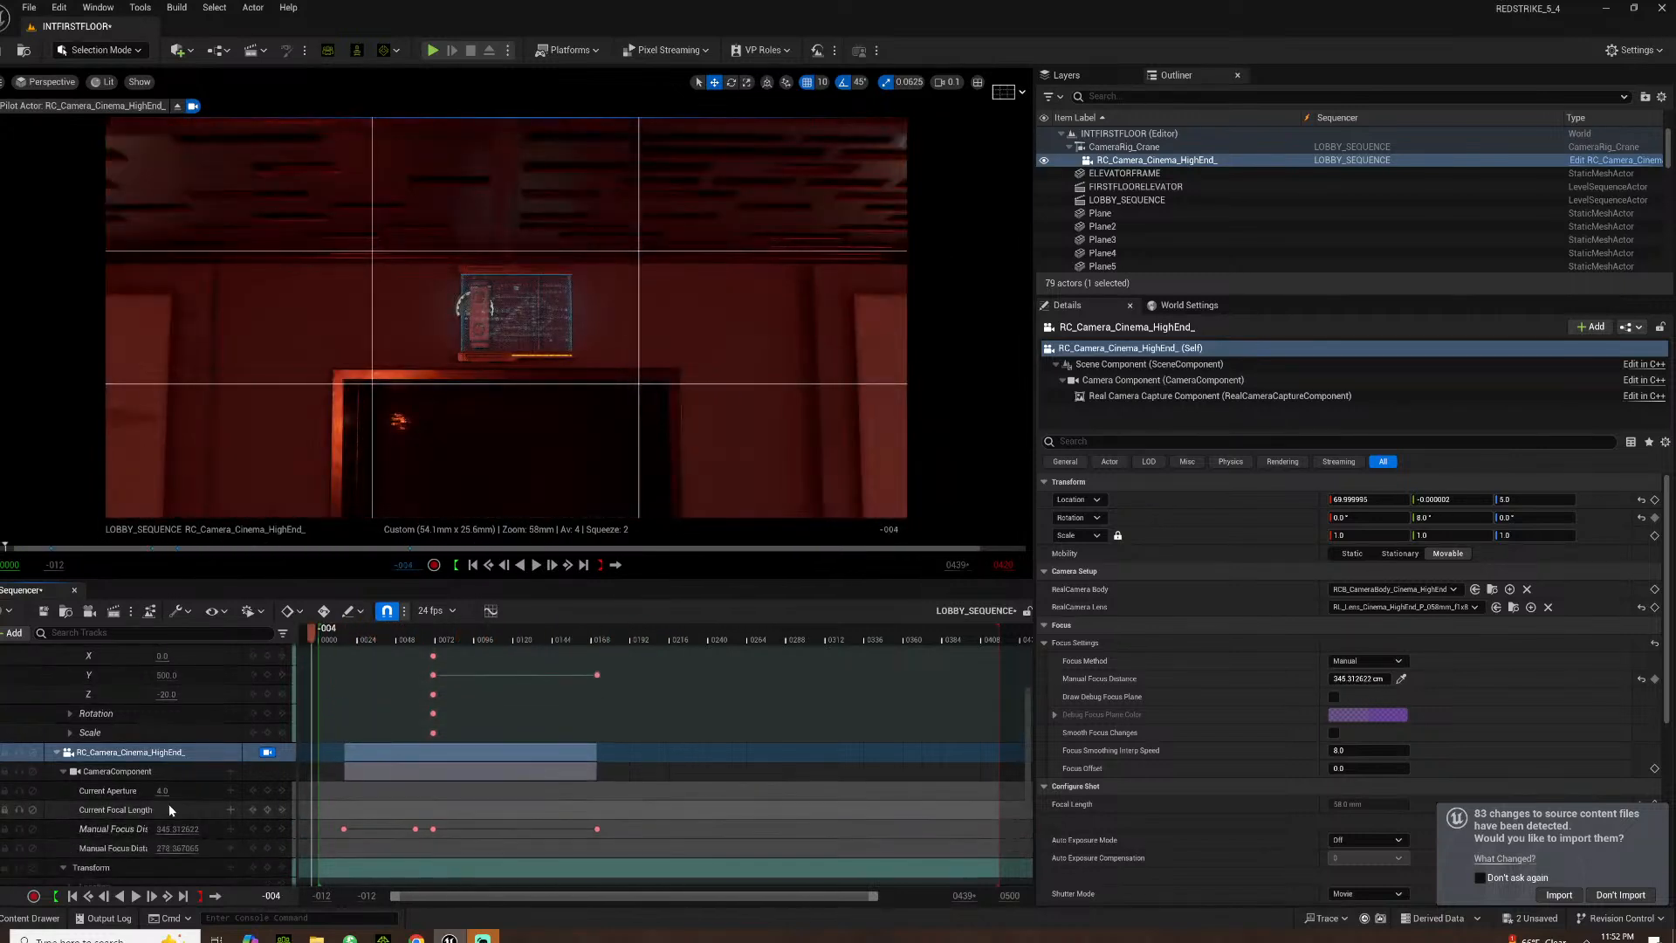
click(232, 753)
mouse_move(266, 416)
mouse_move(303, 389)
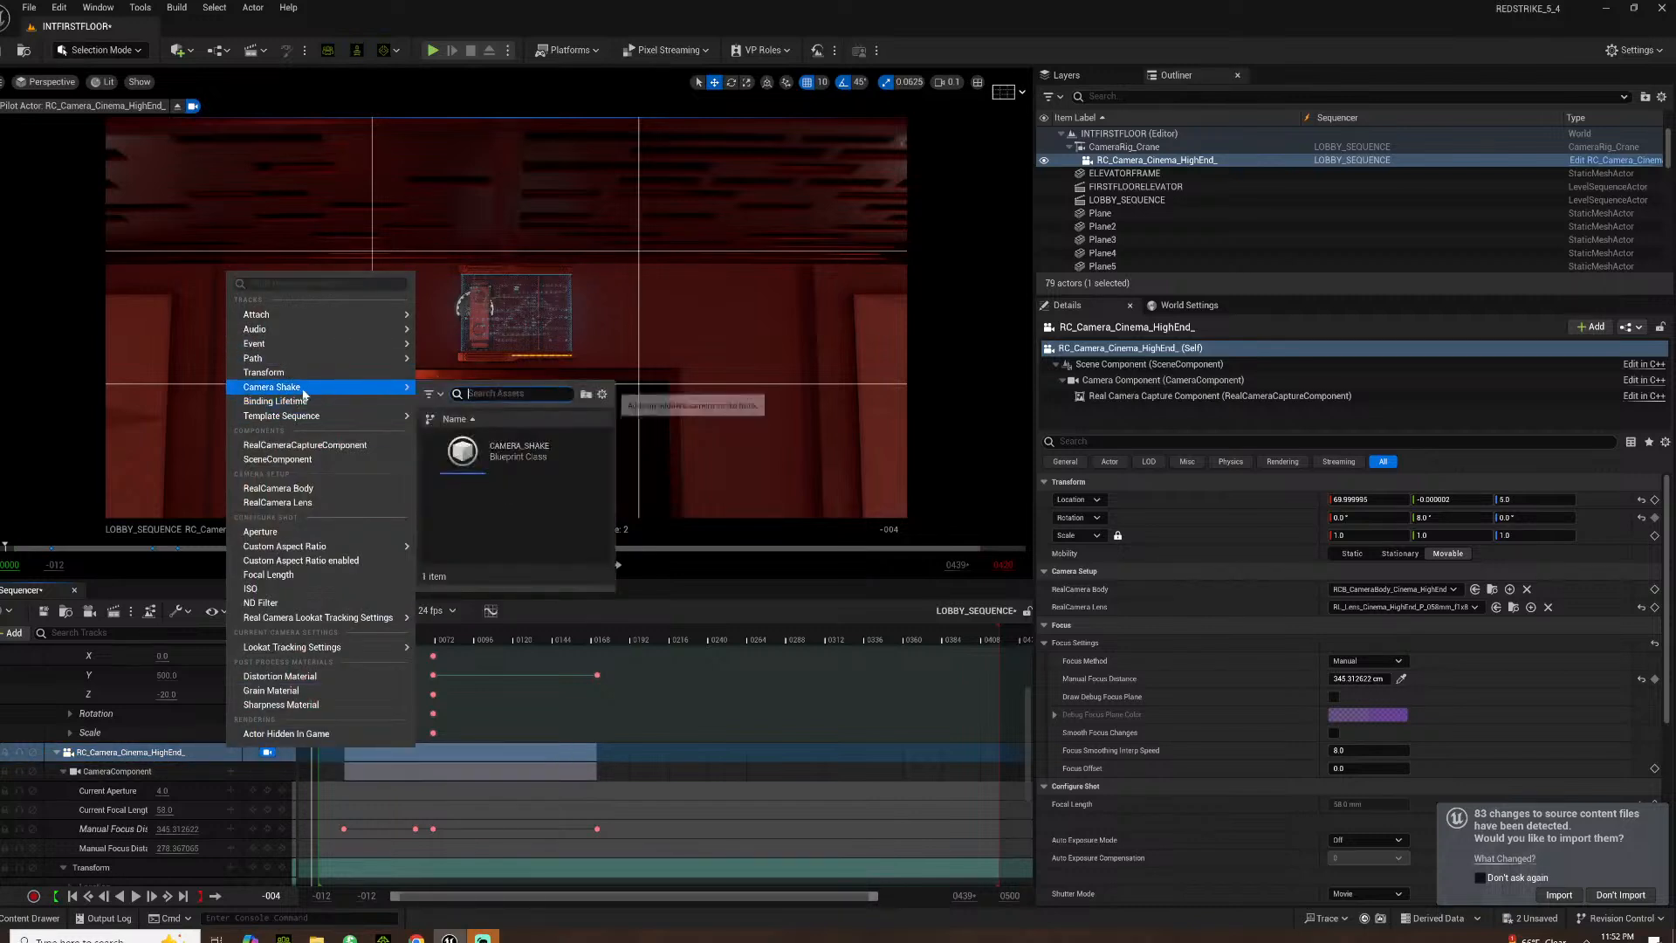
click(537, 445)
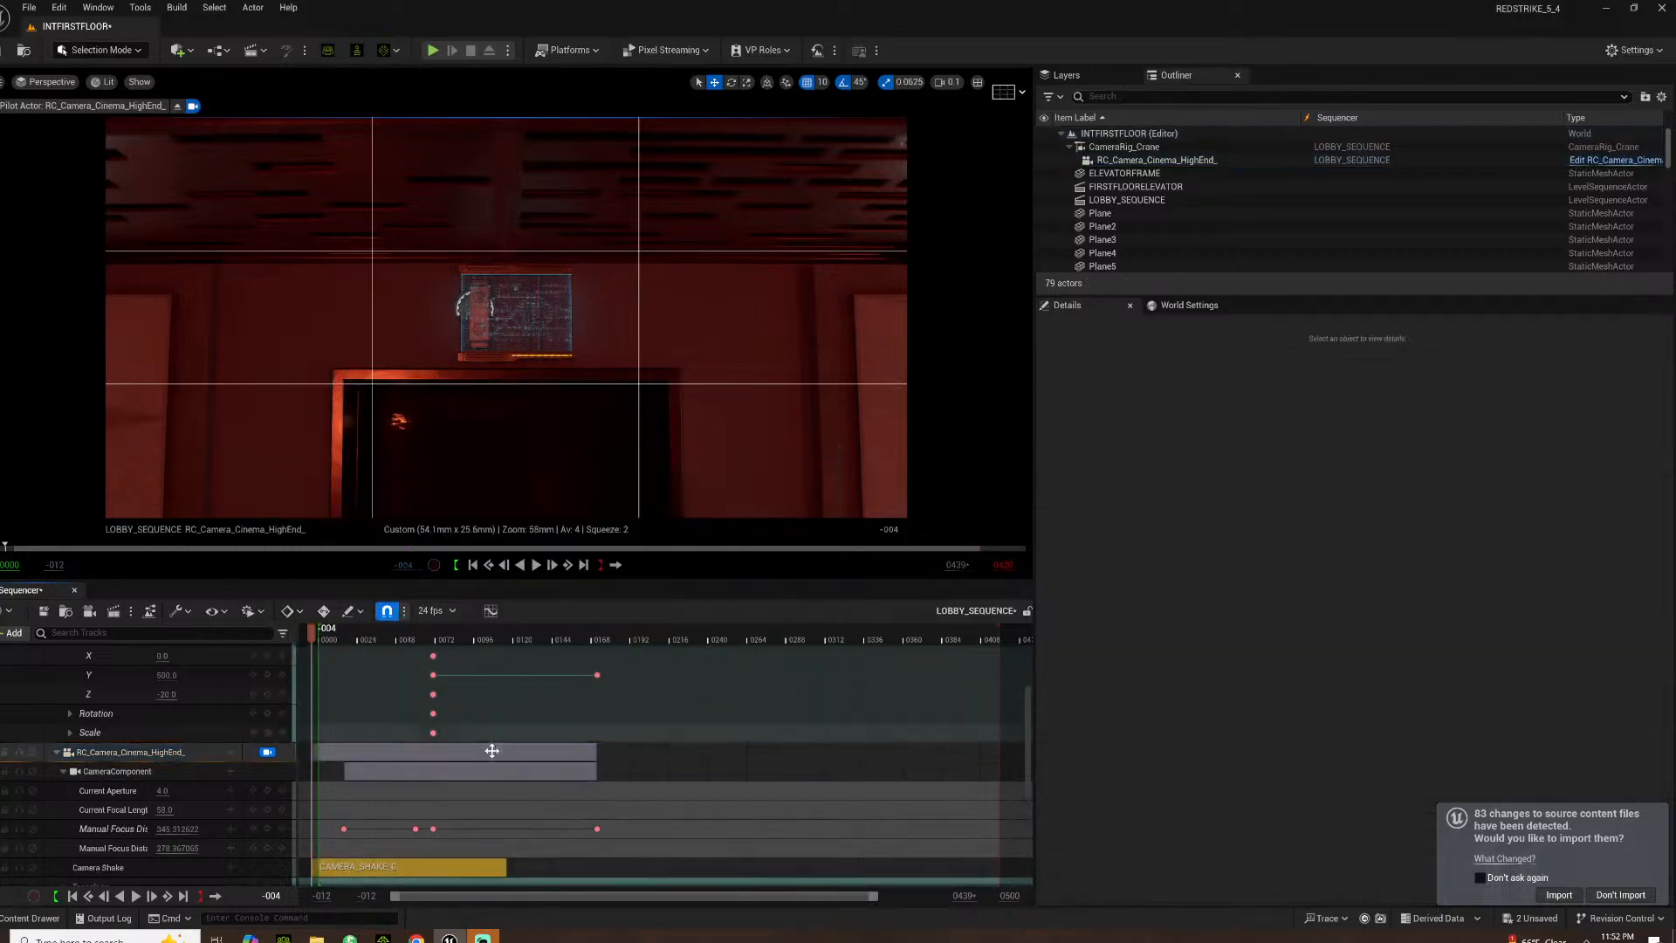
scroll(490, 803, down, 3)
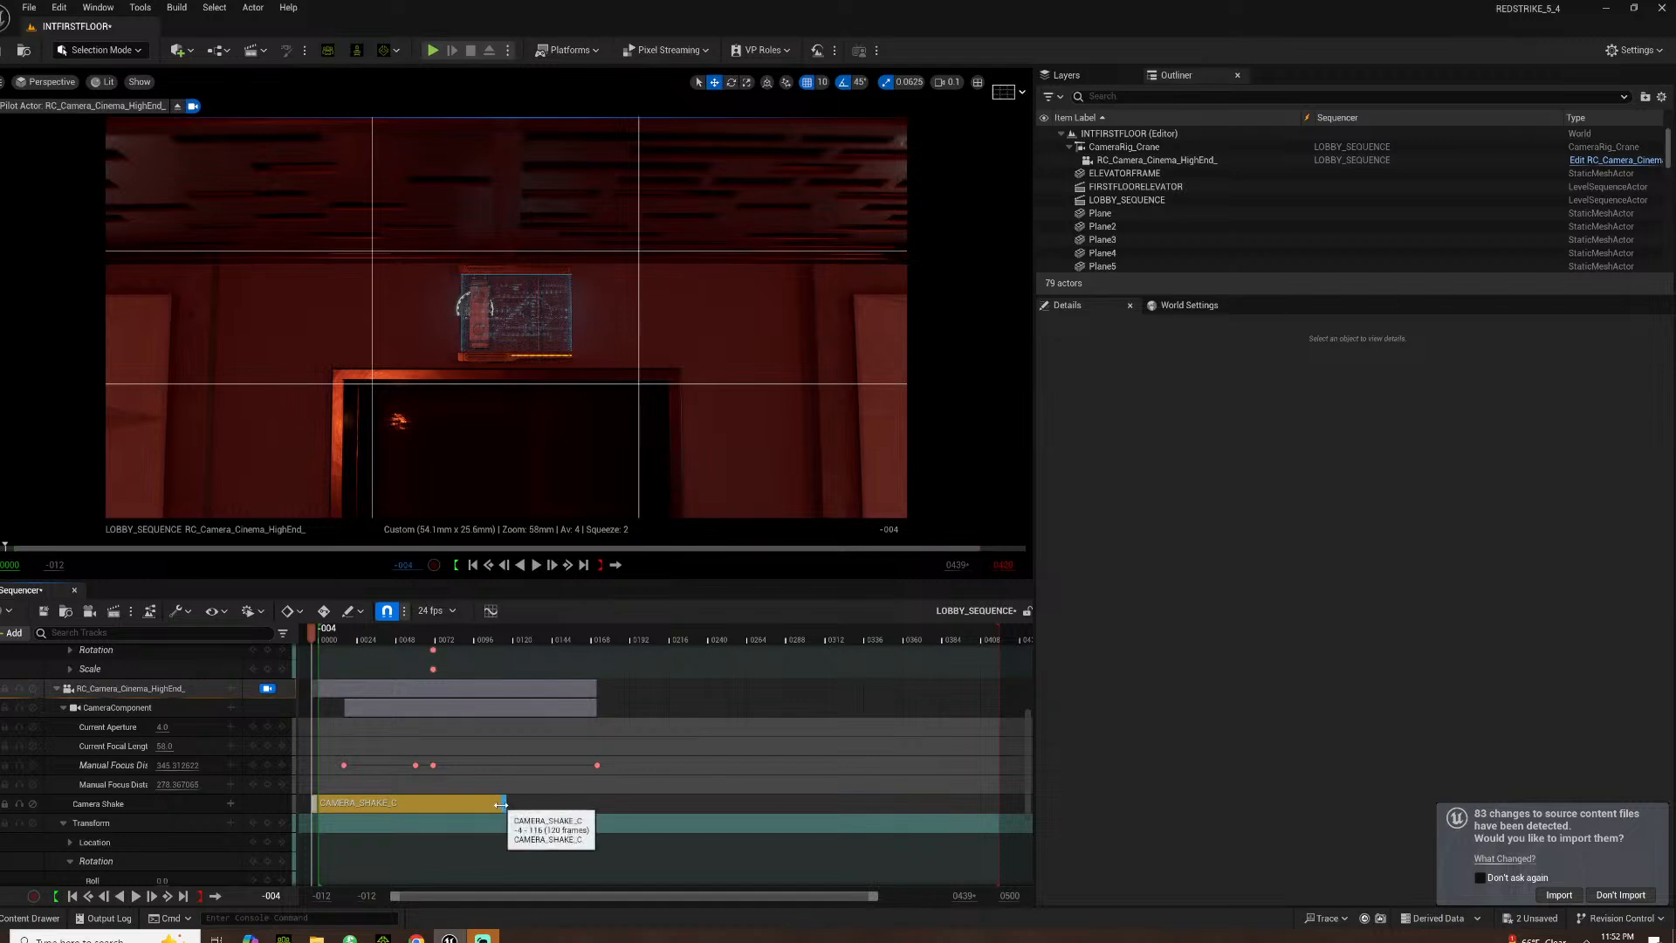
drag(668, 802, 752, 803)
Shorten the sequence's playback range to end at frame 228, and play the shot to check the camera shake
scroll(754, 807, up, 3)
scroll(754, 807, up, 3)
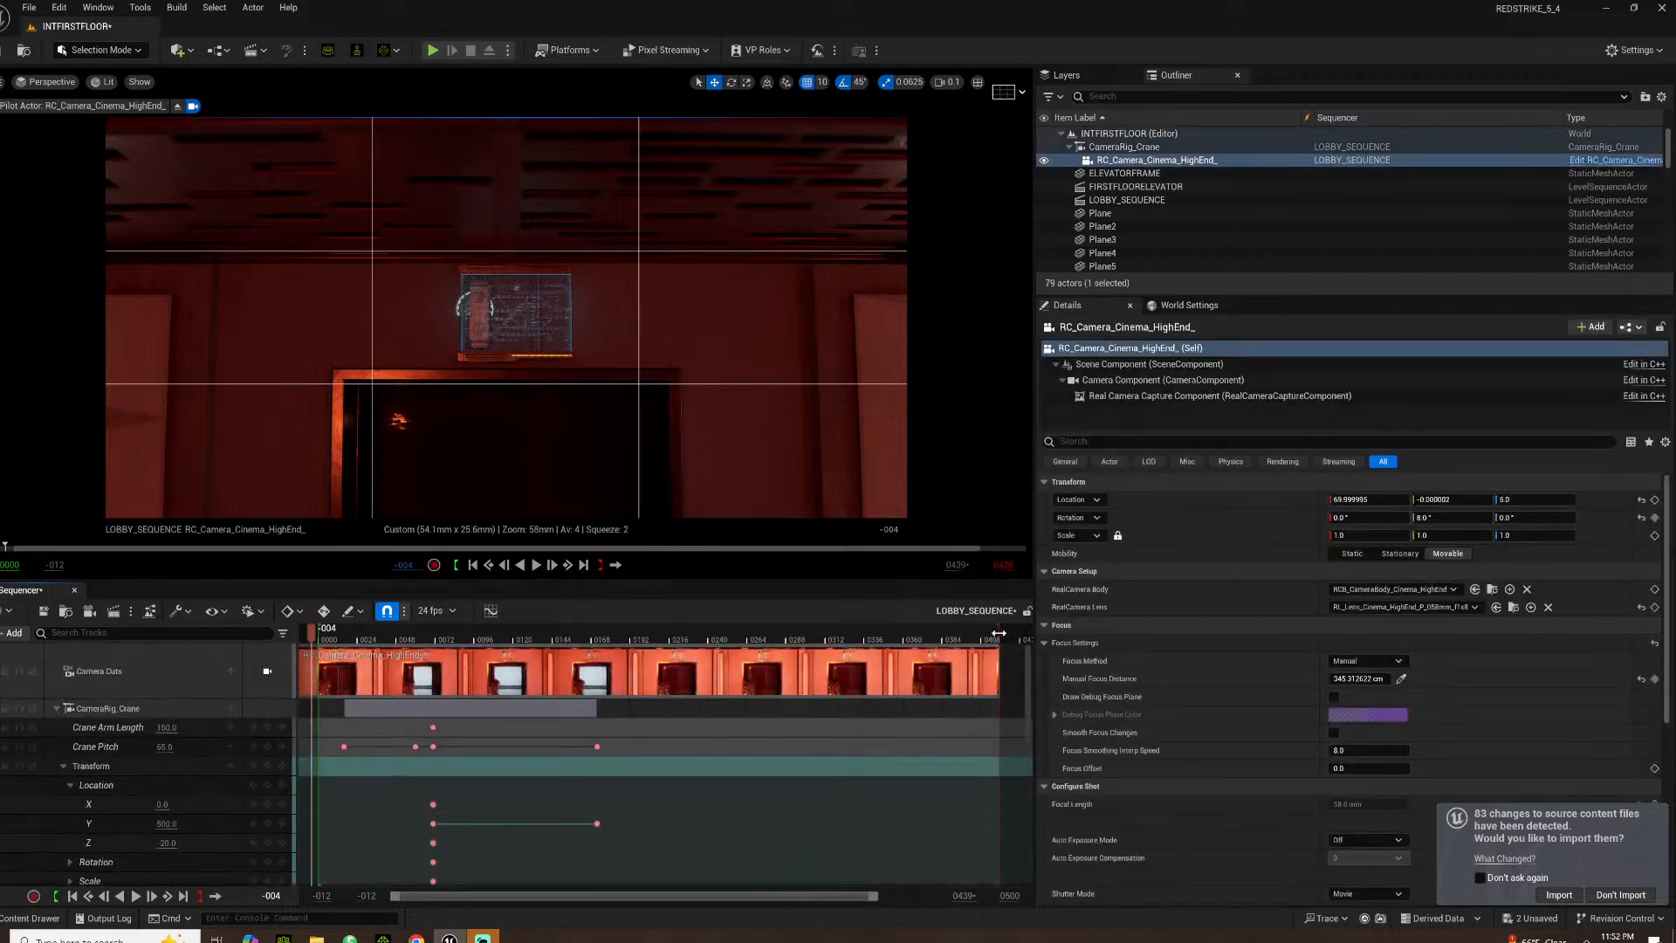
drag(999, 633, 659, 656)
scroll(760, 790, down, 11)
key(space)
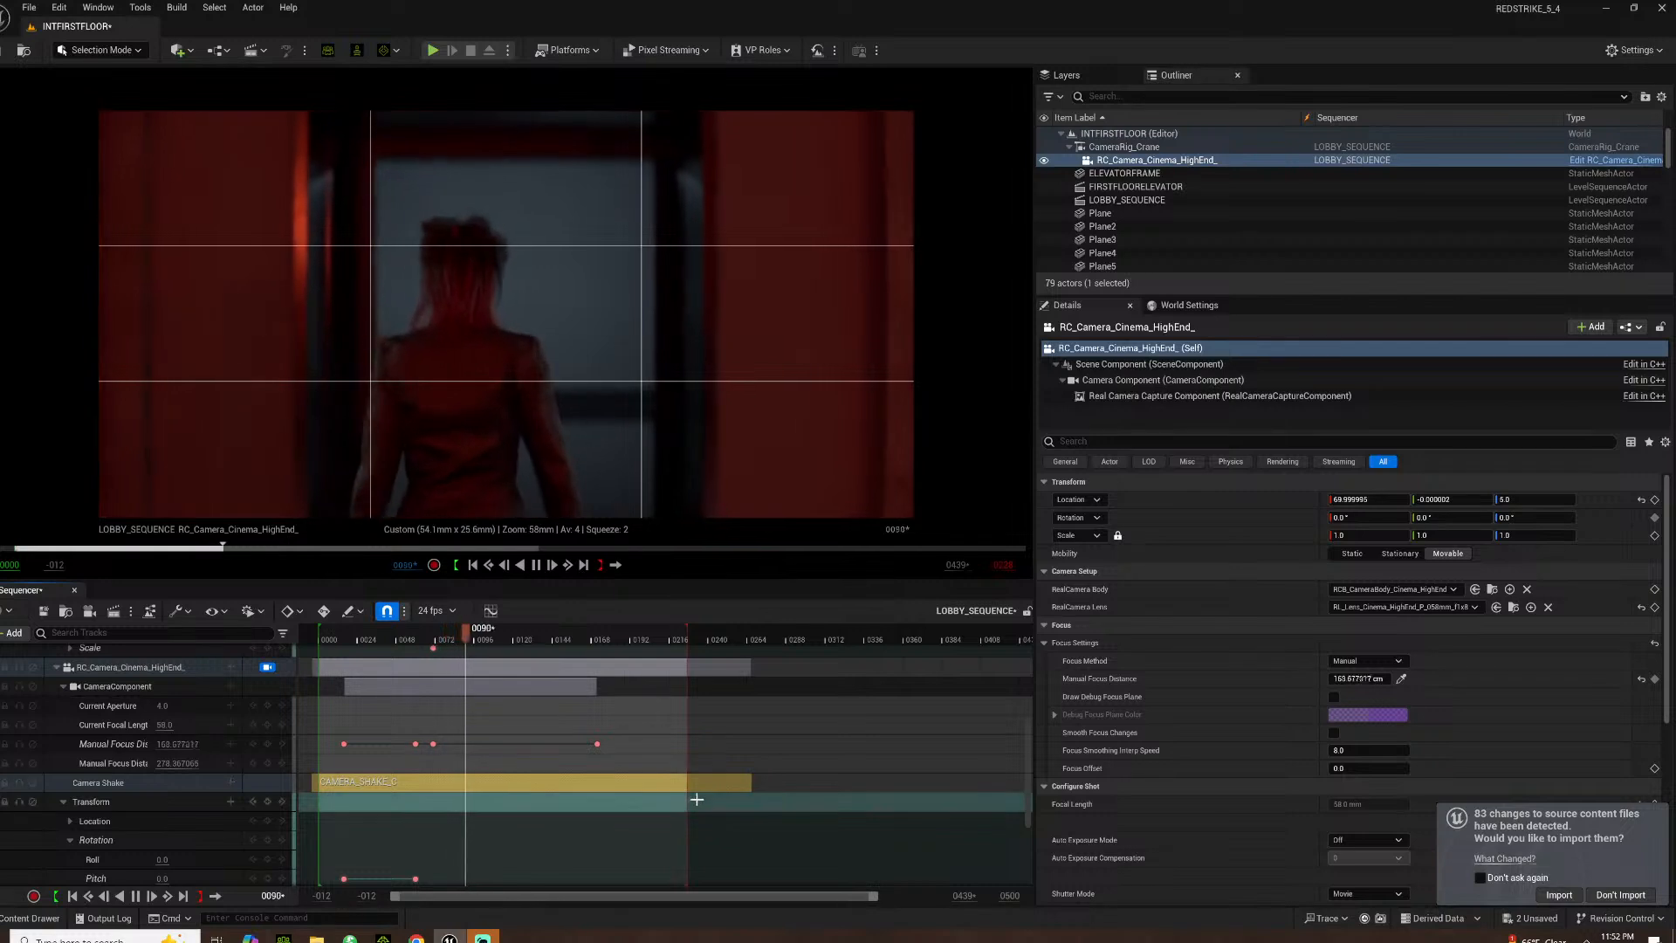
key(space)
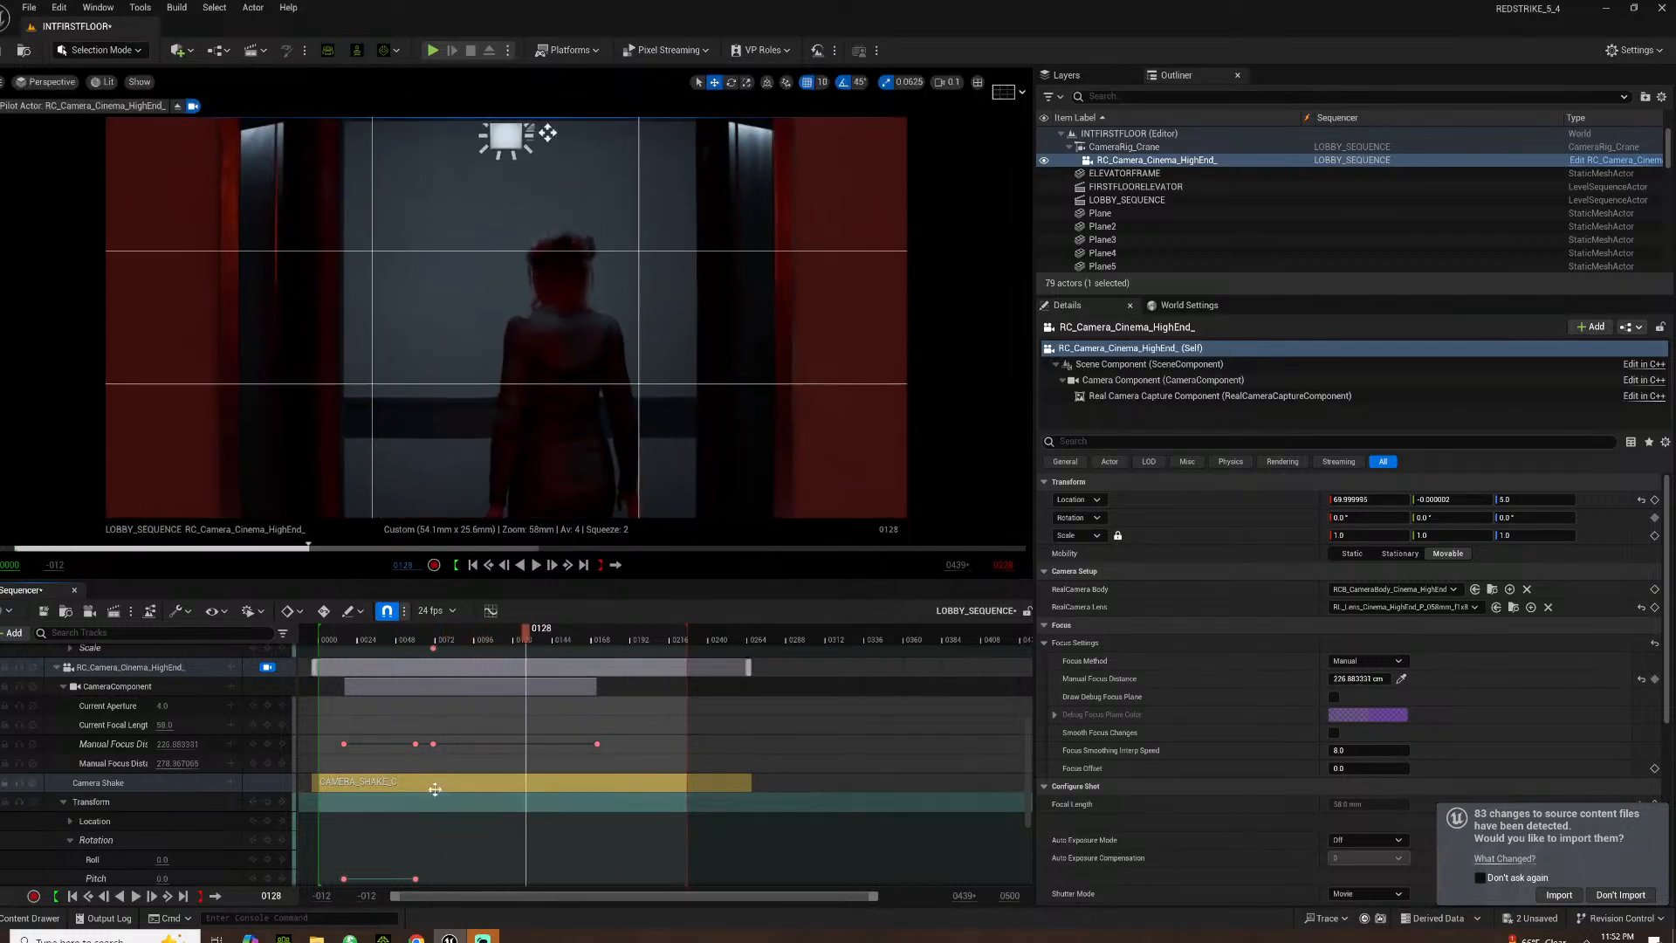
Open CameraRig_Crane's animation curves and change the interpolation of its keyframes
scroll(526, 824, up, 5)
drag(476, 828, 453, 776)
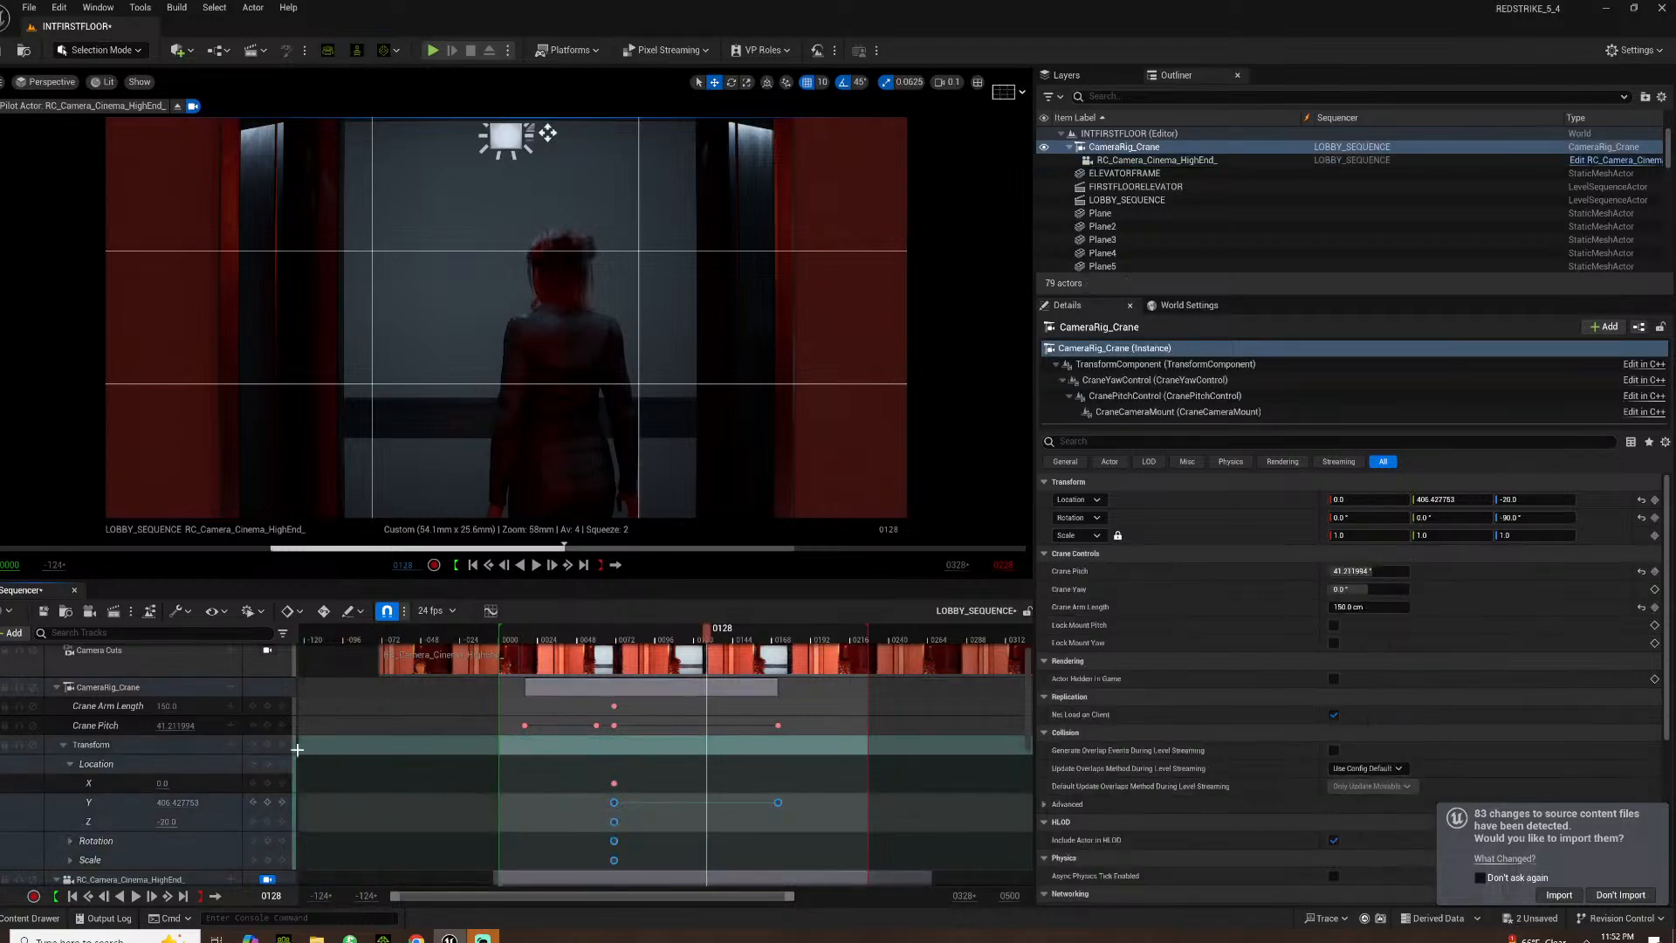
click(125, 688)
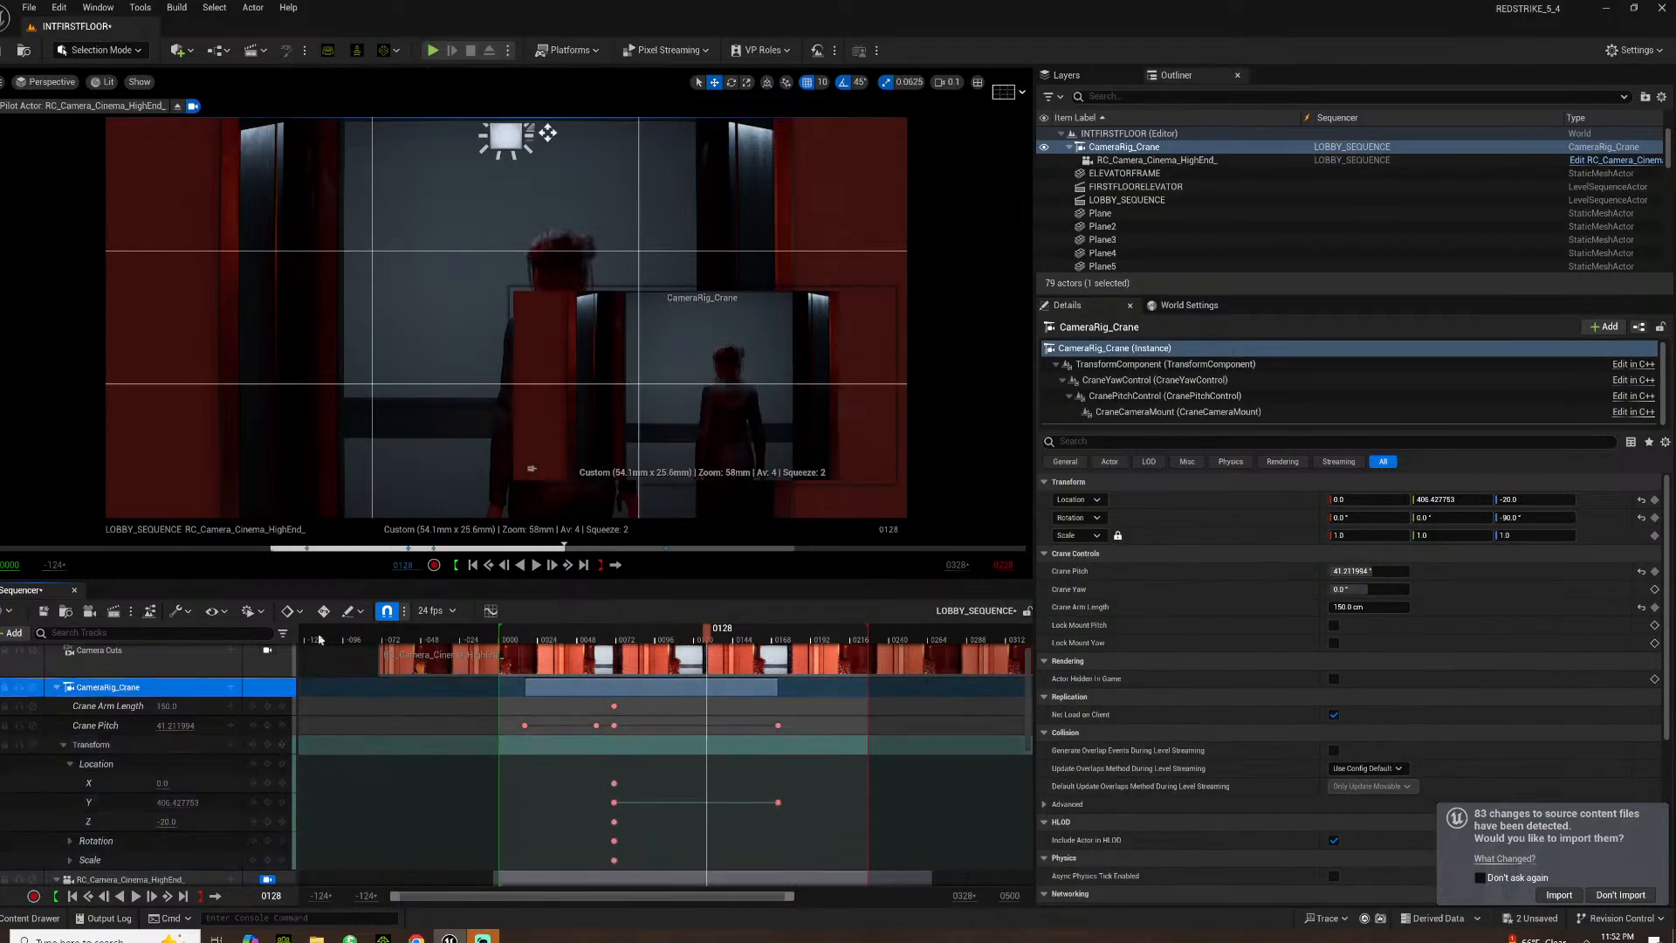
click(491, 610)
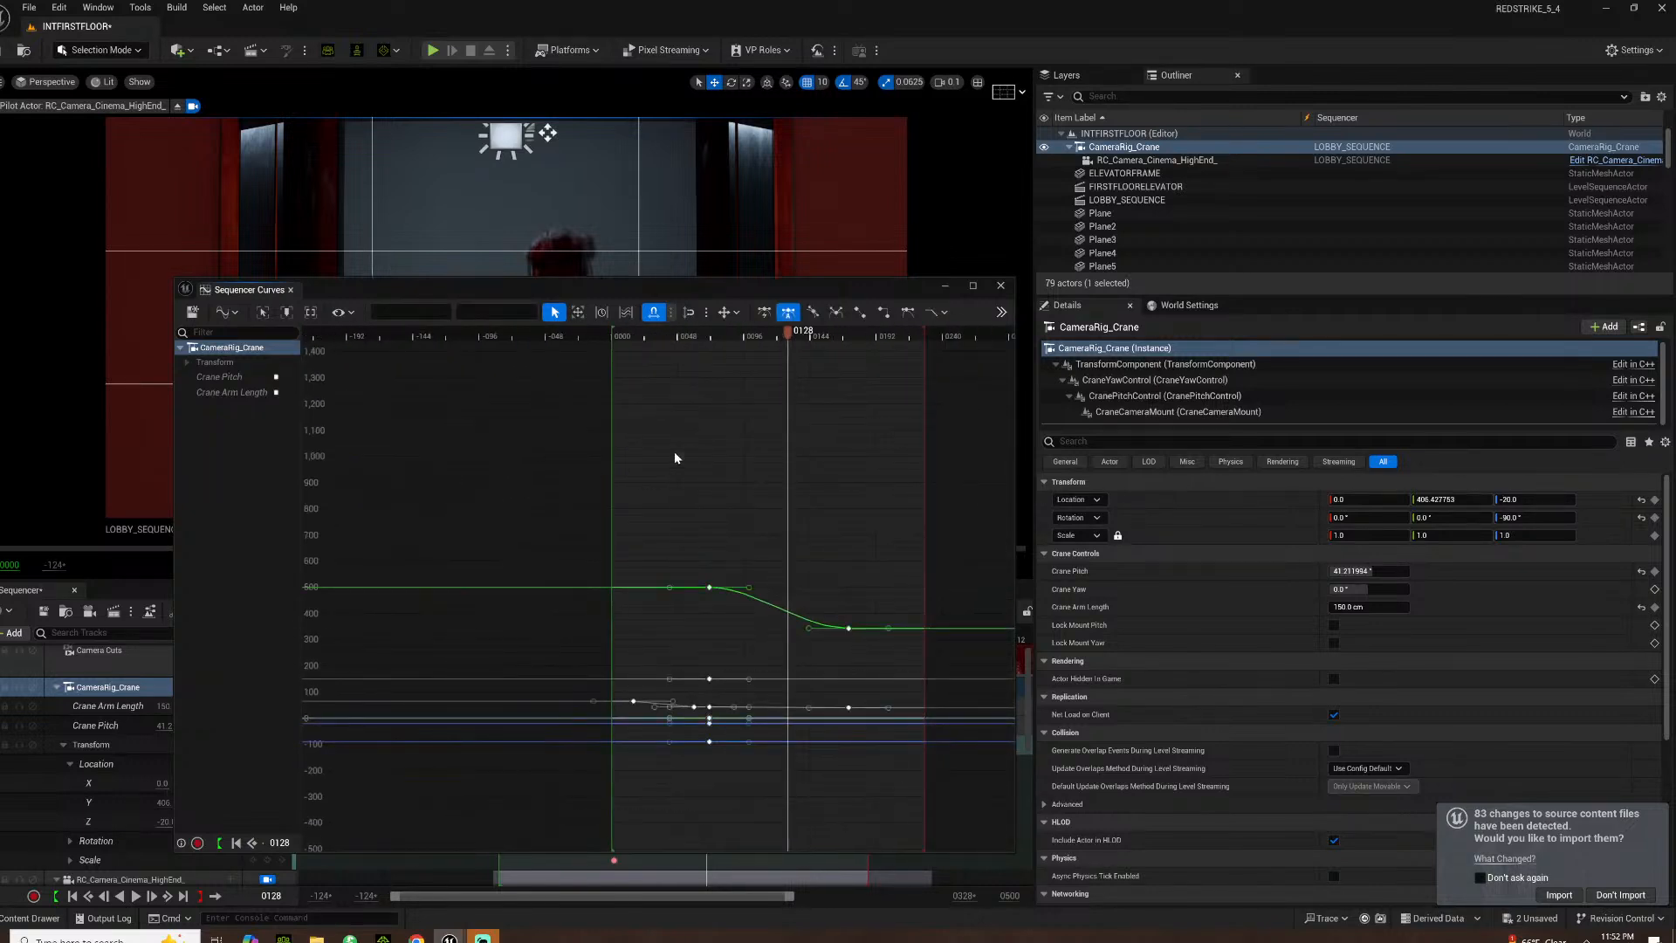
right_click(674, 453)
click(738, 620)
Play the shot from near the start to check the crane's curves, and close the curve editor
click(626, 333)
key(space)
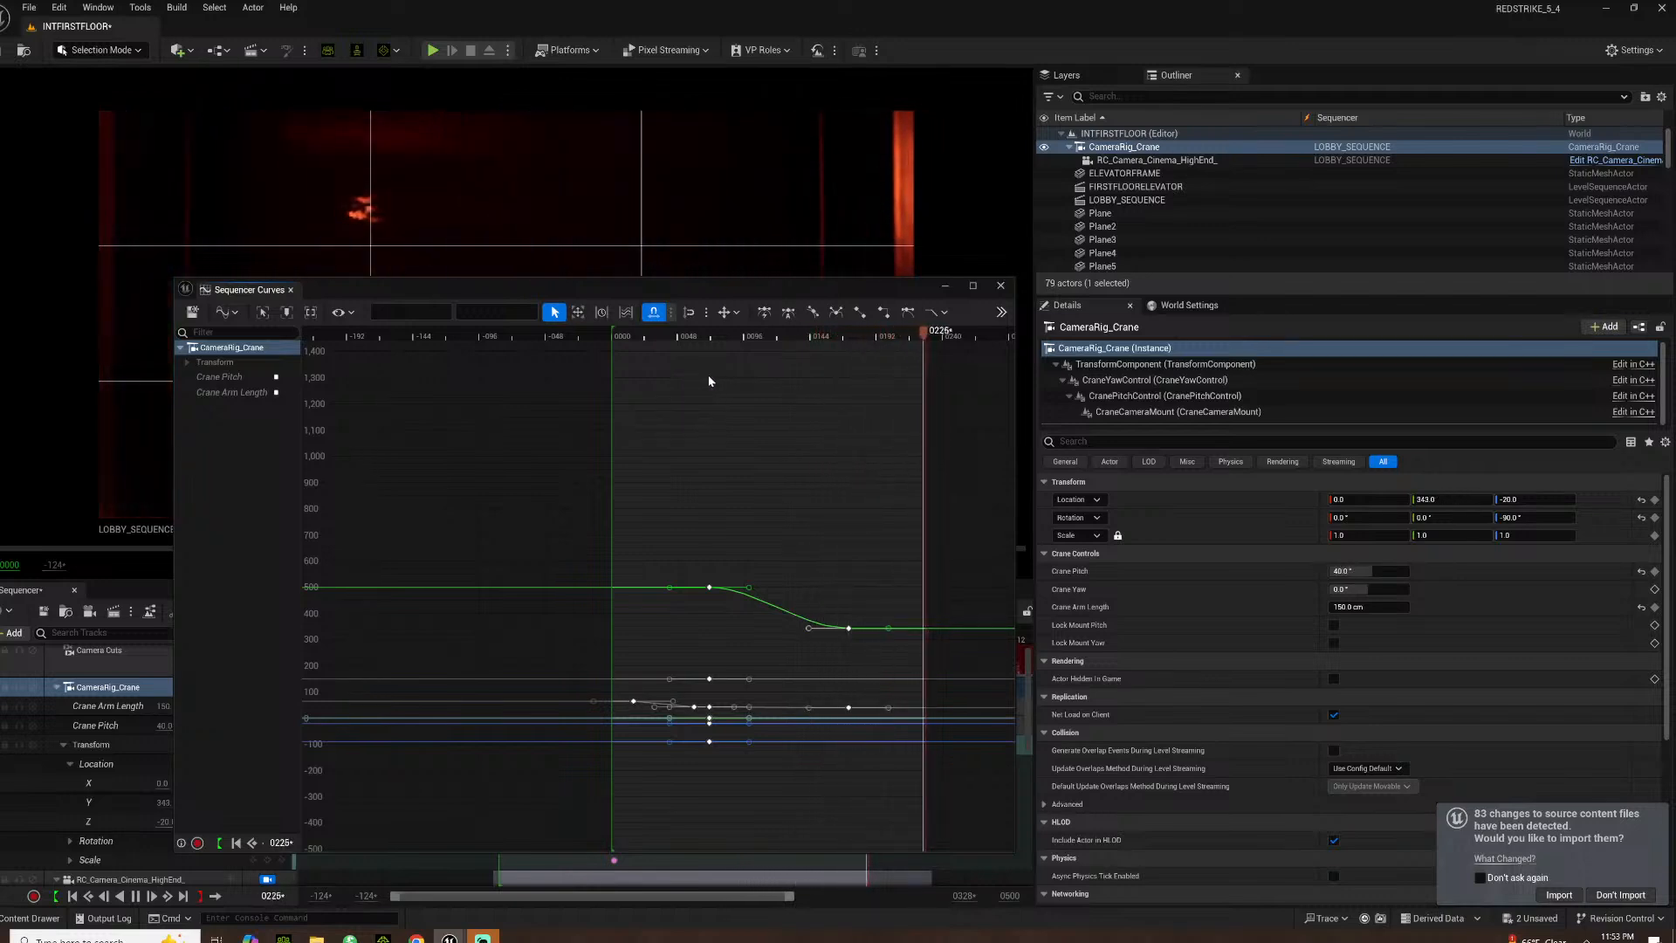
click(1001, 285)
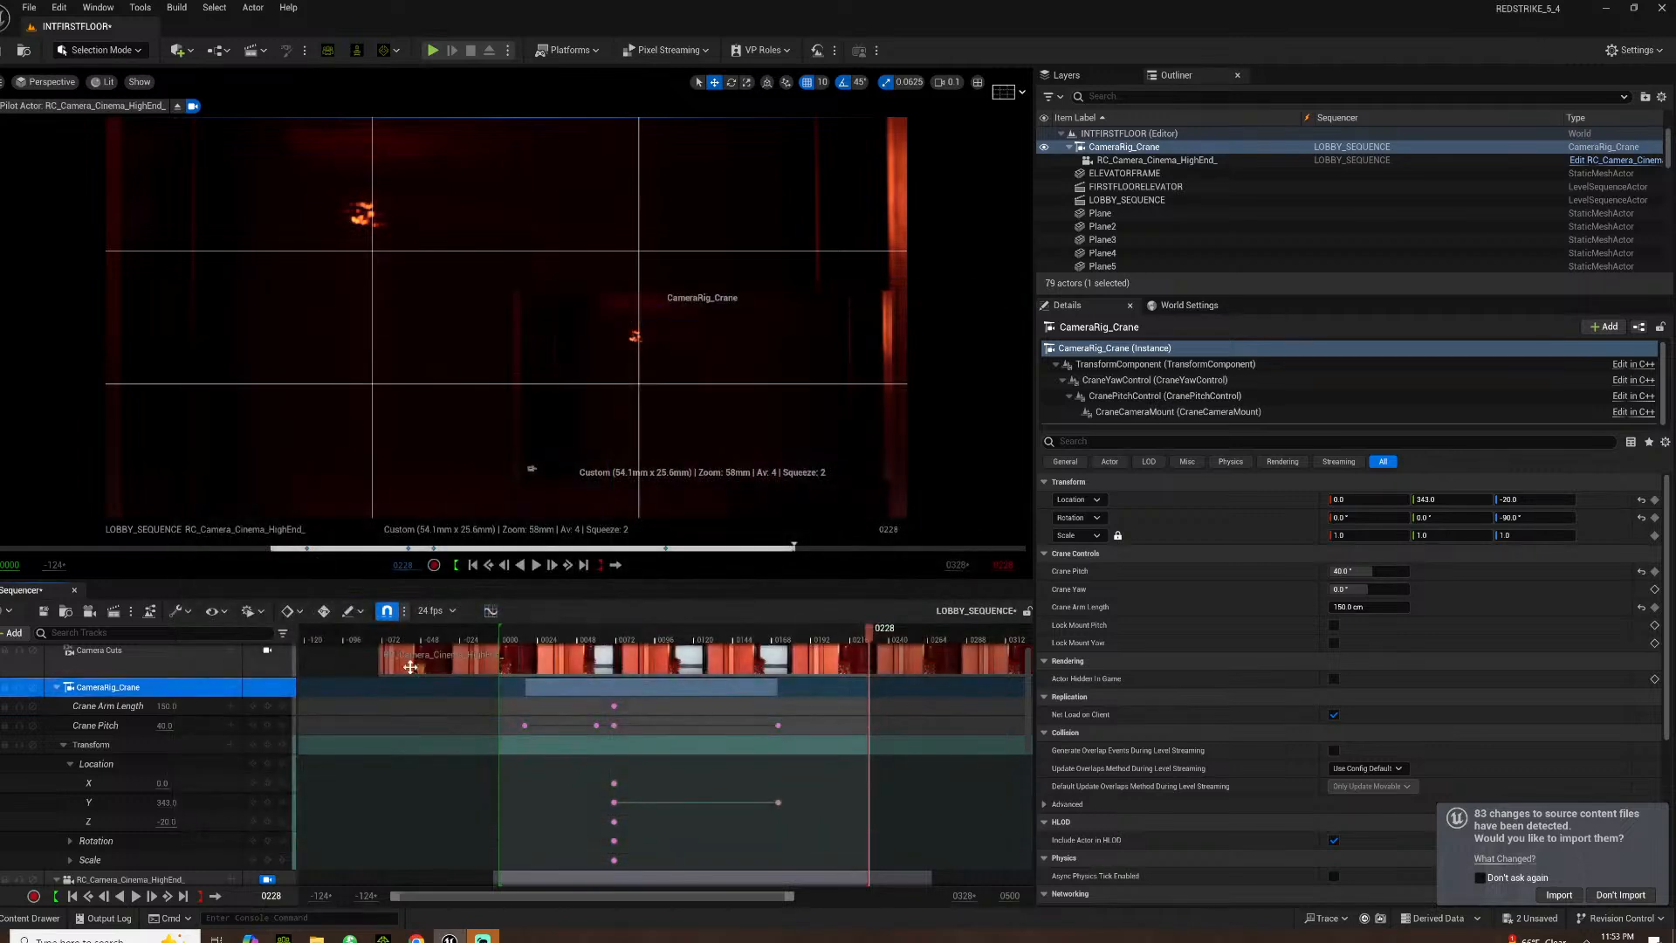
Play the shot again from about frame 10, and scrub from about frame 100 to 163 to inspect Redstrike's turn
click(521, 628)
key(space)
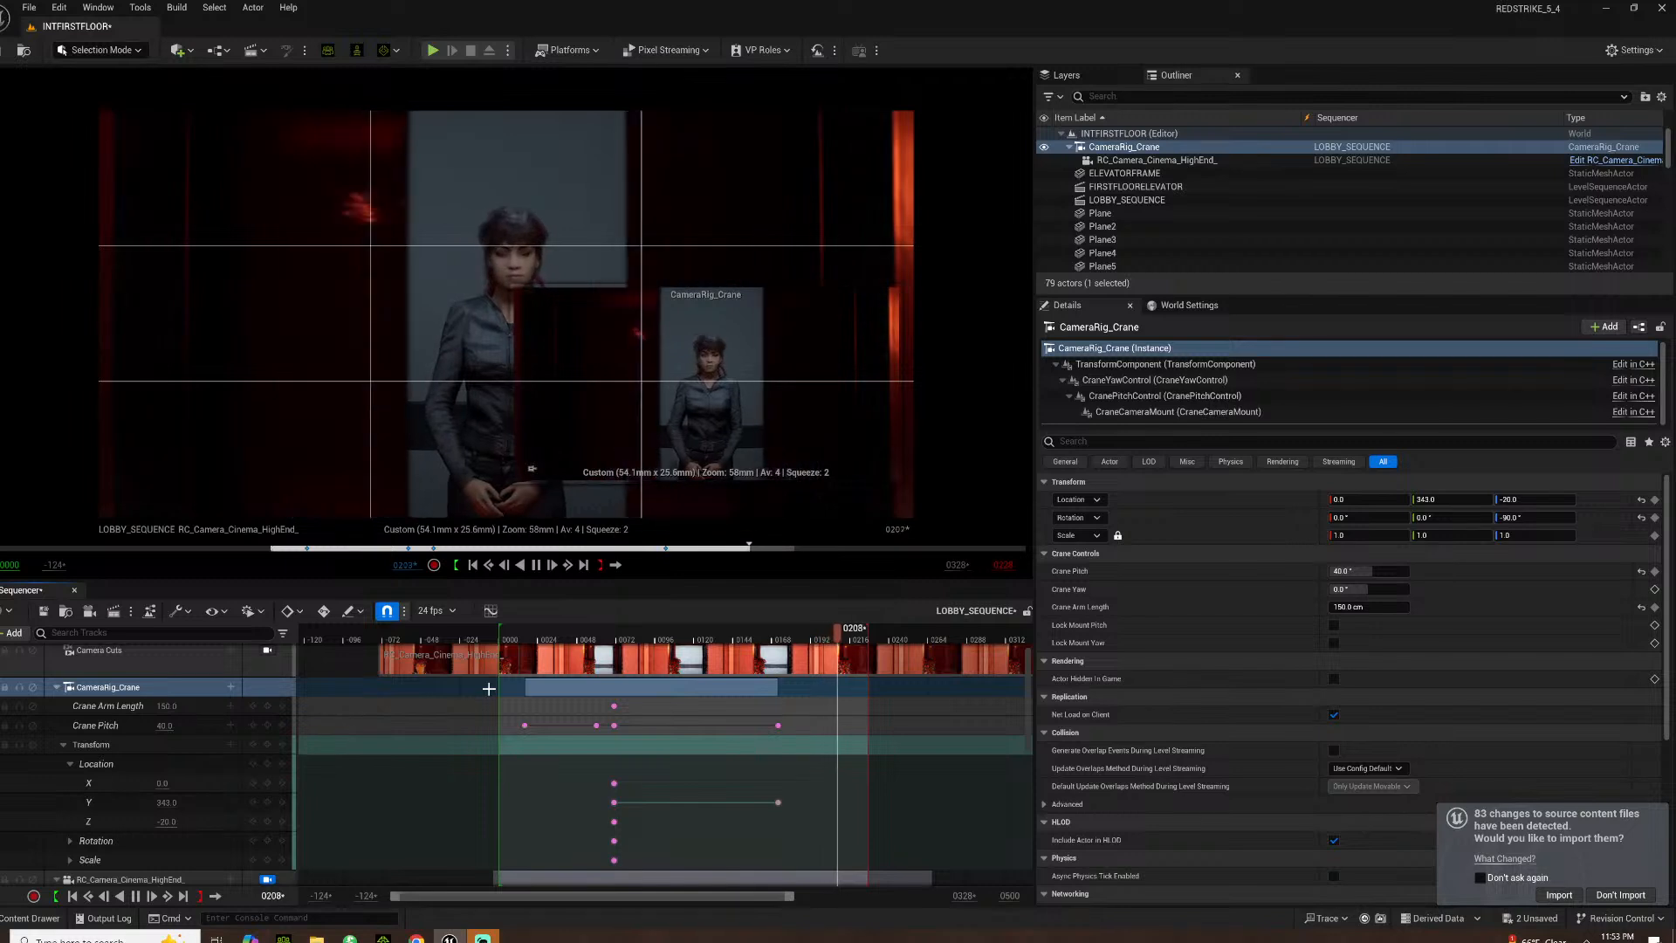
click(662, 635)
drag(662, 634, 767, 630)
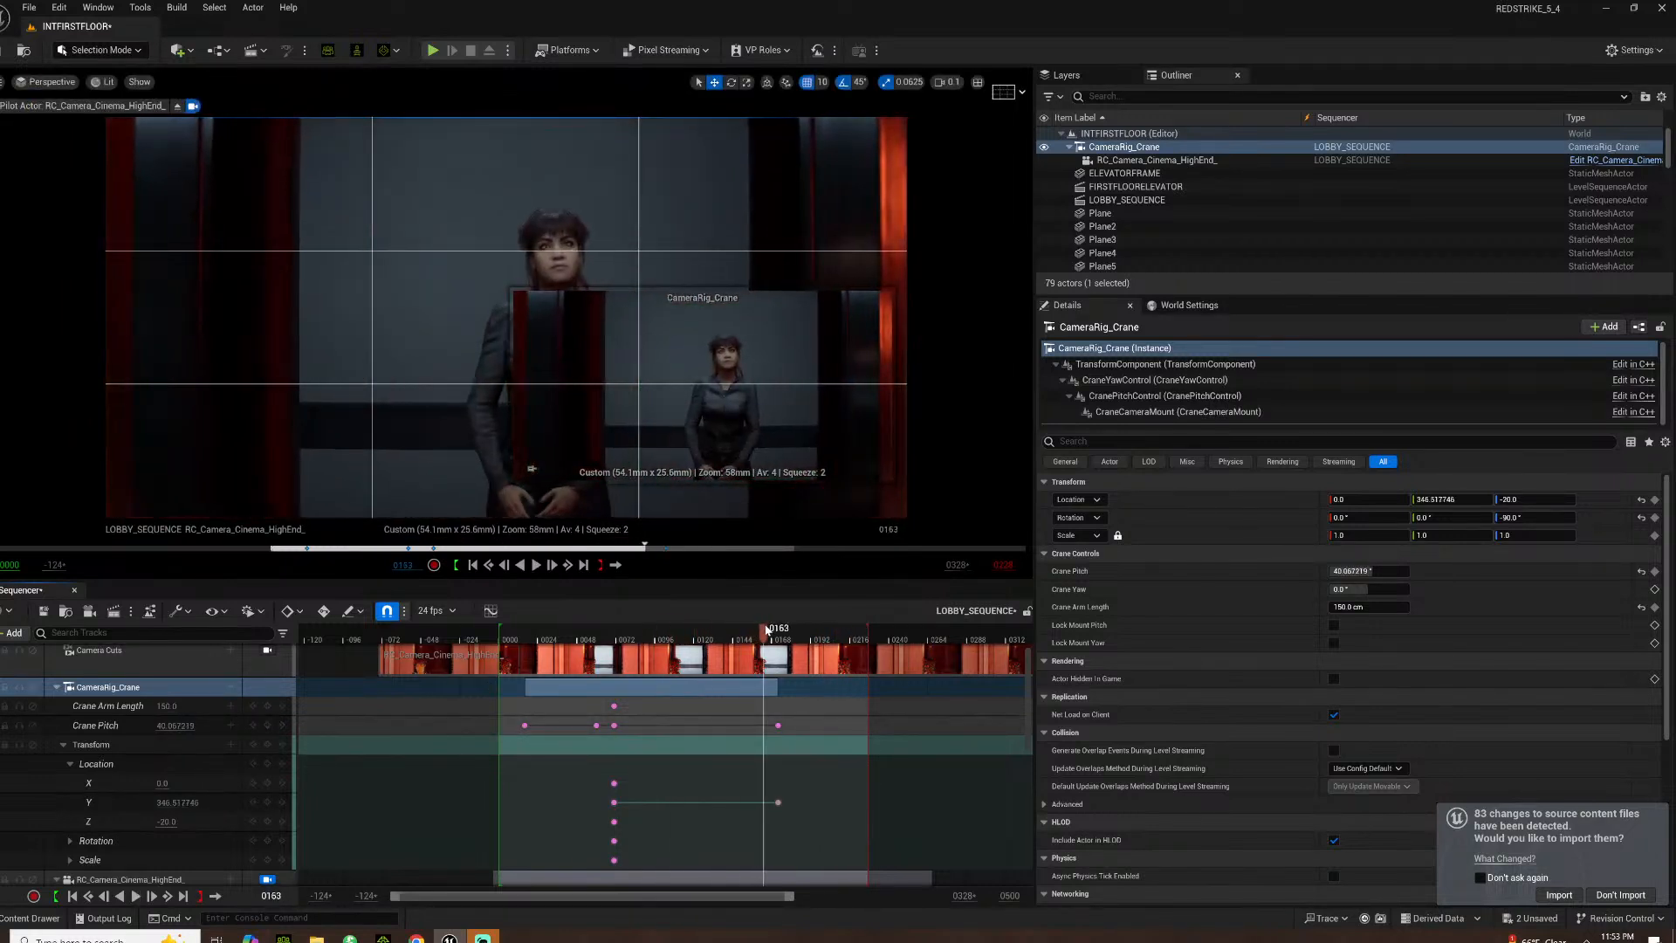
Play and scrub through the elevator doors closing, and extend the sequence's playback range to end at about frame 292
key(space)
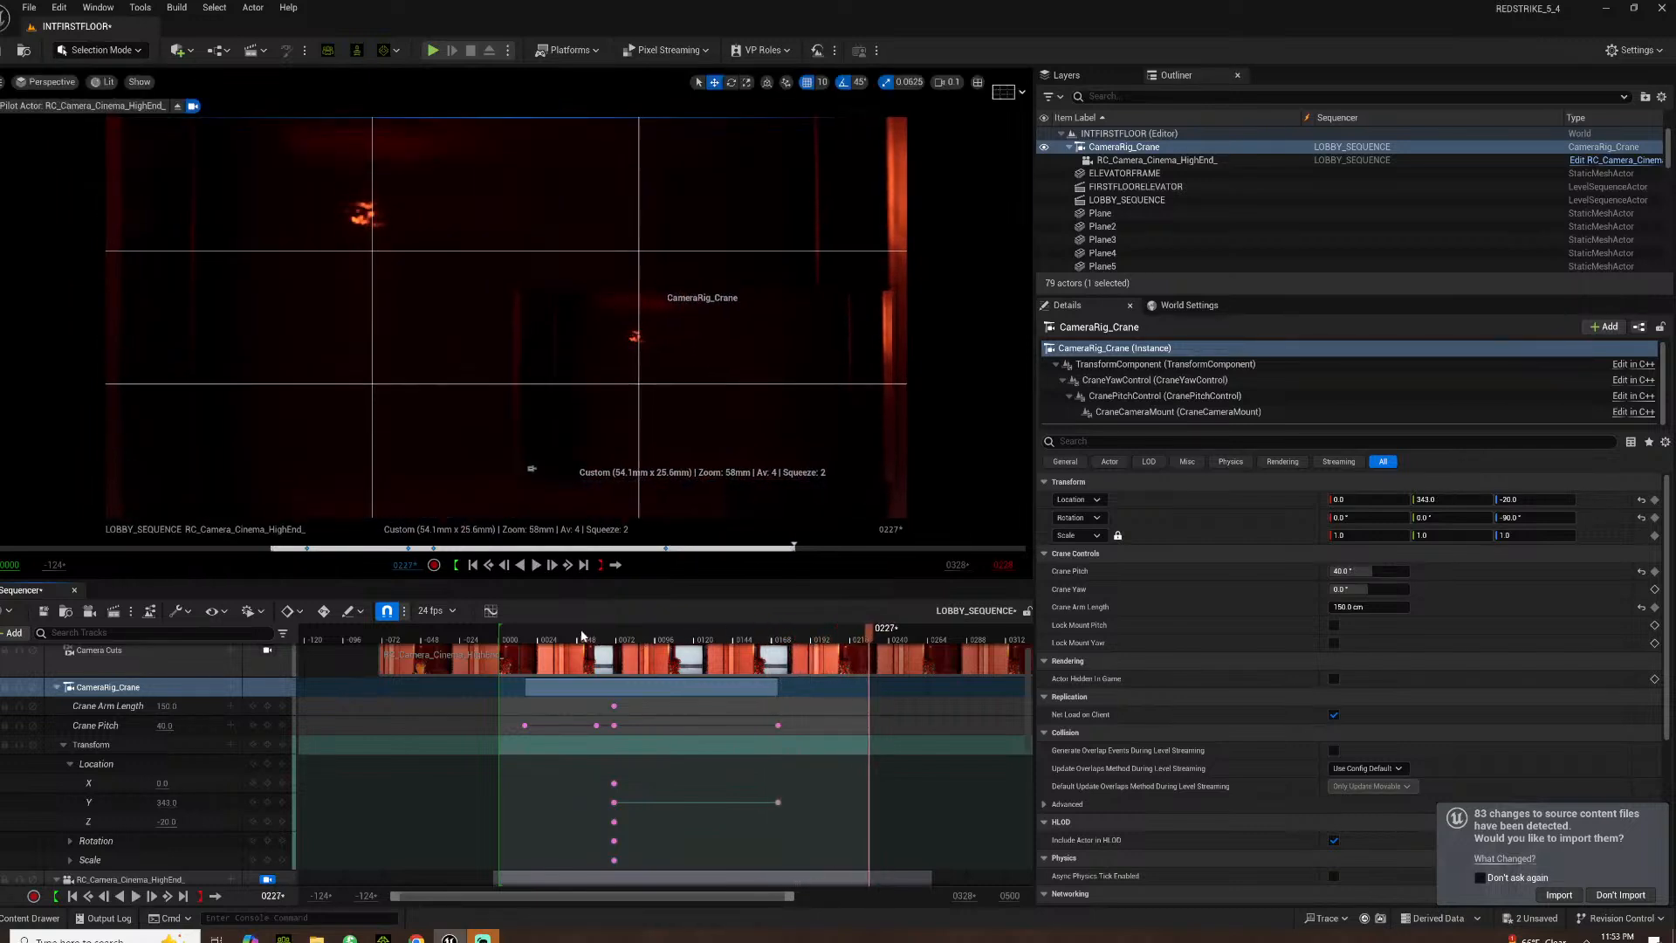
click(809, 635)
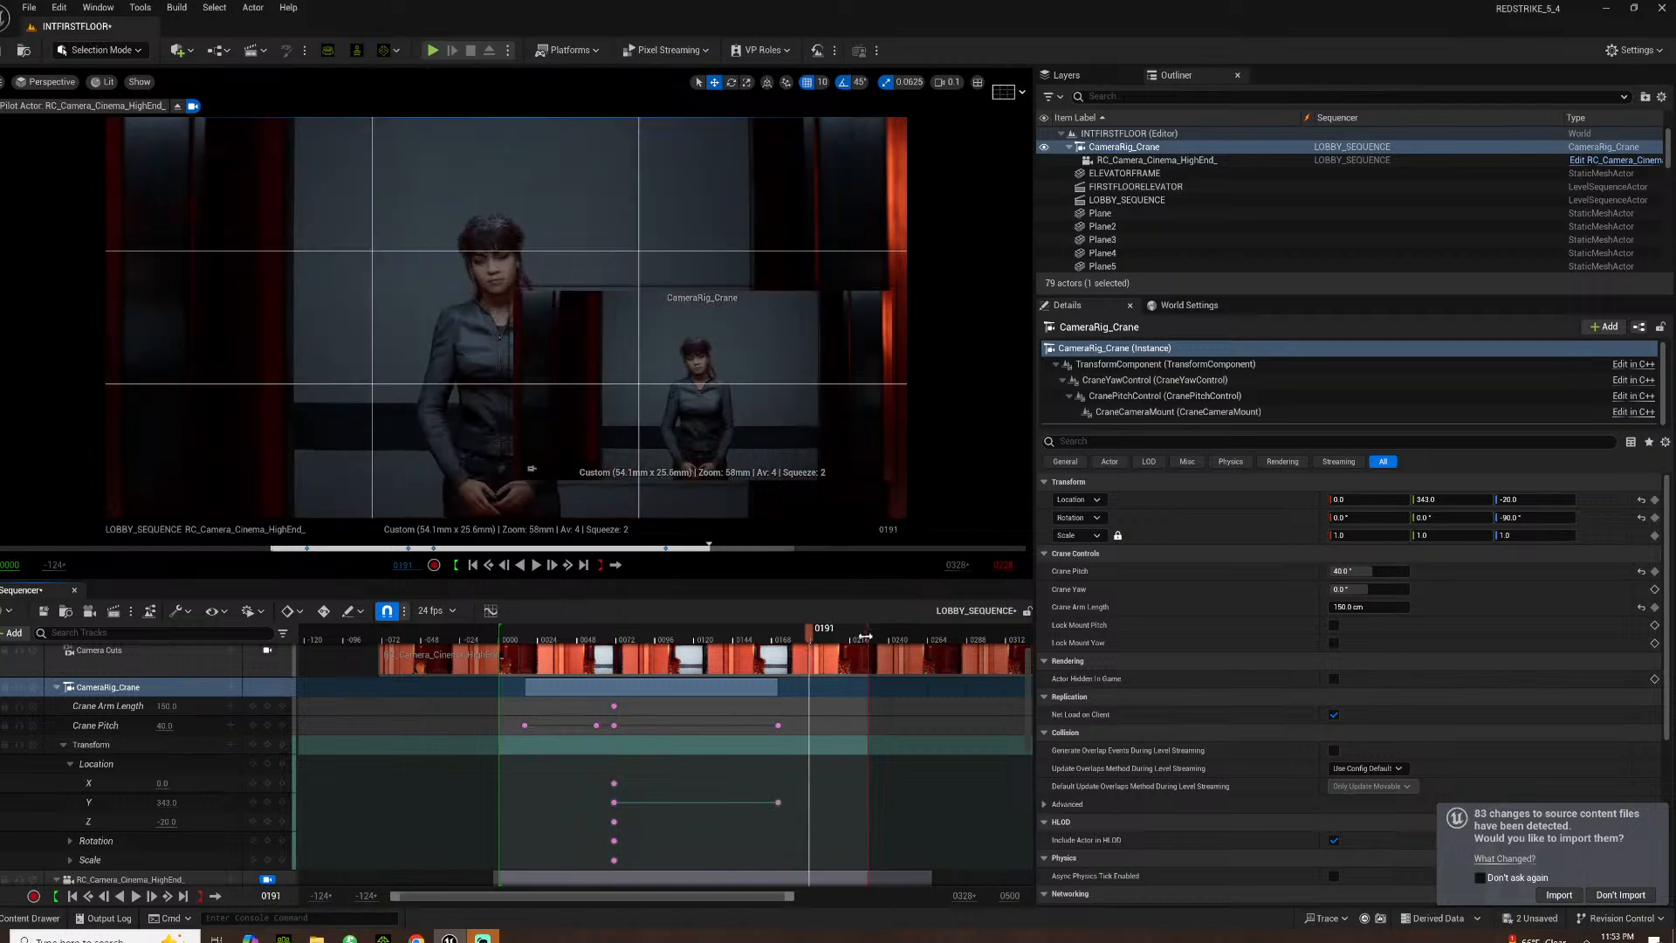
drag(877, 636, 974, 636)
Play the extended shot repeatedly from near the start and from about frame 53 to check its timing through the doors closing
key(space)
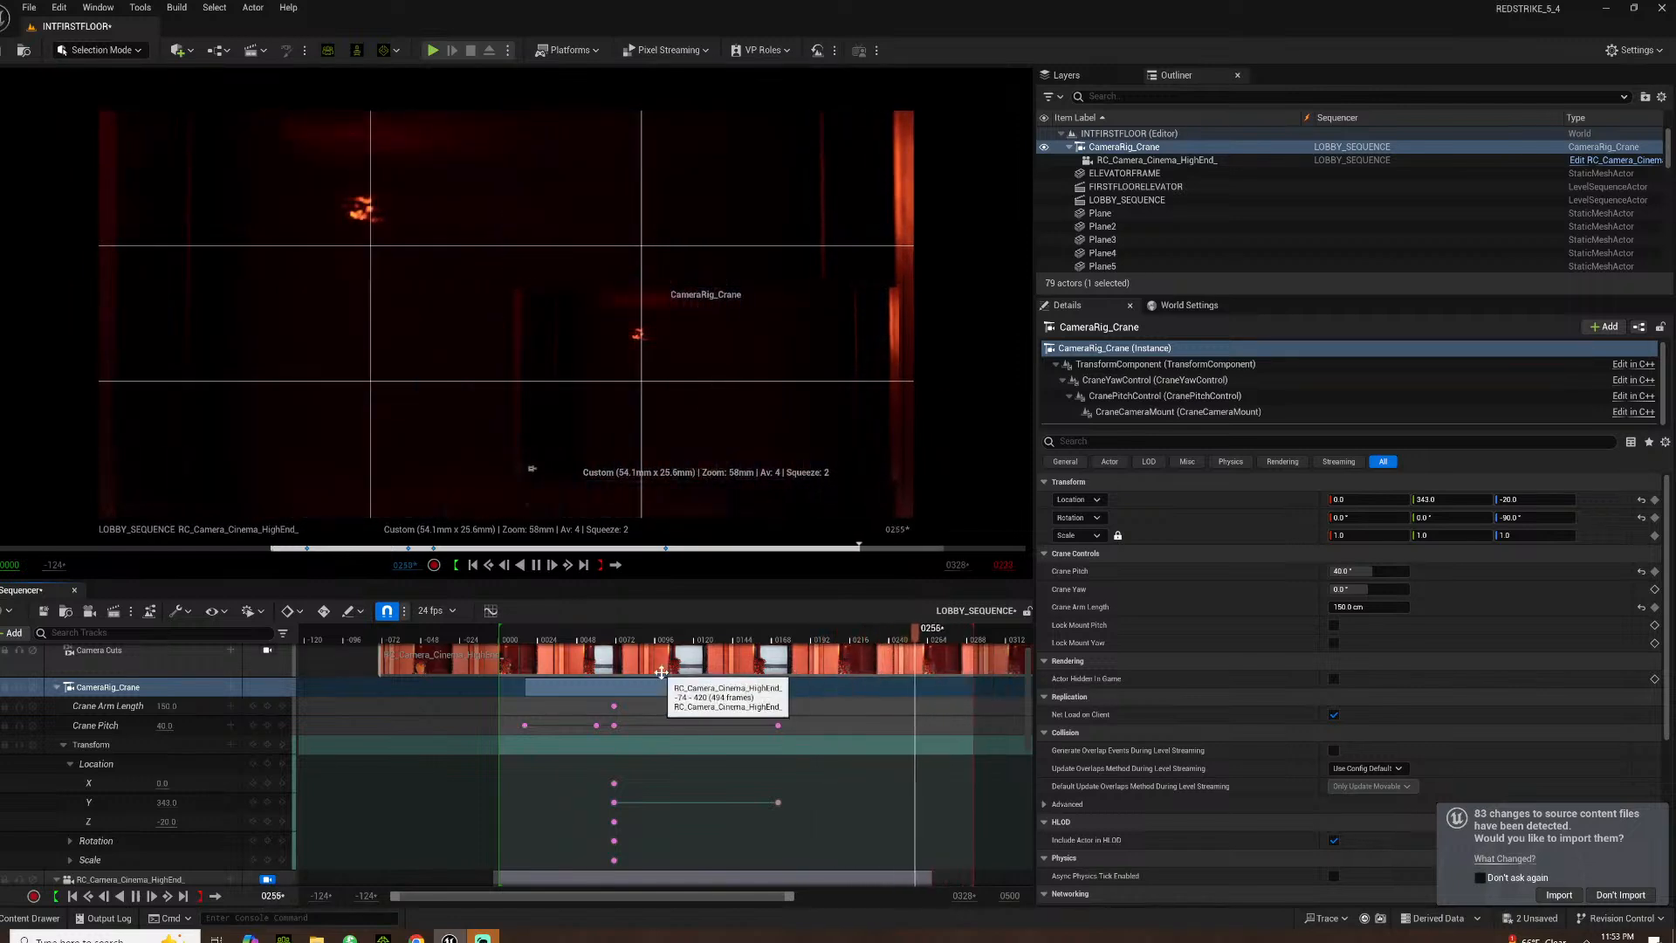
click(511, 640)
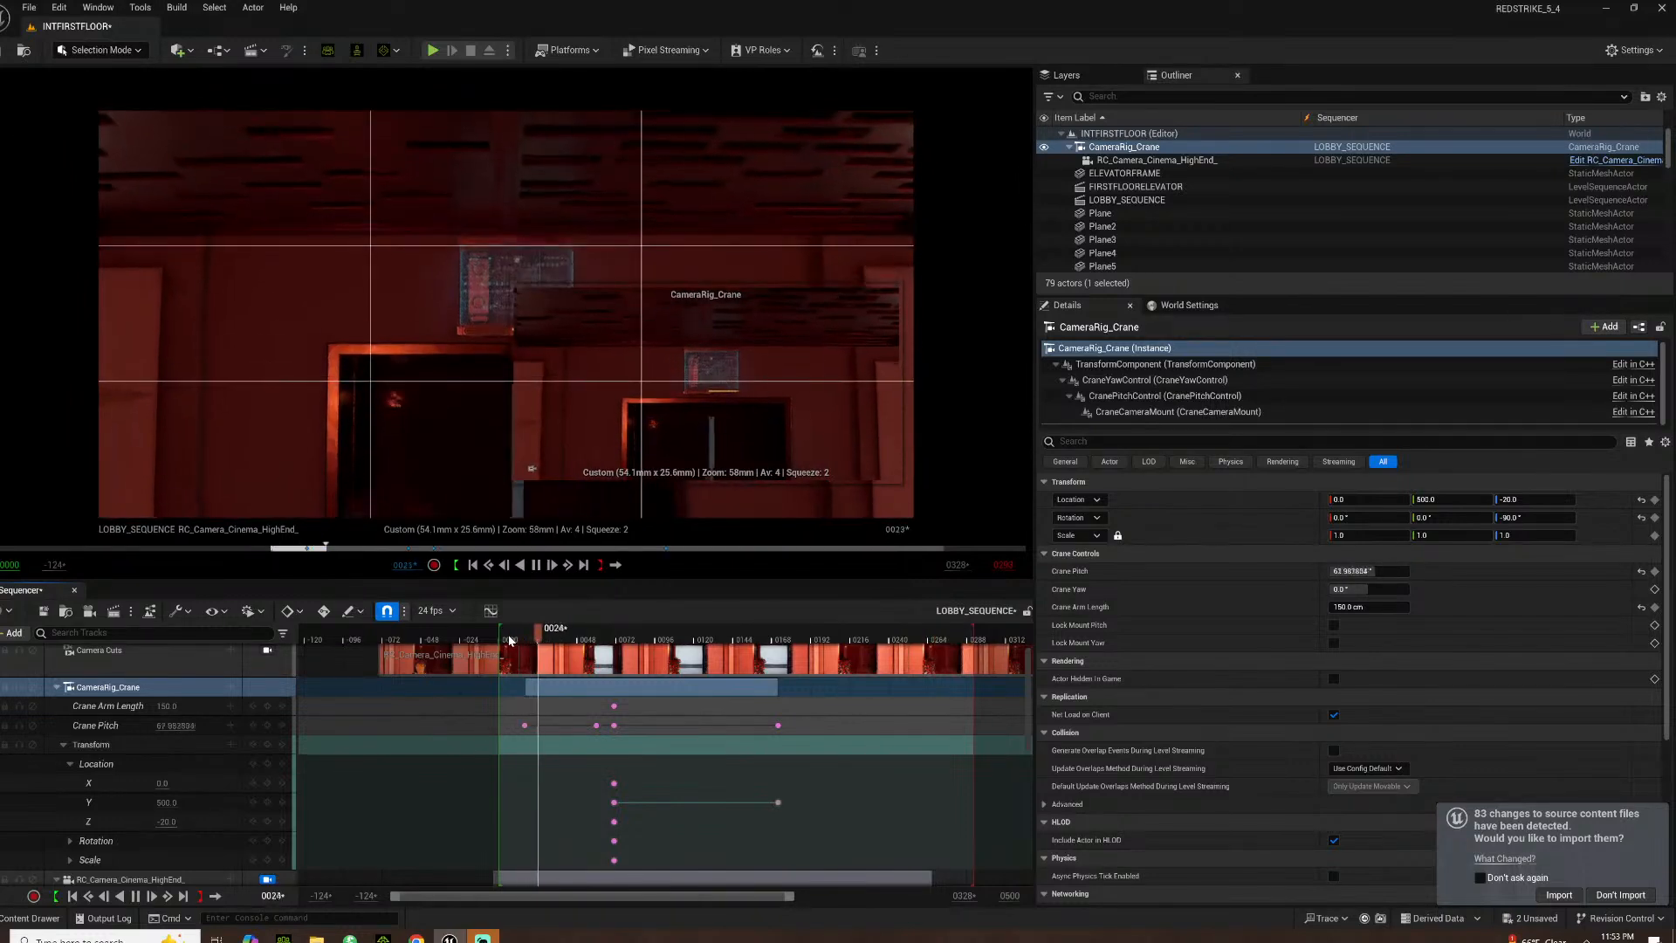
click(502, 637)
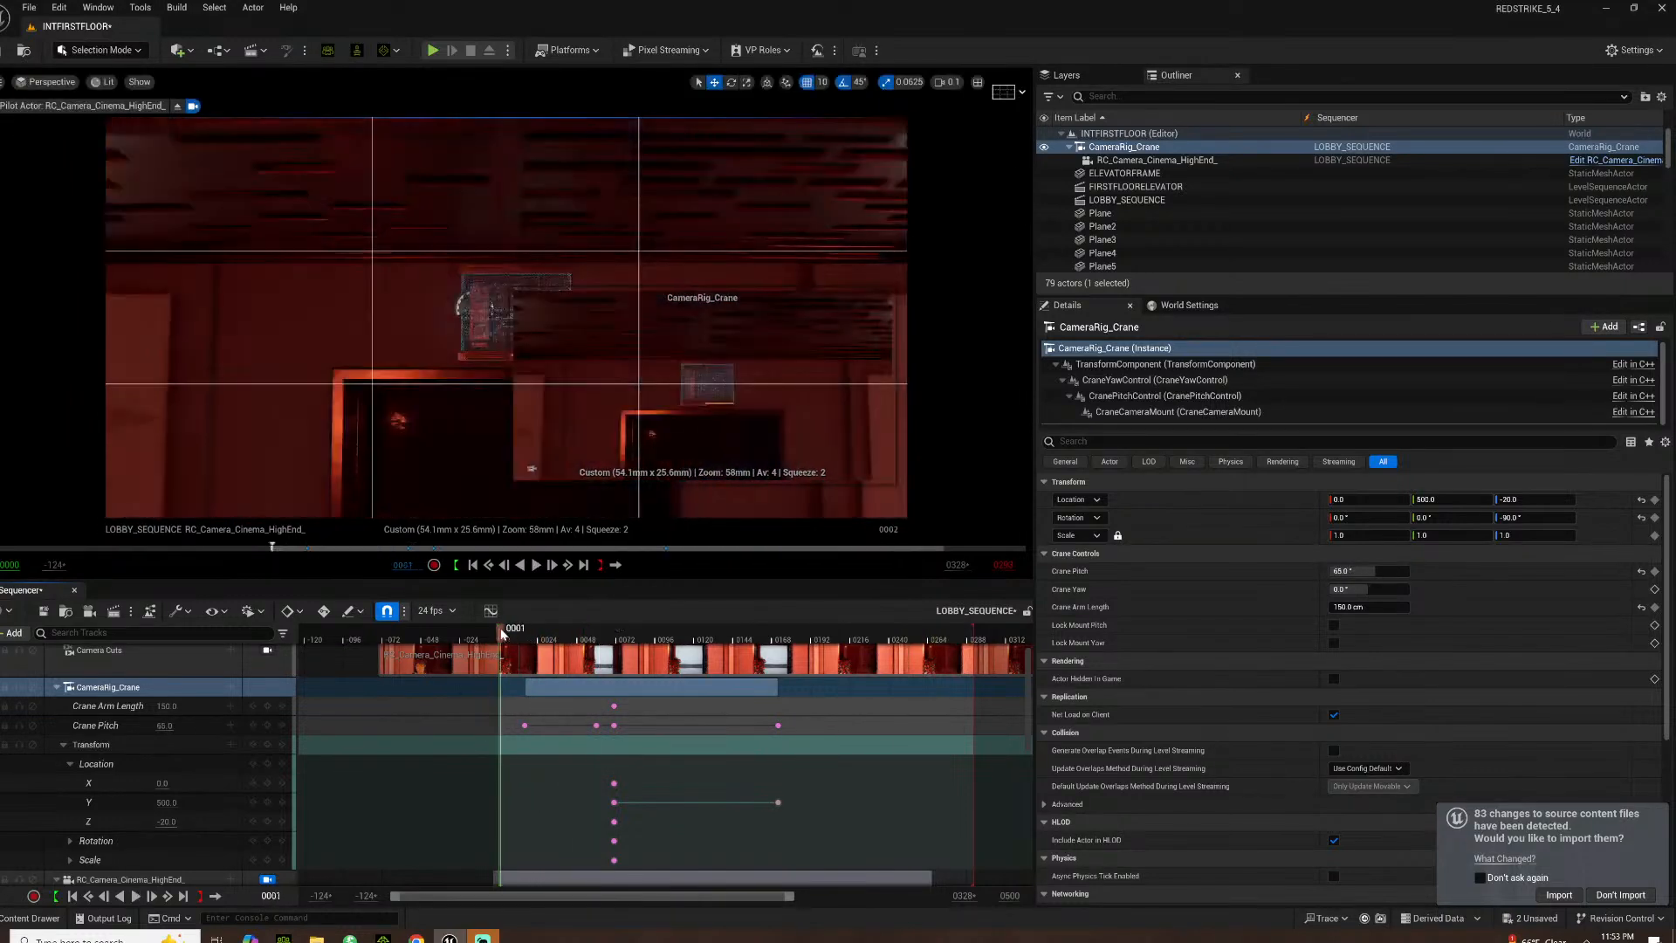
key(space)
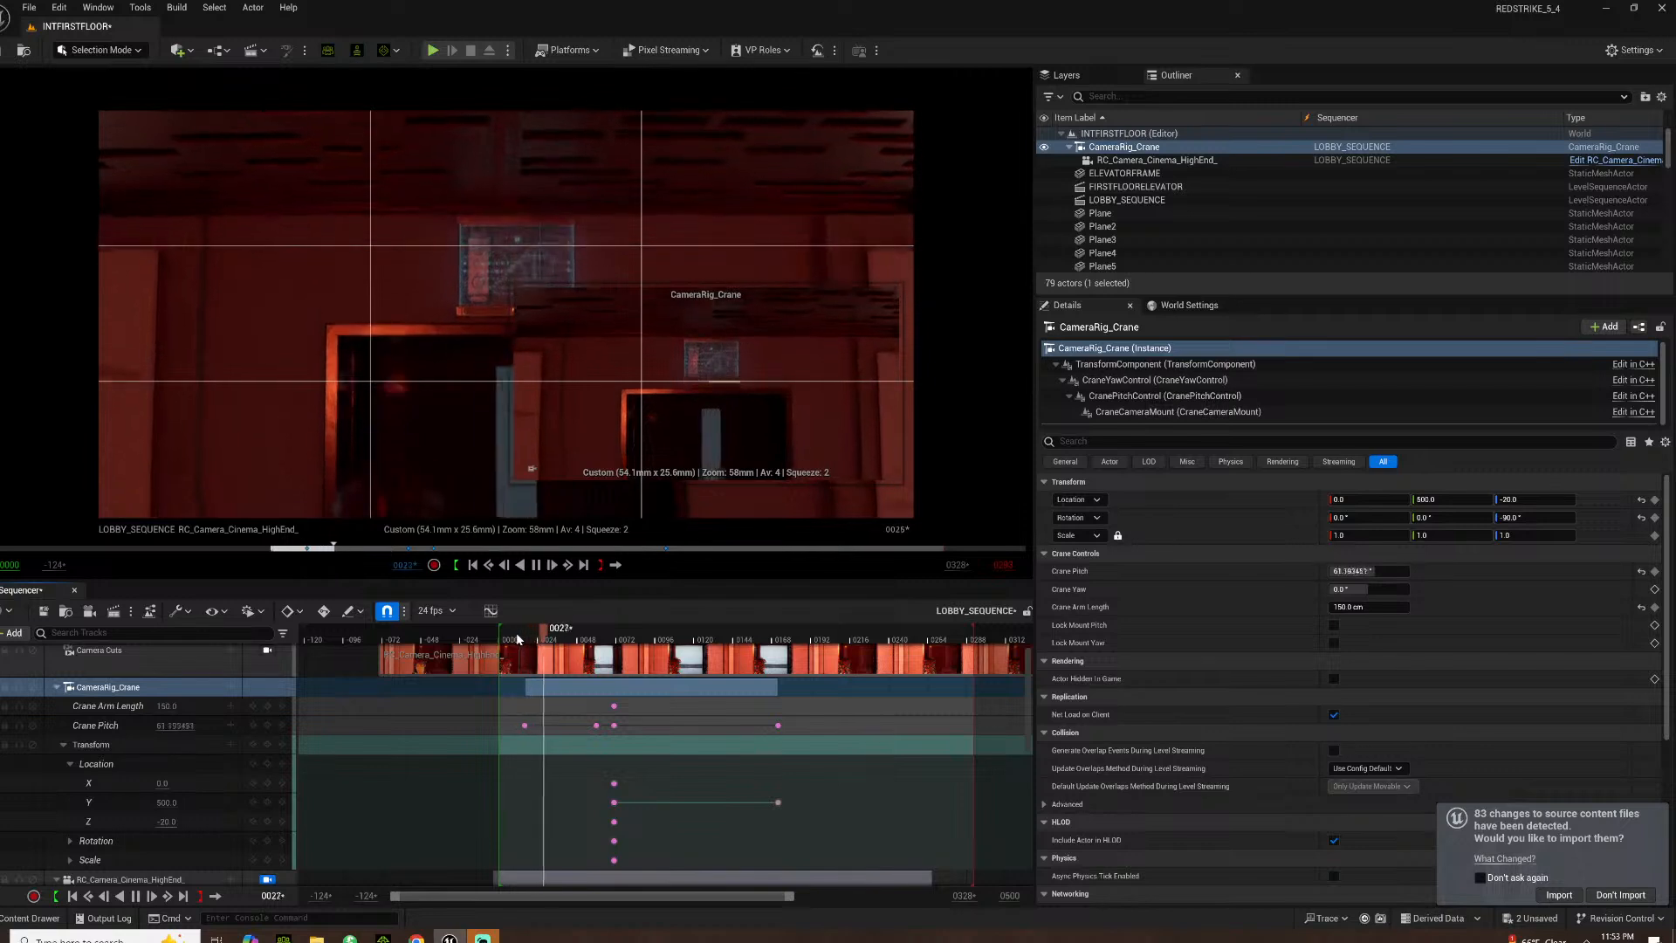
click(510, 636)
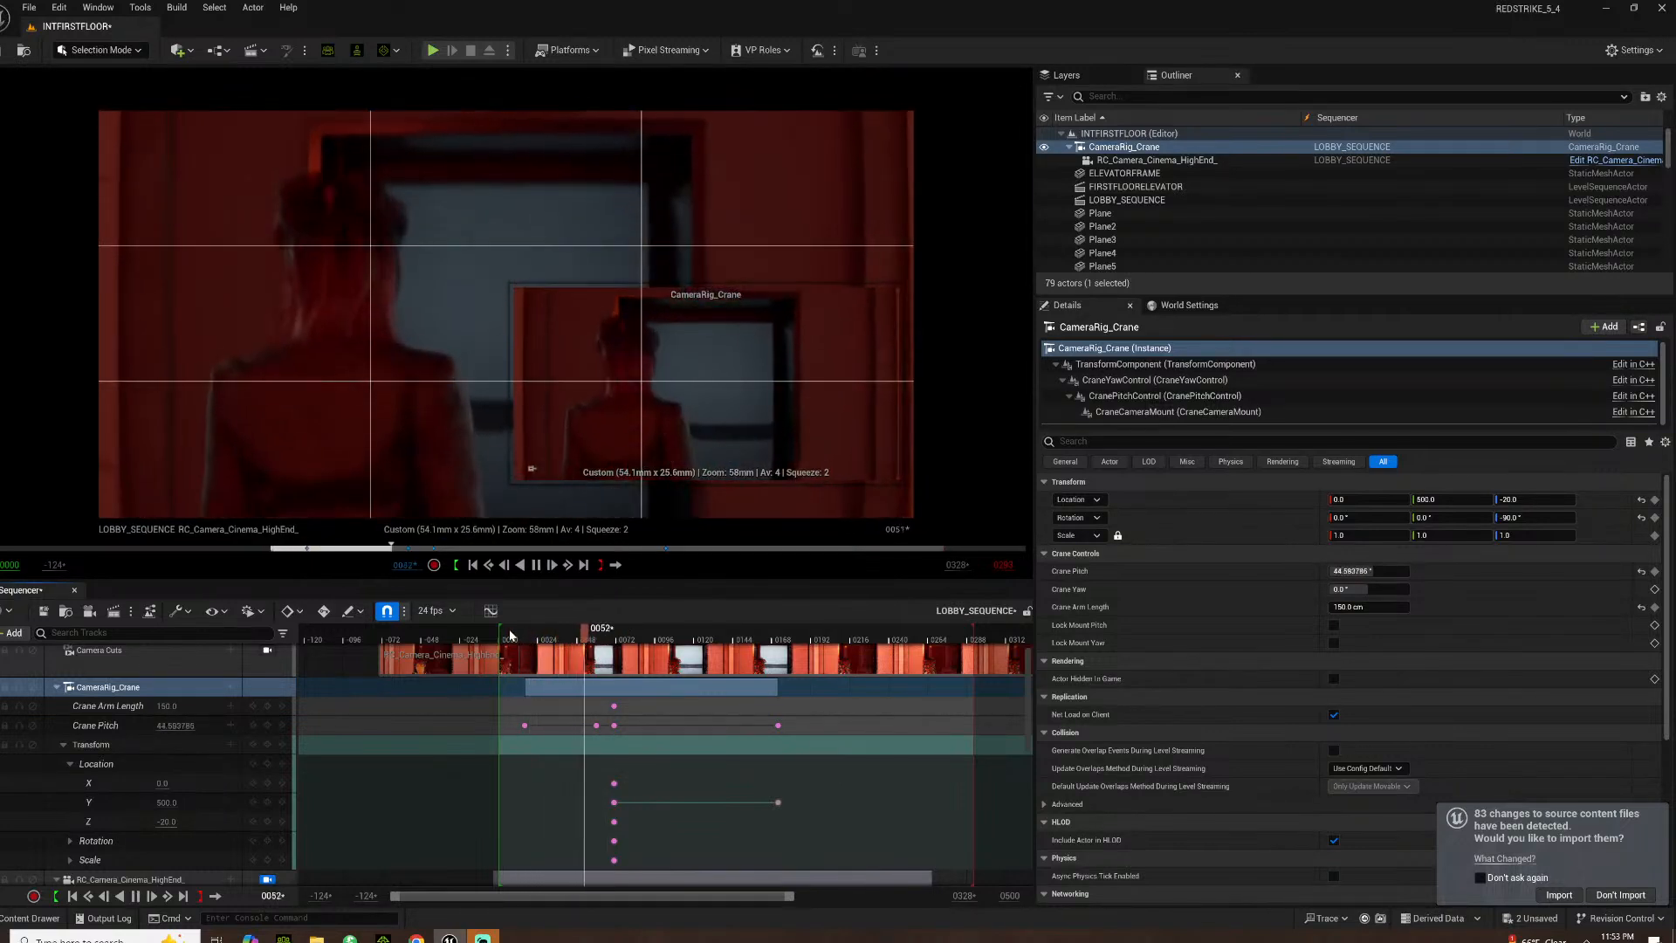
click(505, 632)
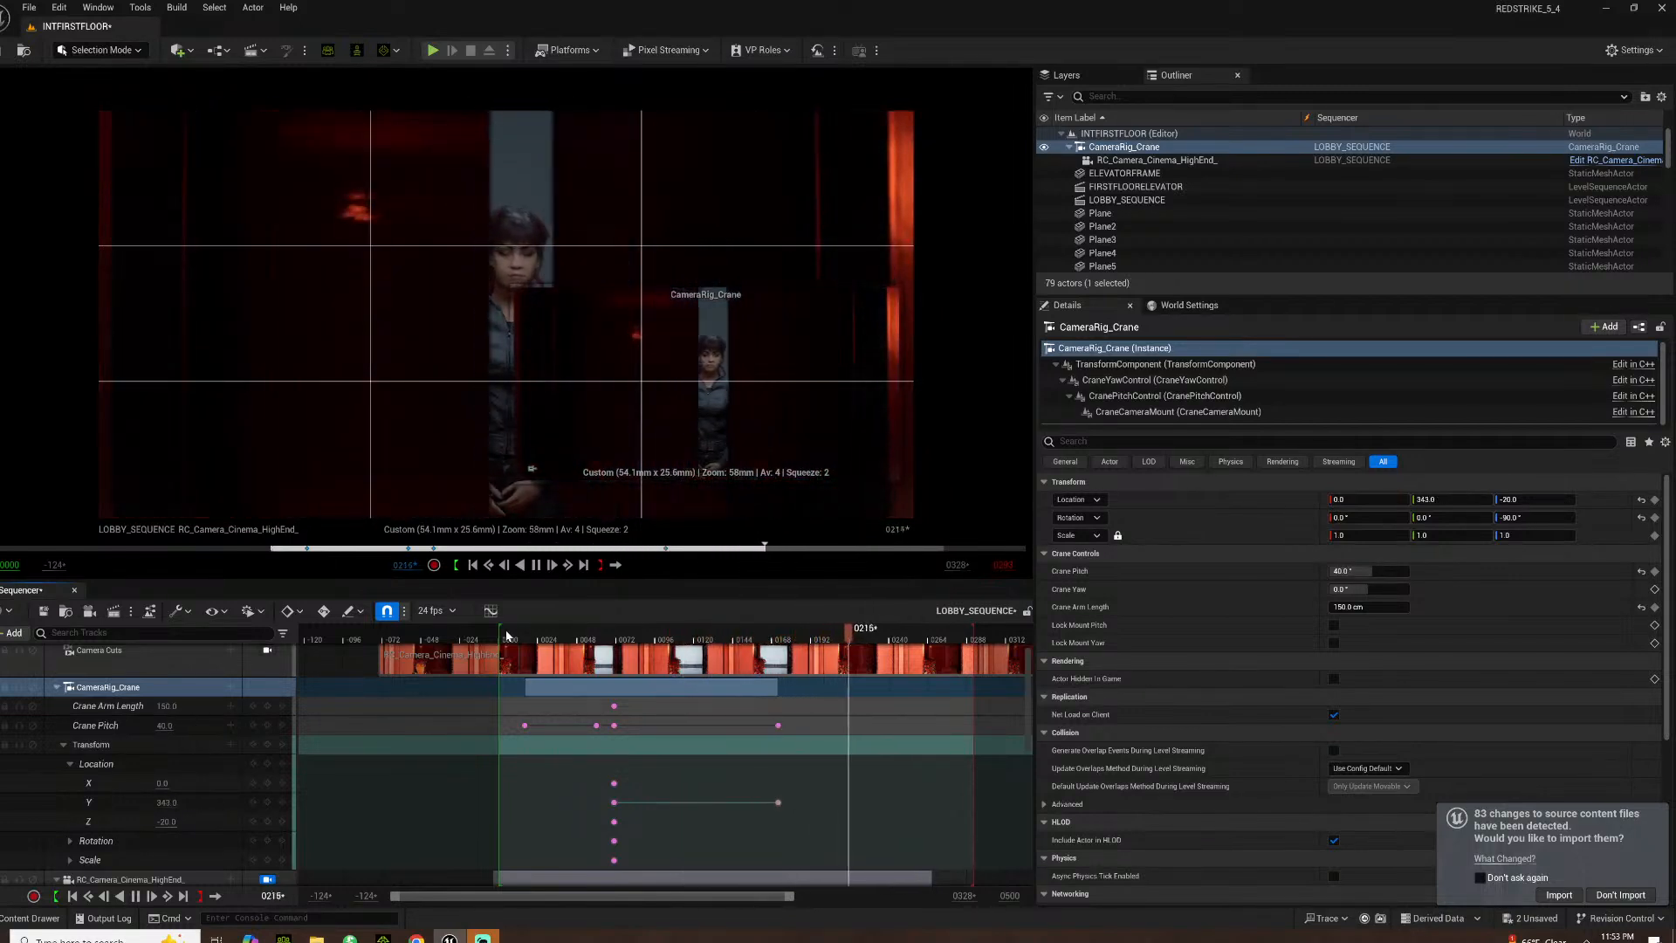
key(space)
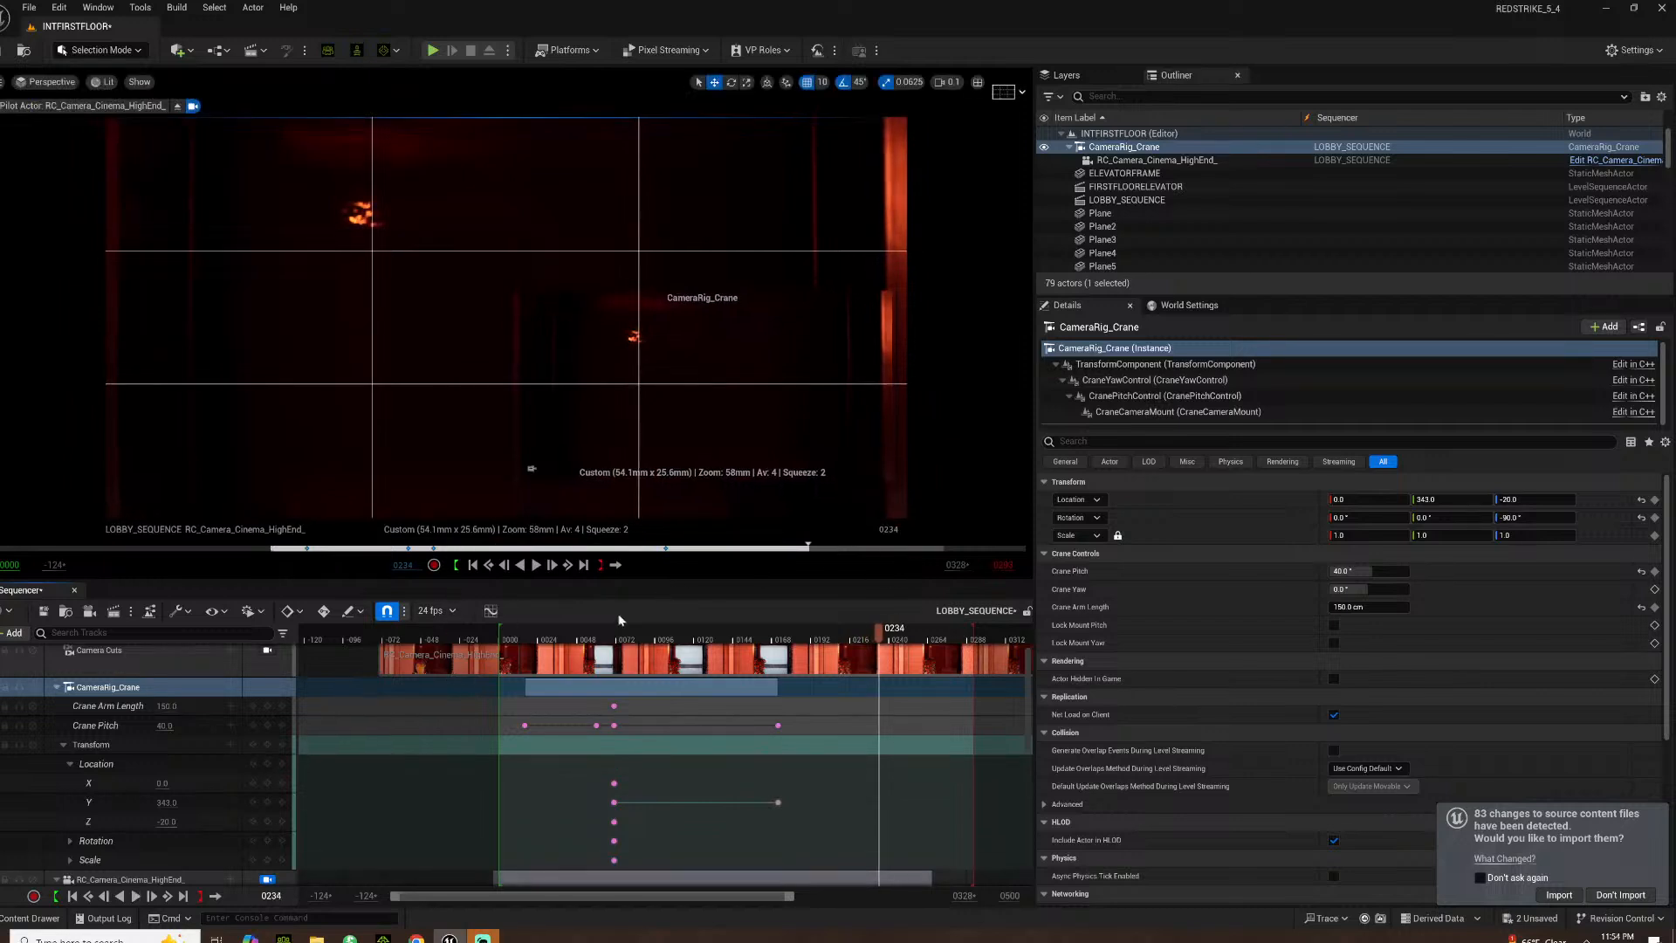
click(584, 635)
key(space)
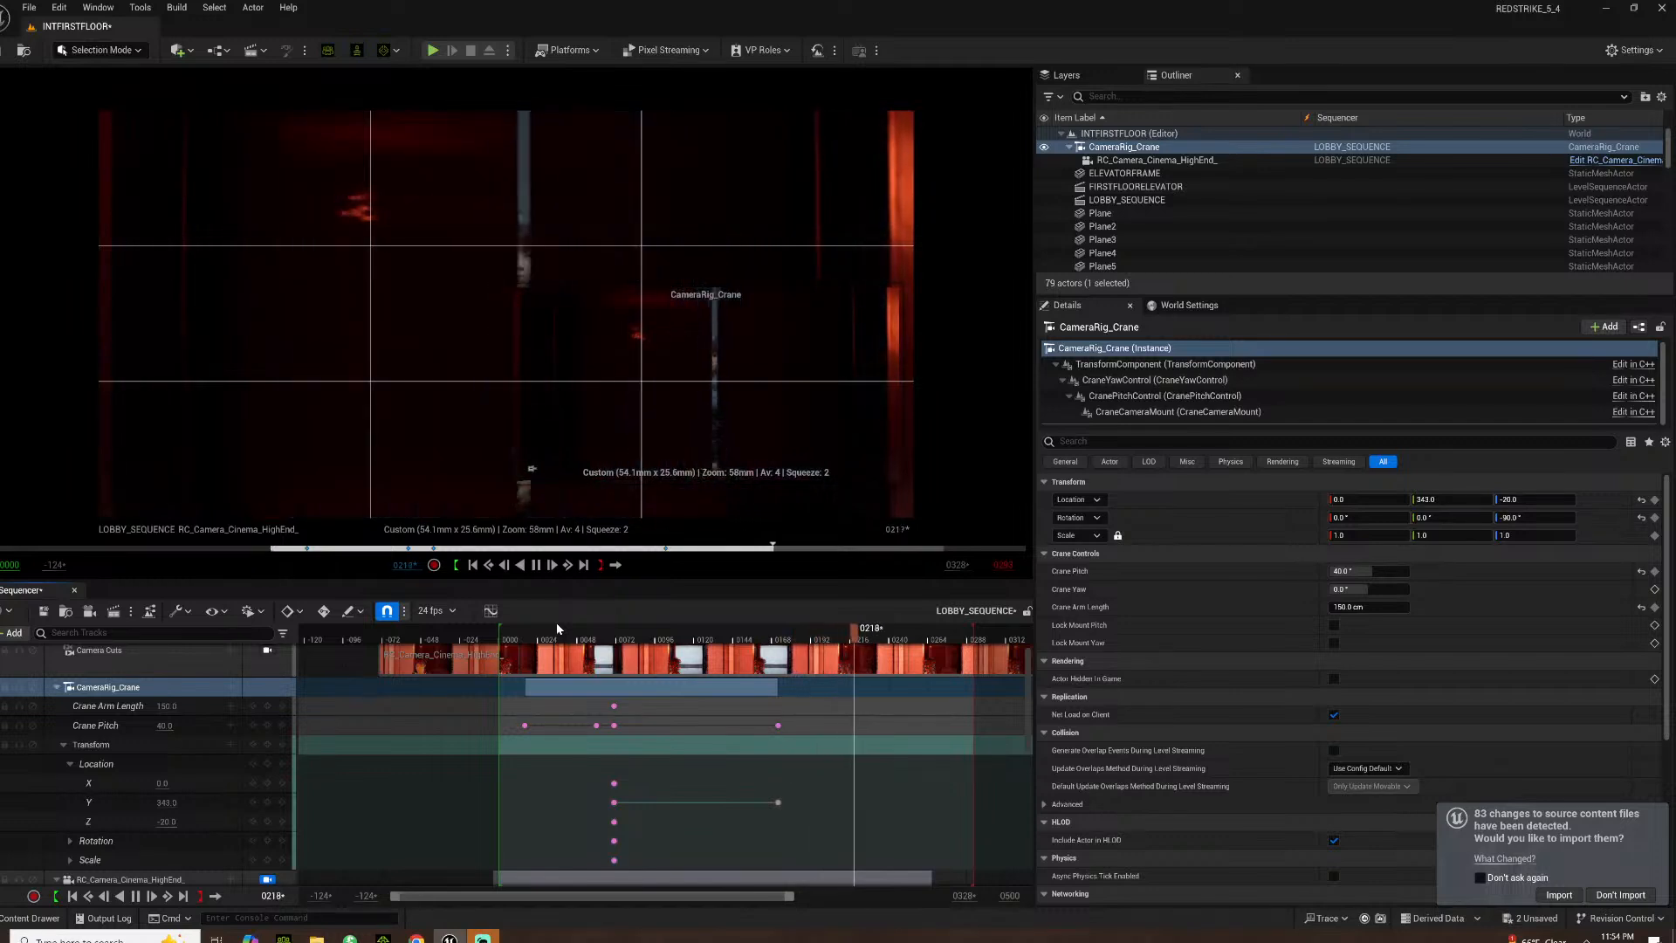
key(space)
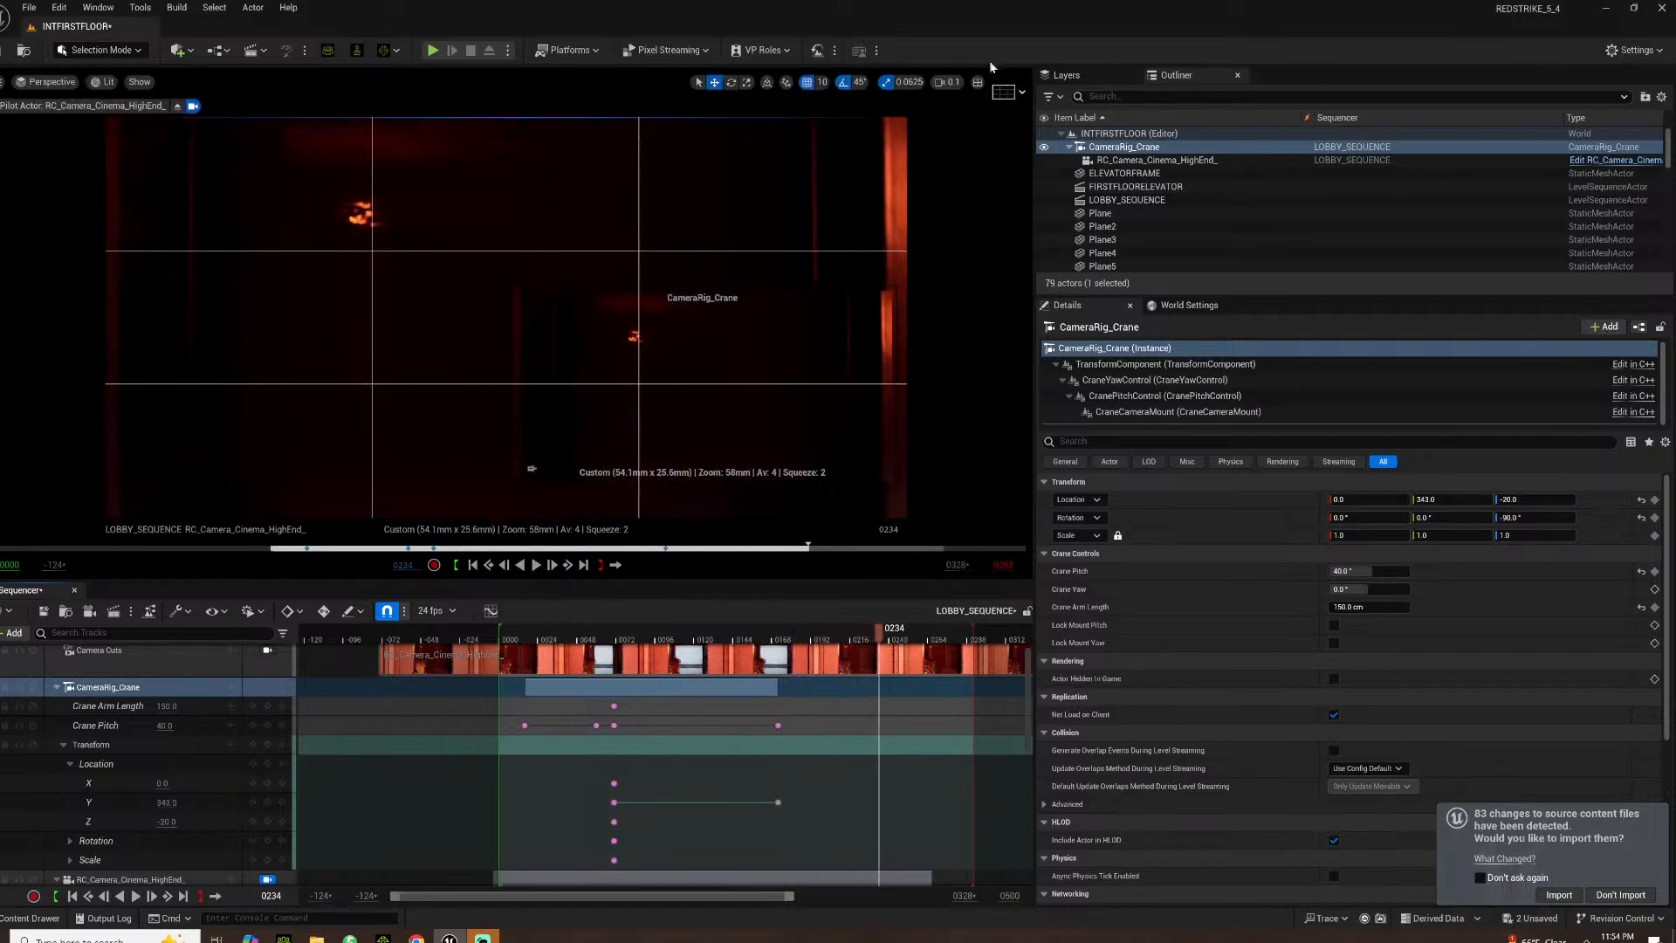
Disable the viewport's 3x3 composition grid, and select the Camera Cuts track instead of the crane to hide the camera preview
click(1003, 90)
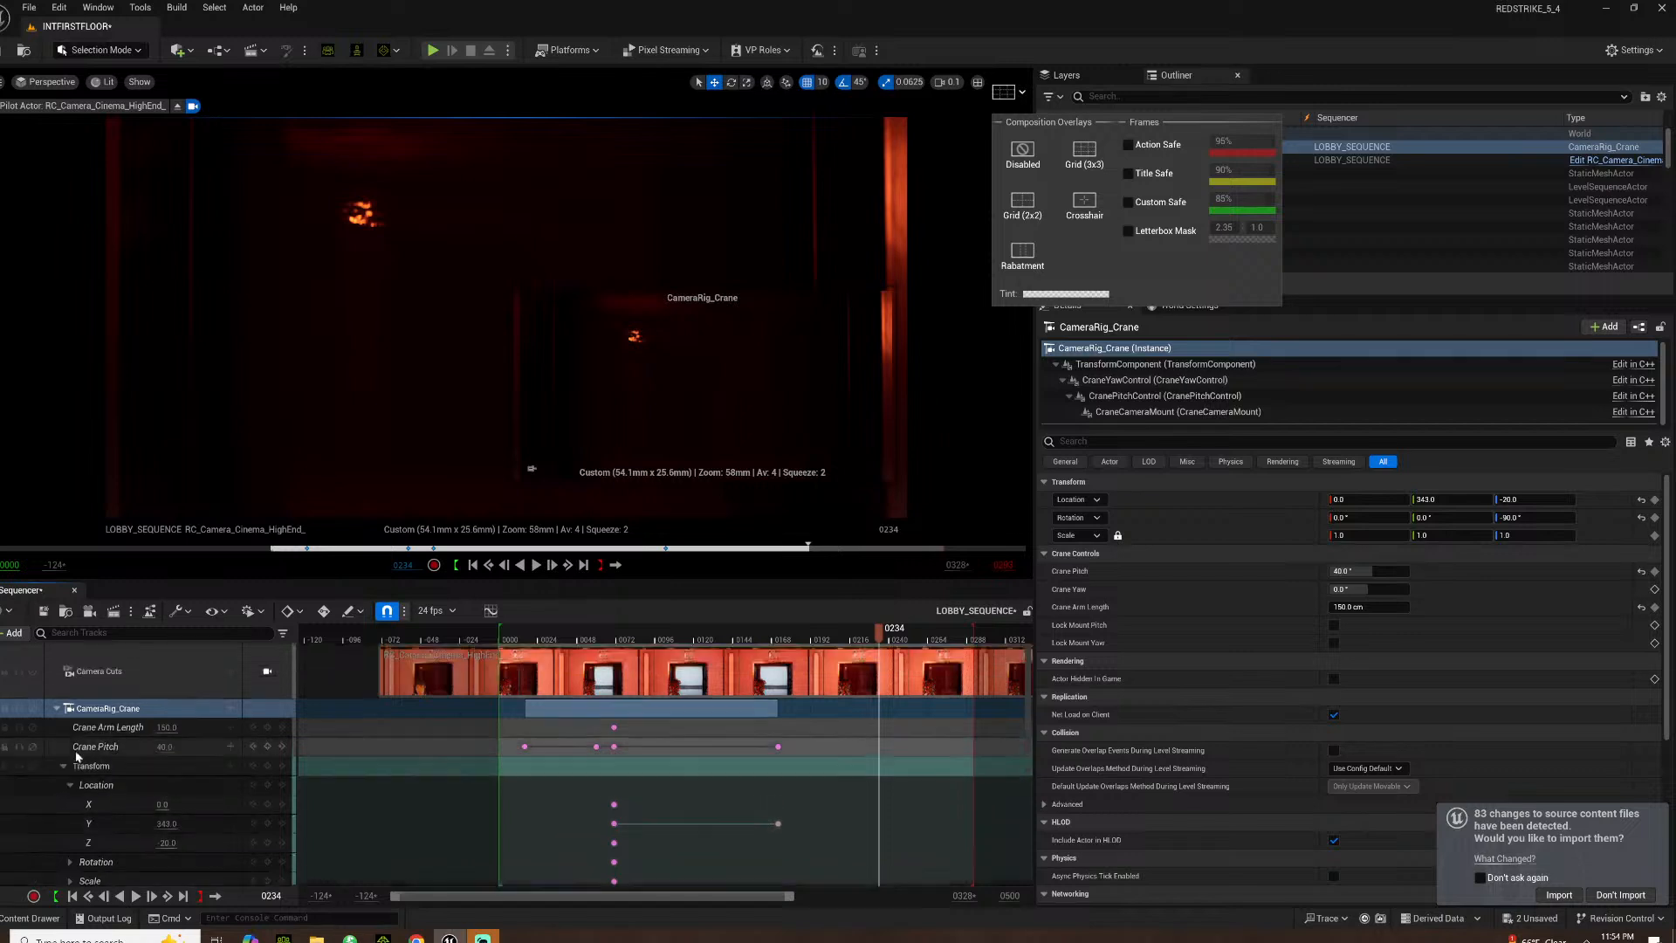
click(122, 692)
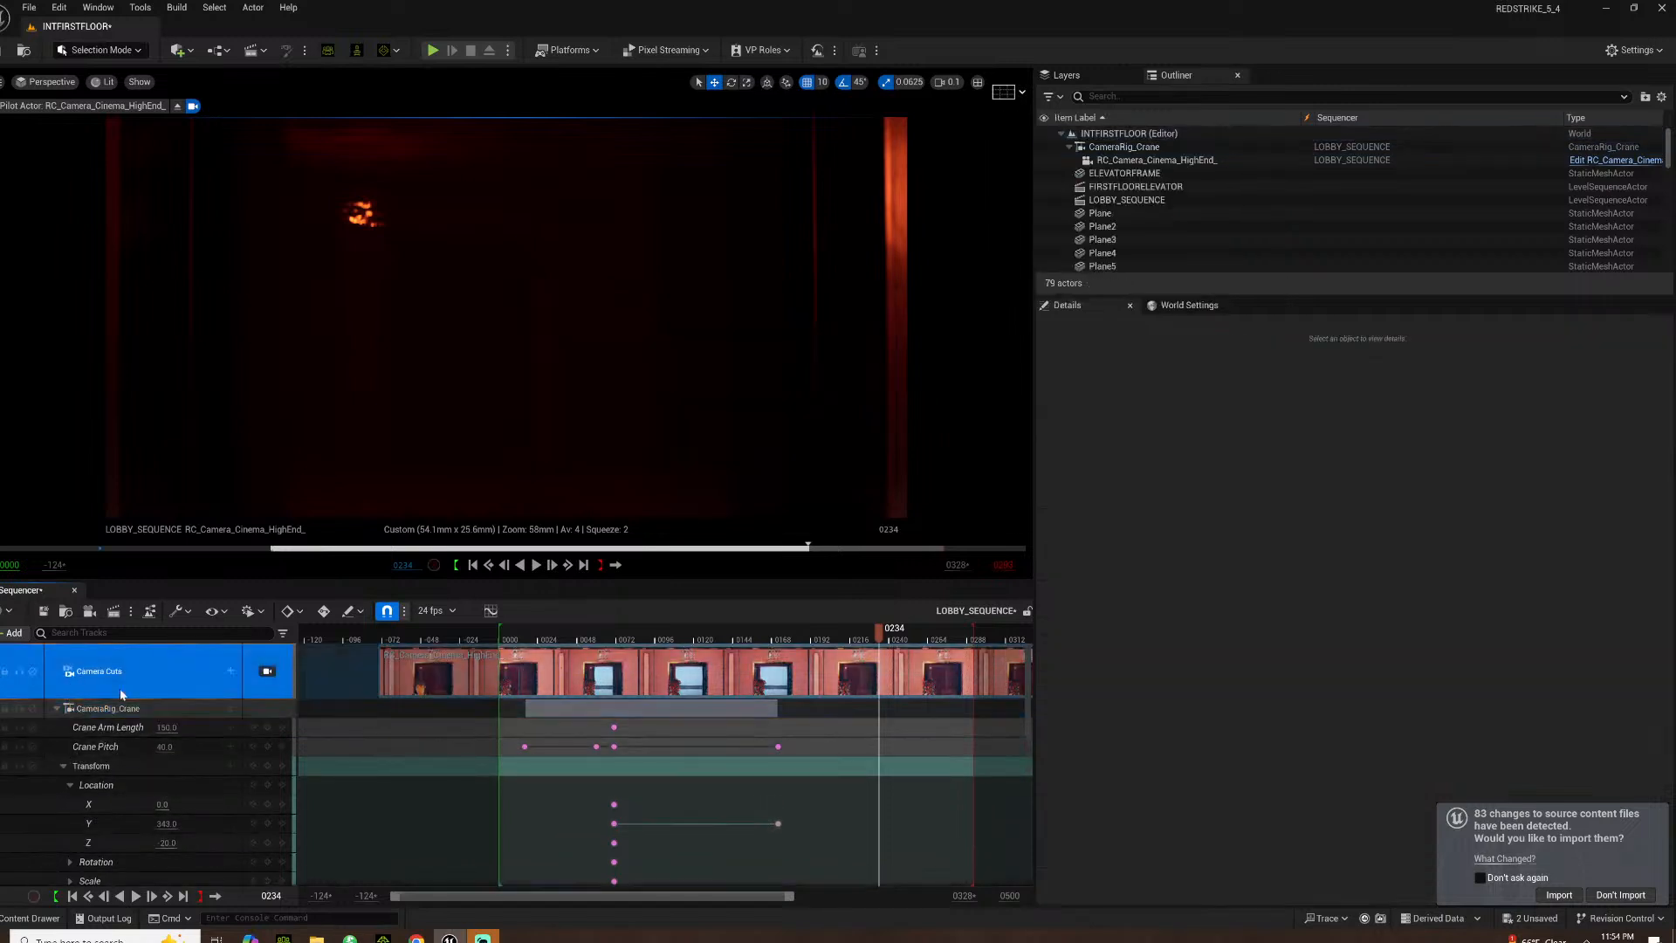
Play the shot several times from near the start to review the unobstructed framing and the crane move
click(525, 644)
key(space)
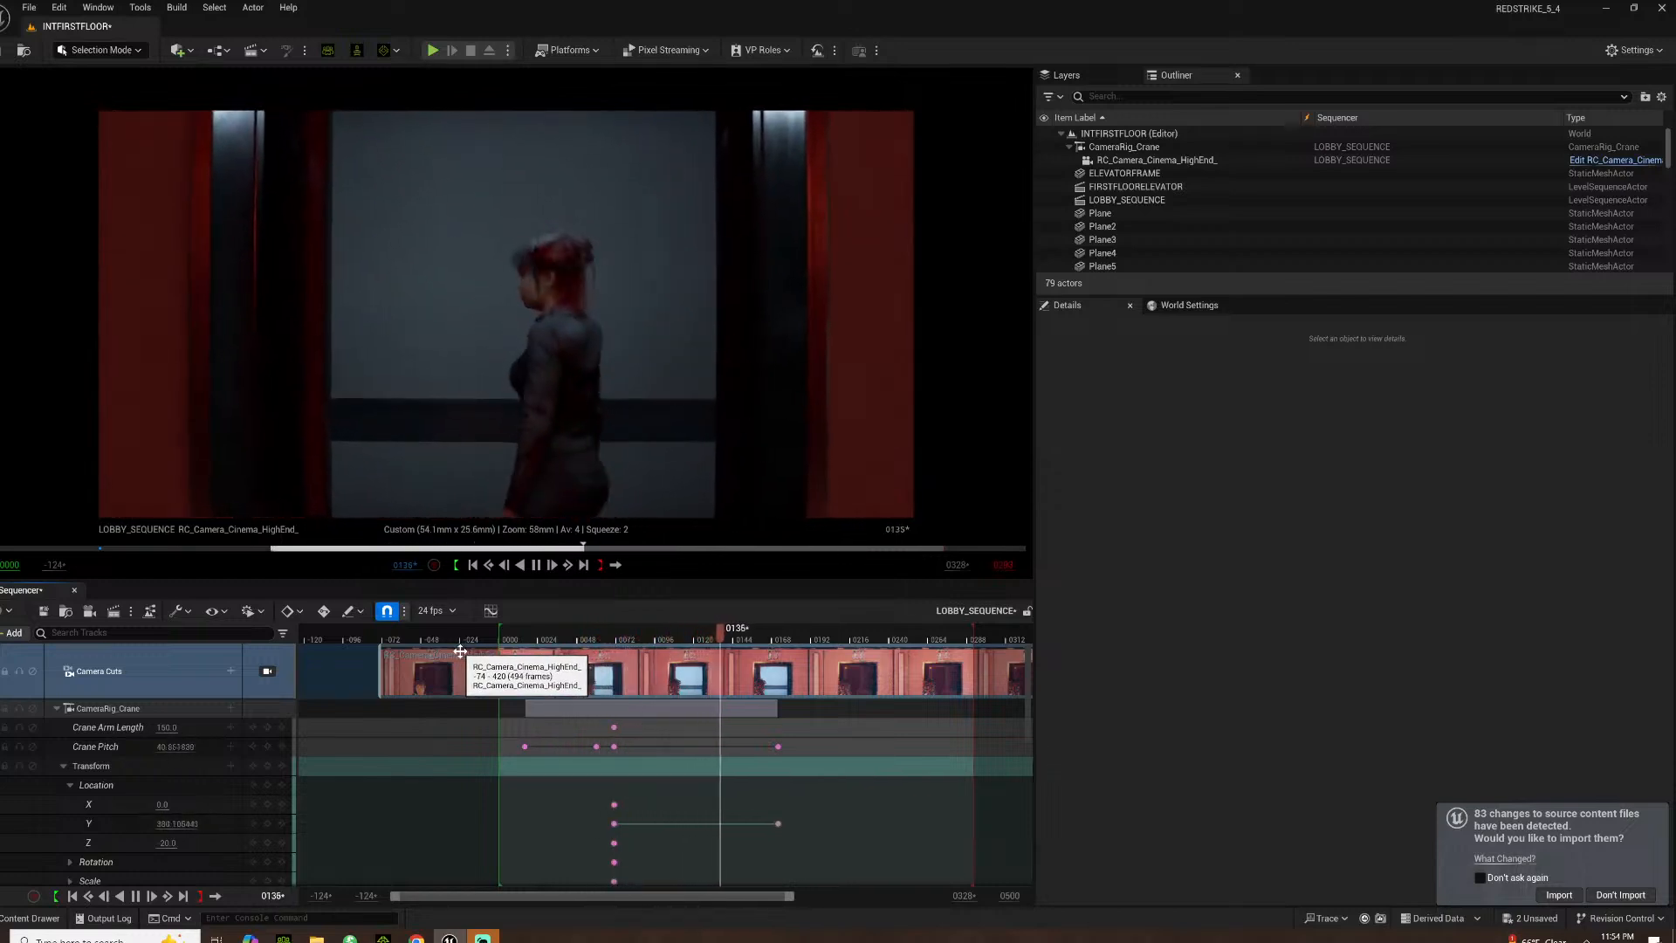
click(576, 643)
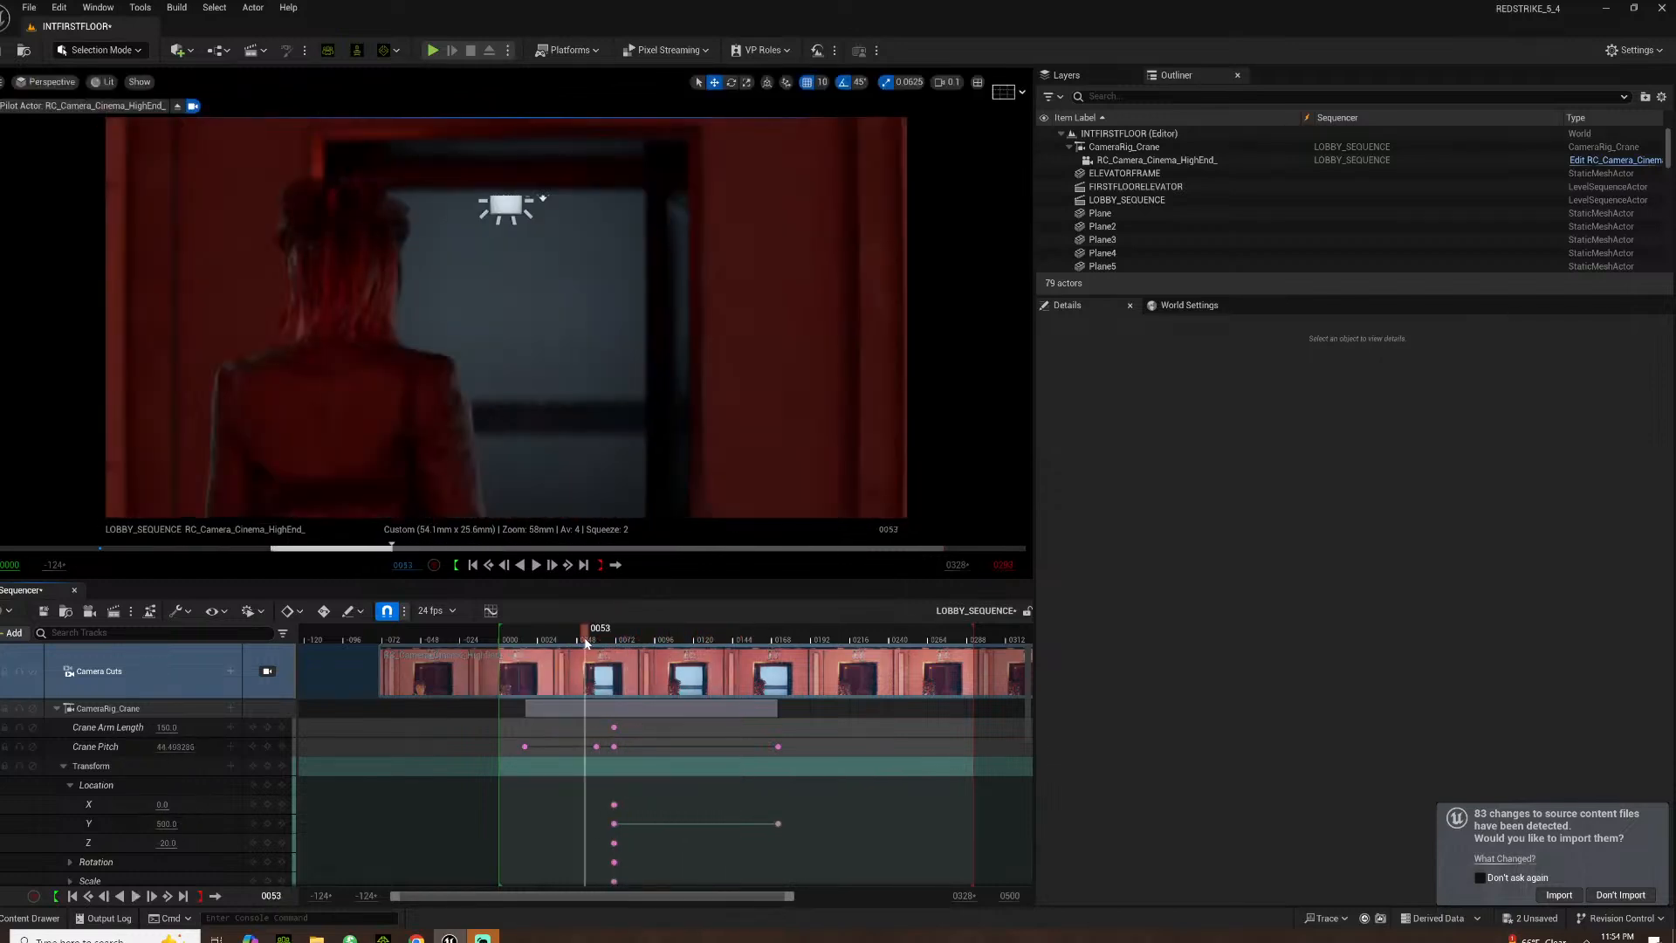
click(541, 643)
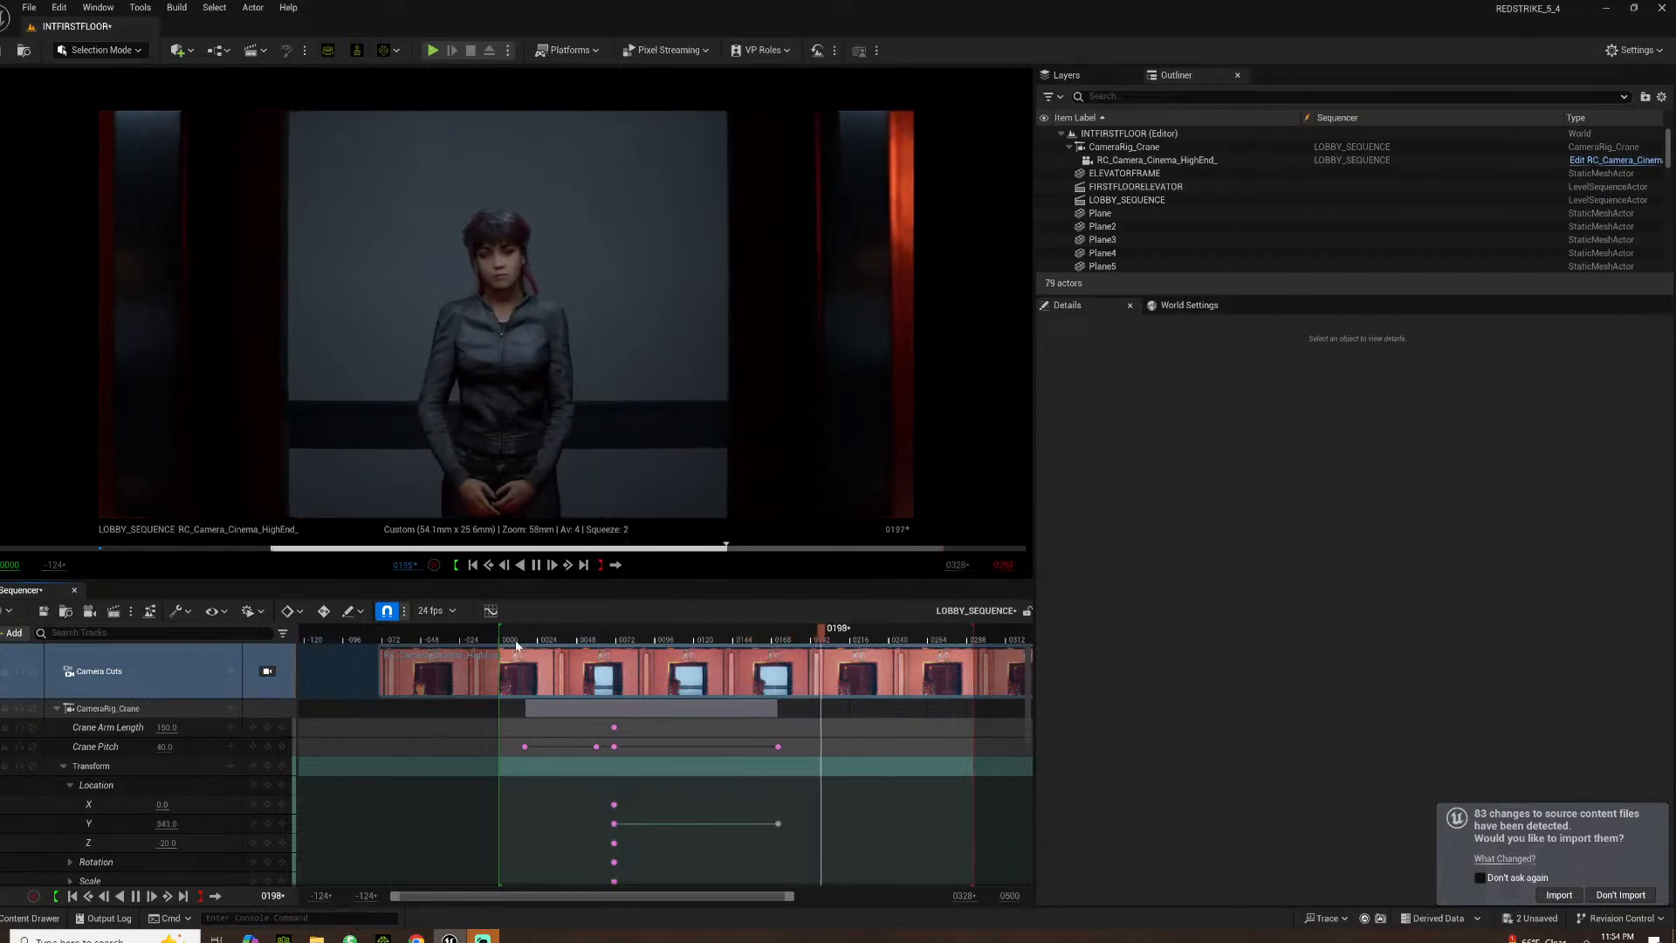
click(518, 643)
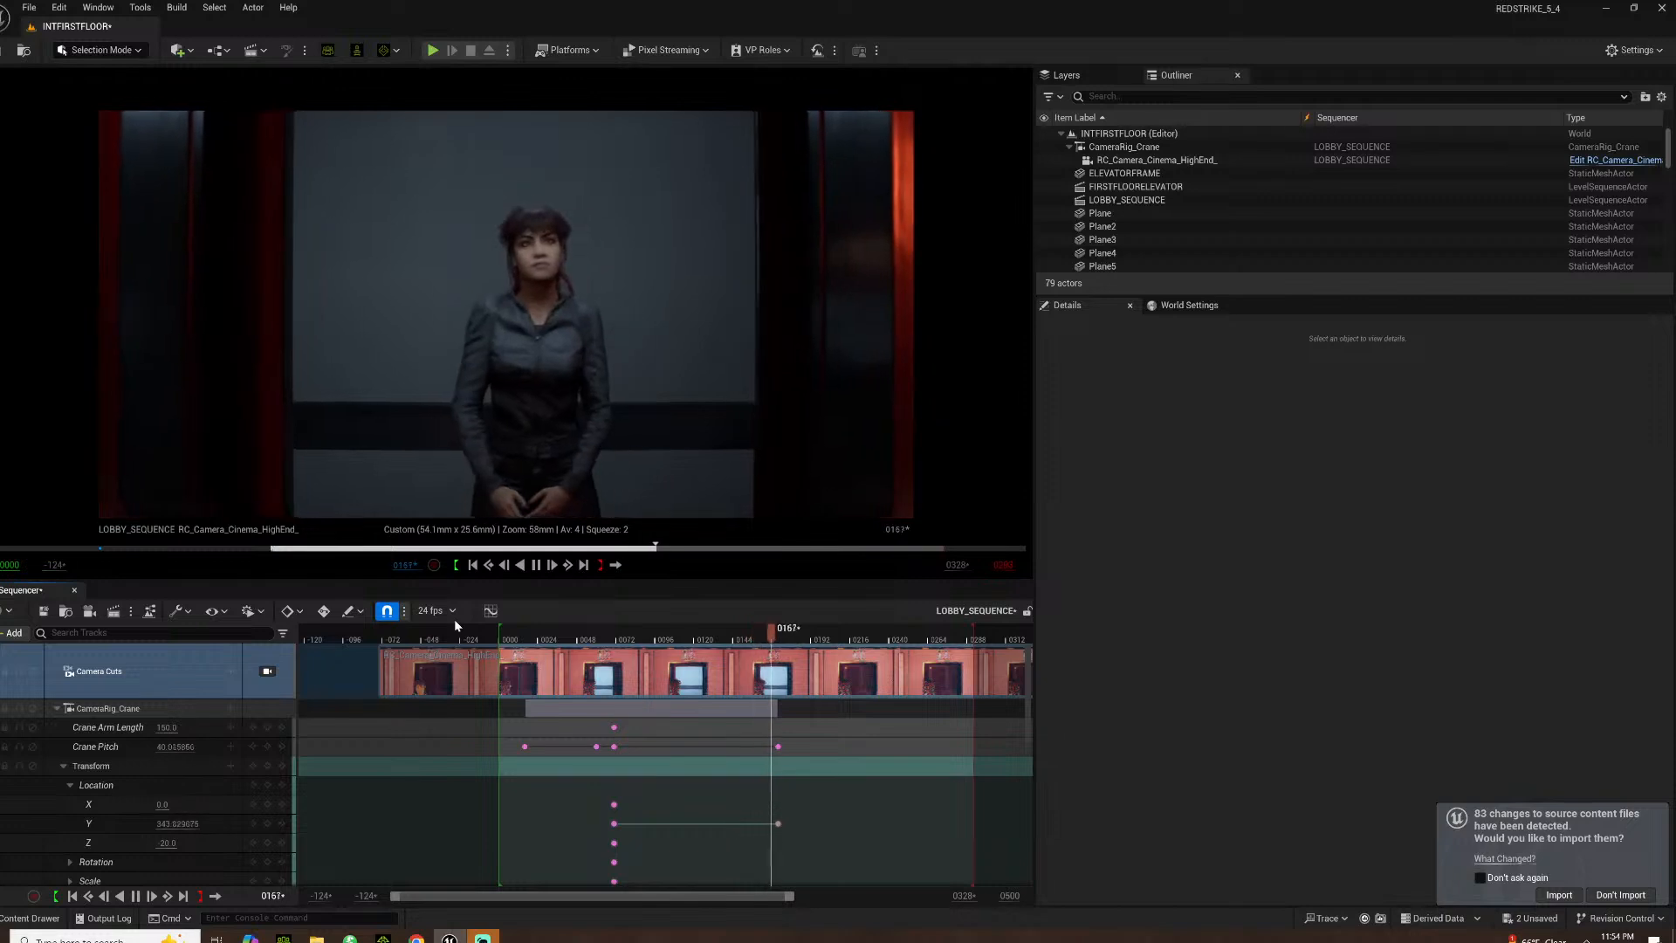
key(space)
Unlock the viewport from the camera cuts and view the camera crane from the side in the lobby
click(266, 671)
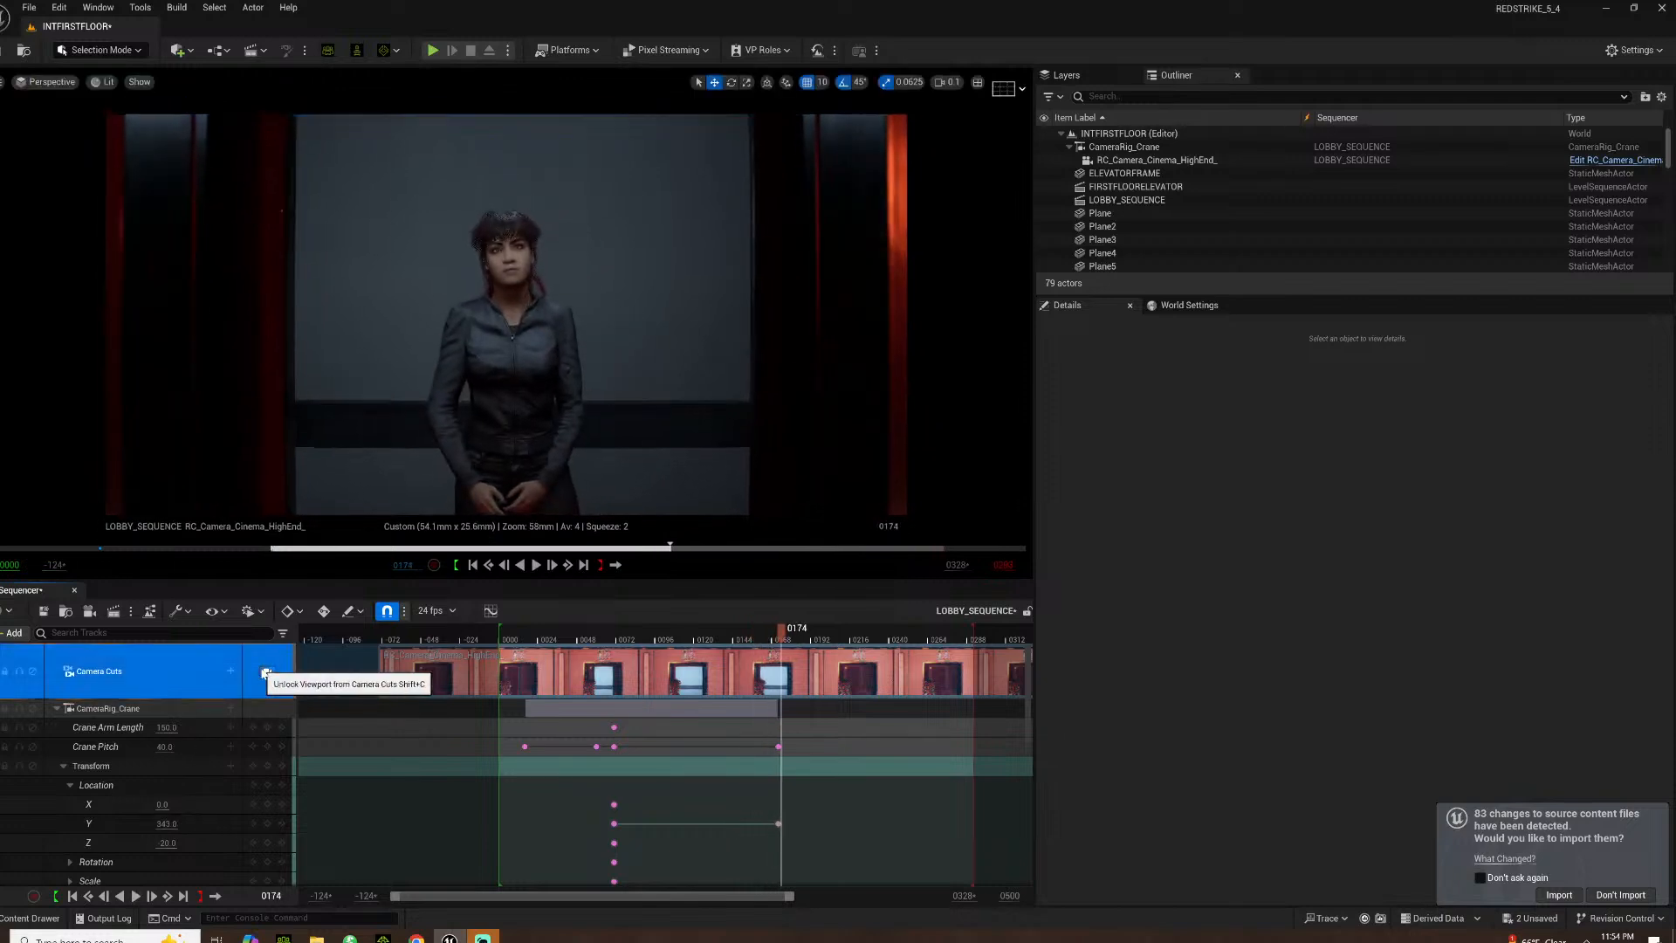
click(267, 672)
click(268, 672)
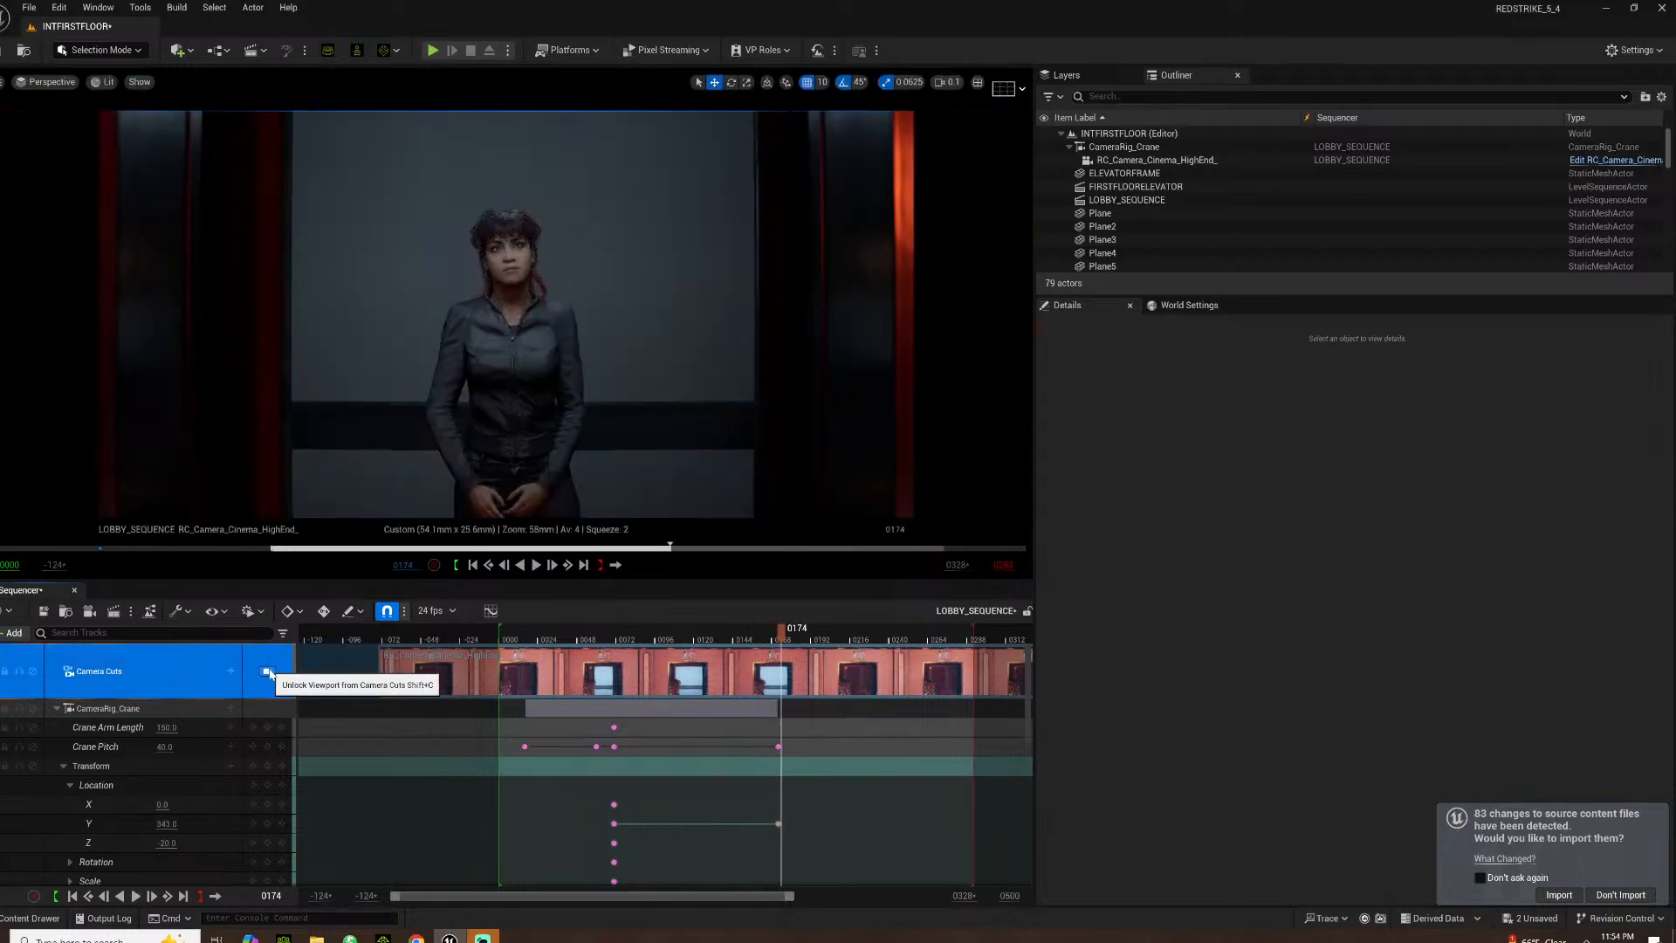
click(269, 673)
right_drag(446, 516, 838, 436)
mouse_move(564, 296)
right_down()
mouse_move(569, 253)
mouse_move(582, 281)
mouse_move(567, 275)
mouse_move(564, 296)
right_up()
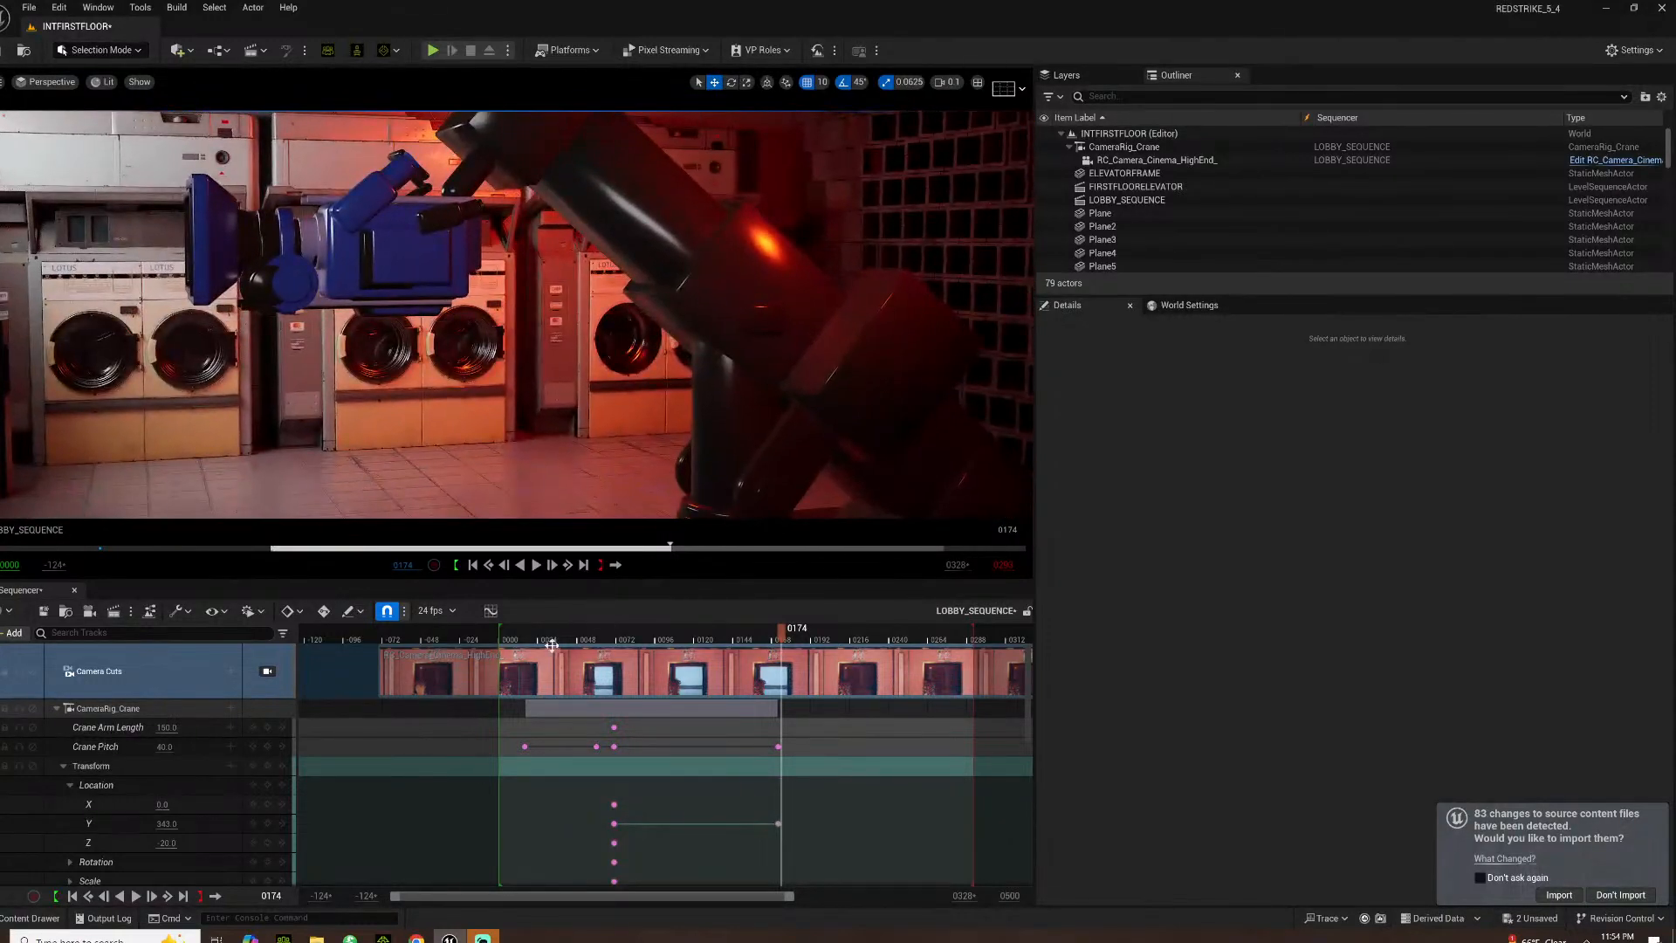
Scrub through the sequence from several outside viewpoints to examine how the crane pitches and travels toward the elevator
click(517, 641)
right_drag(527, 415, 633, 389)
key(e)
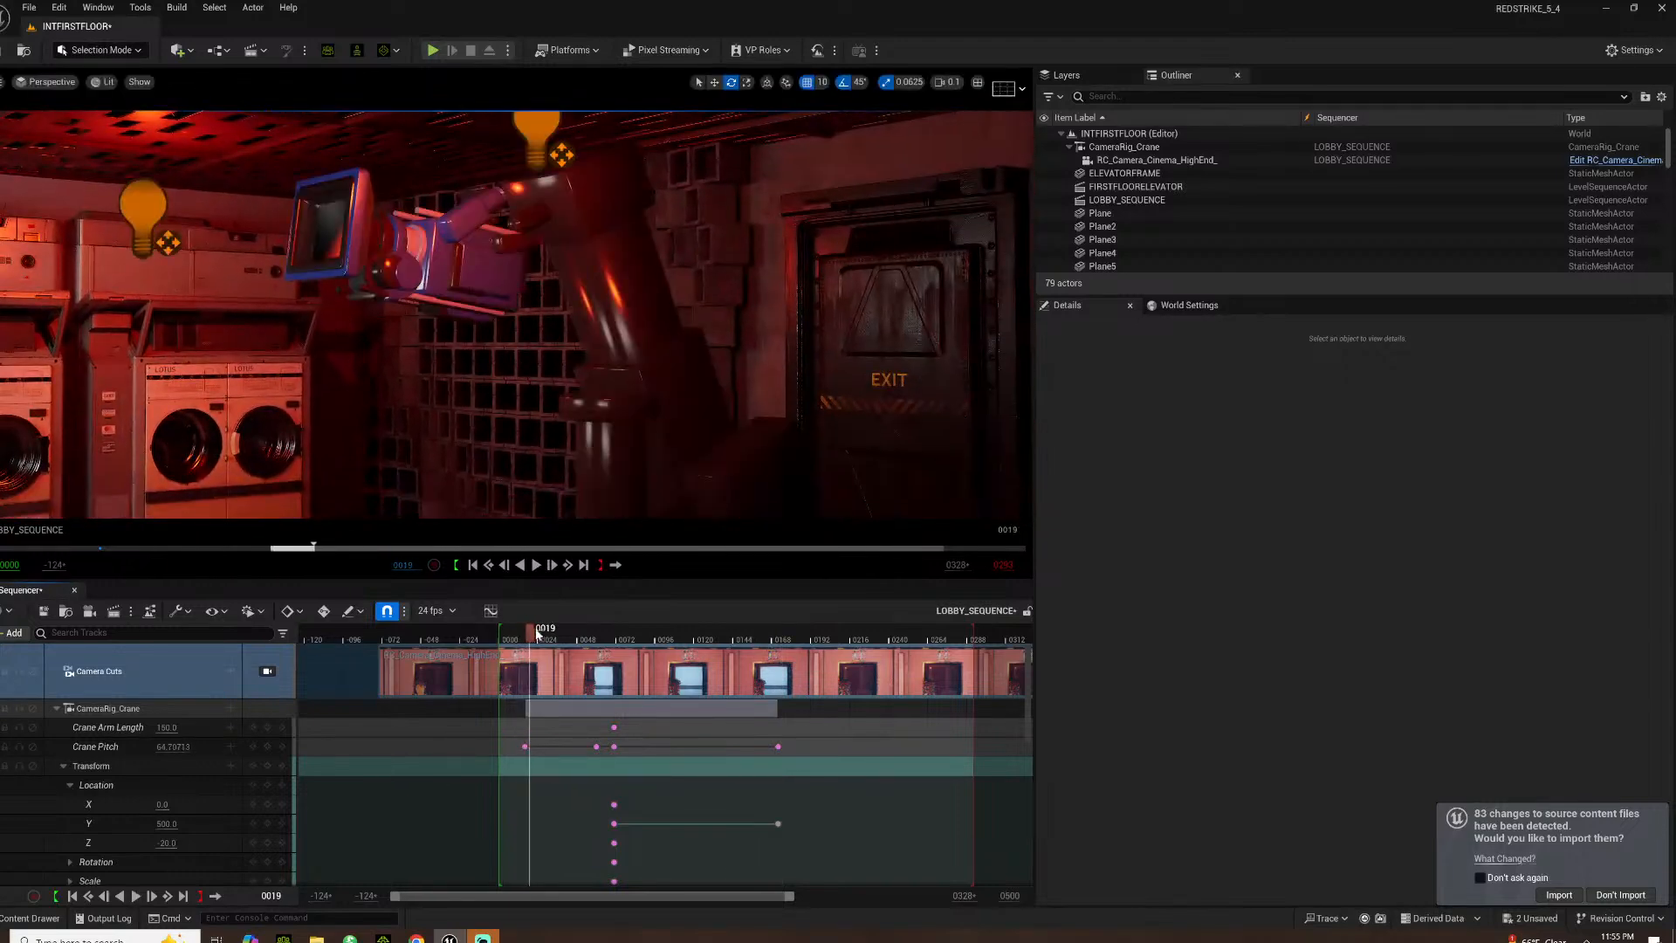
drag(669, 635, 795, 631)
right_drag(705, 414, 624, 371)
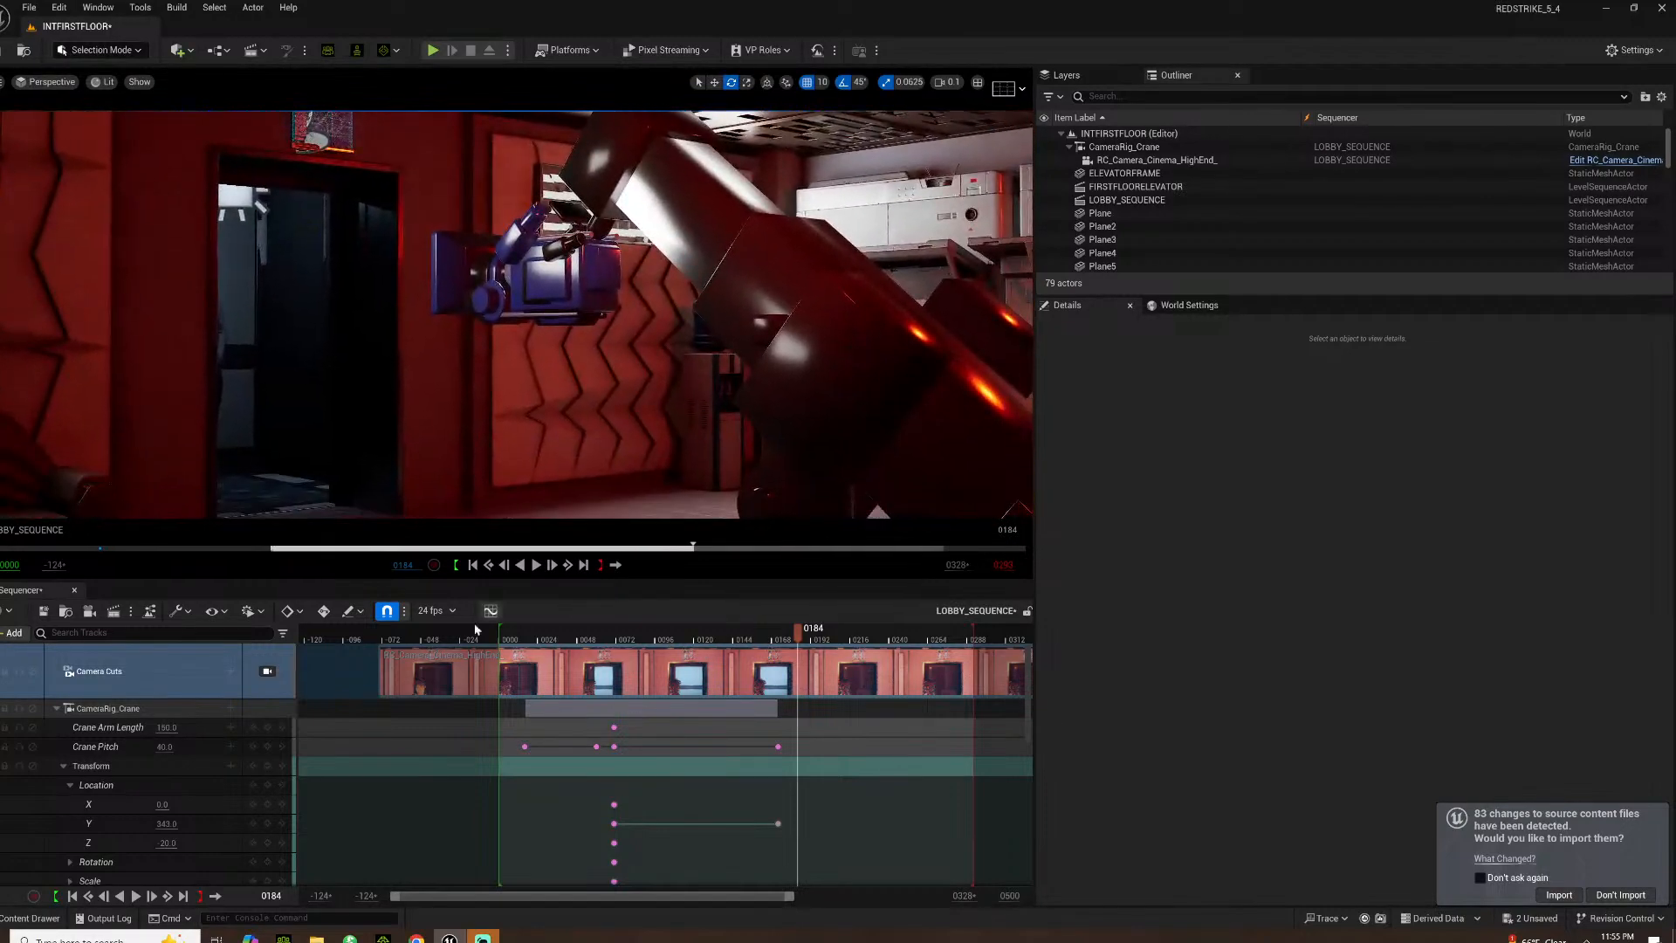
drag(513, 643, 719, 689)
right_drag(499, 388, 489, 375)
right_drag(313, 364, 307, 353)
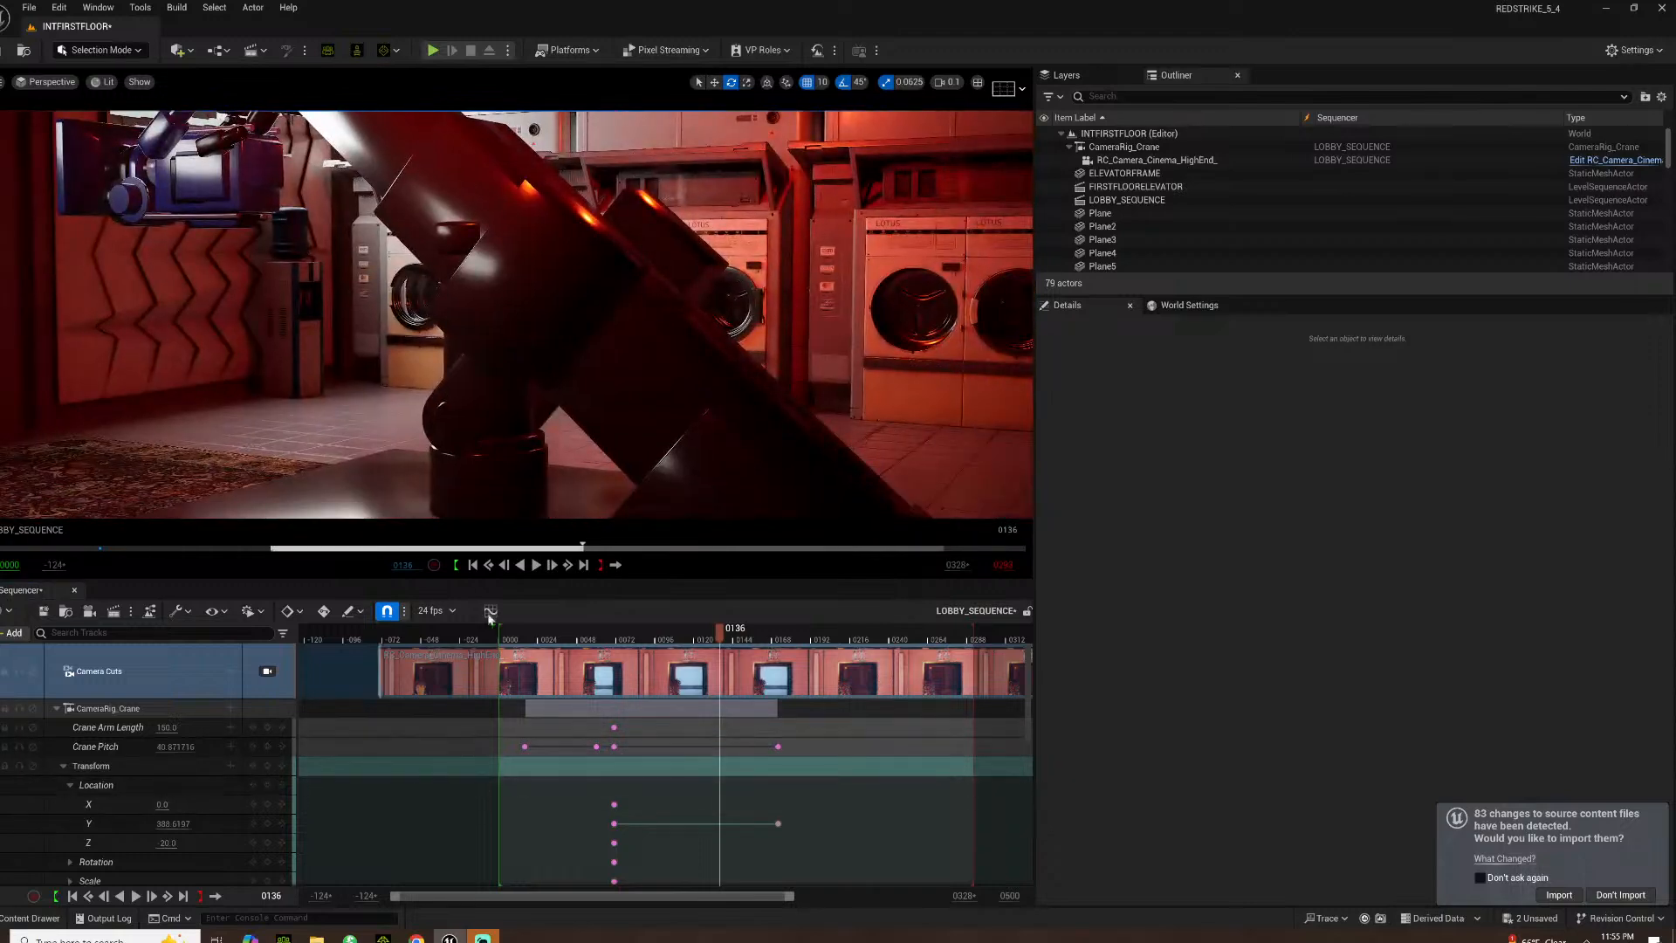
click(532, 640)
Open CameraRig_Crane's animation curves, give the keys at about frame 71 weighted tangents, and adjust the Y location key's tangent handle
click(188, 708)
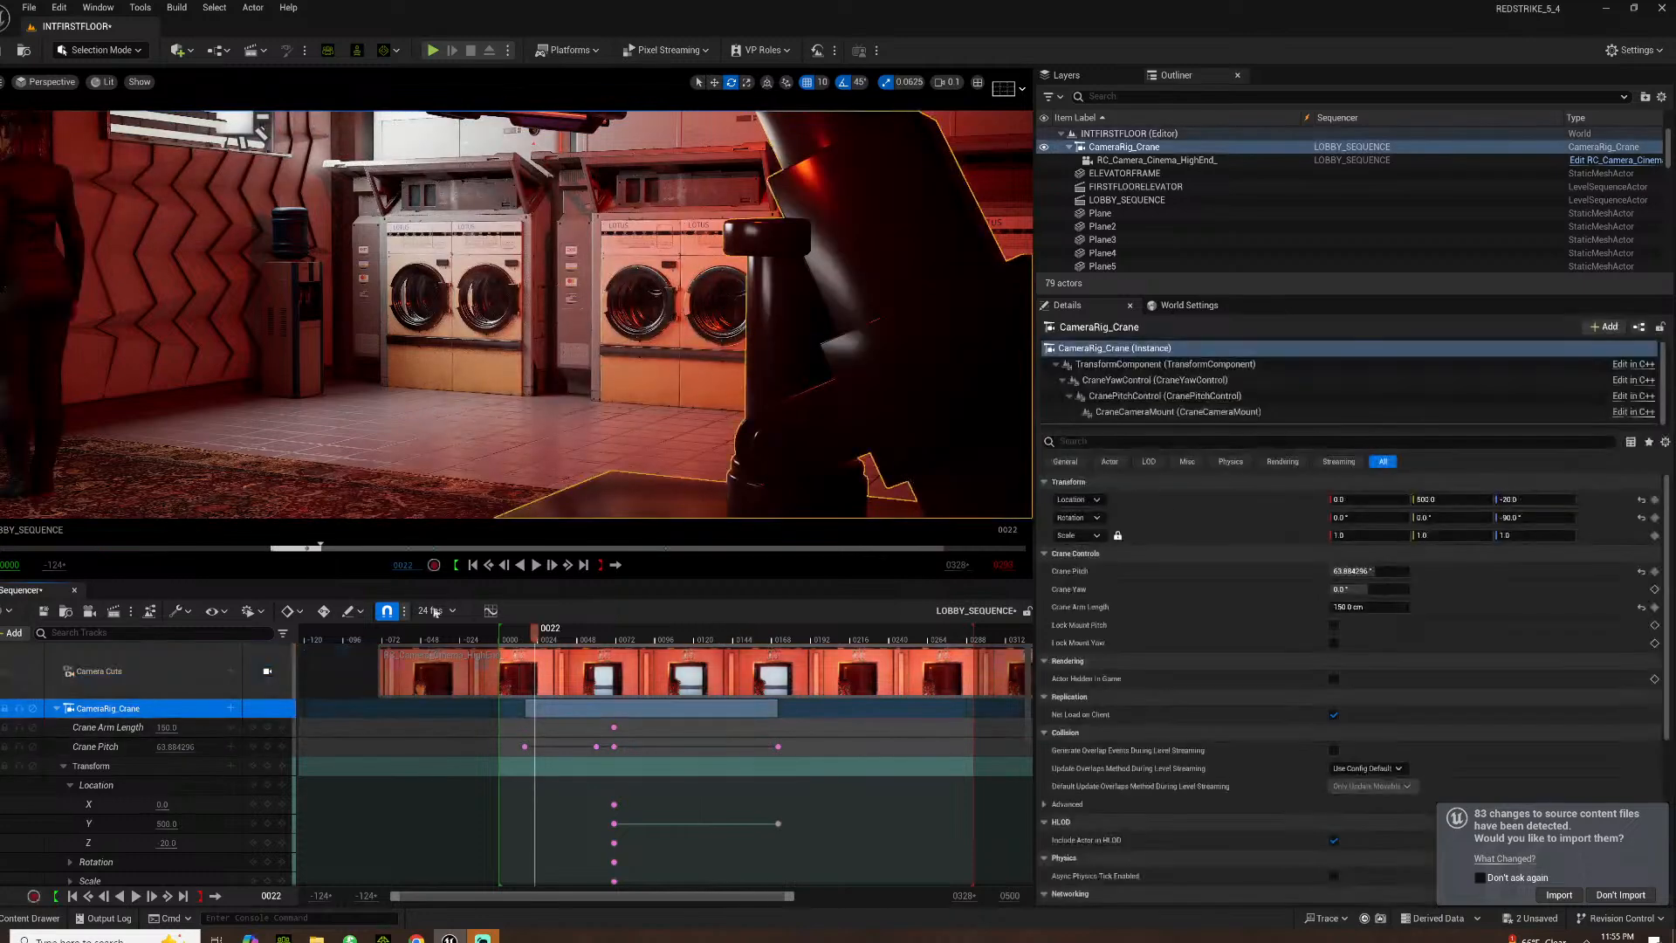
click(490, 611)
scroll(577, 428, down, 3)
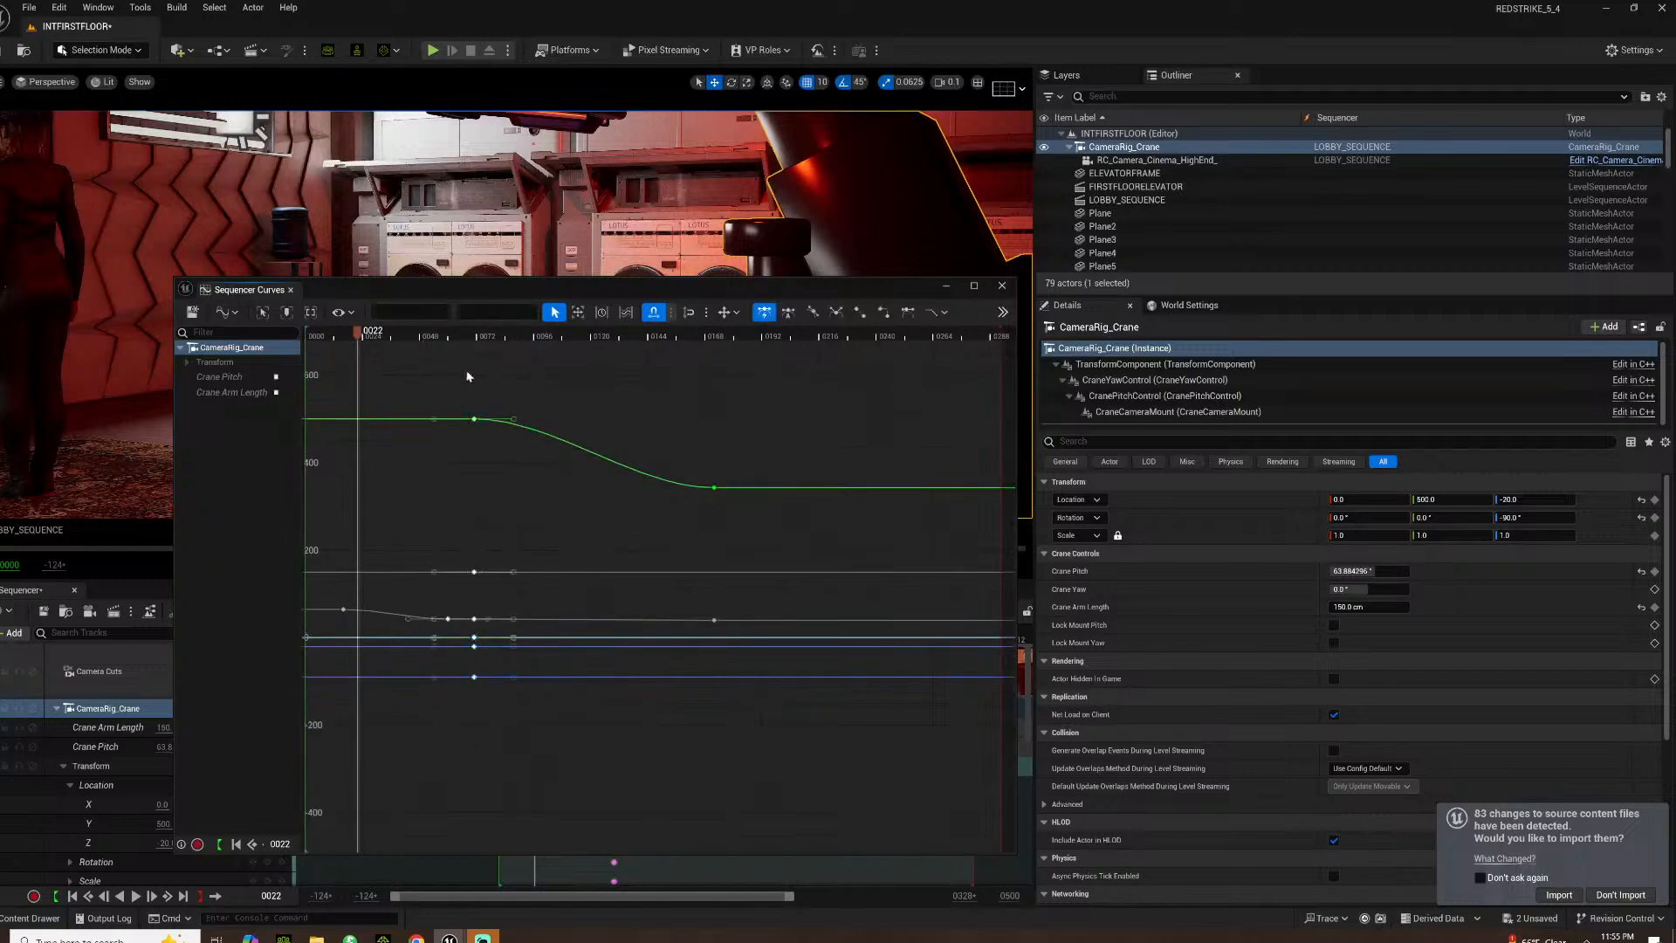
click(538, 427)
drag(376, 331, 375, 334)
right_click(513, 393)
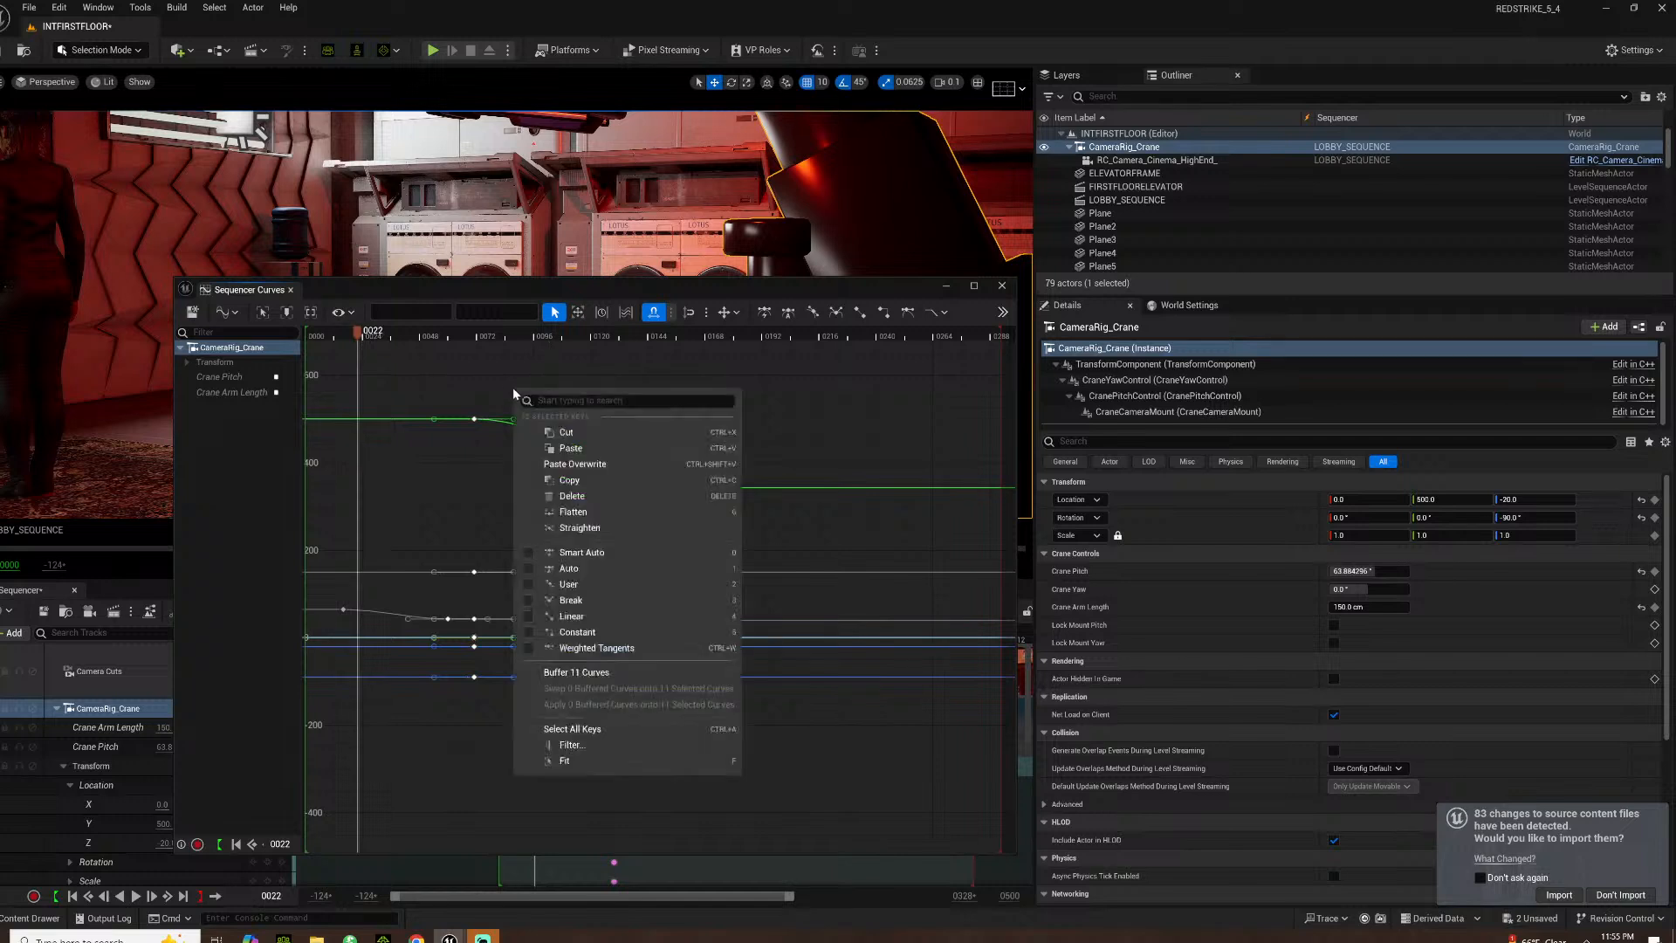
click(572, 647)
drag(559, 422, 573, 420)
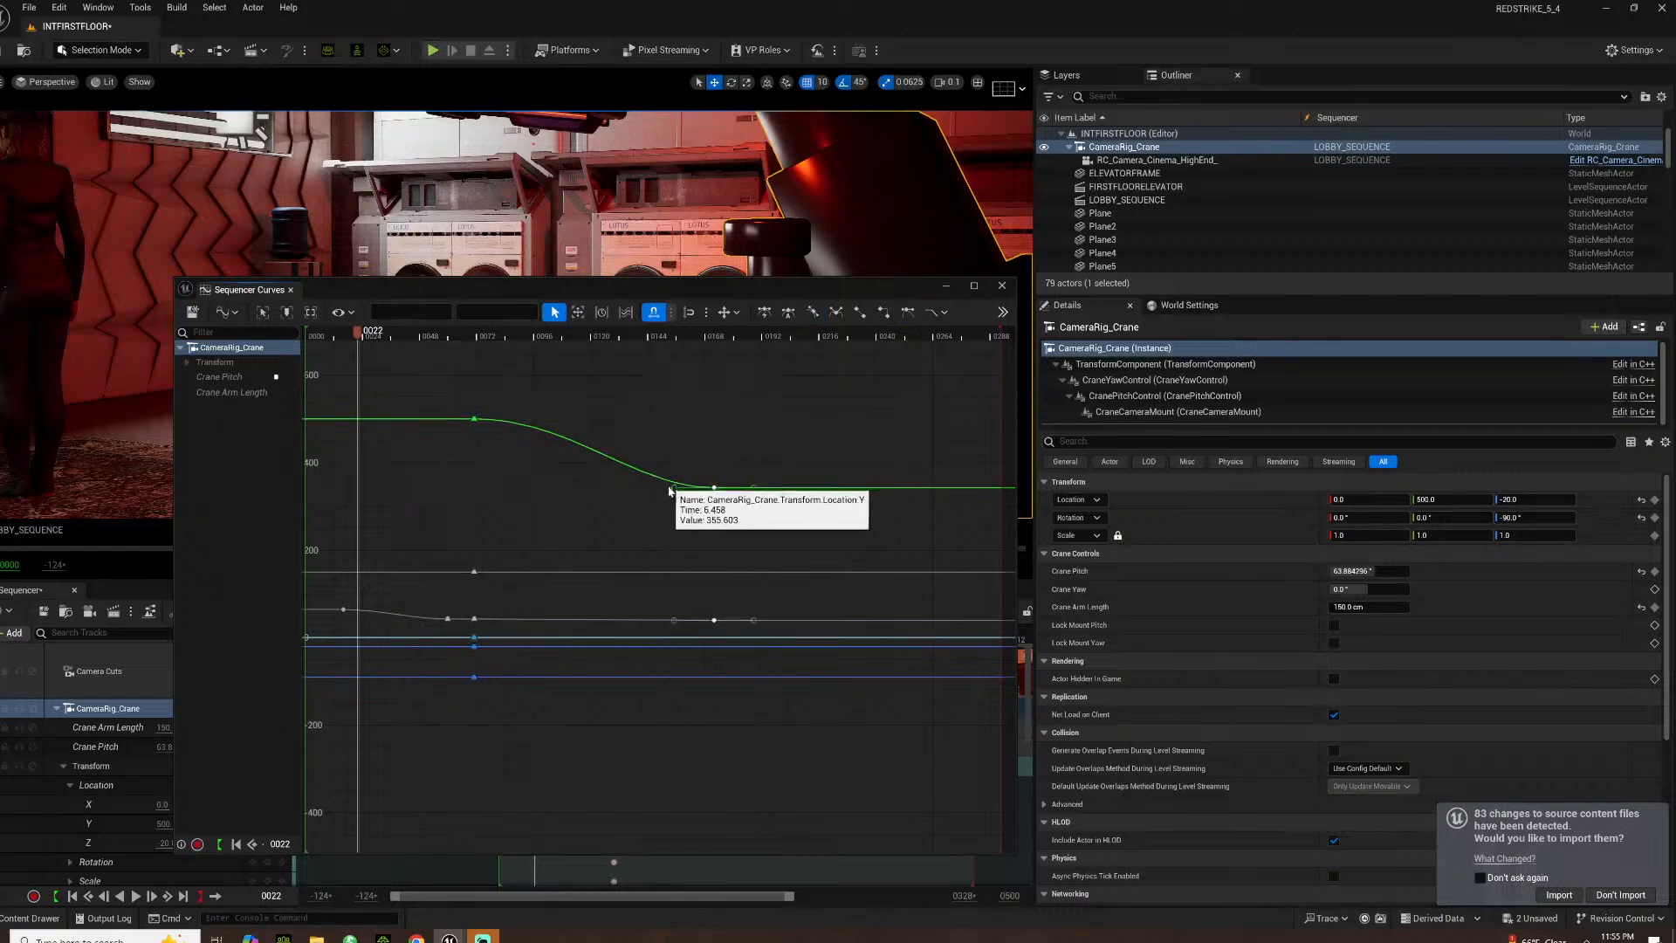
Adjust the tangent of the Y location key at frame 172, give it weighted tangents, and close the curve editor
drag(674, 488, 664, 489)
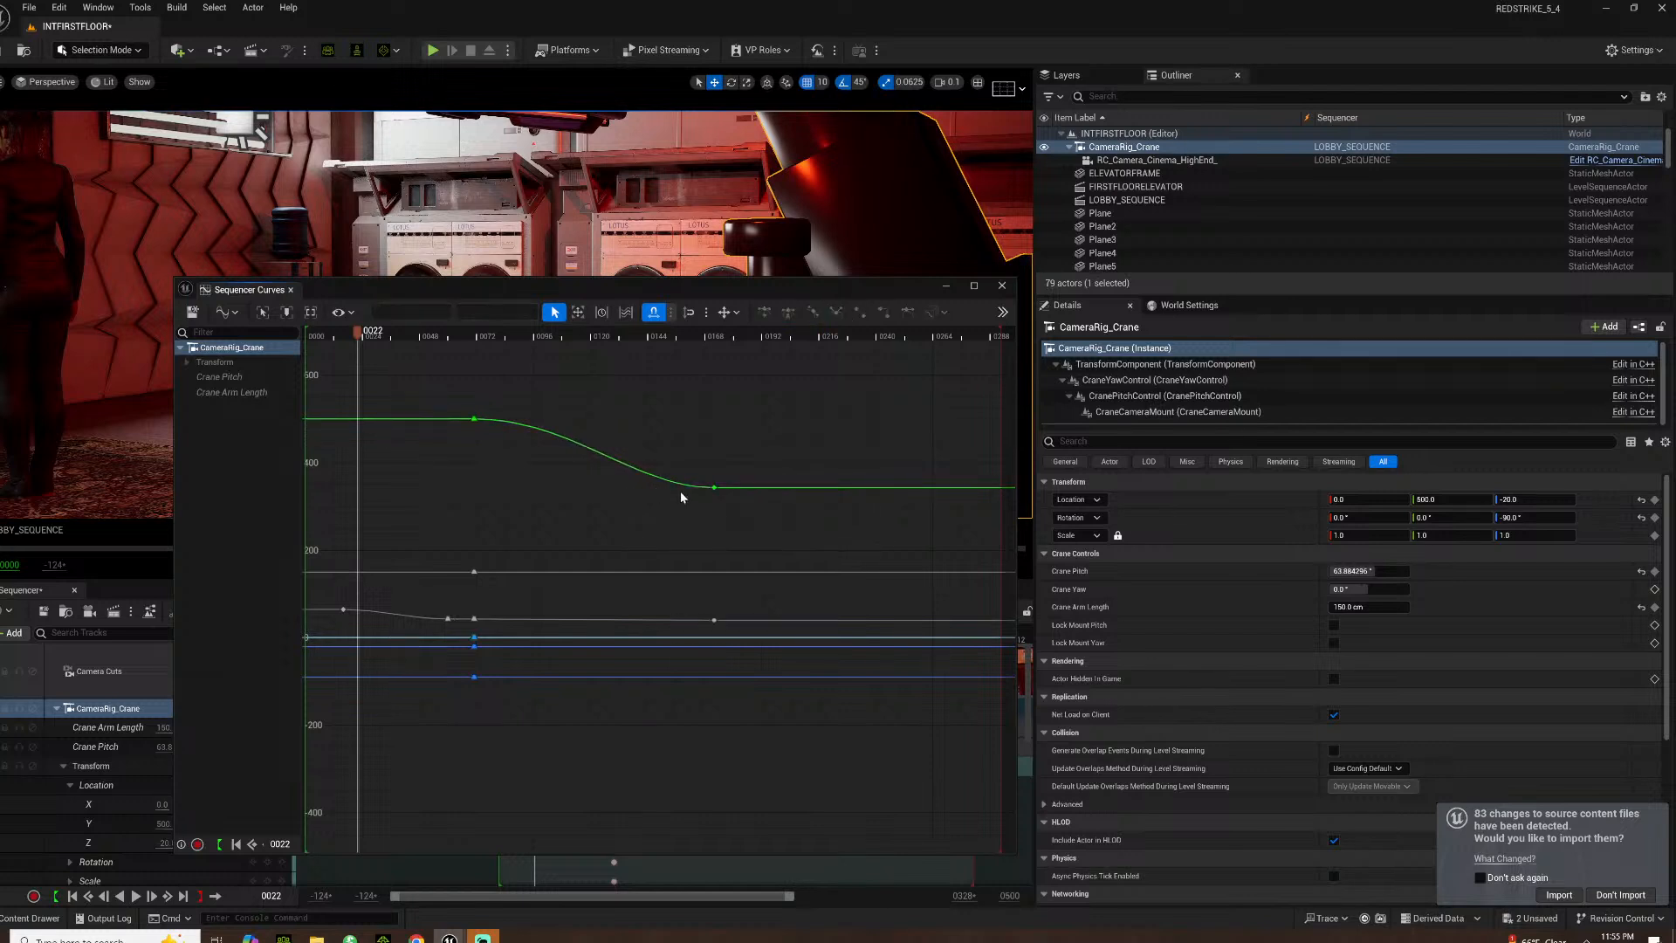
click(715, 491)
right_click(714, 491)
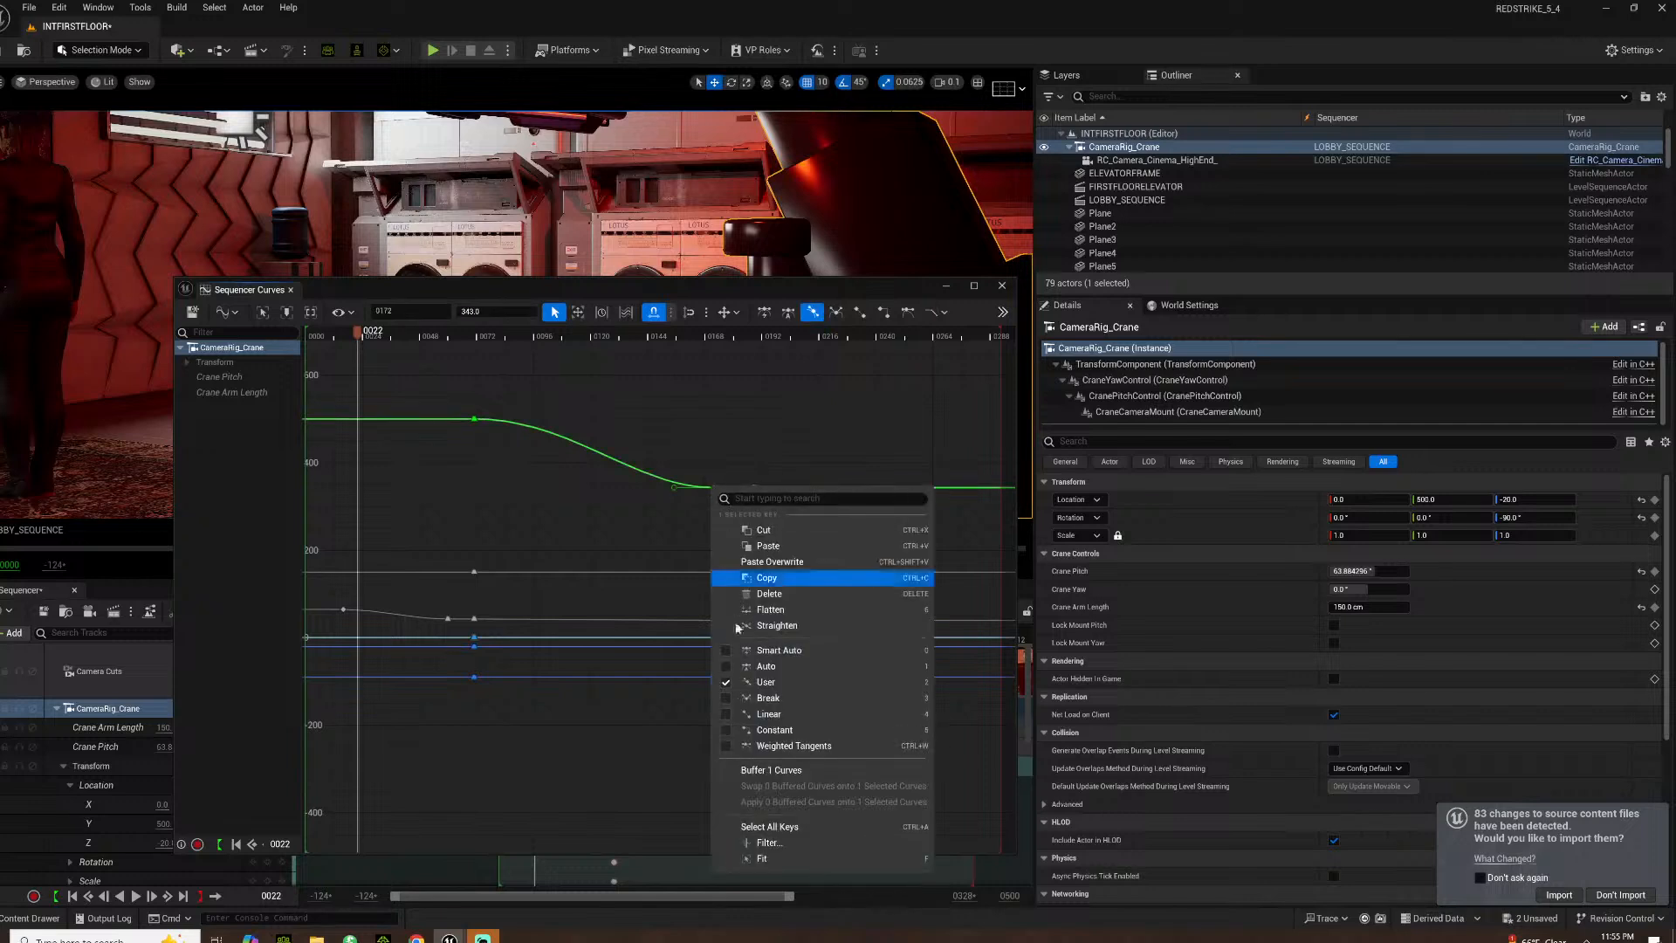
click(768, 742)
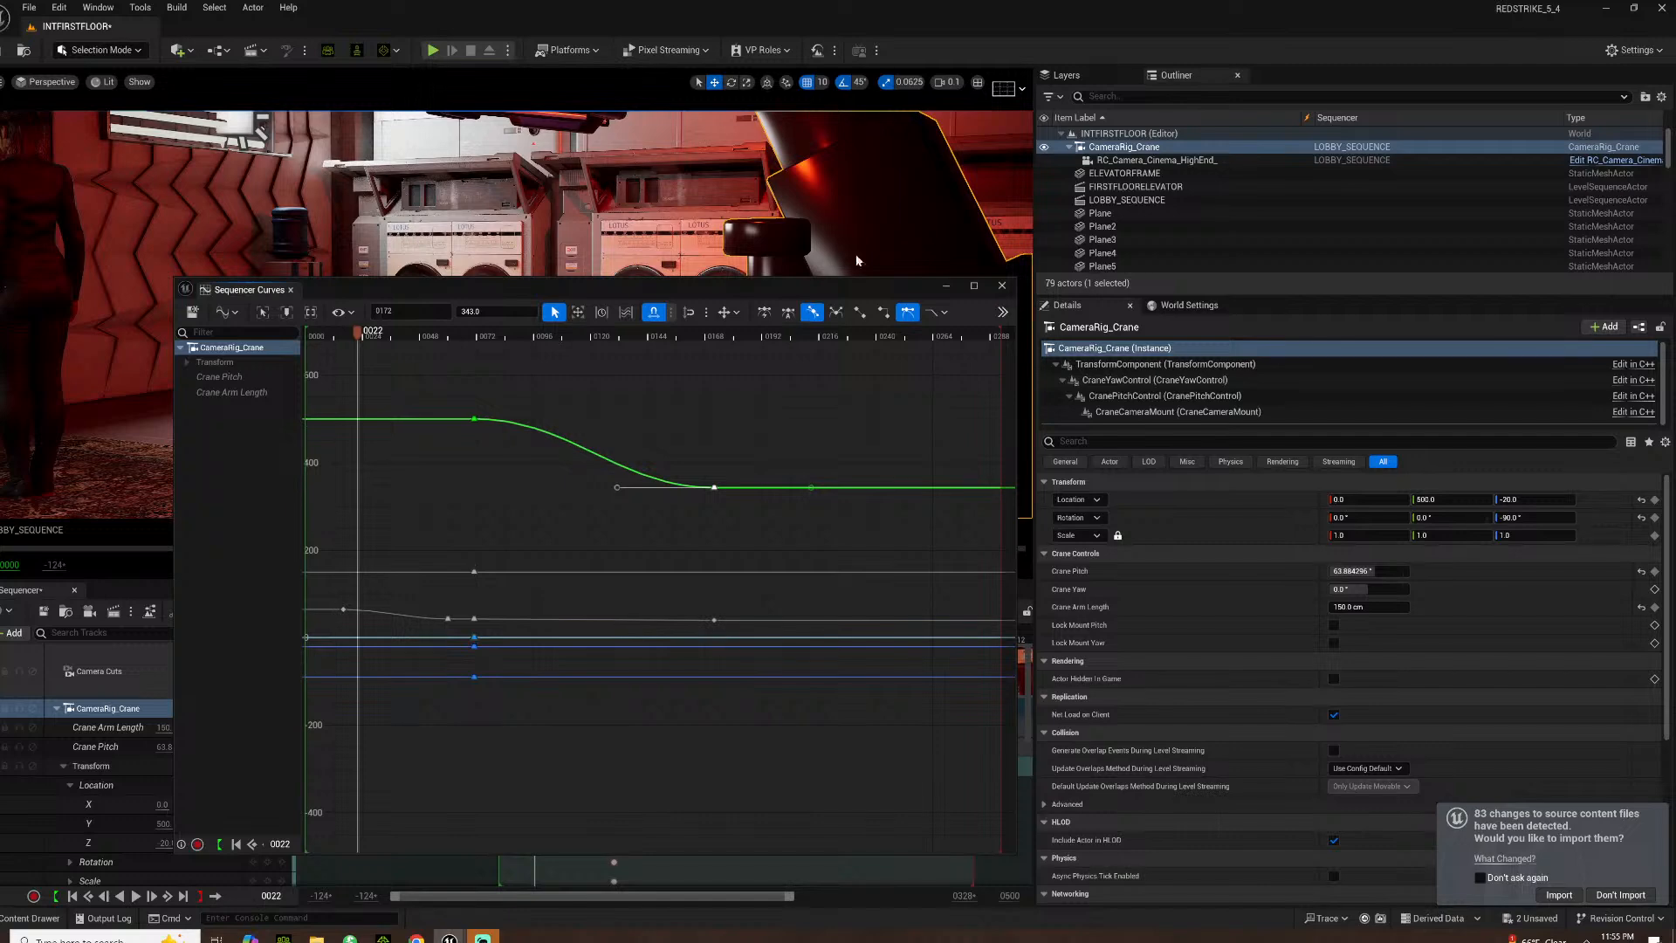
click(1001, 287)
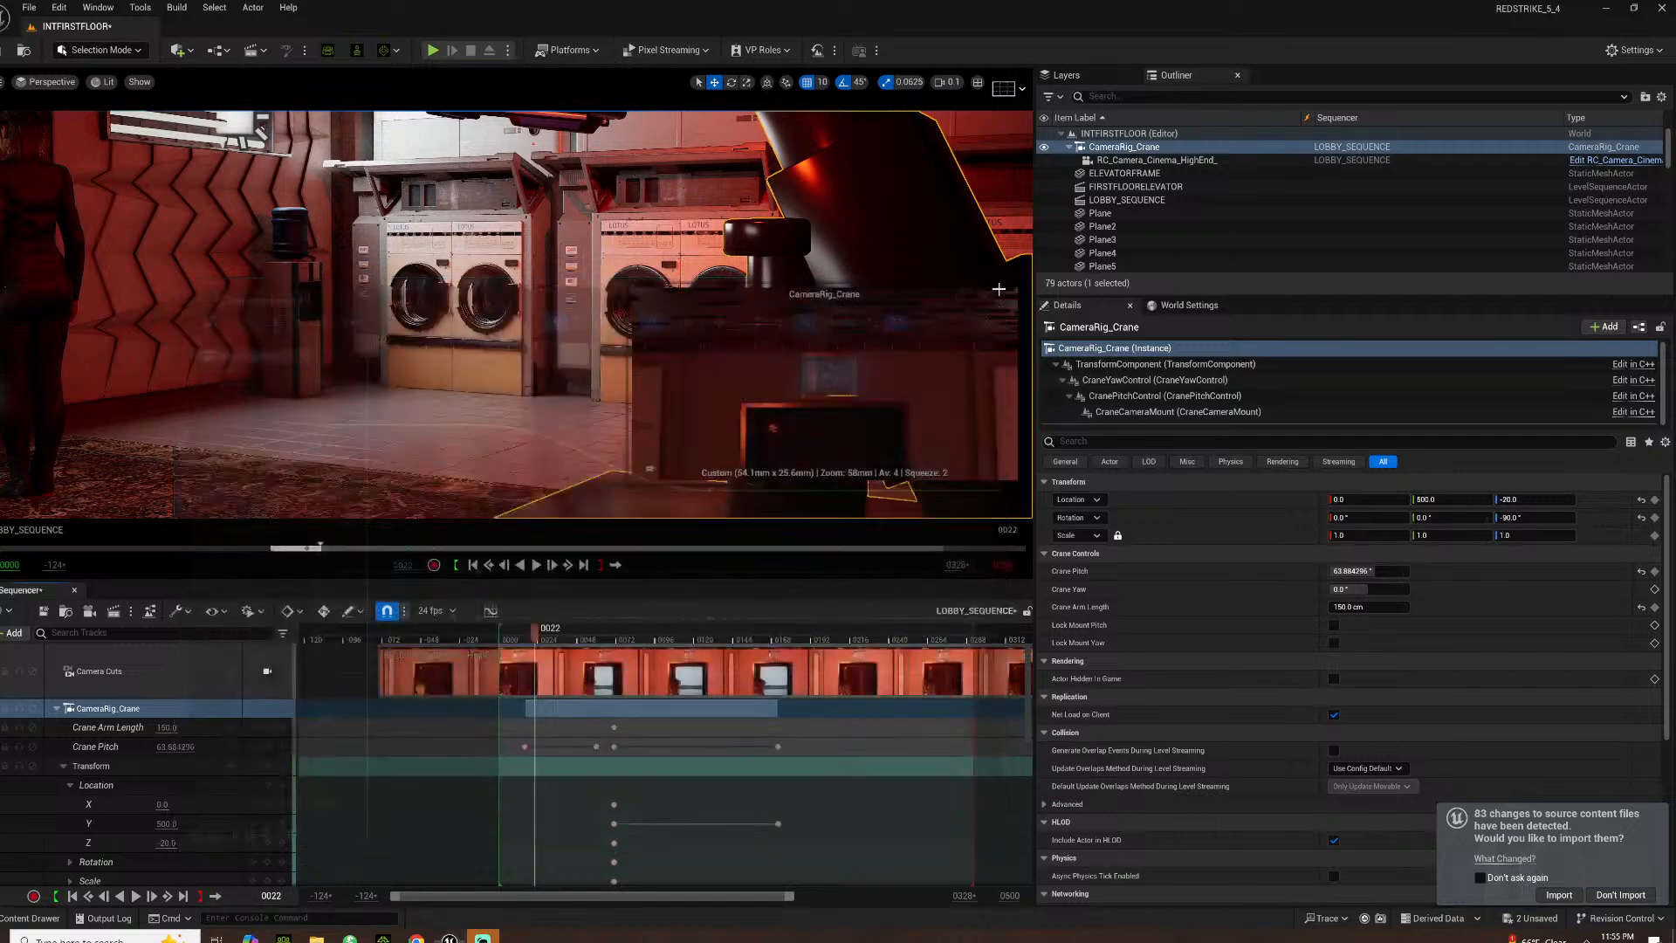
Lock the viewport back to the camera cuts and play the shot to check the eased crane move
click(268, 672)
key(space)
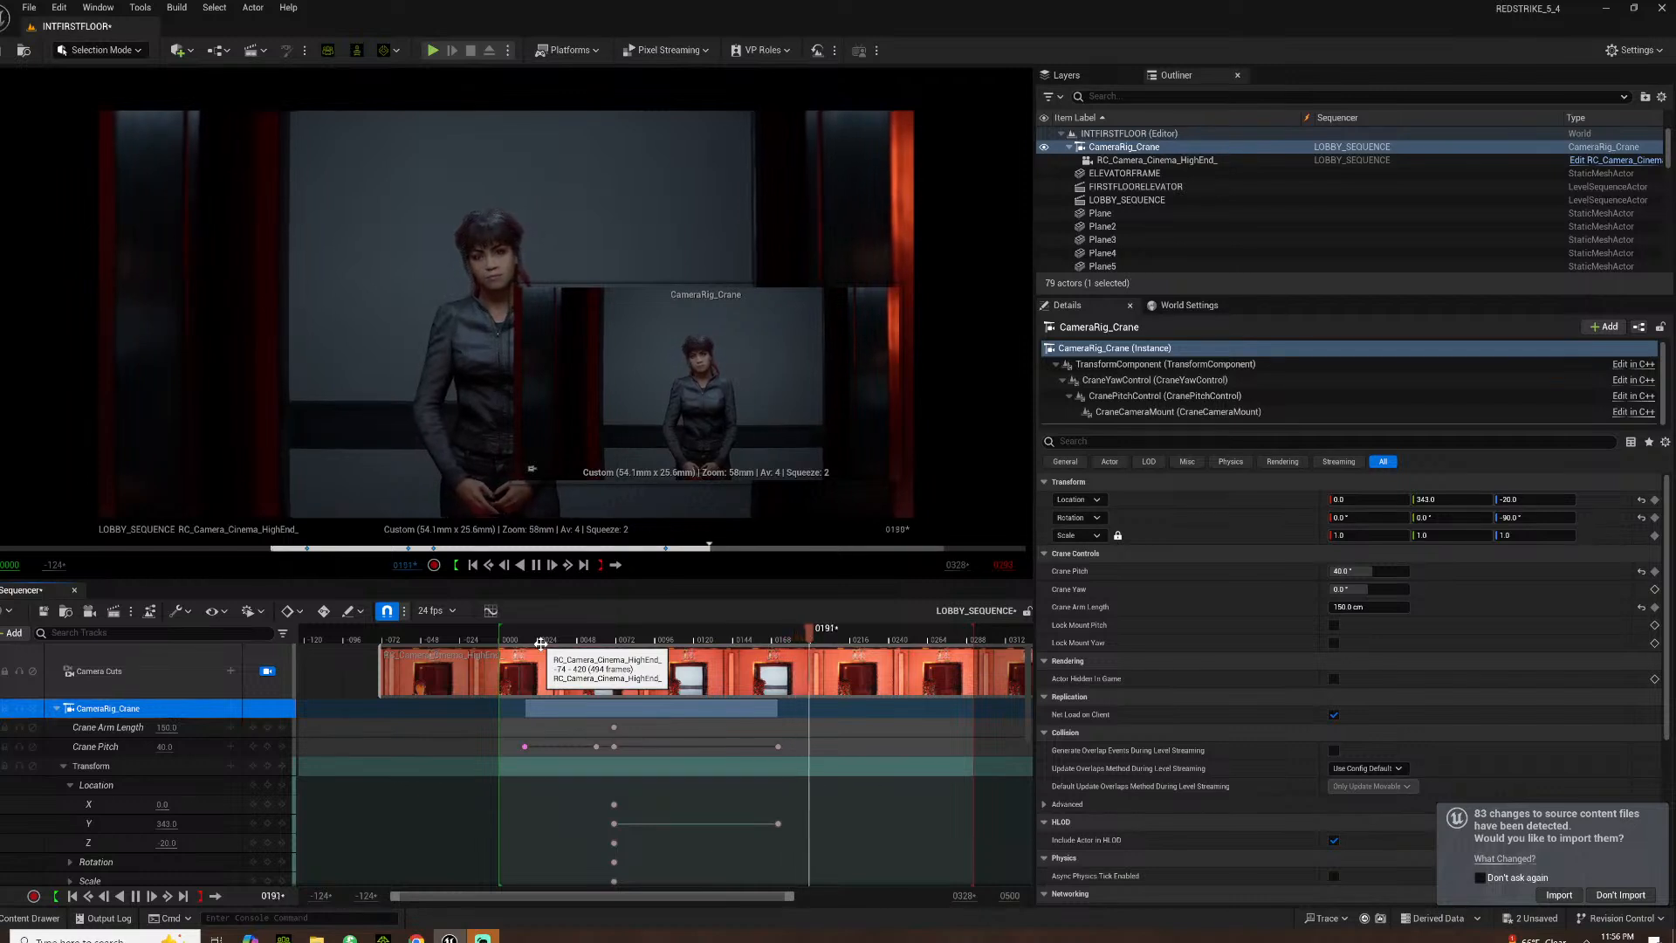
key(space)
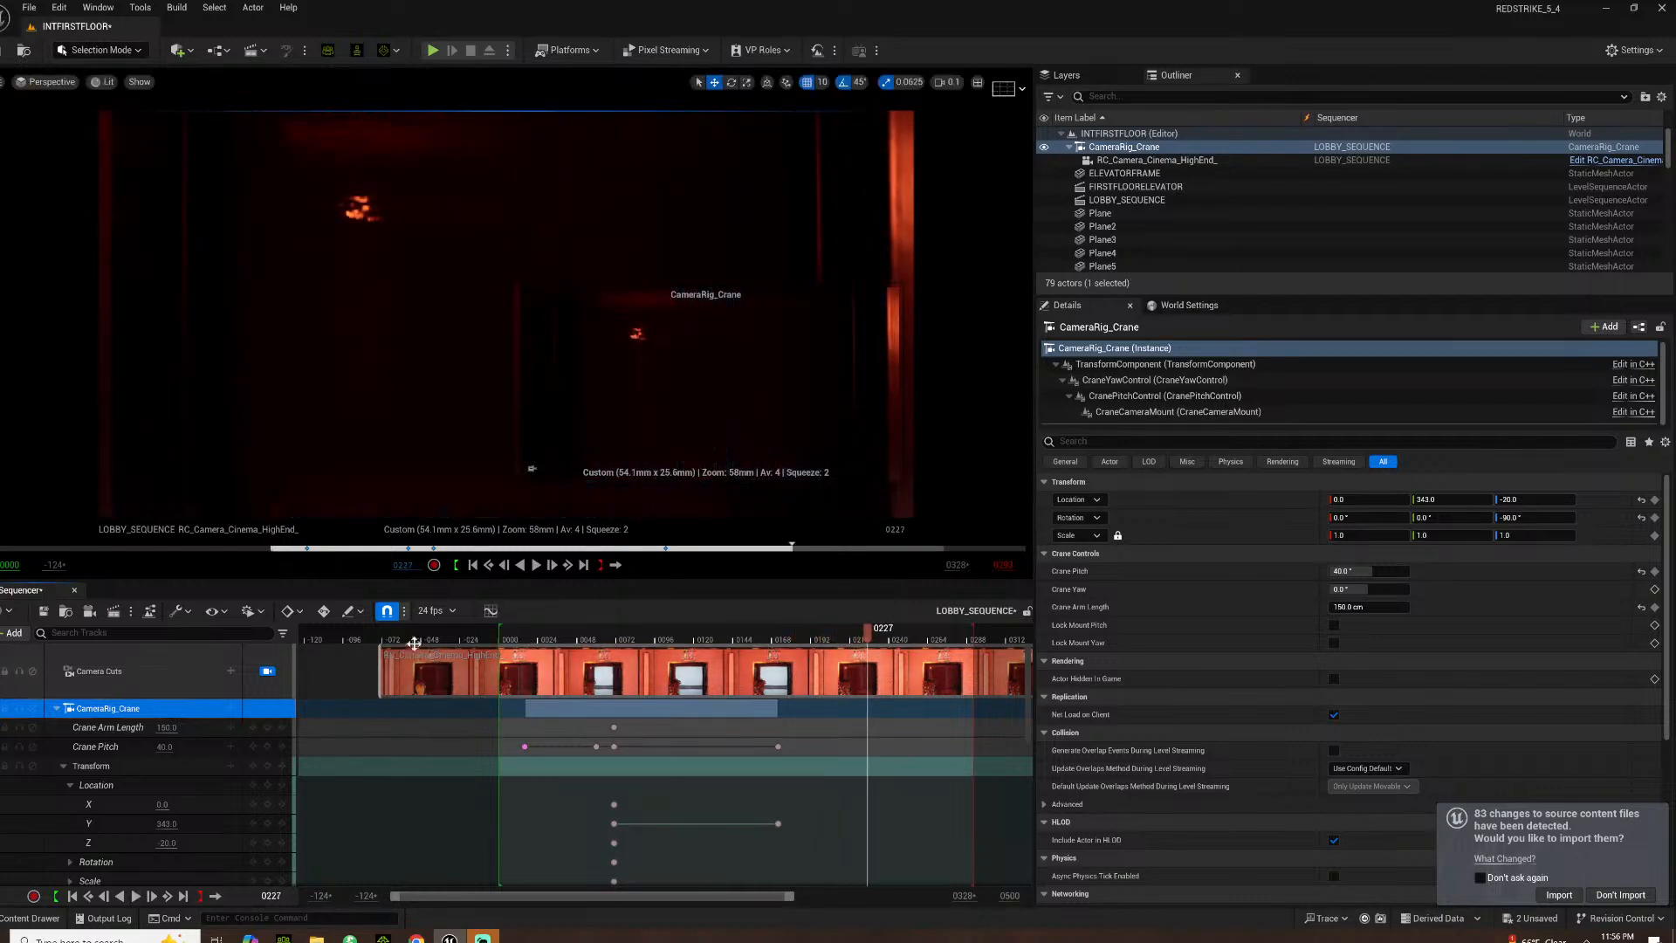
Return the playhead to frame 13 and save all changed levels and assets
click(523, 637)
click(26, 9)
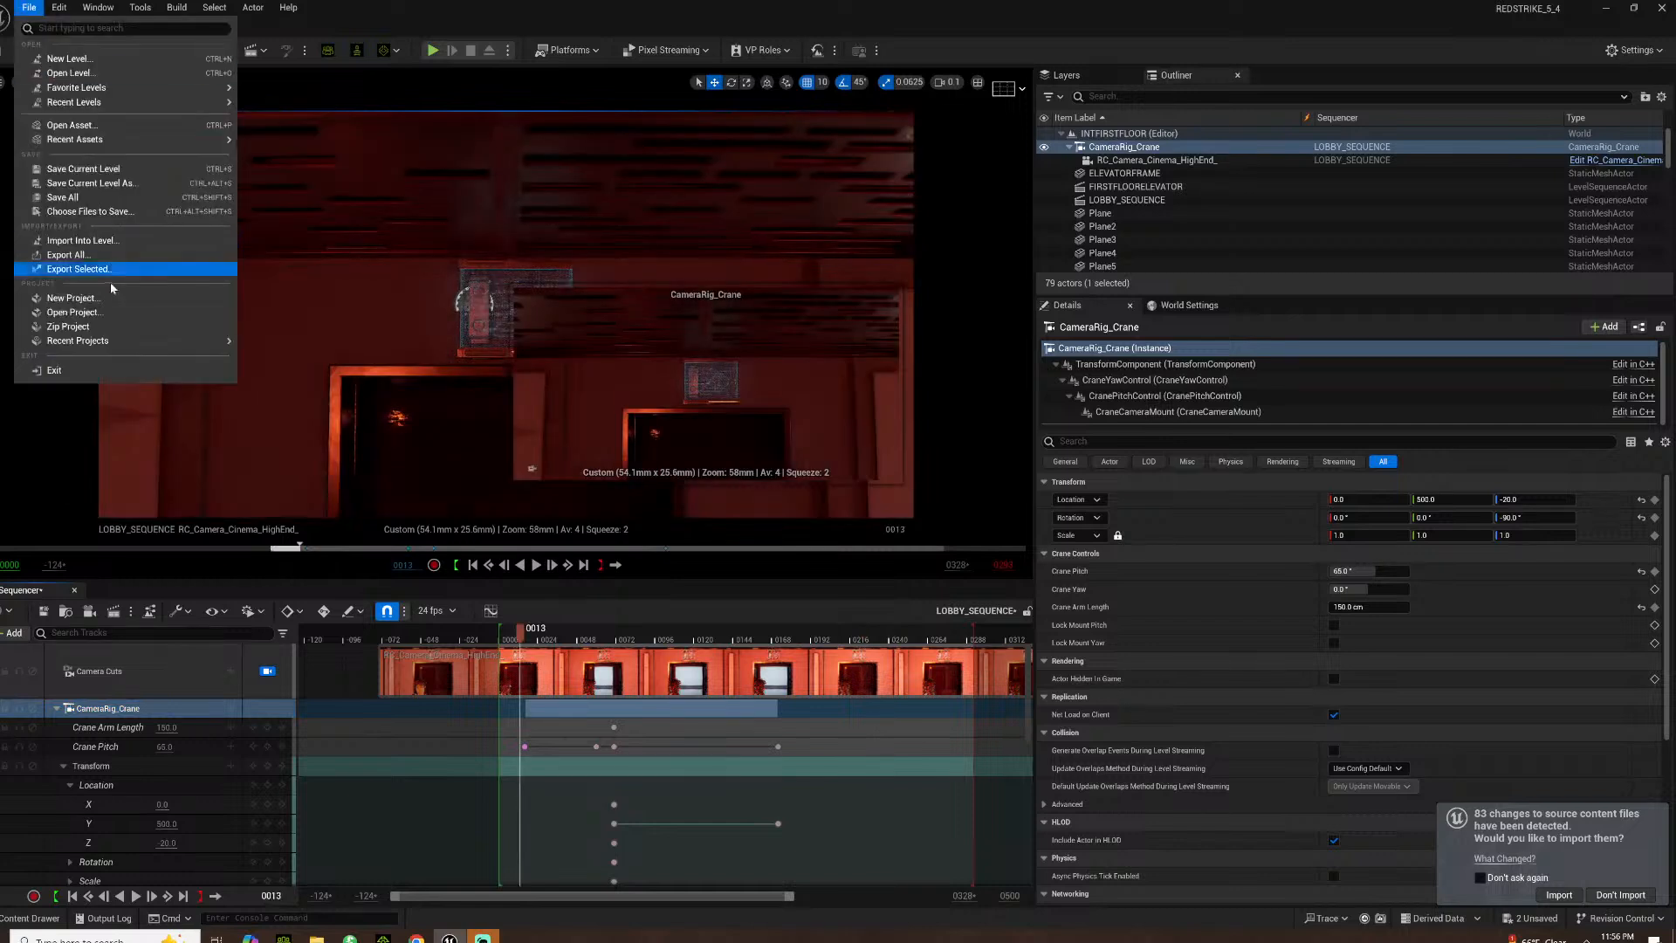
click(78, 201)
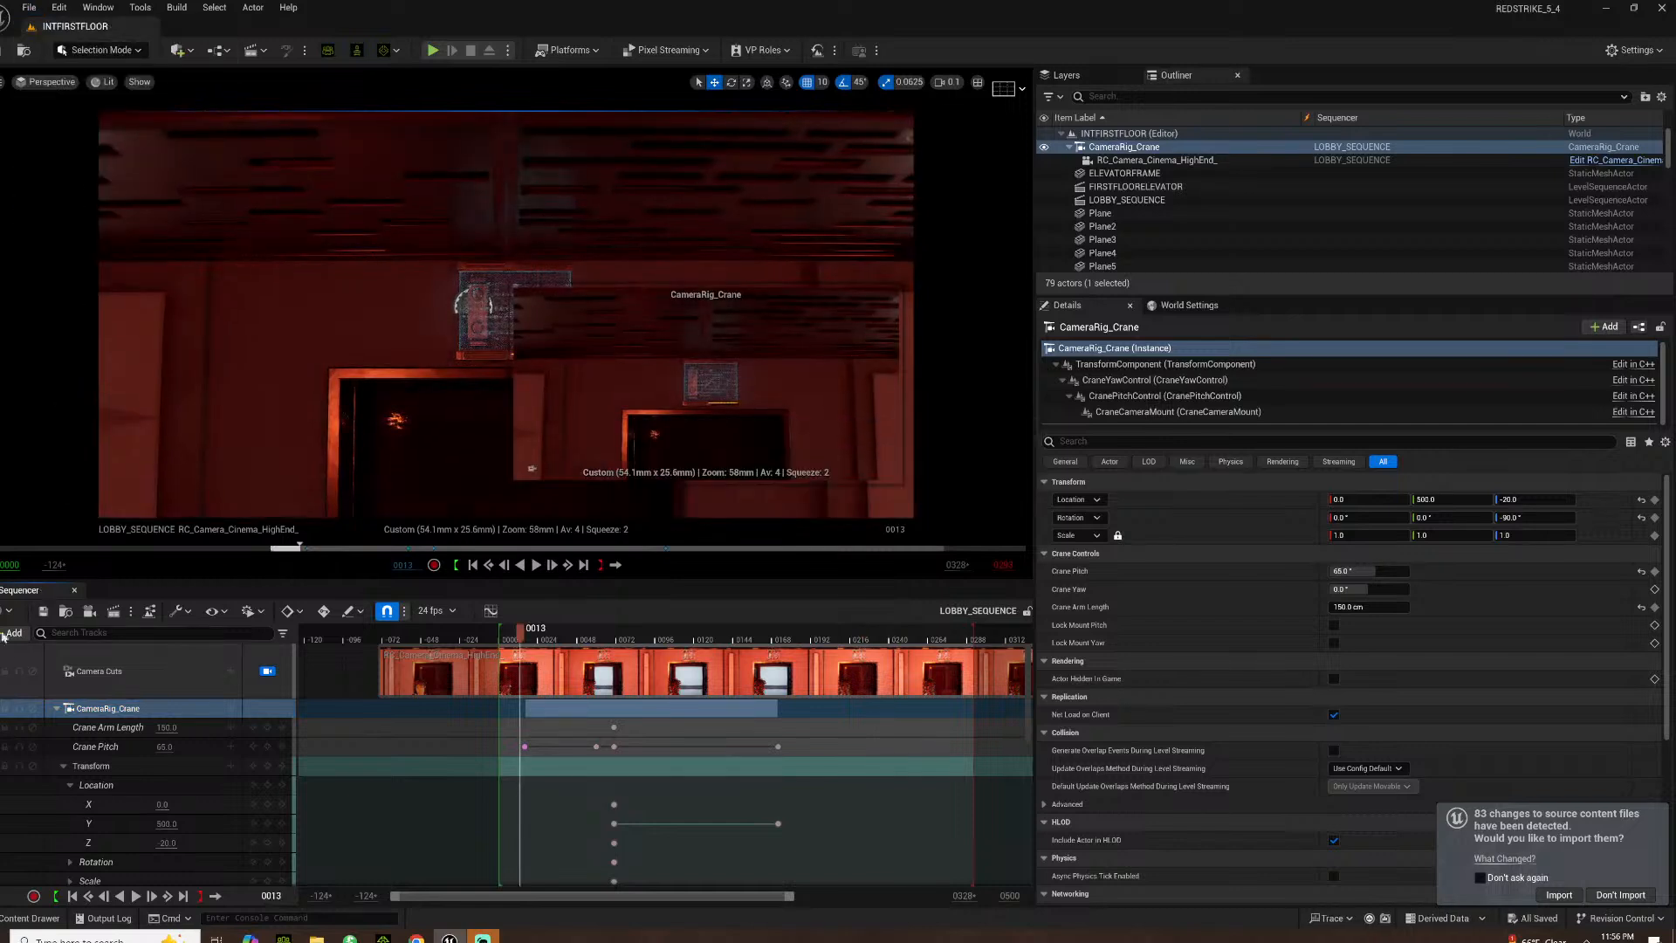
Send LOBBY_SEQUENCE to the Movie Render Queue and apply the REDSTRIKE_RENDER configuration to its job
click(116, 611)
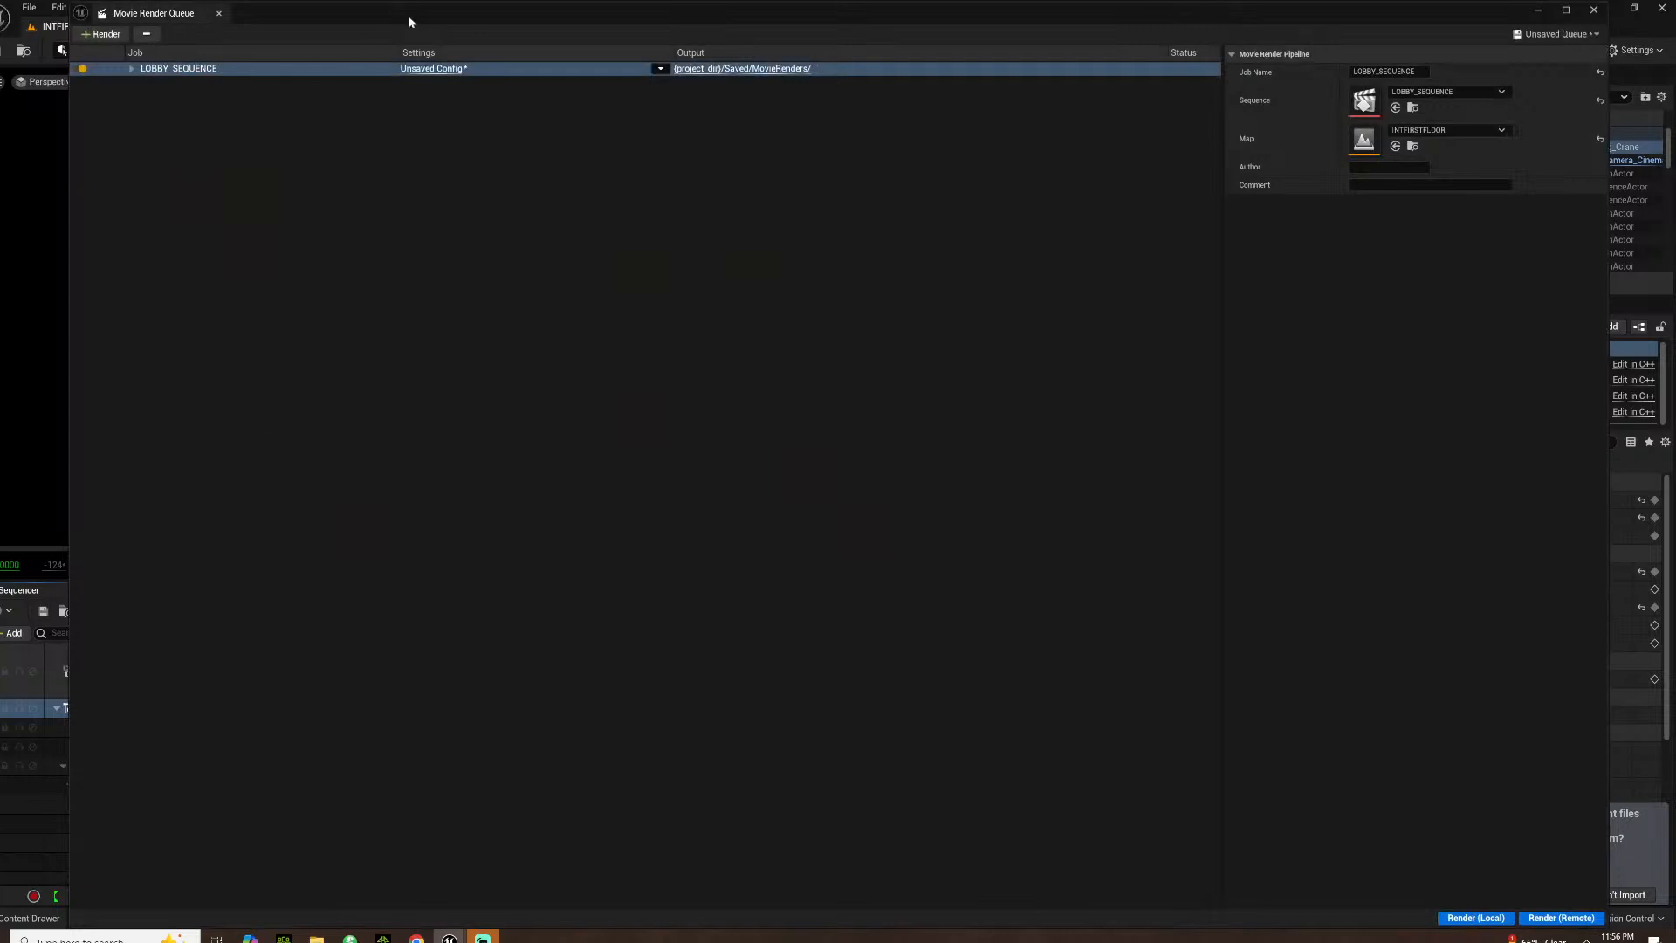
click(660, 69)
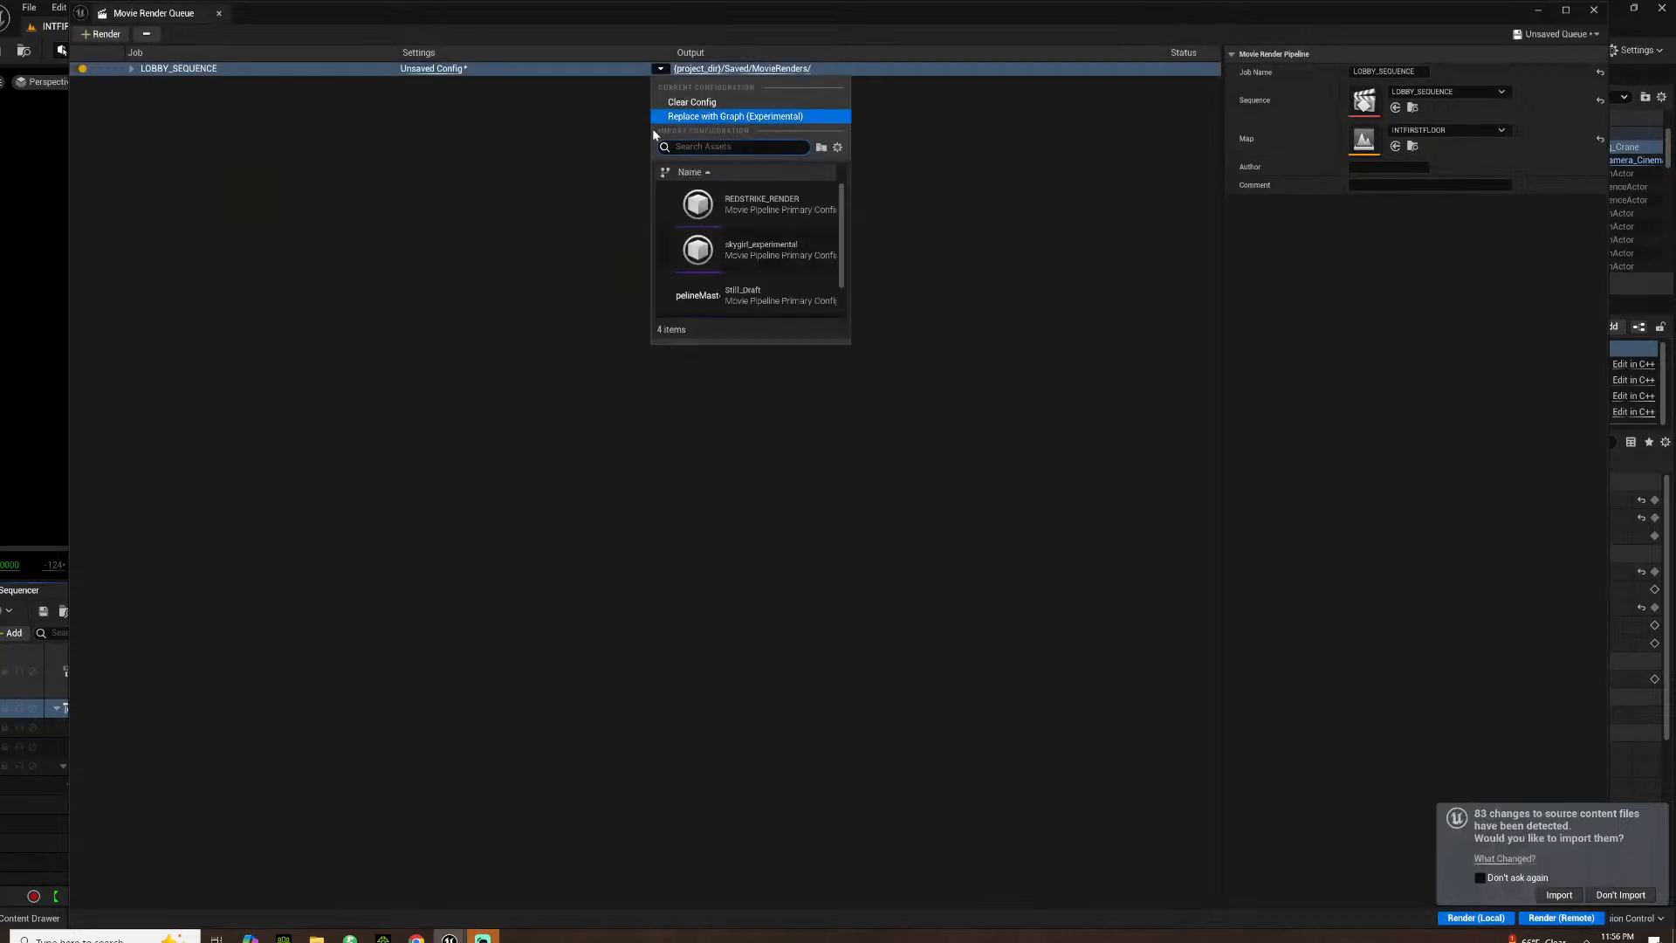
click(756, 199)
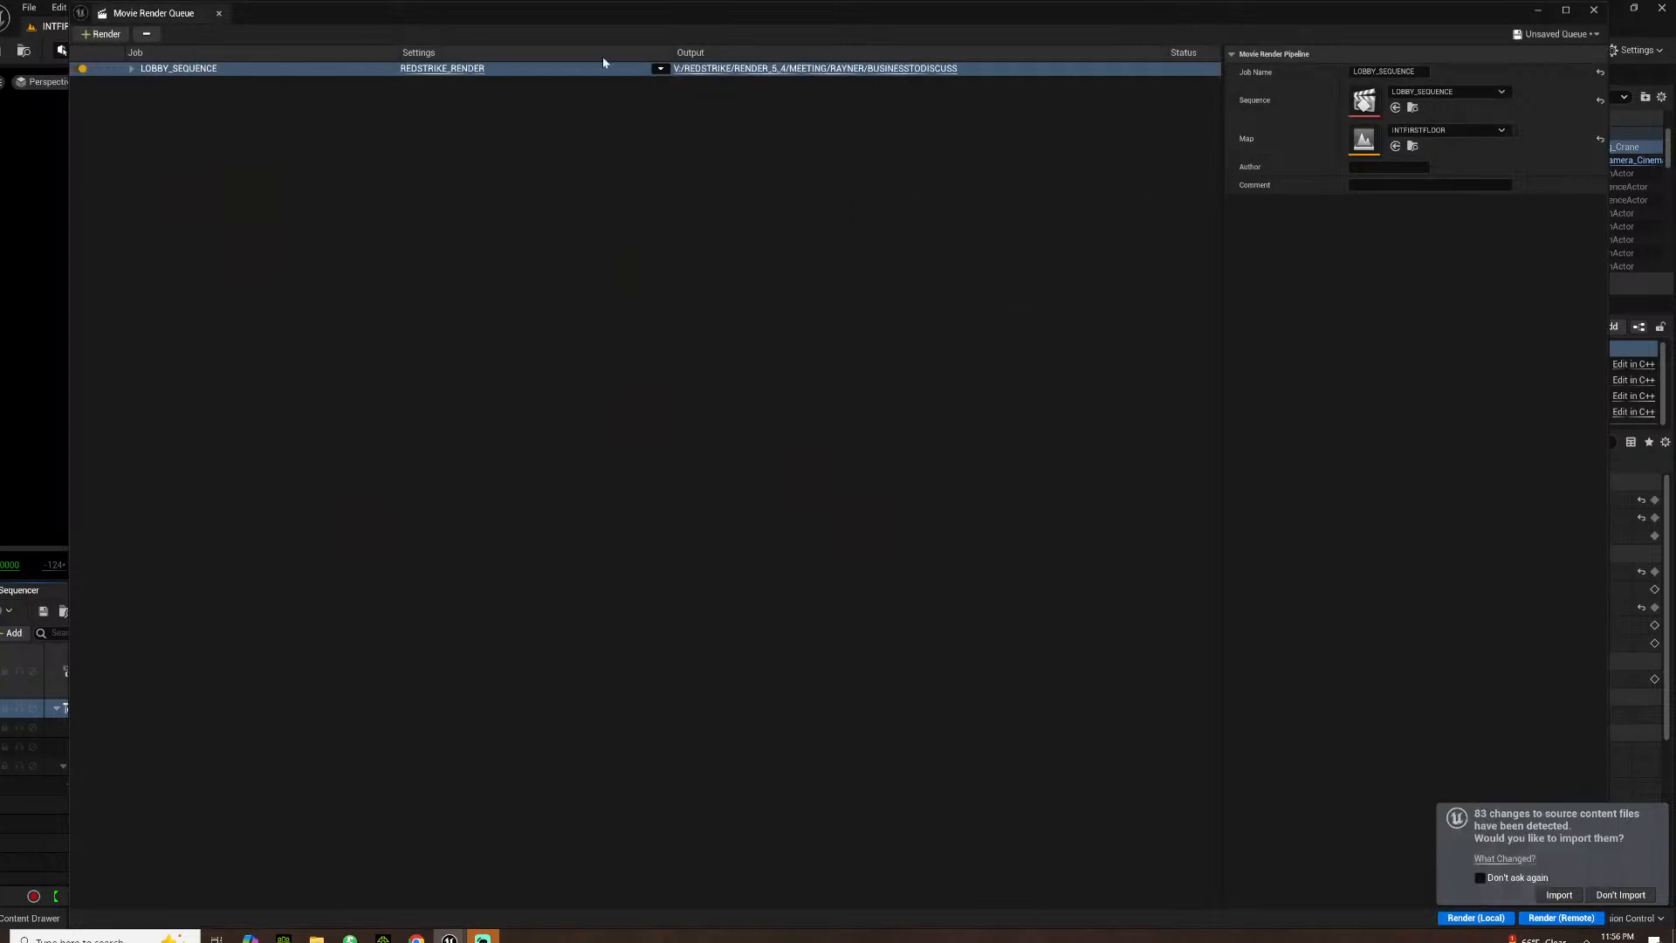
In the job's output settings, set the output directory to a new folder GETINELEVATOR inside RENDER_5_4/APARTMENT/INTERIOR
click(468, 70)
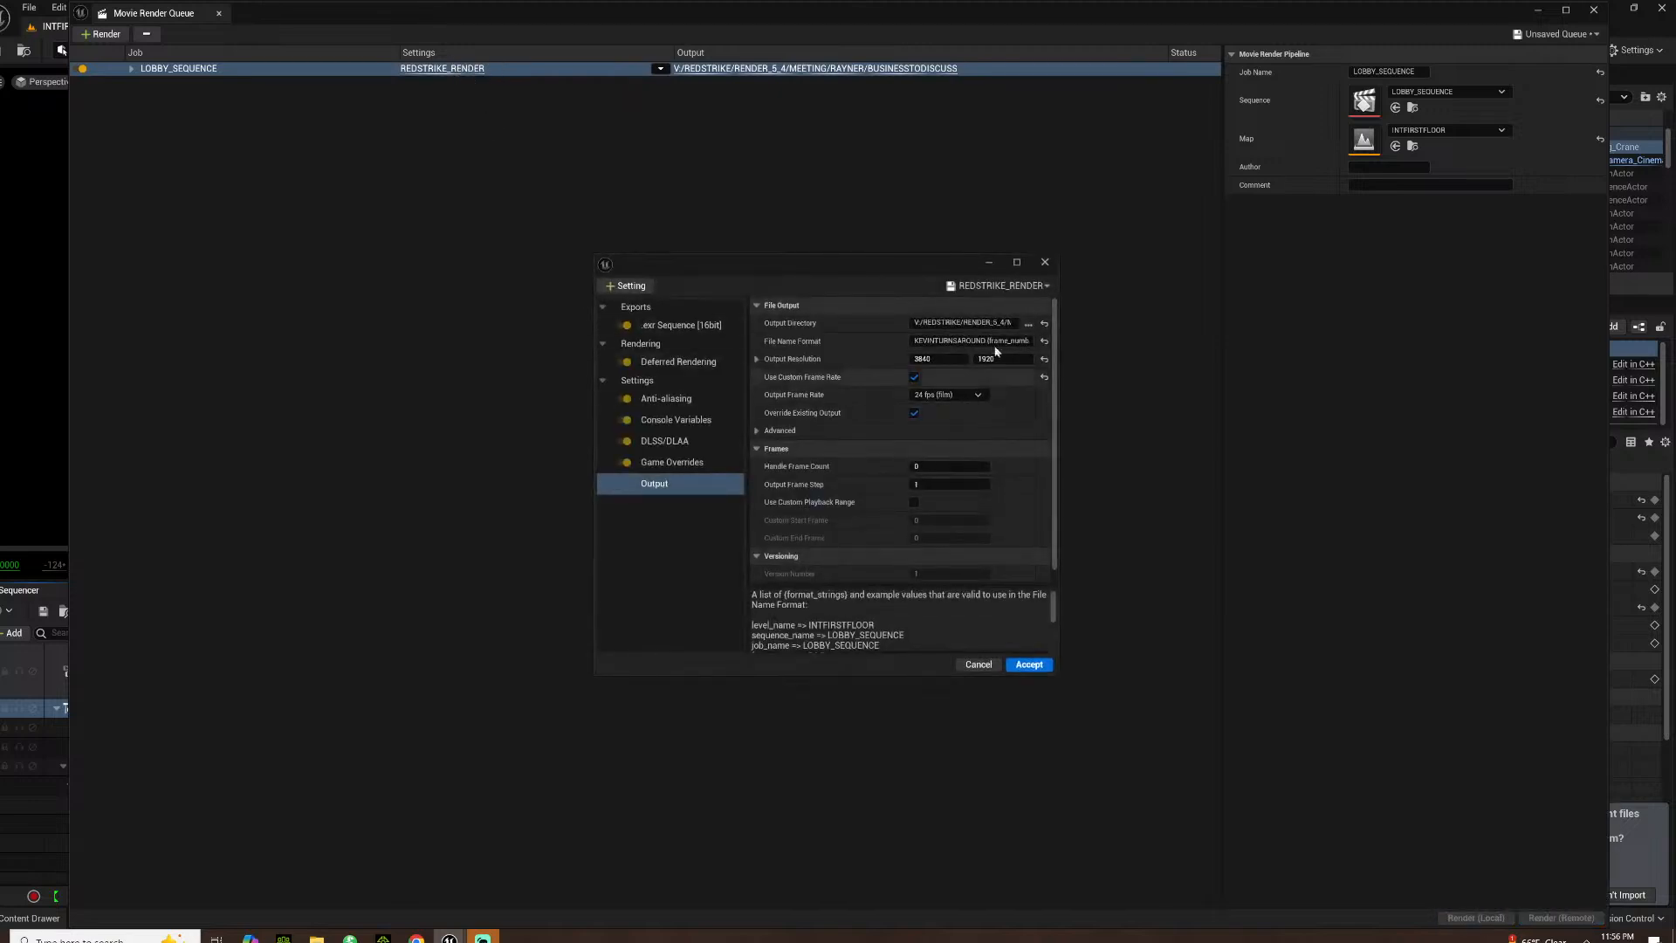
click(1024, 312)
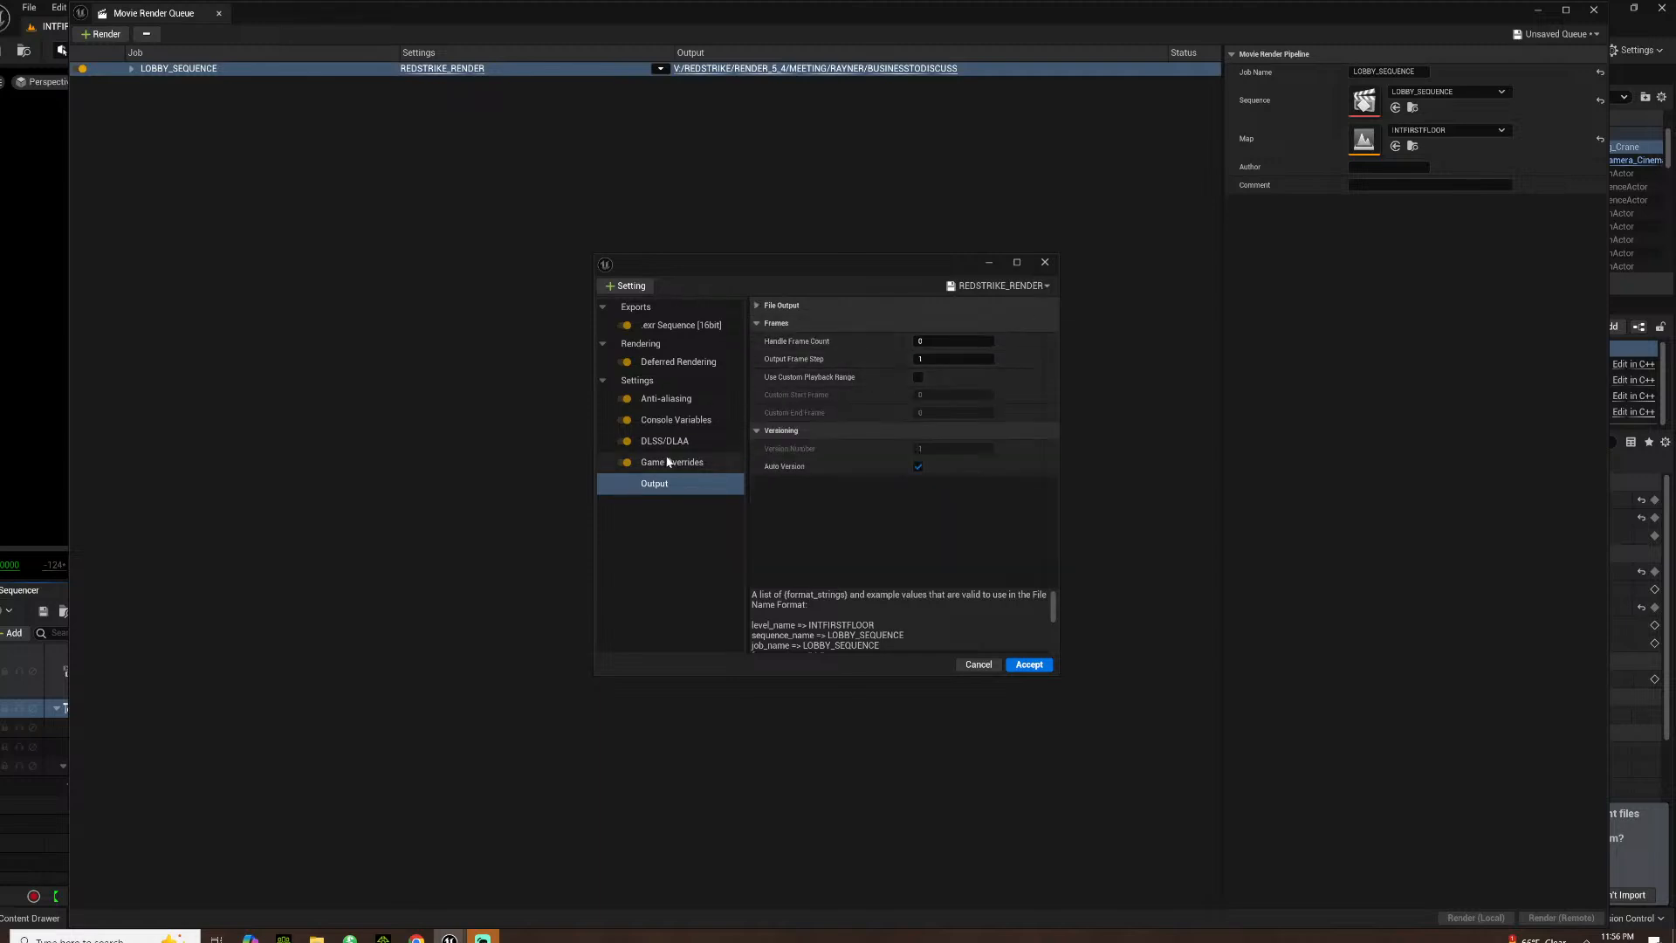
click(757, 306)
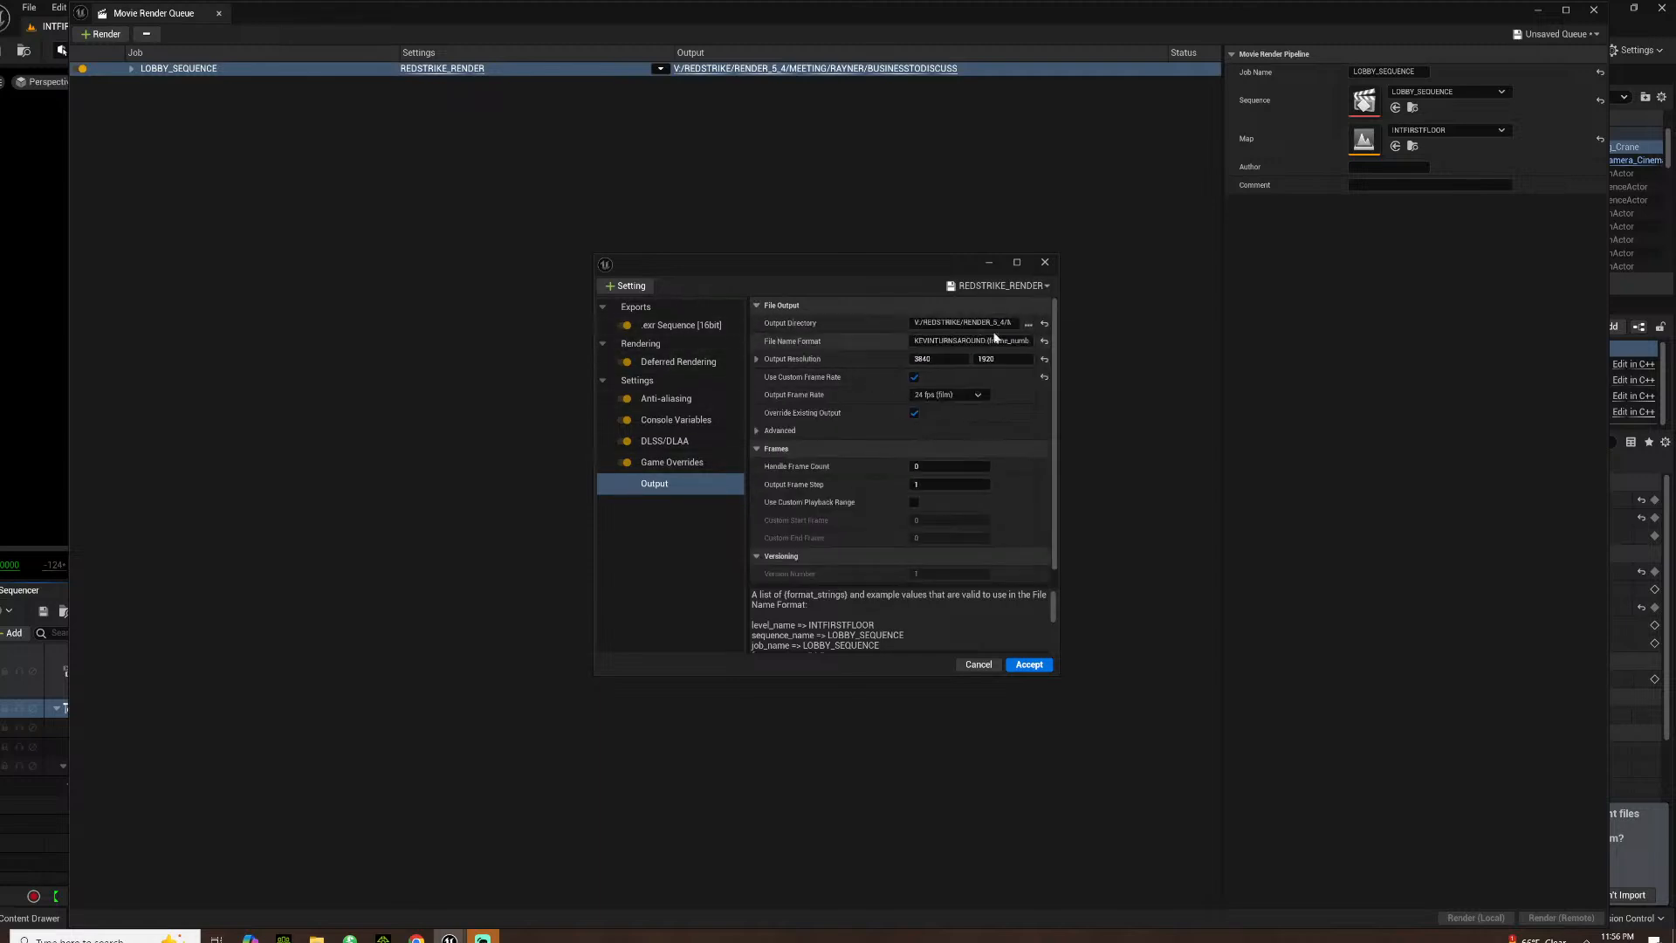
click(1028, 324)
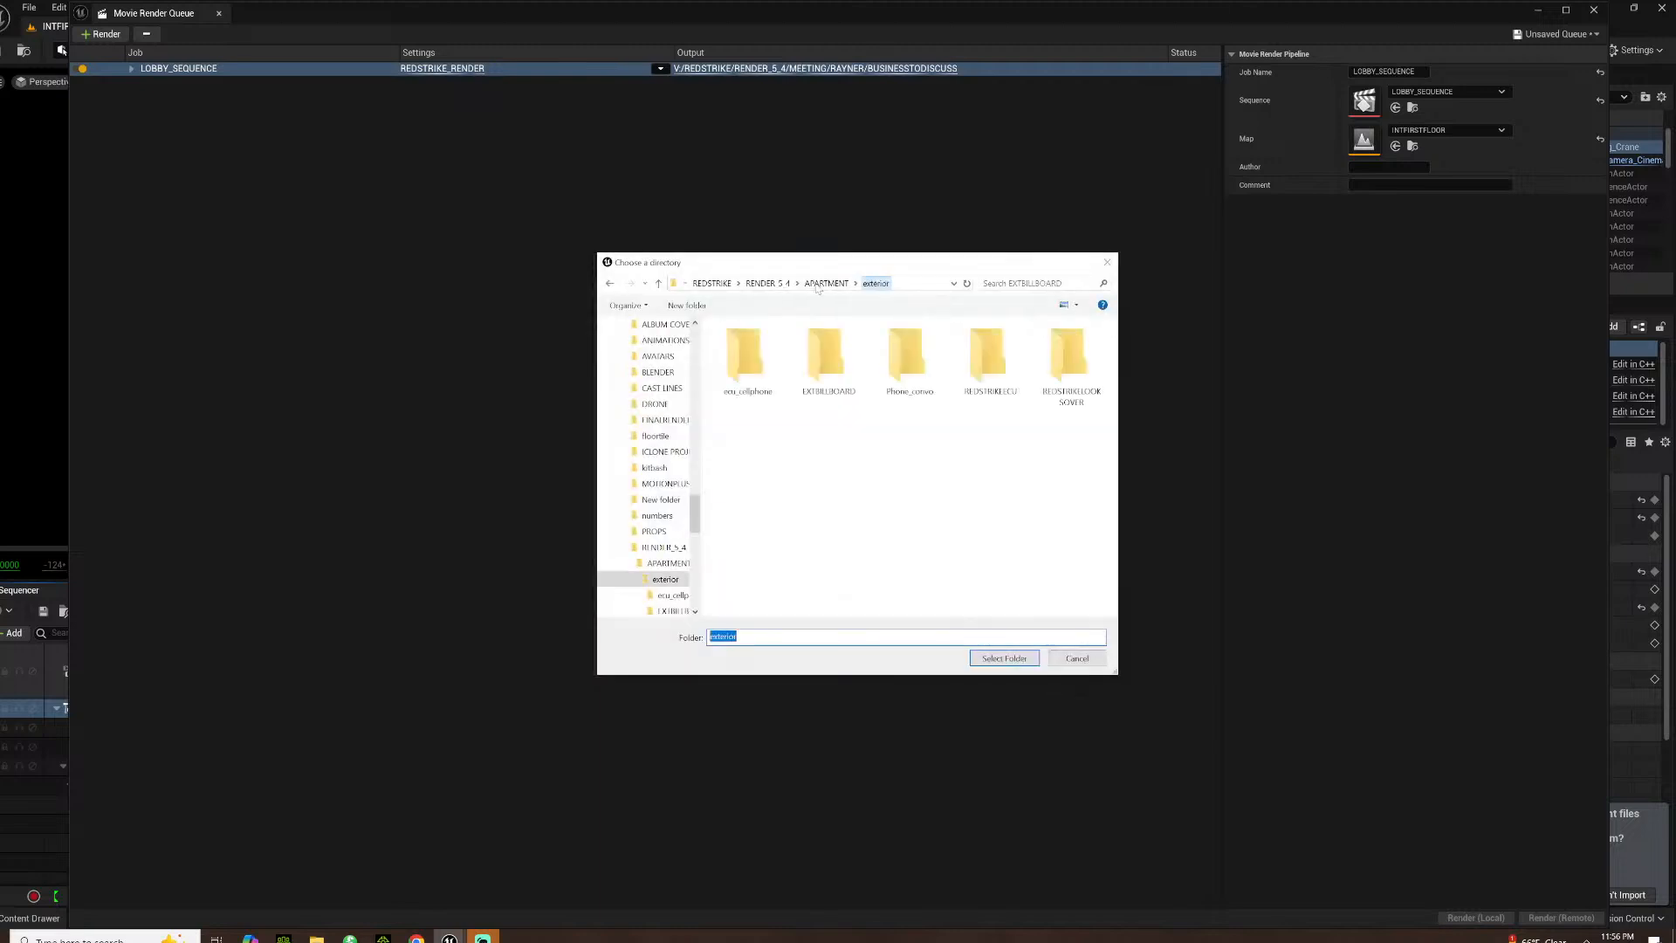
click(819, 287)
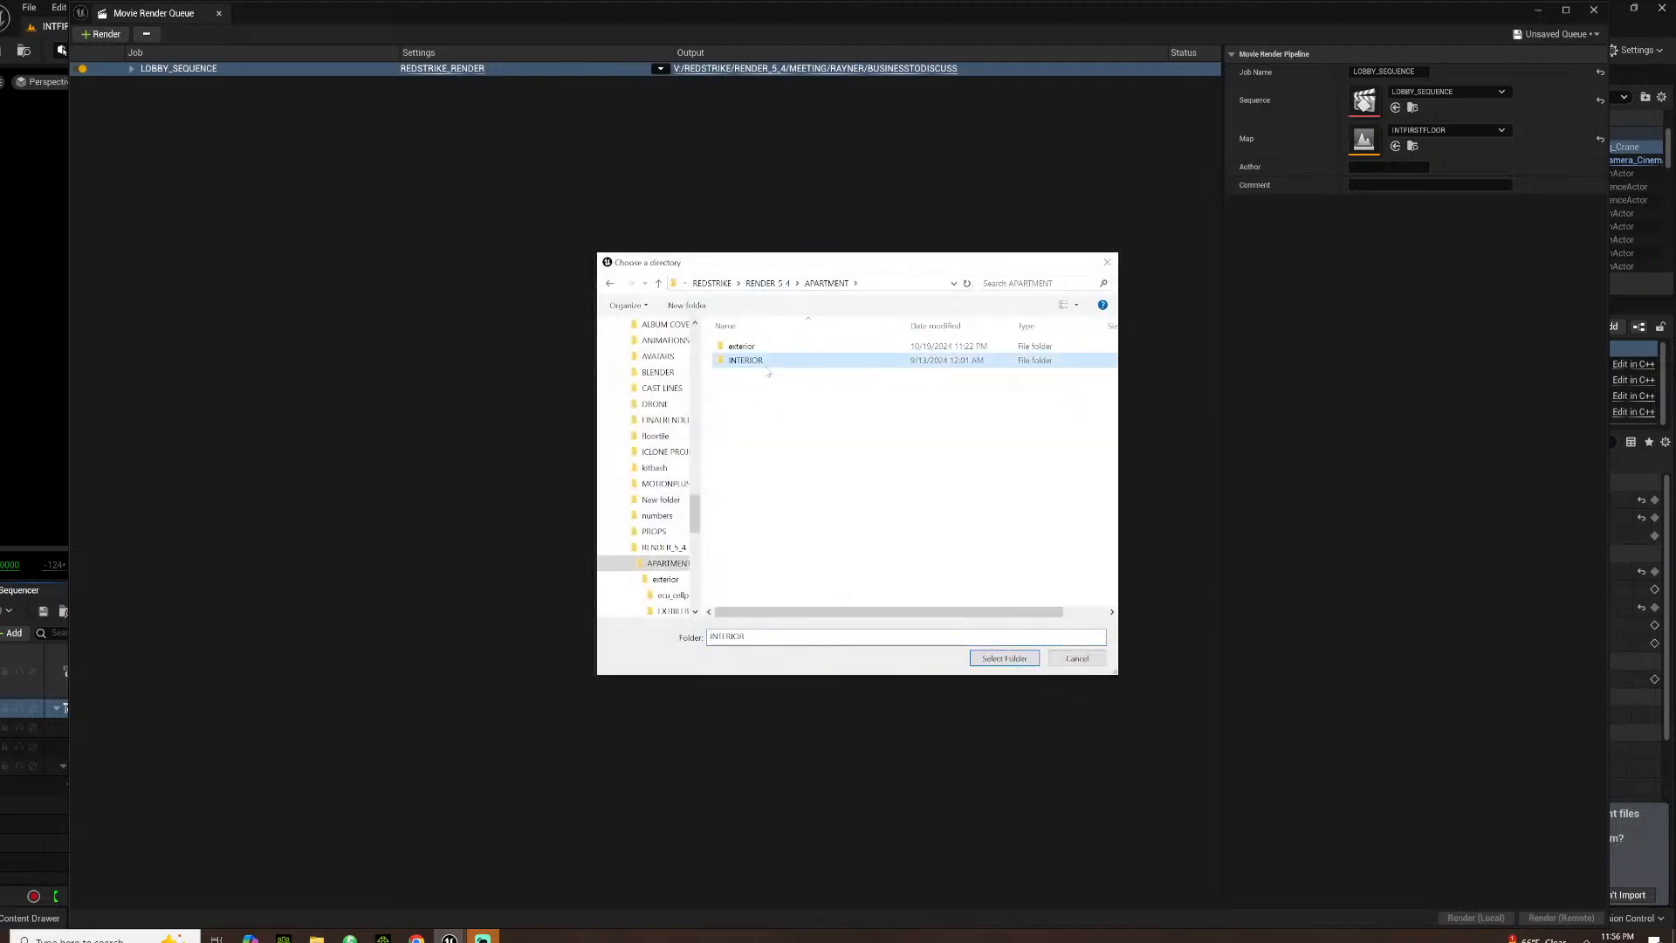
double_click(757, 361)
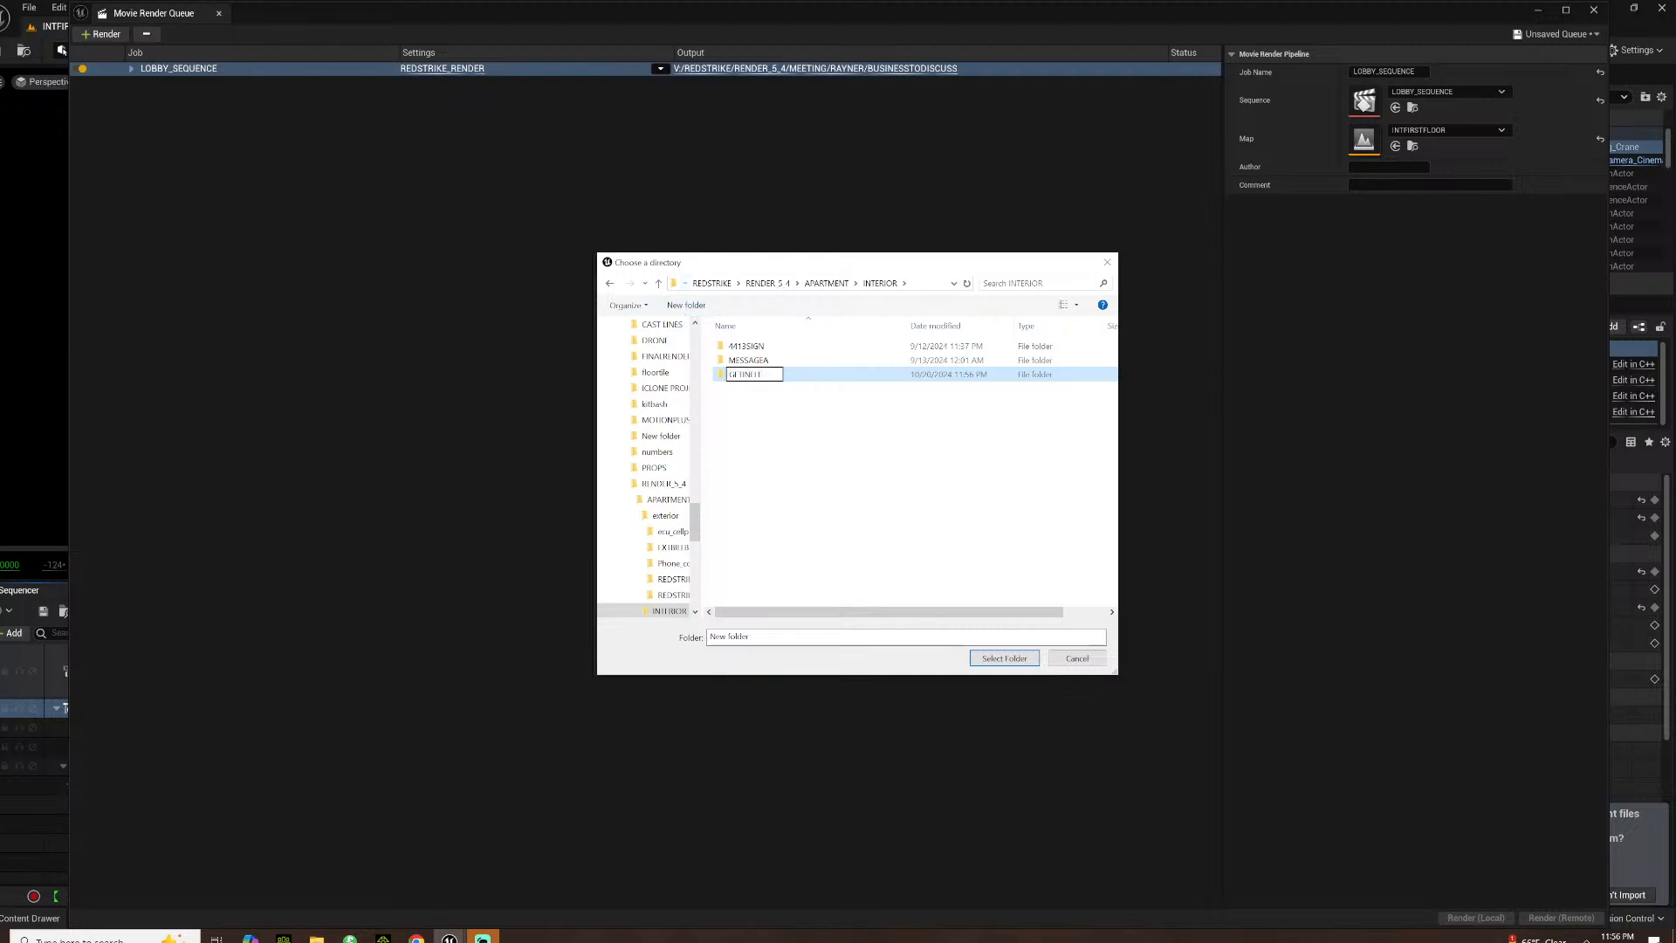
key(Return)
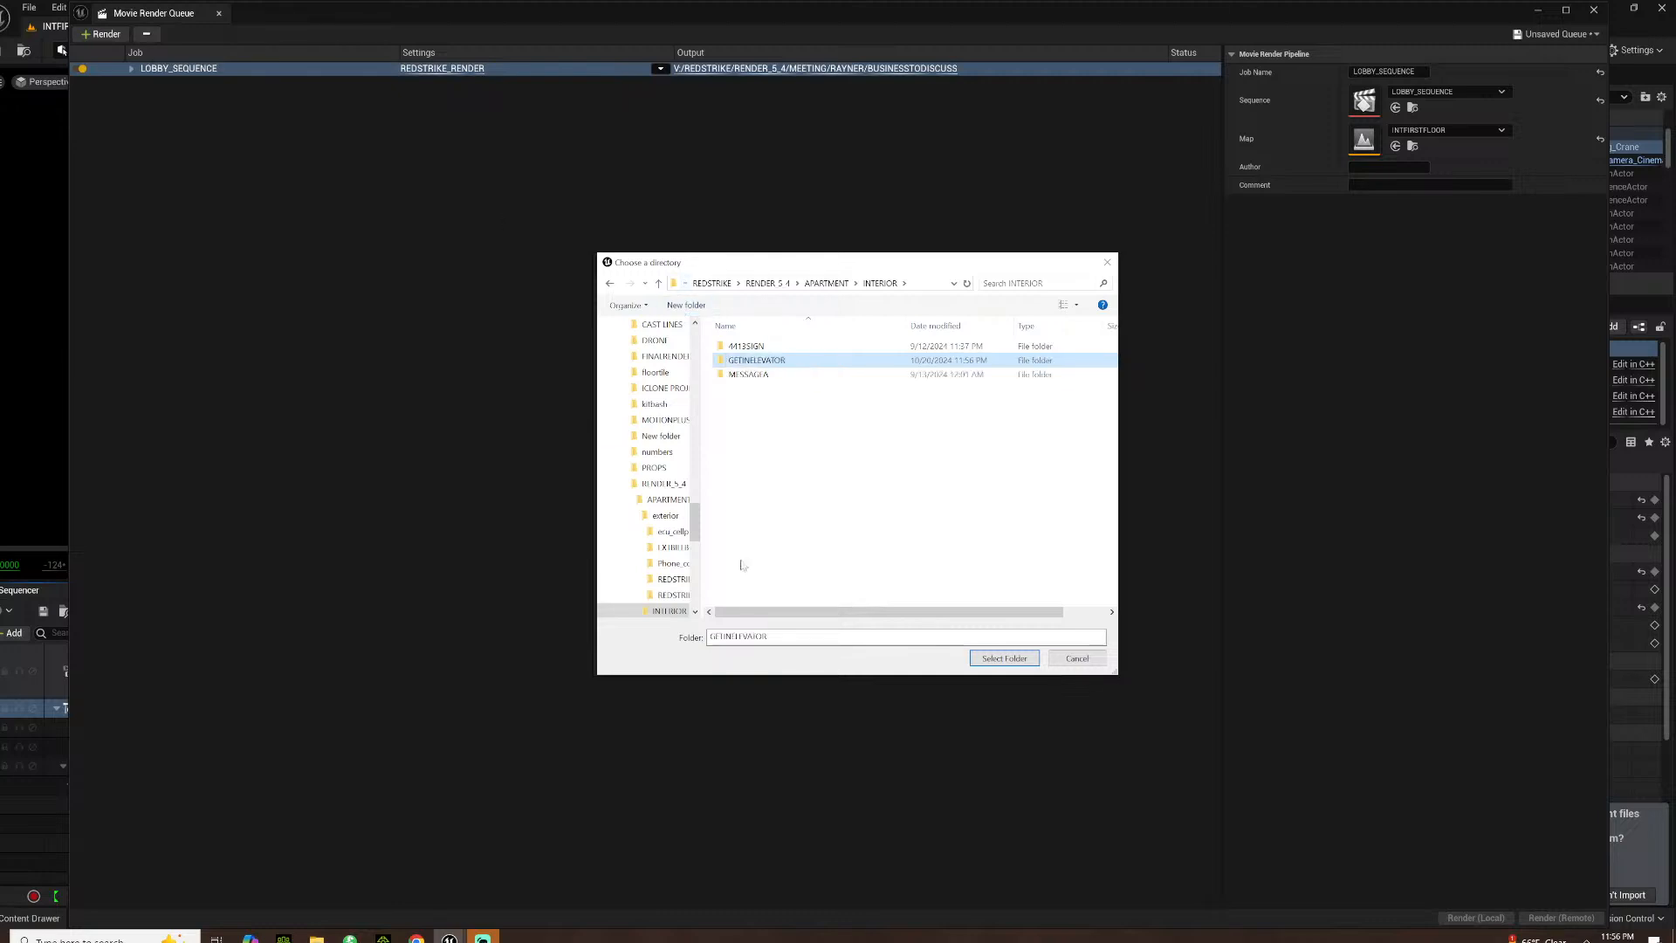
click(1033, 661)
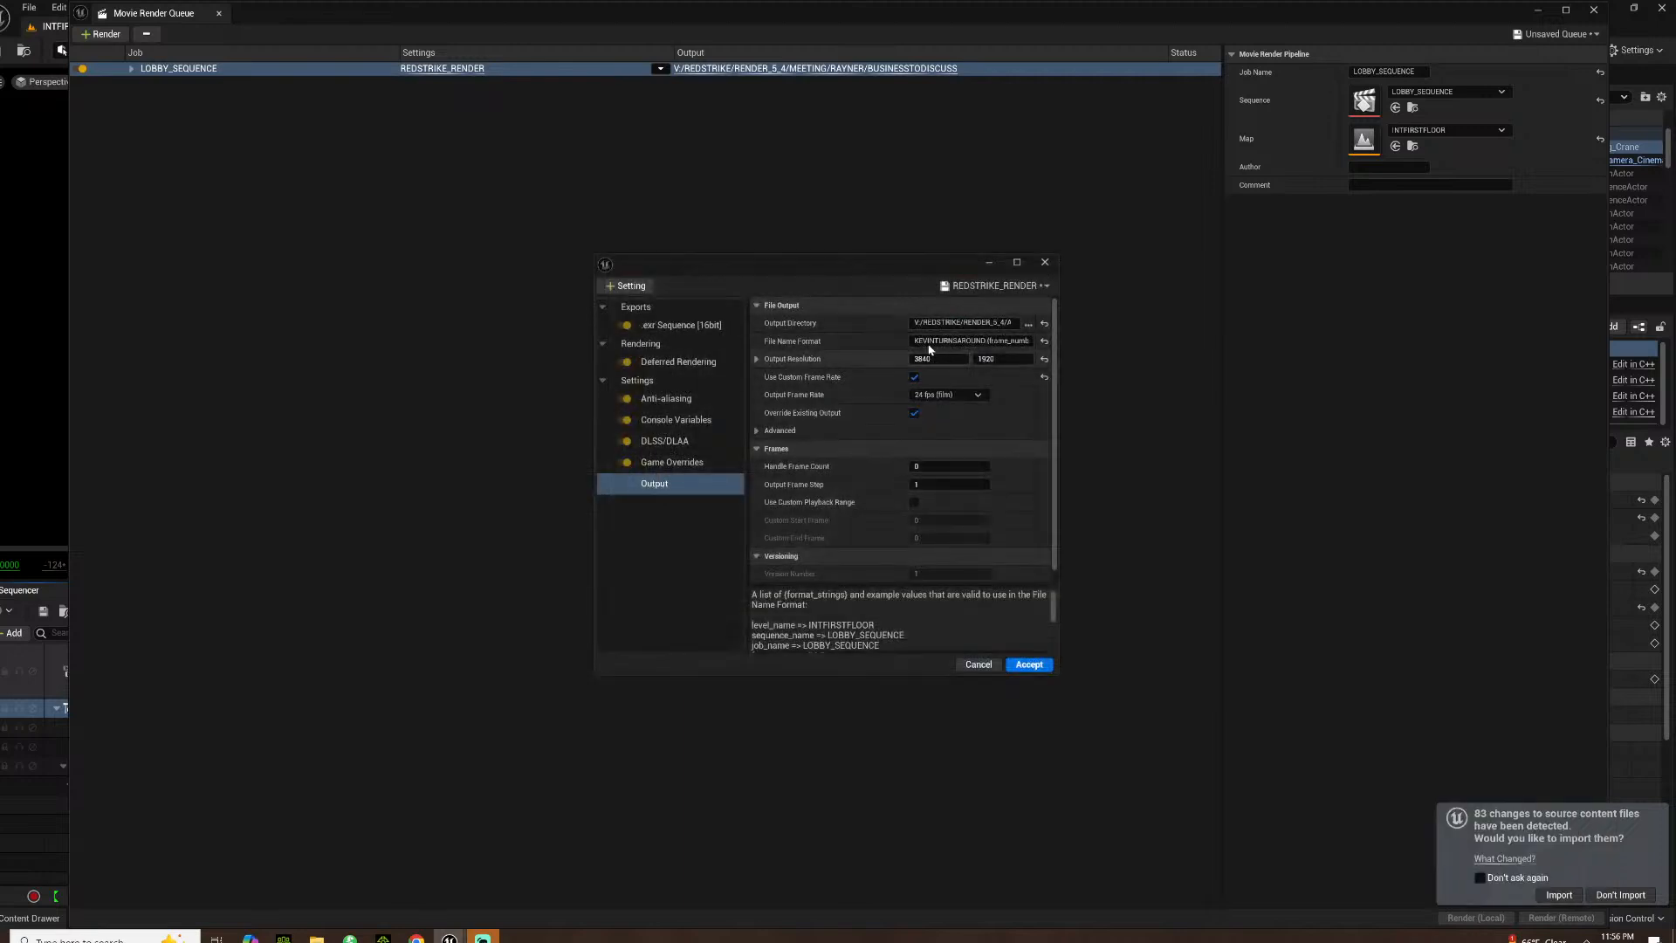
Set the output file name format to REDSTRIKE_GETINELEVATOR, keeping the {frame_number} token at its end
text(RT)
text(ED)
text(RIKE_GETINEL)
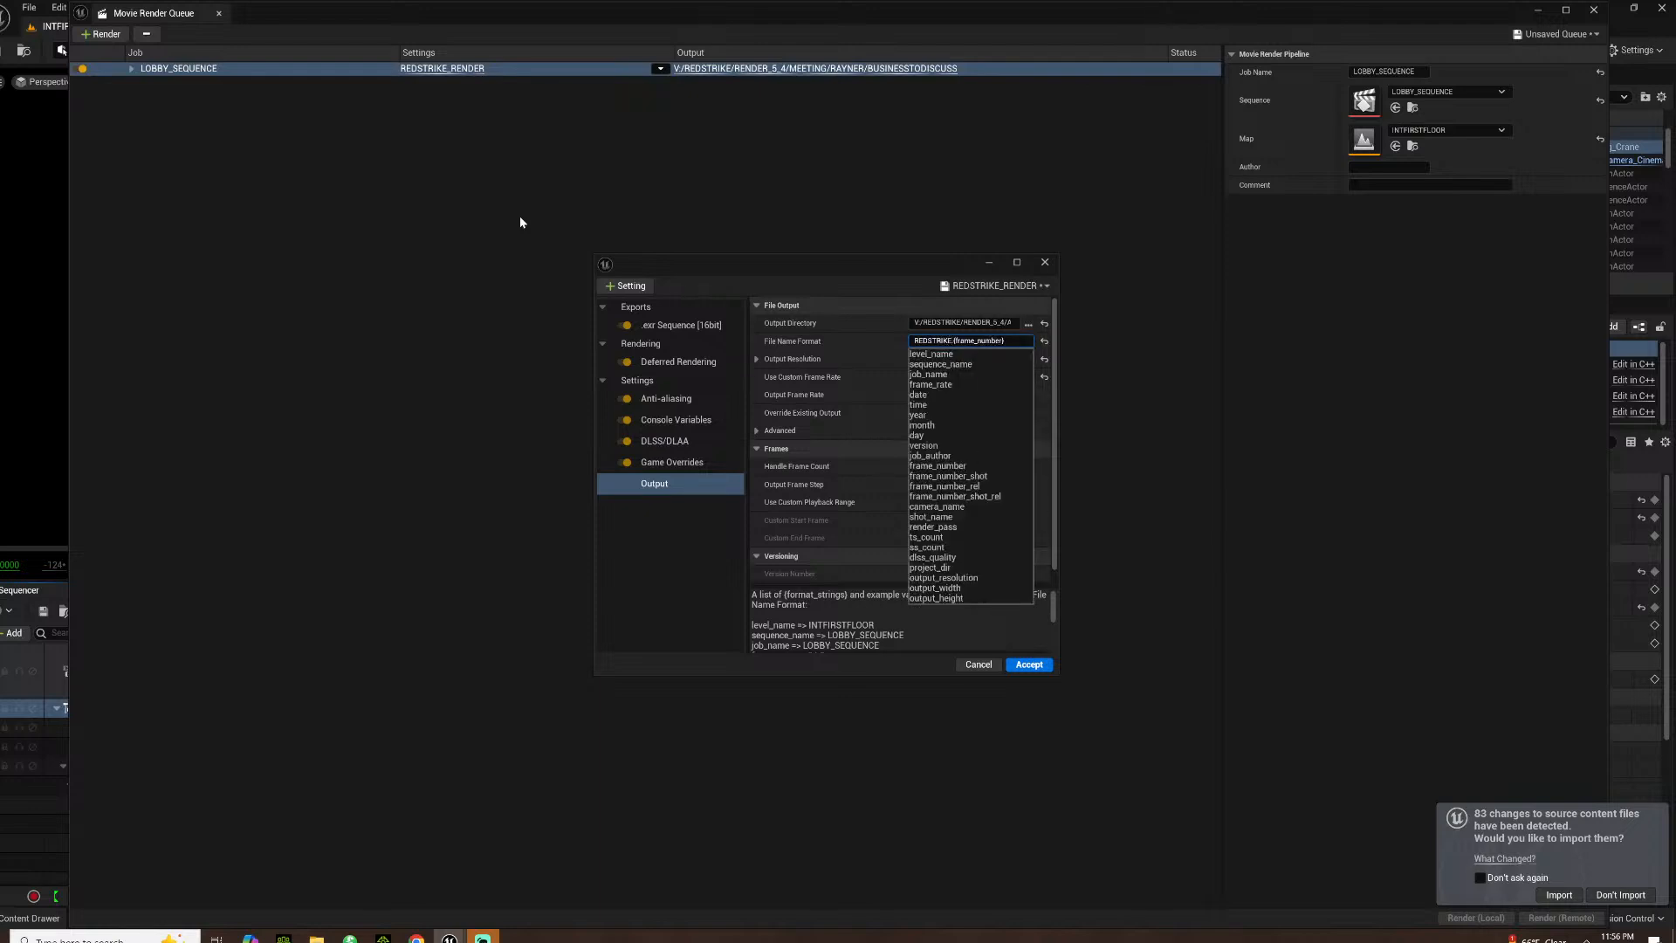
text(EVAT)
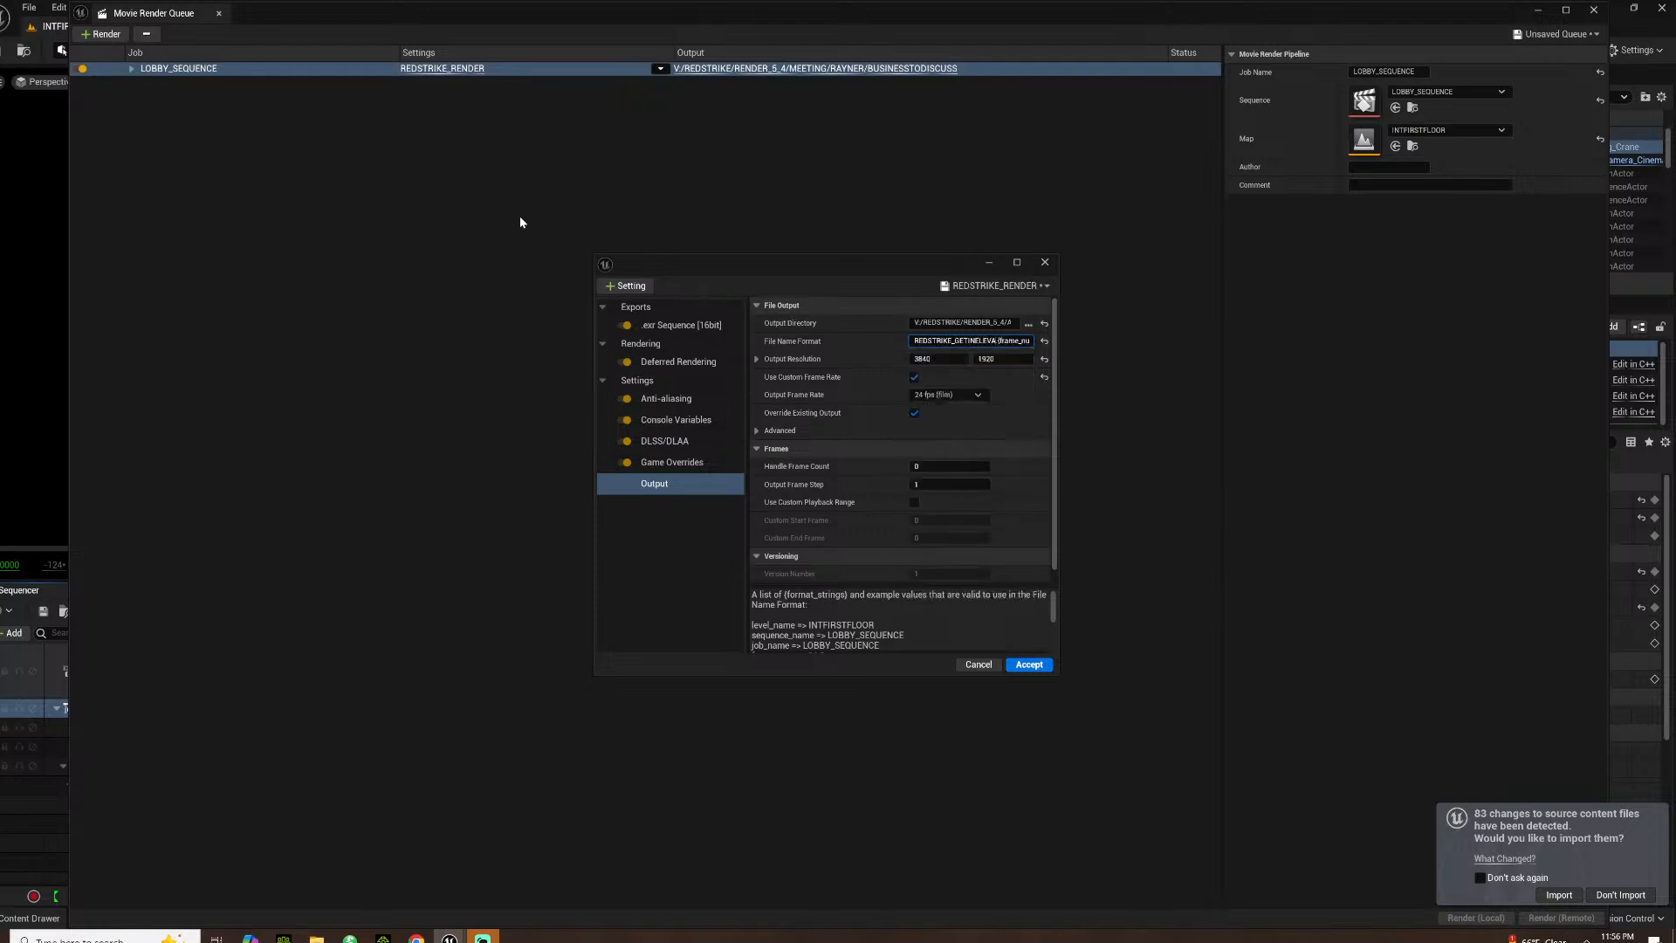
text(OR)
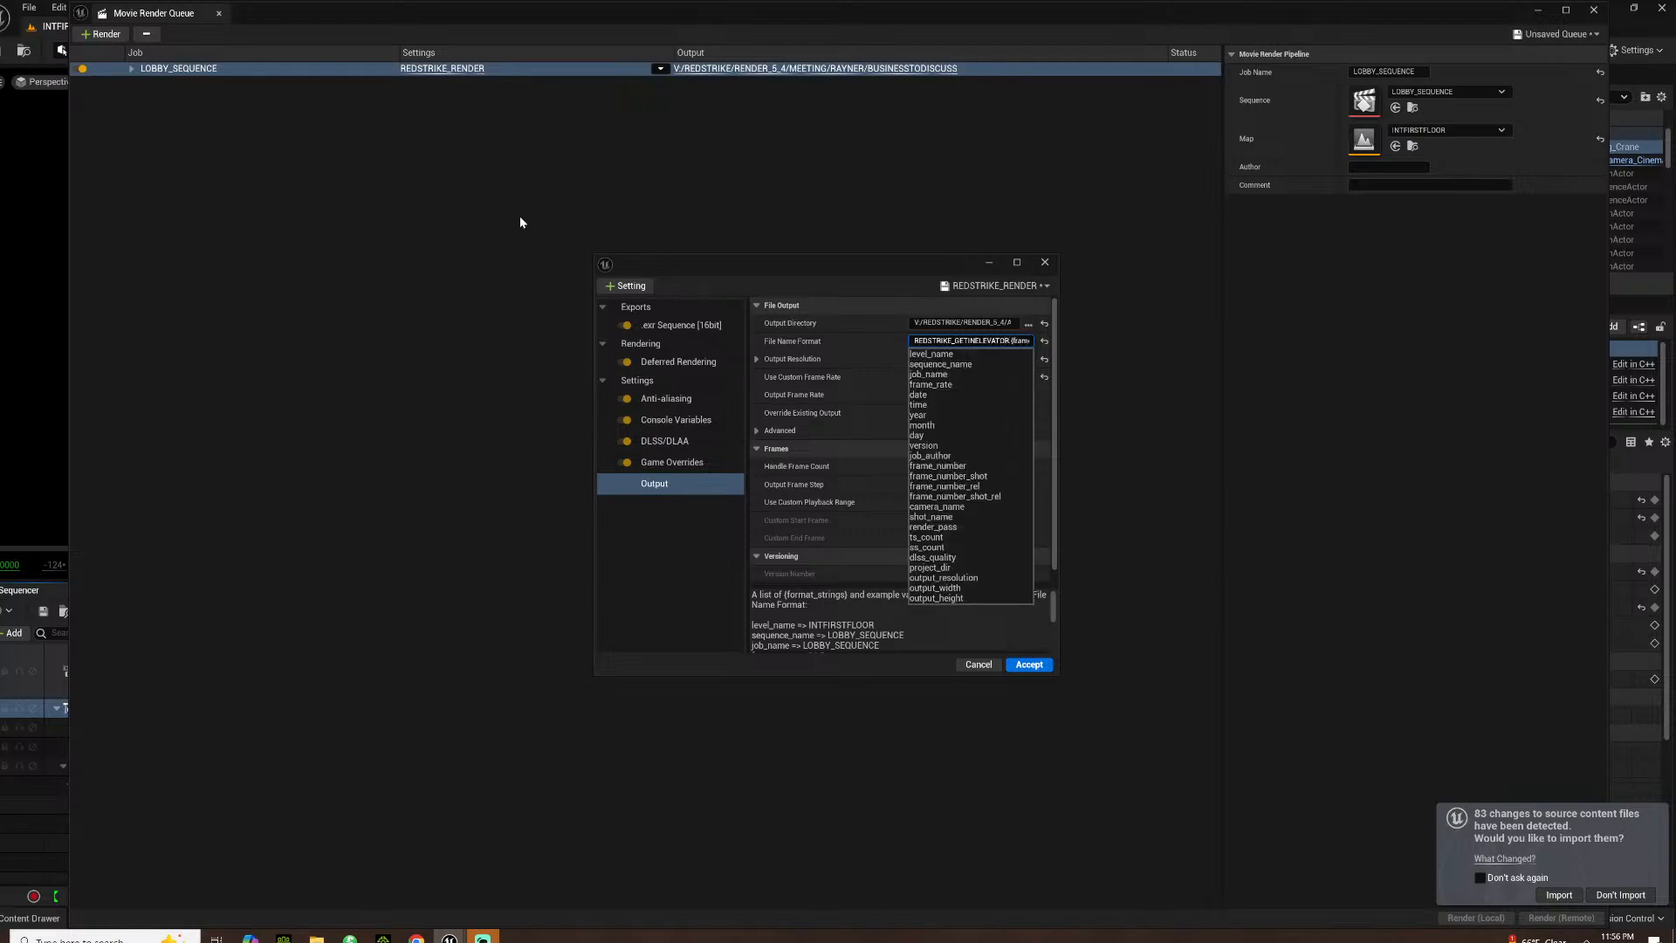
Check the anti-aliasing settings and set the render's DLSS quality to Performance
click(669, 399)
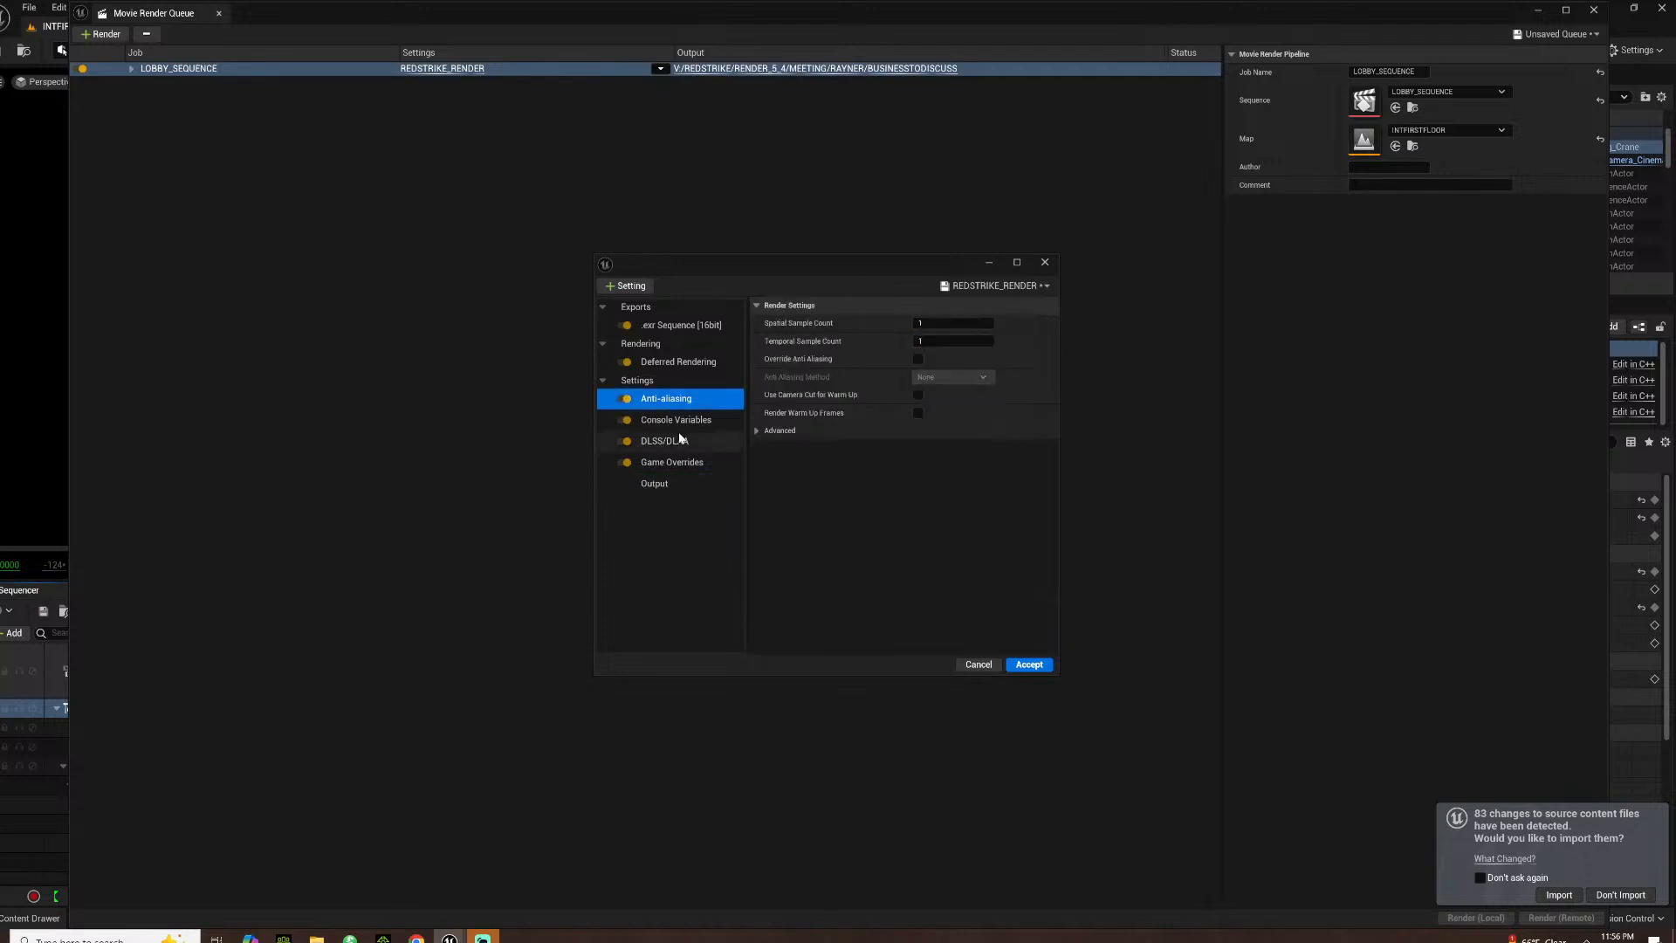
click(664, 441)
click(951, 323)
click(938, 386)
click(28, 7)
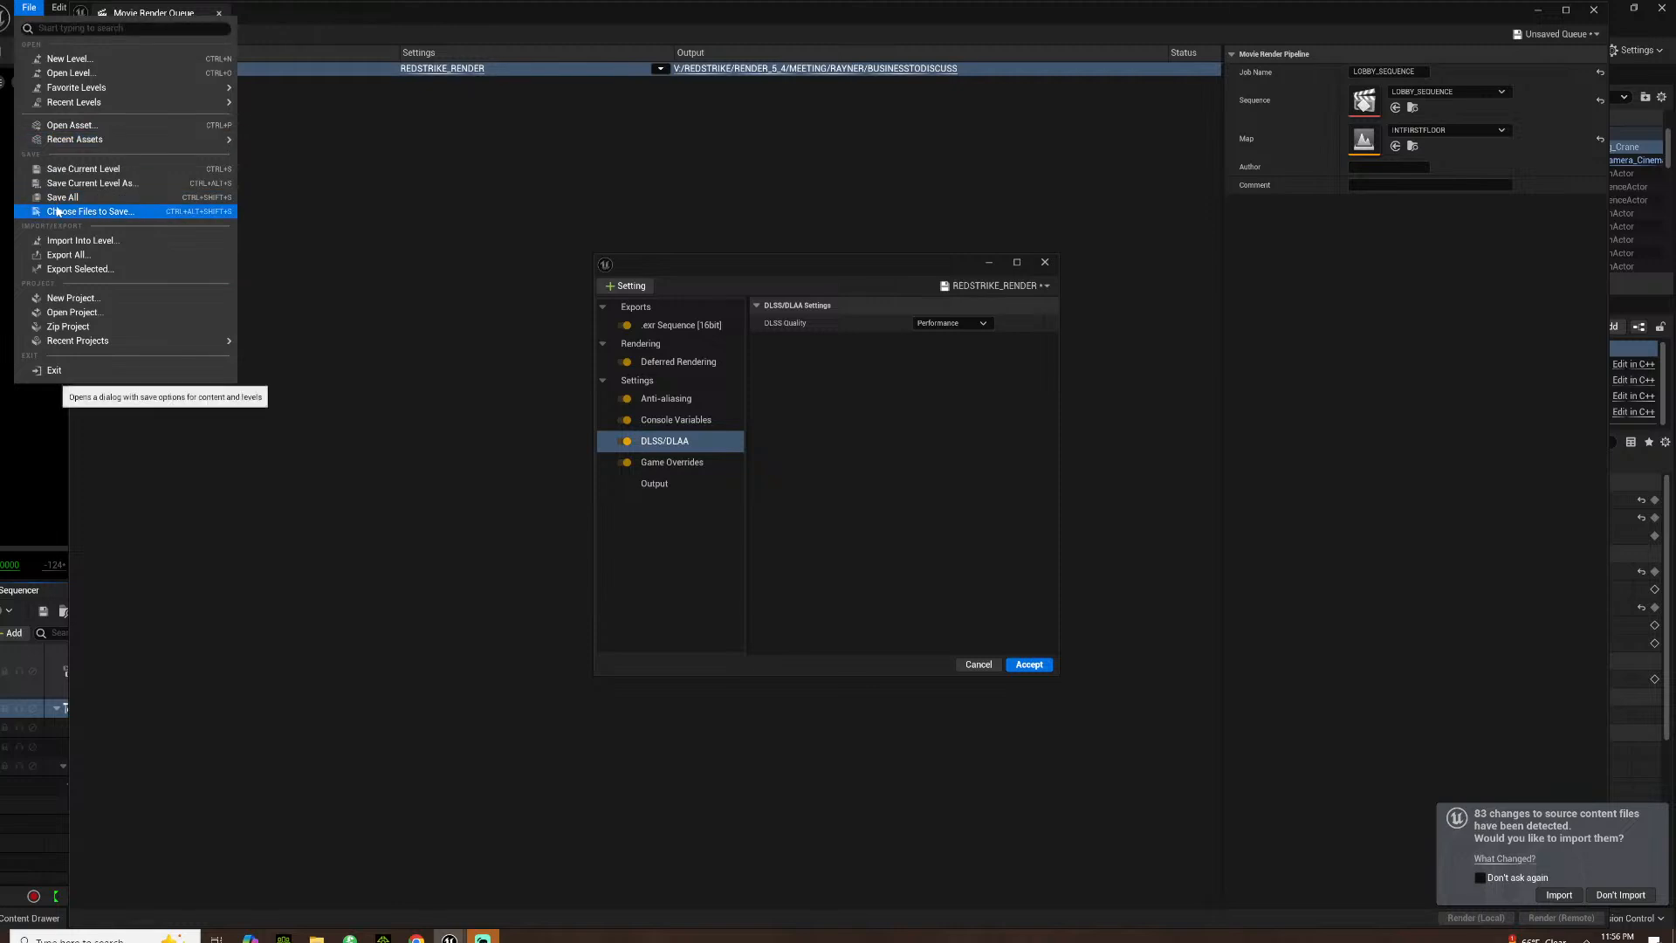
click(419, 397)
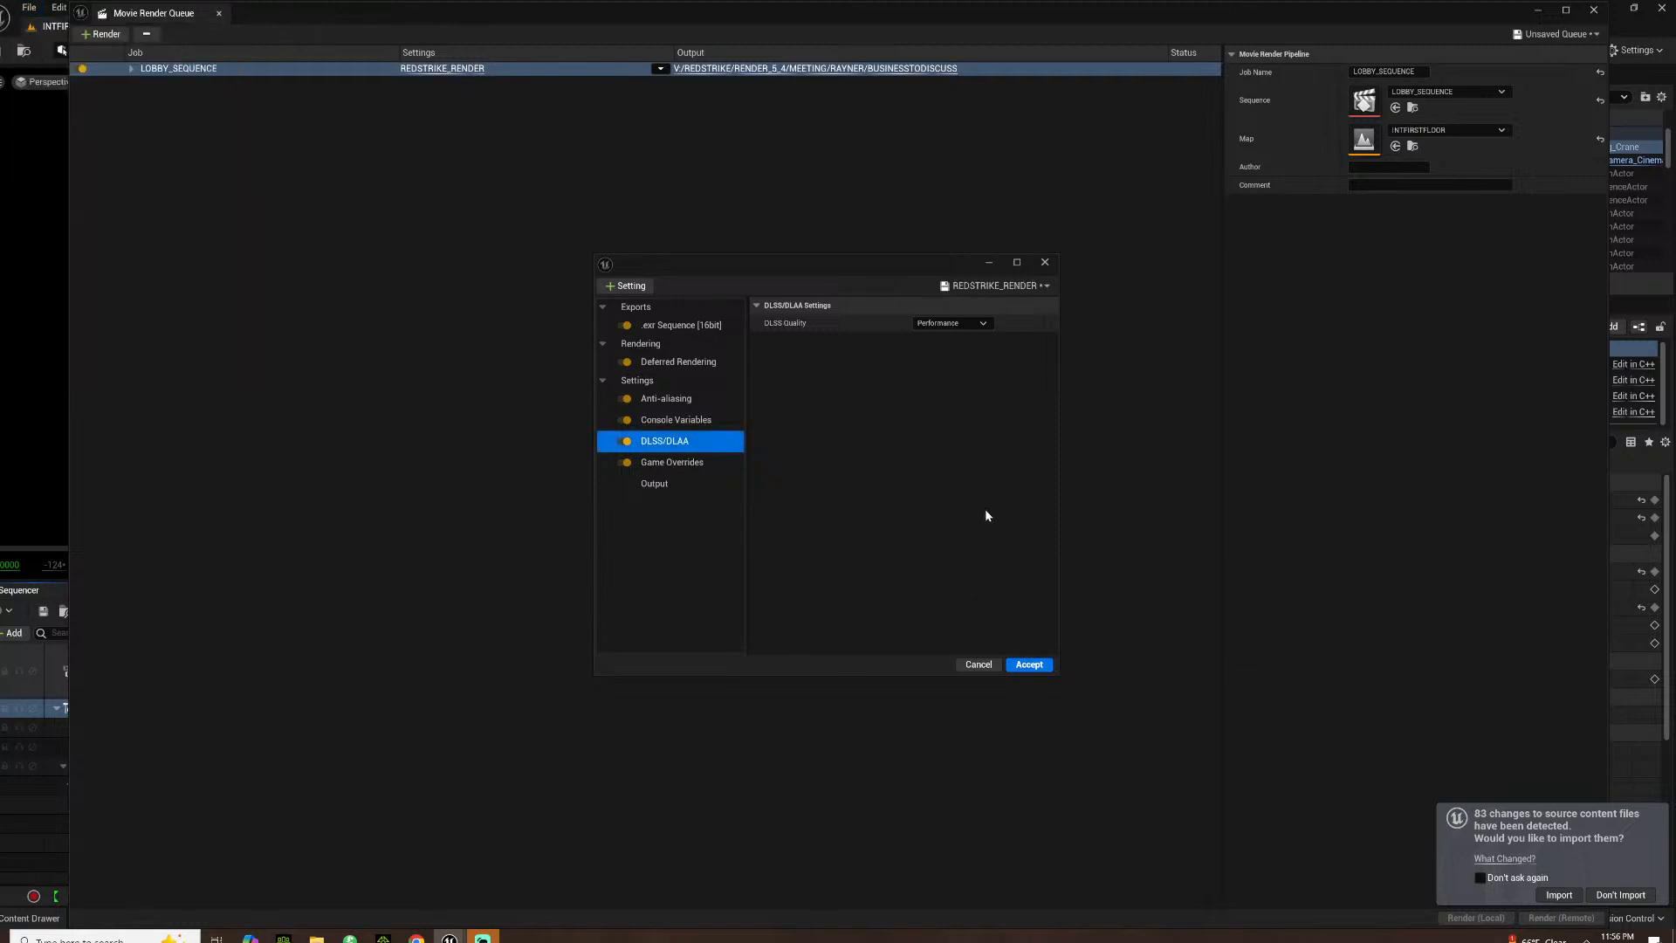
Accept the render settings and try to render the LOBBY_SEQUENCE job locally, dismissing the error dialog
click(1030, 665)
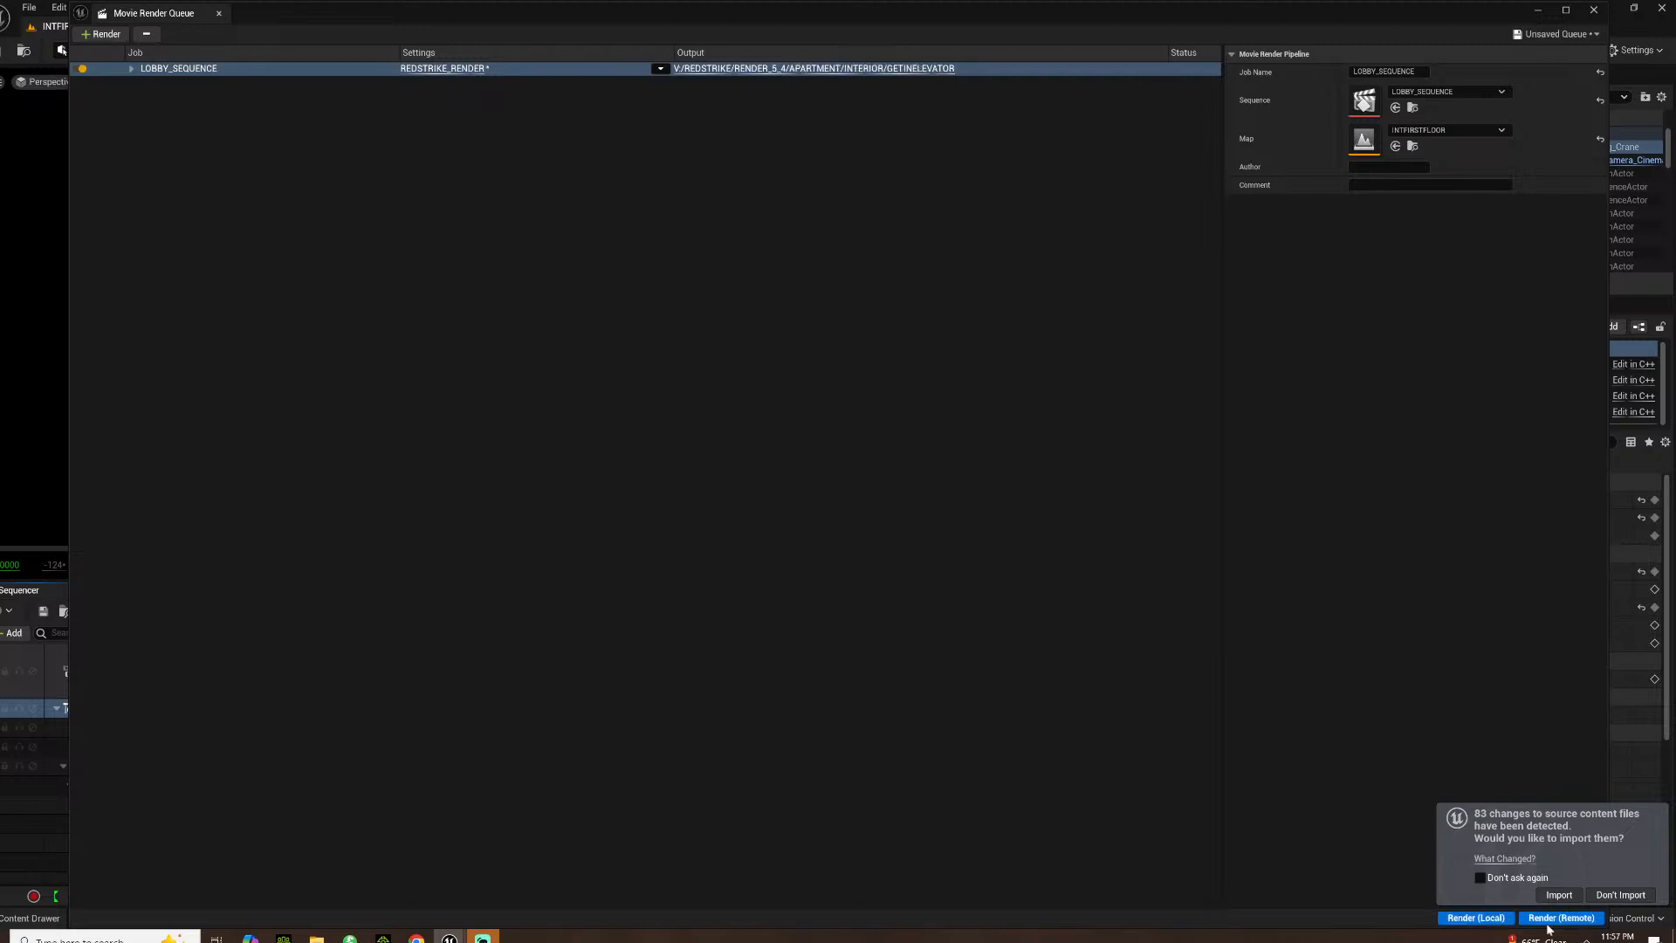
click(1490, 921)
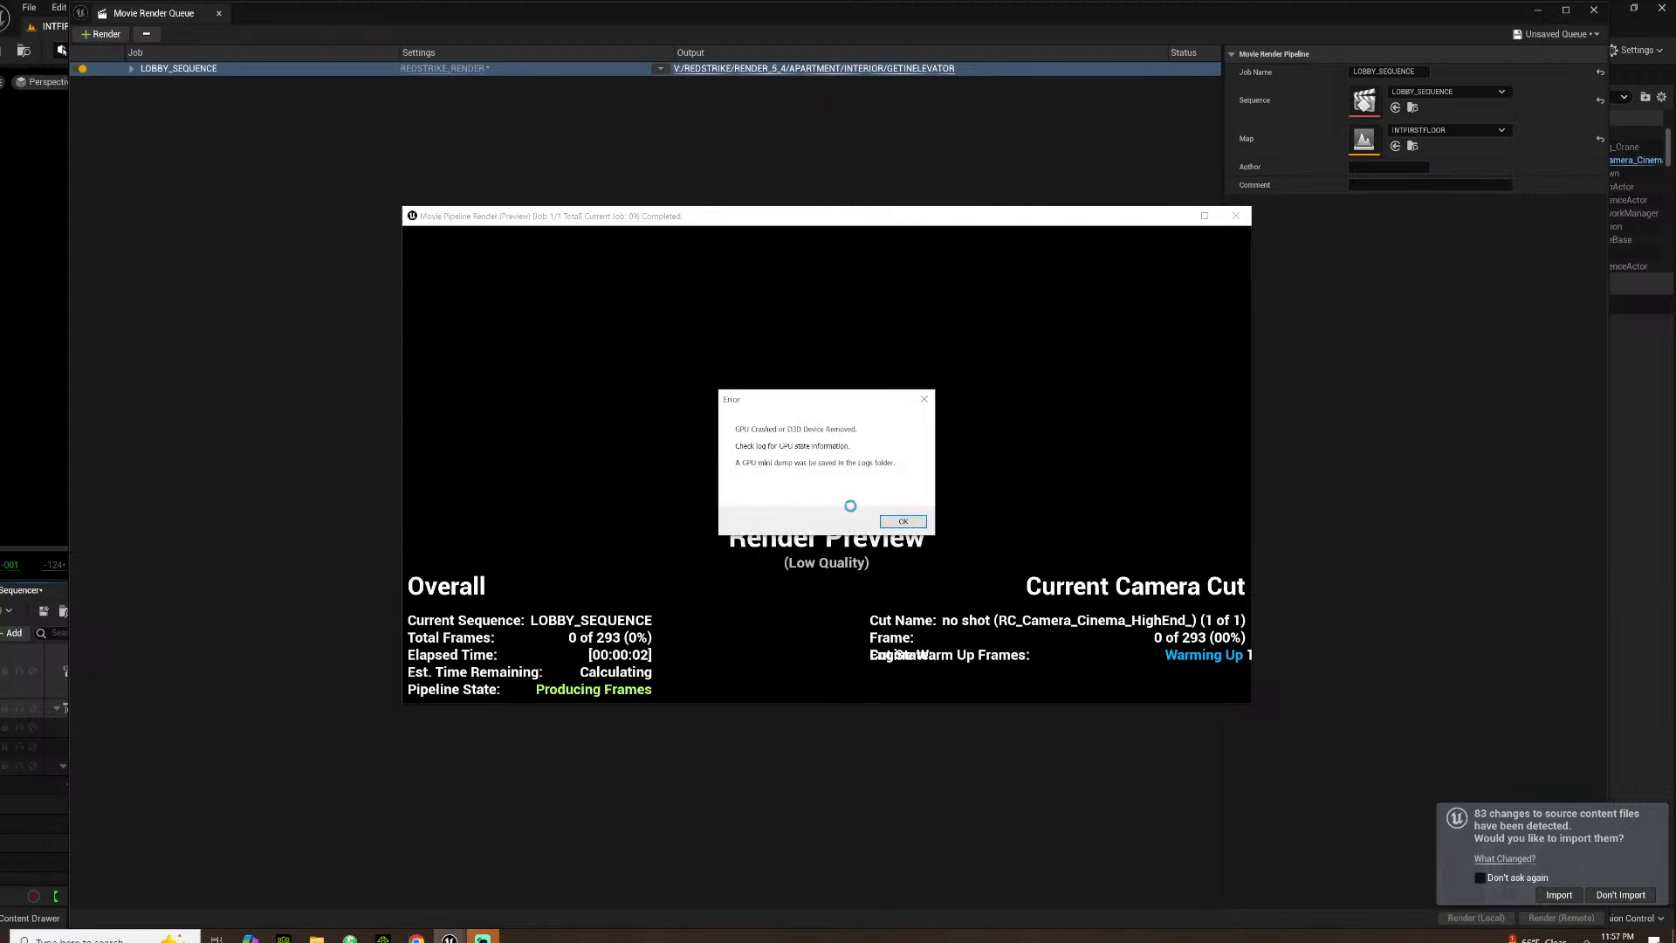
click(917, 521)
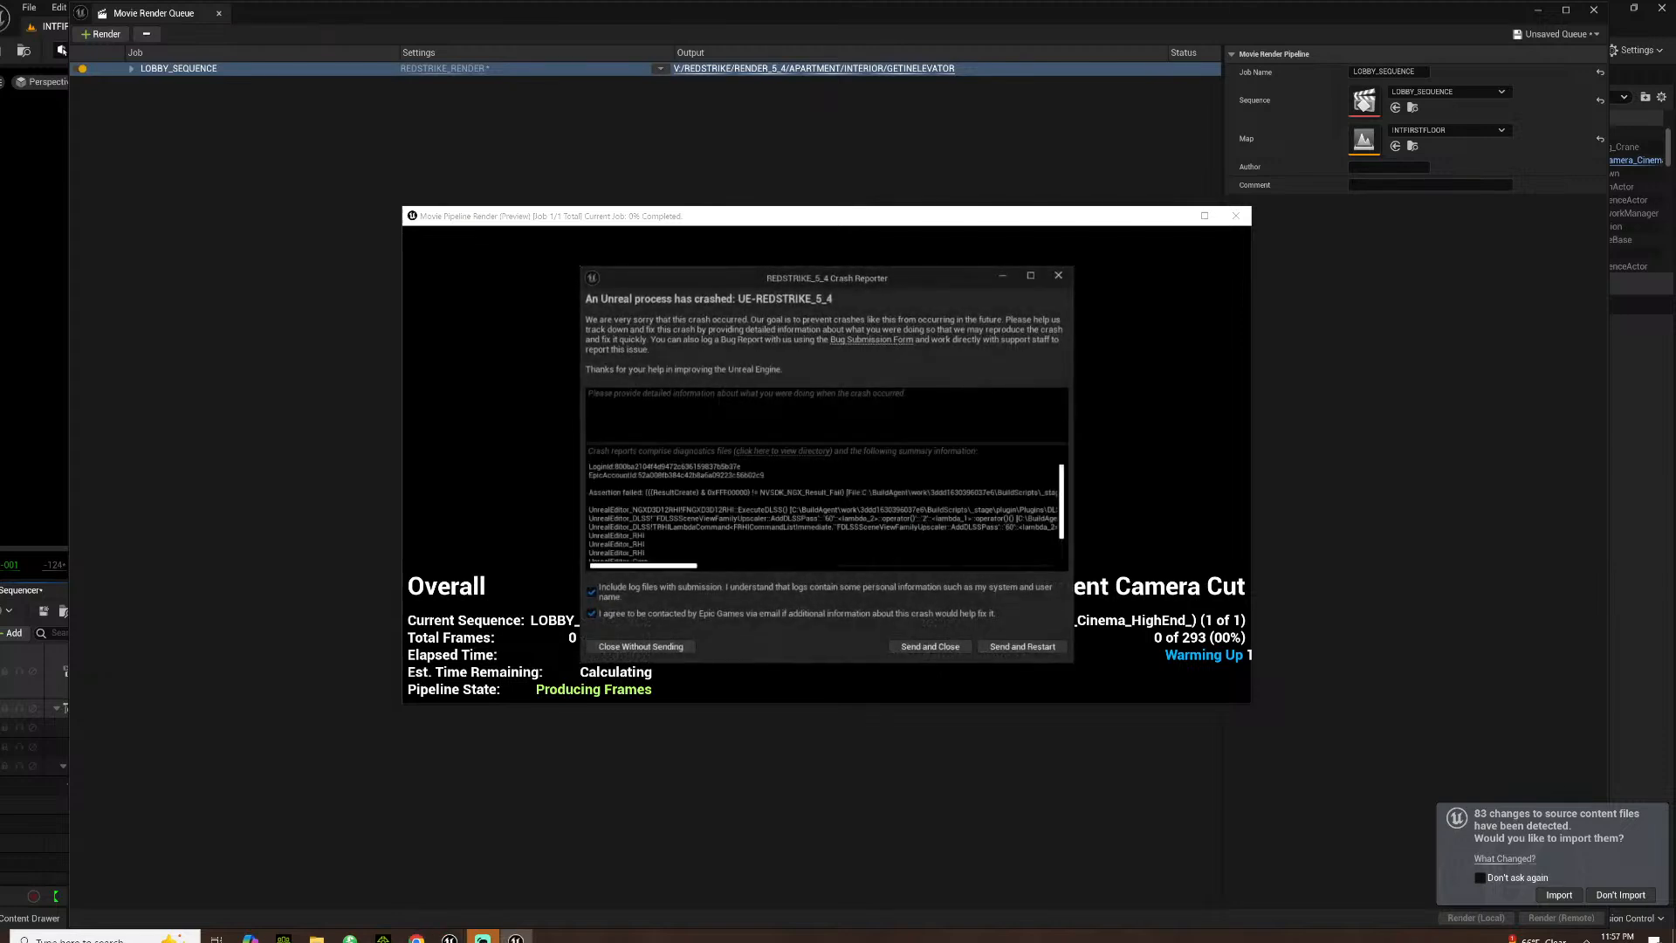